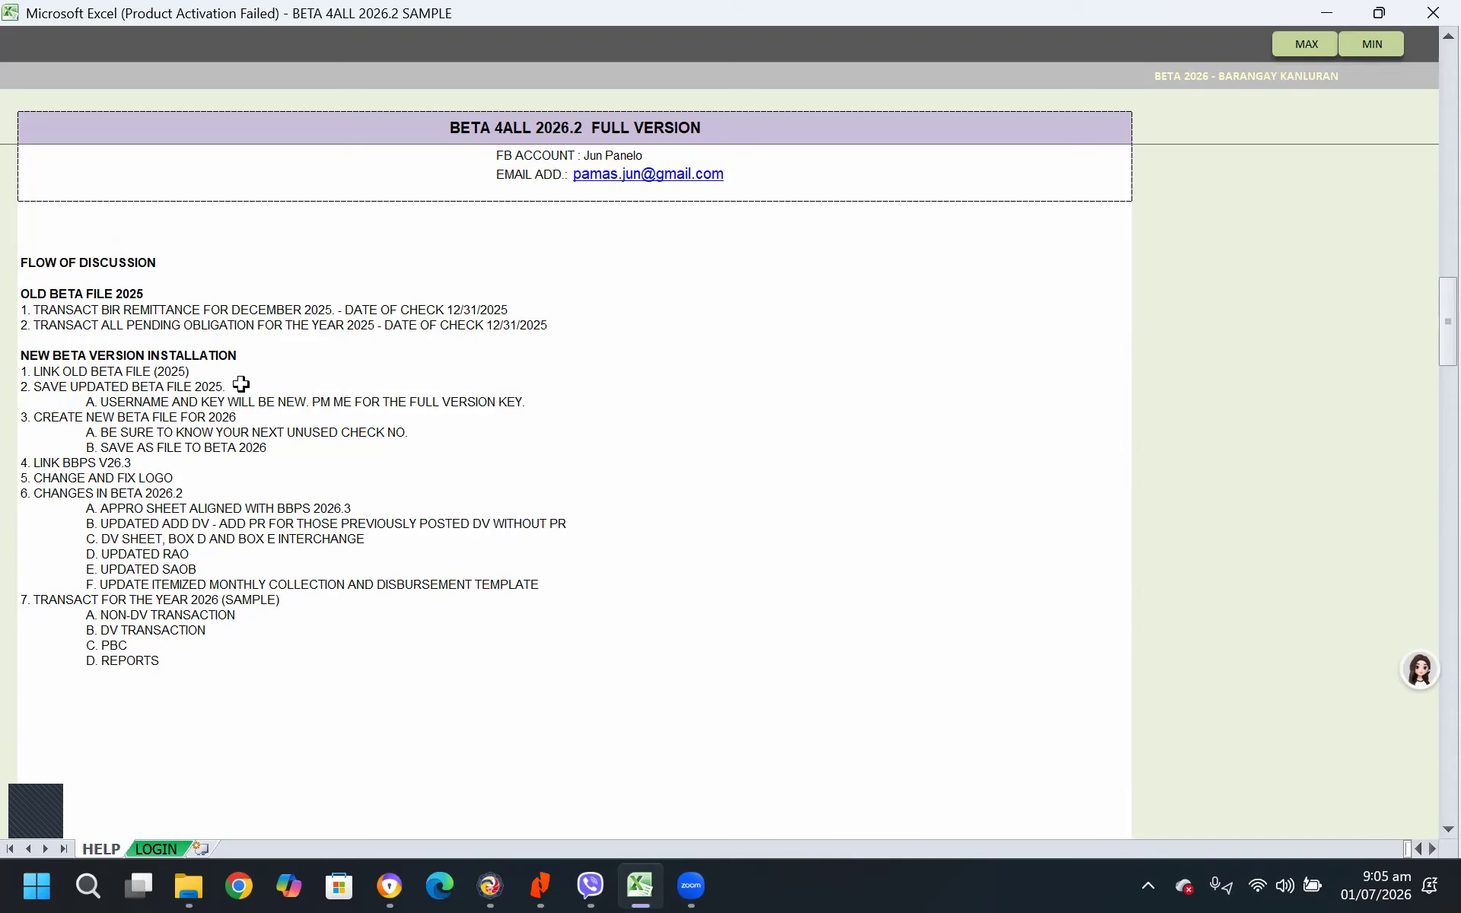
Log in to the BETA system by entering the account password and maximize the worksheet view
{"action": "left_click", "coordinate": [155, 849]}
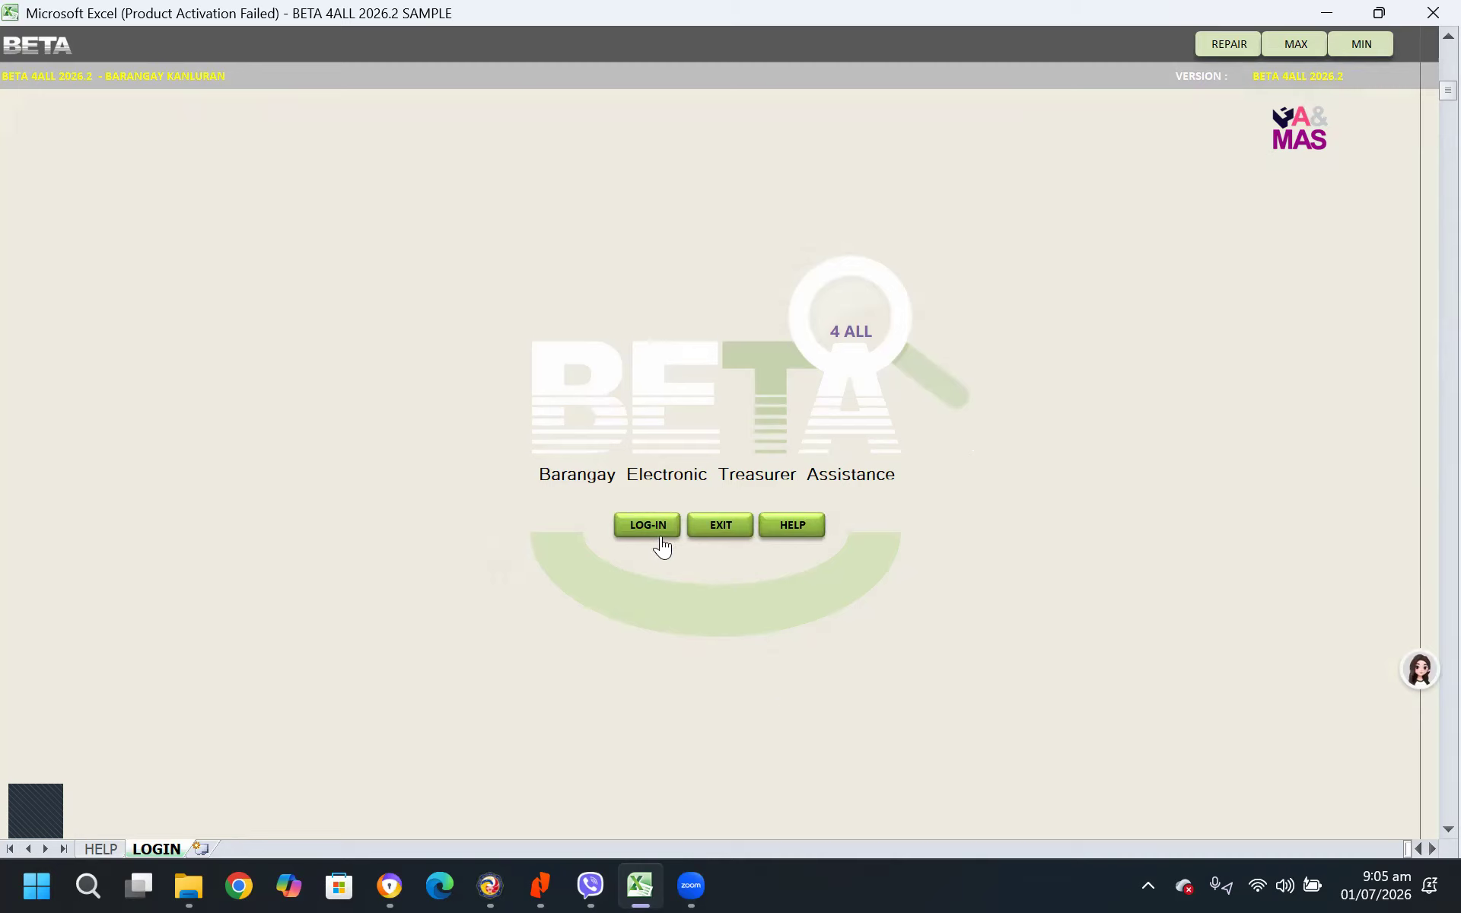
{"action": "left_click", "coordinate": [651, 538]}
{"action": "type", "text": "****"}
{"action": "key", "text": "Return"}
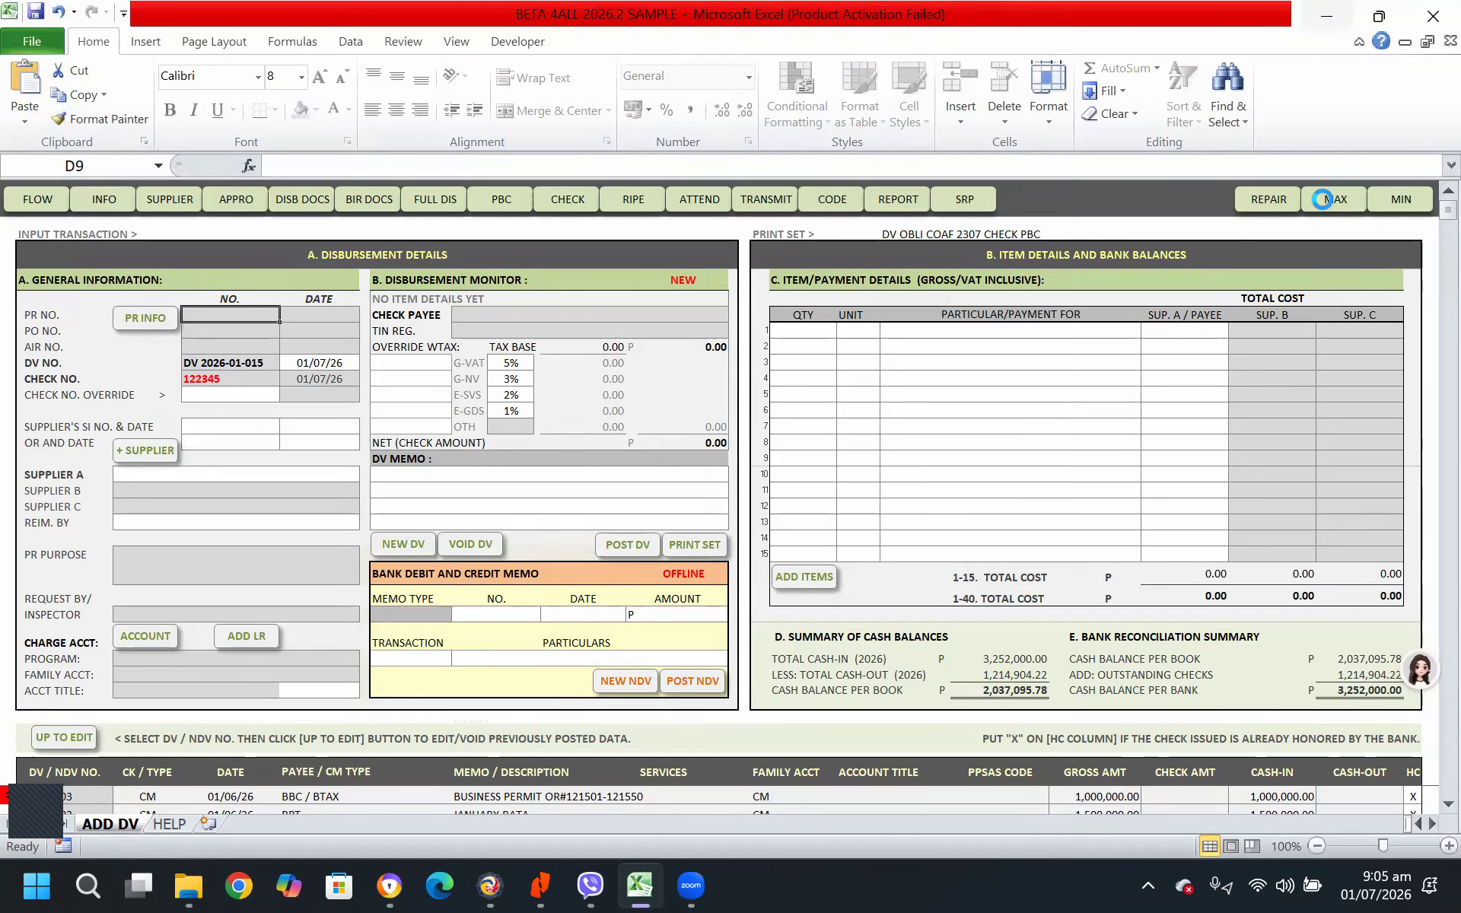
{"action": "left_click", "coordinate": [1322, 198]}
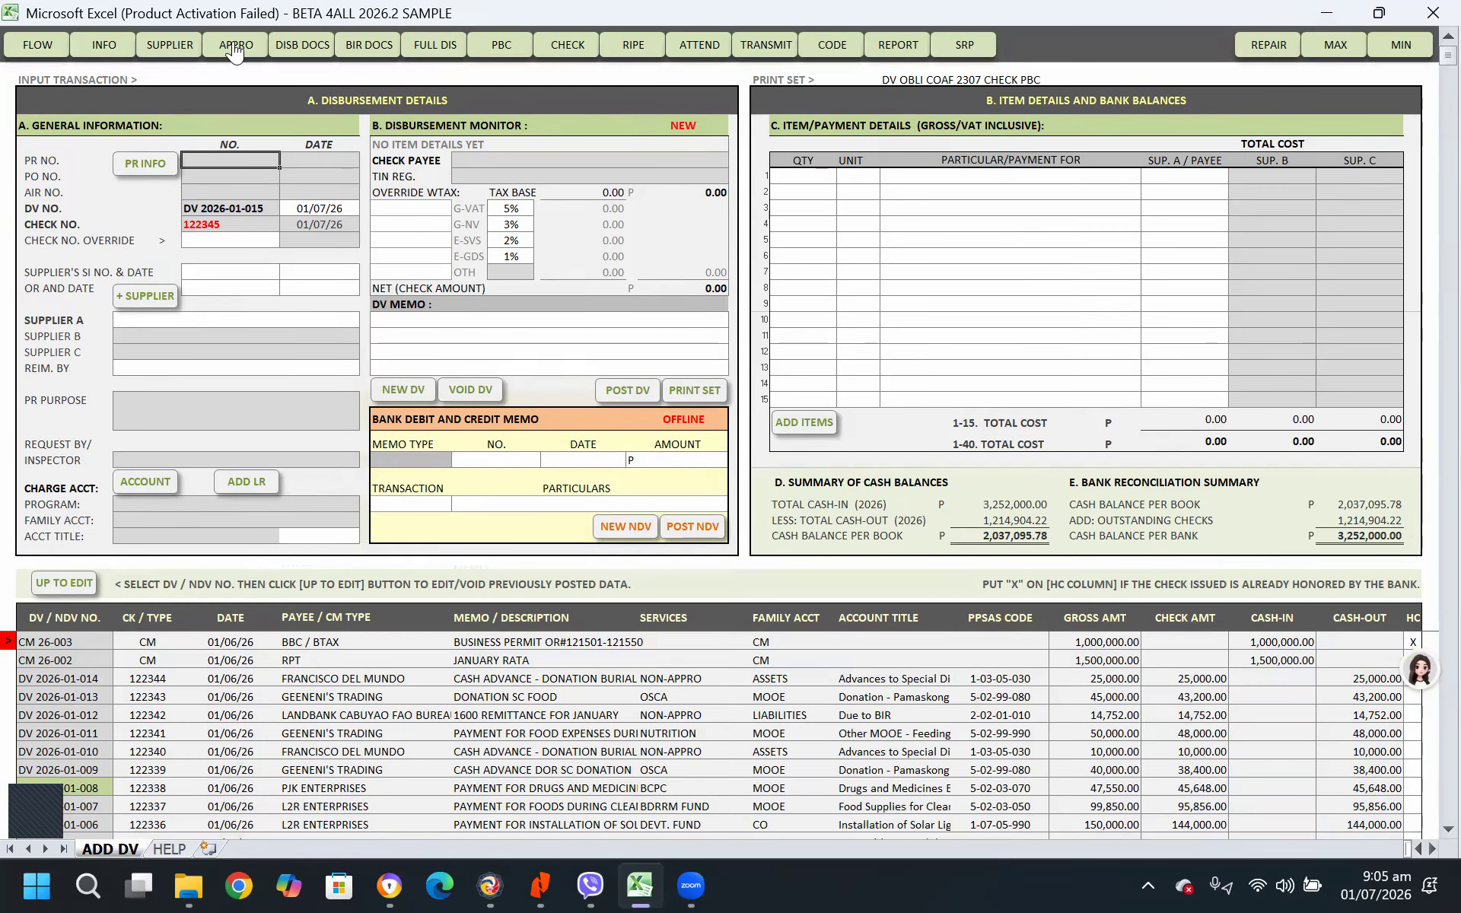
{"action": "left_click", "coordinate": [235, 50]}
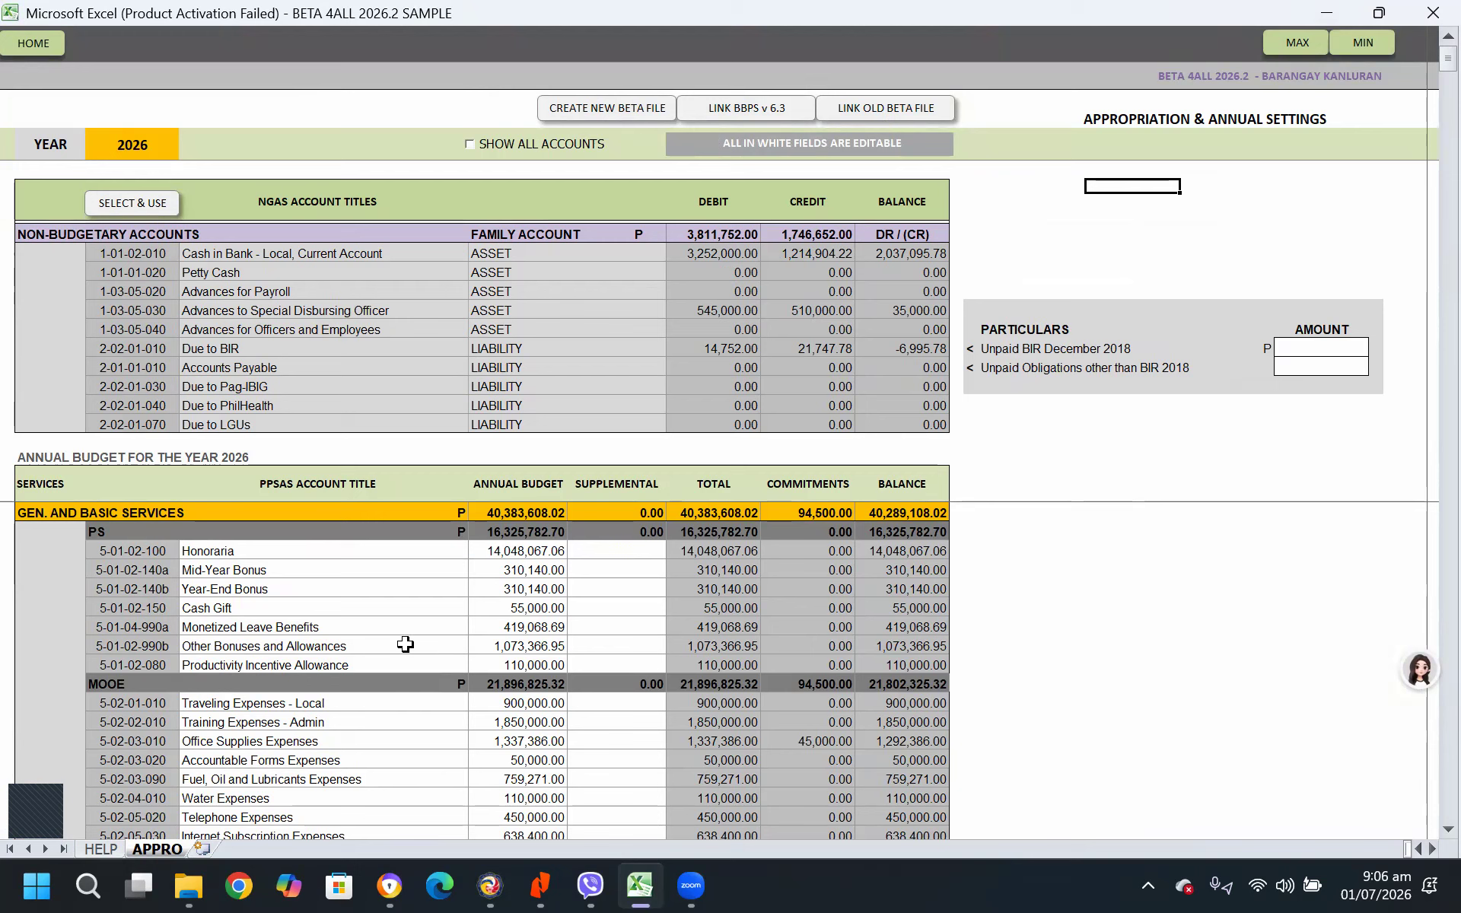
{"action": "left_click", "coordinate": [907, 112]}
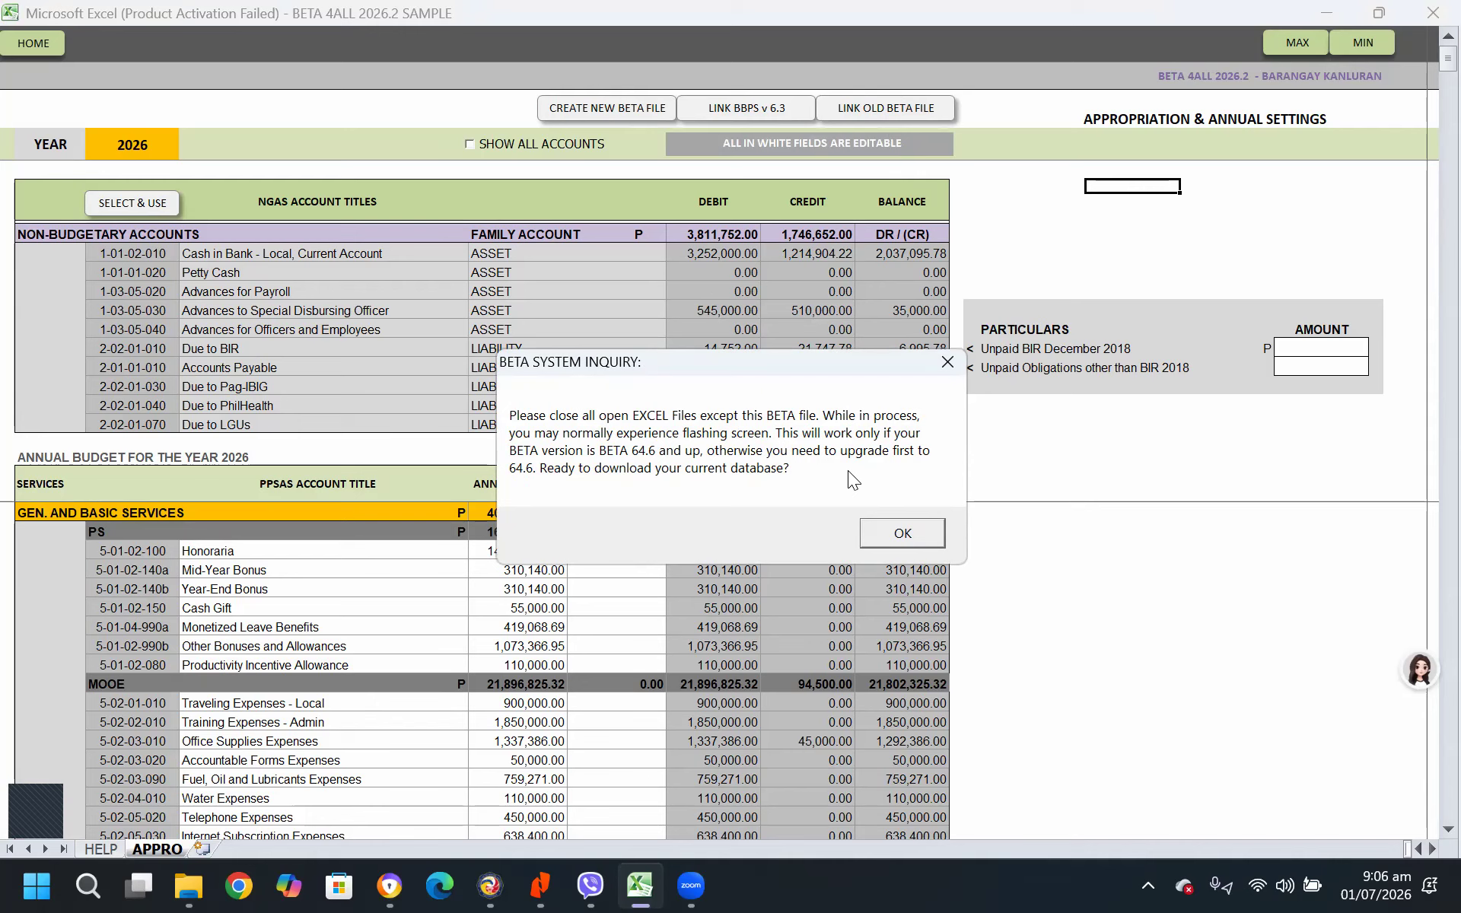
{"action": "left_click", "coordinate": [948, 362]}
{"action": "left_click", "coordinate": [919, 315]}
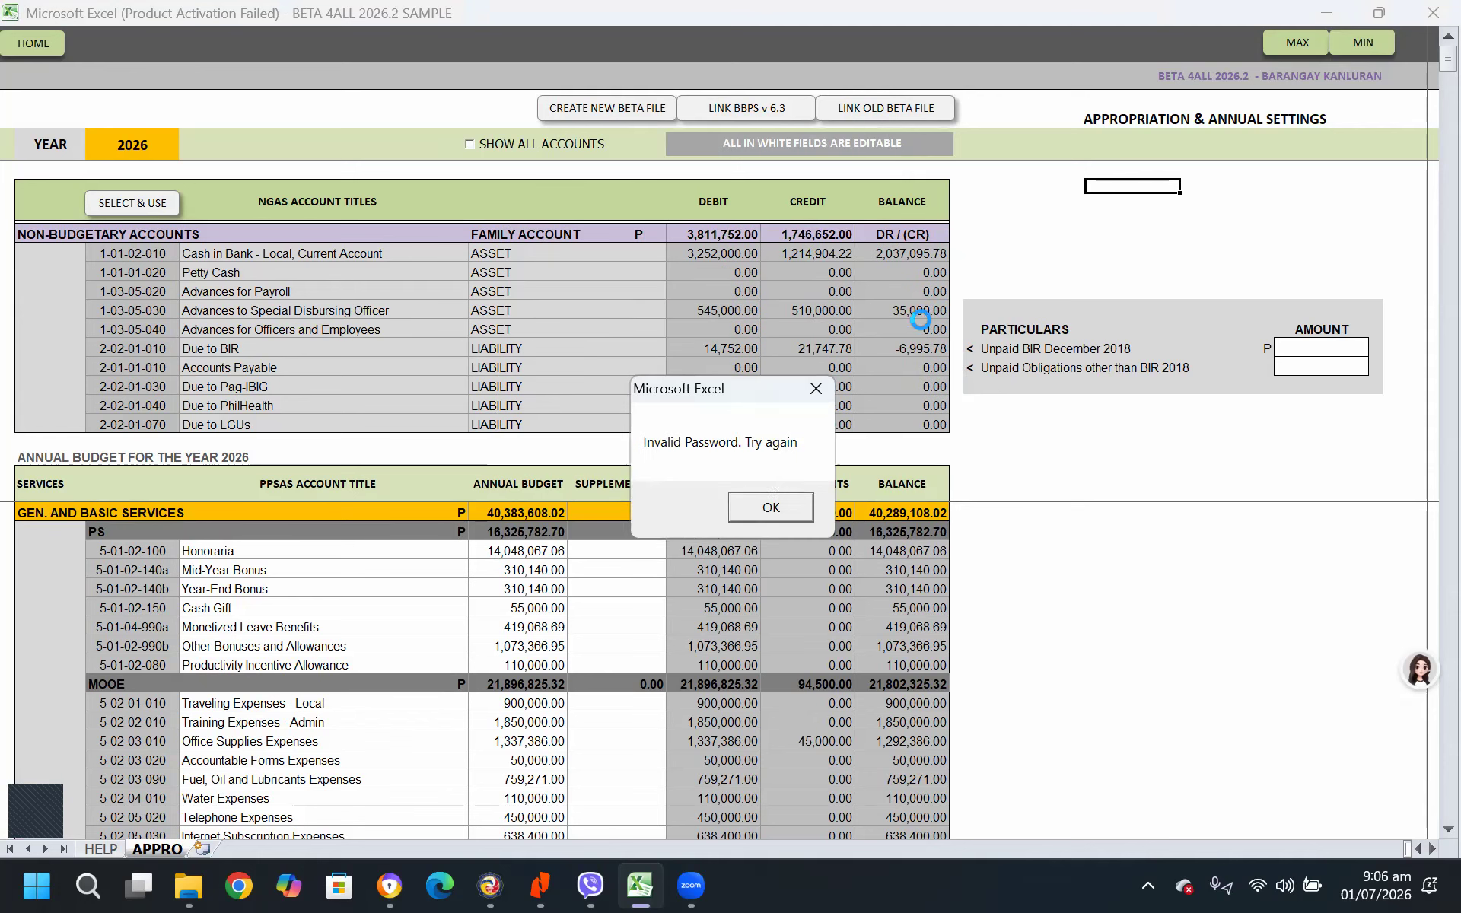
{"action": "left_click", "coordinate": [785, 504]}
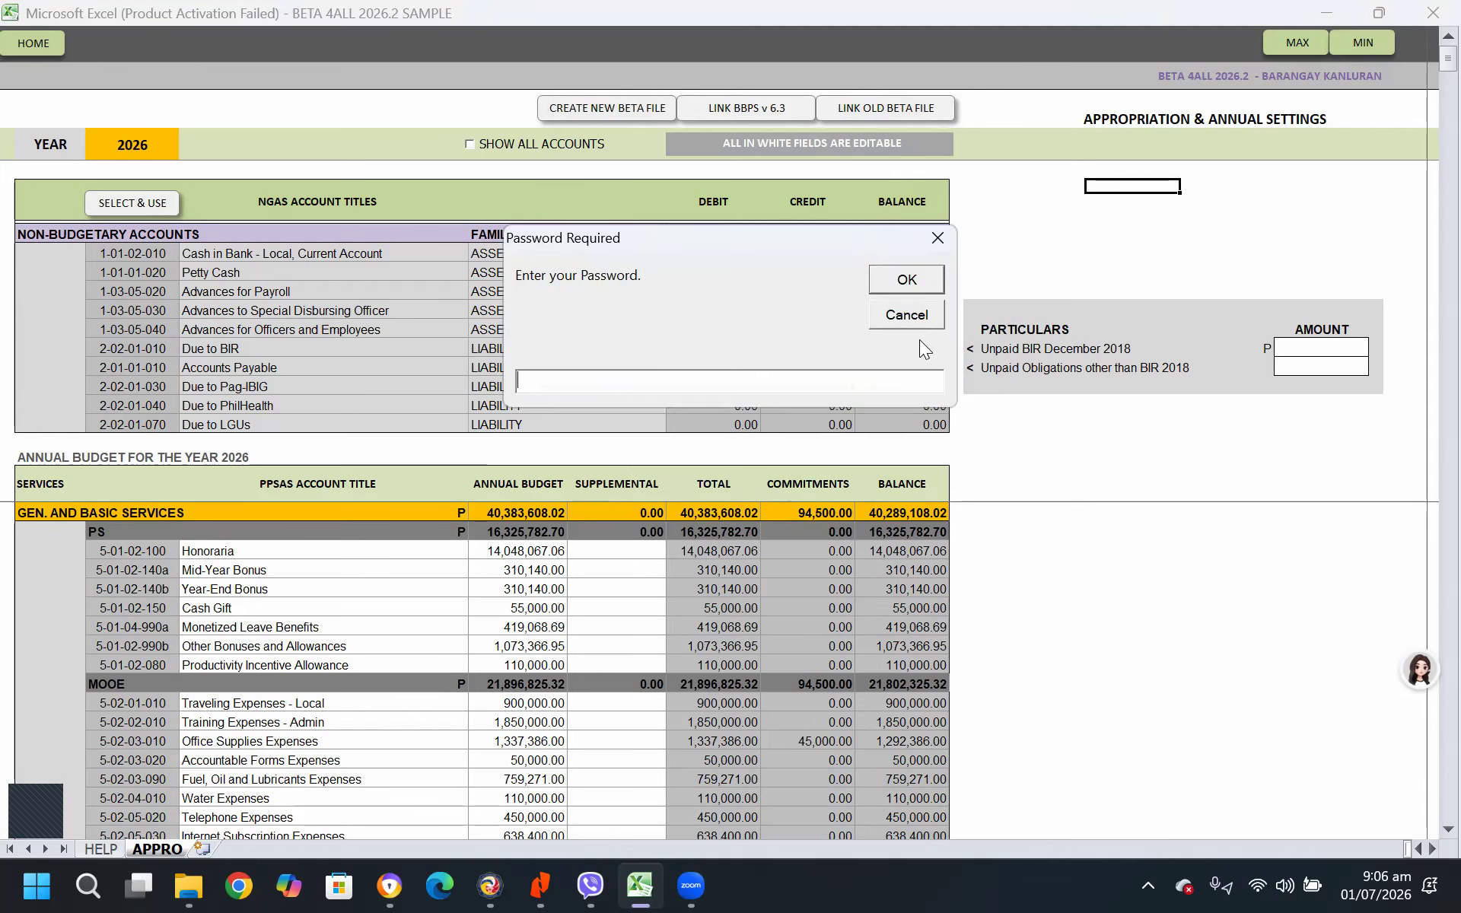
{"action": "left_click", "coordinate": [913, 315]}
{"action": "left_click", "coordinate": [784, 503]}
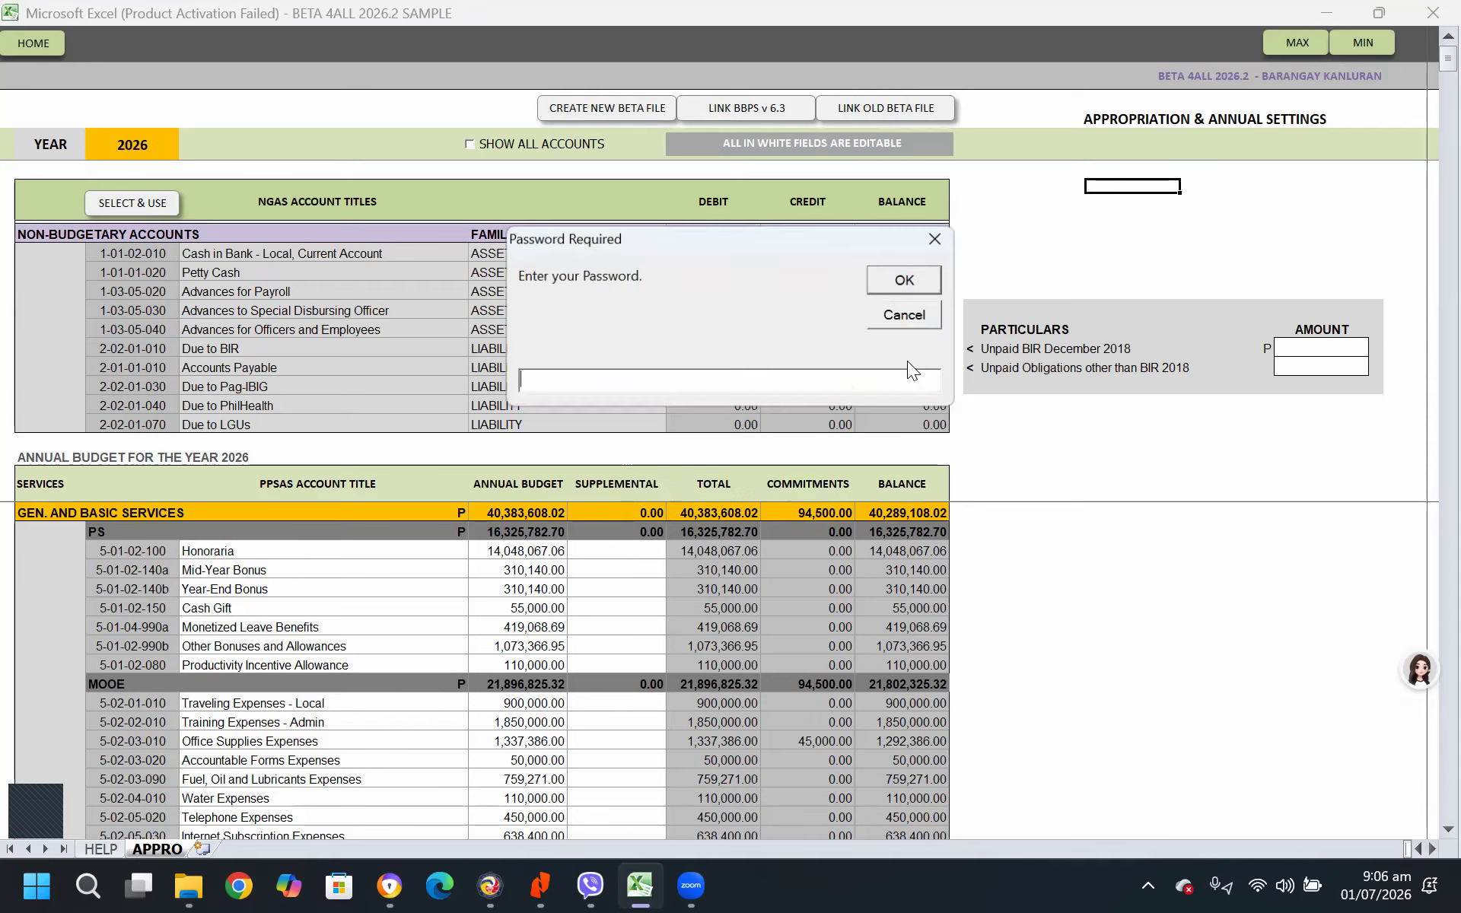
{"action": "left_click", "coordinate": [910, 315]}
{"action": "left_click", "coordinate": [865, 504]}
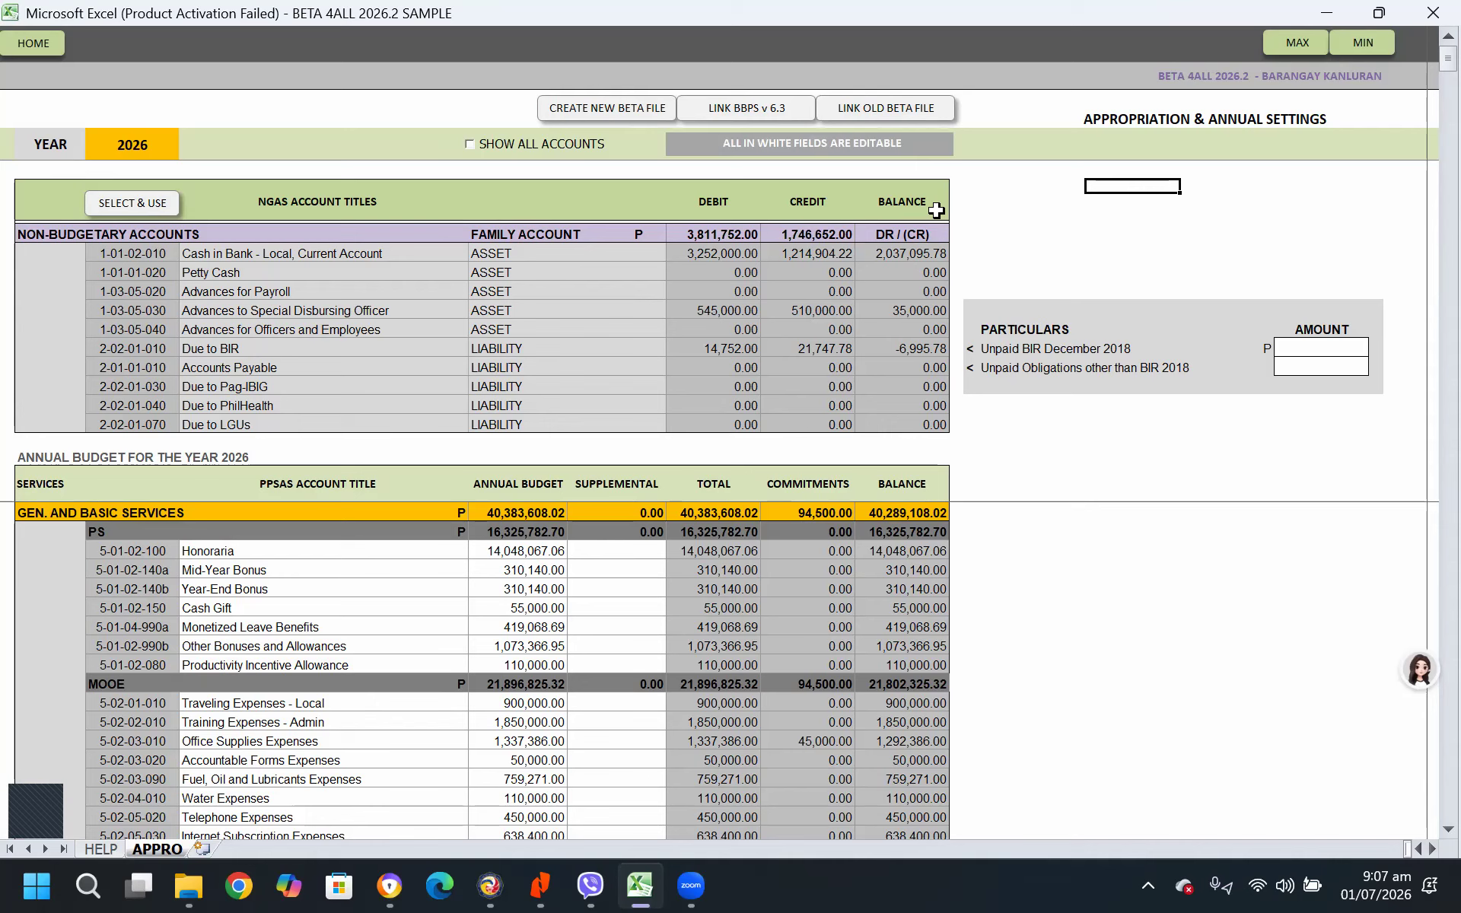
Open the barangay information sheet and examine the registered name and registration key under Account Registration
{"action": "left_click", "coordinate": [46, 43]}
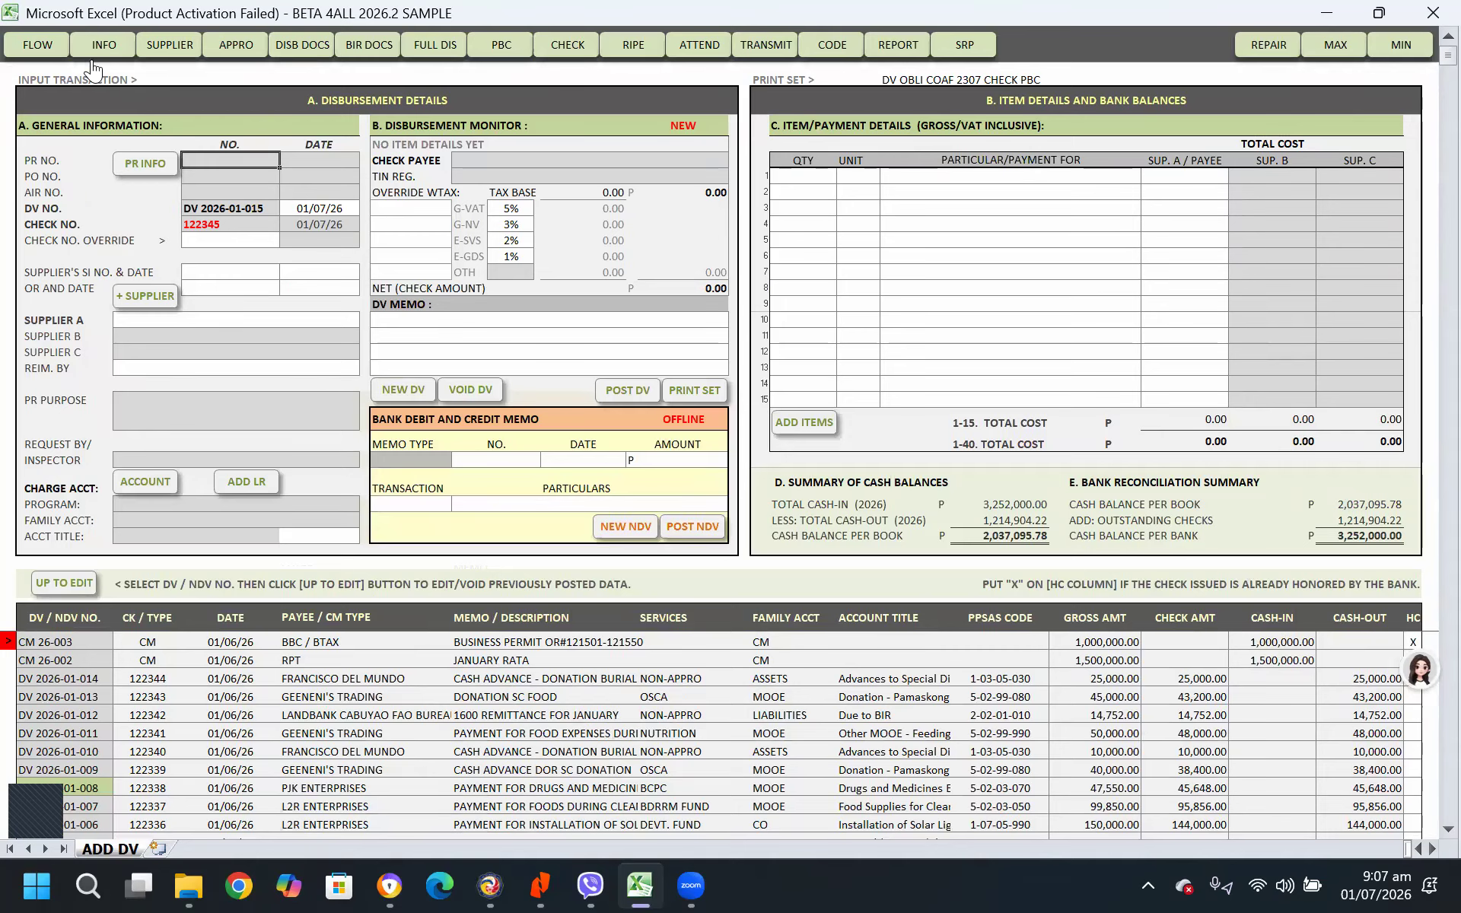
{"action": "left_click", "coordinate": [96, 42]}
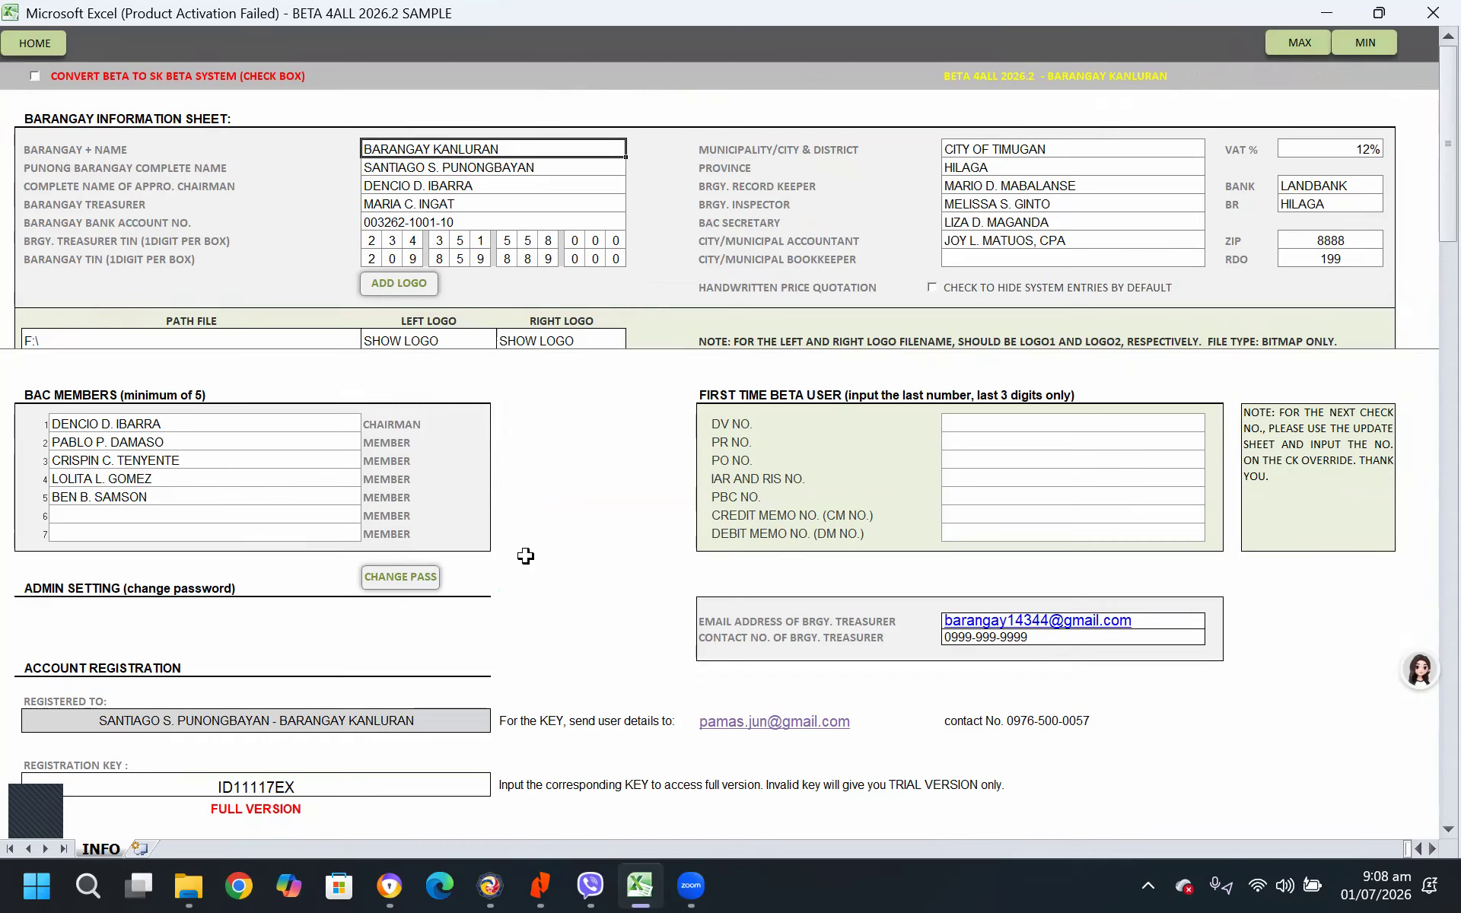
{"action": "scroll", "coordinate": [521, 555], "scroll_direction": "down", "scroll_amount": 3}
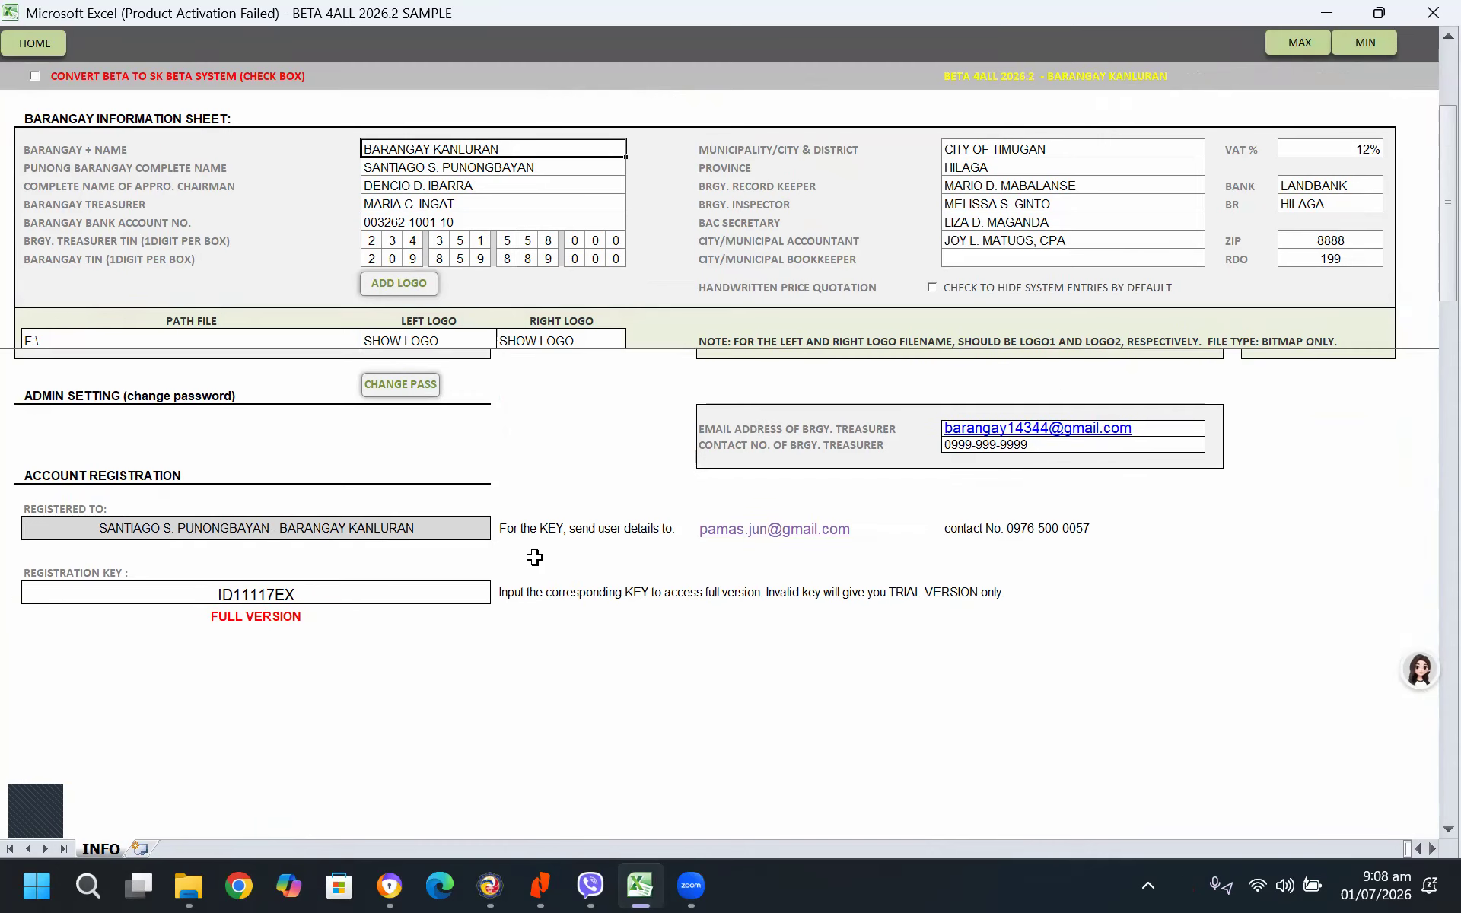
{"action": "left_click", "coordinate": [311, 592]}
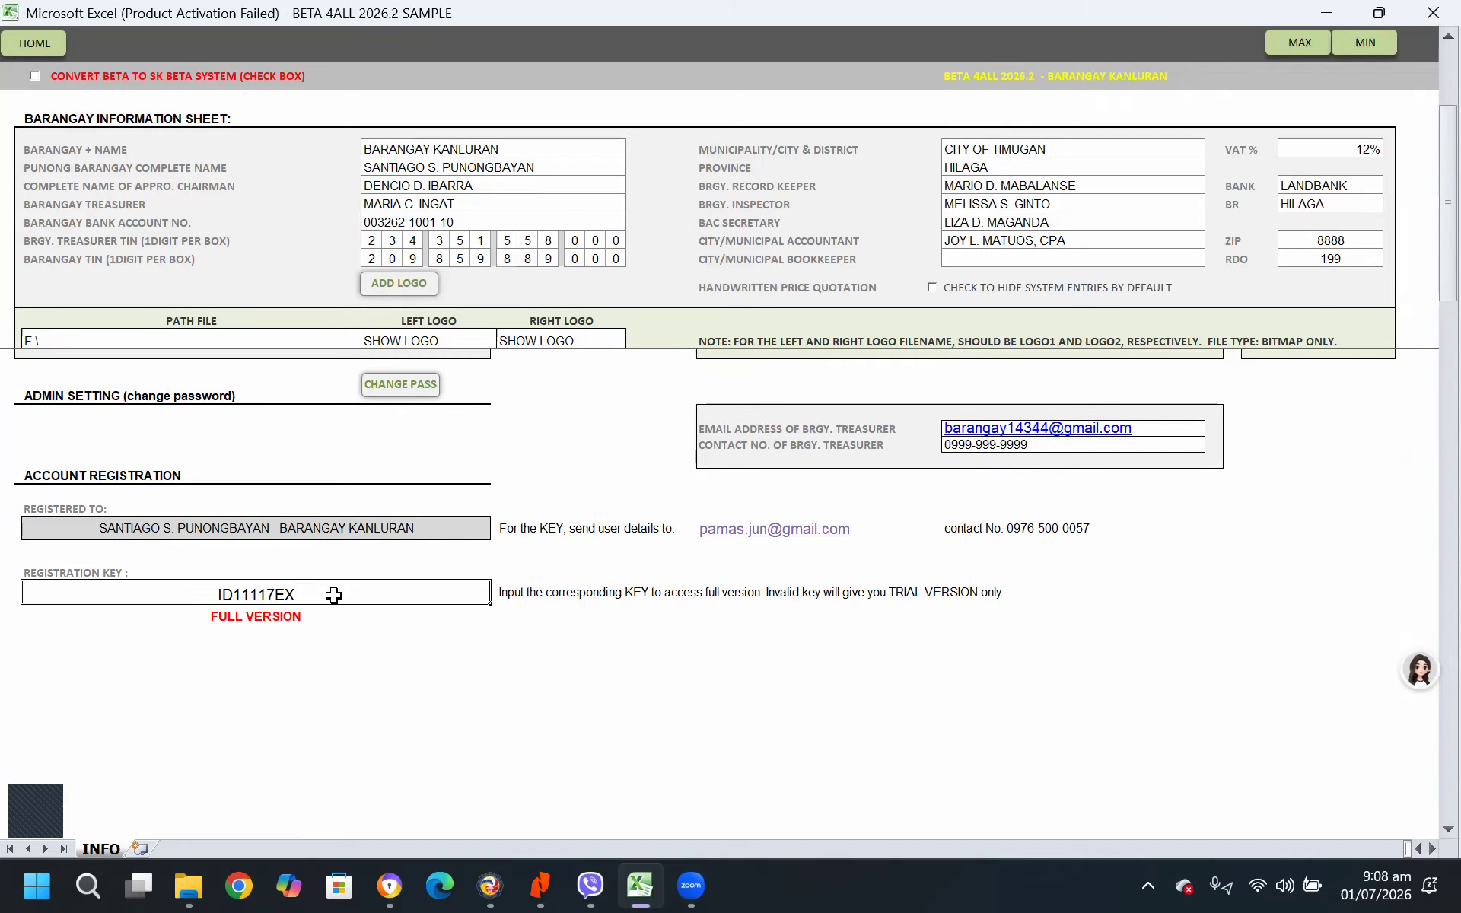
{"action": "left_click", "coordinate": [273, 530]}
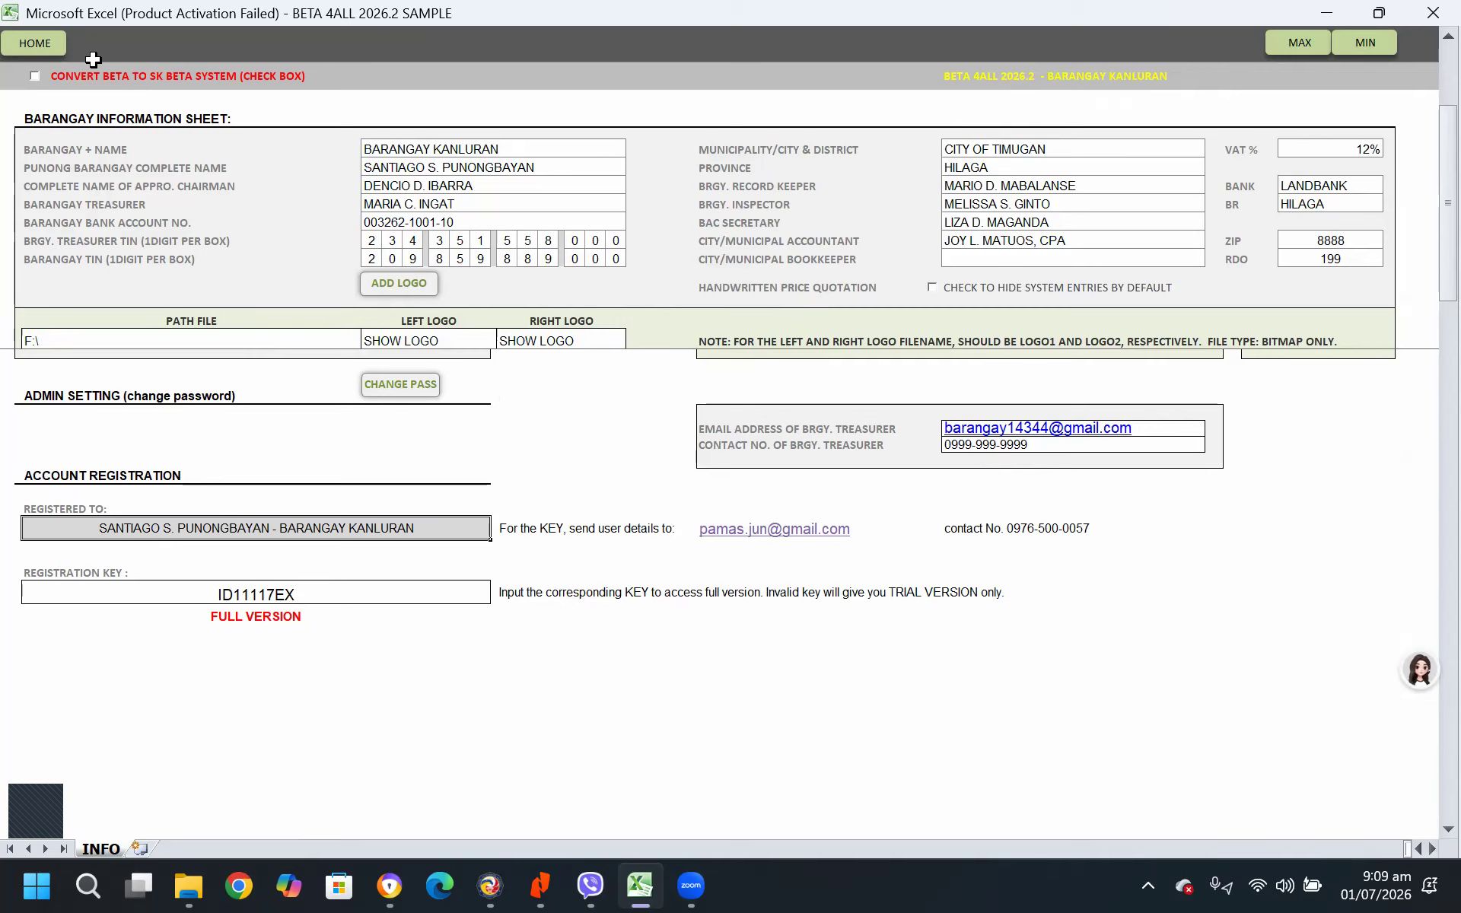
Return to the home sheet and review the Flow of Discussion section in the help sheet
{"action": "left_click", "coordinate": [44, 44]}
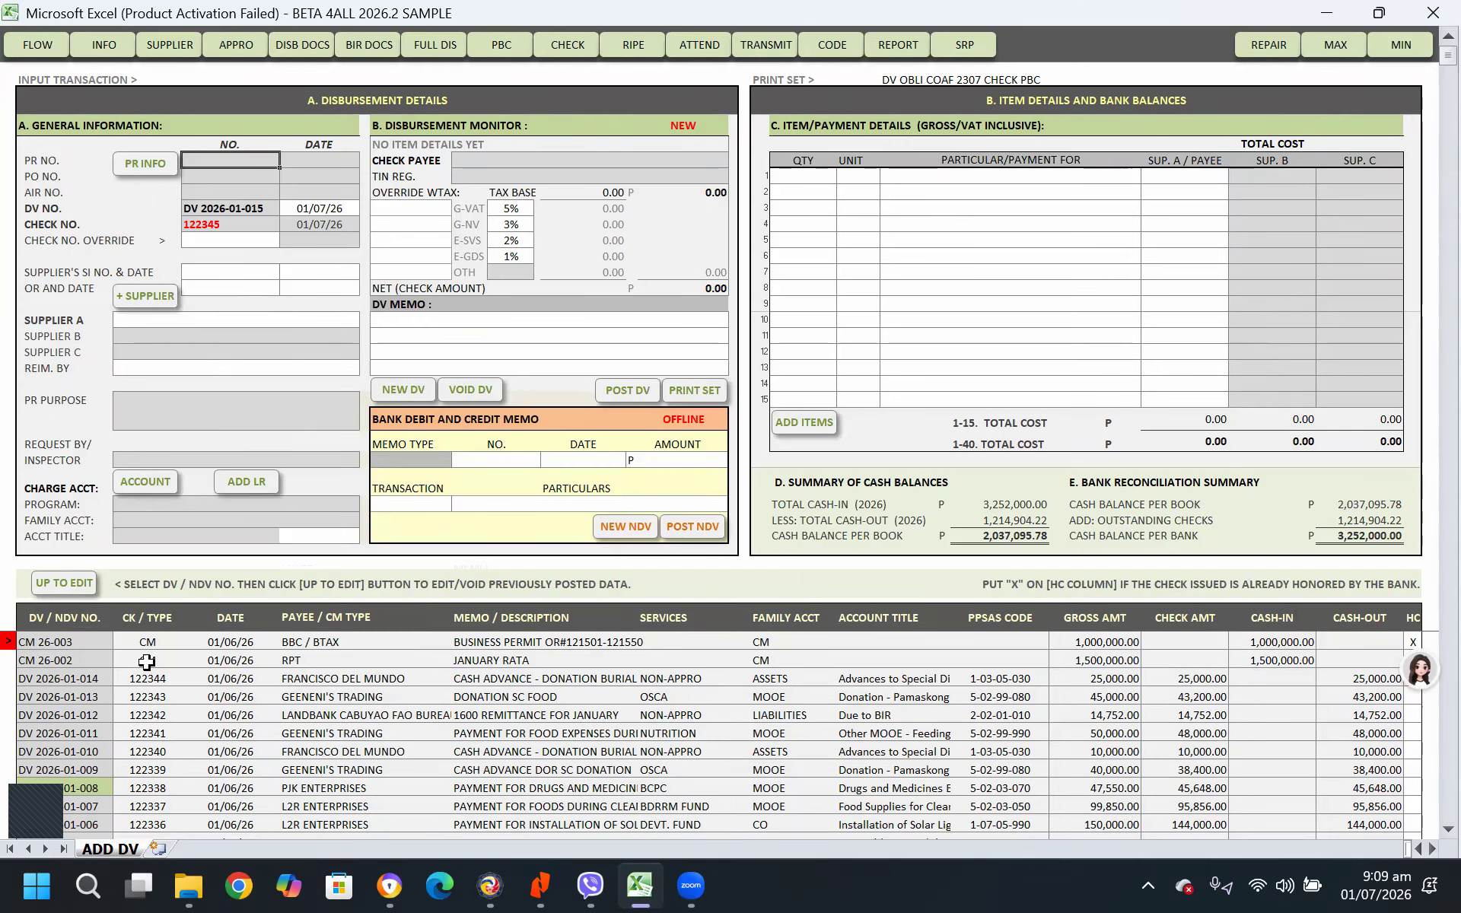
{"action": "left_click", "coordinate": [38, 48]}
{"action": "left_click", "coordinate": [1210, 44]}
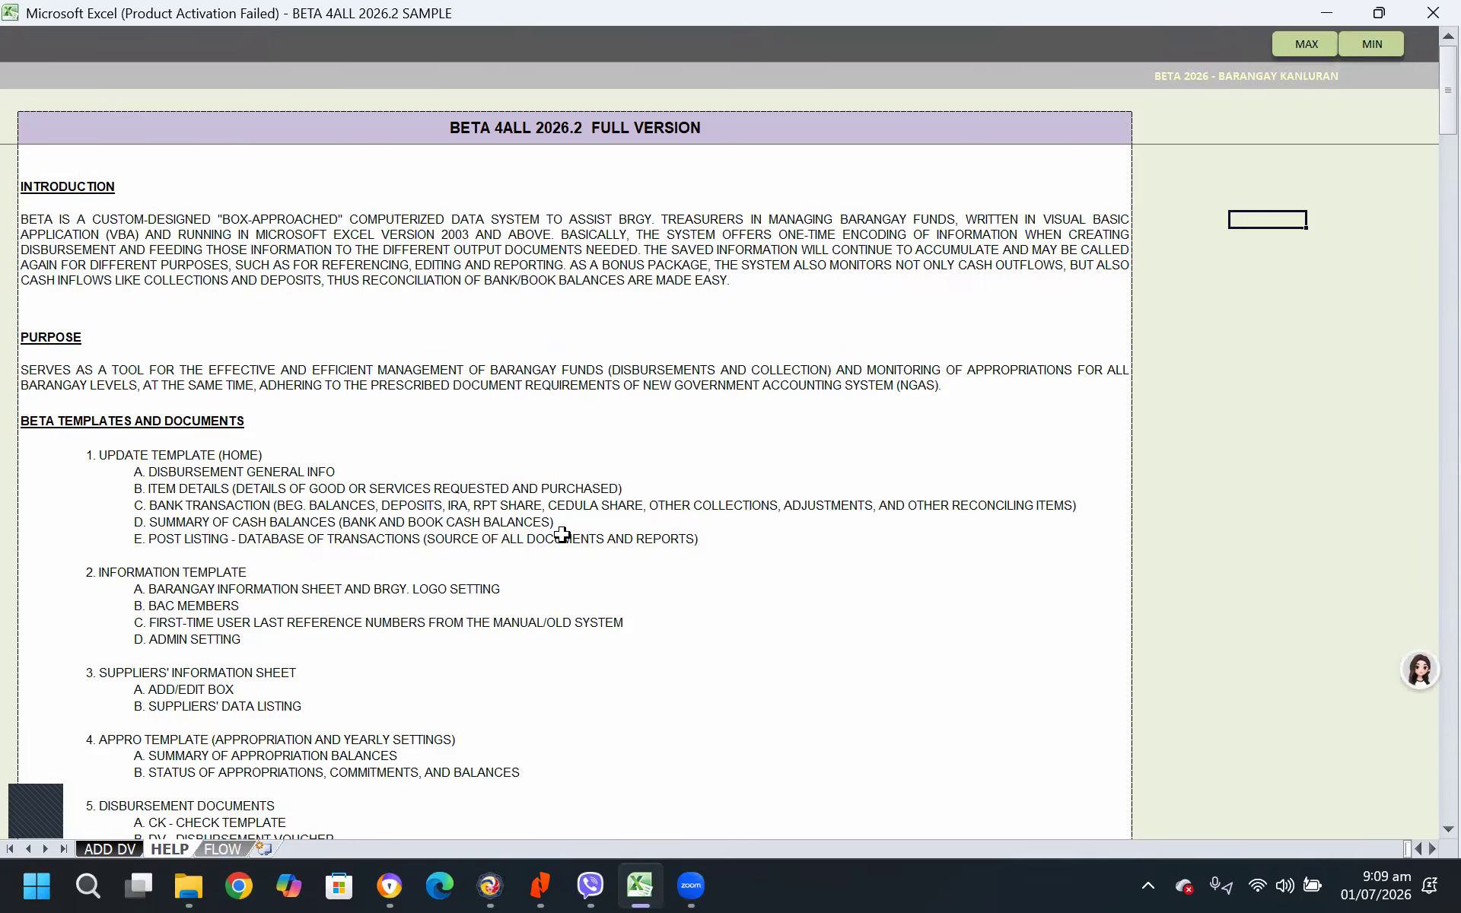
{"action": "scroll", "coordinate": [616, 685], "scroll_direction": "down", "scroll_amount": 15}
{"action": "scroll", "coordinate": [614, 687], "scroll_direction": "down", "scroll_amount": 15}
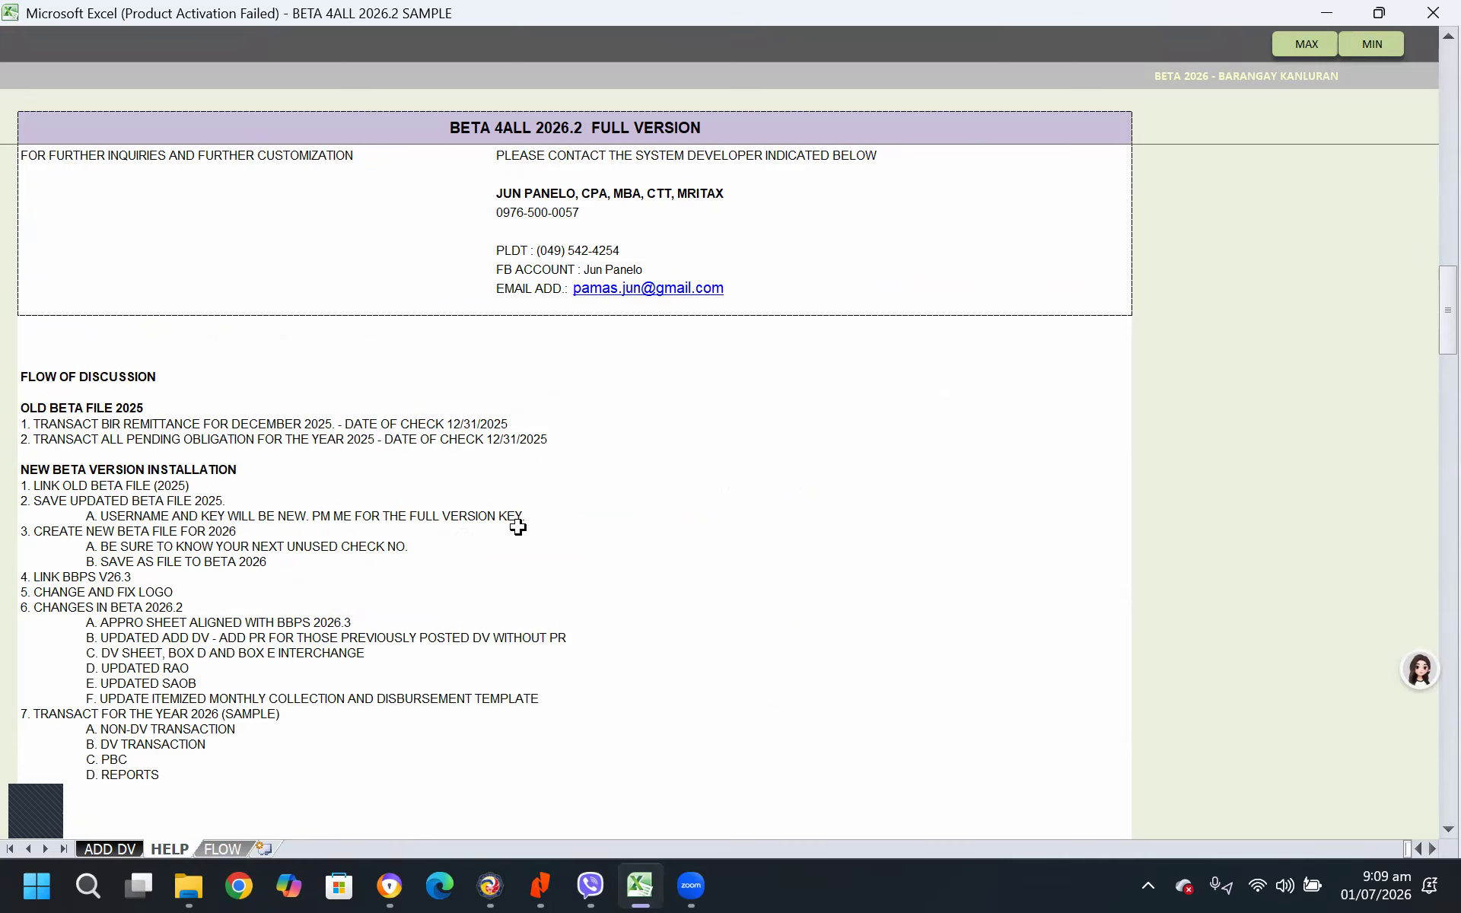
{"action": "scroll", "coordinate": [518, 525], "scroll_direction": "down", "scroll_amount": 1}
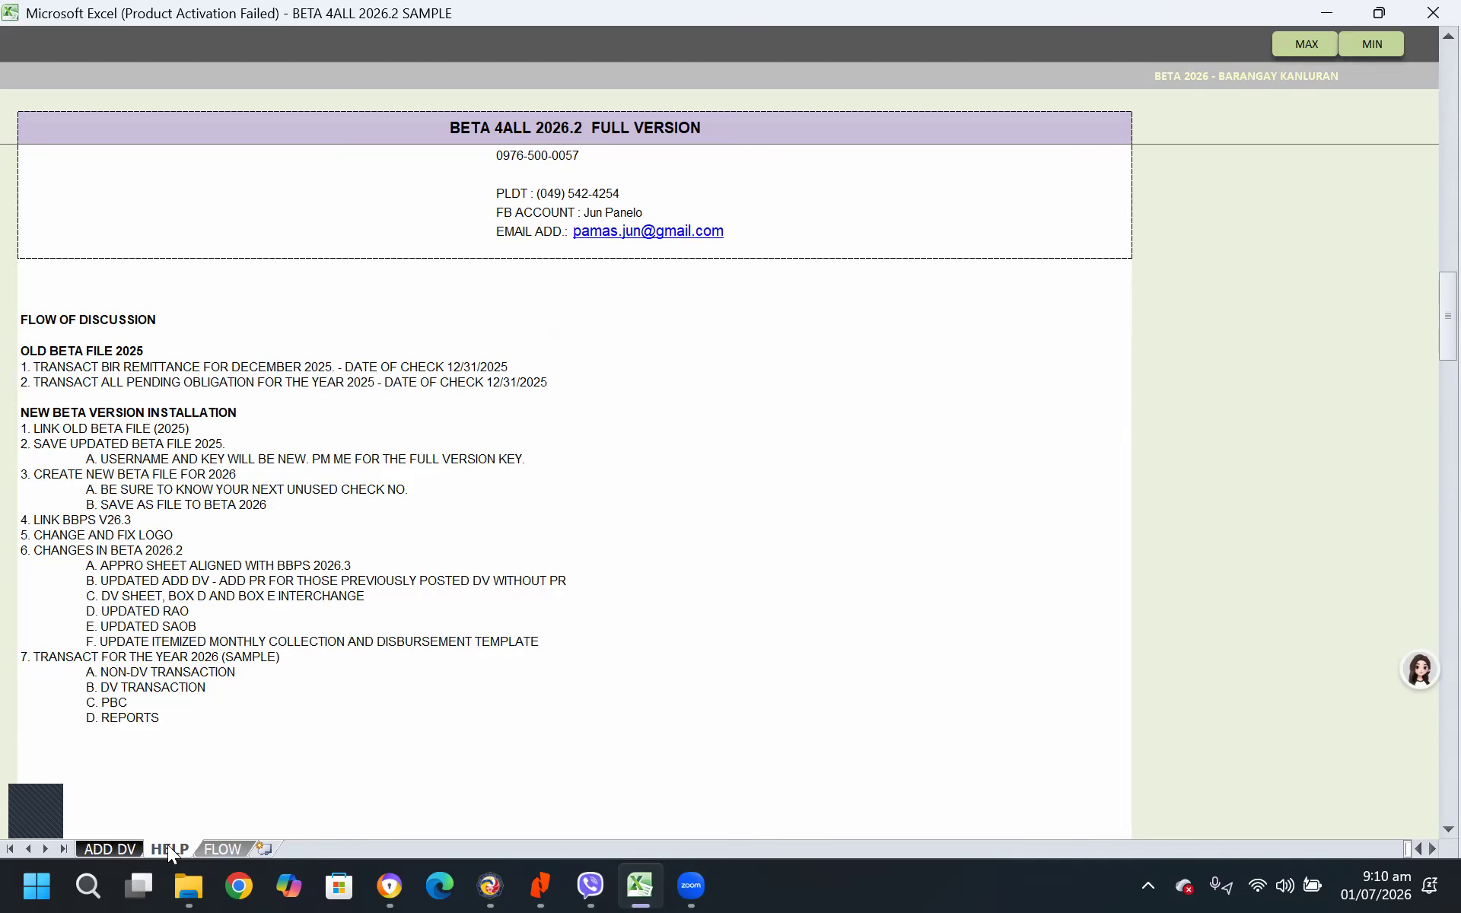
Start creating a new BETA file from the appropriation sheet, accept erasing the current data, and enter the required password
{"action": "left_click", "coordinate": [118, 846]}
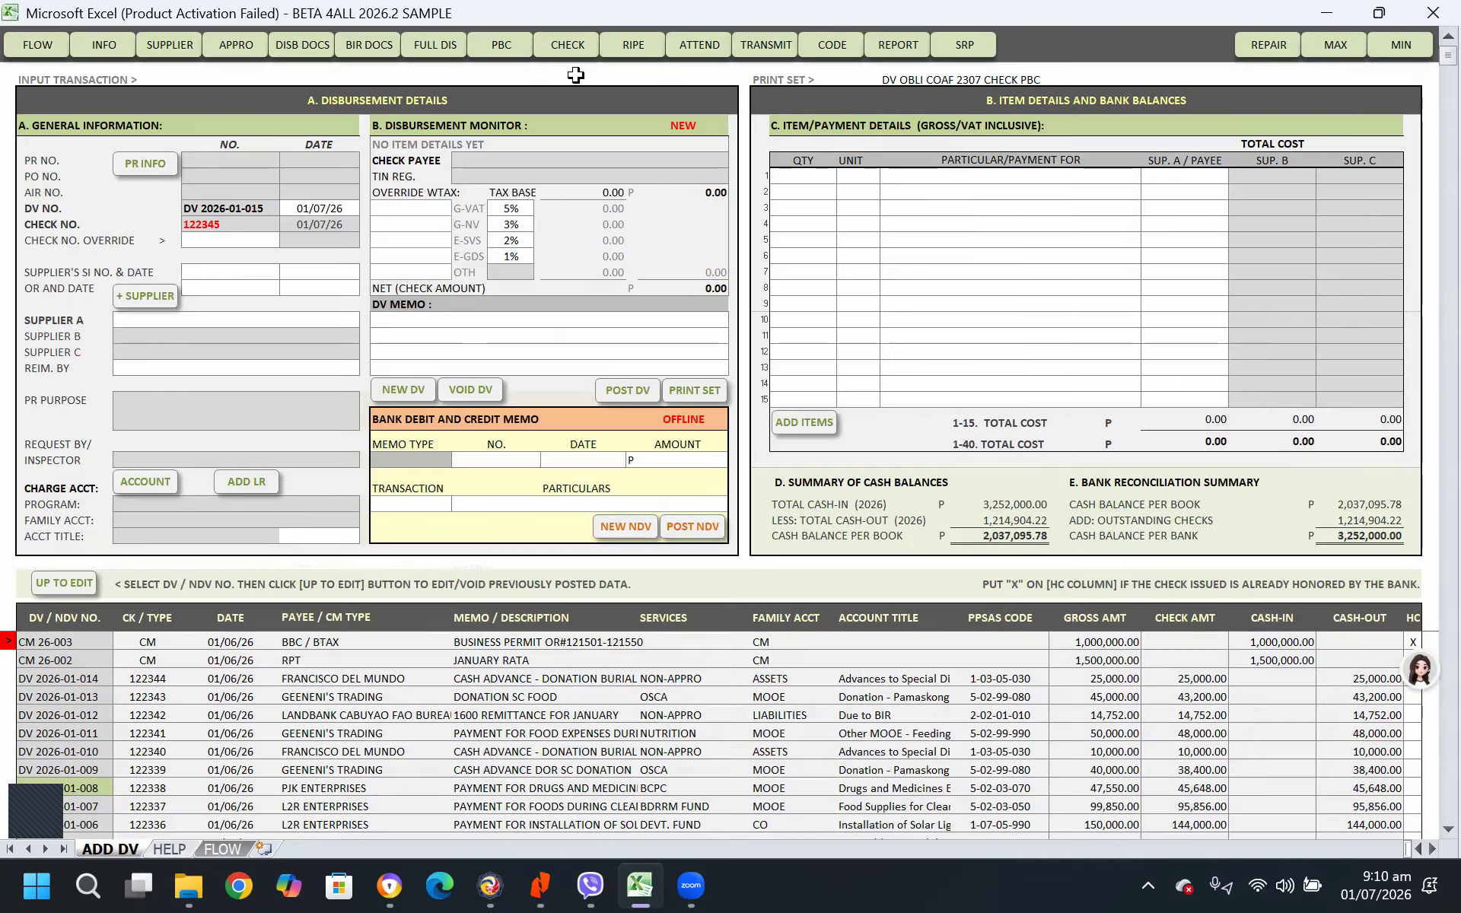
{"action": "left_click", "coordinate": [242, 47]}
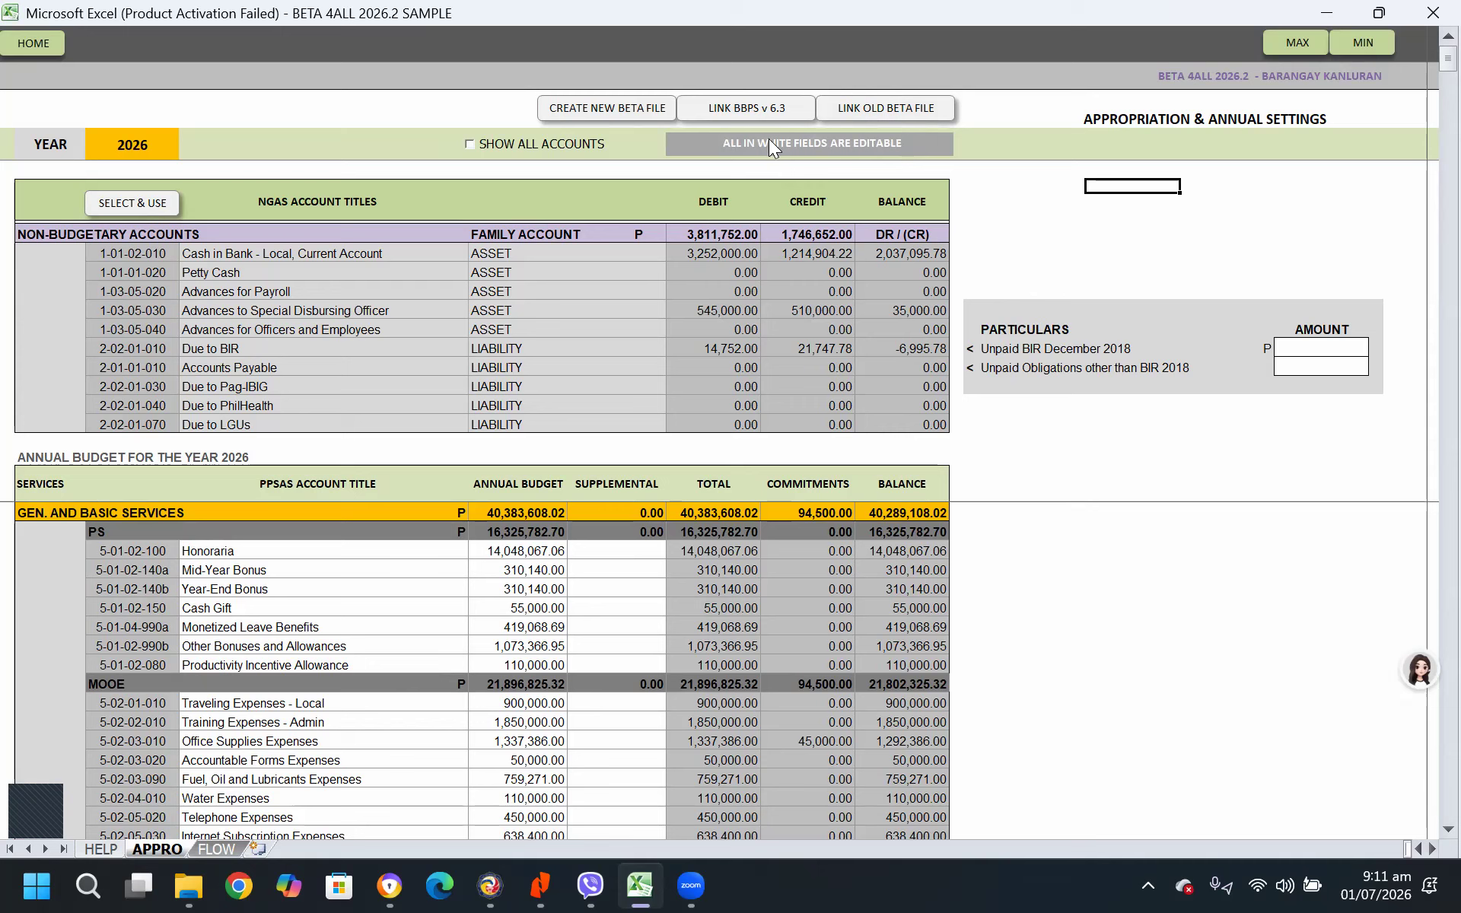
{"action": "left_click", "coordinate": [612, 112]}
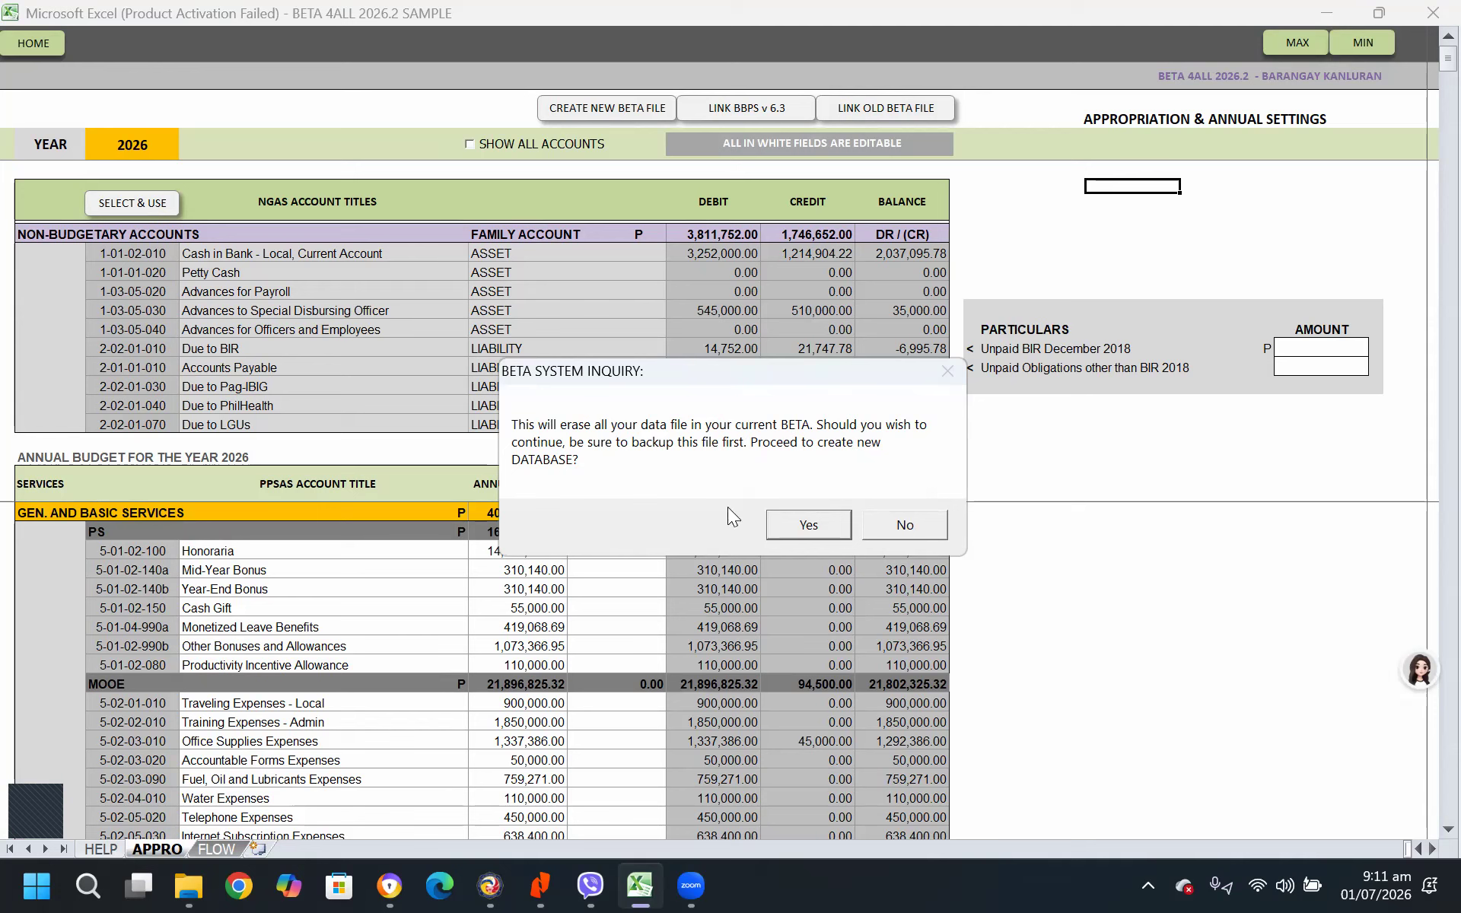
{"action": "left_click", "coordinate": [808, 524]}
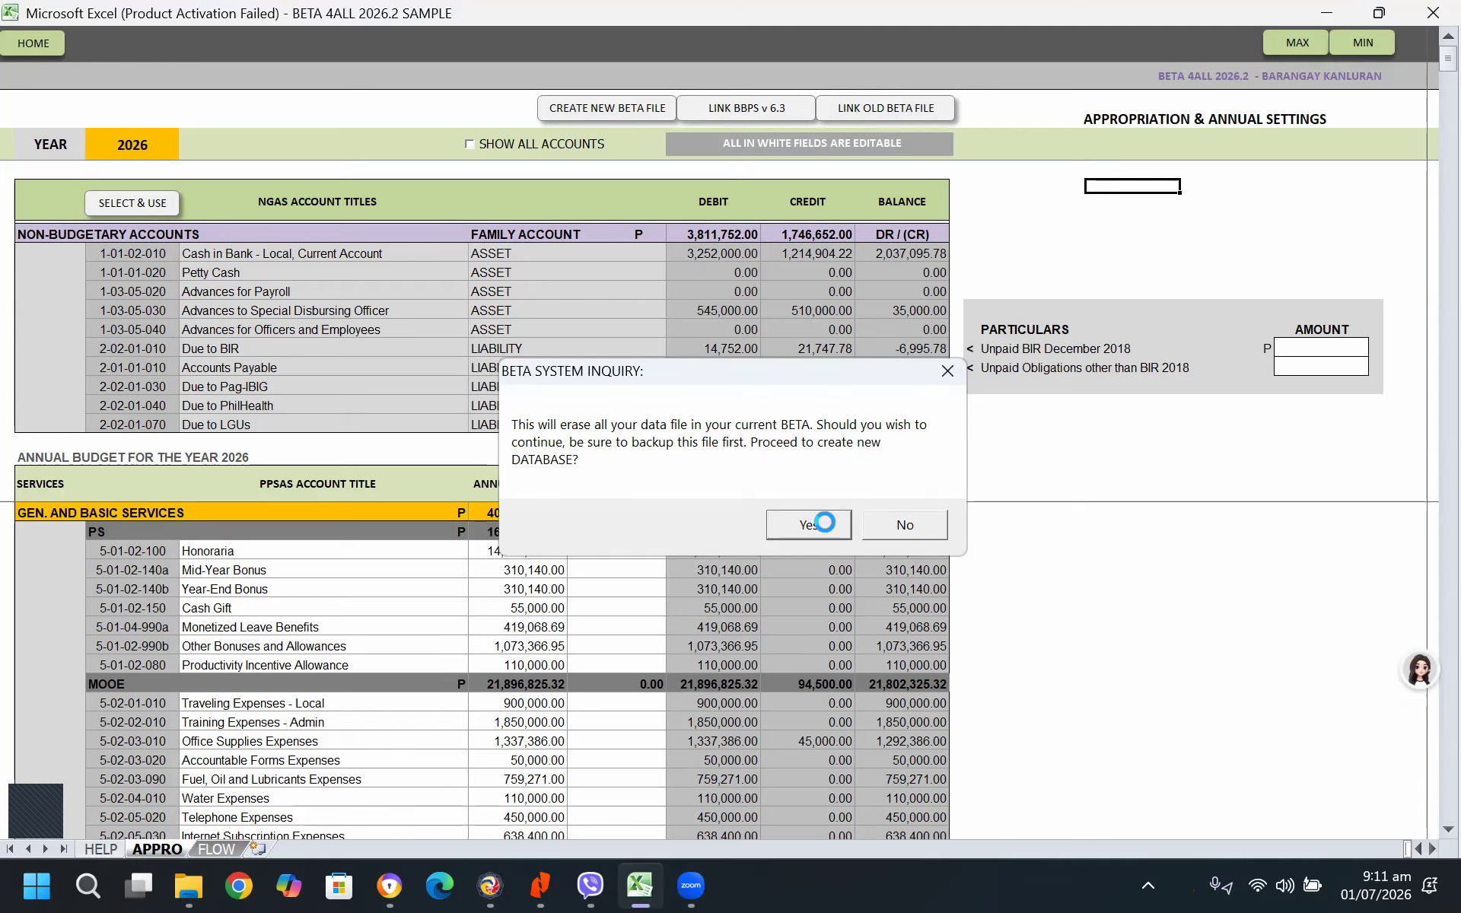
{"action": "type", "text": "****"}
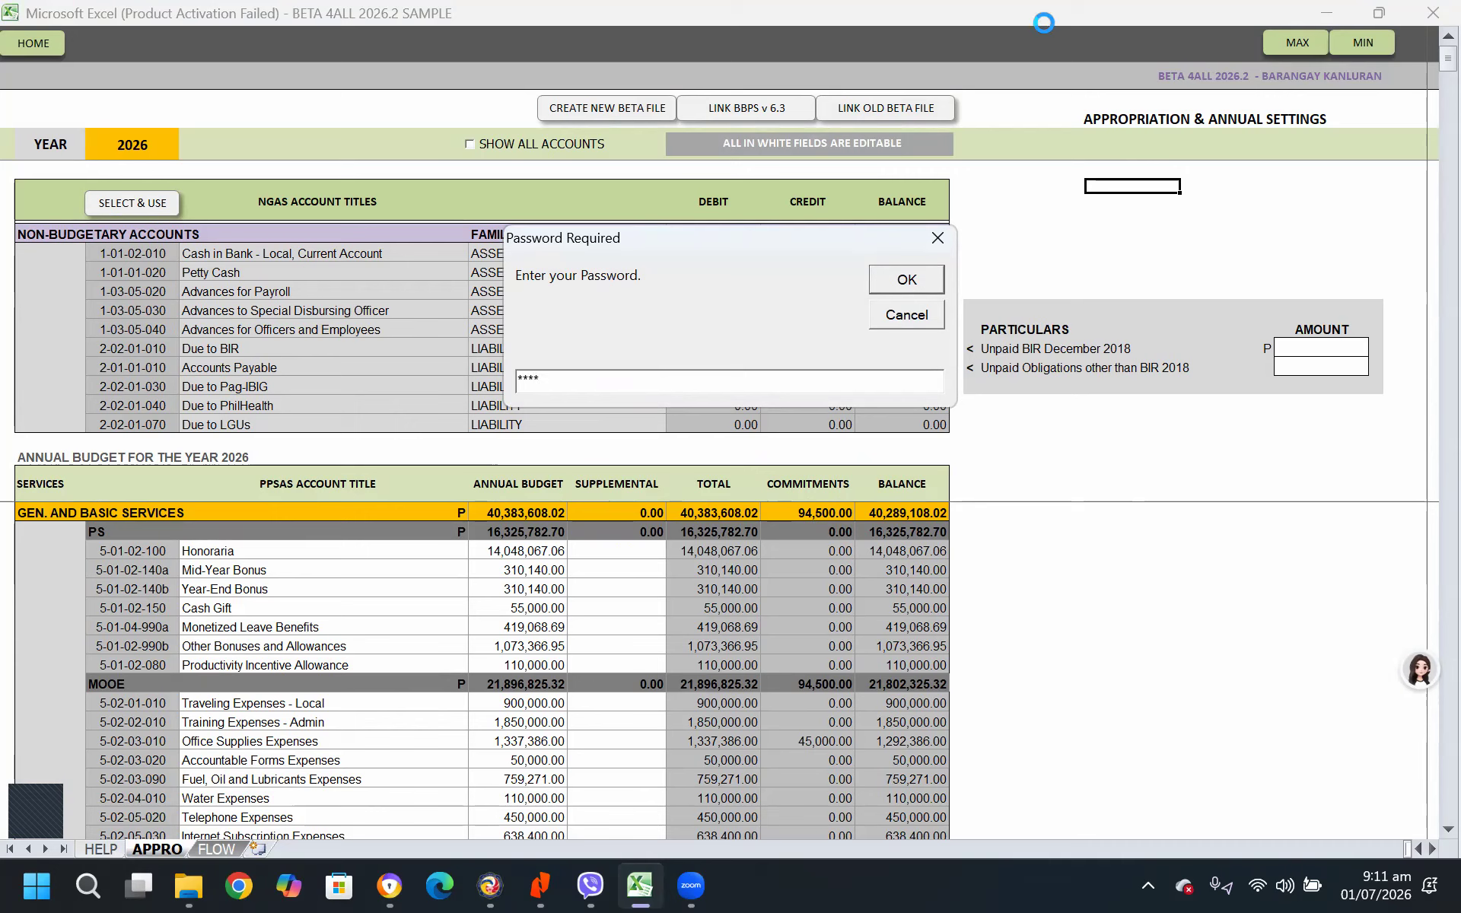
{"action": "key", "text": "Return"}
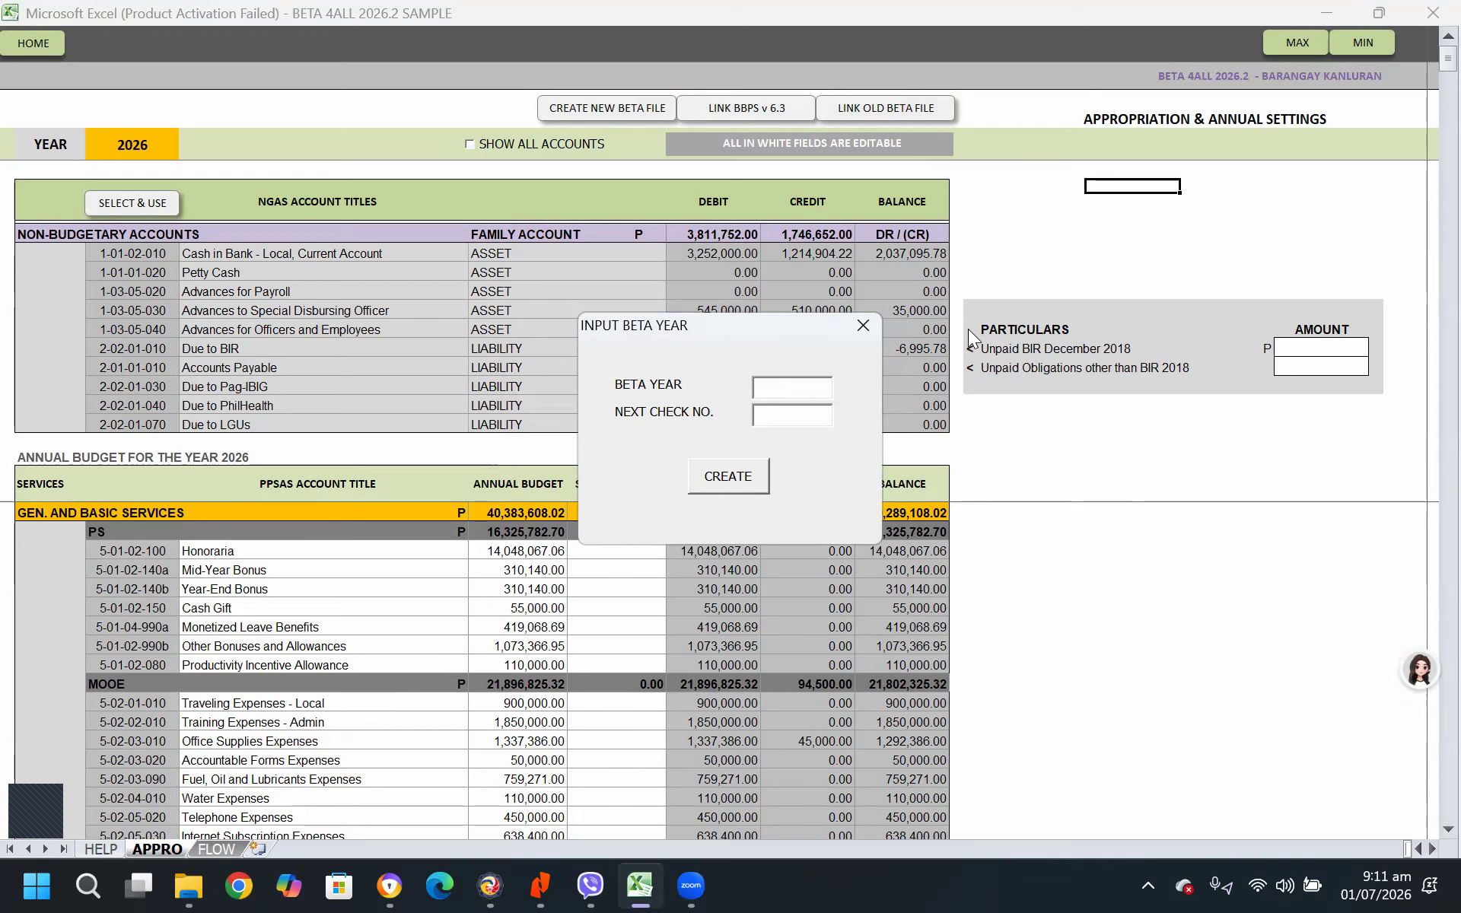
Create the new BETA database with BETA year 2026 and next check number 1234567
{"action": "type", "text": "2026"}
{"action": "left_click", "coordinate": [783, 417]}
{"action": "type", "text": "1576001"}
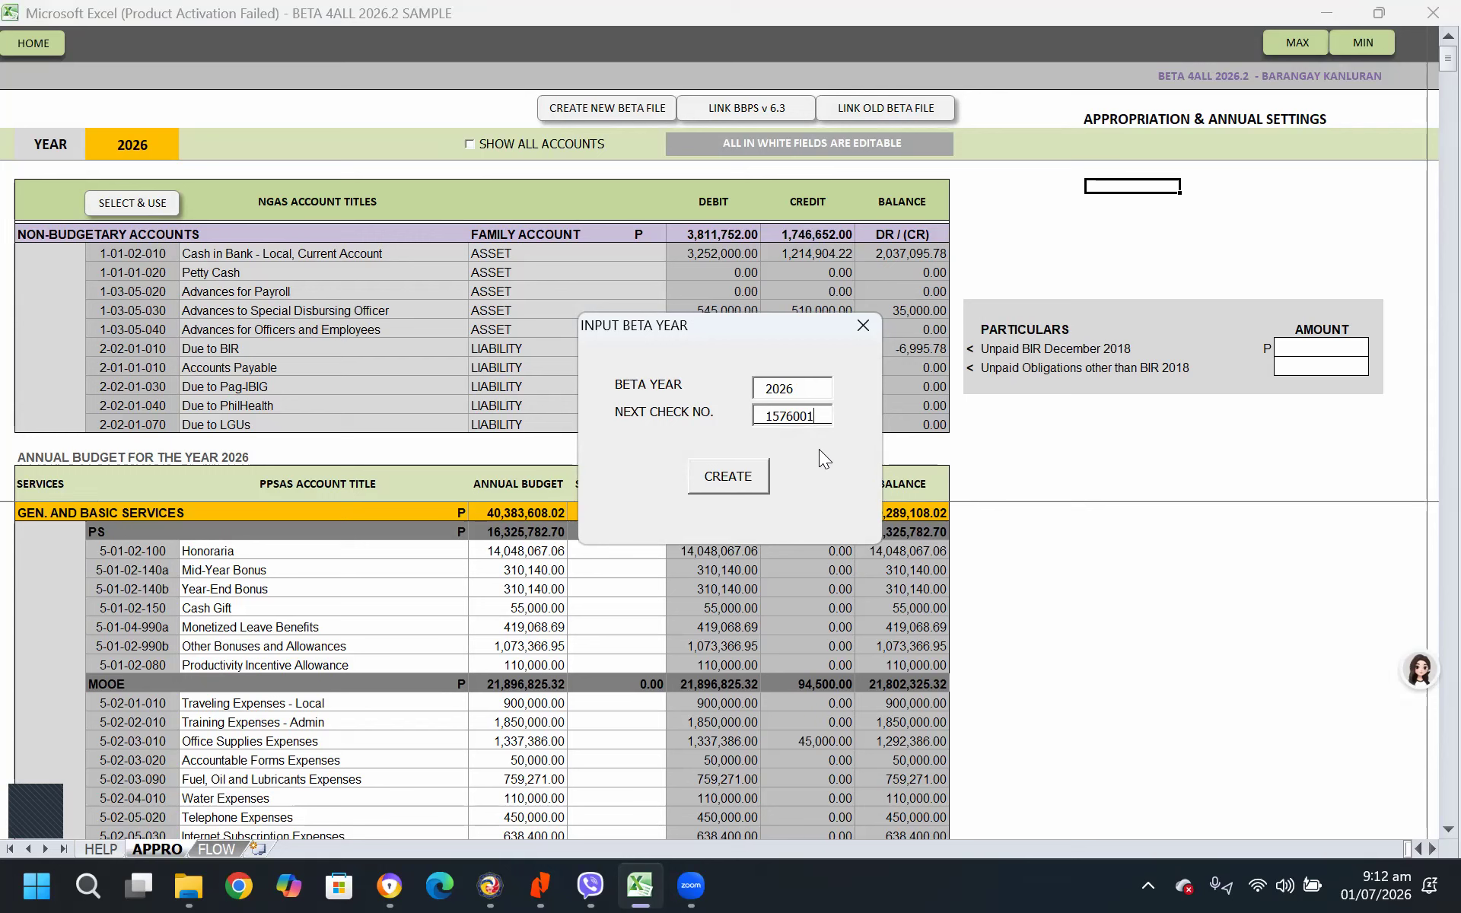
{"action": "double_click", "coordinate": [816, 415]}
{"action": "type", "text": "1234567"}
{"action": "left_click", "coordinate": [728, 476]}
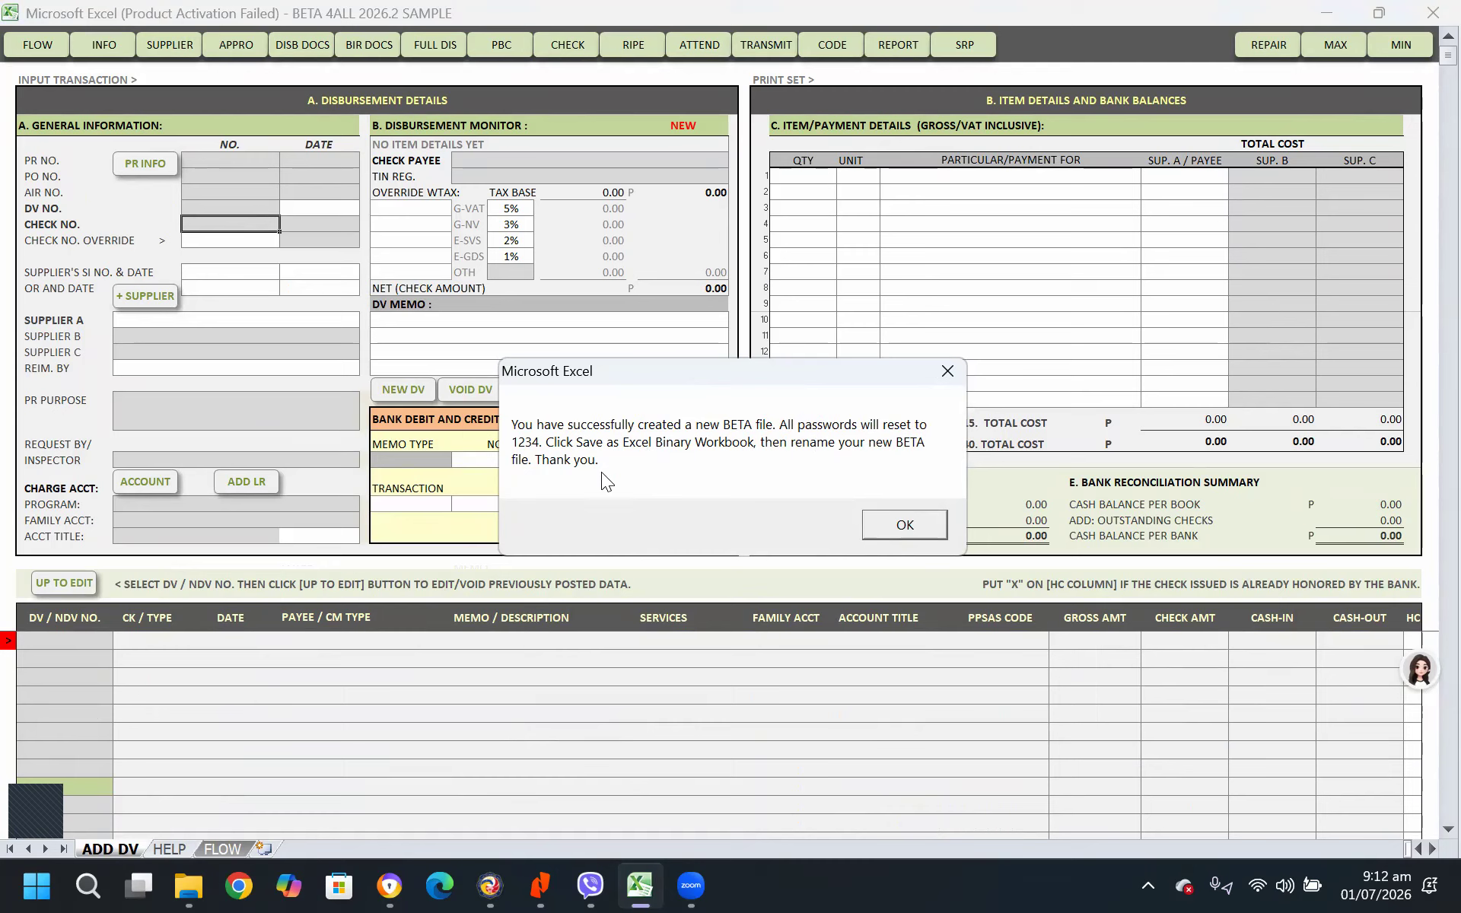
{"action": "left_click", "coordinate": [894, 532]}
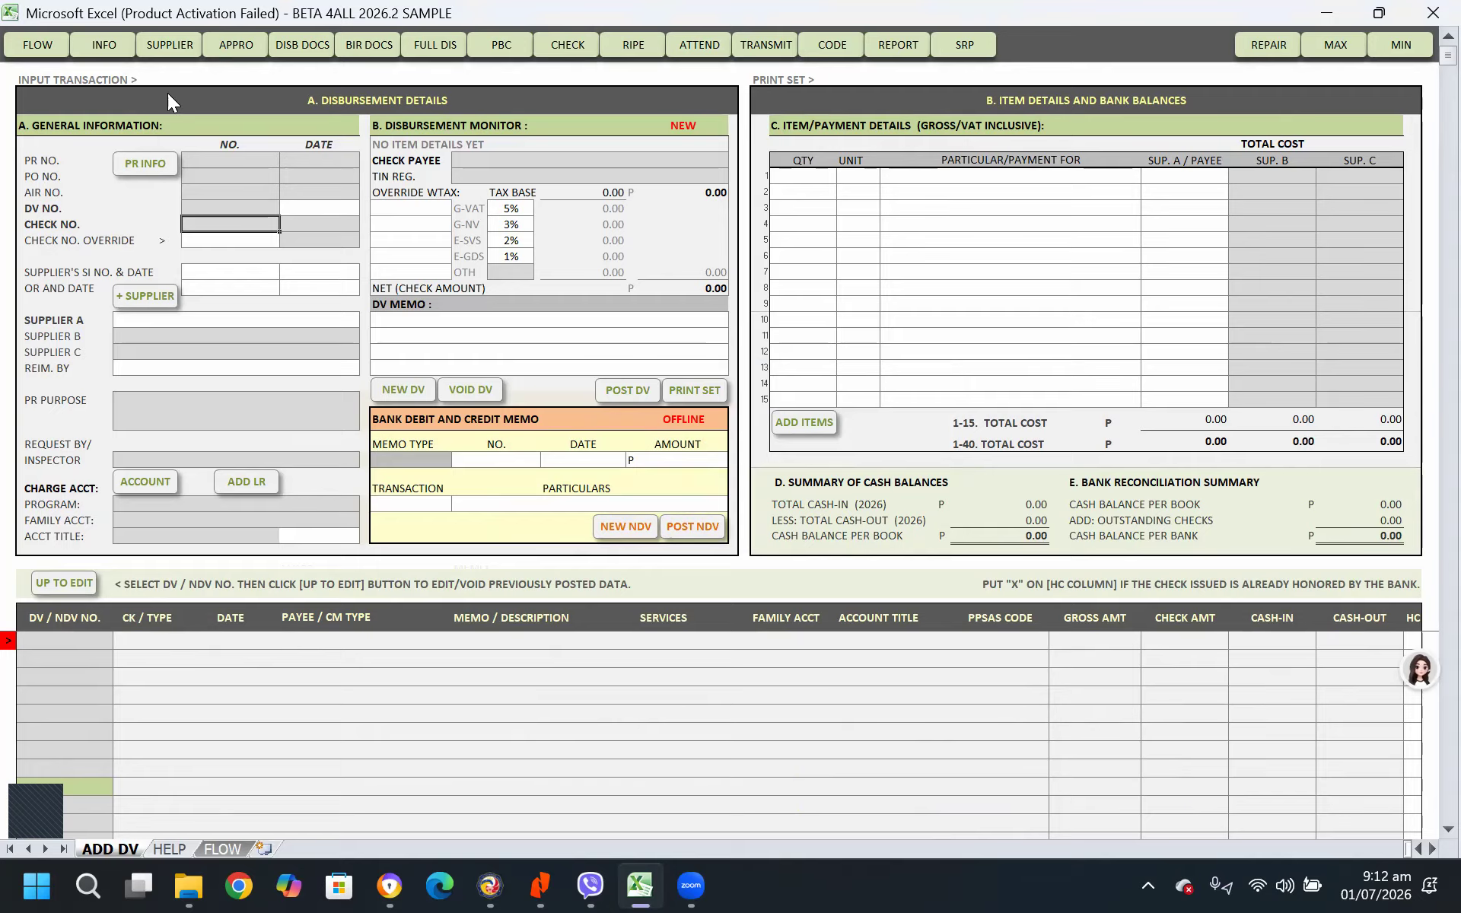
Restore the full ribbon view and clear the meeting controls covering it
{"action": "key", "text": "Escape"}
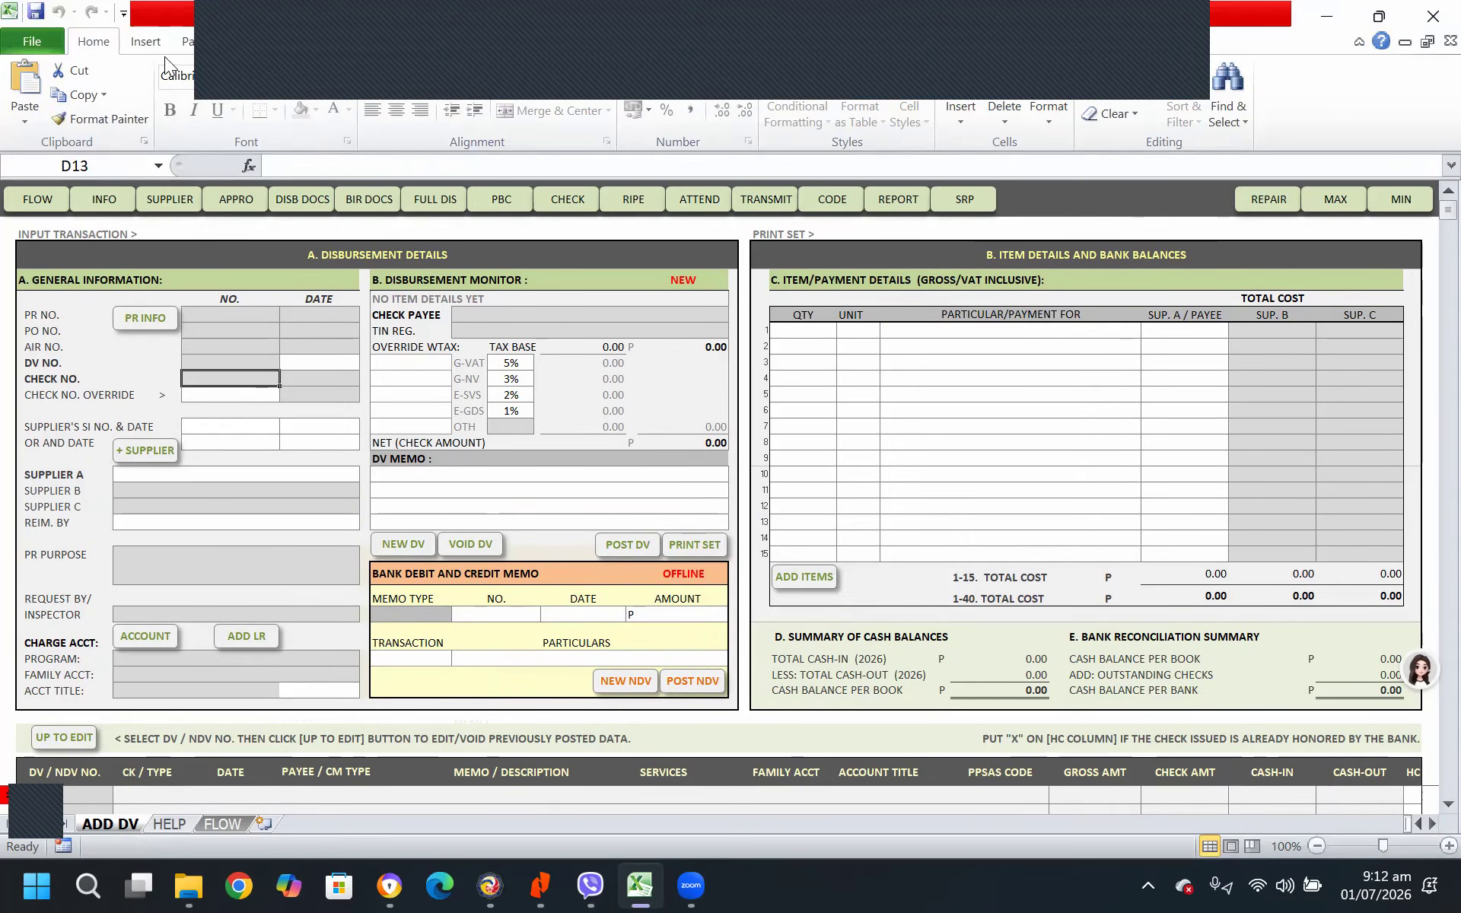
{"action": "left_click", "coordinate": [1161, 35]}
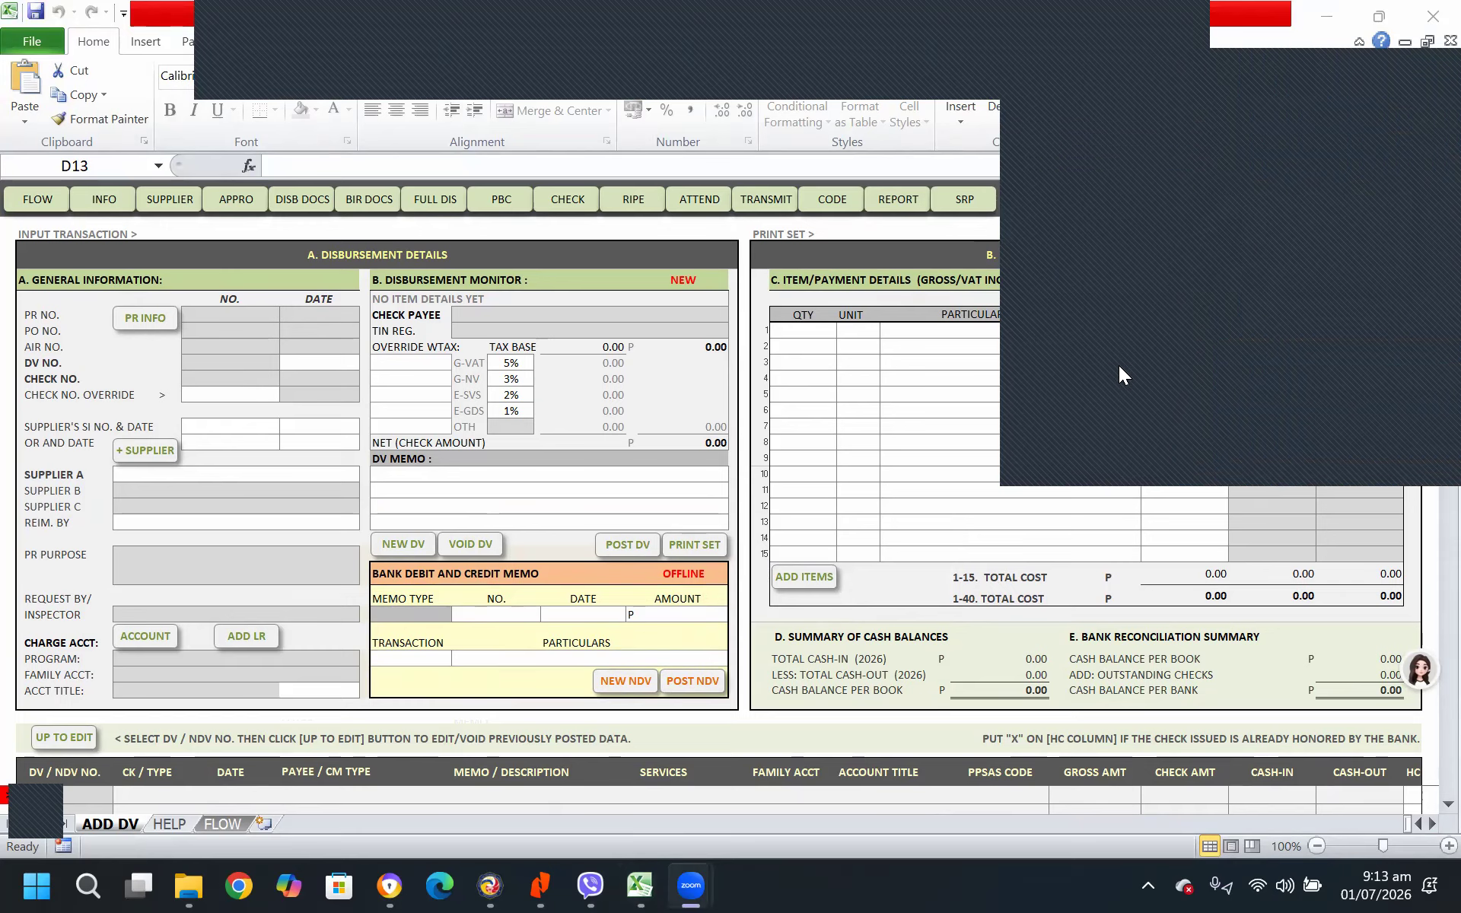
{"action": "left_click", "coordinate": [1118, 365]}
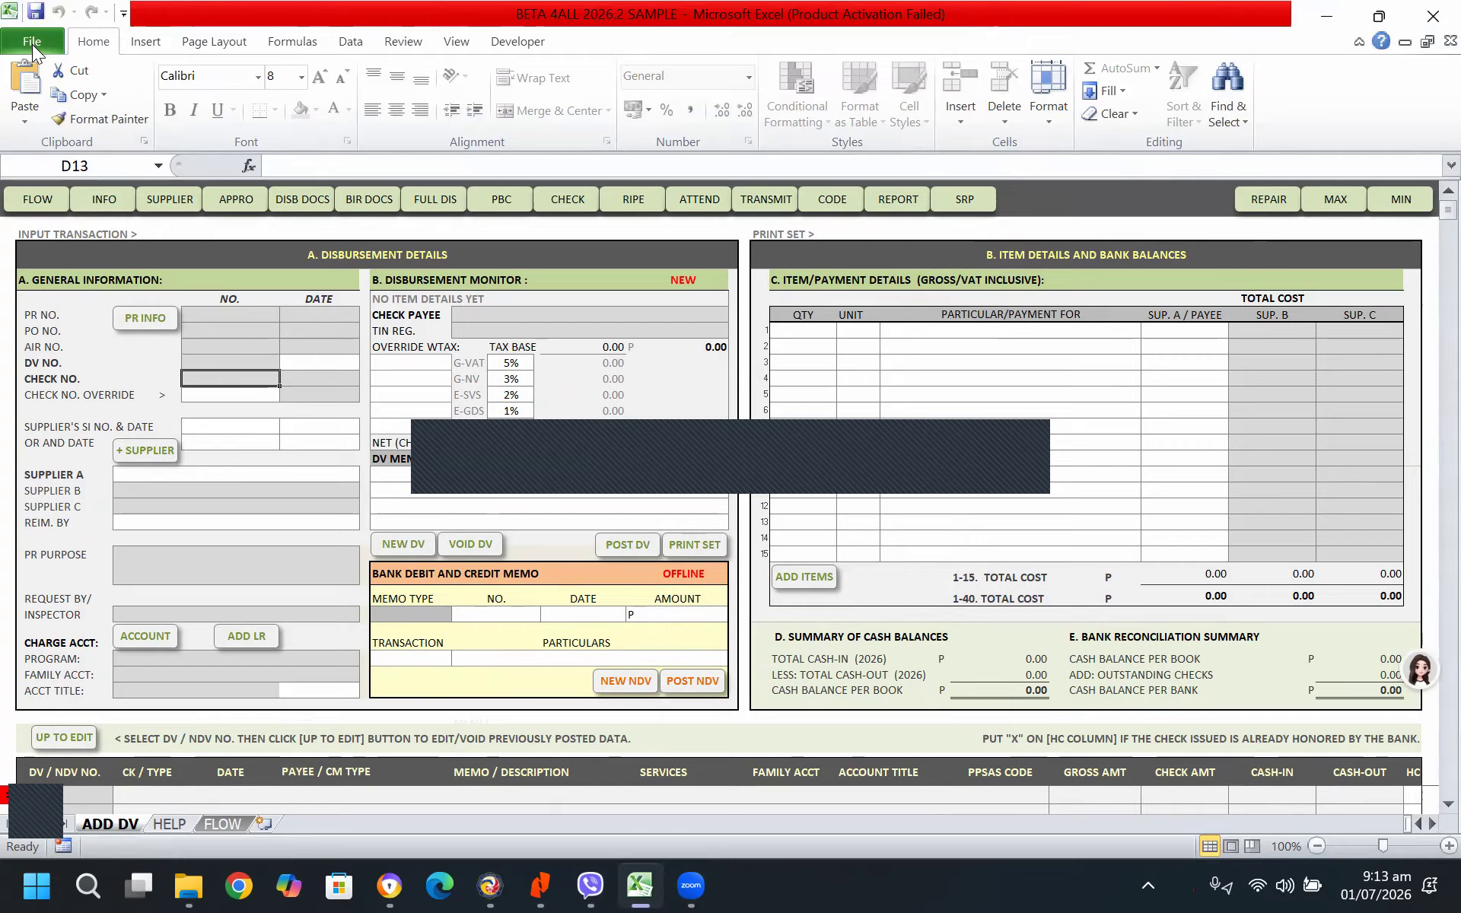
Save a copy of the workbook in the Downloads folder as BETA 4ALL 2026.2 PRESENTATION, in Excel Binary Workbook format
{"action": "left_click", "coordinate": [32, 44]}
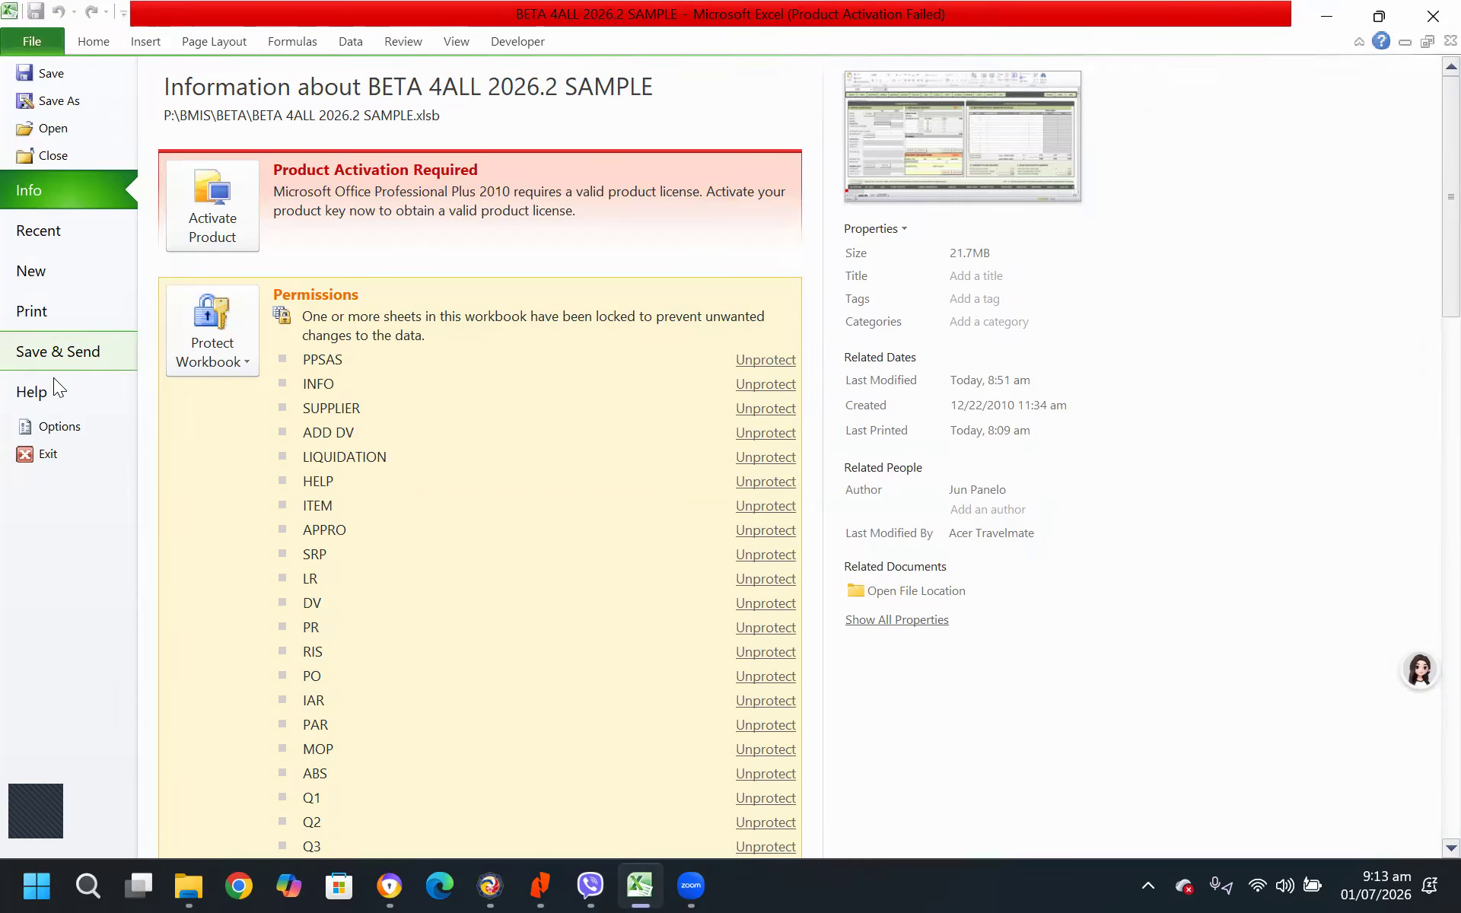
{"action": "left_click", "coordinate": [76, 107]}
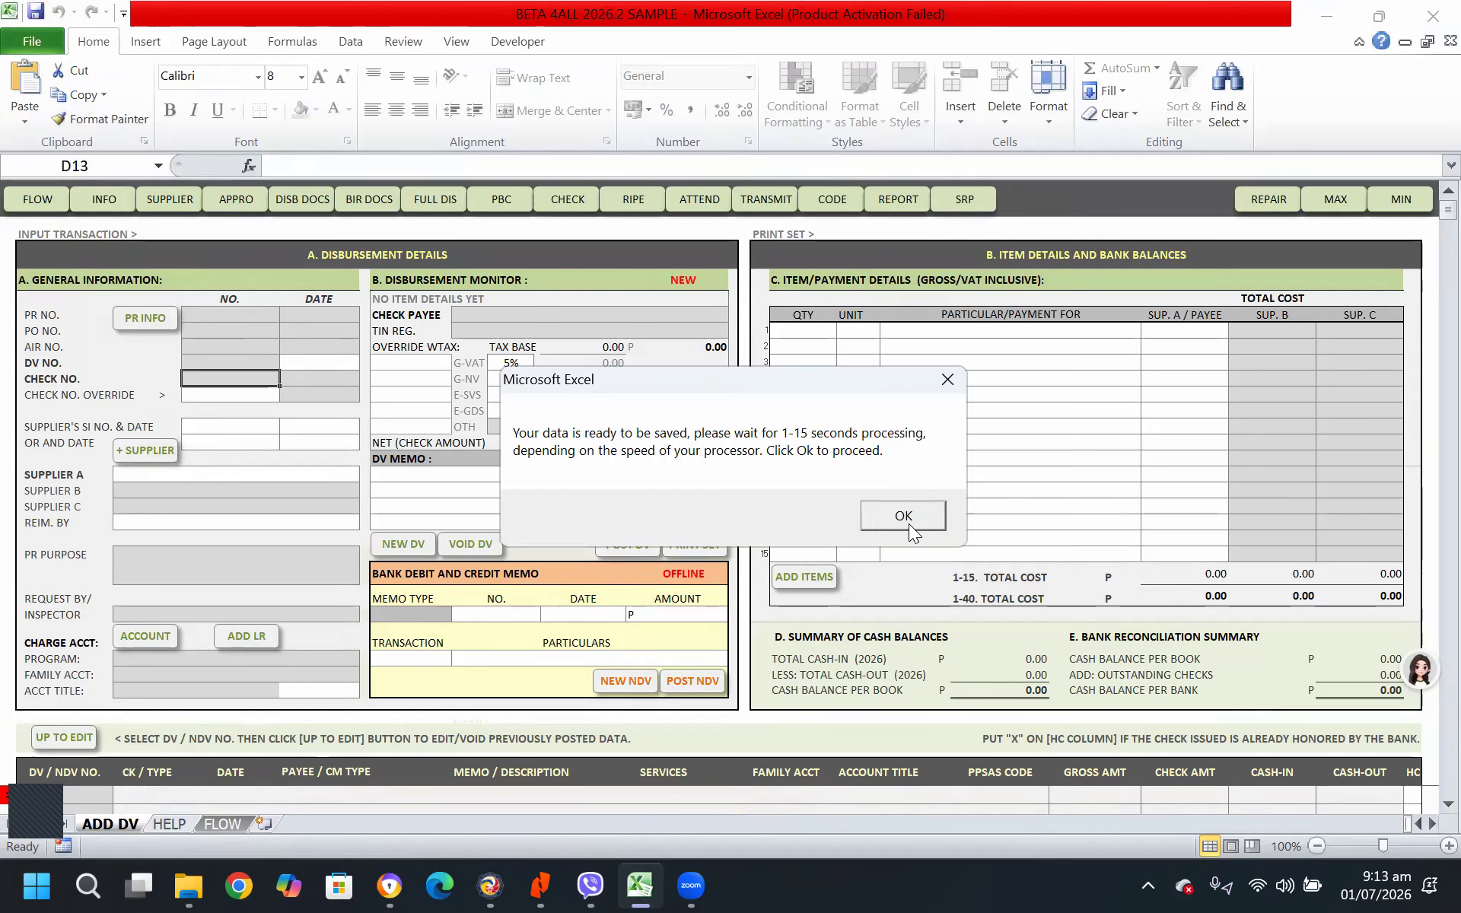
{"action": "left_click", "coordinate": [906, 515]}
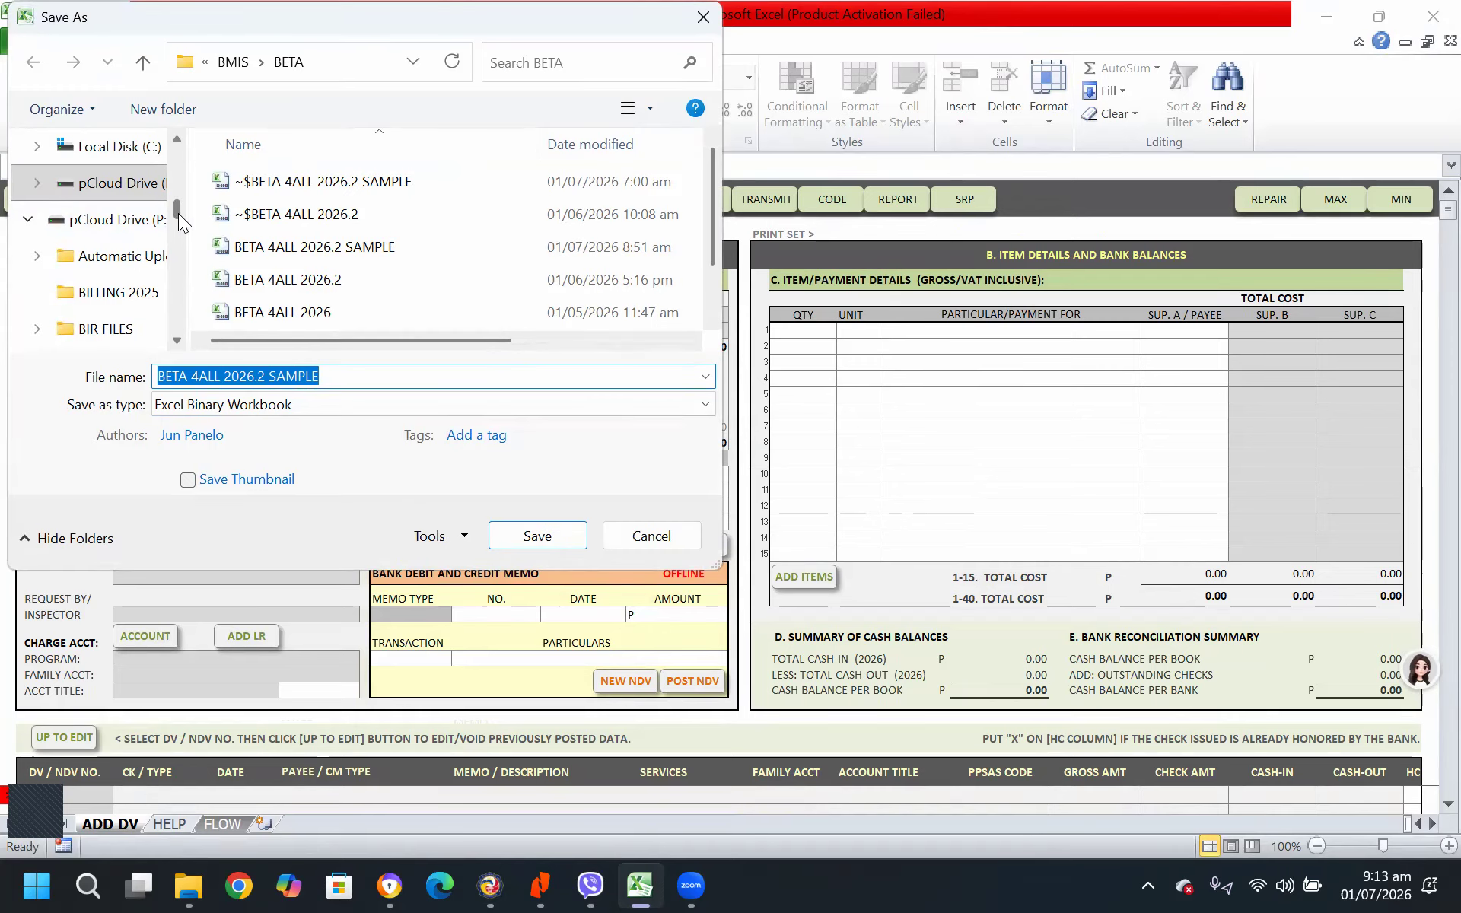
{"action": "left_click_drag", "start_coordinate": [178, 213], "coordinate": [181, 171]}
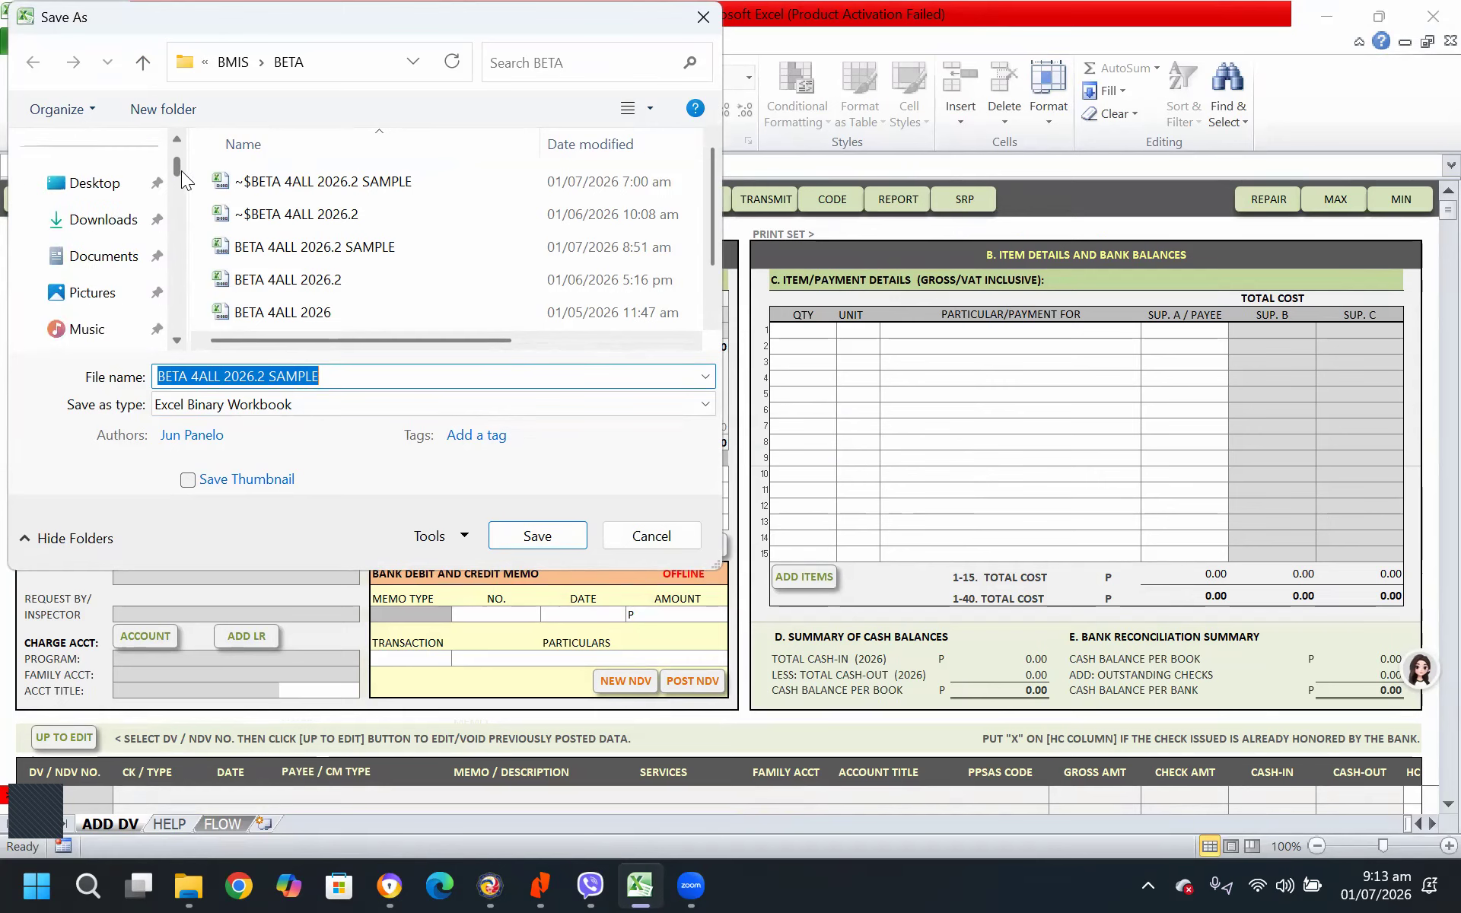
{"action": "left_click", "coordinate": [124, 226]}
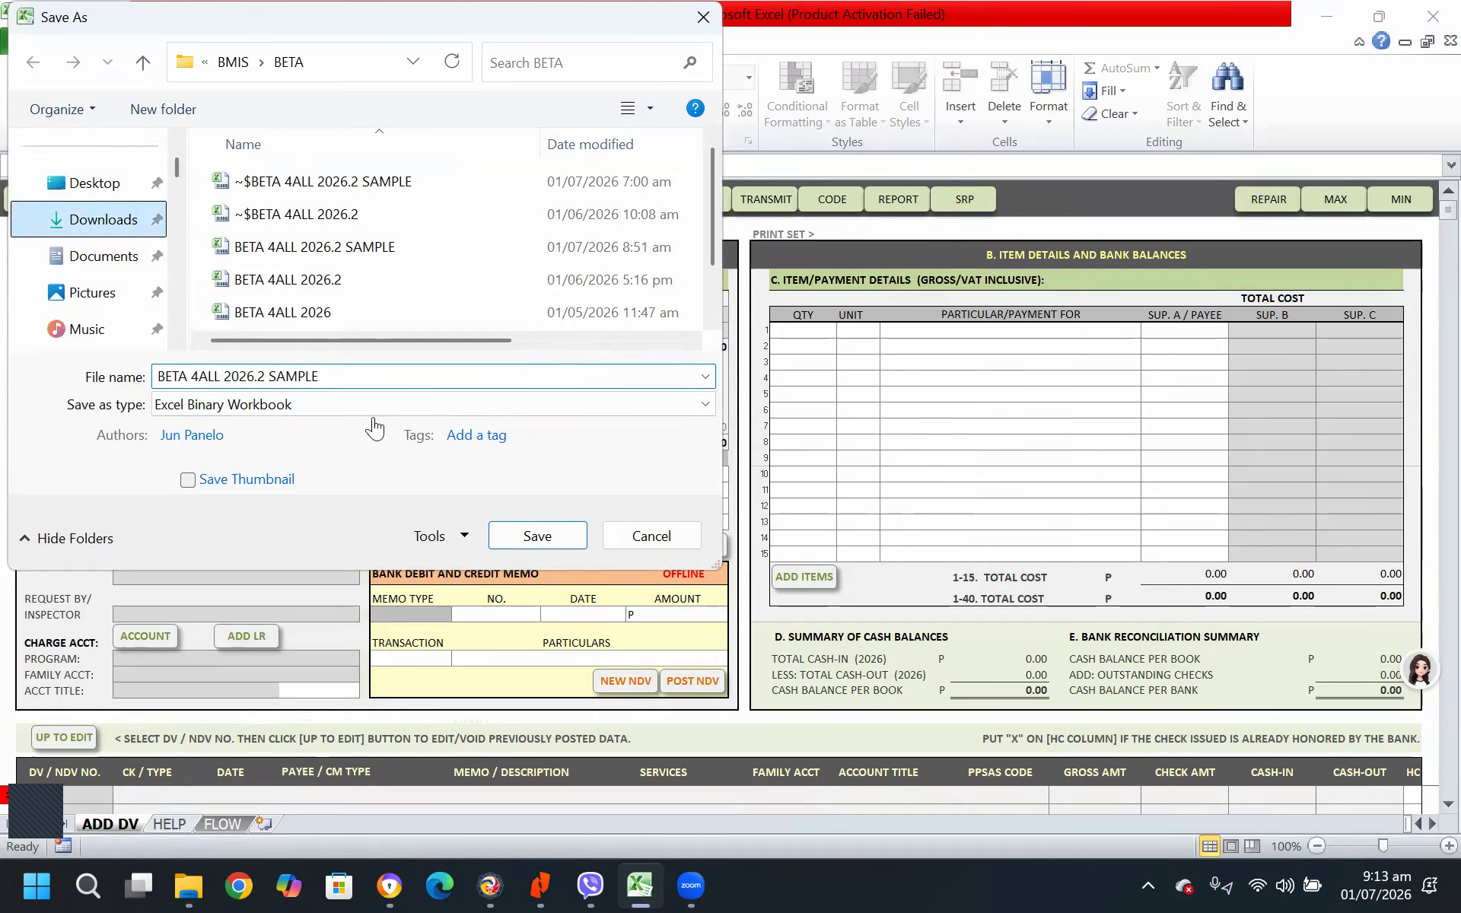
{"action": "left_click", "coordinate": [353, 377]}
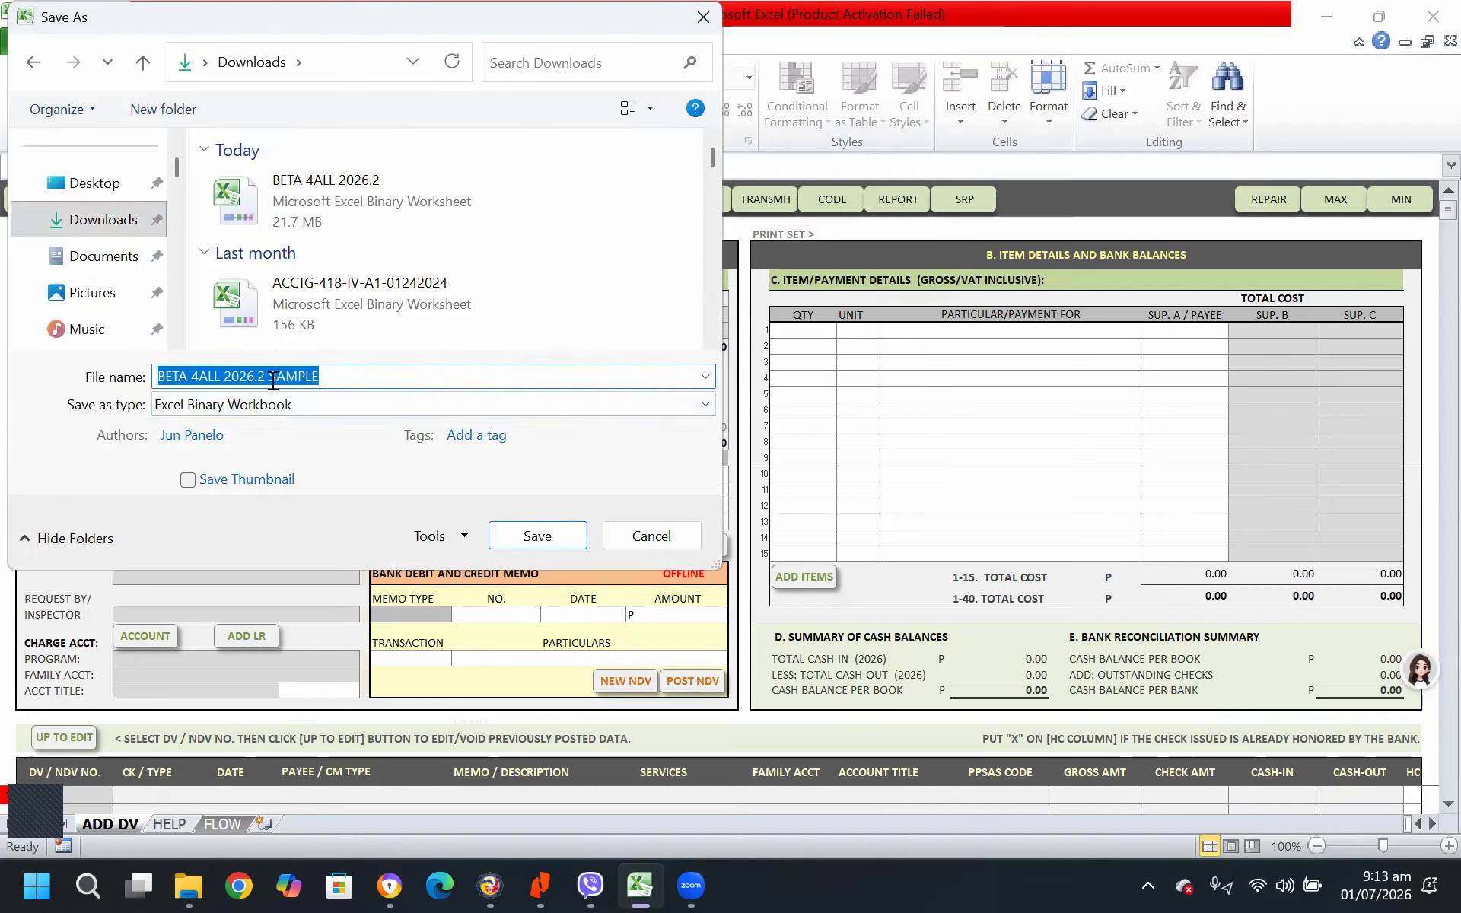
{"action": "left_click_drag", "start_coordinate": [268, 376], "coordinate": [372, 378]}
{"action": "type", "text": "PRESENTATION"}
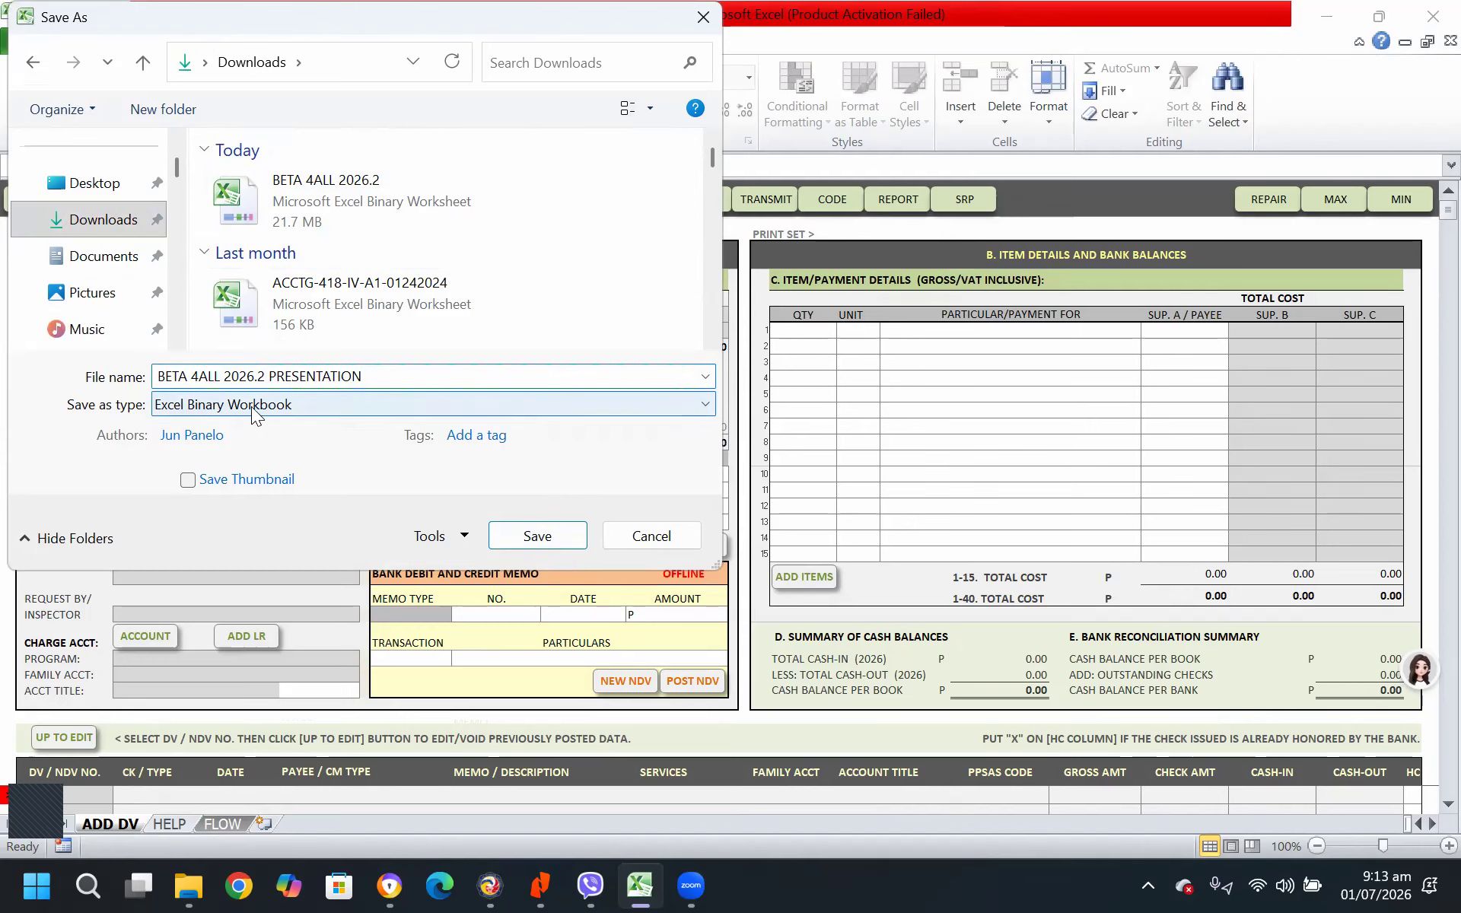
{"action": "left_click", "coordinate": [557, 533]}
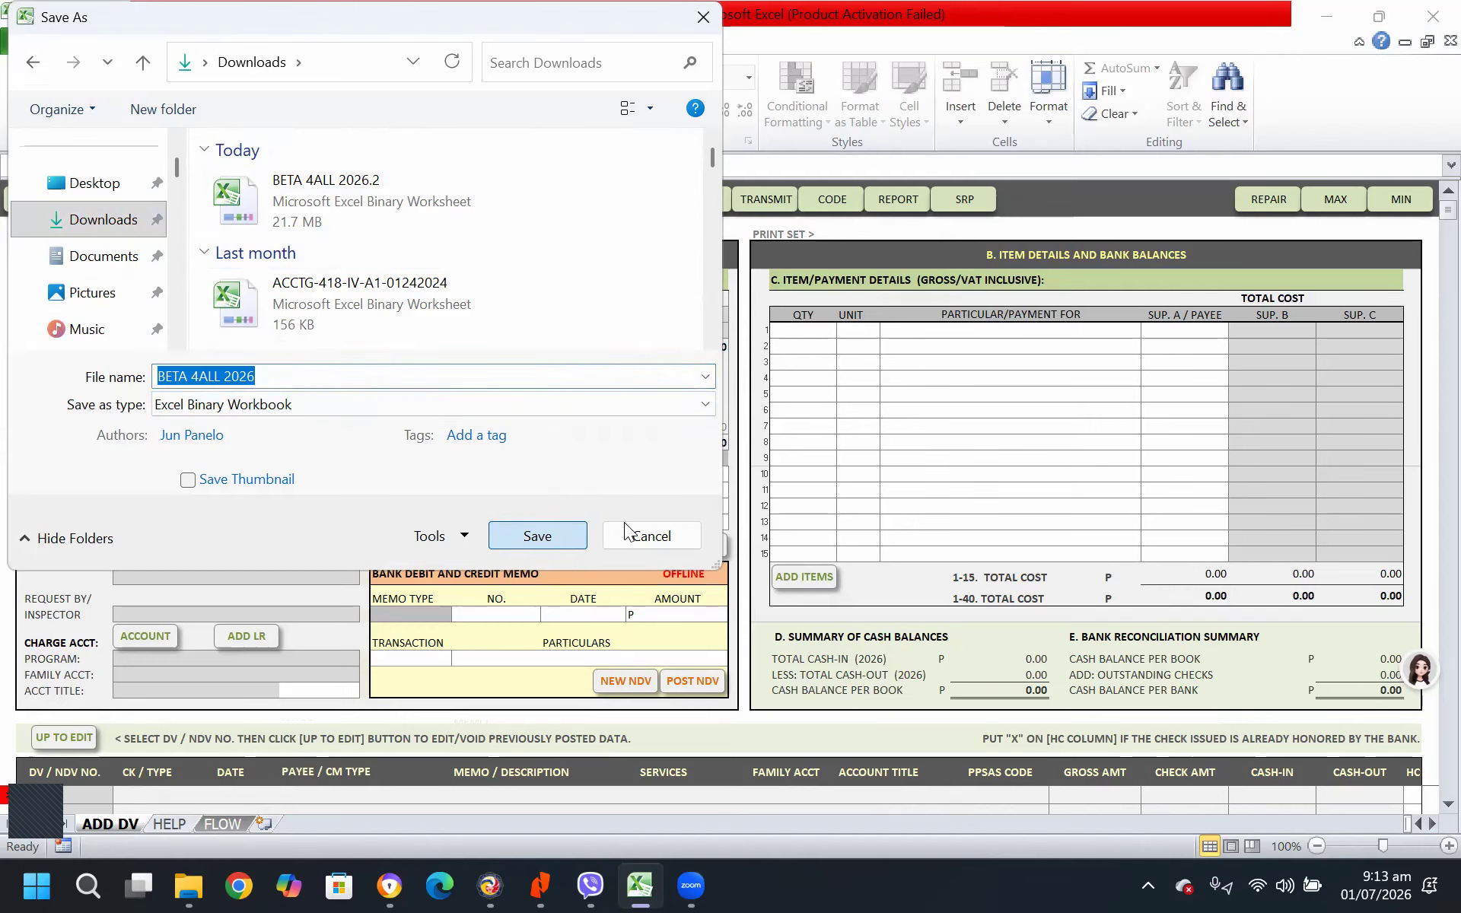
{"action": "left_click", "coordinate": [626, 532]}
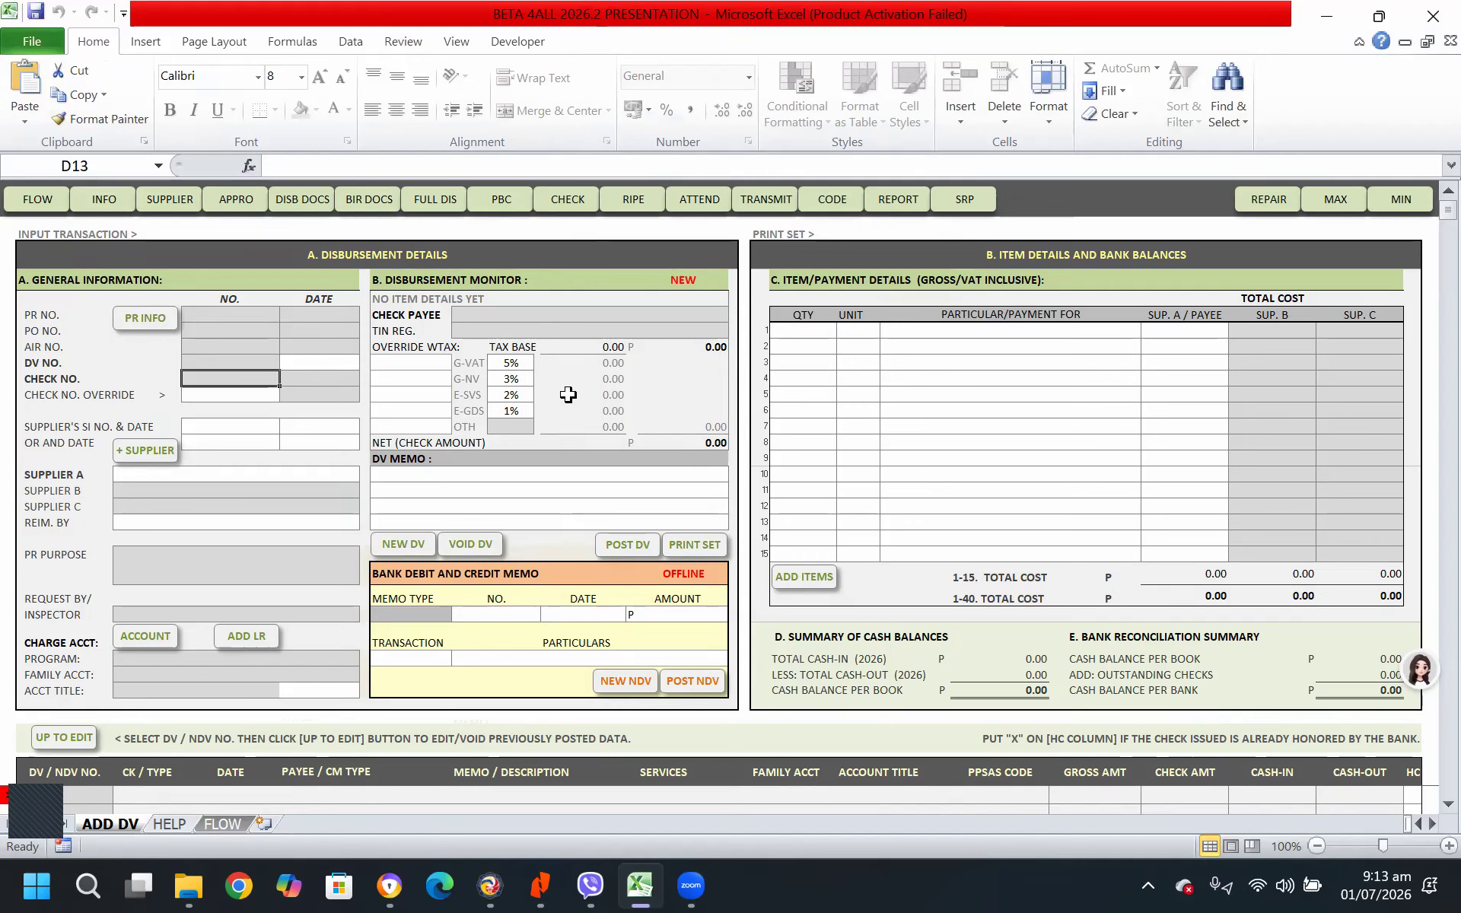
Switch back to the maximized view and check the barangay information sheet before returning to the home sheet
{"action": "left_click", "coordinate": [1337, 200]}
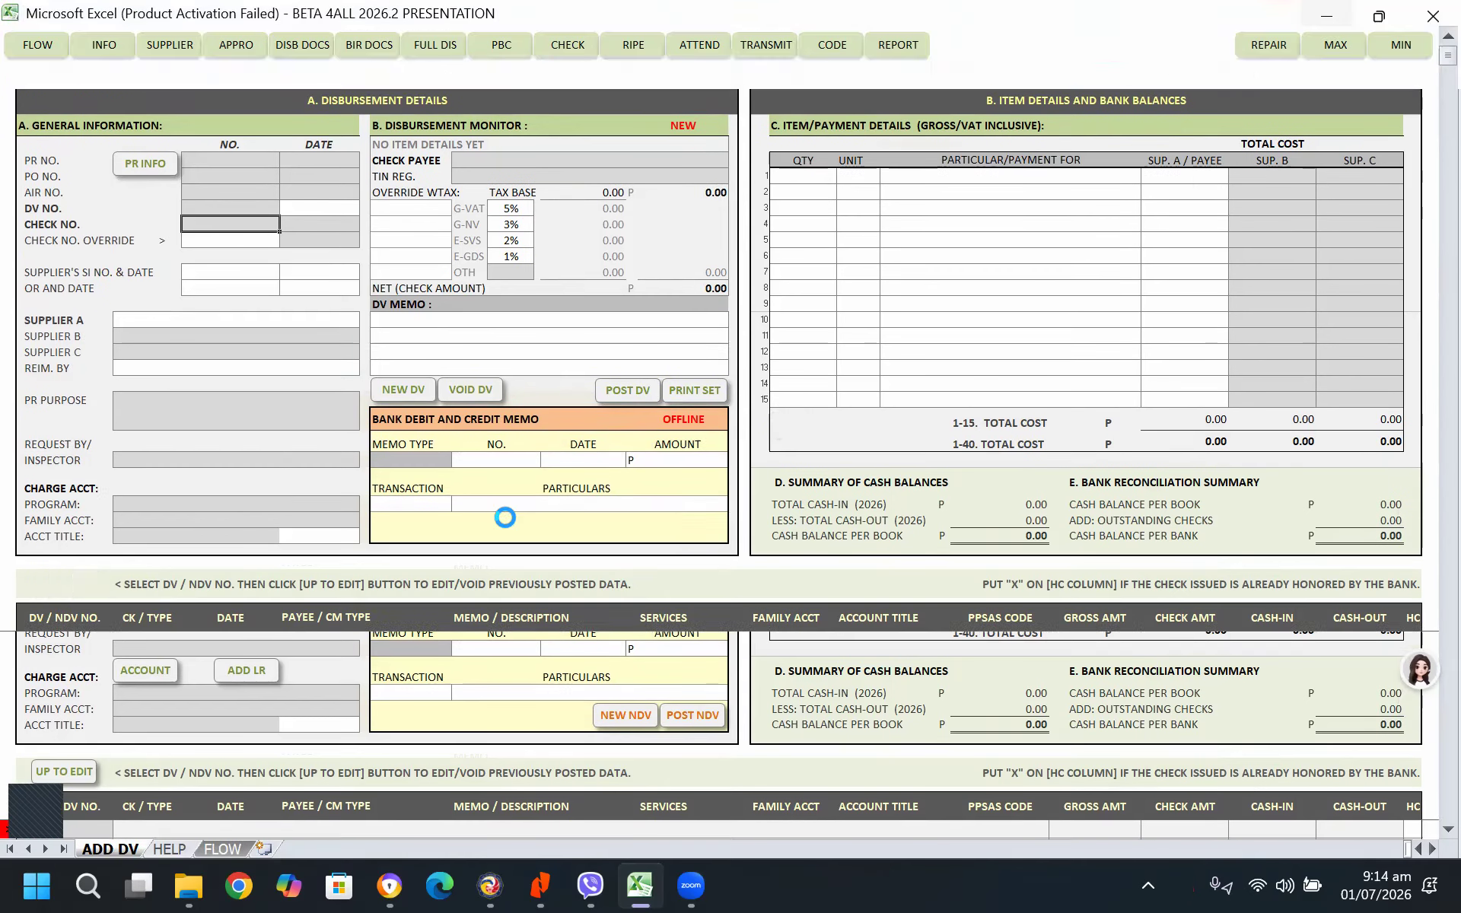
{"action": "left_click", "coordinate": [103, 51]}
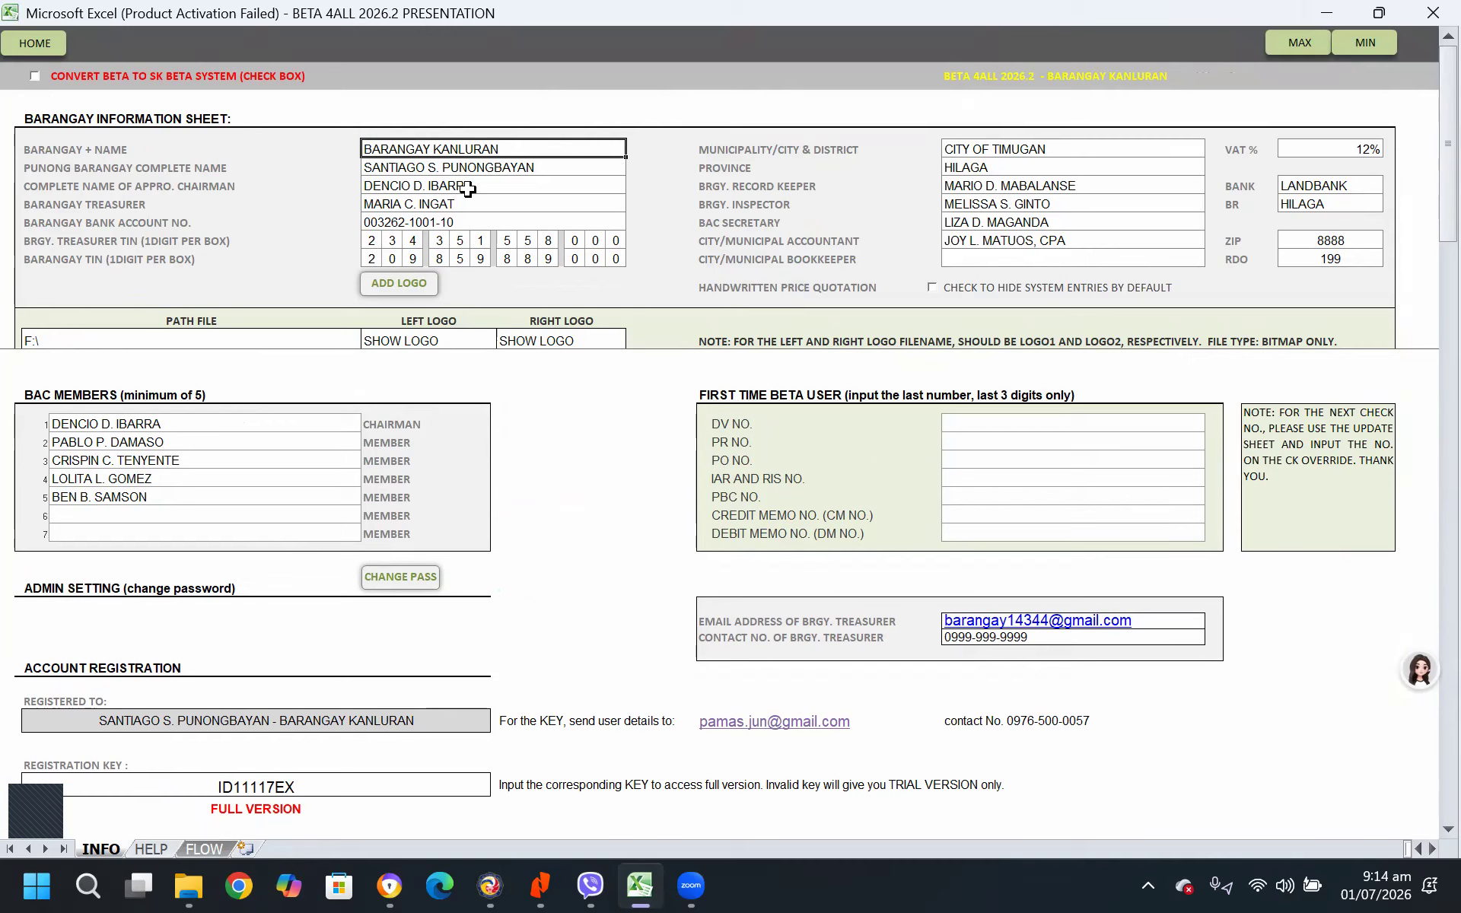
{"action": "left_click", "coordinate": [51, 45]}
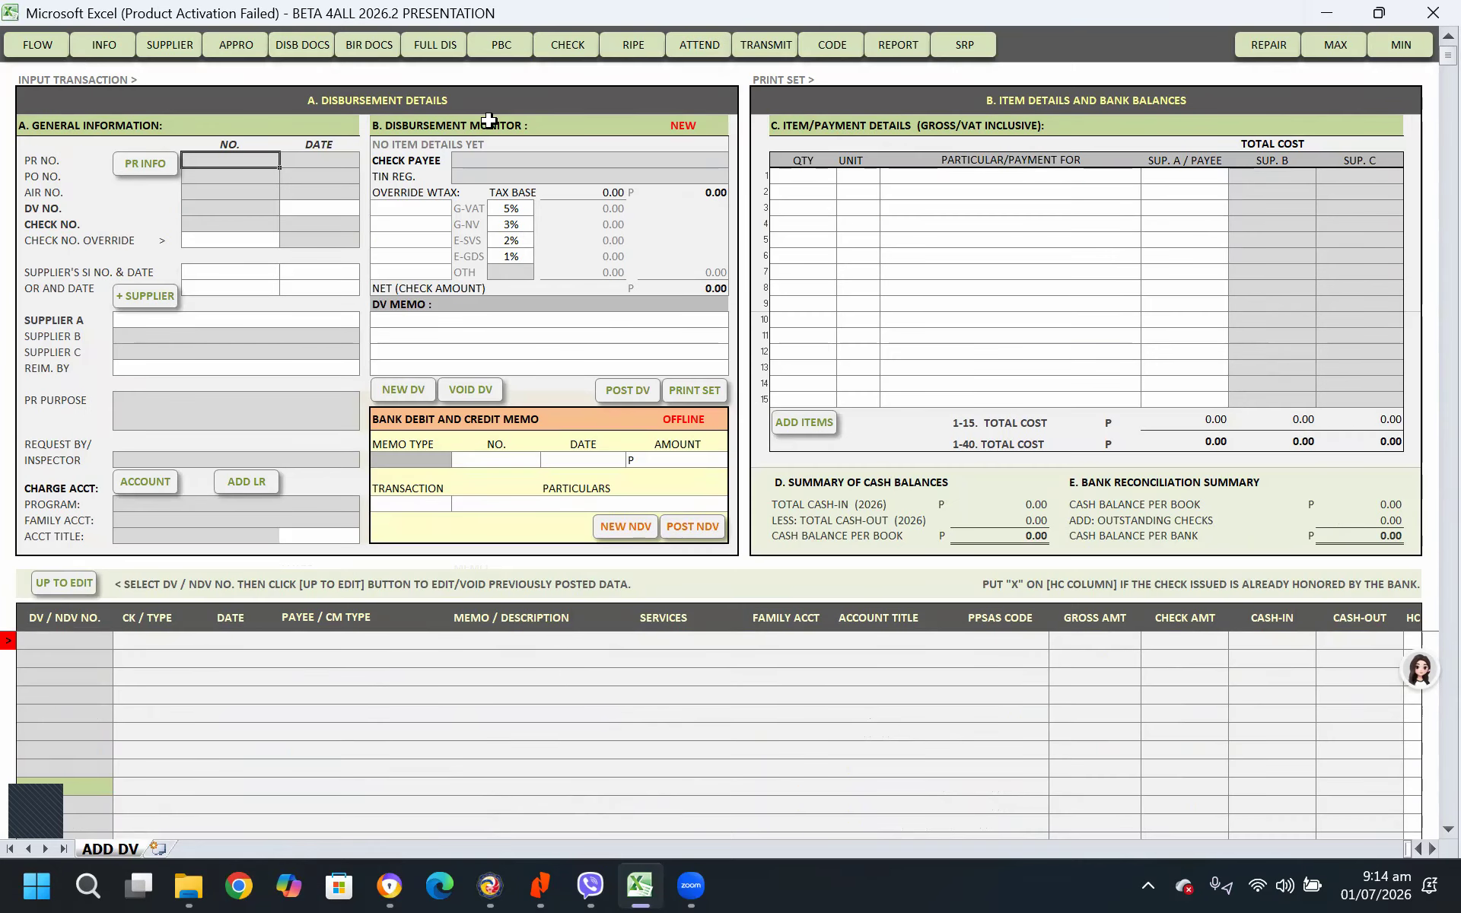
Open the appropriation and annual settings sheet and show all accounts
{"action": "left_click", "coordinate": [235, 47]}
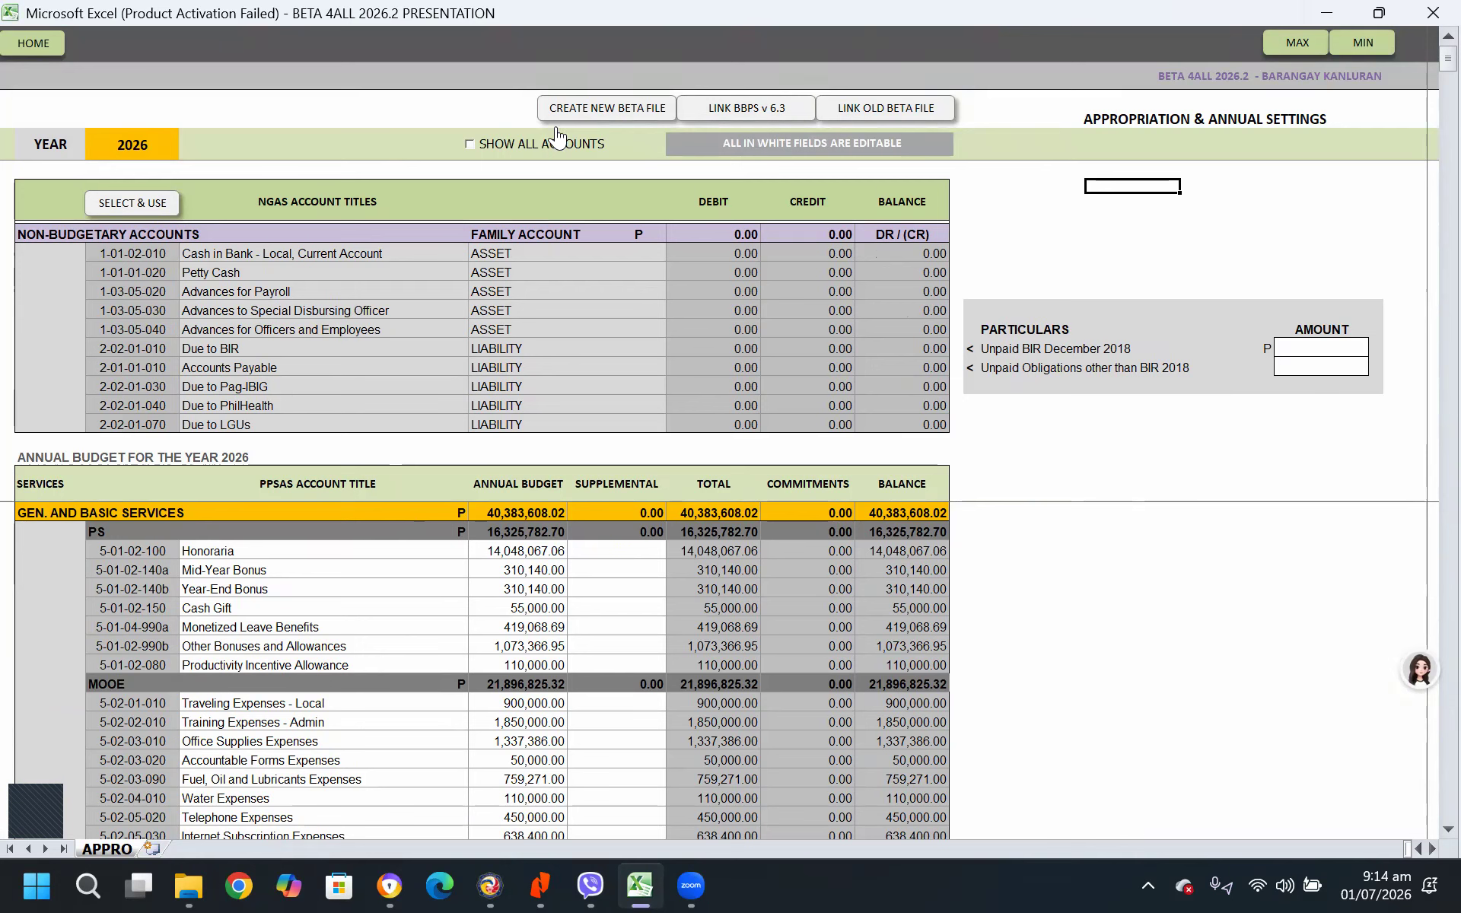
{"action": "left_click", "coordinate": [469, 144]}
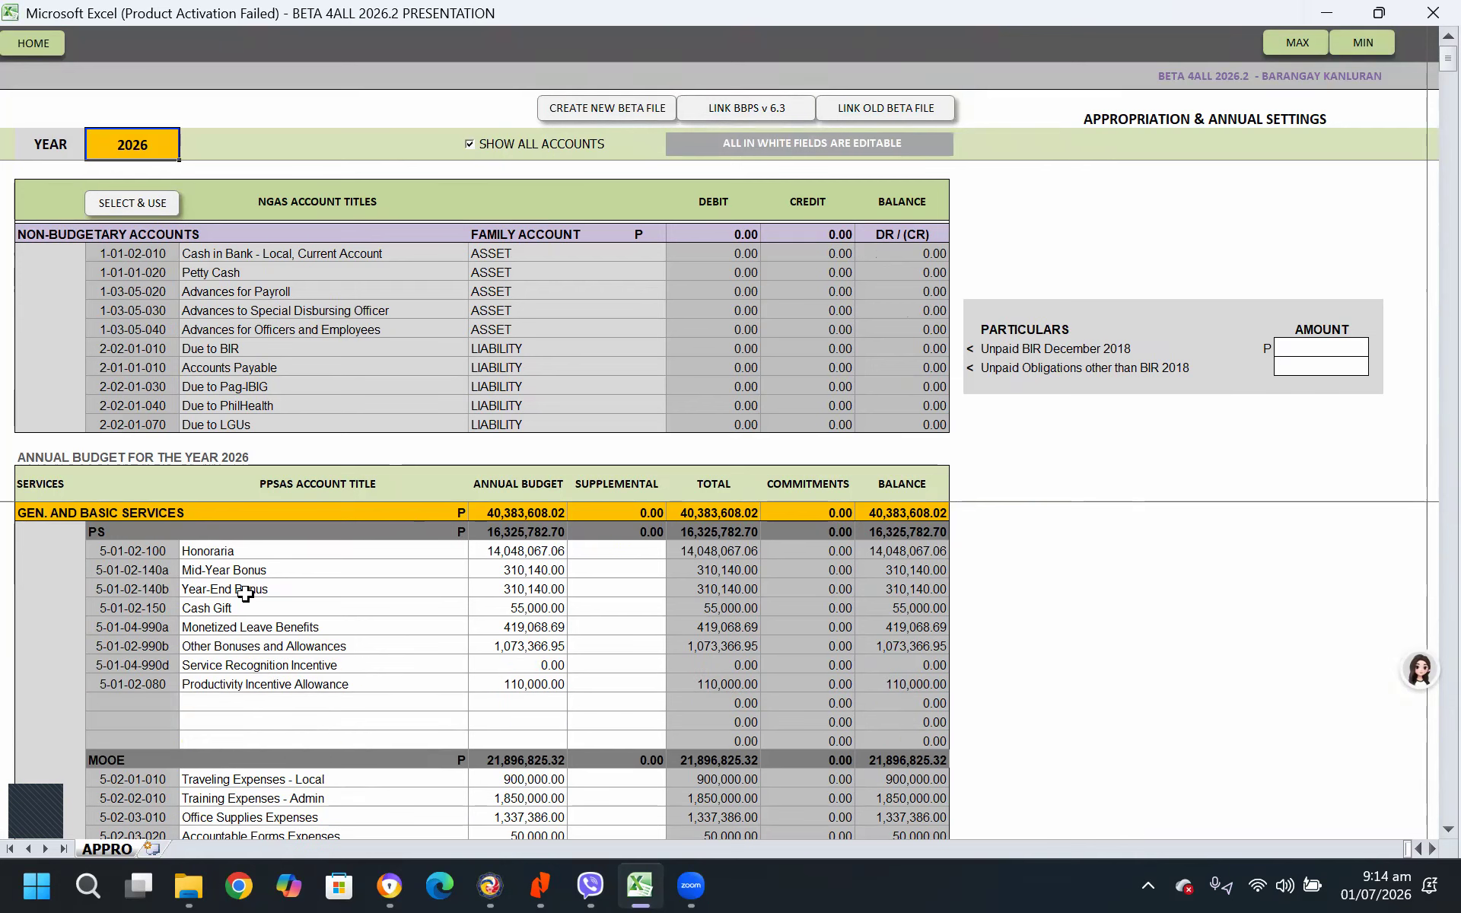
Examine the 2026 annual budget amounts for the PS and MOOE accounts under General and Basic Services
{"action": "left_click_drag", "start_coordinate": [522, 550], "coordinate": [533, 683]}
{"action": "scroll", "coordinate": [567, 701], "scroll_direction": "down", "scroll_amount": 3}
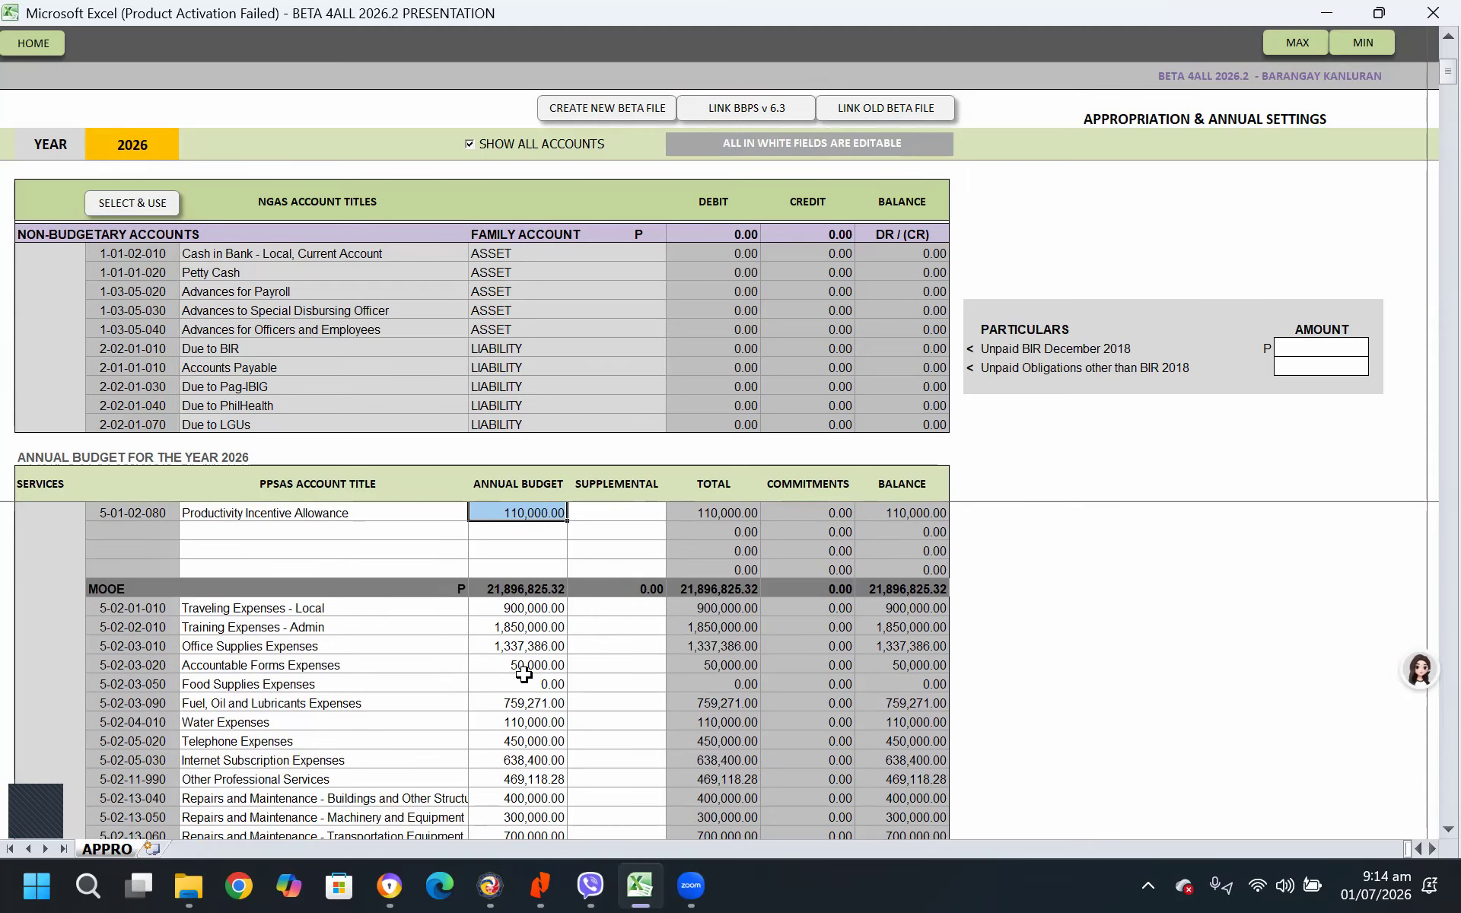
{"action": "scroll", "coordinate": [558, 706], "scroll_direction": "down", "scroll_amount": 5}
{"action": "scroll", "coordinate": [557, 706], "scroll_direction": "down", "scroll_amount": 15}
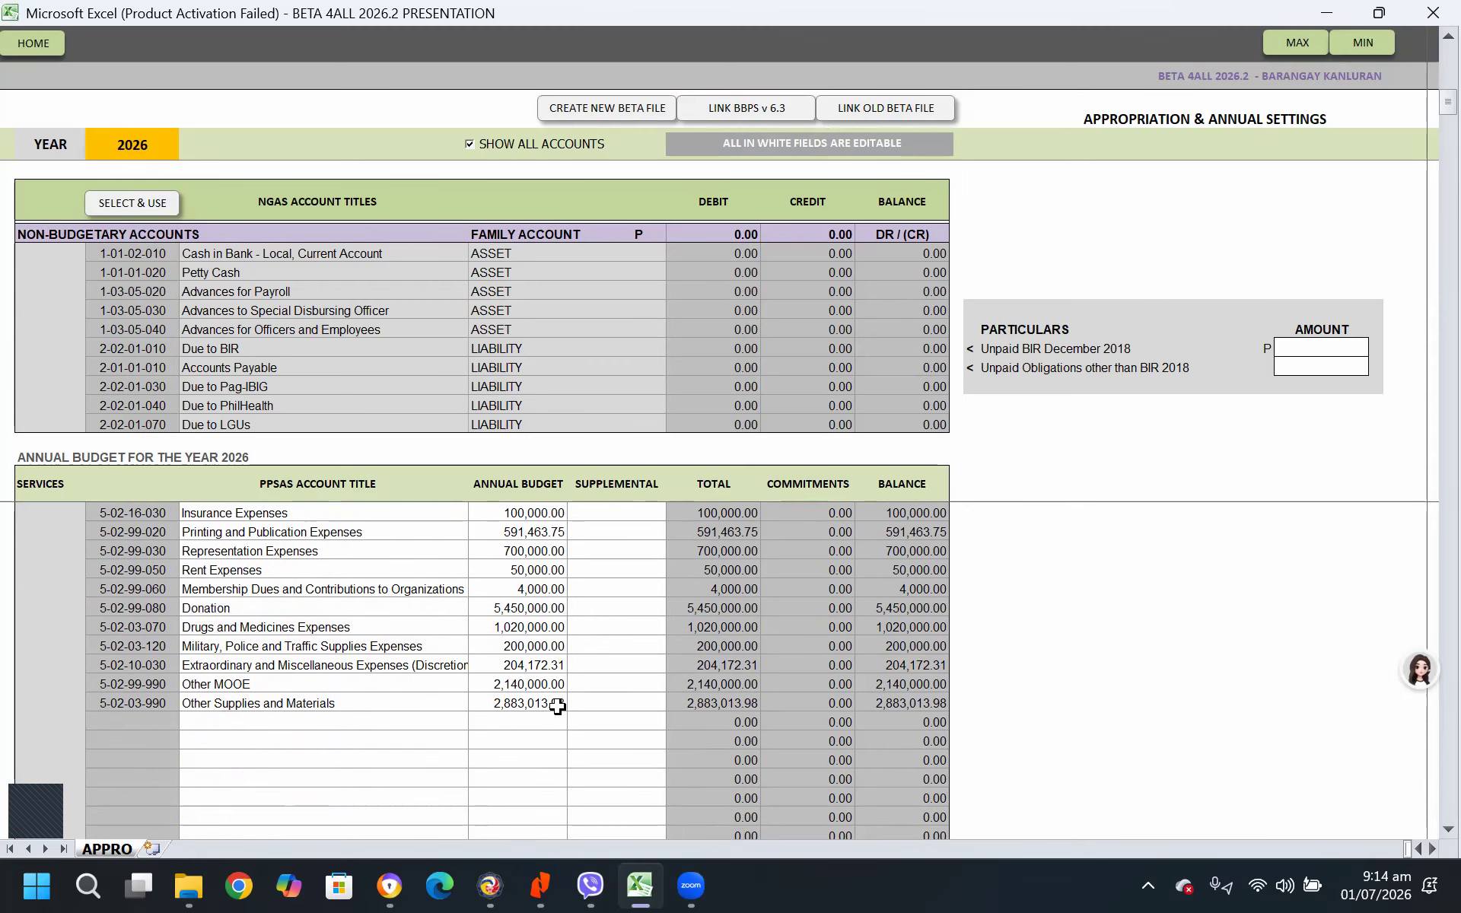
{"action": "scroll", "coordinate": [558, 707], "scroll_direction": "down", "scroll_amount": 3}
{"action": "scroll", "coordinate": [558, 706], "scroll_direction": "up", "scroll_amount": 4}
{"action": "scroll", "coordinate": [560, 701], "scroll_direction": "down", "scroll_amount": 3}
{"action": "scroll", "coordinate": [560, 700], "scroll_direction": "down", "scroll_amount": 1}
{"action": "scroll", "coordinate": [561, 698], "scroll_direction": "up", "scroll_amount": 10}
{"action": "scroll", "coordinate": [588, 689], "scroll_direction": "up", "scroll_amount": 3}
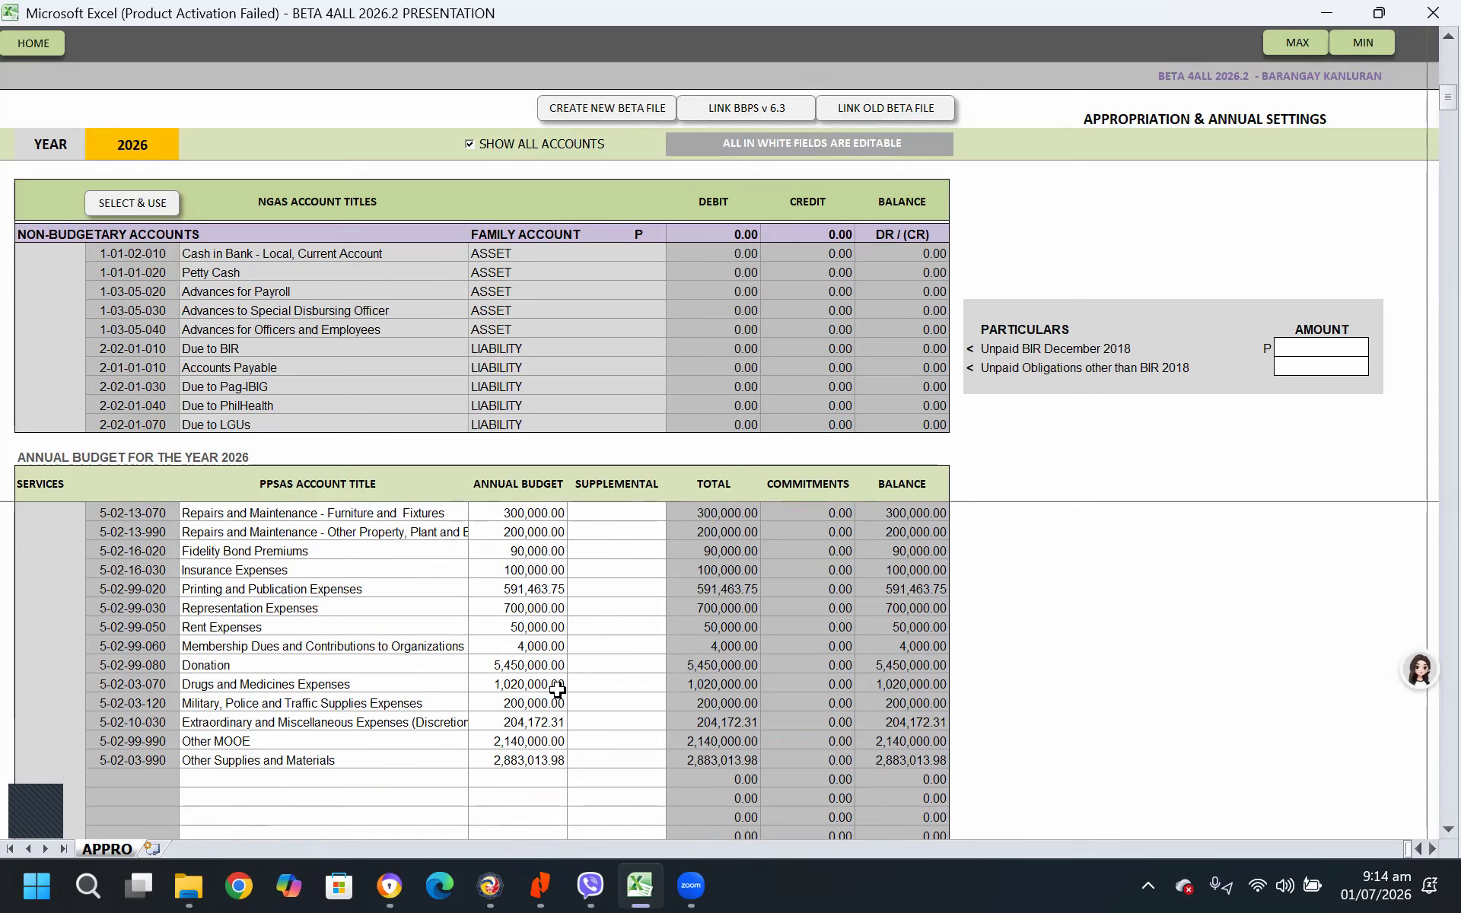
{"action": "scroll", "coordinate": [689, 672], "scroll_direction": "up", "scroll_amount": 10}
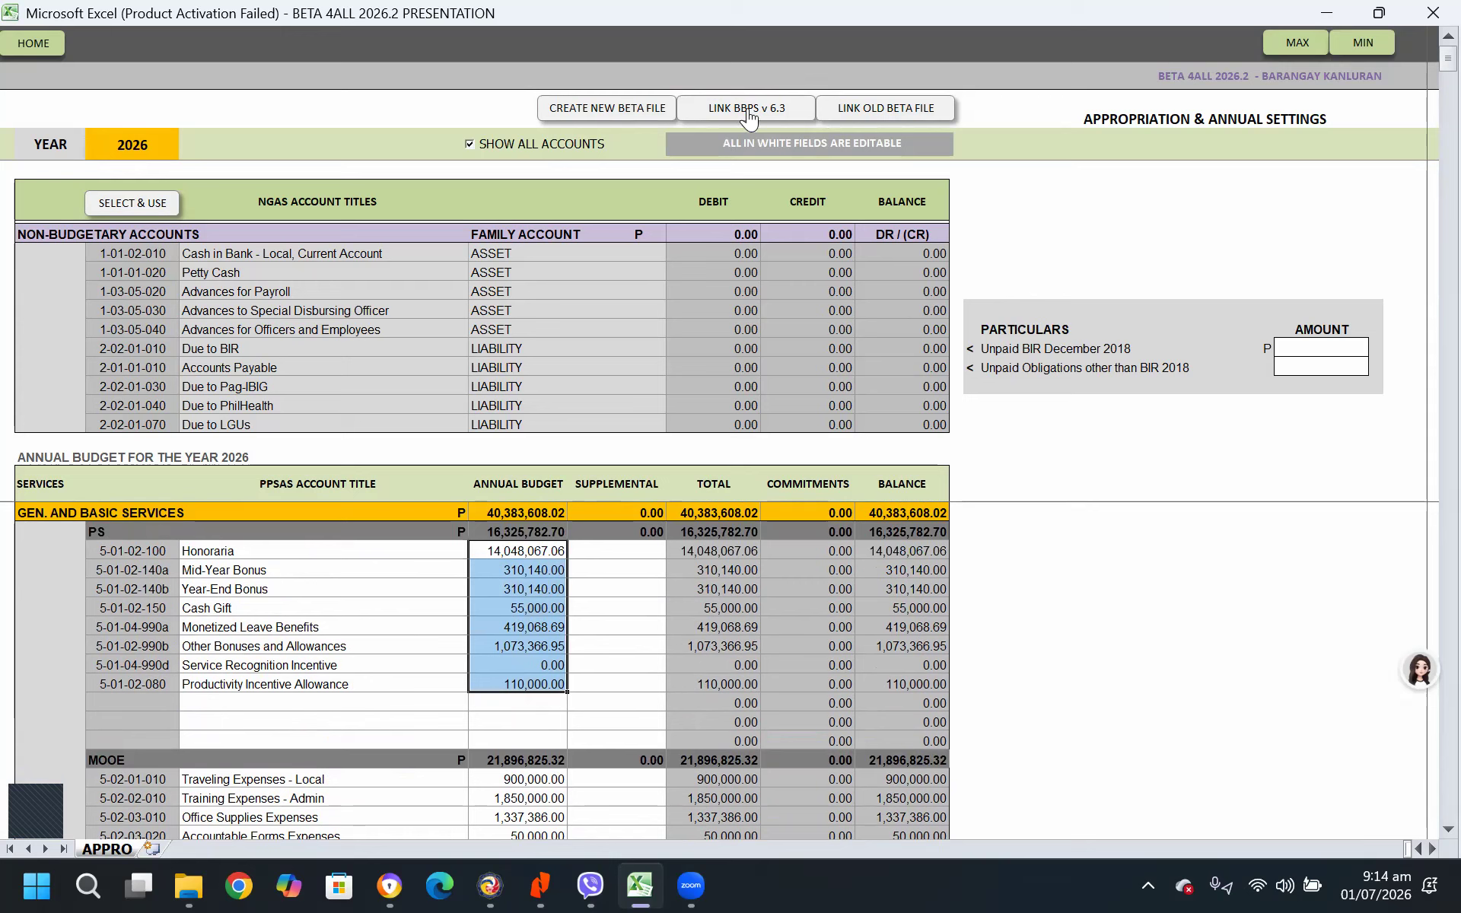
{"action": "left_click", "coordinate": [1028, 235]}
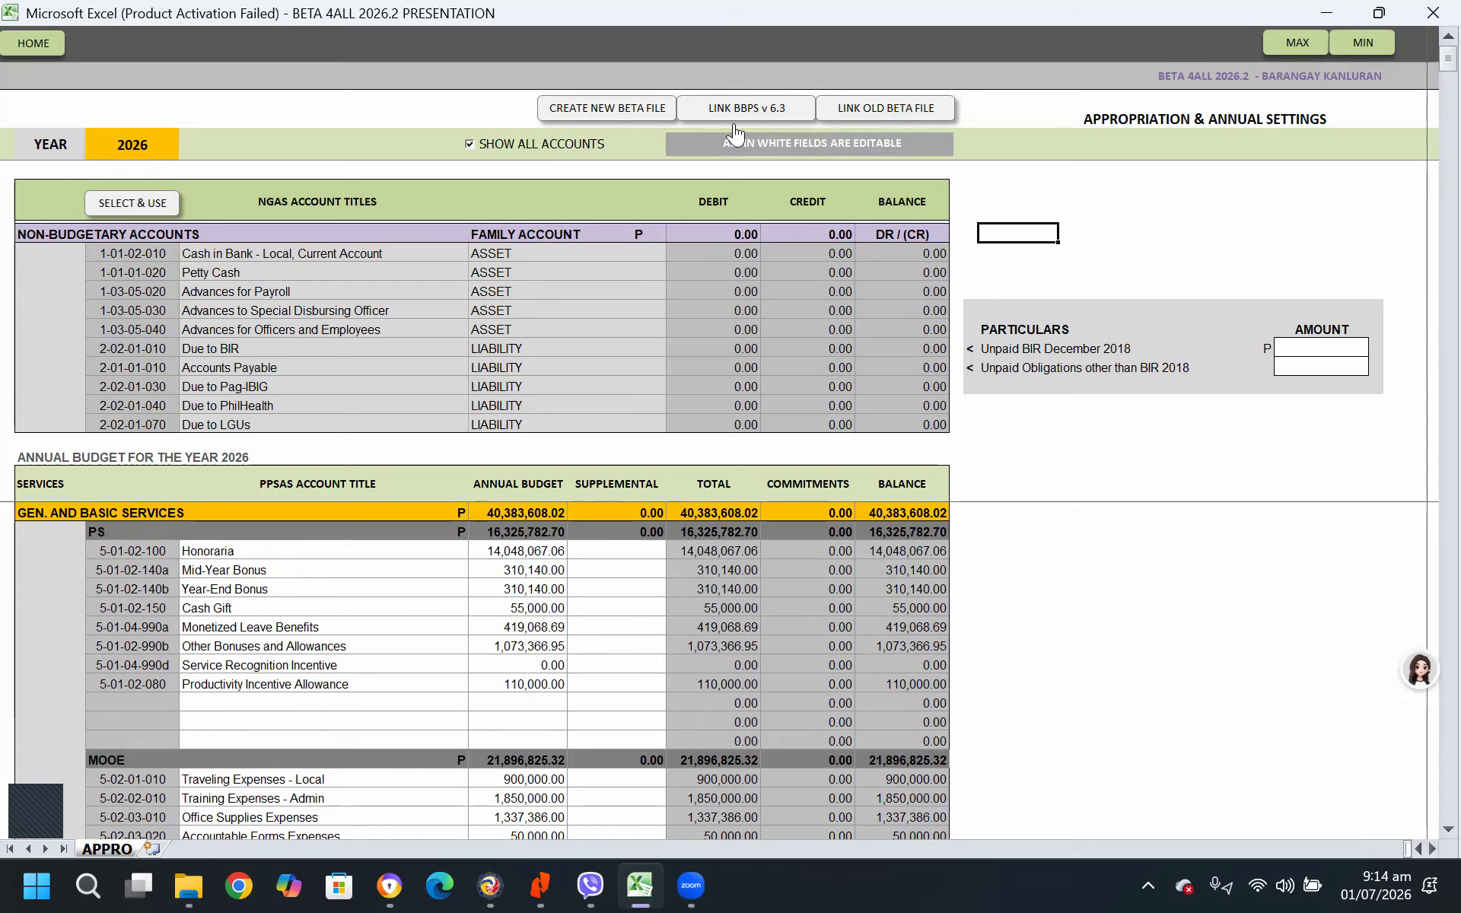
Link the current budget from BBPS V26.3 FY2026 BRGY SAMPLE, stored in the BBPS folder under BMIS on pCloud Drive (P:)
{"action": "left_click", "coordinate": [765, 111]}
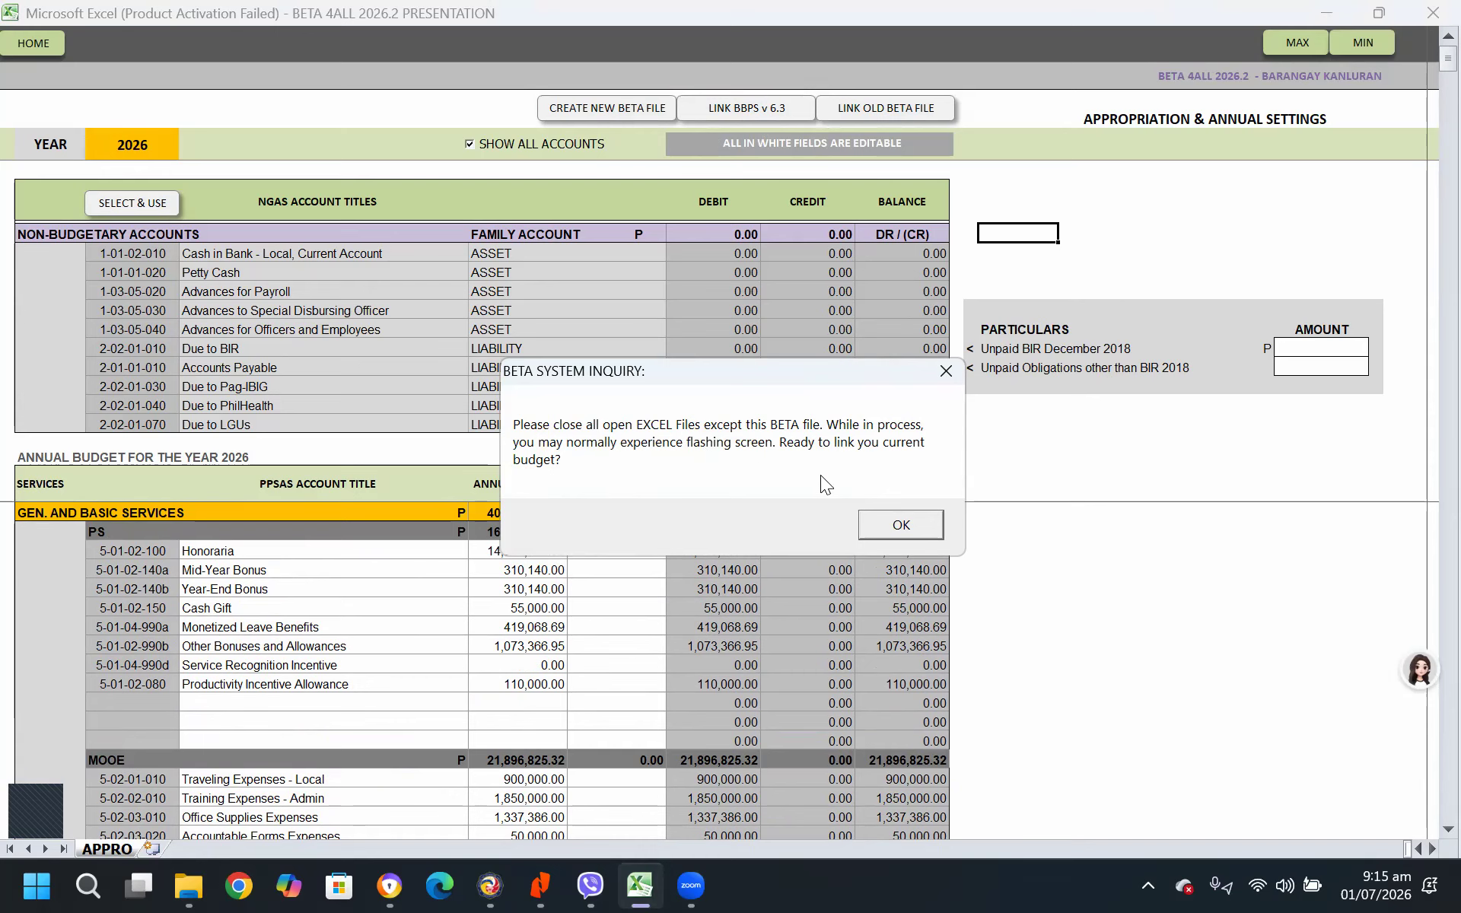
{"action": "left_click", "coordinate": [923, 523]}
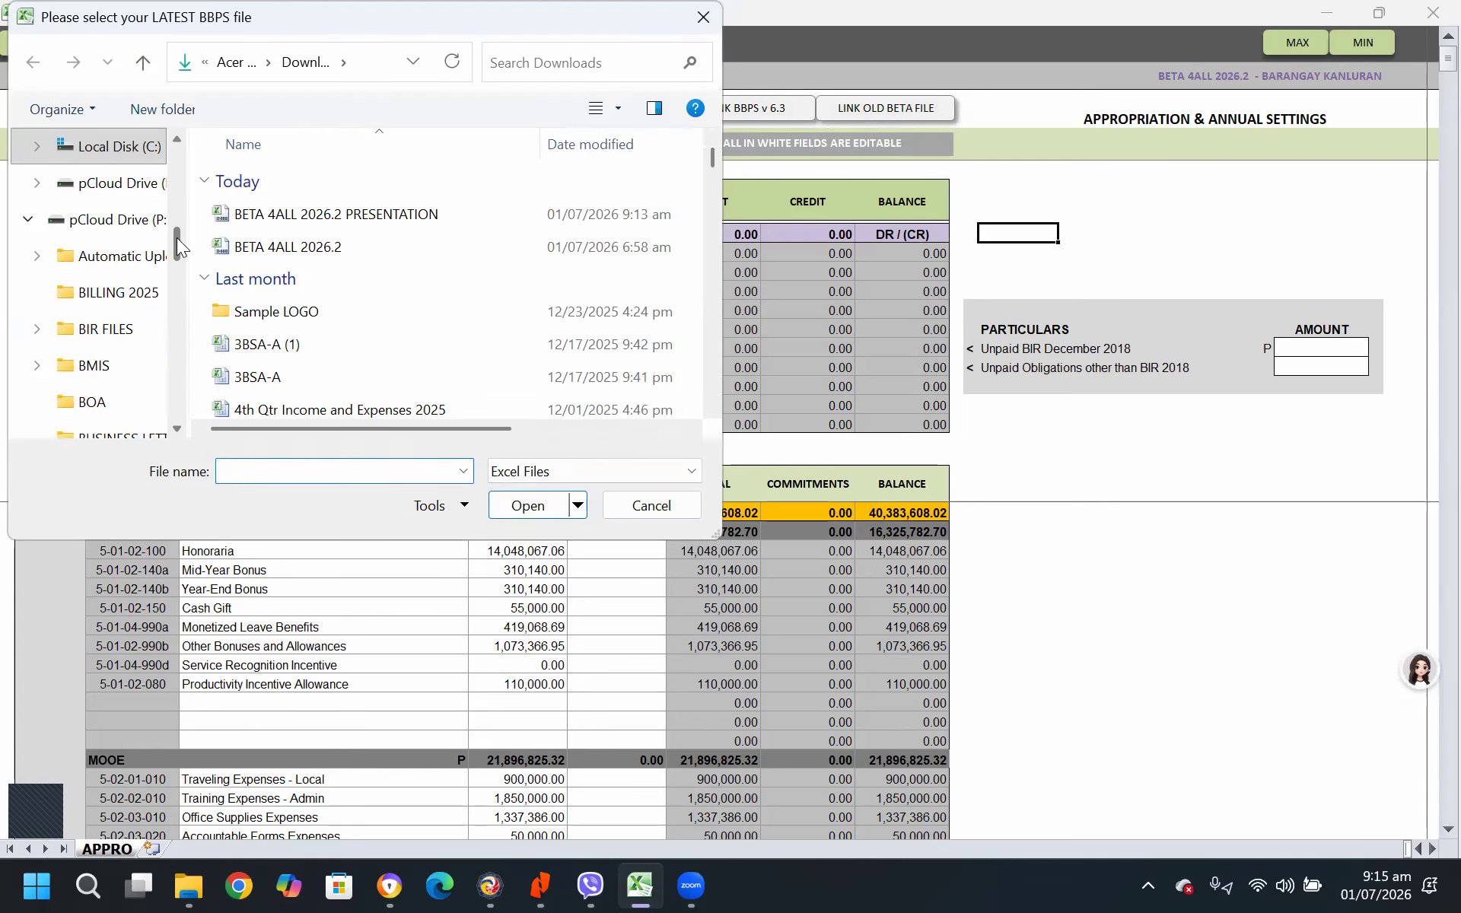
{"action": "left_click", "coordinate": [118, 221]}
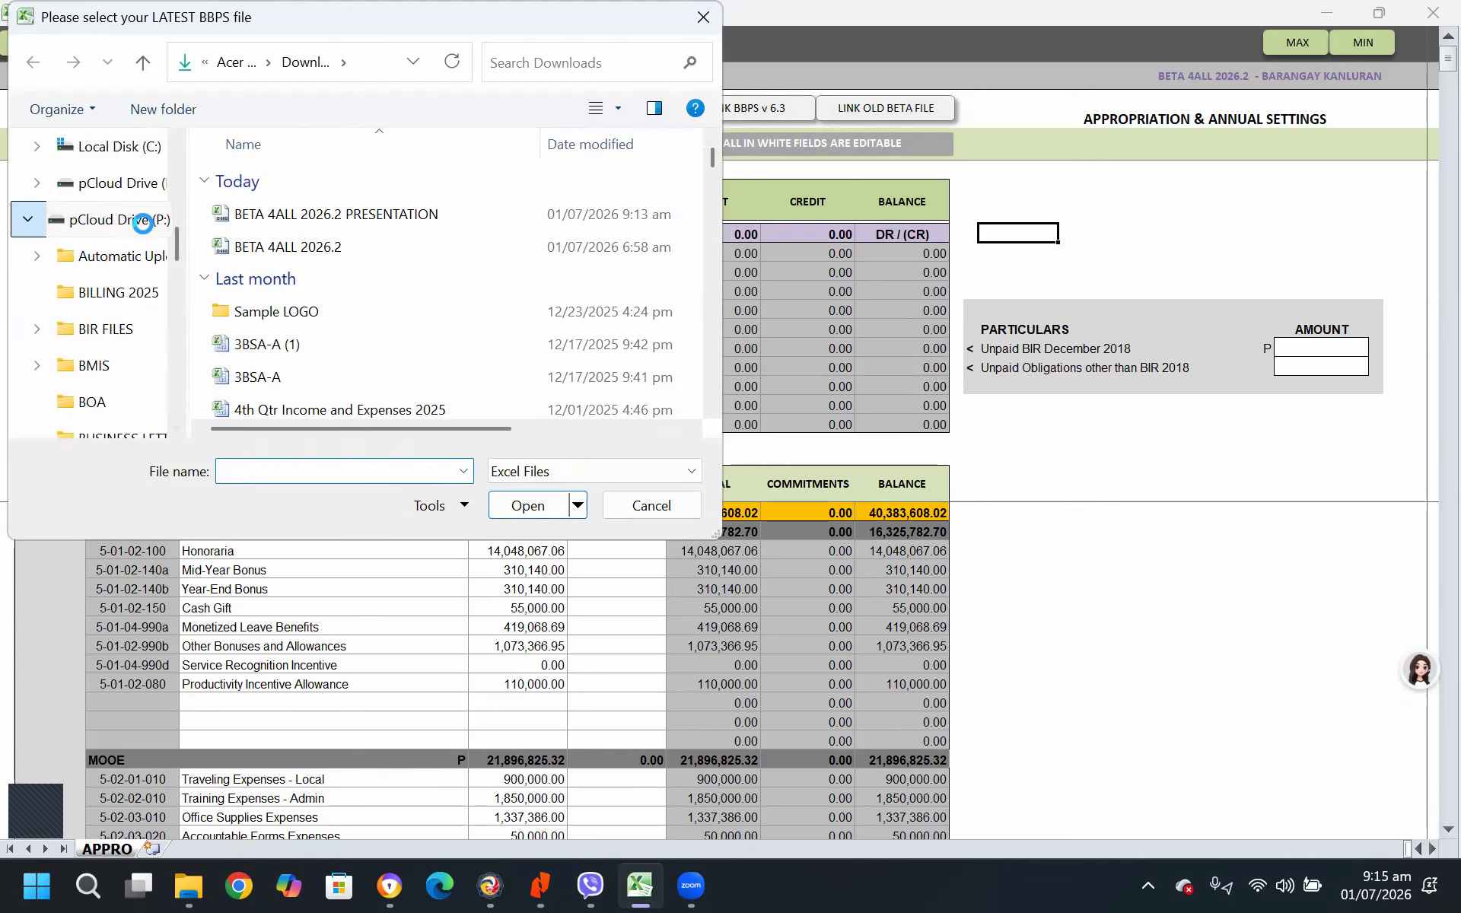
{"action": "left_click", "coordinate": [289, 276]}
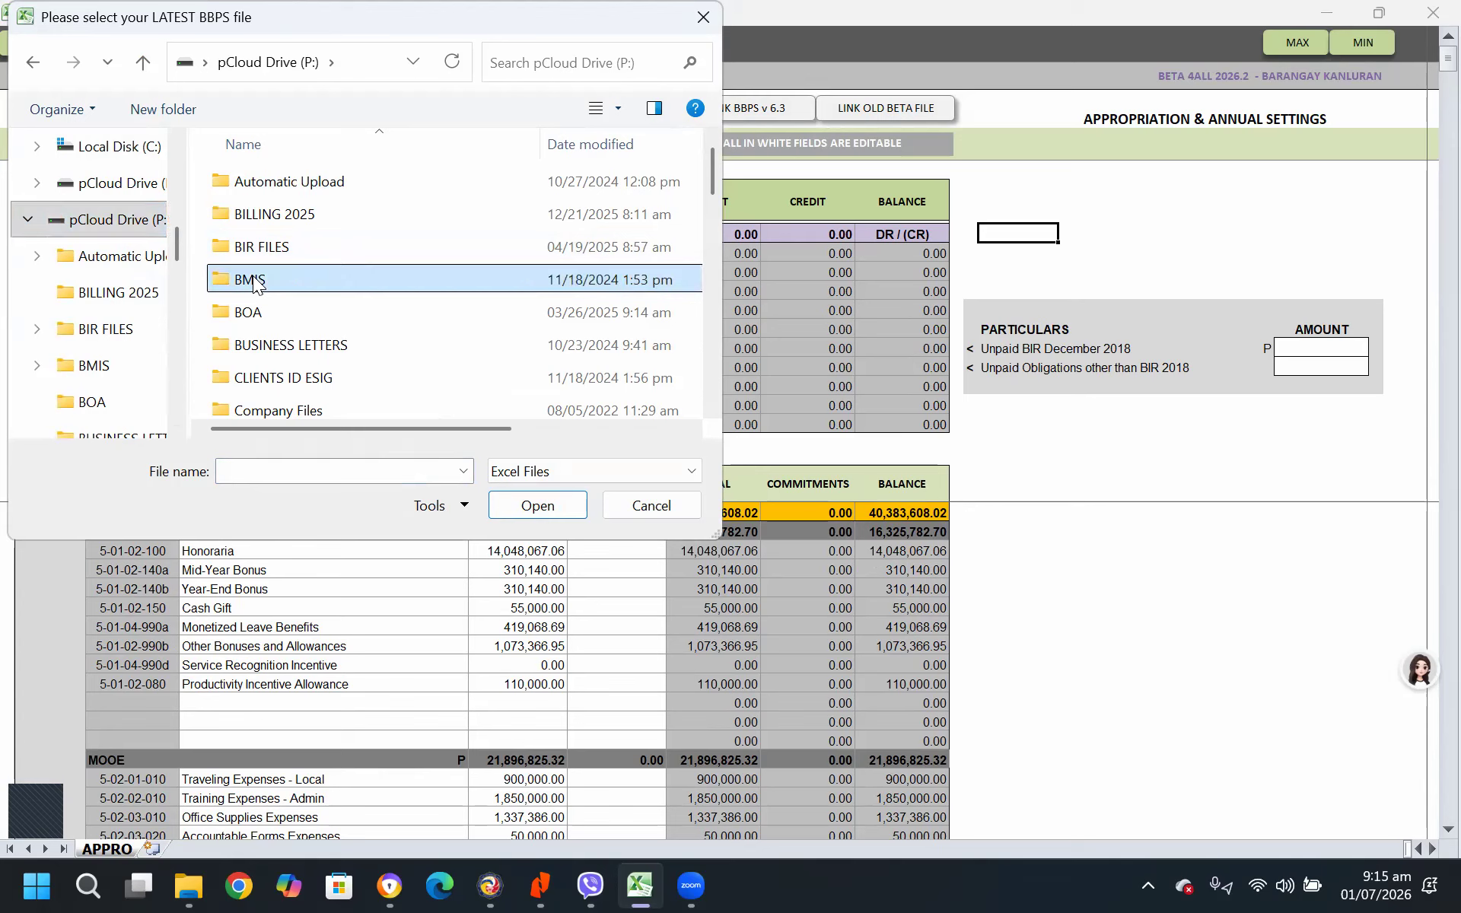
{"action": "double_click", "coordinate": [353, 263]}
{"action": "left_click", "coordinate": [283, 181]}
{"action": "double_click", "coordinate": [283, 181]}
{"action": "scroll", "coordinate": [546, 350], "scroll_direction": "down", "scroll_amount": 2}
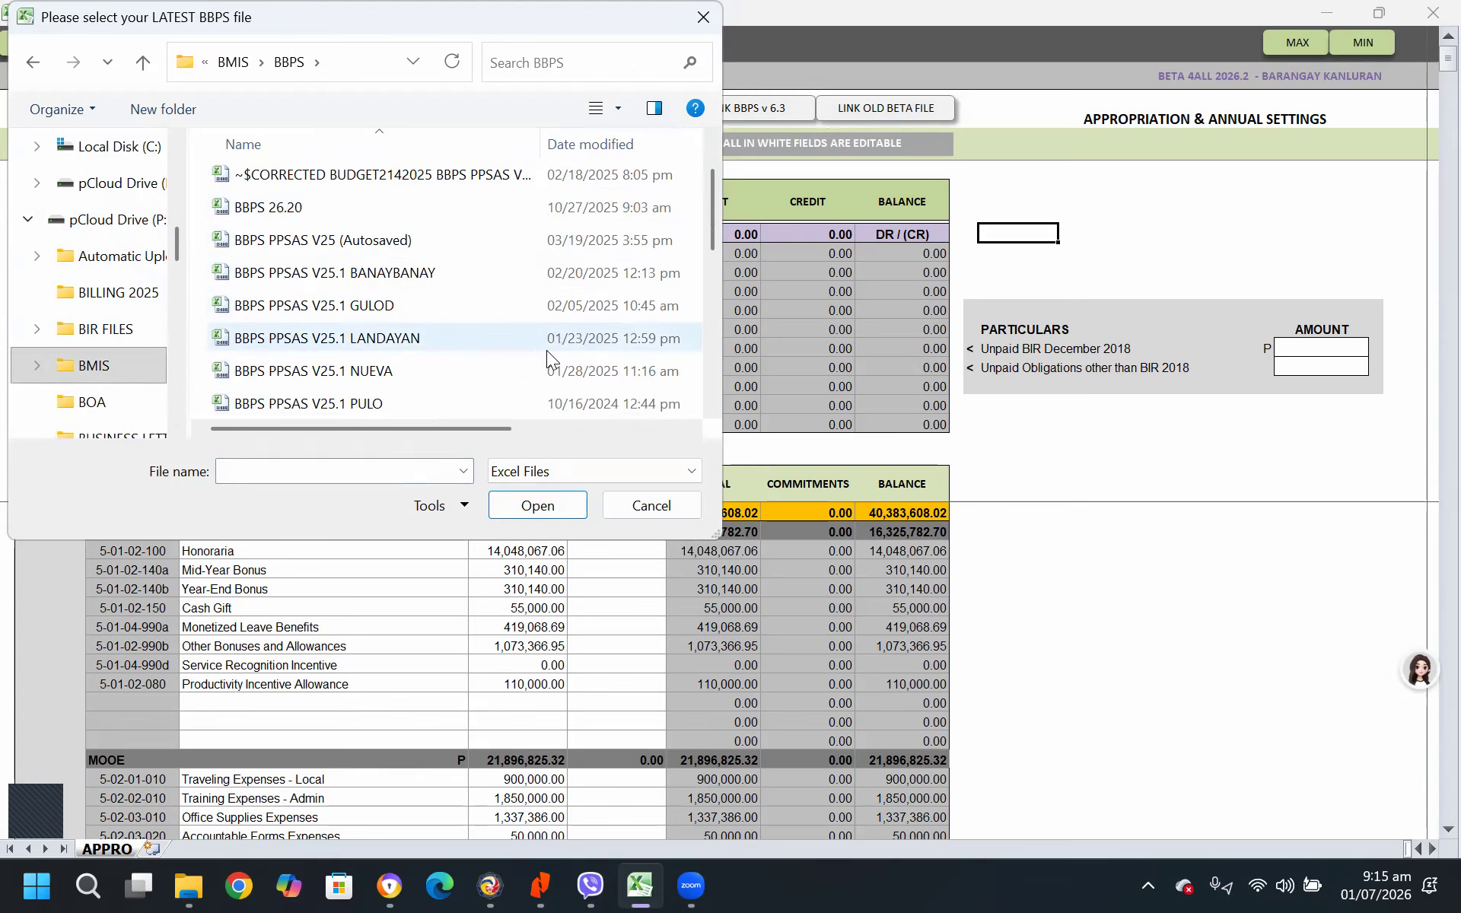
{"action": "scroll", "coordinate": [547, 350], "scroll_direction": "down", "scroll_amount": 4}
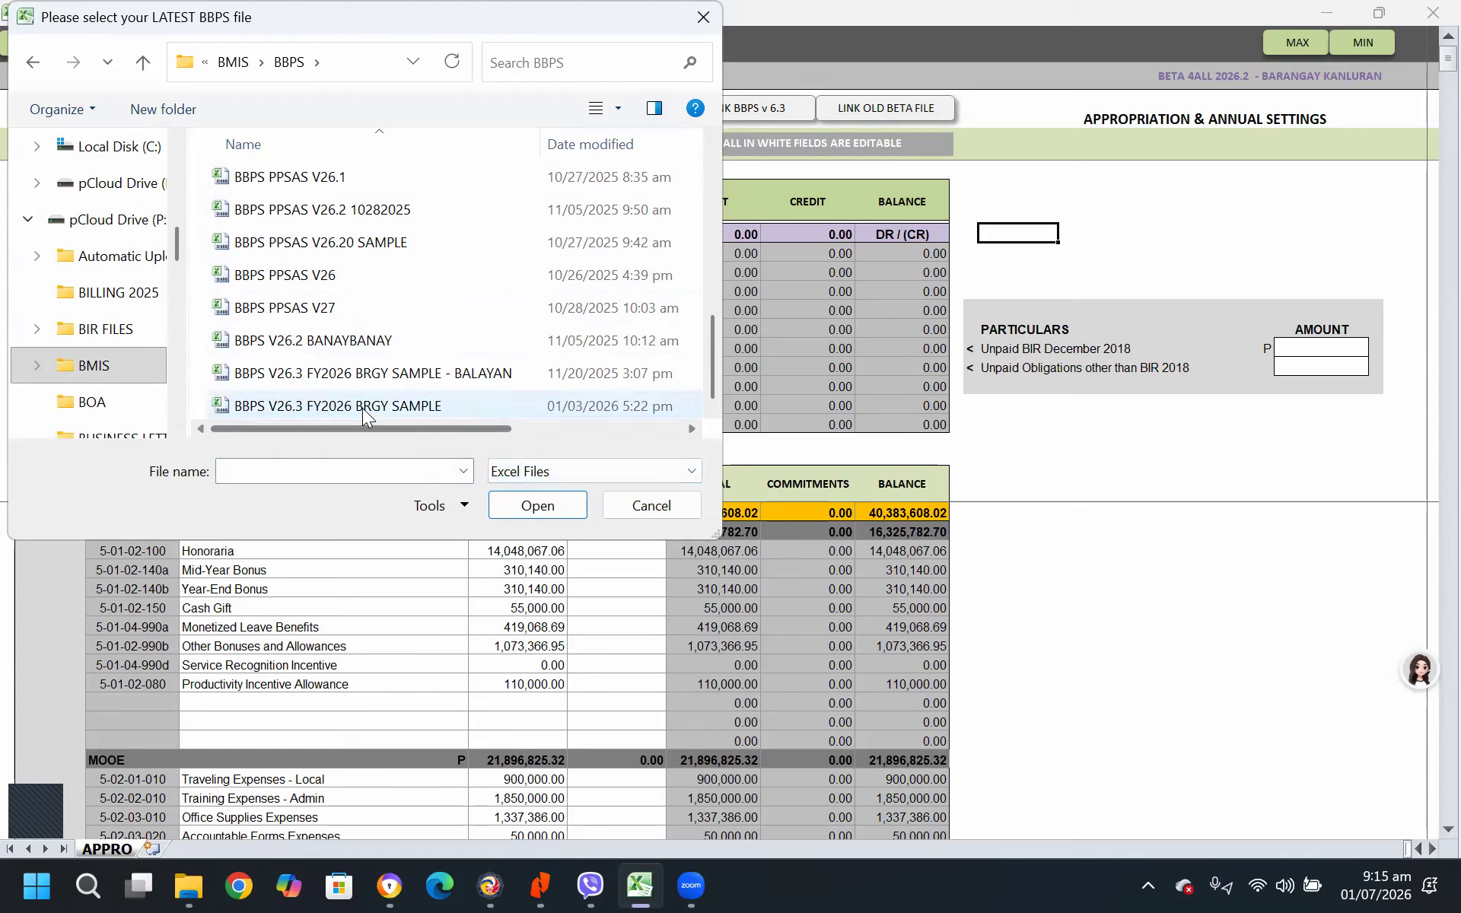
{"action": "left_click", "coordinate": [403, 405]}
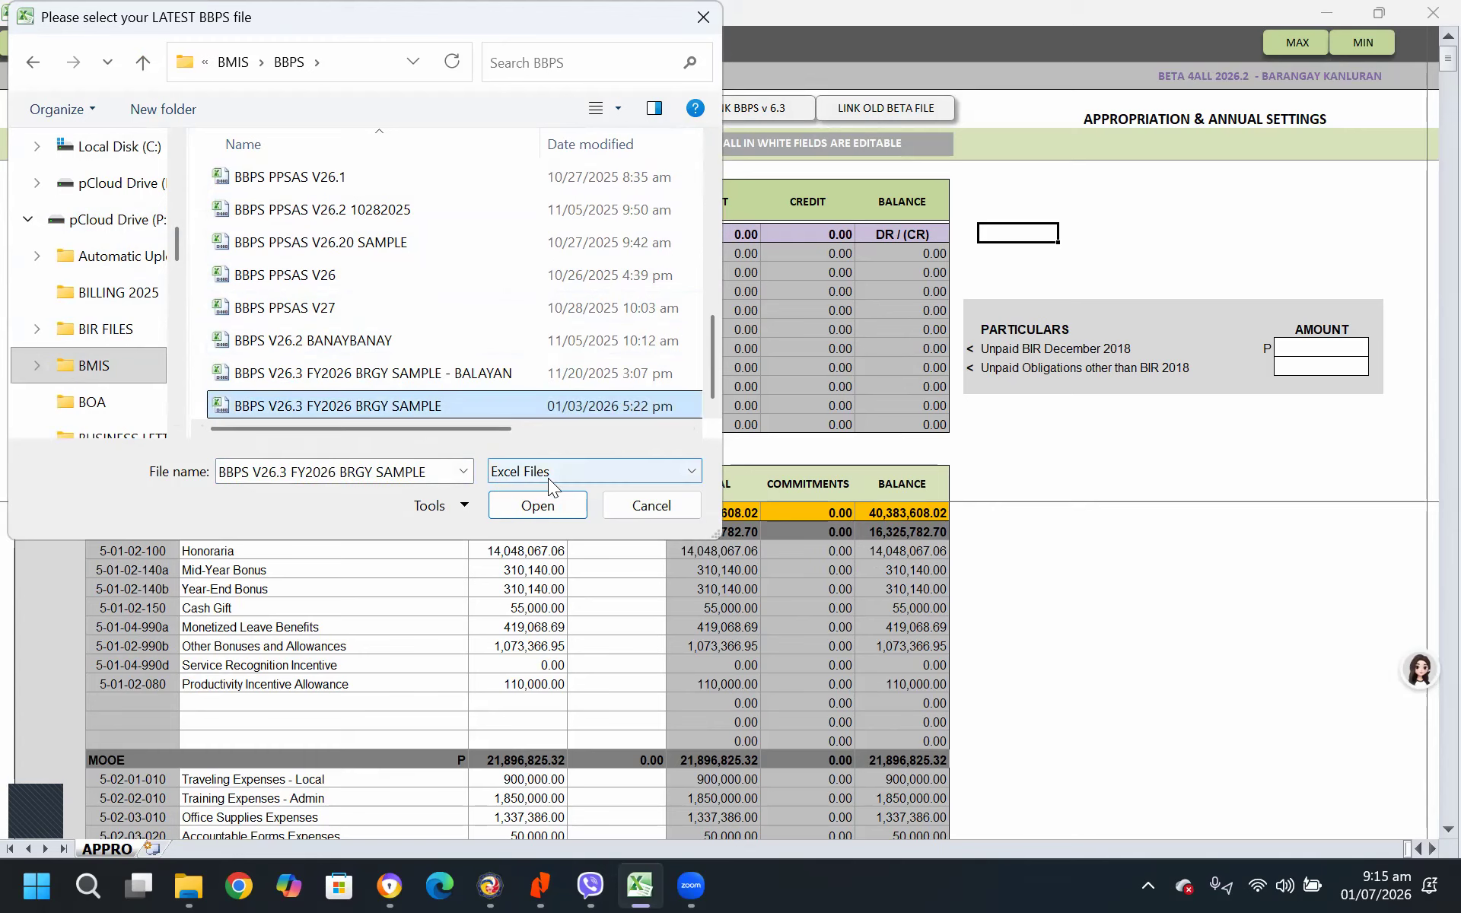
{"action": "left_click", "coordinate": [547, 505]}
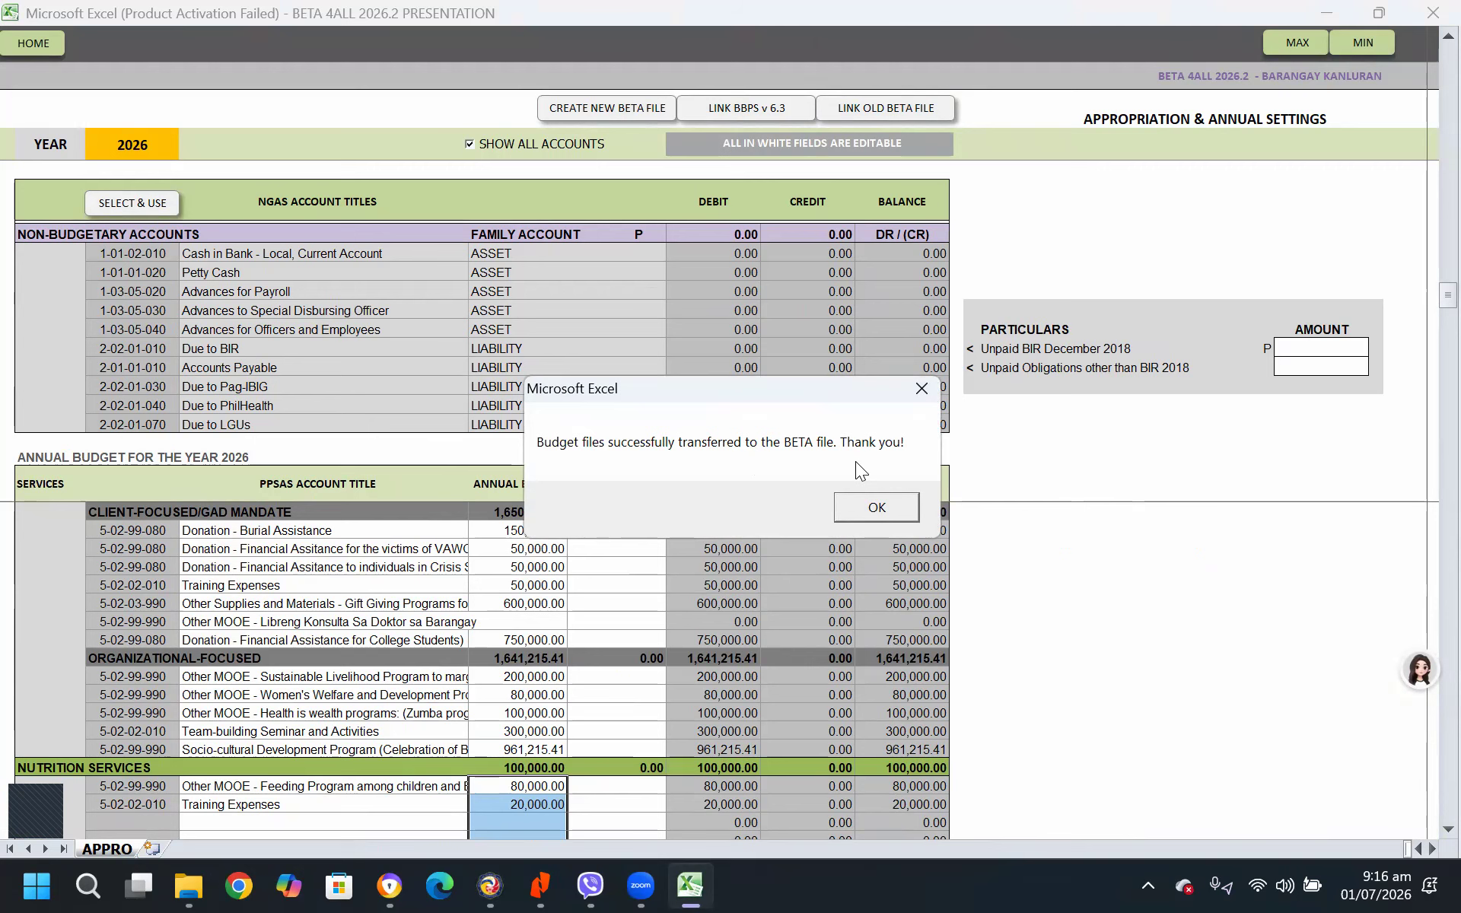
{"action": "left_click", "coordinate": [875, 511]}
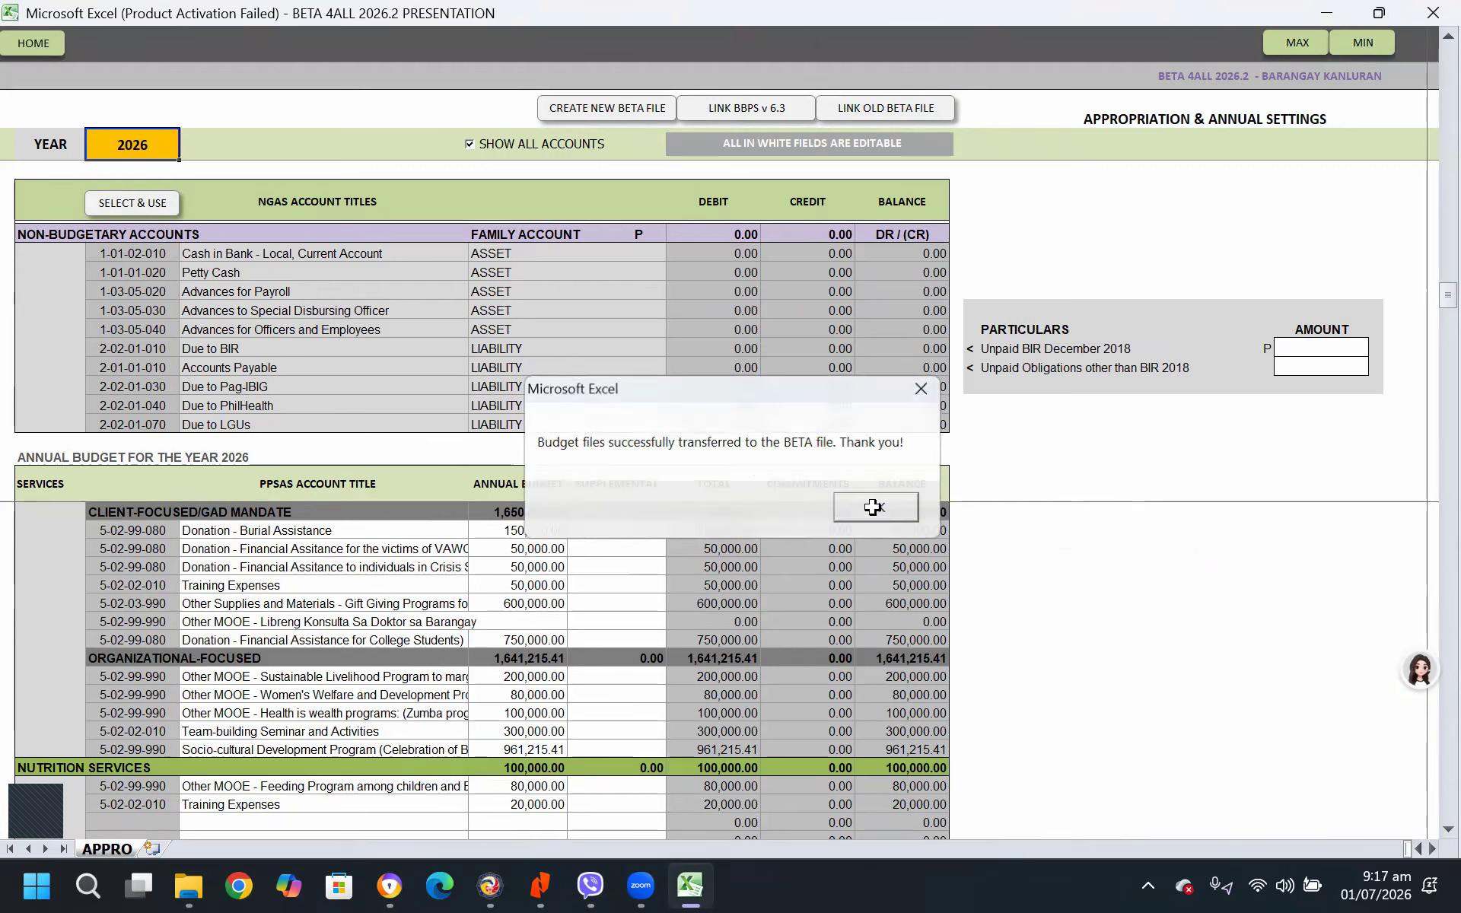
Check the grand total of the annual budget and turn off the display of all accounts
{"action": "scroll", "coordinate": [1132, 683], "scroll_direction": "down", "scroll_amount": 3}
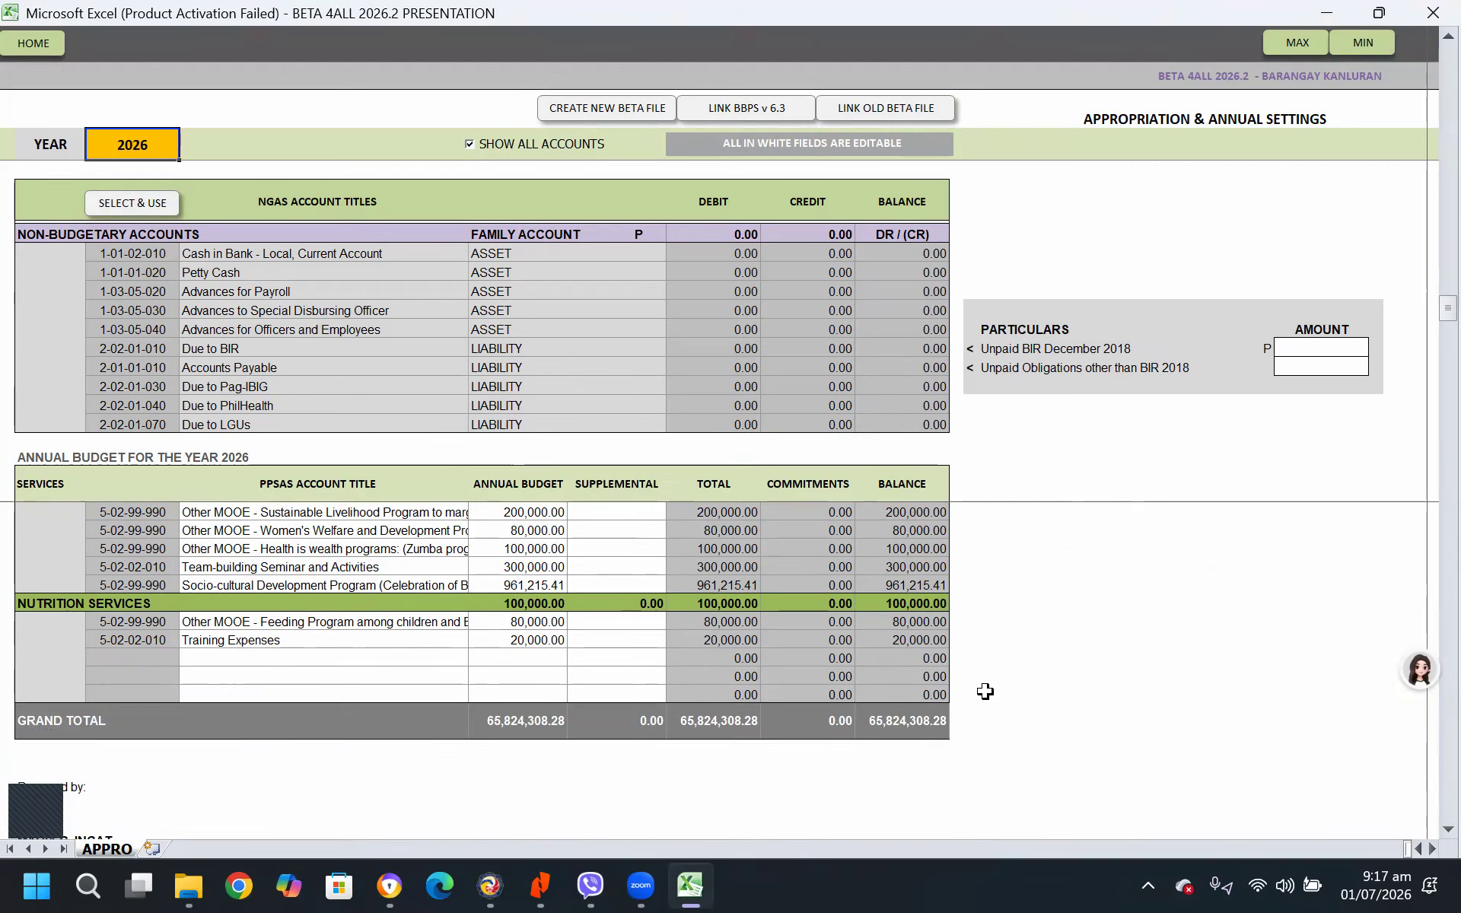
{"action": "left_click", "coordinate": [510, 719]}
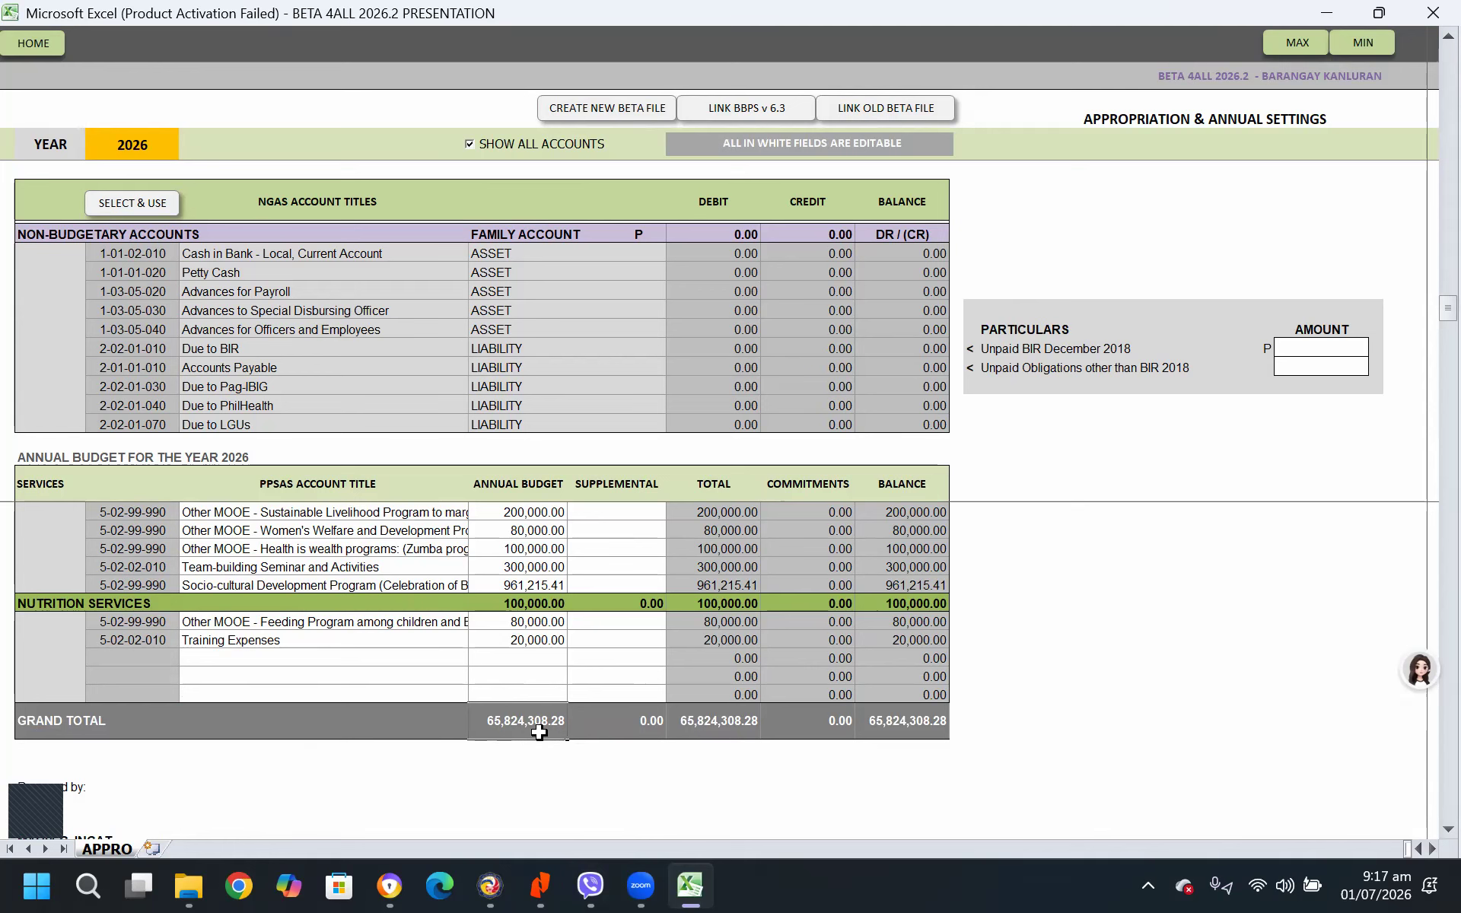
{"action": "scroll", "coordinate": [1038, 503], "scroll_direction": "up", "scroll_amount": 4}
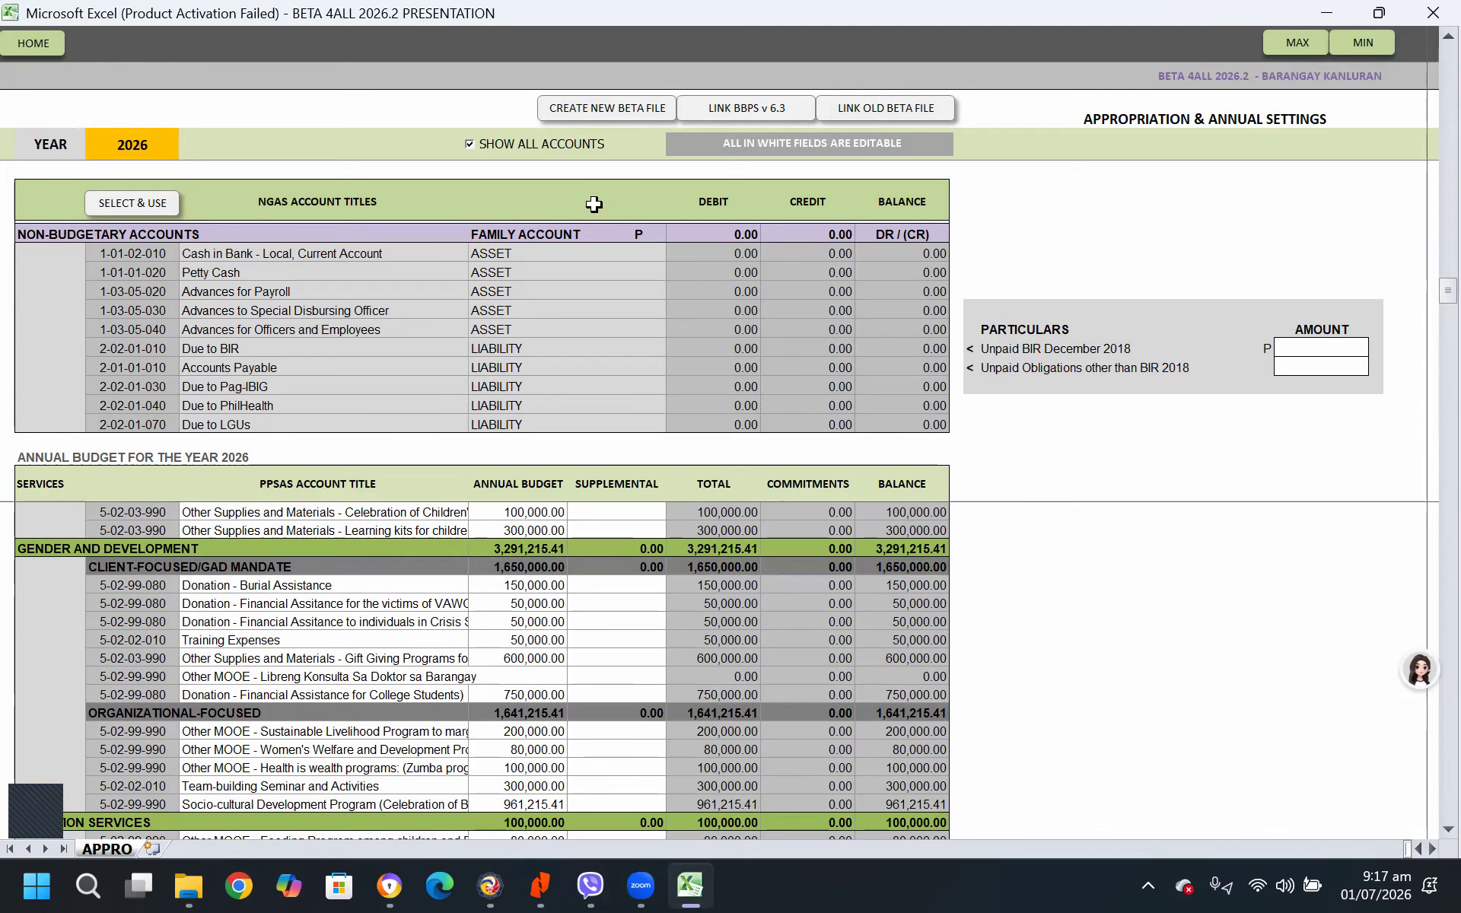
{"action": "left_click", "coordinate": [469, 145]}
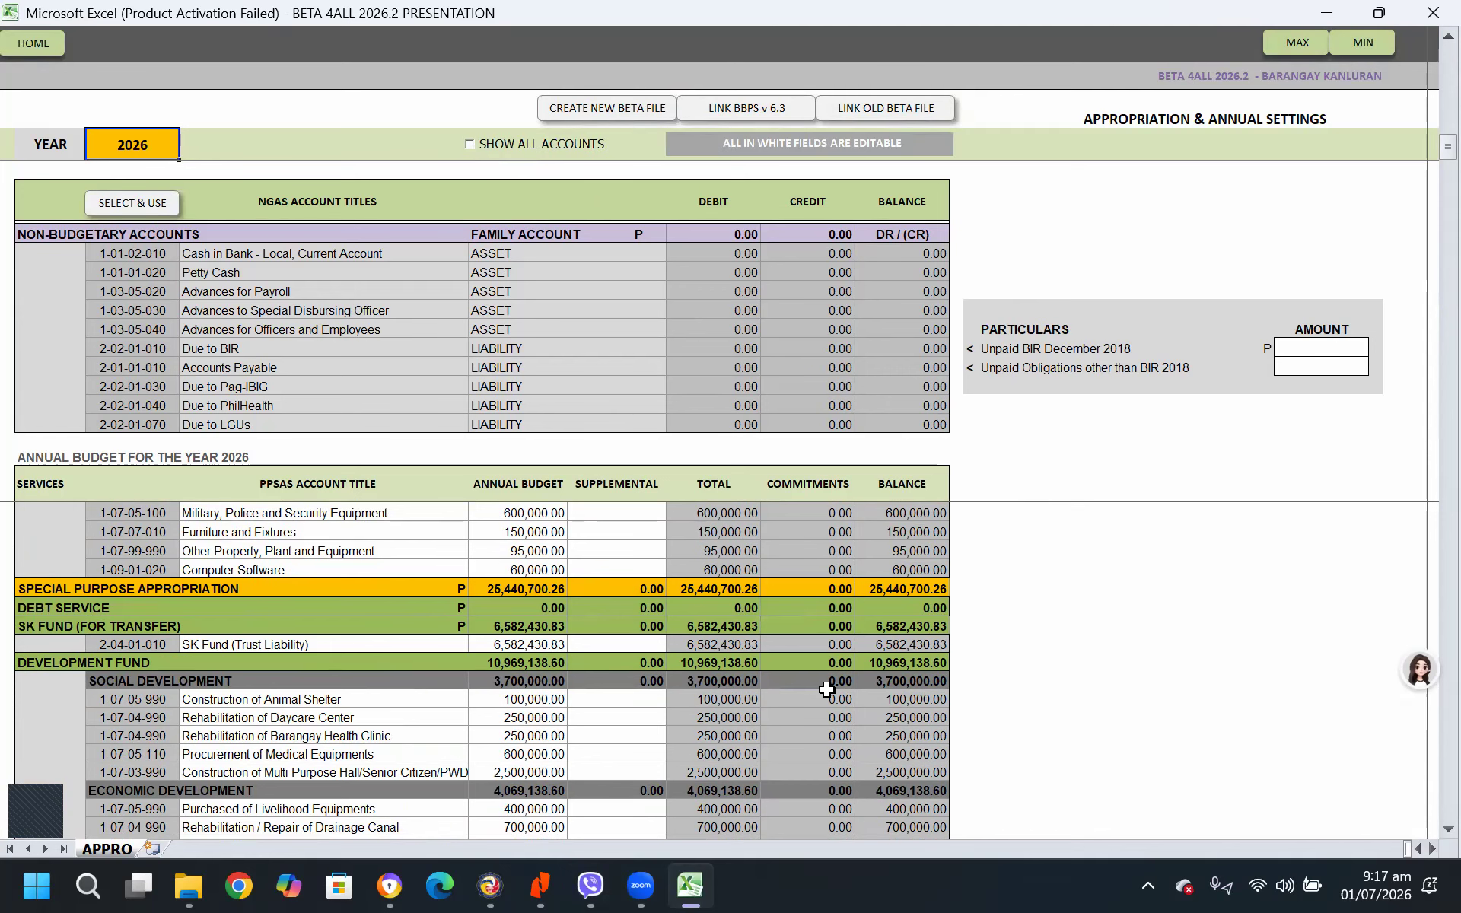
Examine the linked 2026 annual budget amounts under Special Purpose Appropriation, from the Development Fund through Gender and Development
{"action": "scroll", "coordinate": [837, 684], "scroll_direction": "down", "scroll_amount": 10}
{"action": "scroll", "coordinate": [843, 679], "scroll_direction": "down", "scroll_amount": 10}
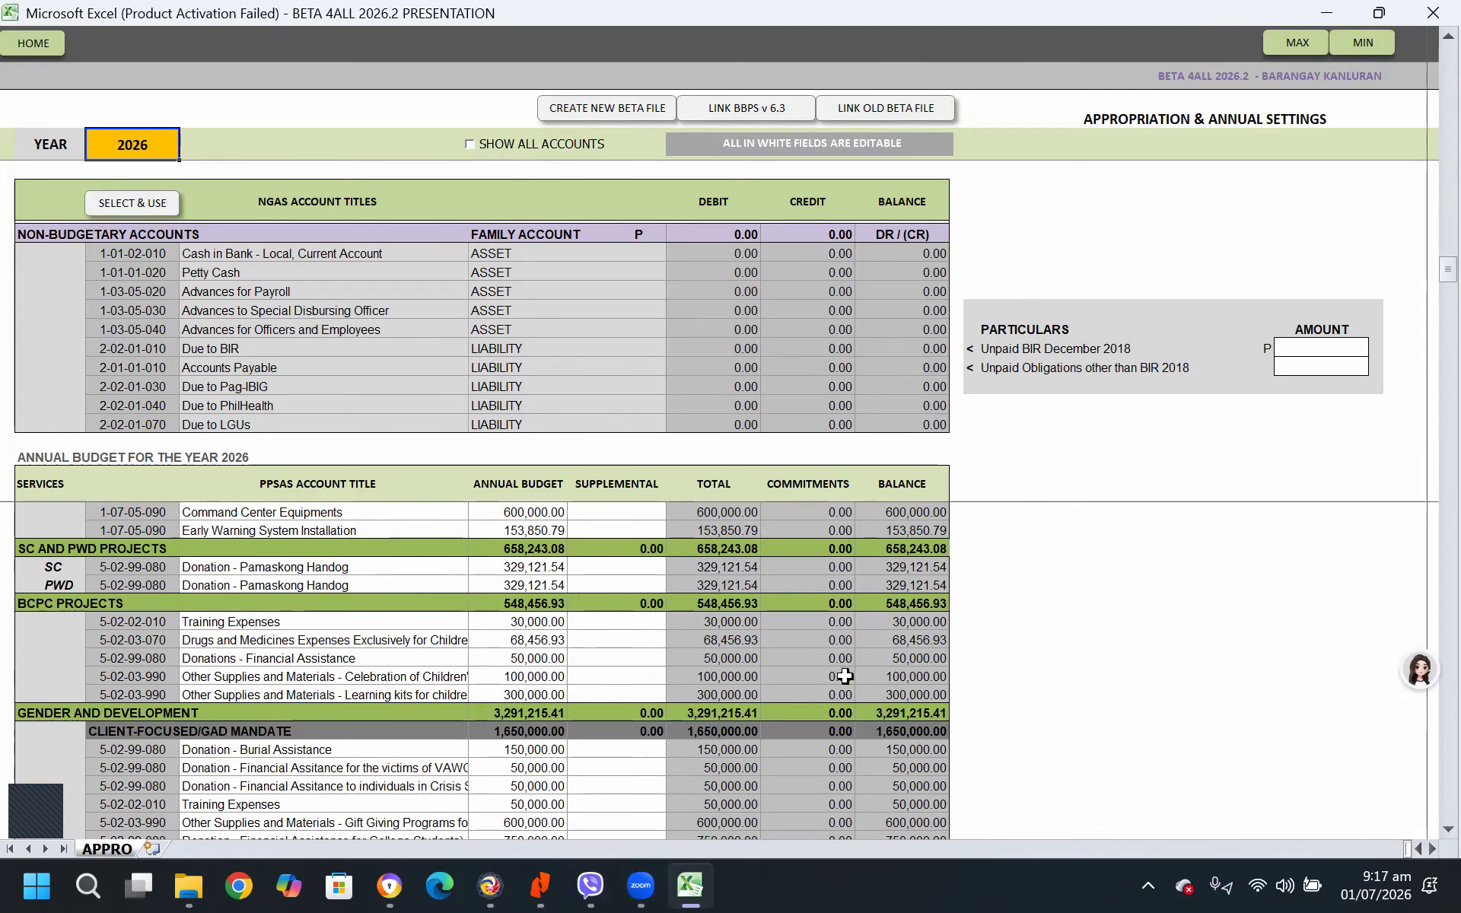
{"action": "scroll", "coordinate": [1104, 713], "scroll_direction": "up", "scroll_amount": 5}
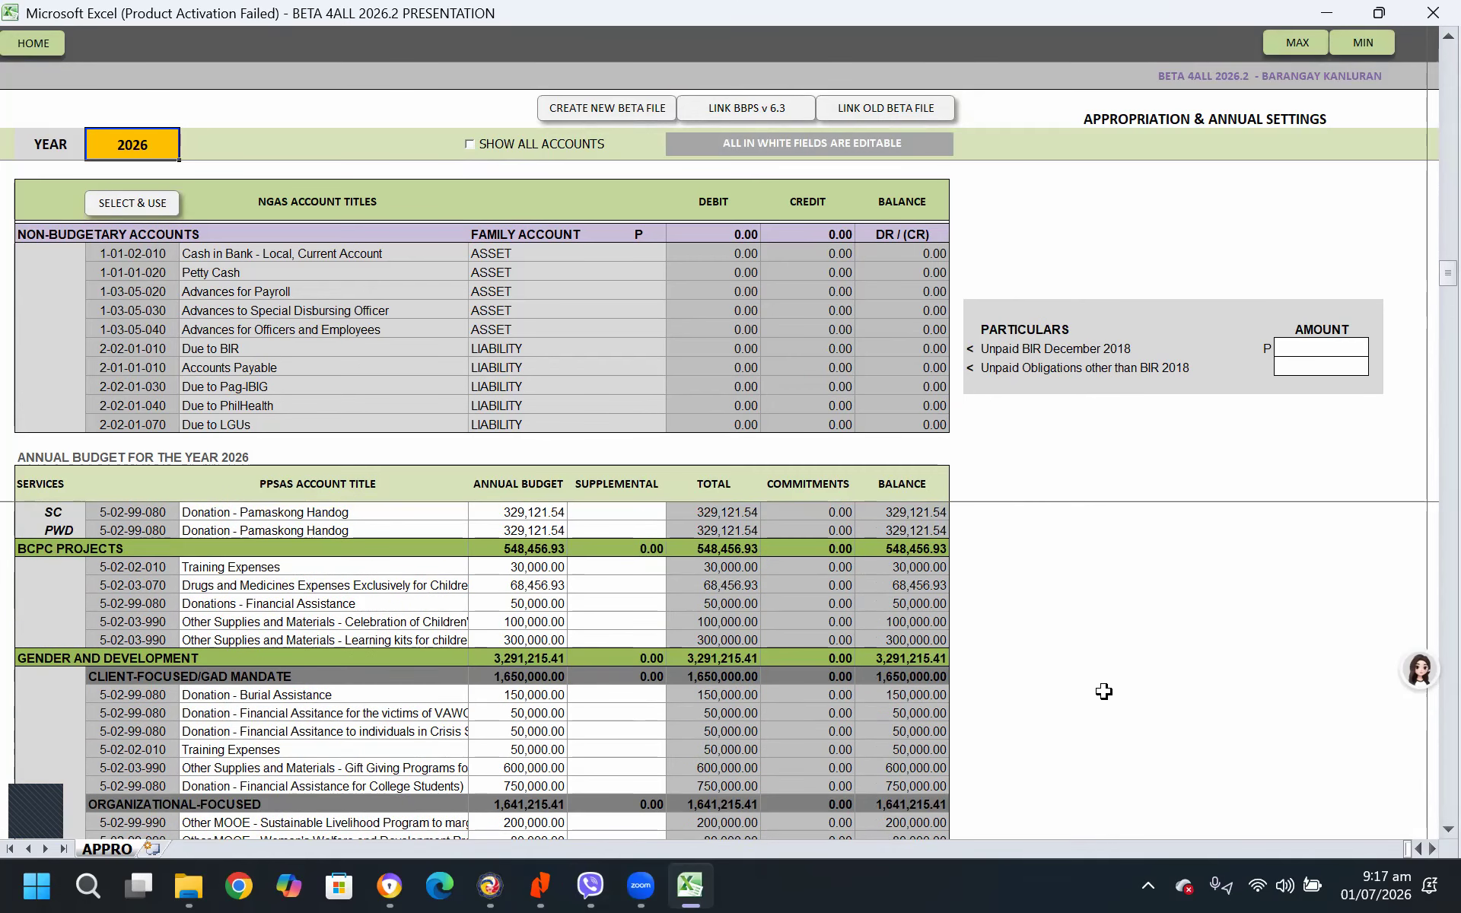
{"action": "scroll", "coordinate": [1103, 691], "scroll_direction": "up", "scroll_amount": 8}
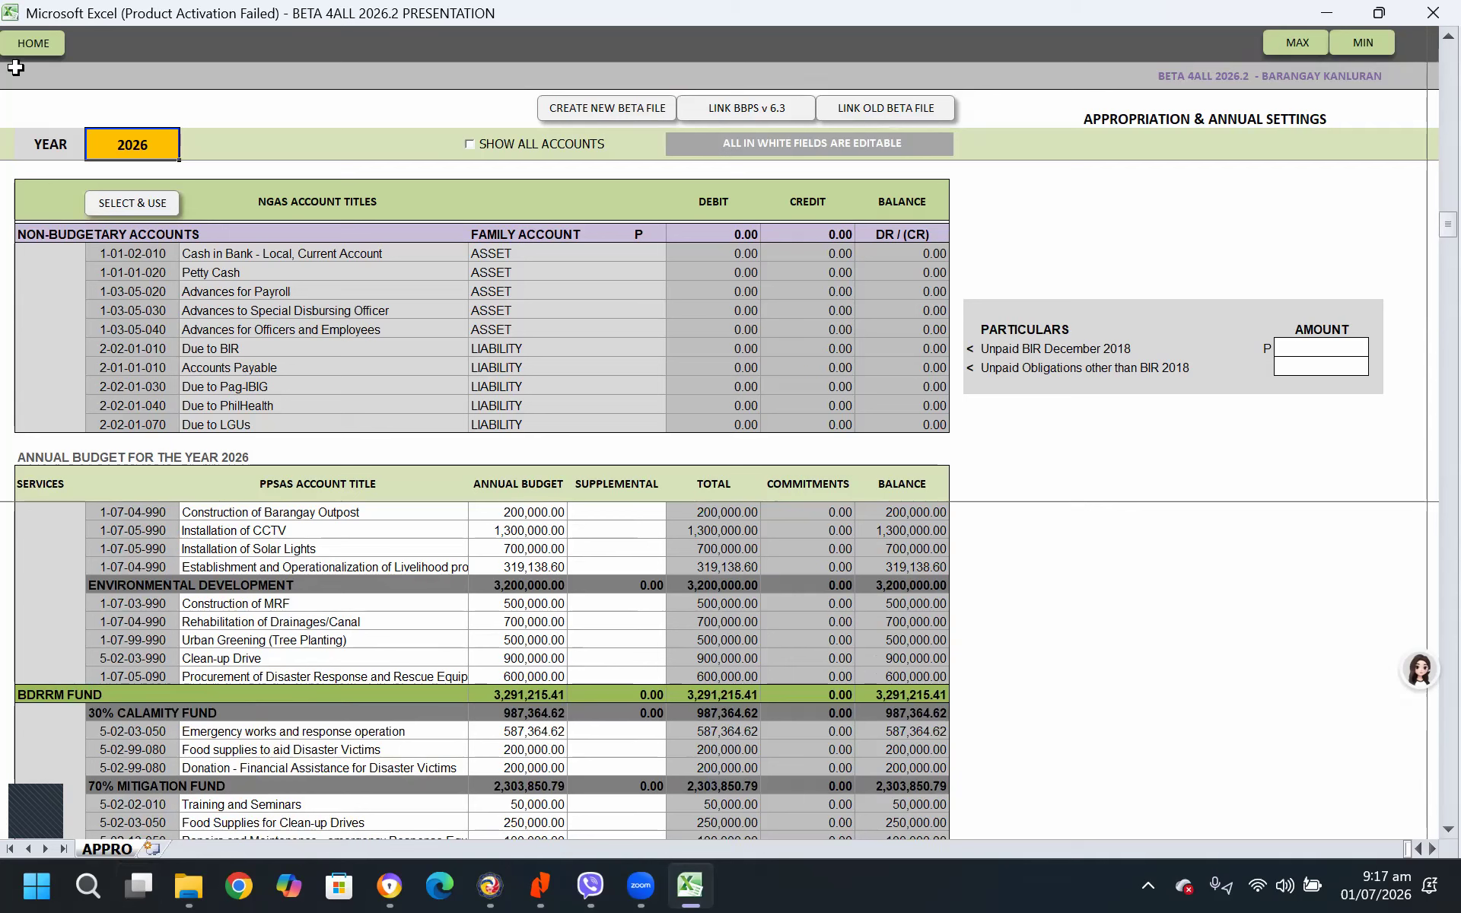
Open the help sheet from the system workflow and locate the logo-change item in the New Beta Version Installation list
{"action": "left_click", "coordinate": [32, 52]}
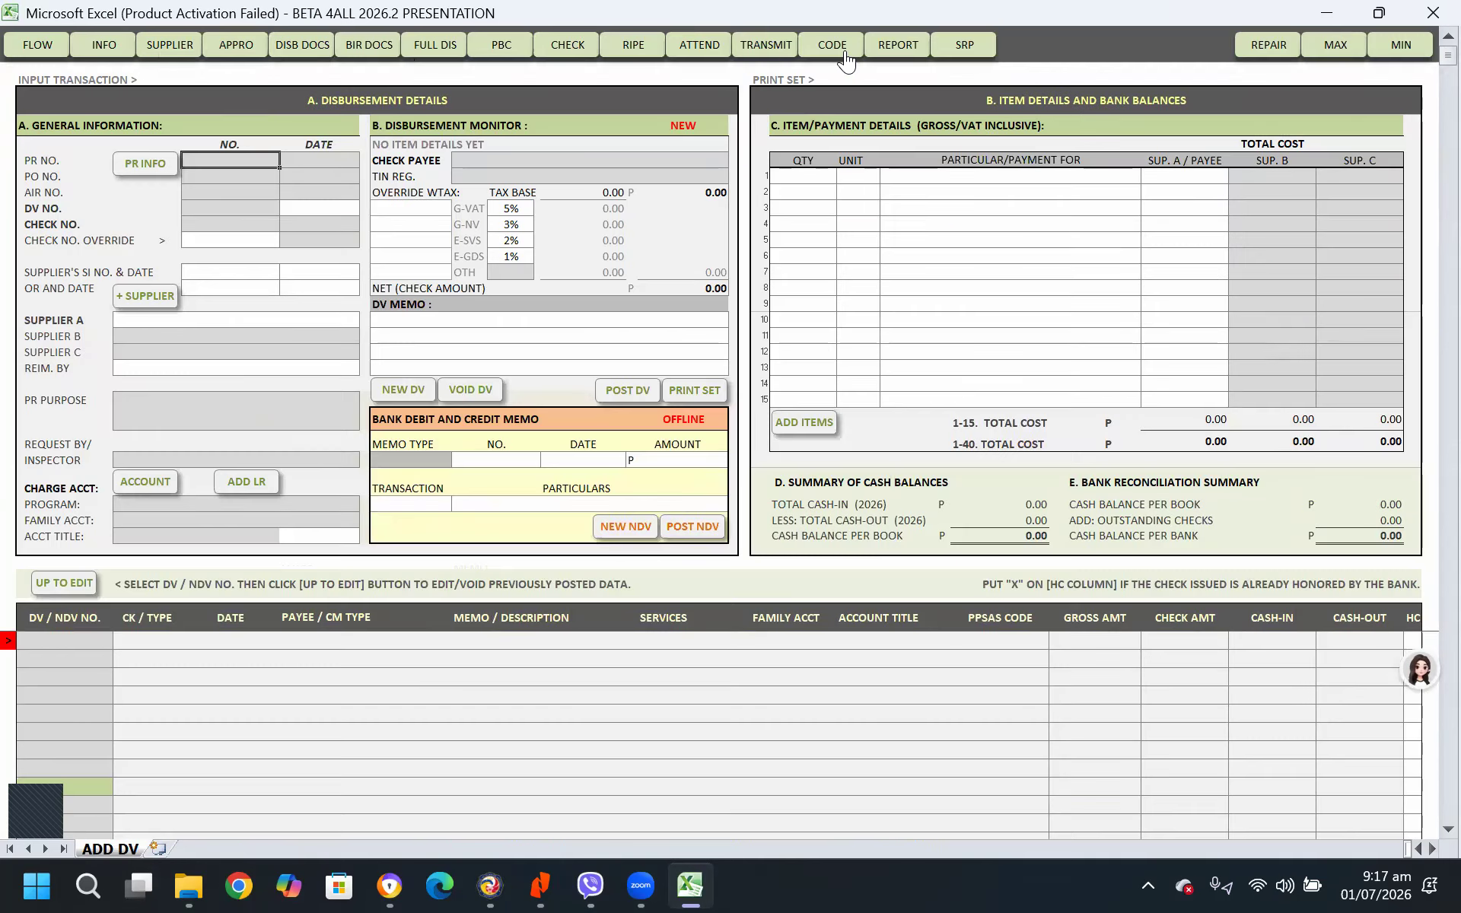
{"action": "left_click", "coordinate": [38, 44]}
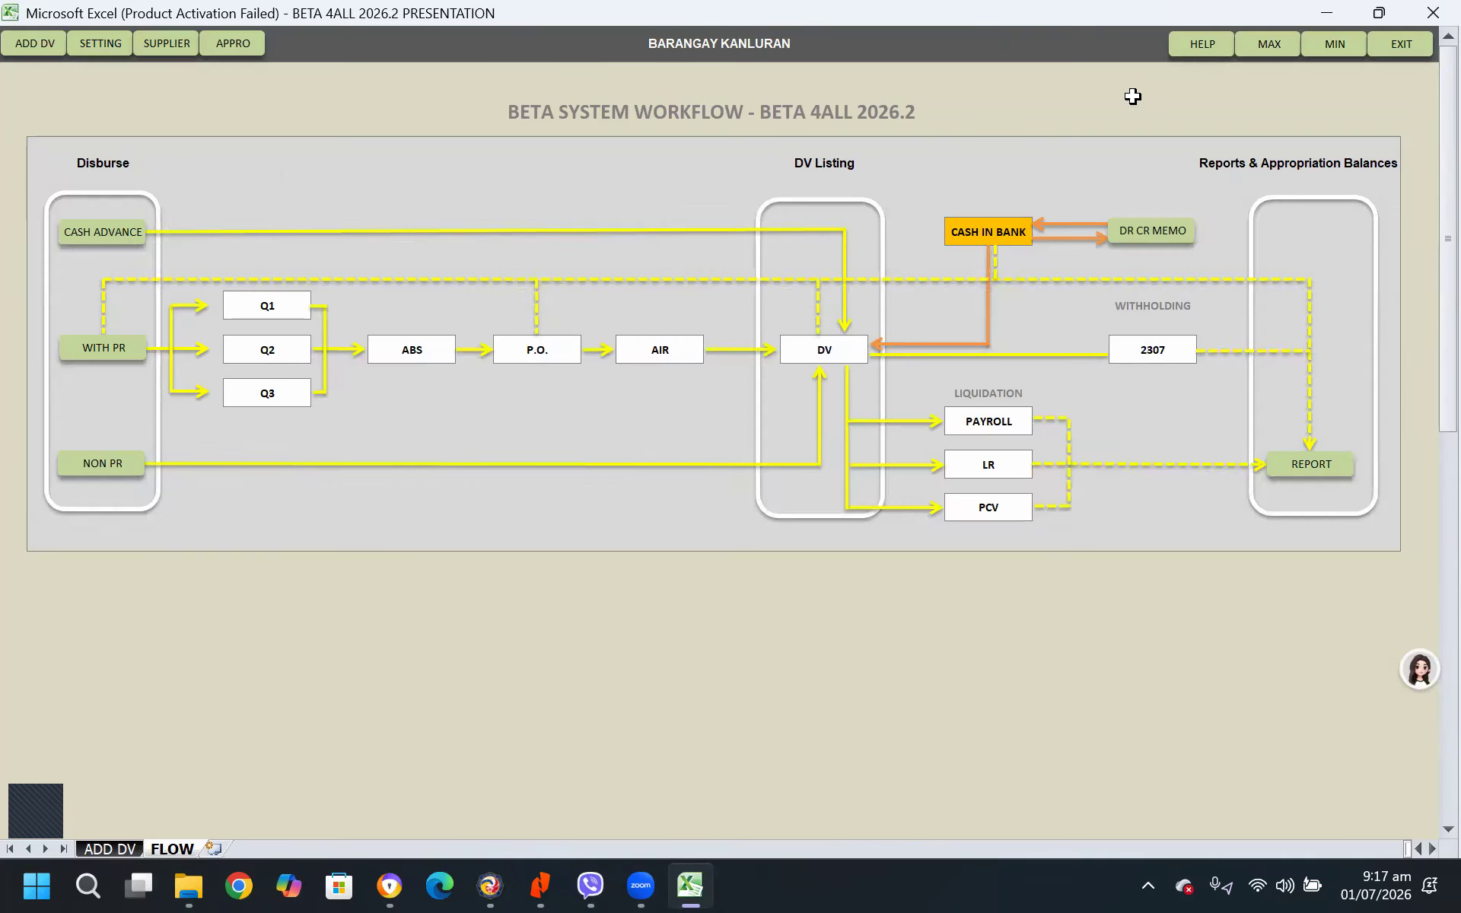
{"action": "left_click", "coordinate": [1187, 55]}
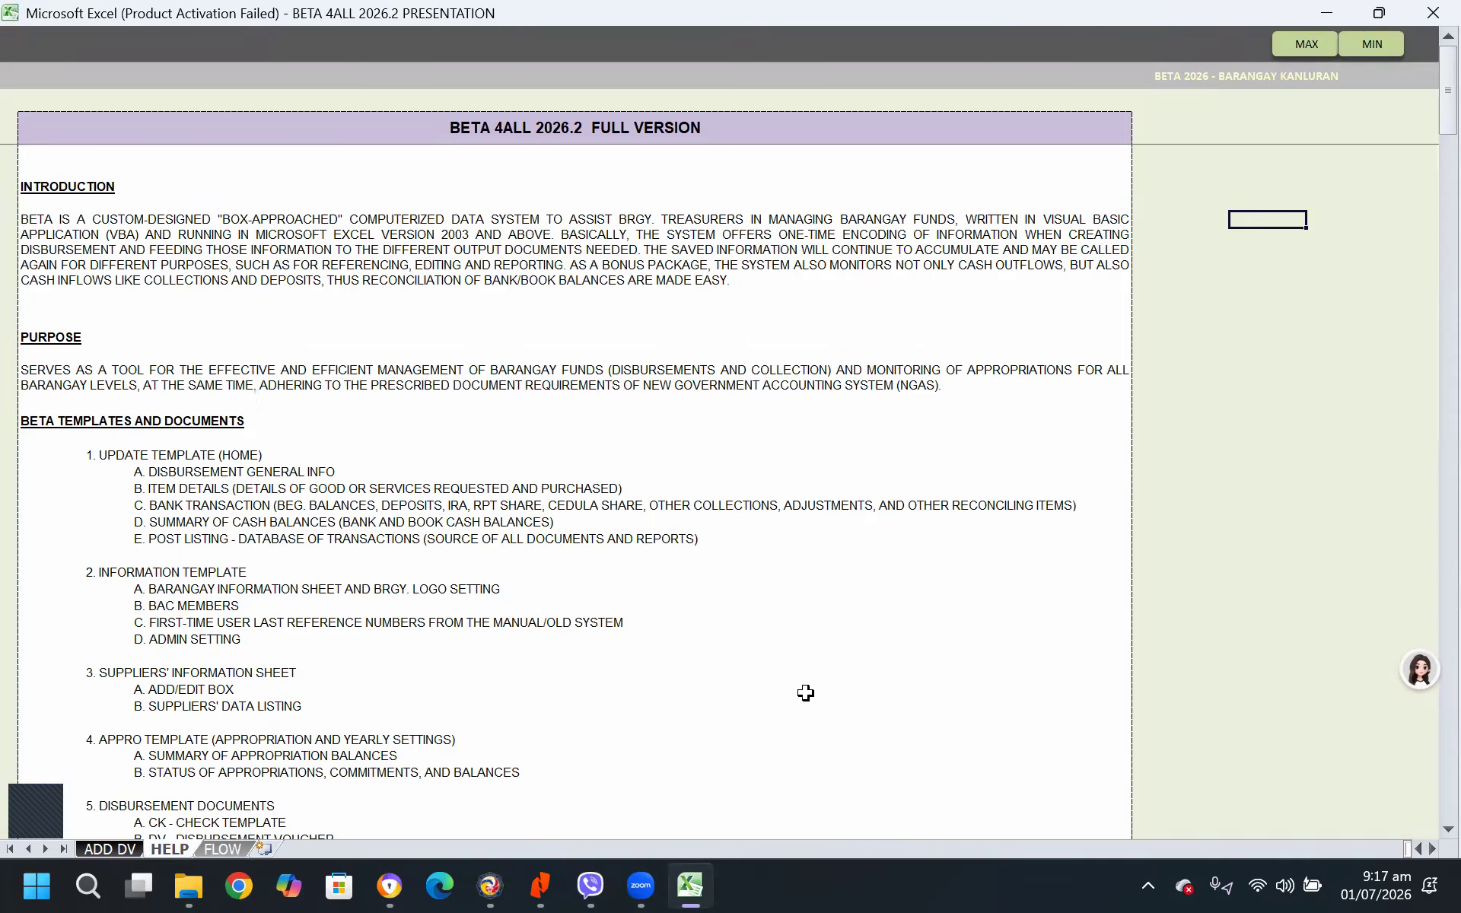
{"action": "scroll", "coordinate": [806, 692], "scroll_direction": "down", "scroll_amount": 10}
{"action": "scroll", "coordinate": [805, 688], "scroll_direction": "down", "scroll_amount": 5}
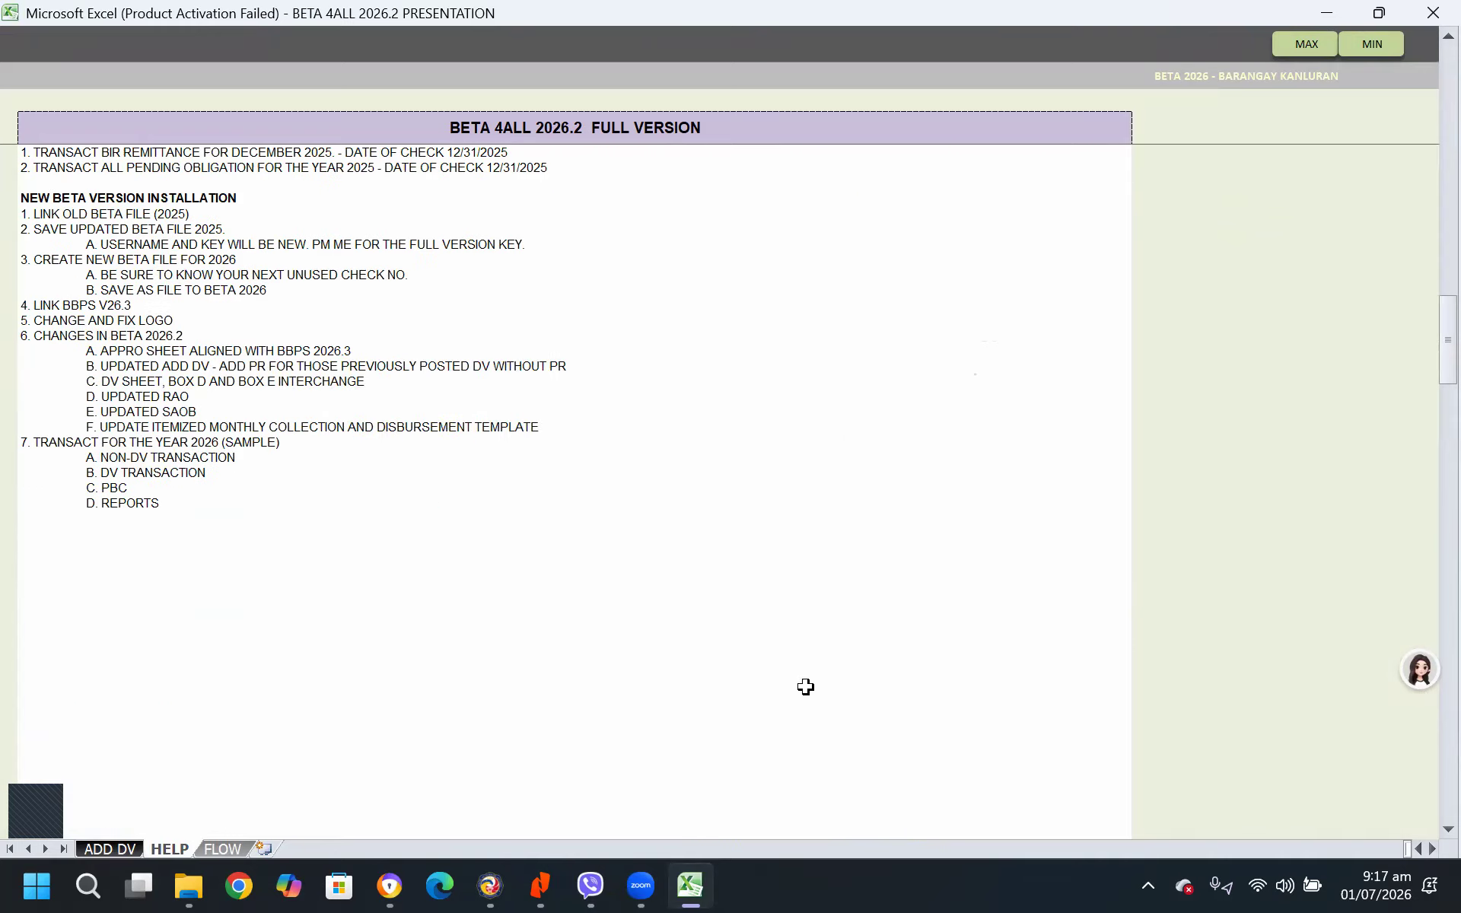
{"action": "scroll", "coordinate": [480, 479], "scroll_direction": "up", "scroll_amount": 2}
{"action": "left_click", "coordinate": [30, 401]}
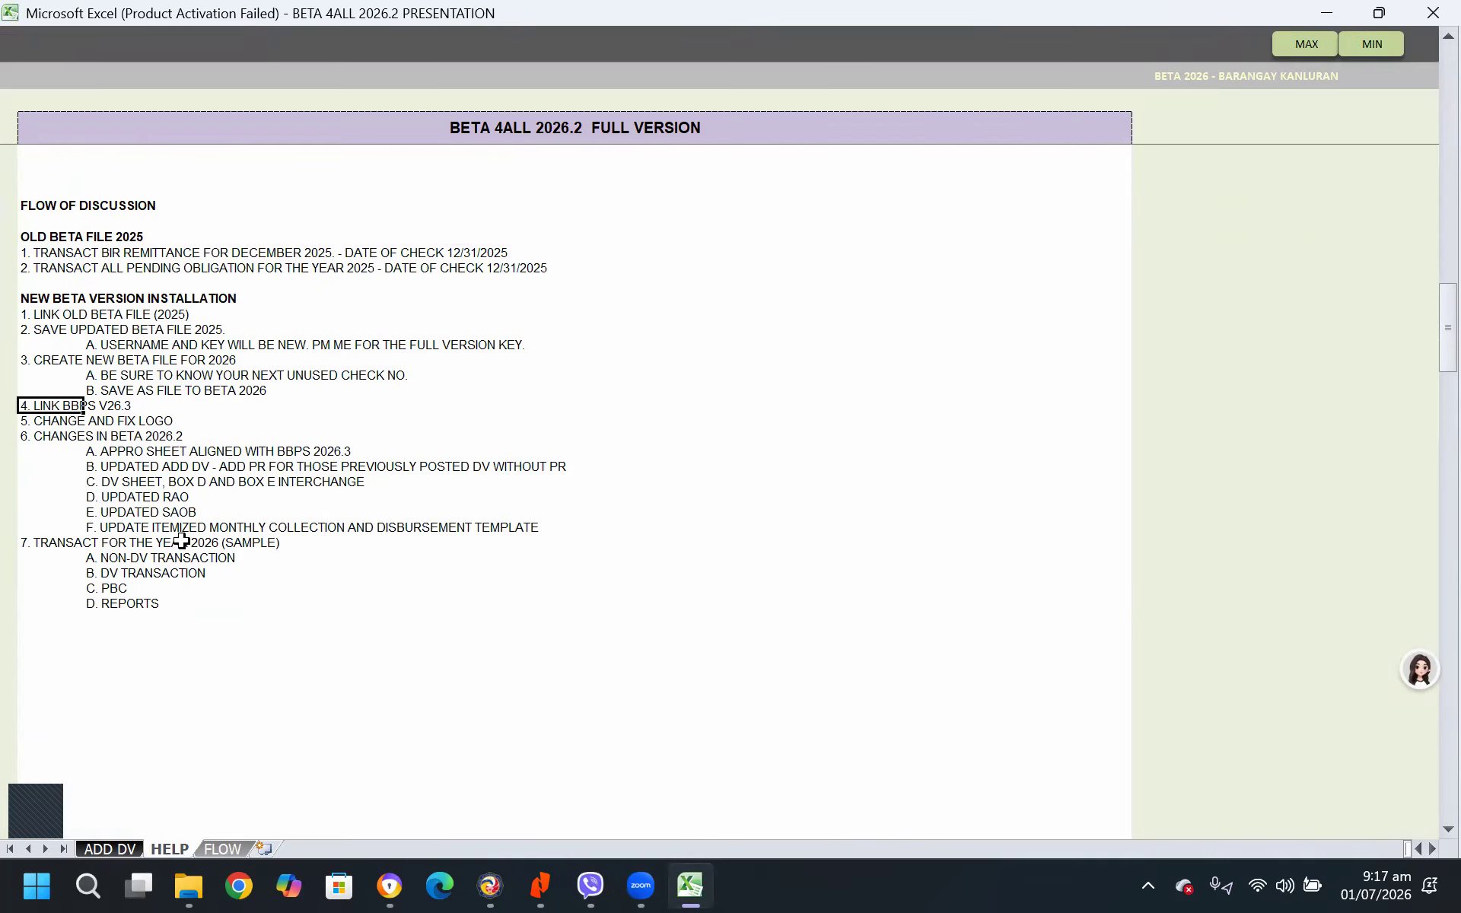
{"action": "left_click", "coordinate": [37, 420]}
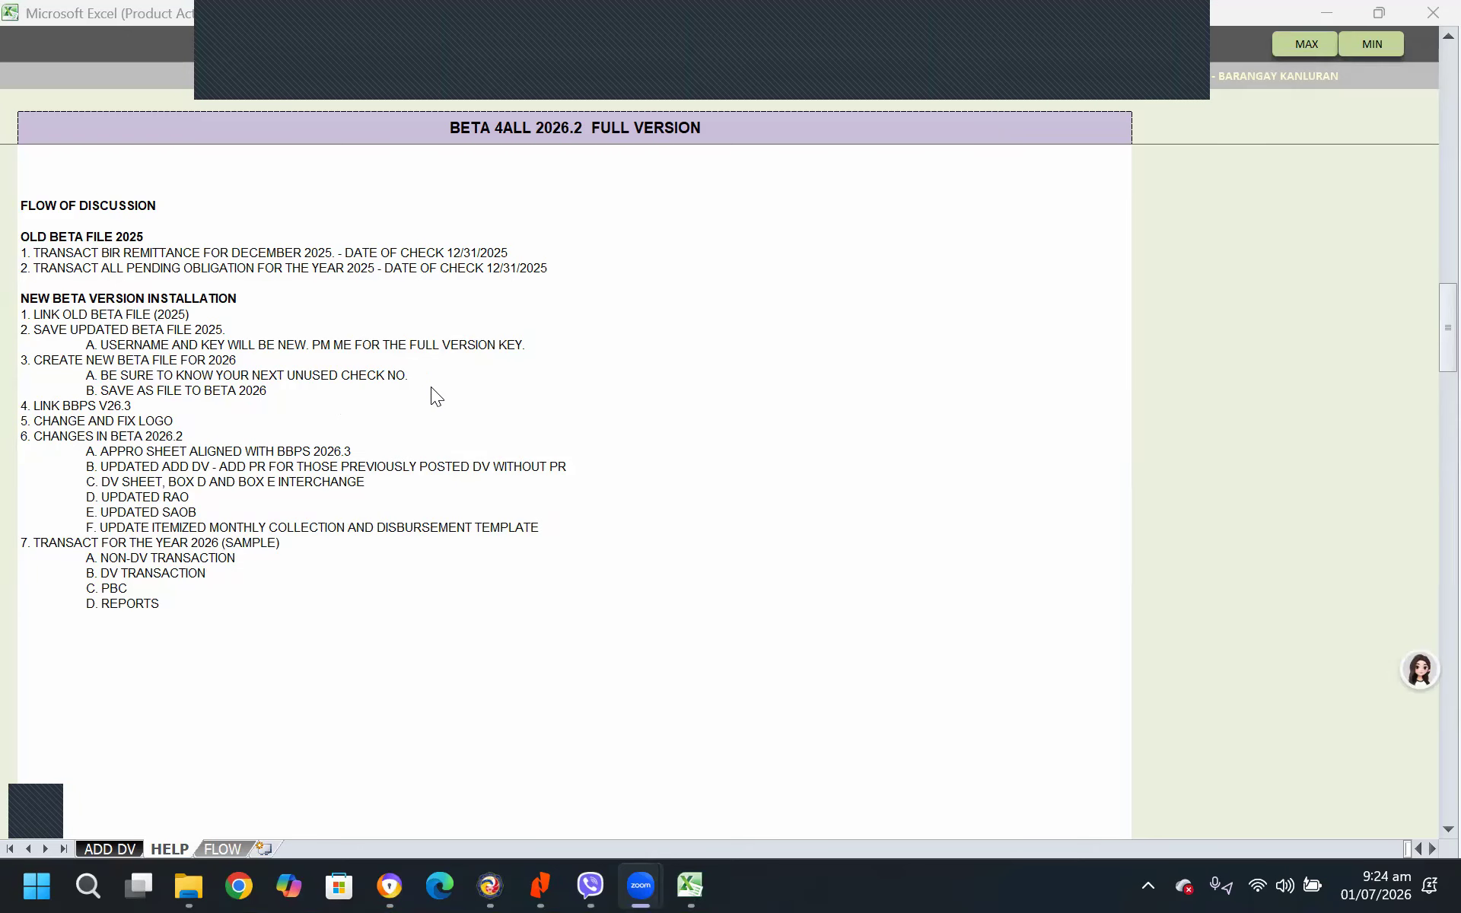
{"action": "left_click", "coordinate": [1158, 27]}
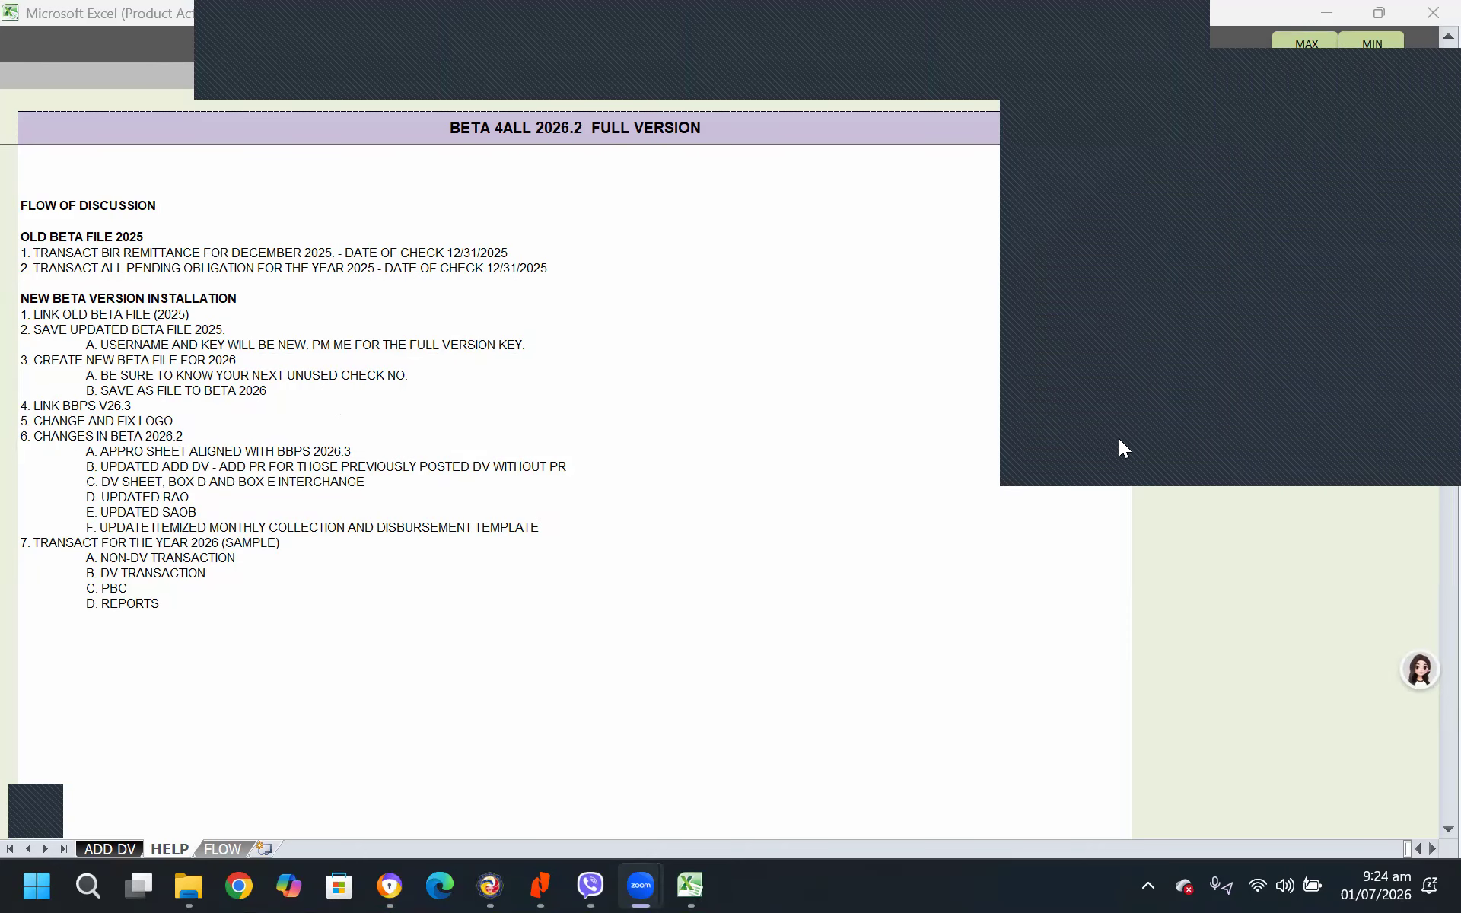
{"action": "left_click", "coordinate": [1131, 370]}
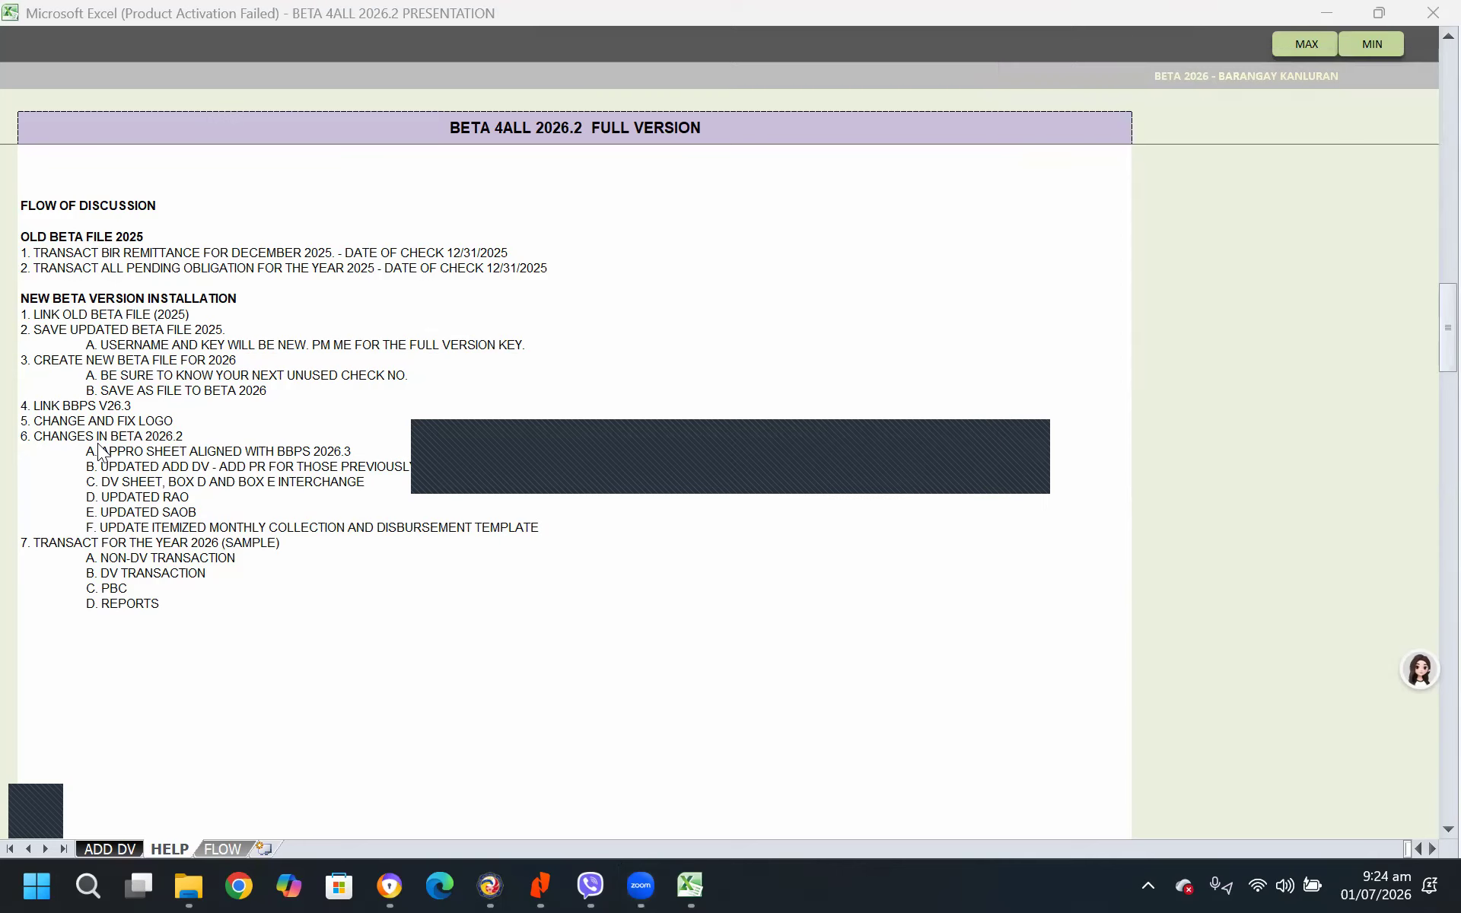
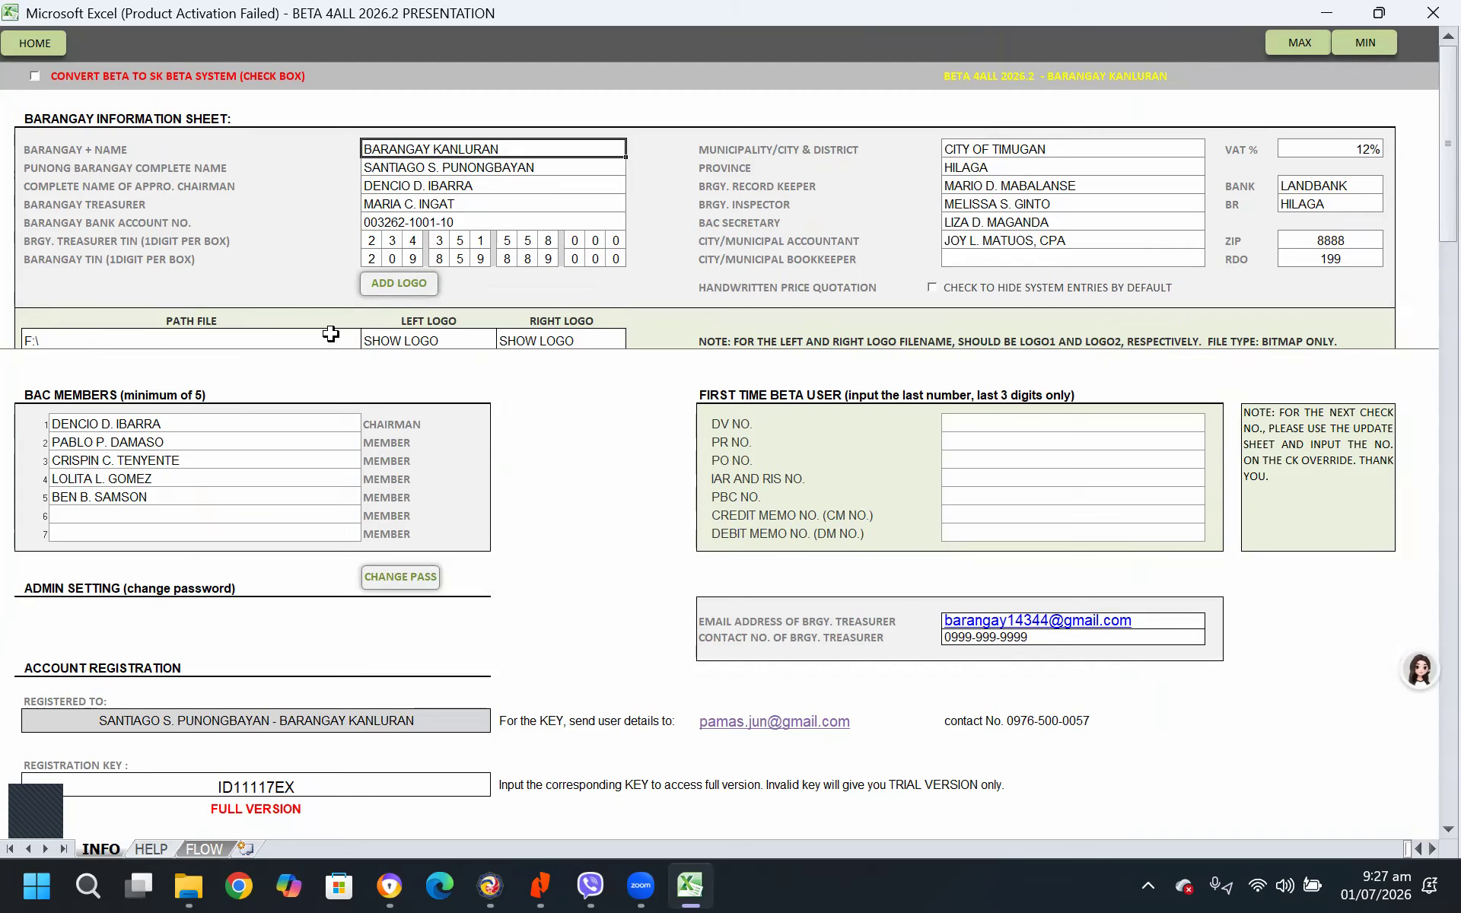
Show the logo settings on the barangay information sheet, entering the password when required, and select the path file cell
{"action": "left_click", "coordinate": [401, 288]}
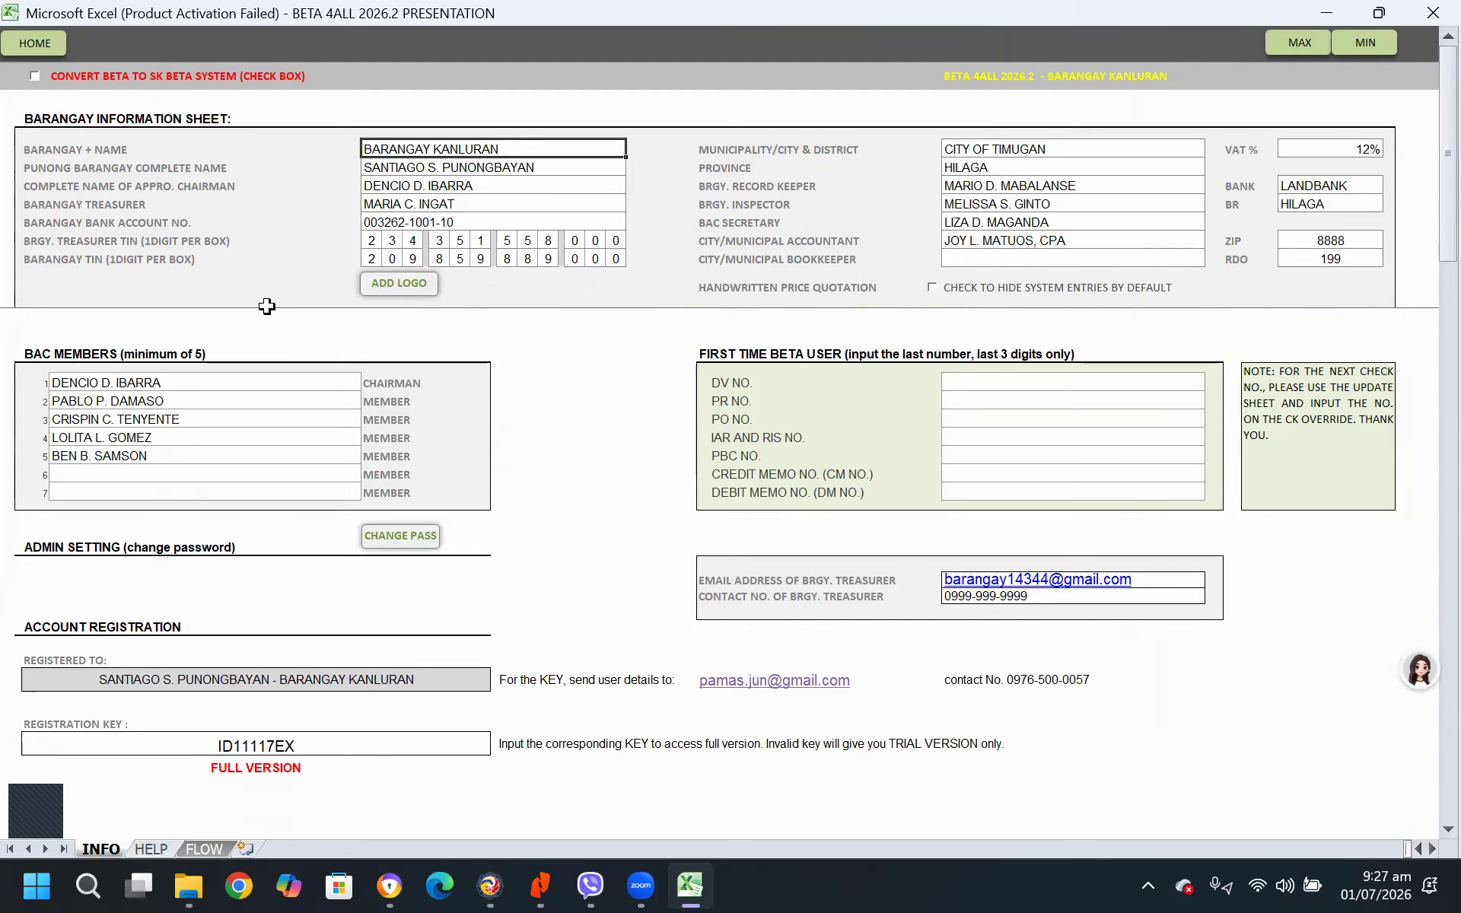
{"action": "left_click", "coordinate": [407, 286]}
{"action": "left_click", "coordinate": [824, 527]}
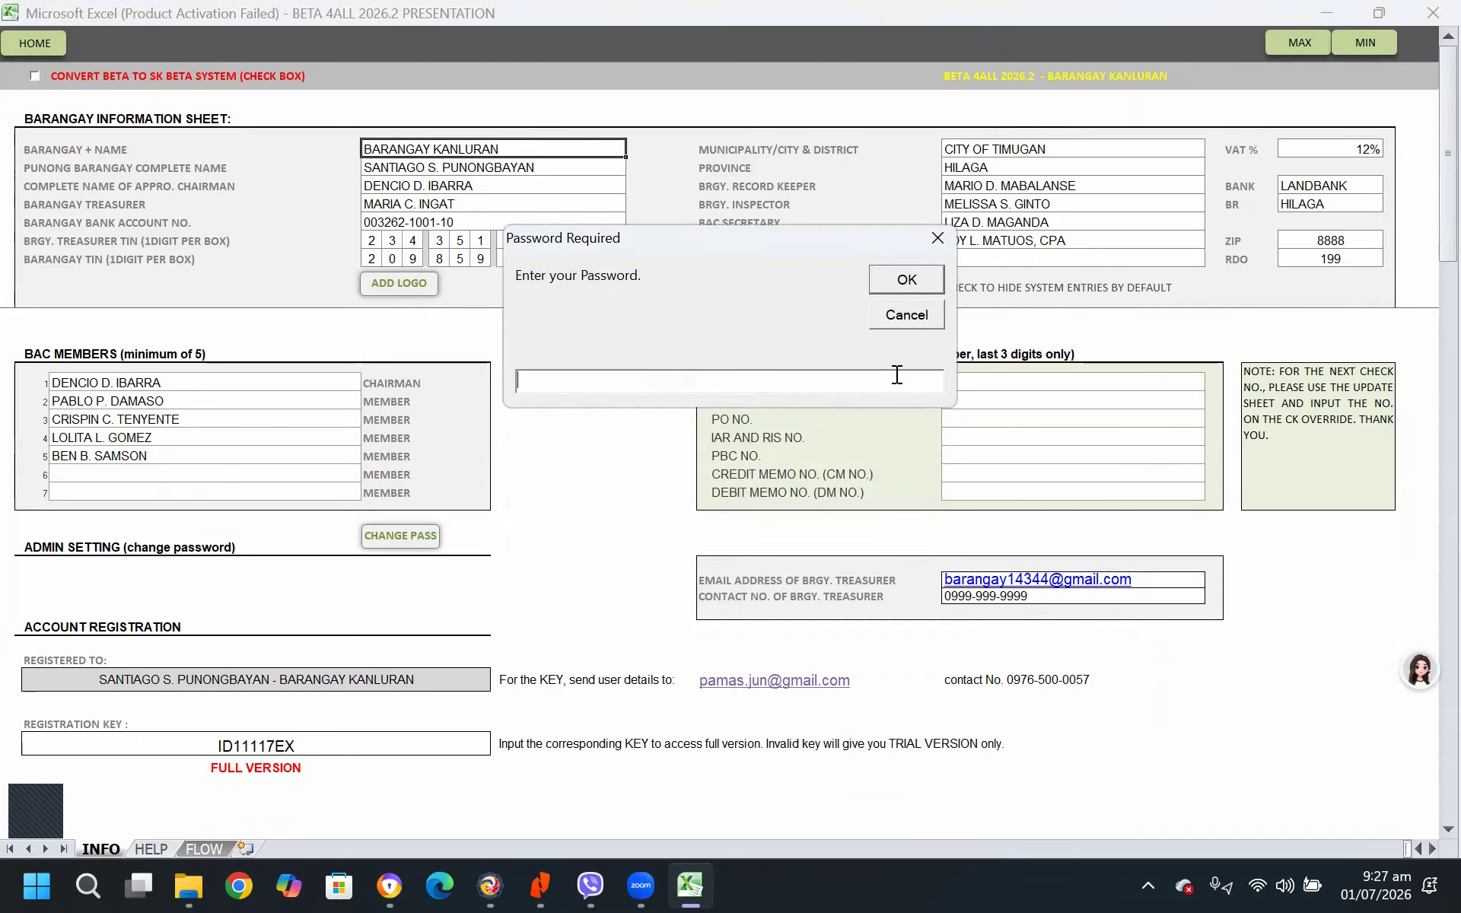
{"action": "key", "text": "Return"}
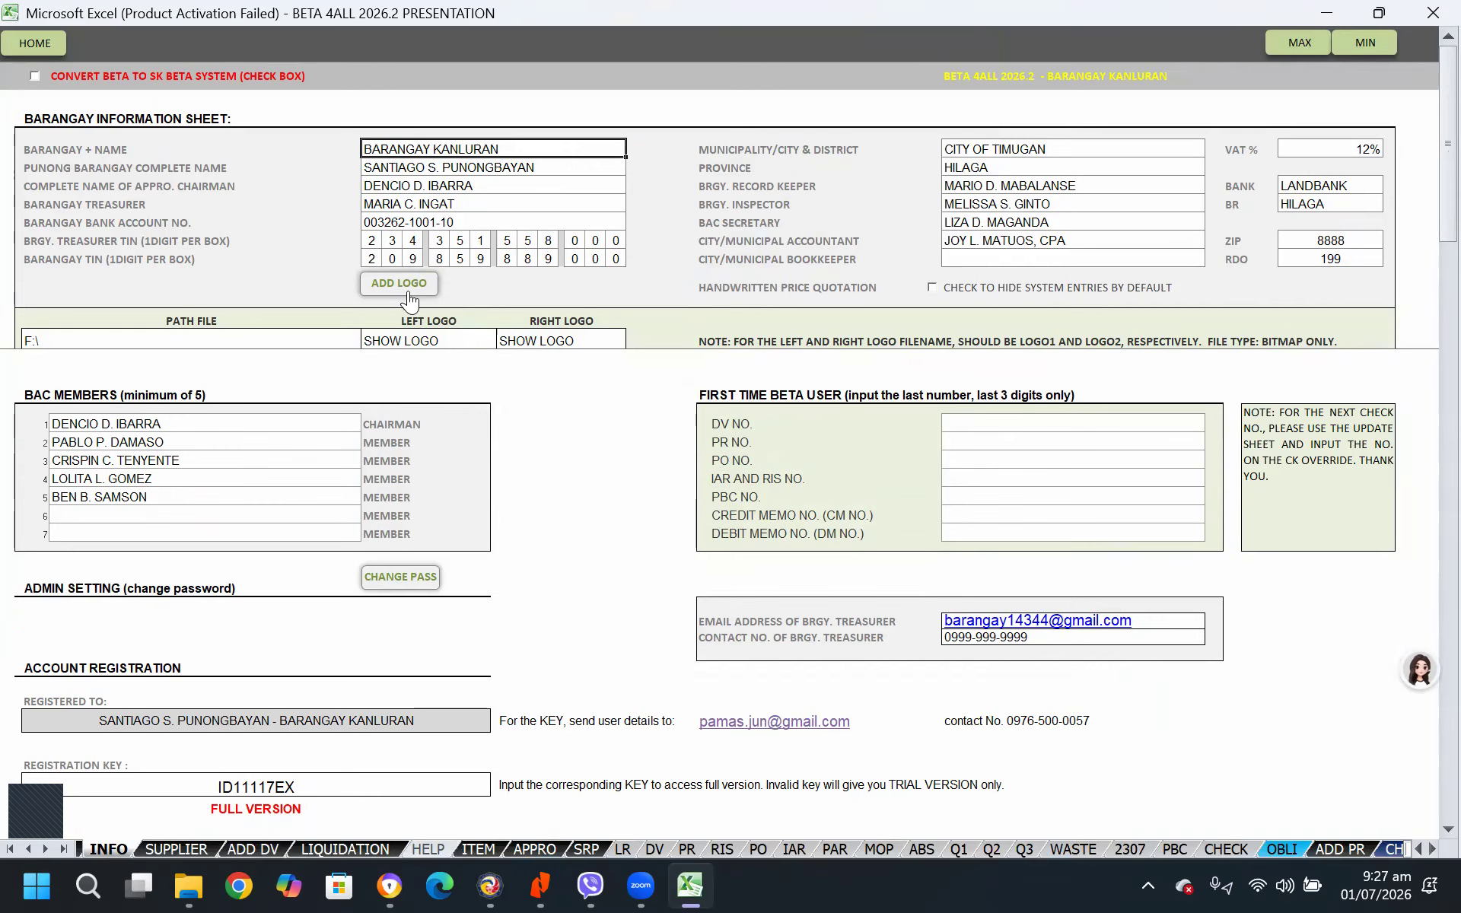
{"action": "left_click", "coordinate": [154, 338]}
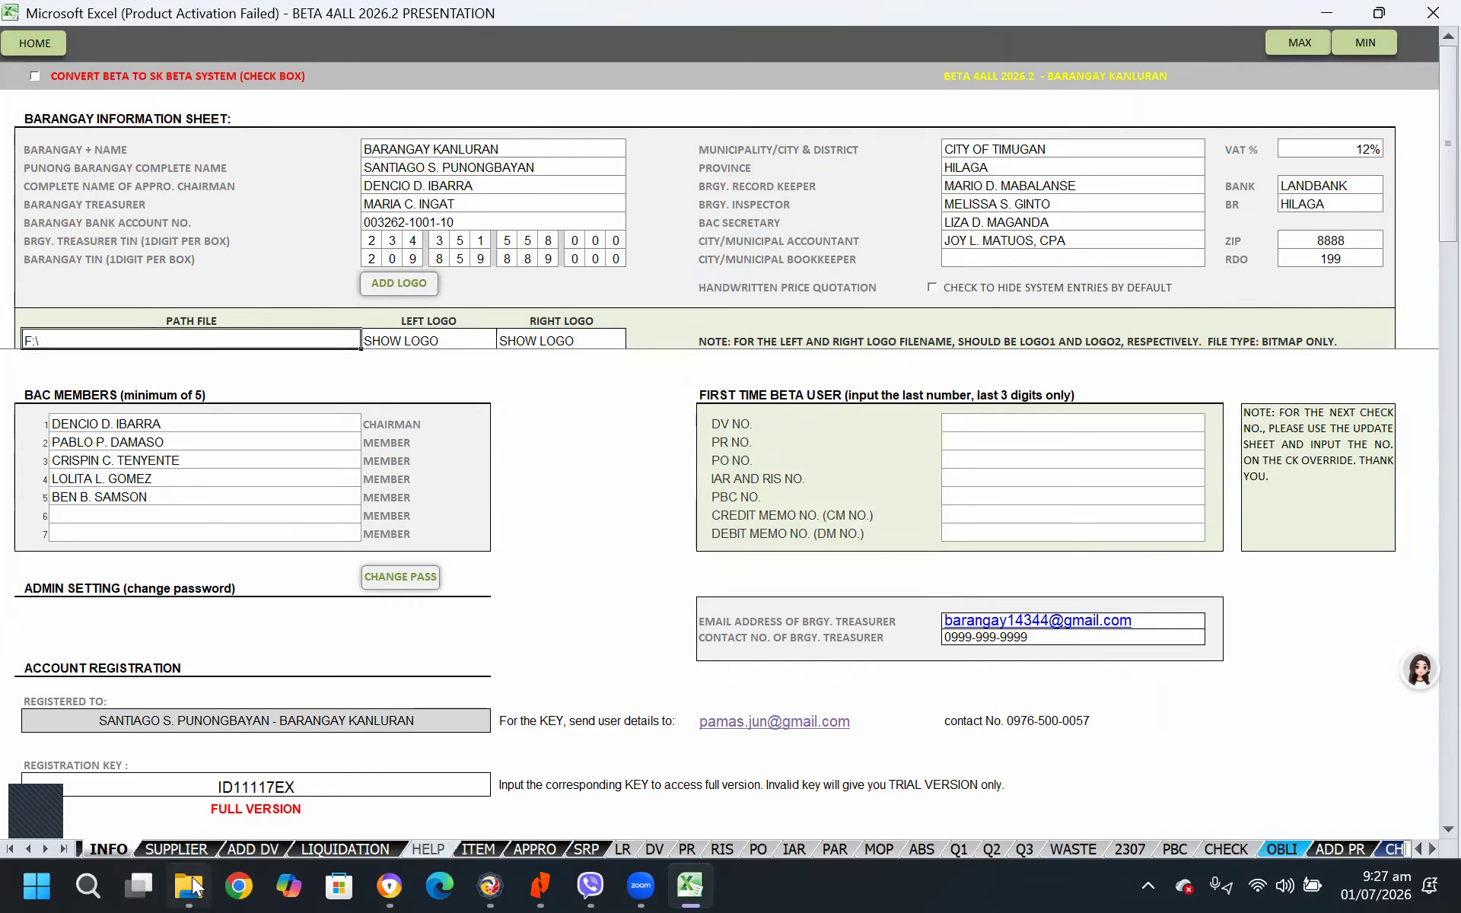
Switch to File Explorer and open the Cabuyao Diezmo folder under My PCloud, Barangay, Barangay System on pCloud Drive (P:)
{"action": "mouse_move", "coordinate": [189, 885]}
{"action": "left_click", "coordinate": [285, 753]}
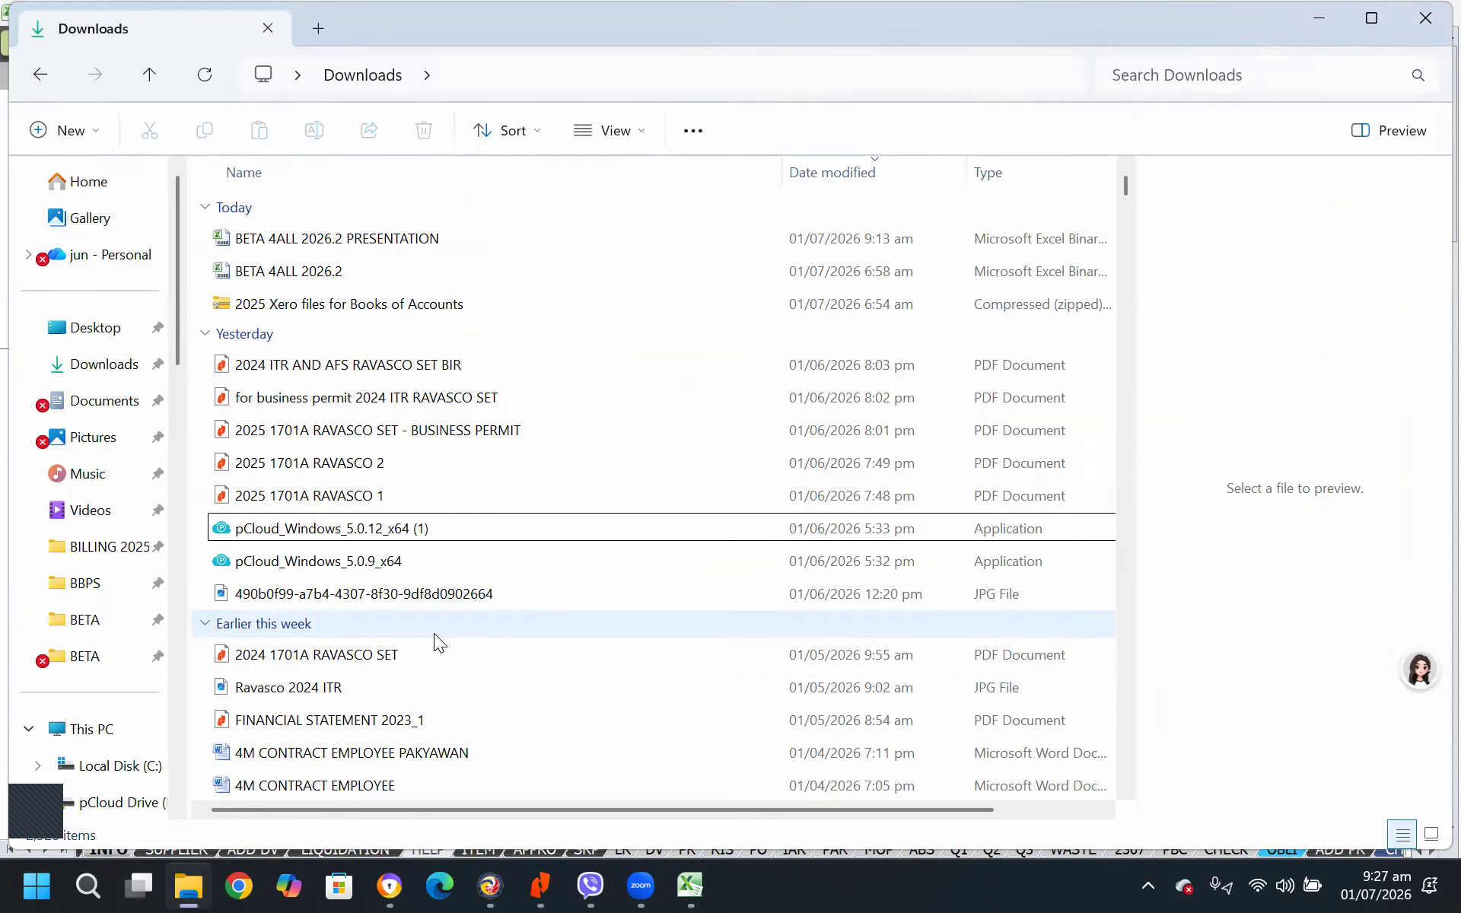
{"action": "scroll", "coordinate": [434, 633], "scroll_direction": "down", "scroll_amount": 2}
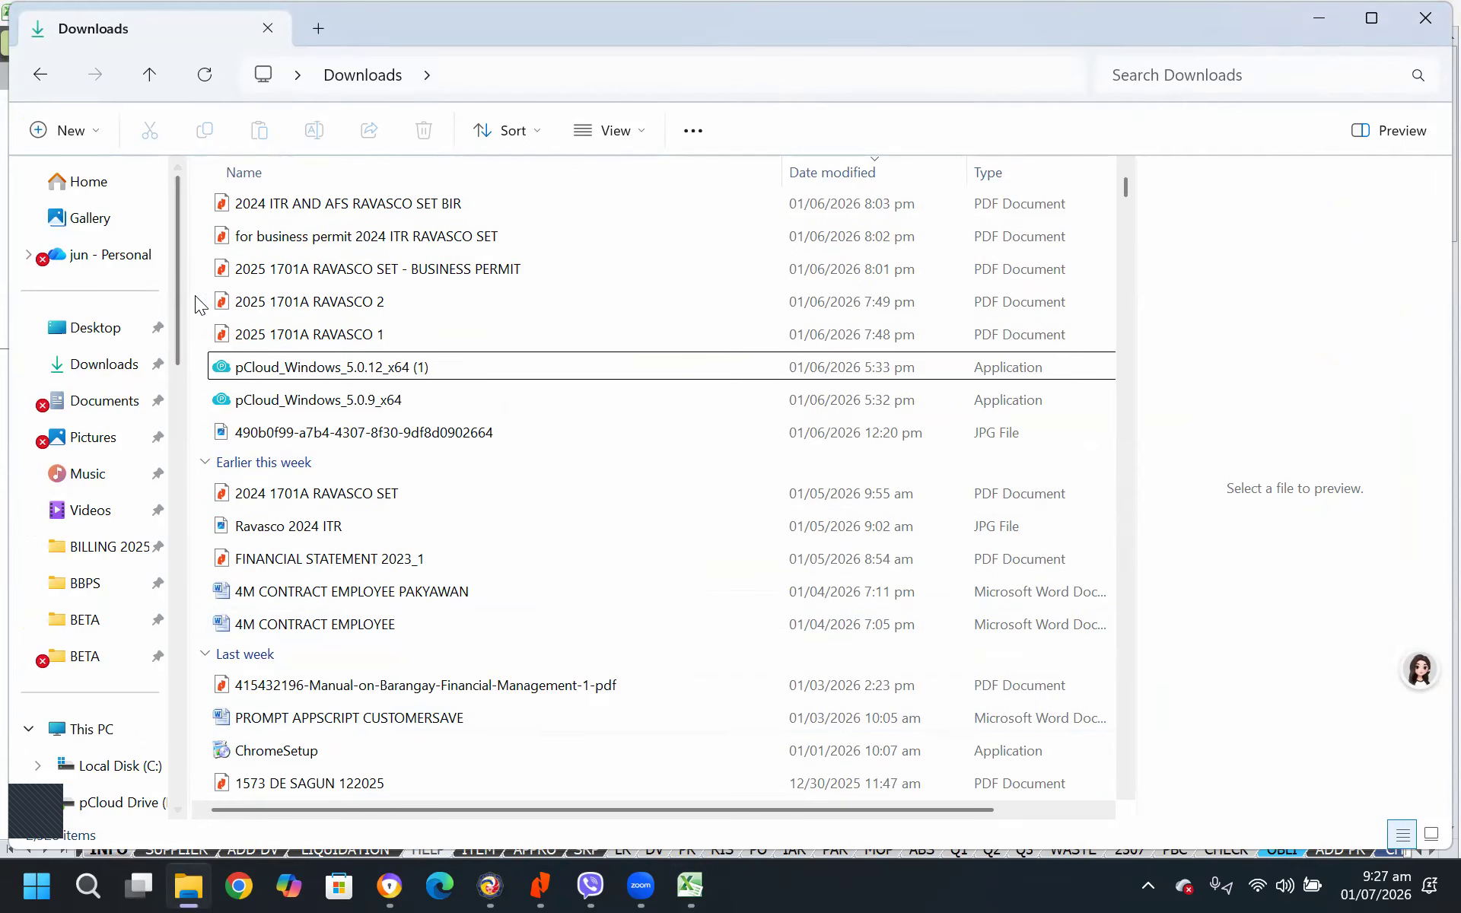
{"action": "left_click", "coordinate": [122, 805]}
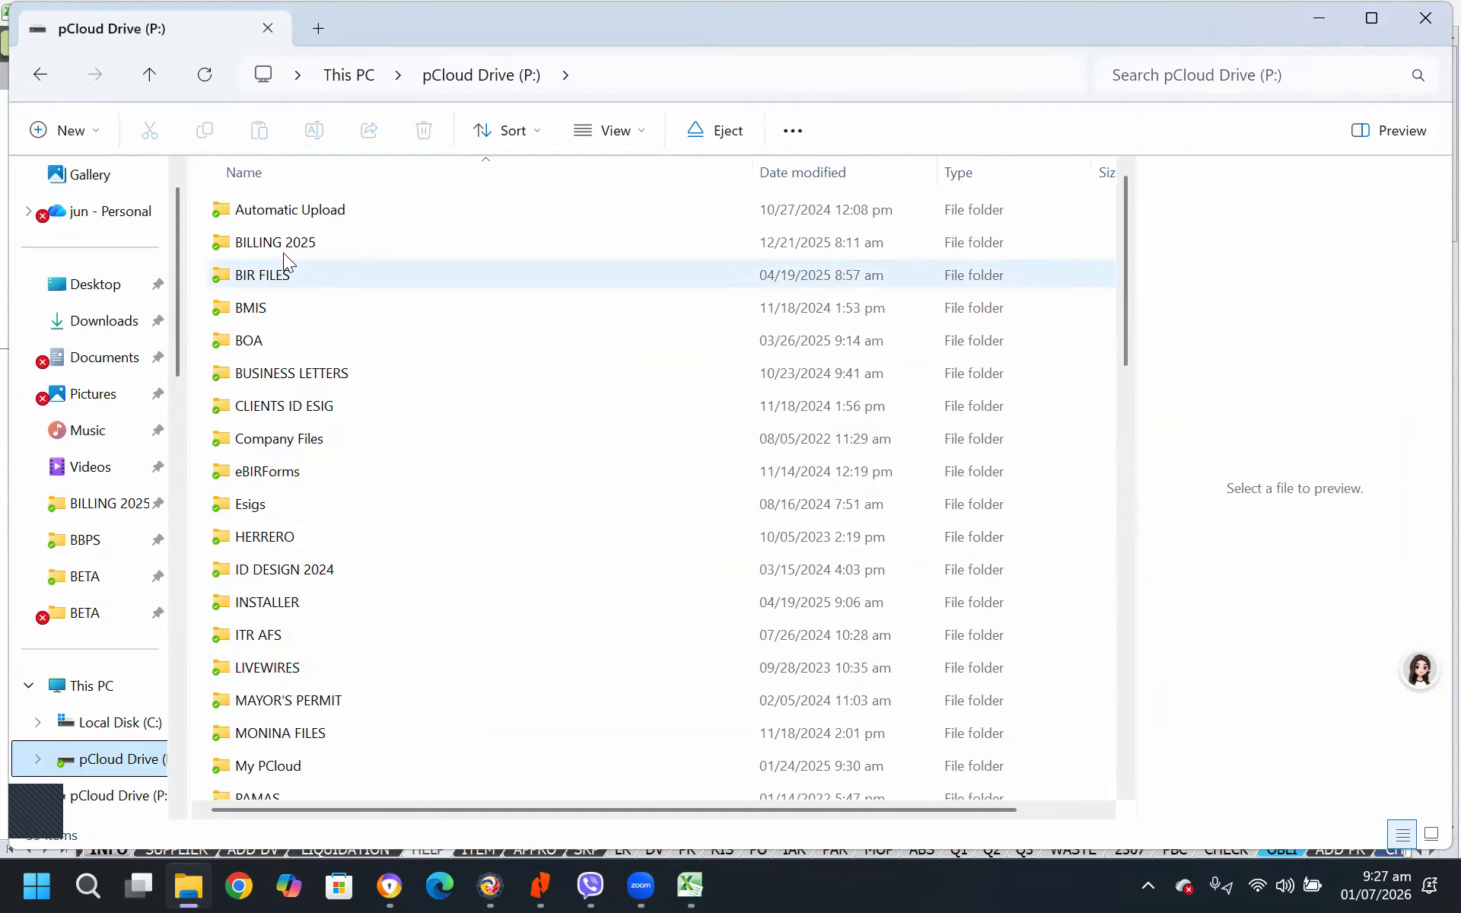
{"action": "scroll", "coordinate": [357, 589], "scroll_direction": "down", "scroll_amount": 2}
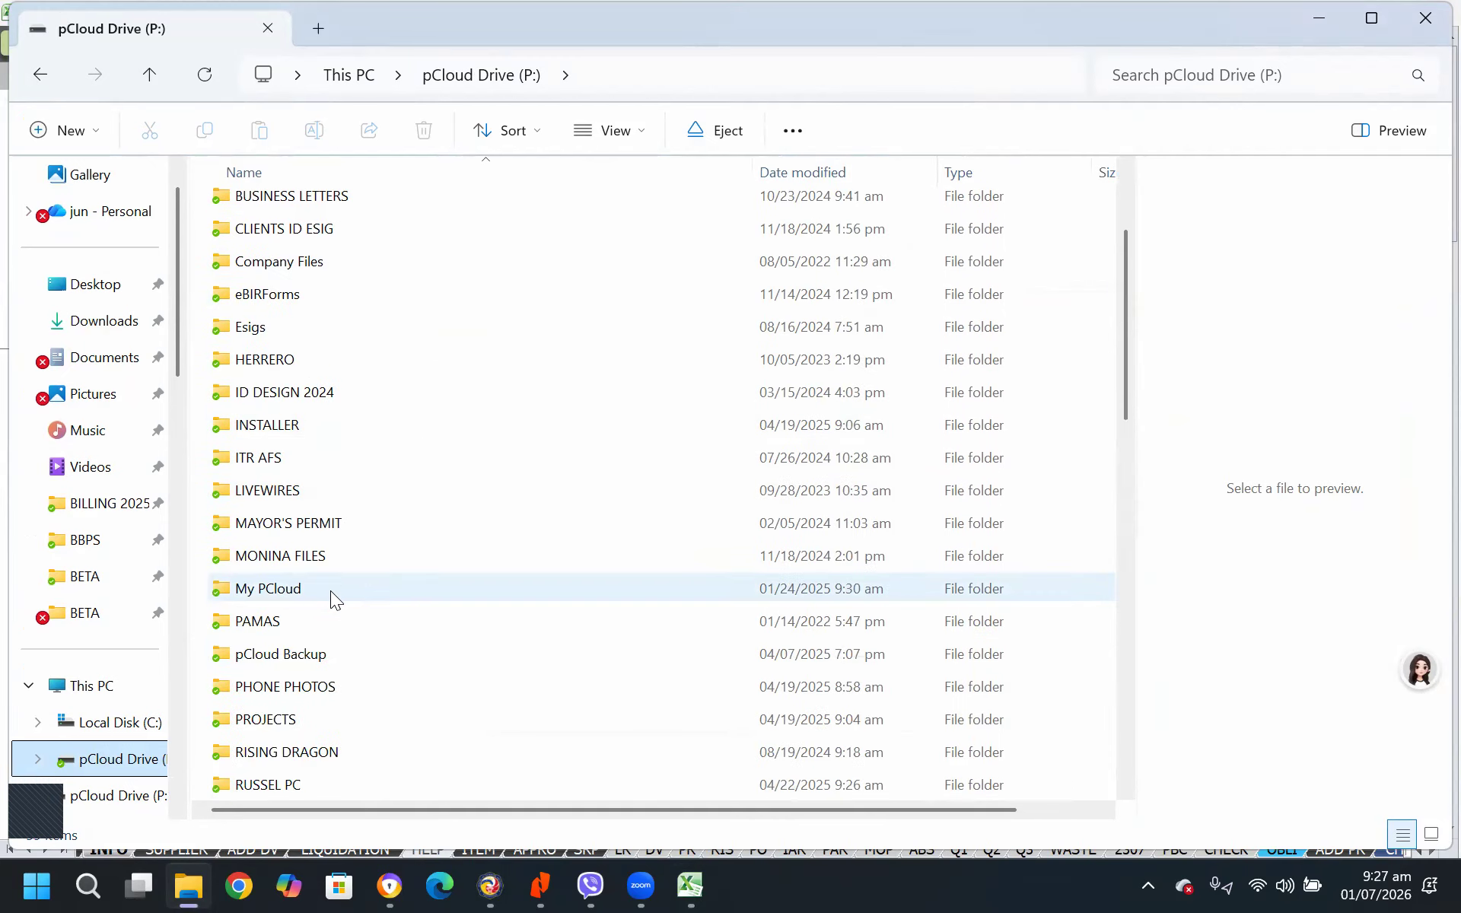
{"action": "double_click", "coordinate": [284, 593]}
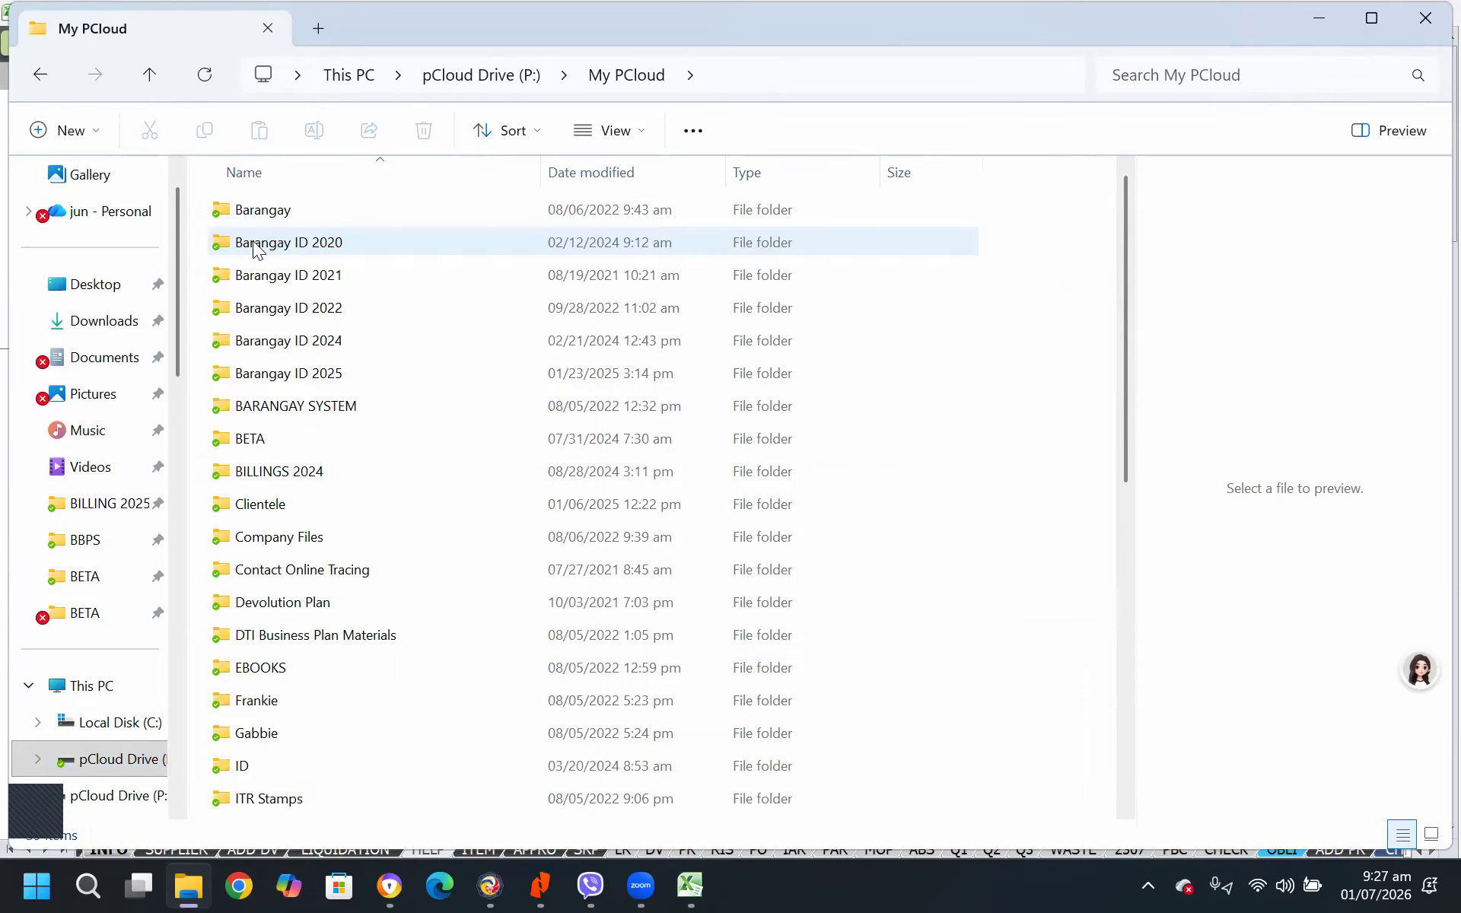
{"action": "double_click", "coordinate": [280, 208]}
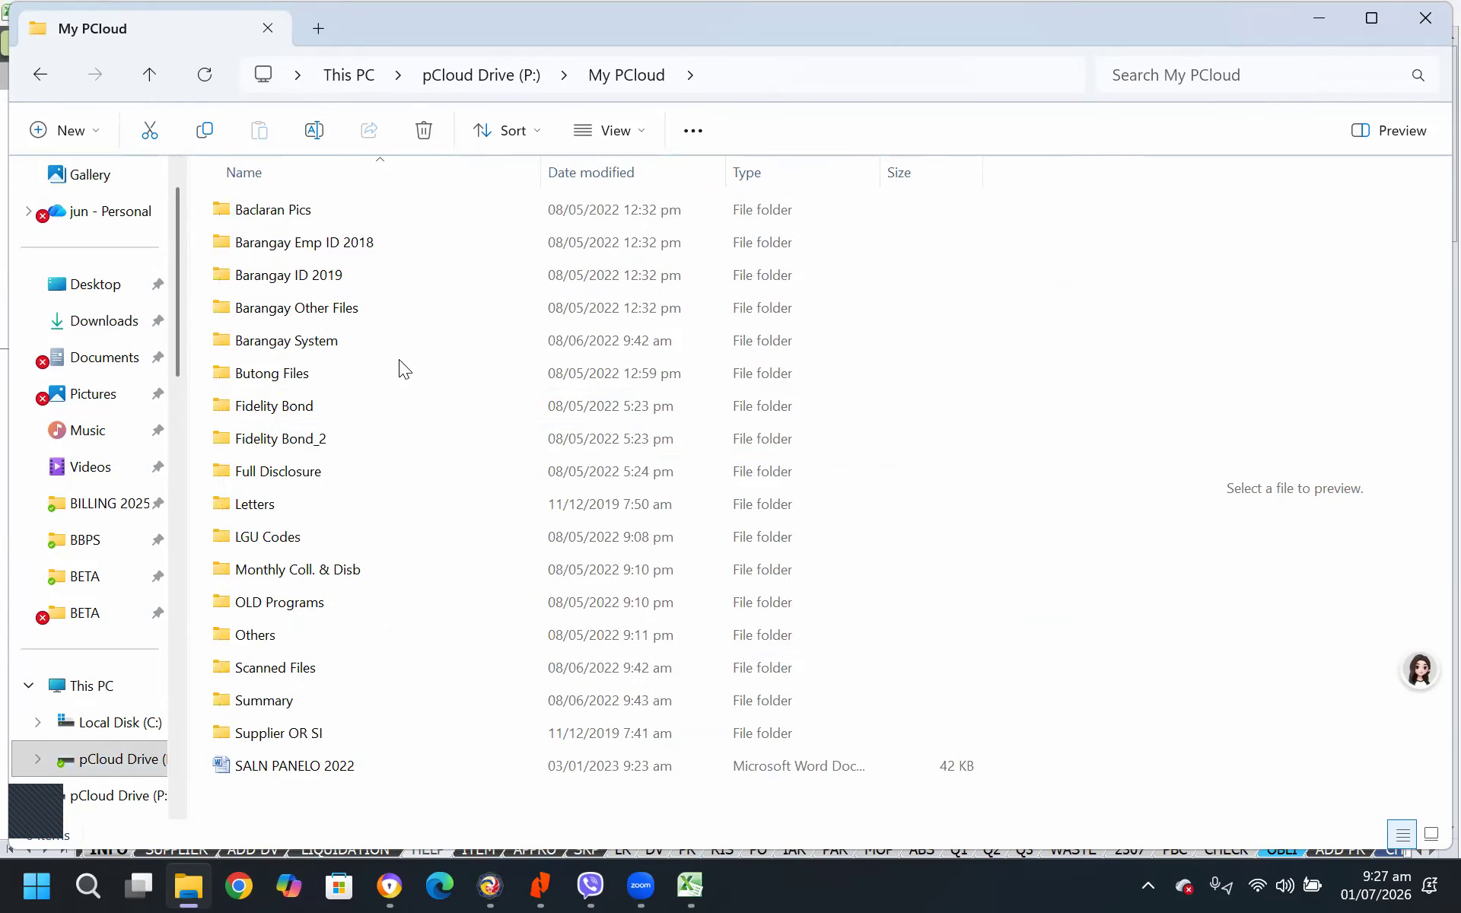
{"action": "double_click", "coordinate": [322, 339]}
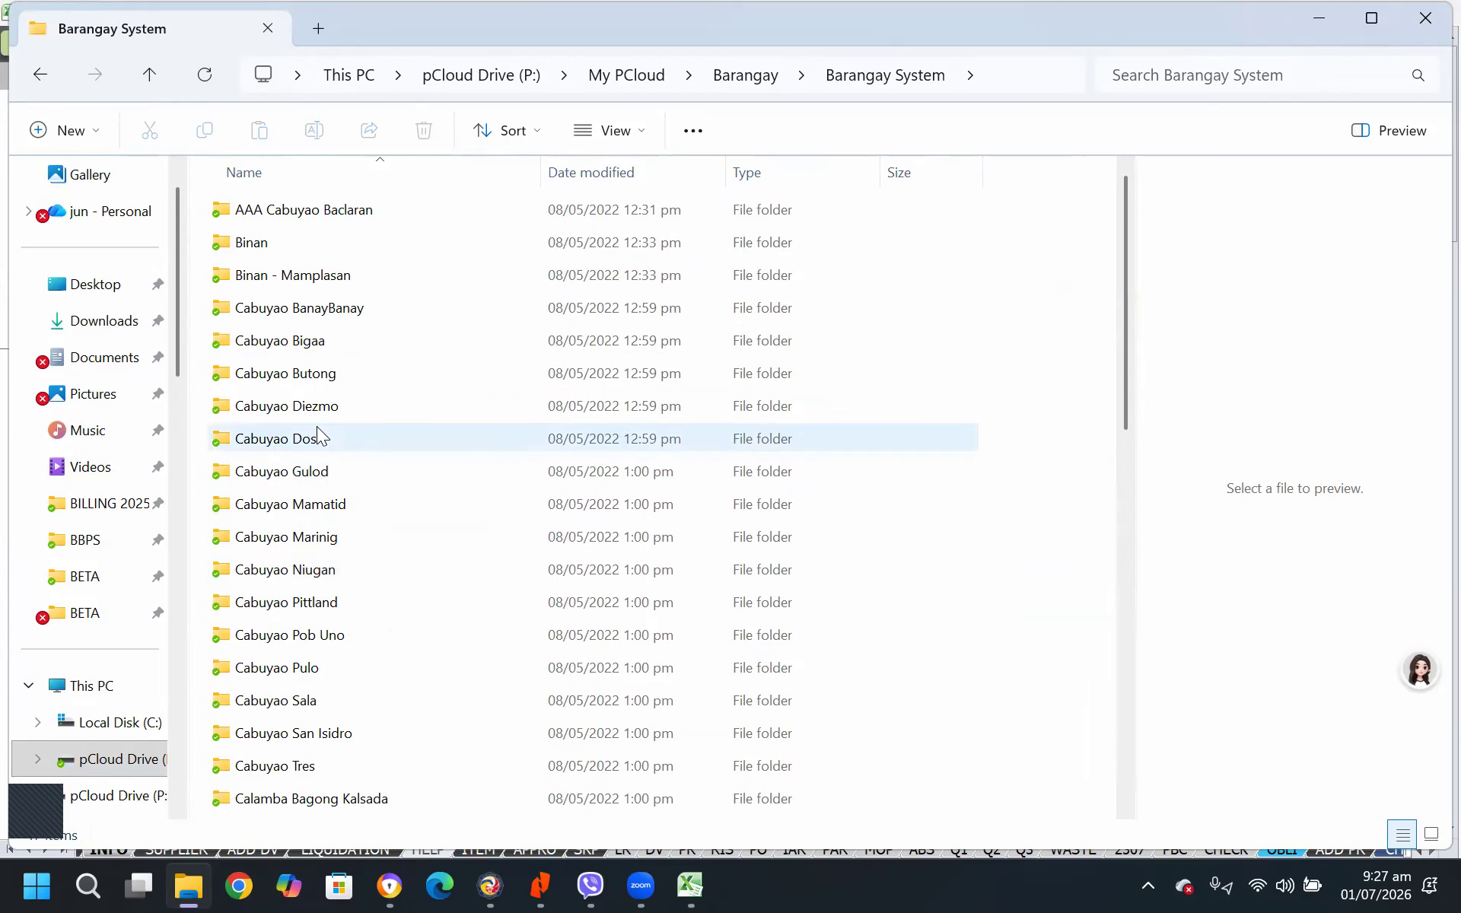
{"action": "double_click", "coordinate": [310, 408]}
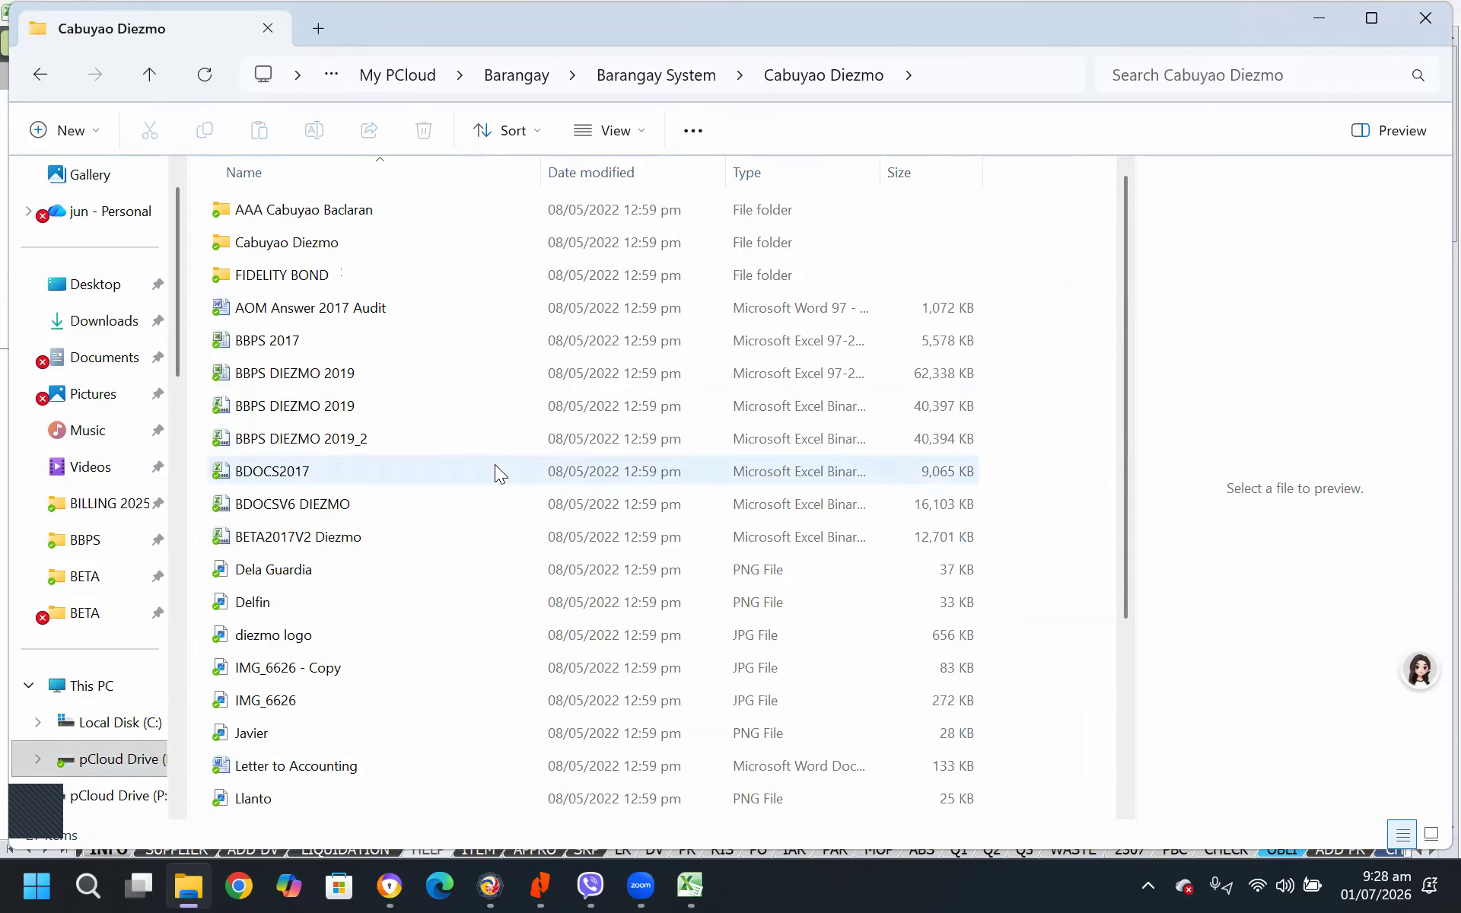
Preview the logo1, logo2 and nologo images in the Cabuyao Diezmo folder and check their file types
{"action": "scroll", "coordinate": [494, 464], "scroll_direction": "down", "scroll_amount": 3}
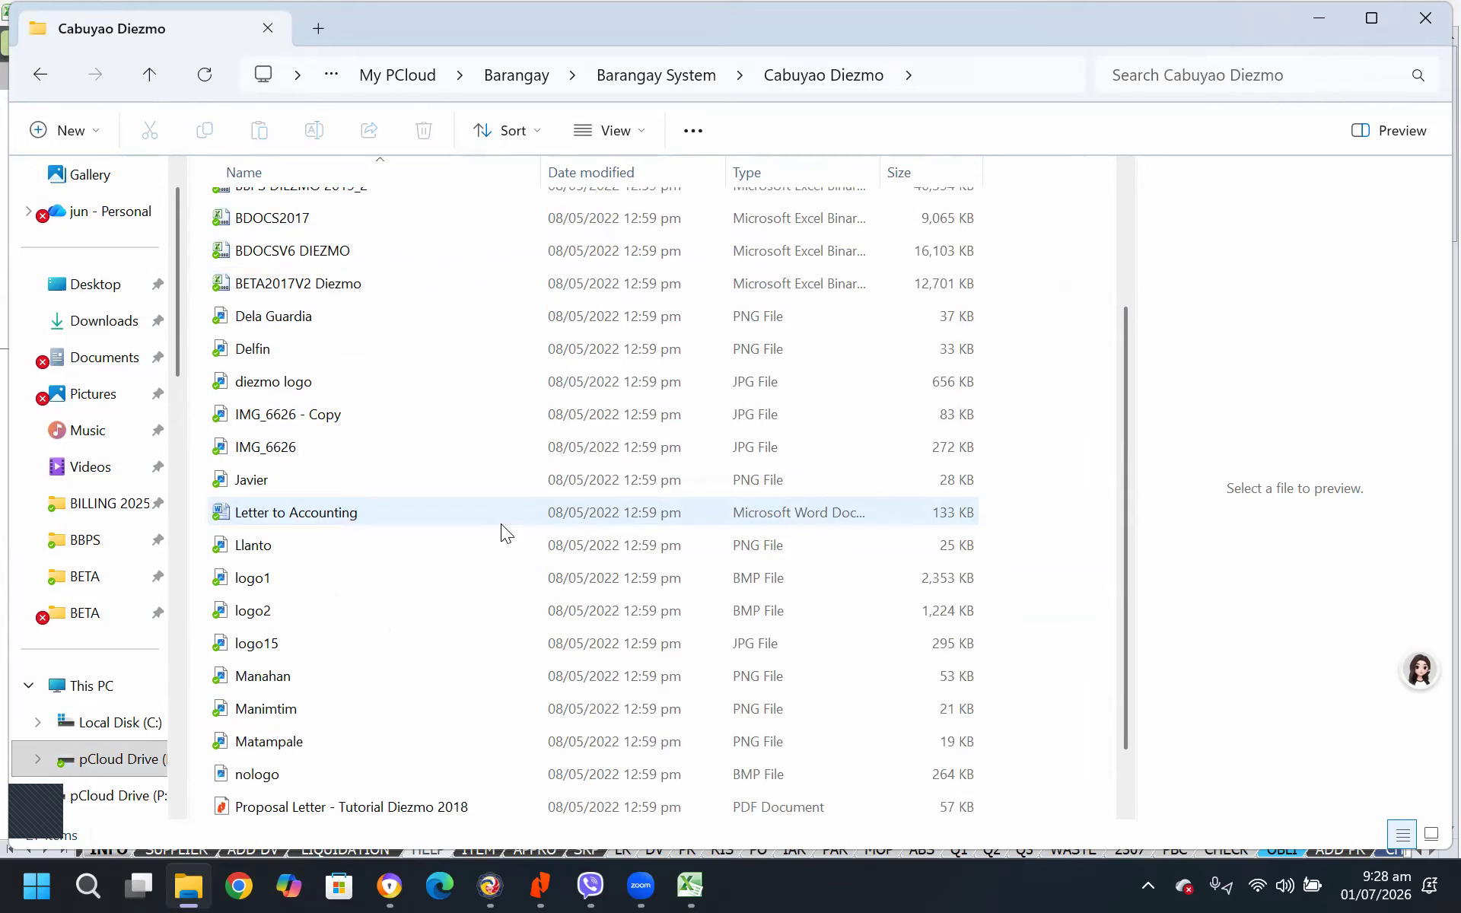
{"action": "left_click", "coordinate": [254, 592]}
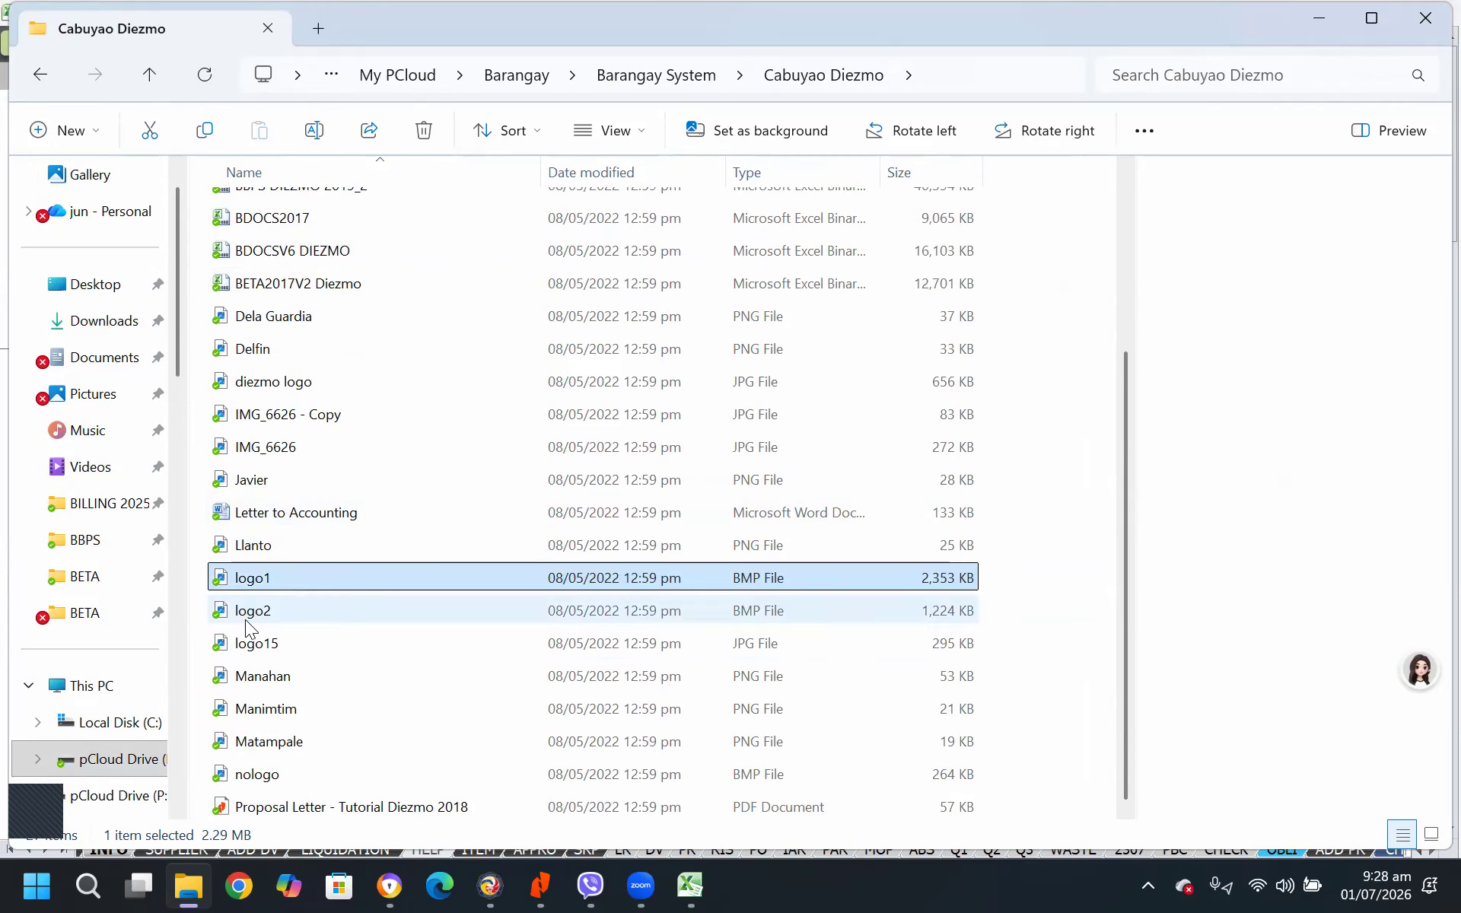
{"action": "left_click", "coordinate": [250, 623]}
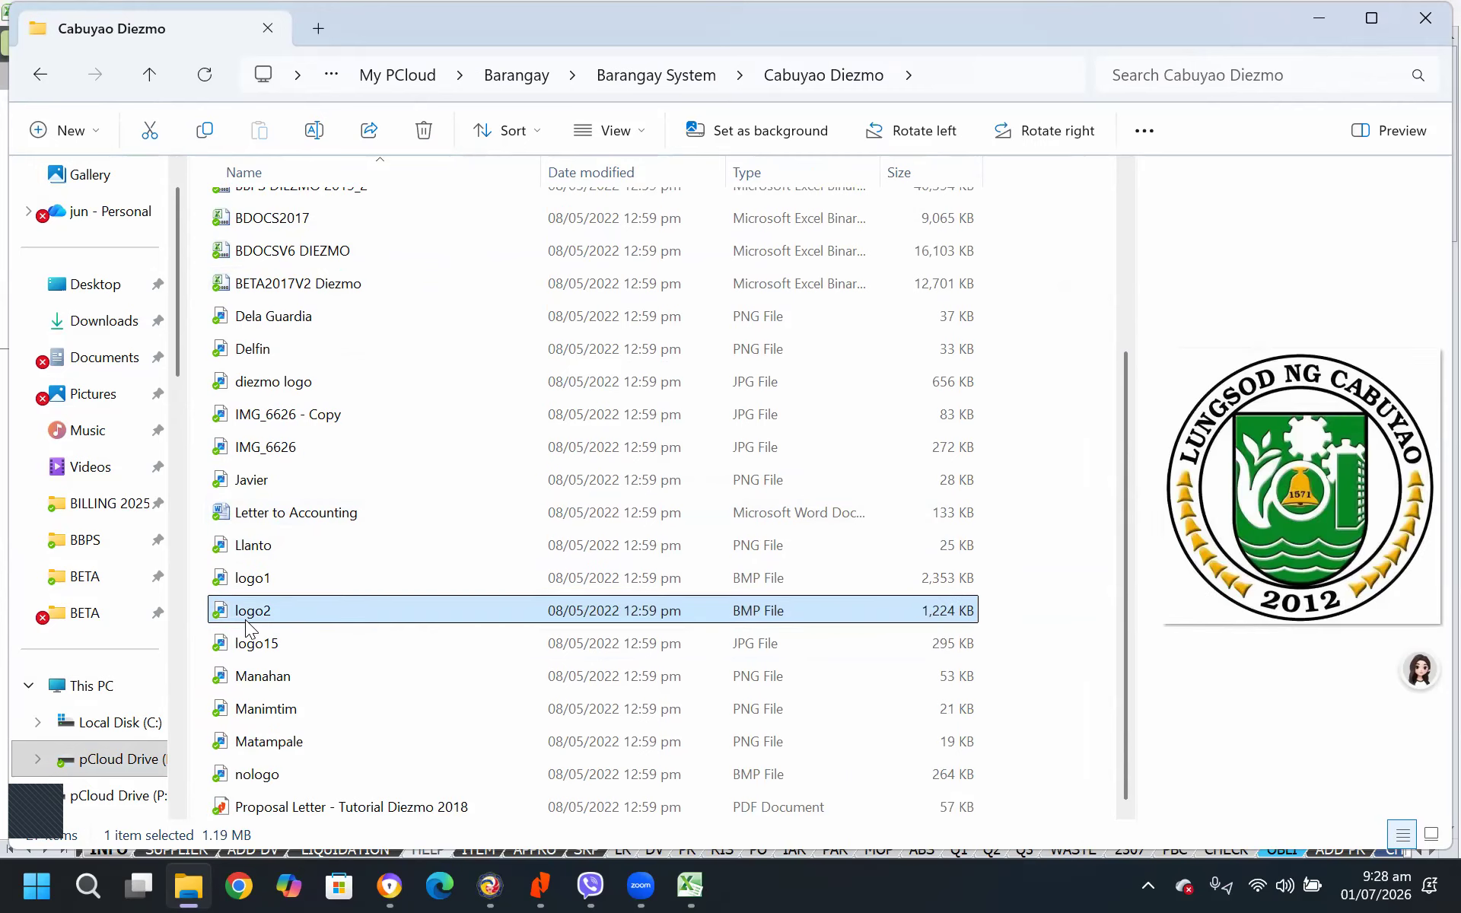
{"action": "left_click", "coordinate": [255, 780]}
{"action": "left_click", "coordinate": [257, 584]}
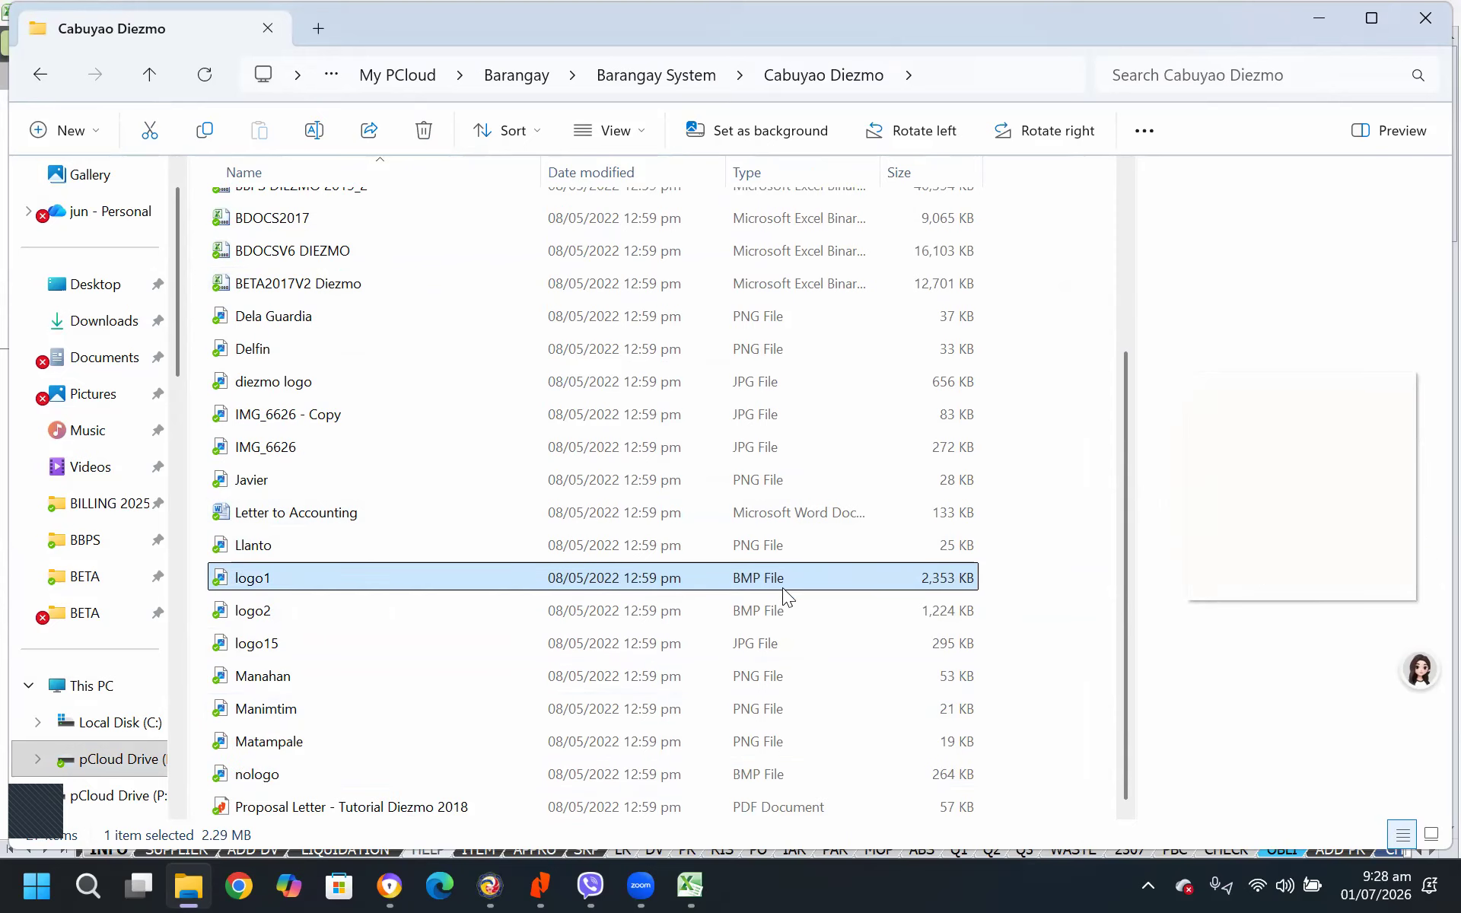
{"action": "left_click", "coordinate": [754, 613]}
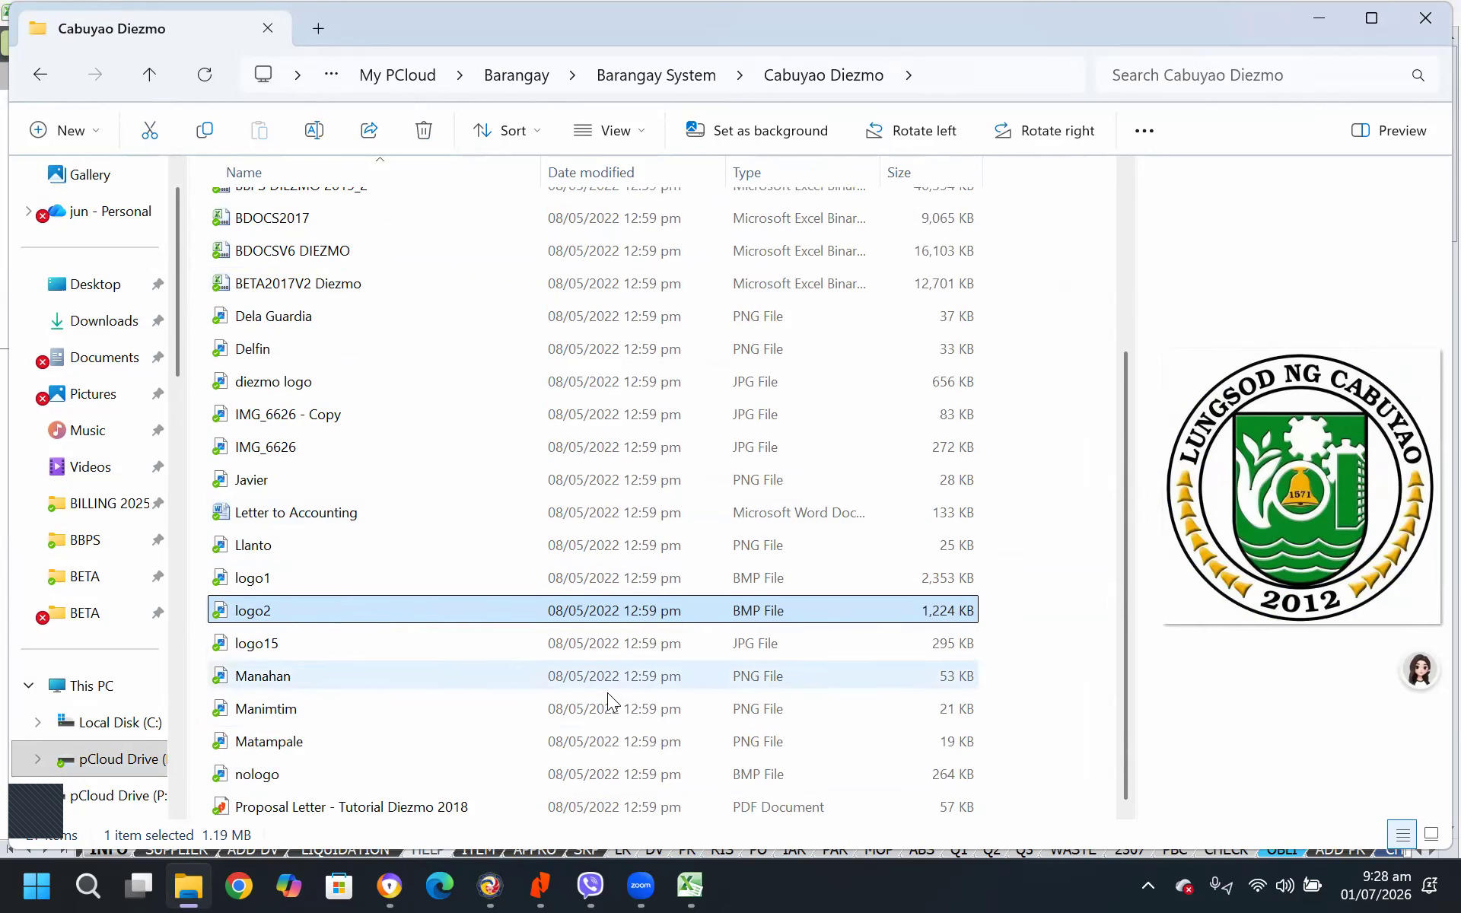
{"action": "left_click", "coordinate": [755, 776]}
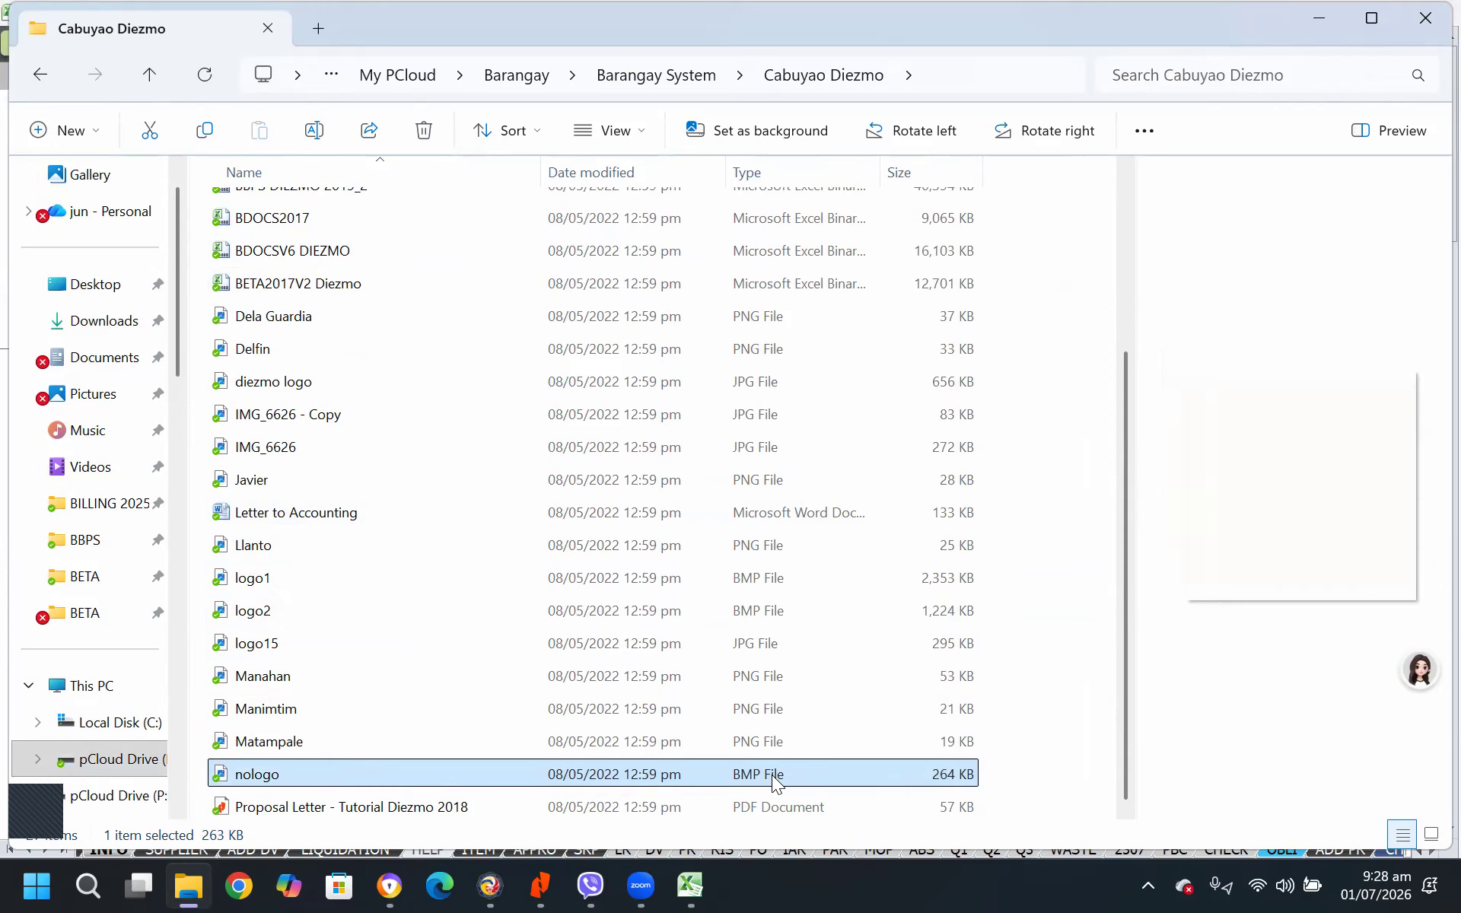
{"action": "left_click", "coordinate": [257, 586]}
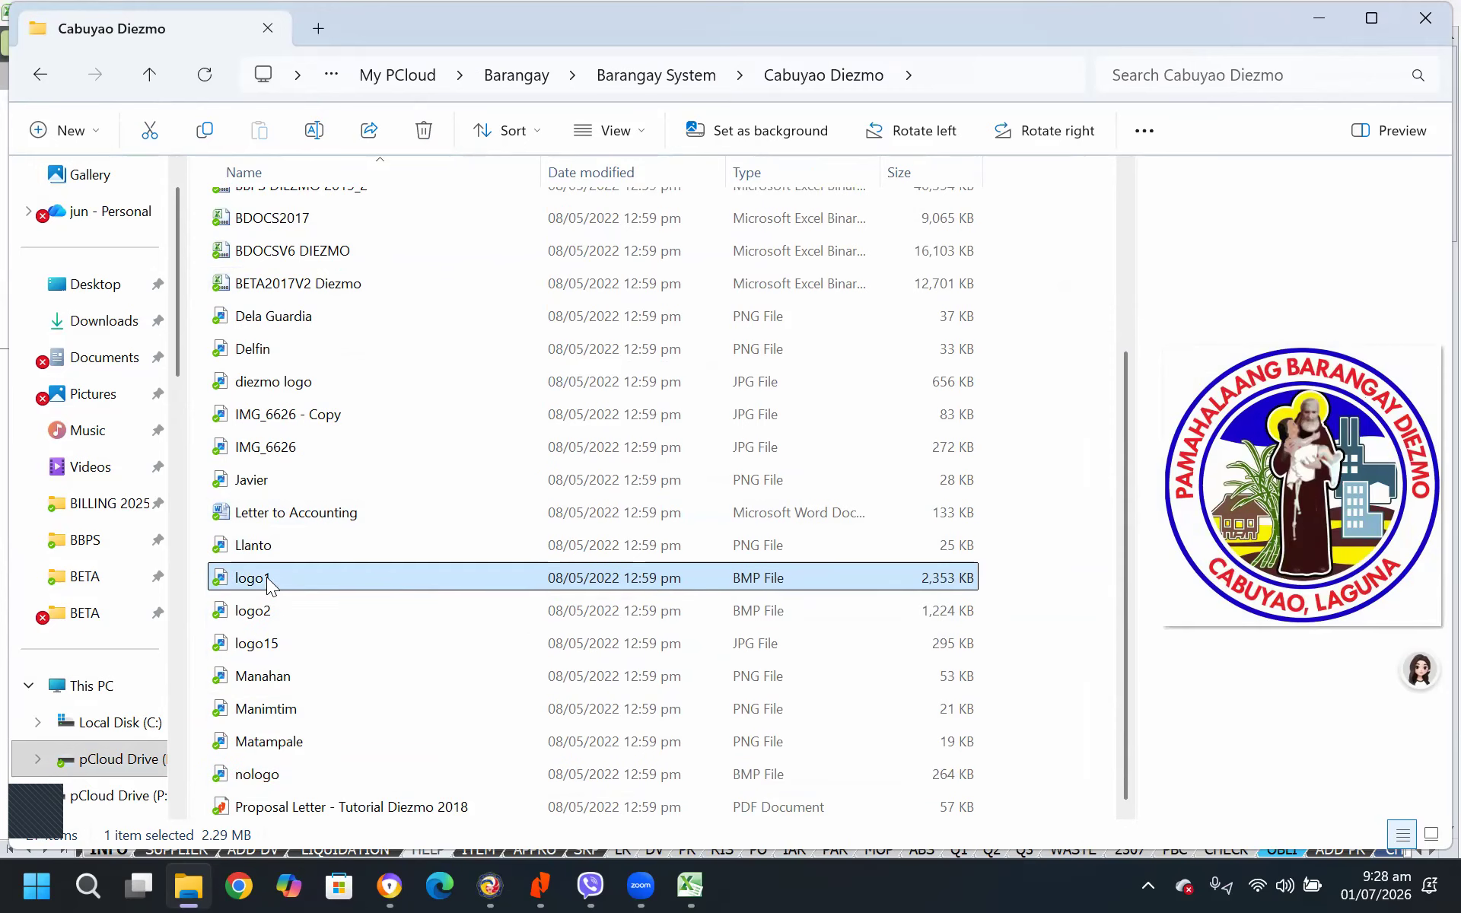
Copy the full folder location from the properties of the logo1 bitmap and close them without changes
{"action": "right_click", "coordinate": [273, 575]}
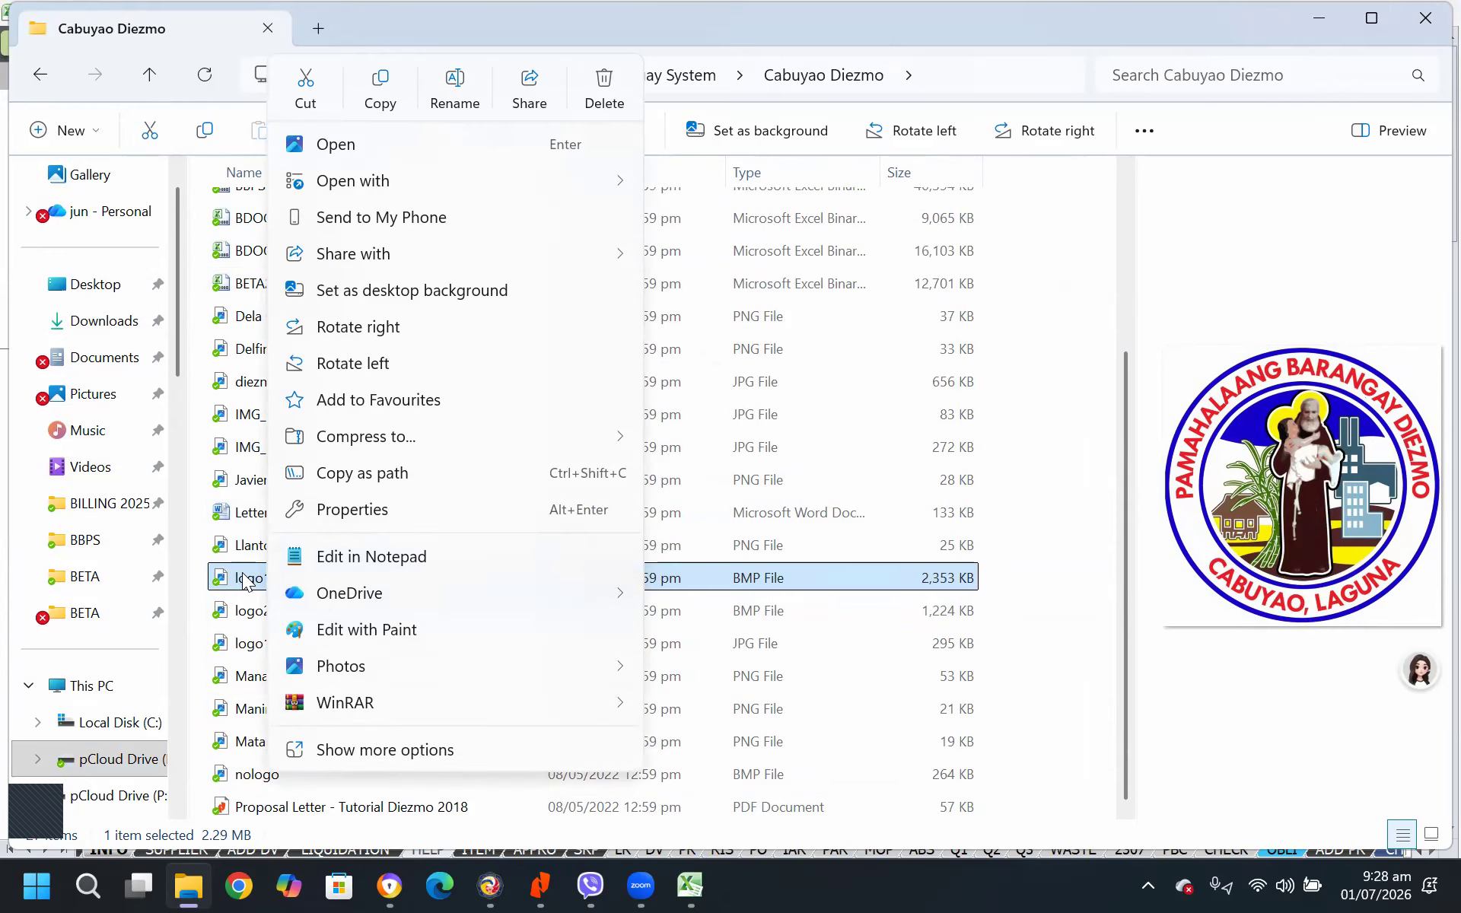
{"action": "left_click", "coordinate": [843, 531]}
{"action": "left_click", "coordinate": [301, 578]}
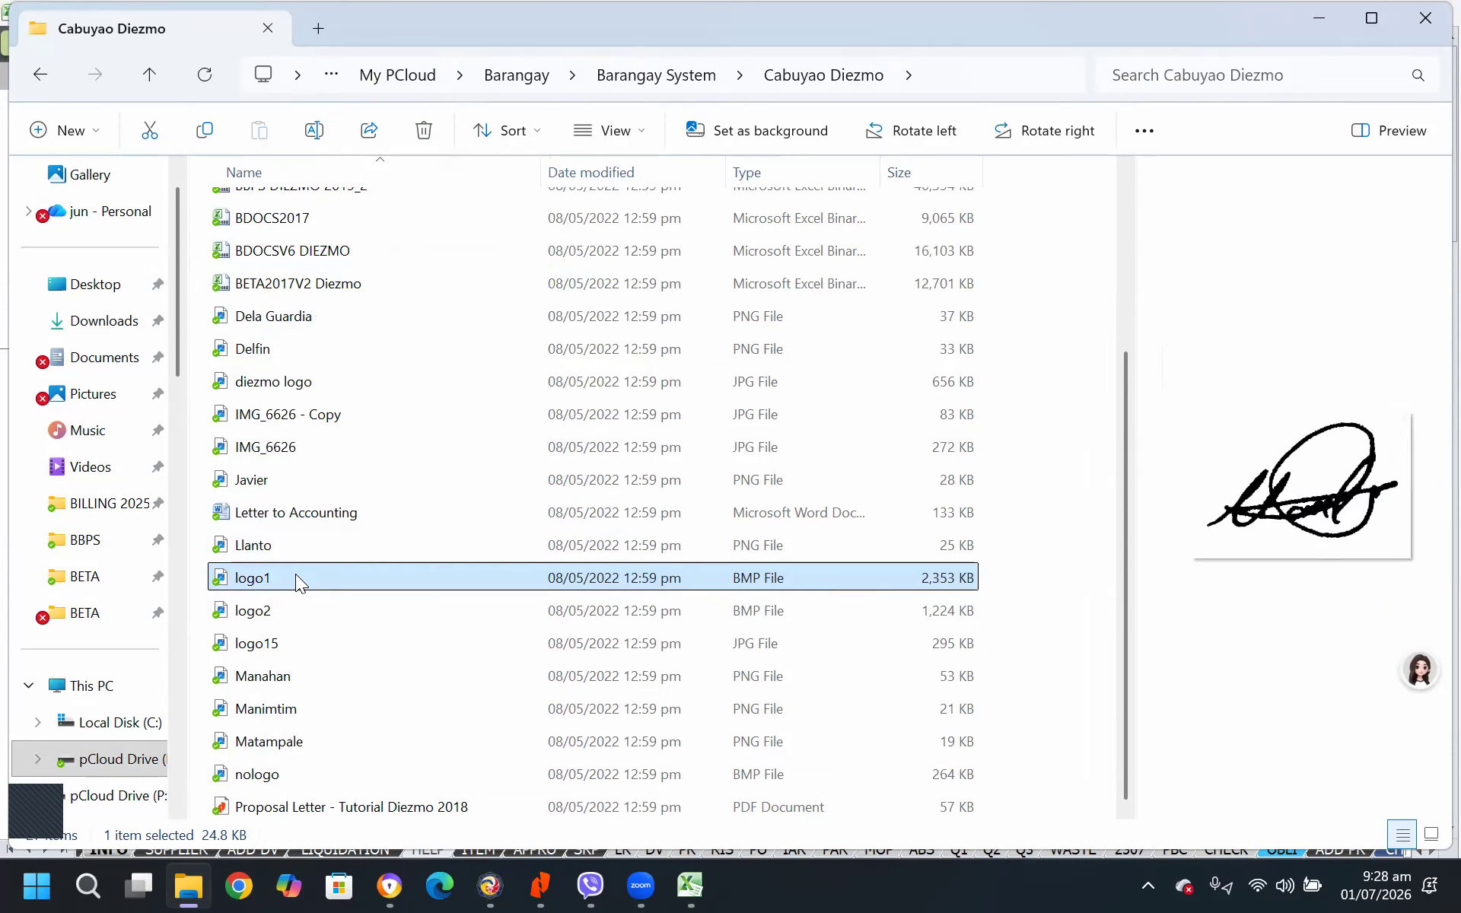
{"action": "right_click", "coordinate": [300, 576]}
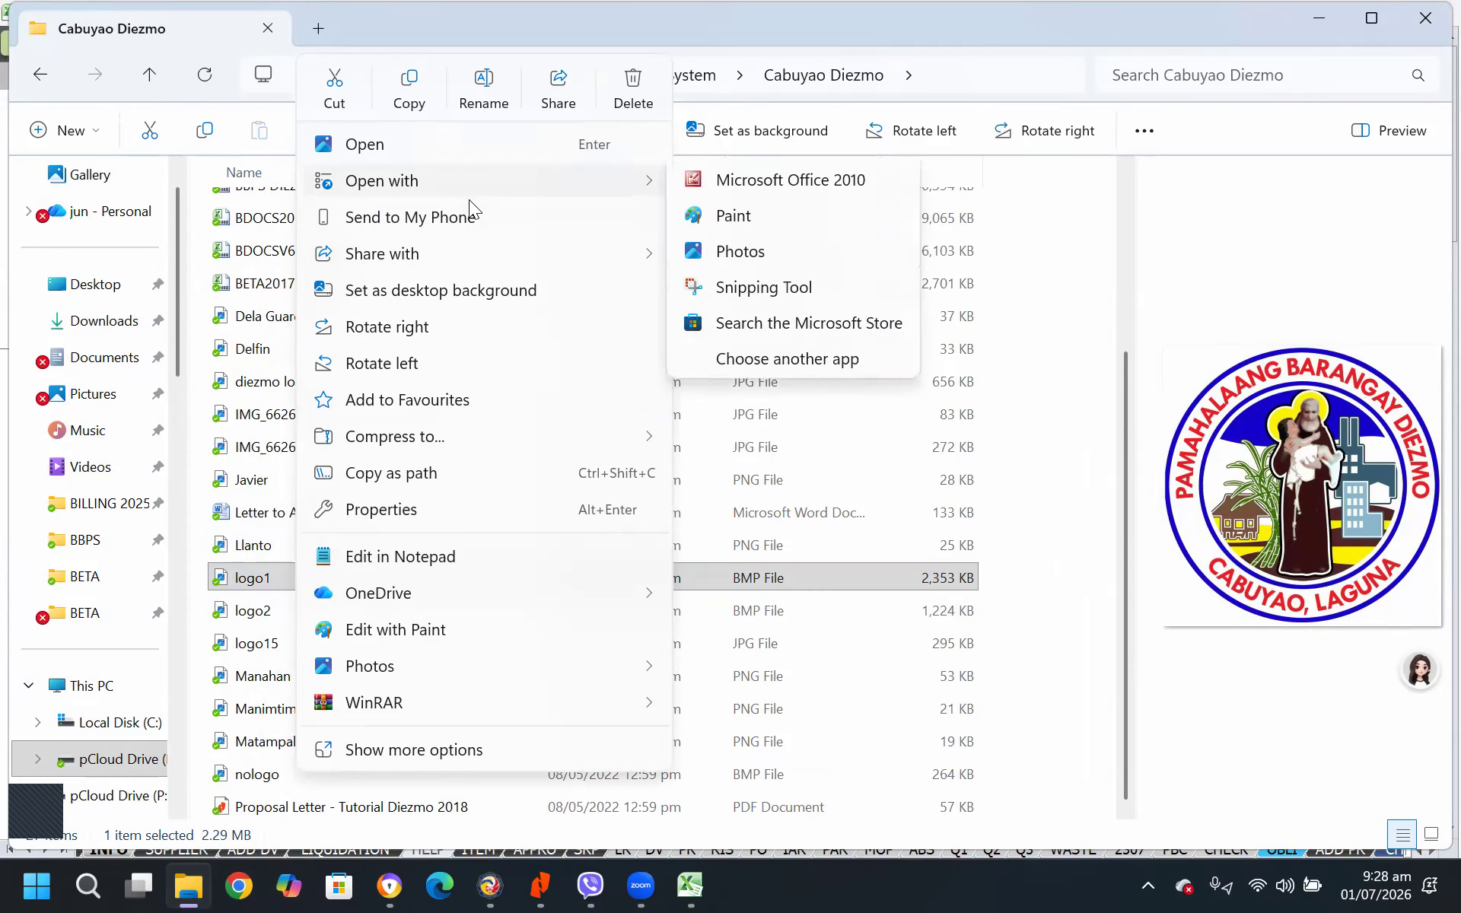
{"action": "left_click", "coordinate": [380, 753]}
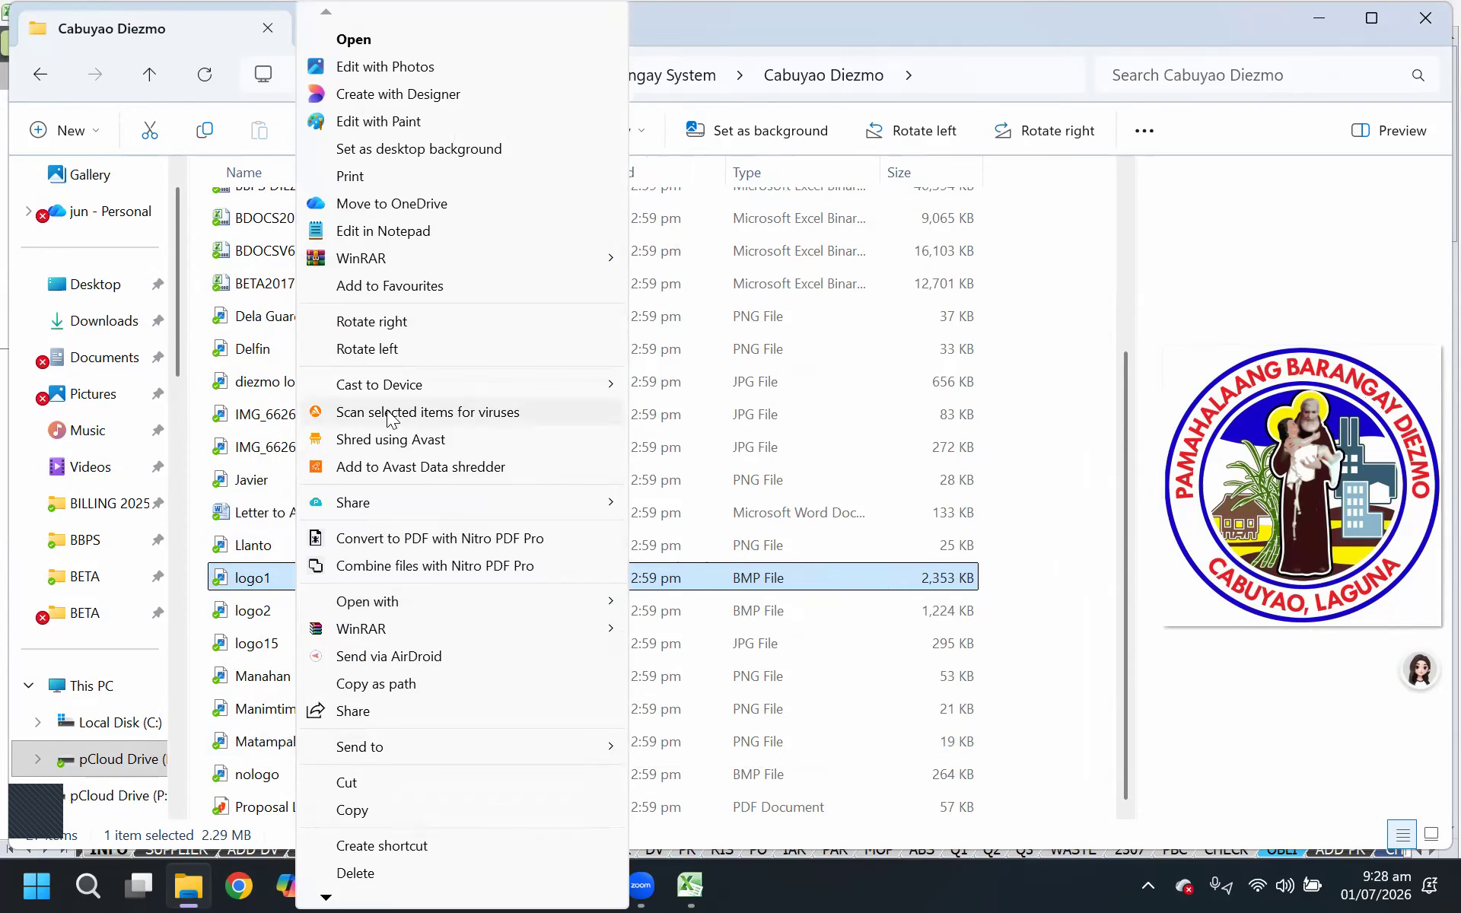
{"action": "mouse_move", "coordinate": [327, 891]}
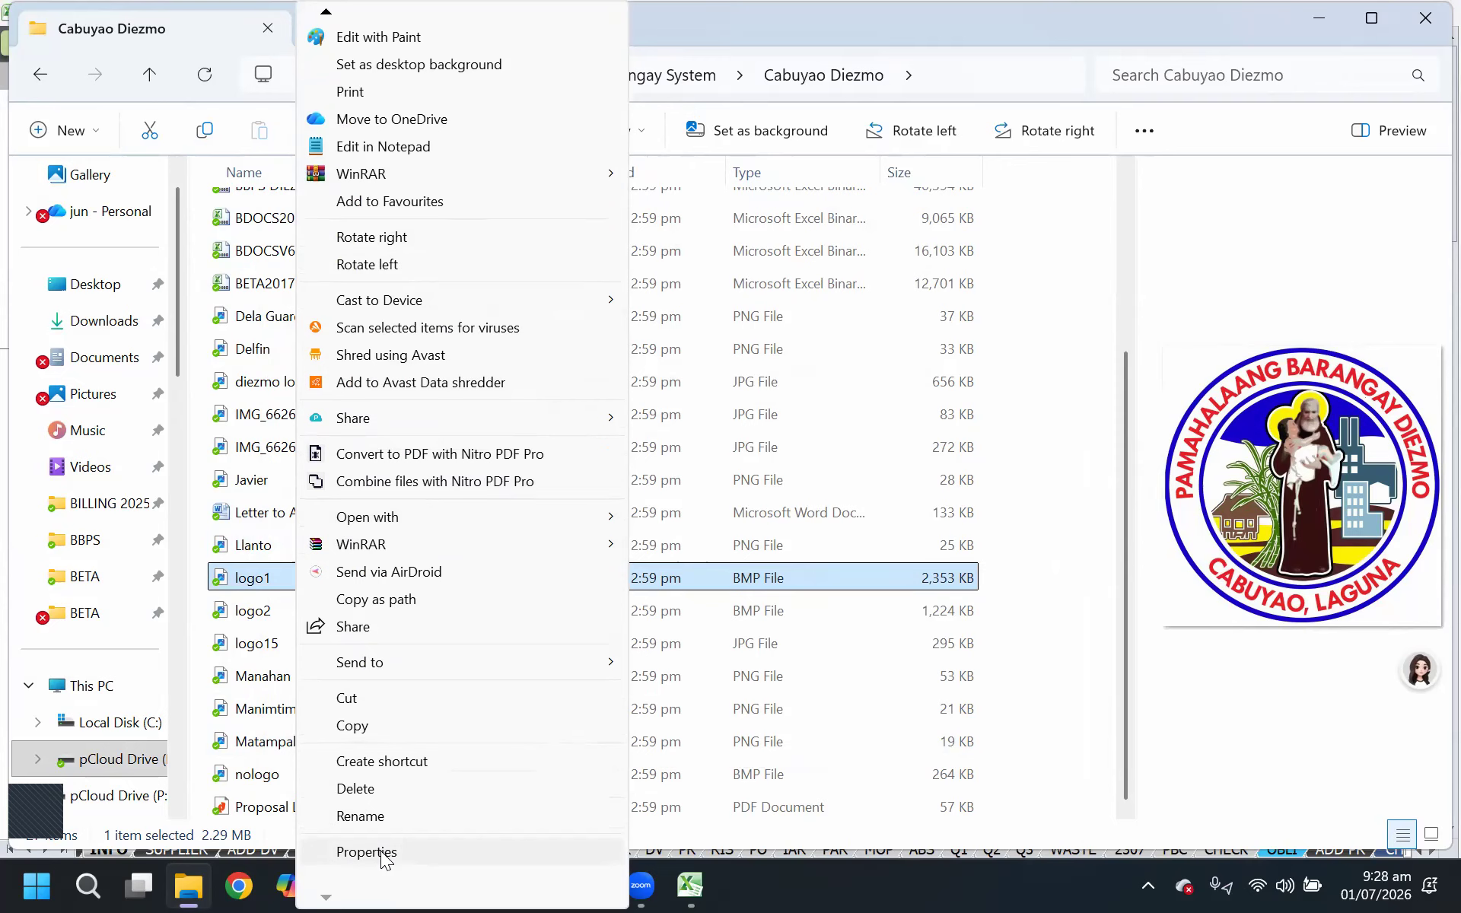
{"action": "left_click", "coordinate": [380, 852]}
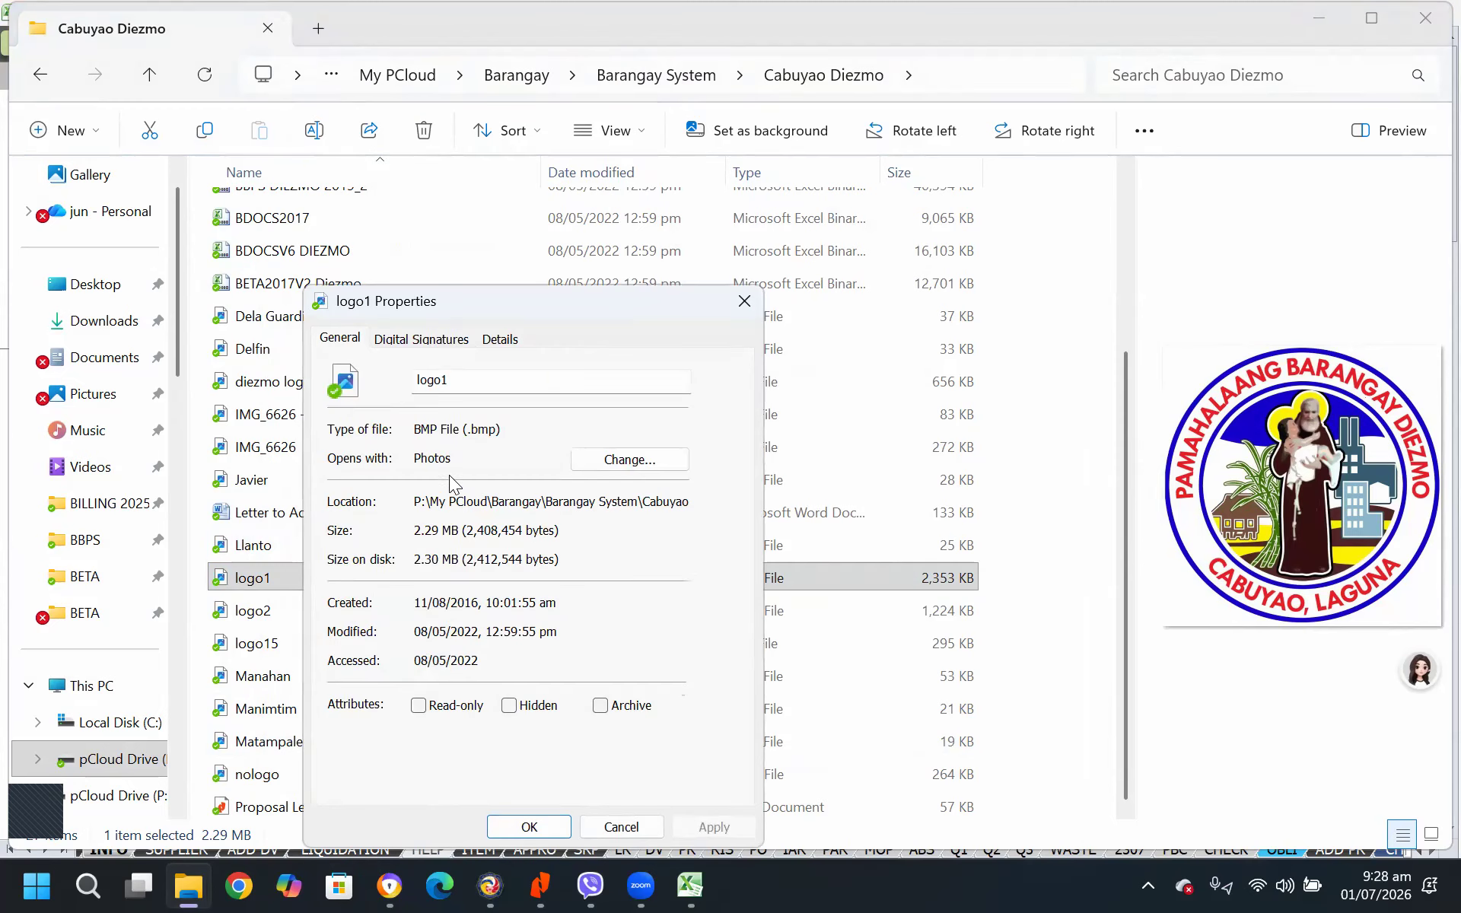
{"action": "left_click_drag", "start_coordinate": [416, 496], "coordinate": [804, 517]}
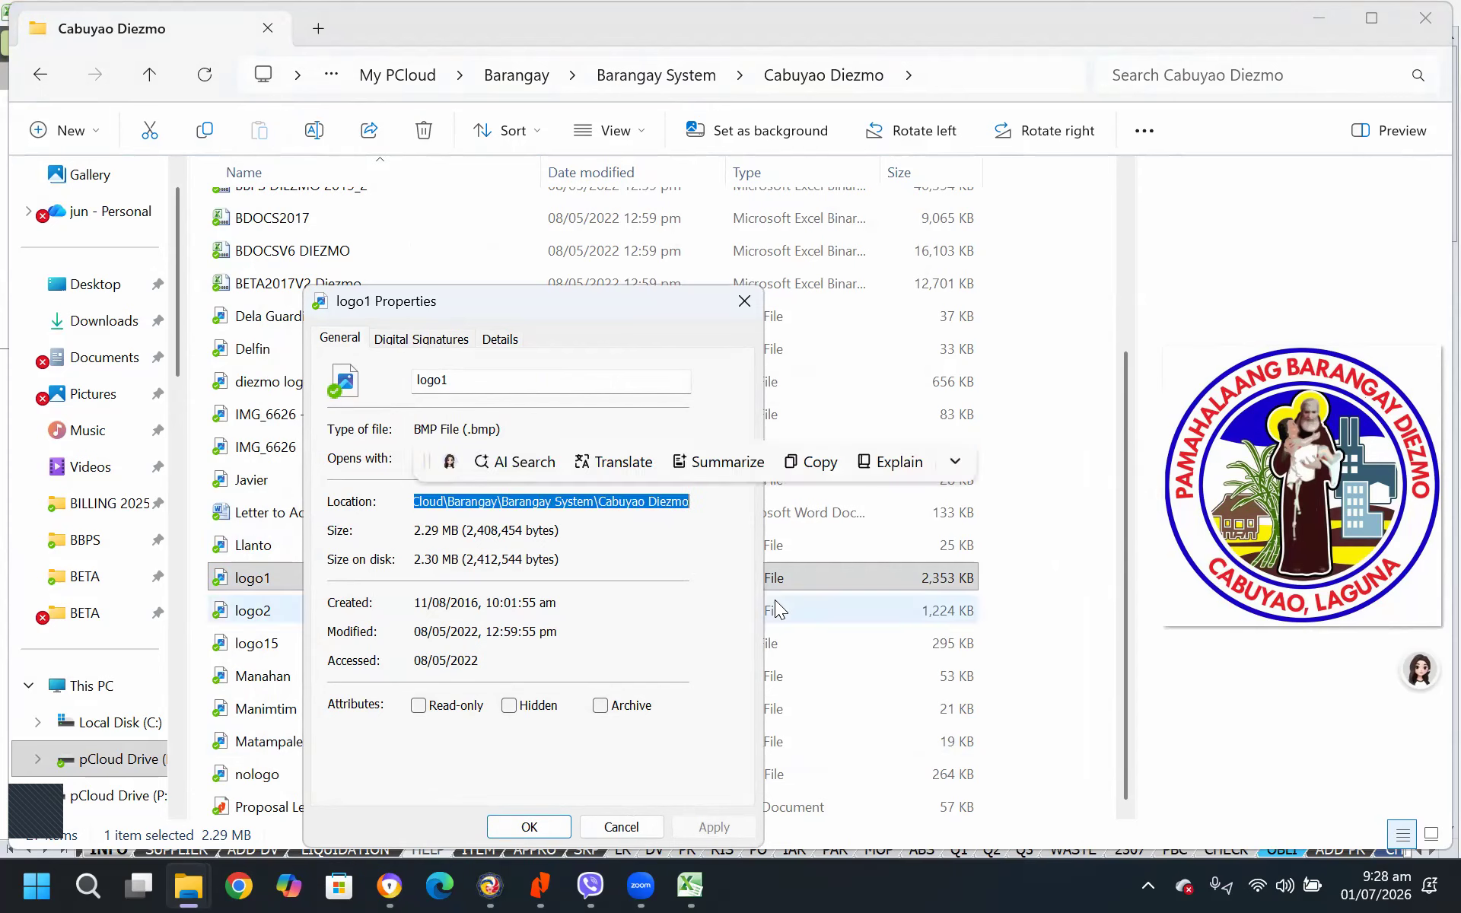
{"action": "left_click", "coordinate": [818, 463]}
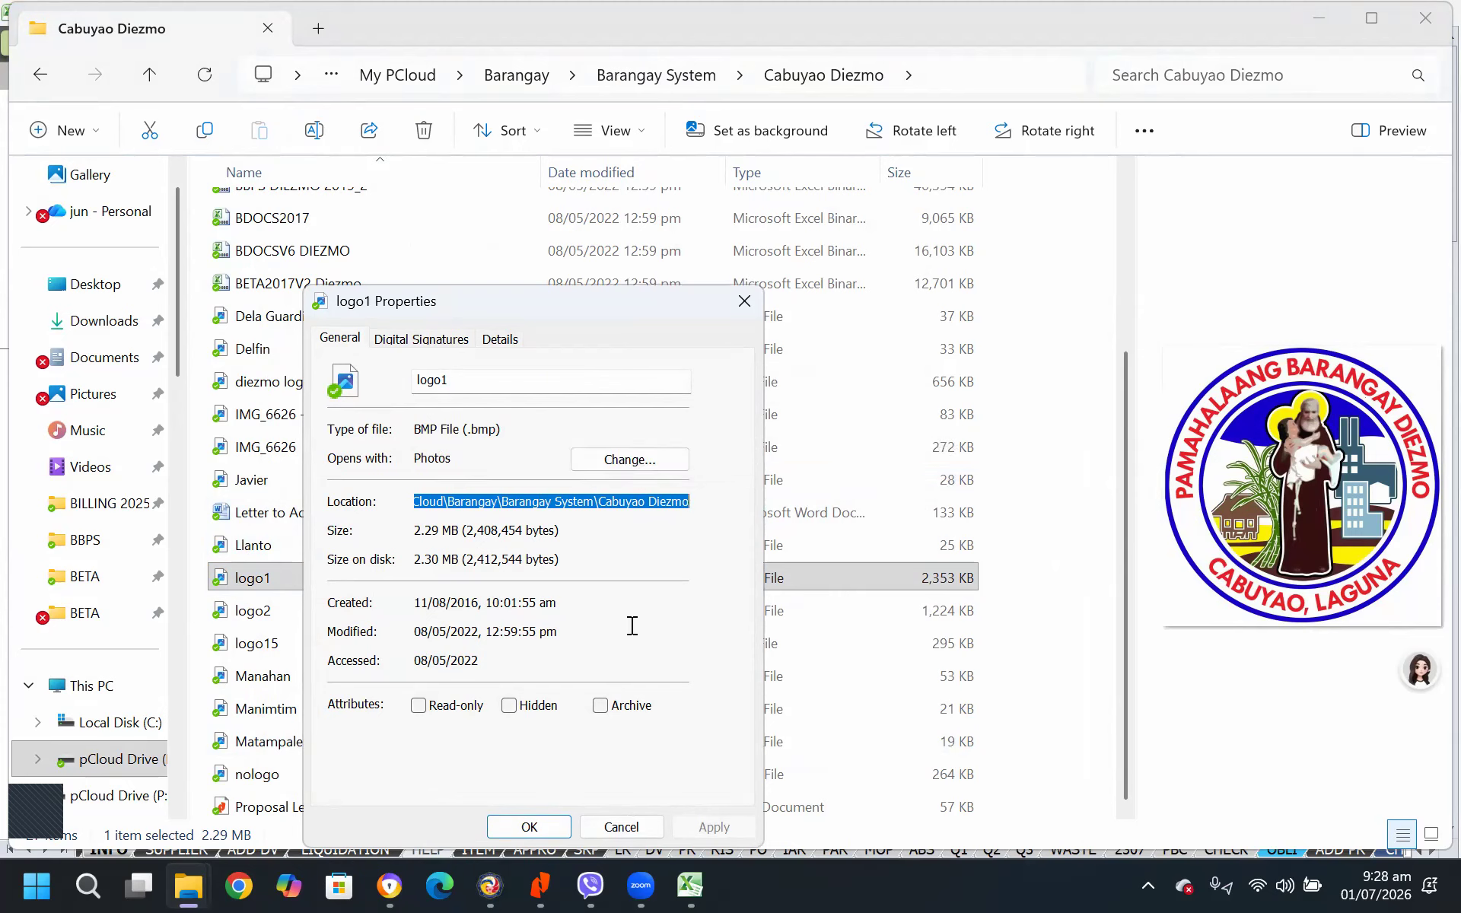
{"action": "left_click", "coordinate": [622, 827]}
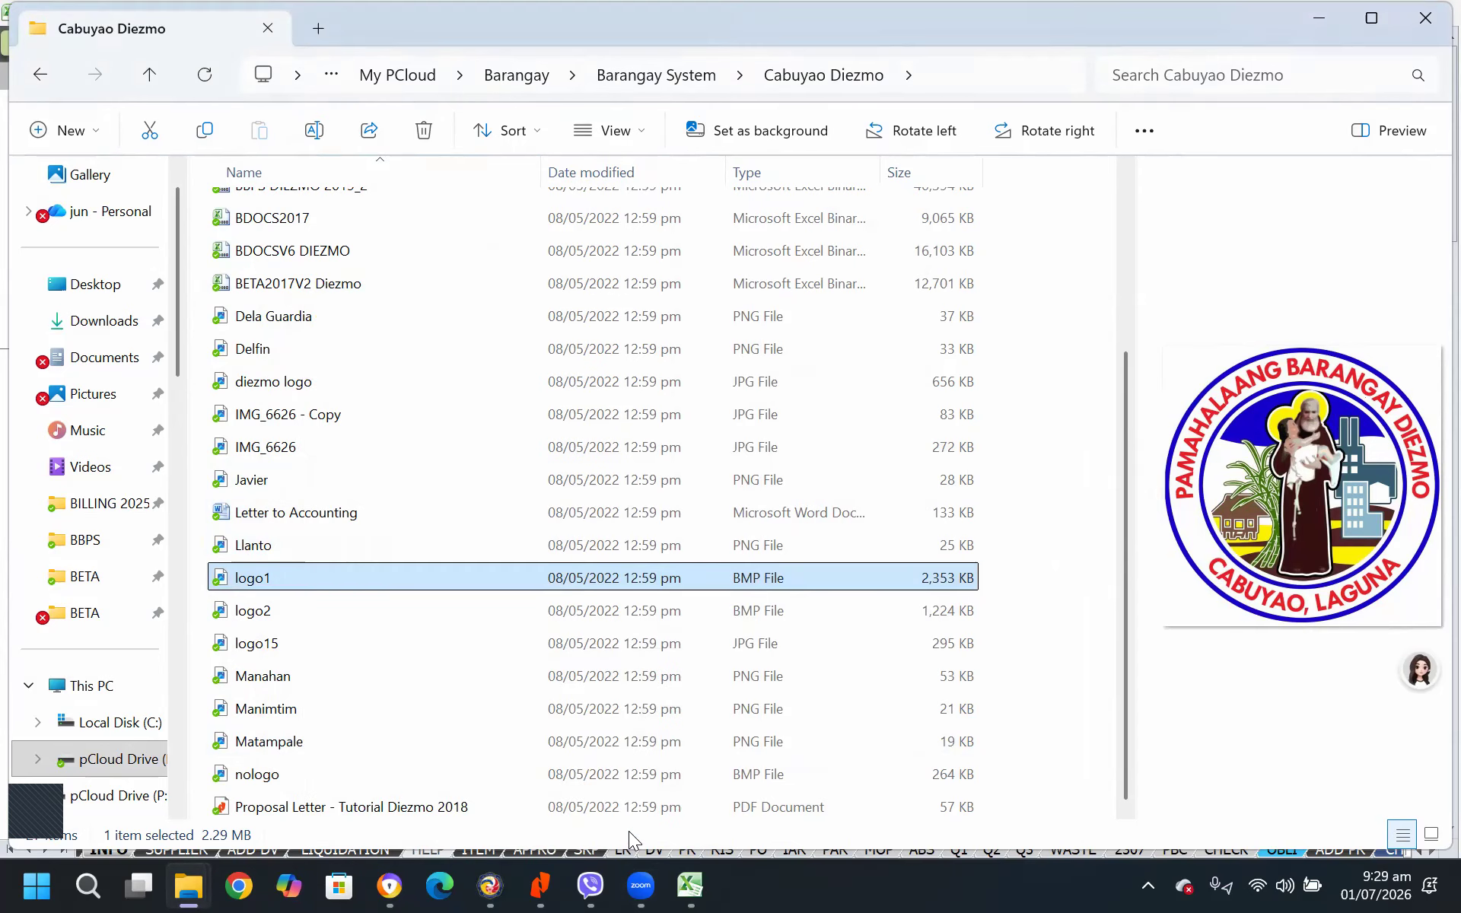
Switch back to Excel and replace the logo path file with P:\My PCloud\Barangay\Barangay System\Cabuyao Diezmo
{"action": "mouse_move", "coordinate": [694, 884]}
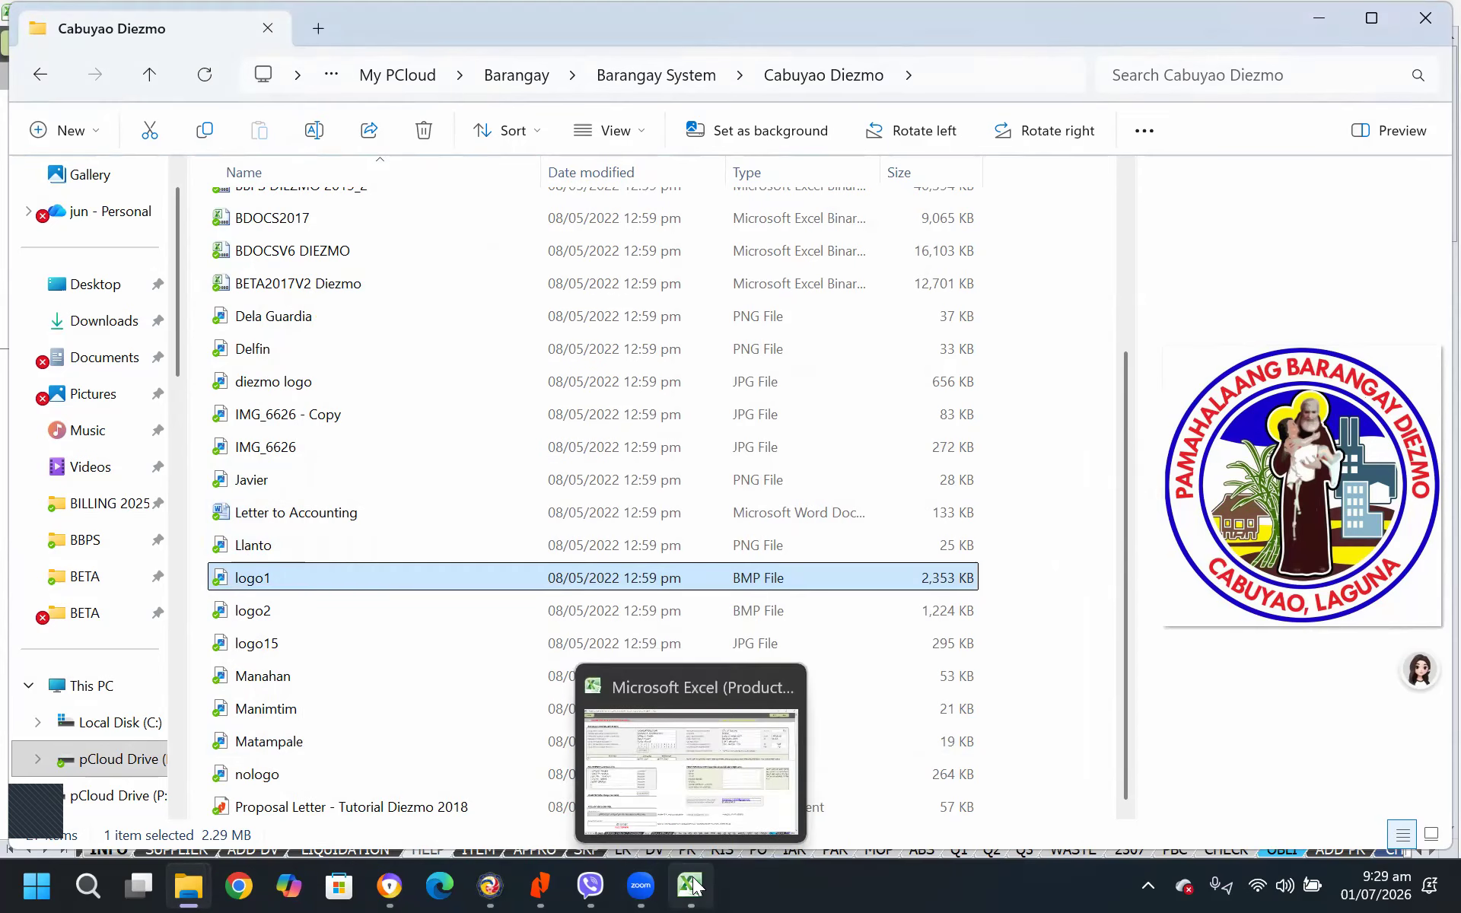
{"action": "left_click", "coordinate": [709, 805]}
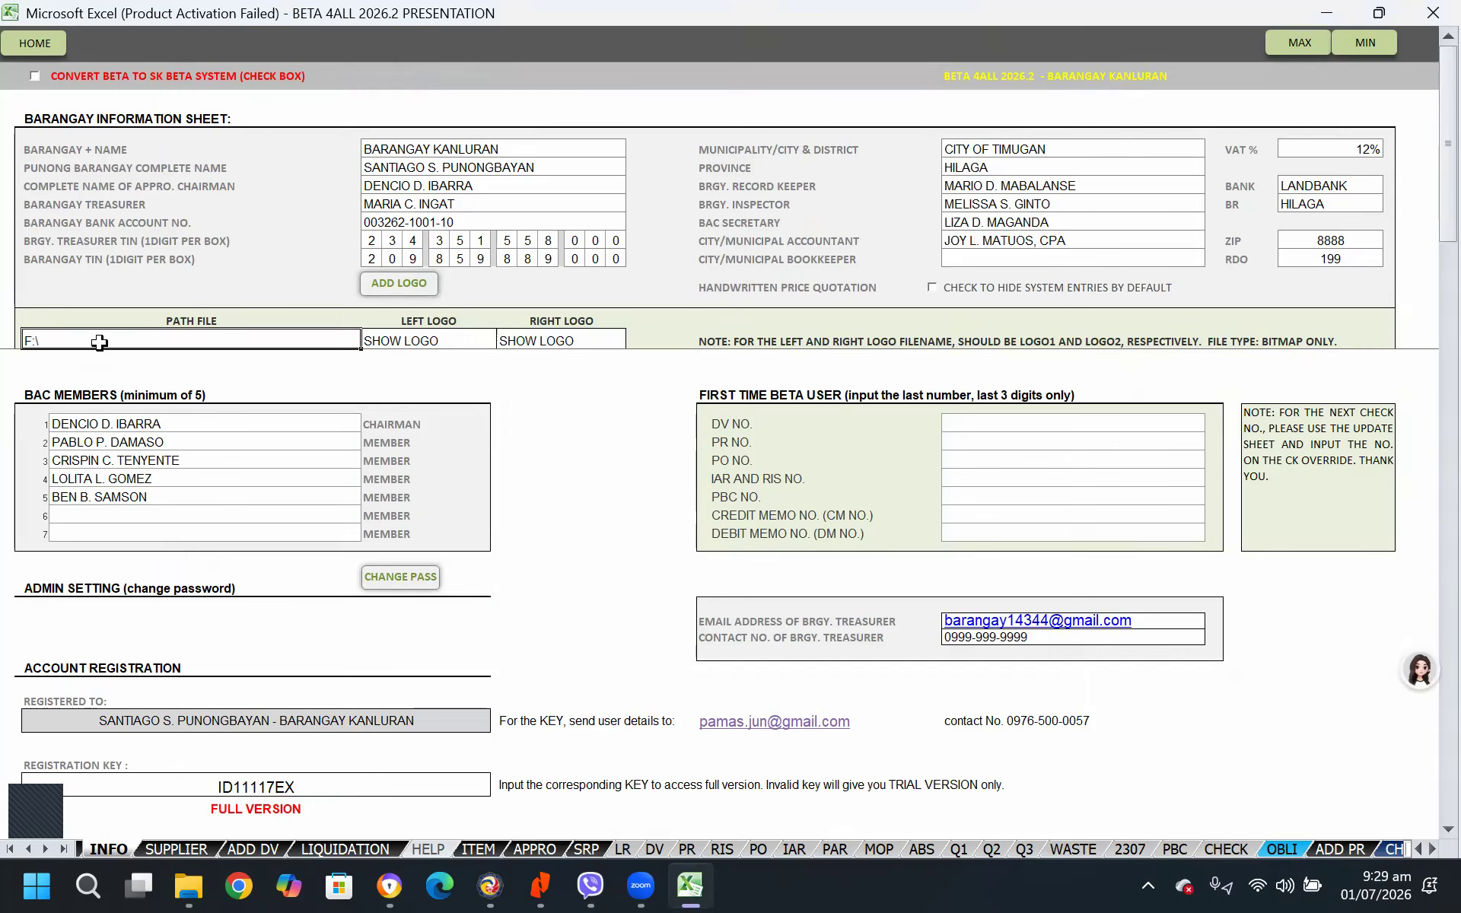
{"action": "key", "text": "Escape"}
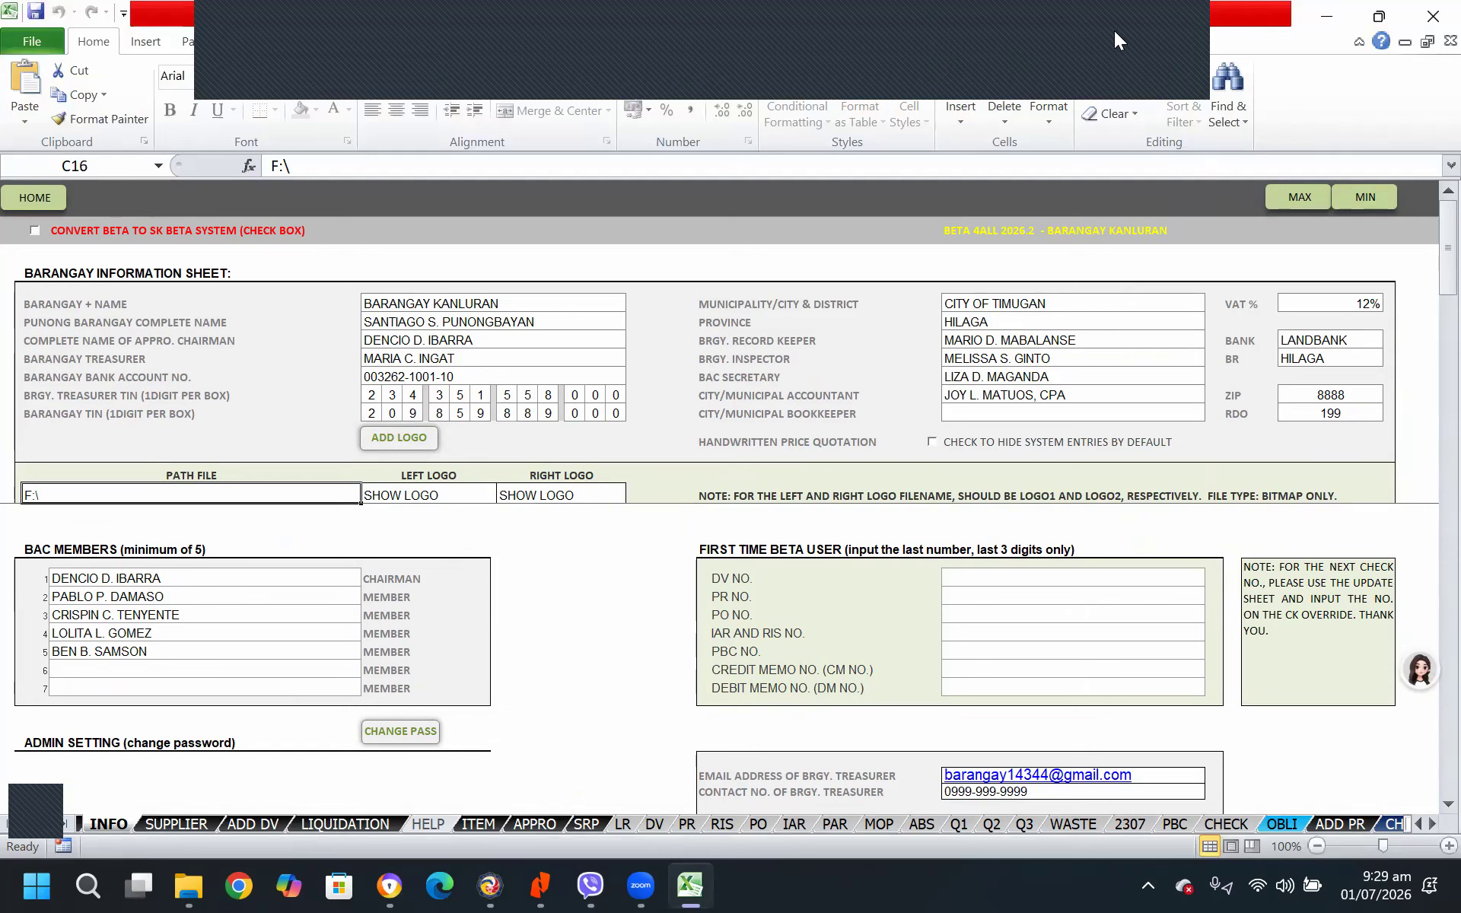
{"action": "left_click", "coordinate": [307, 165]}
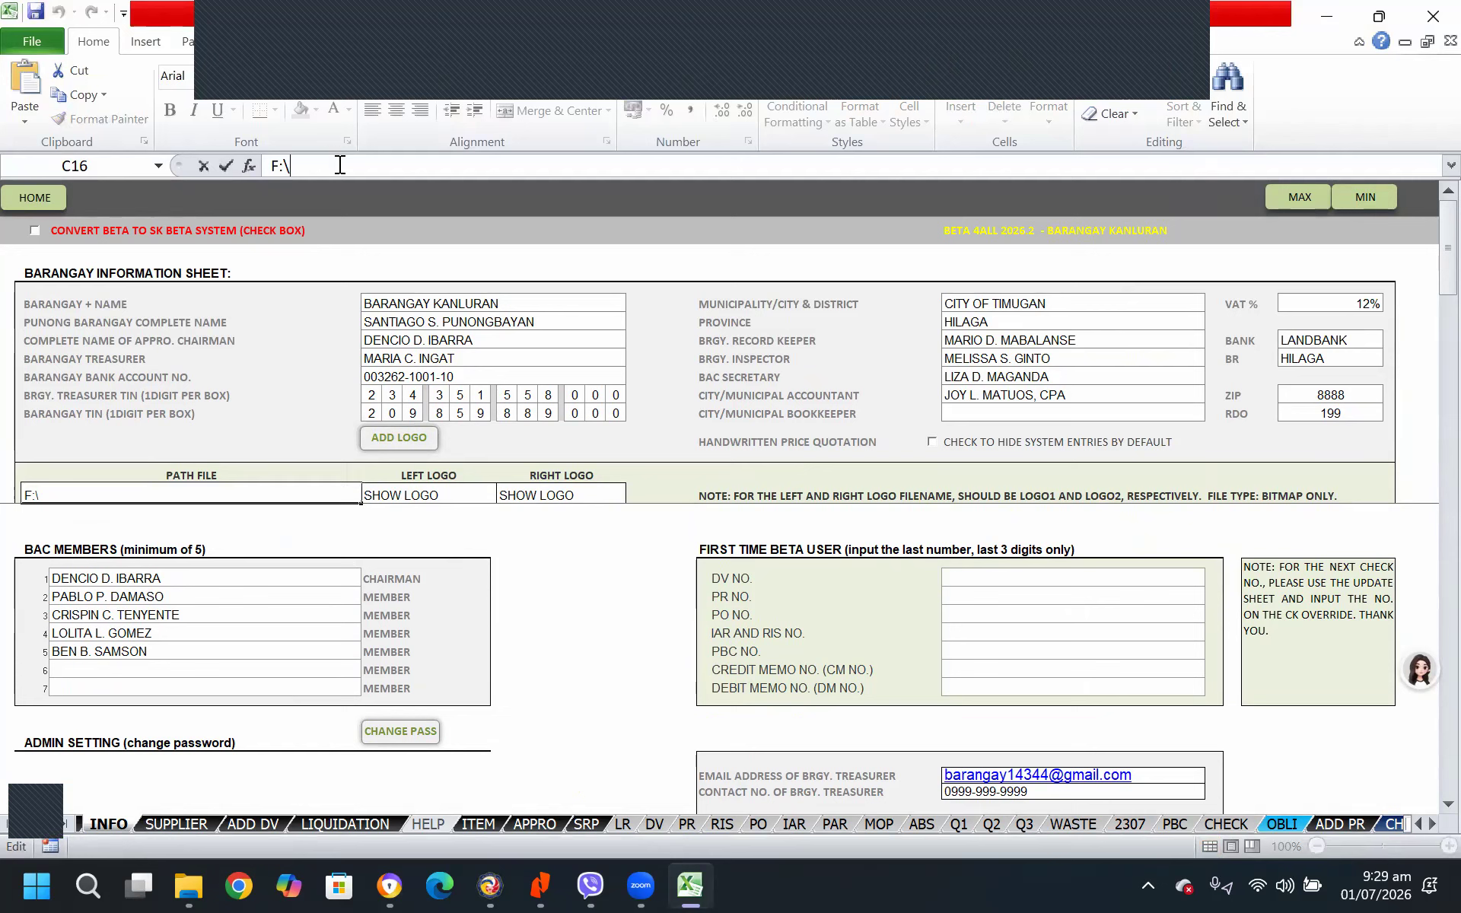
{"action": "left_click_drag", "start_coordinate": [281, 162], "coordinate": [252, 162]}
{"action": "right_click", "coordinate": [278, 166]}
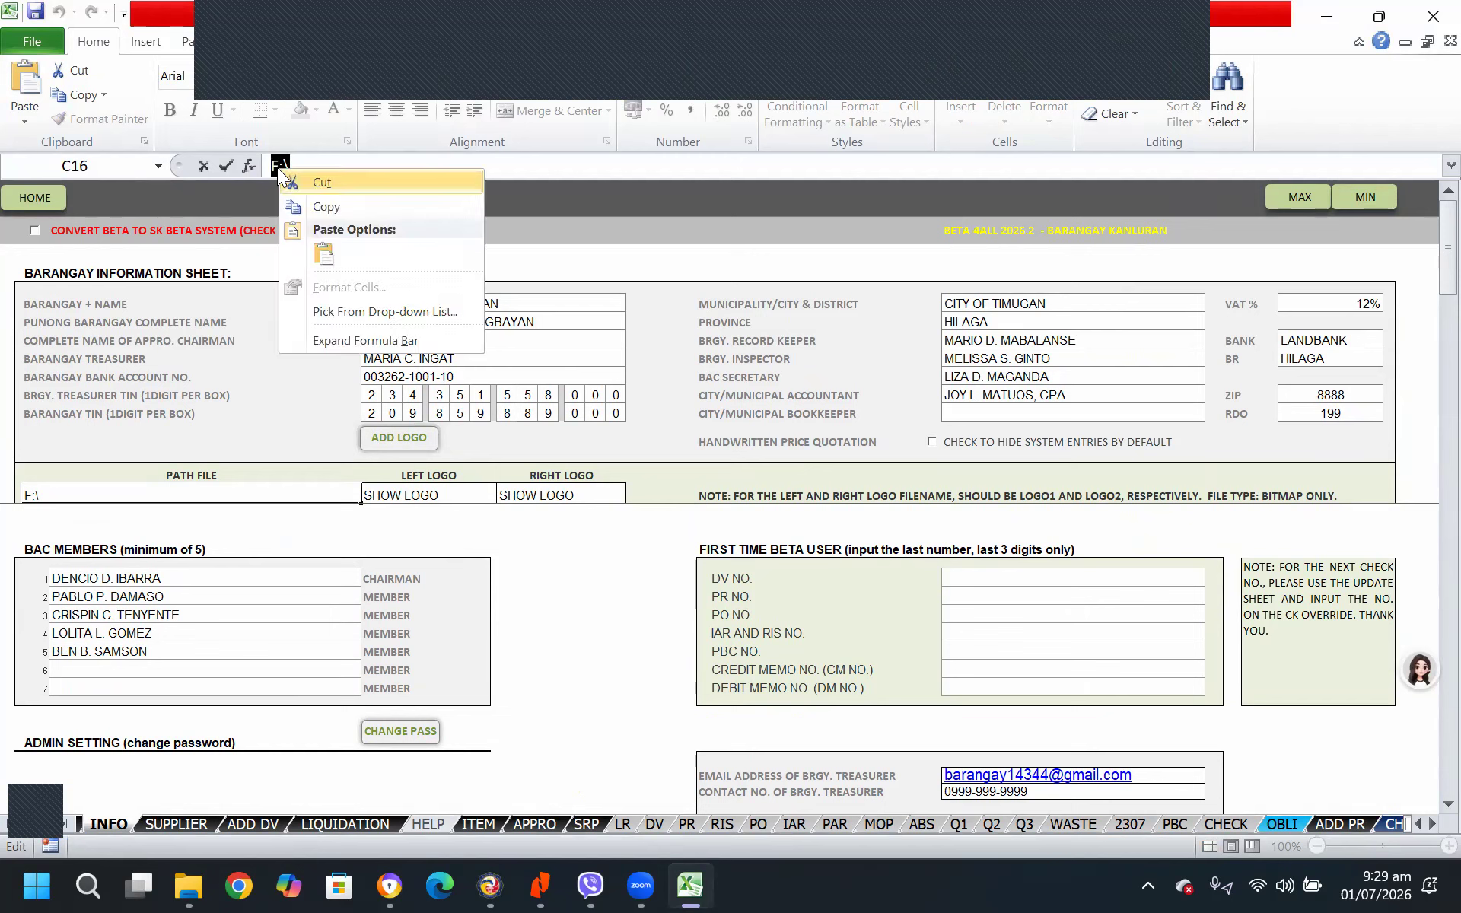
{"action": "left_click", "coordinate": [325, 245]}
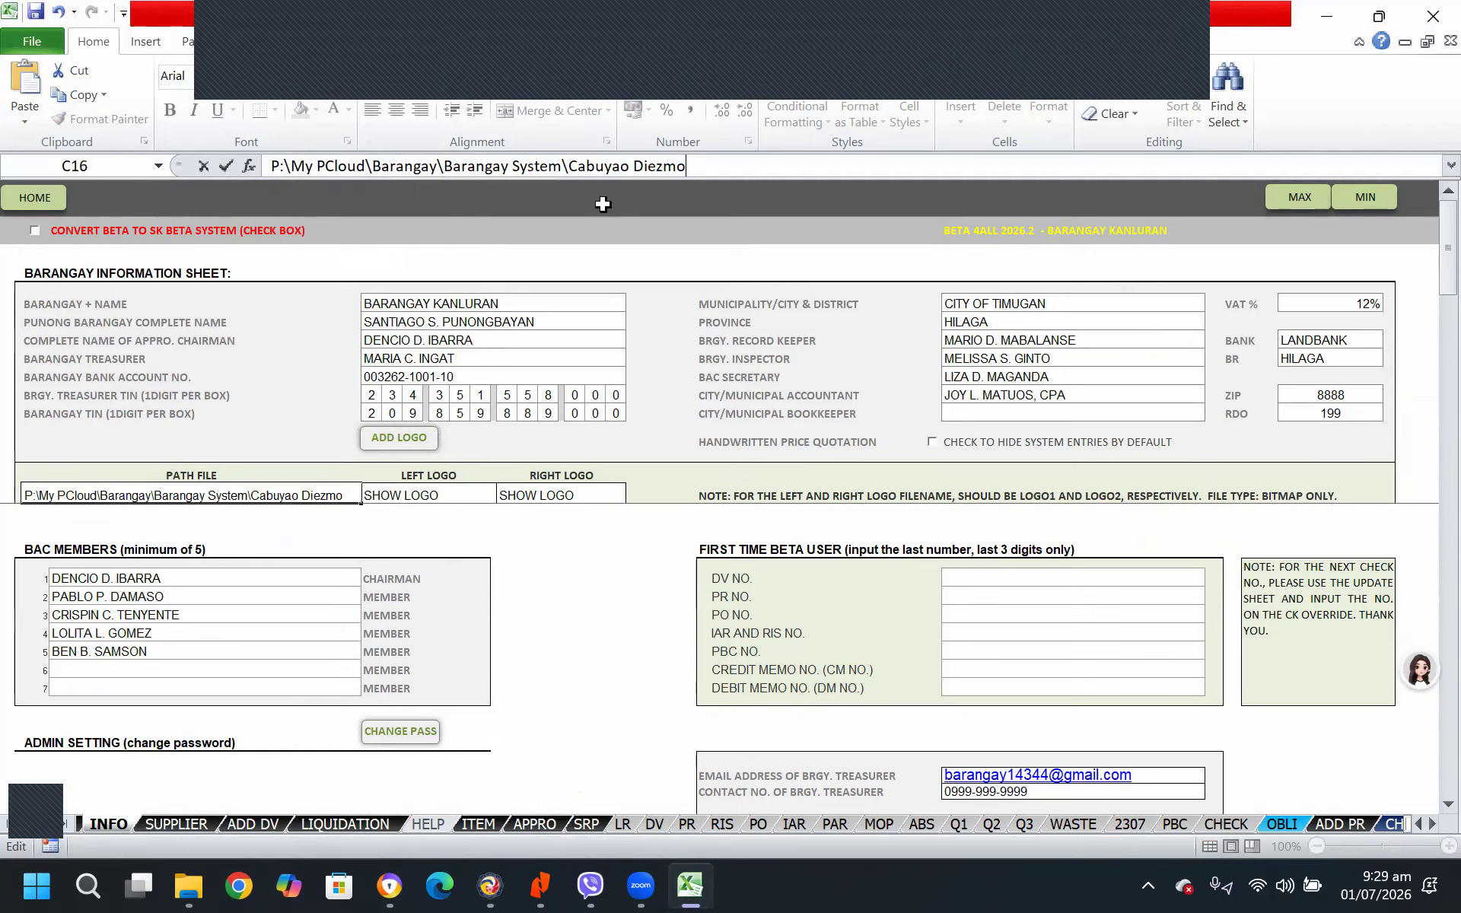
{"action": "key", "text": "Return"}
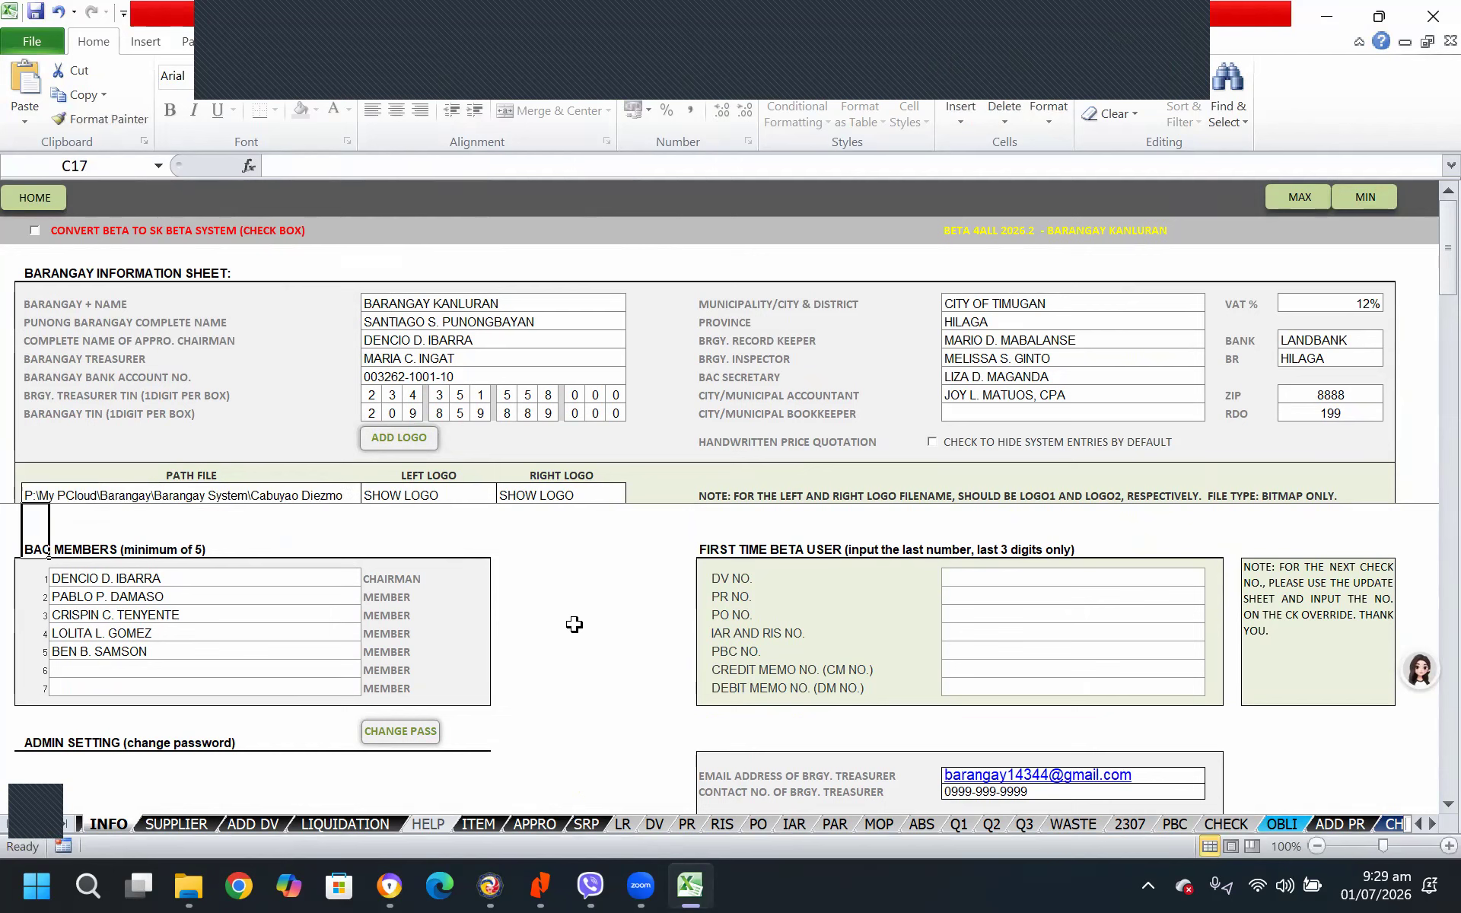
Reload the left logo by switching its setting to NO LOGO and back to SHOW LOGO
{"action": "left_click", "coordinate": [441, 496]}
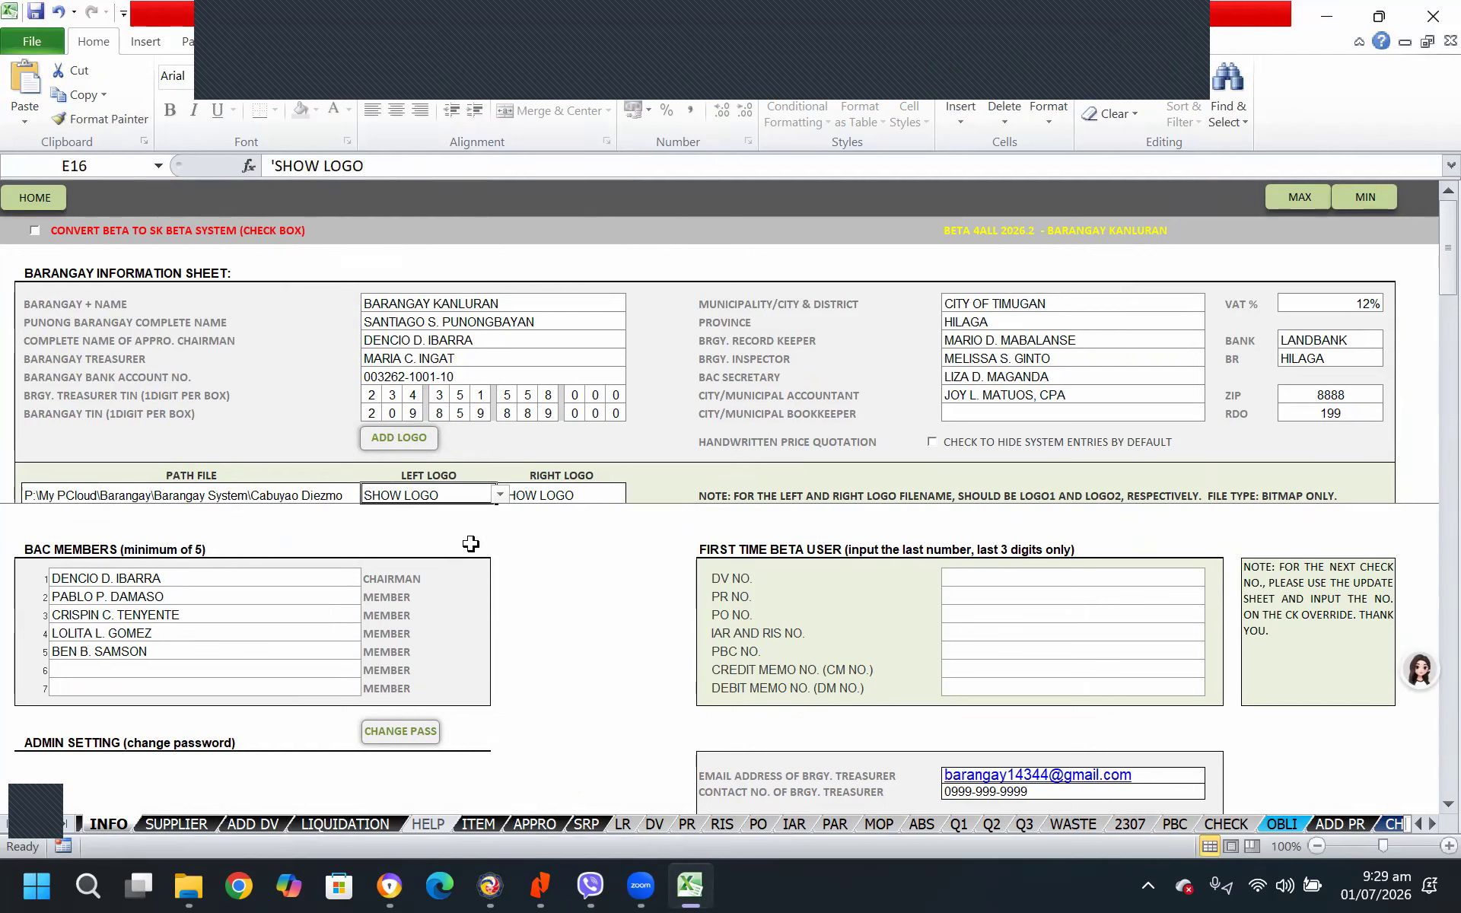
{"action": "left_click", "coordinate": [501, 495]}
{"action": "left_click", "coordinate": [407, 519]}
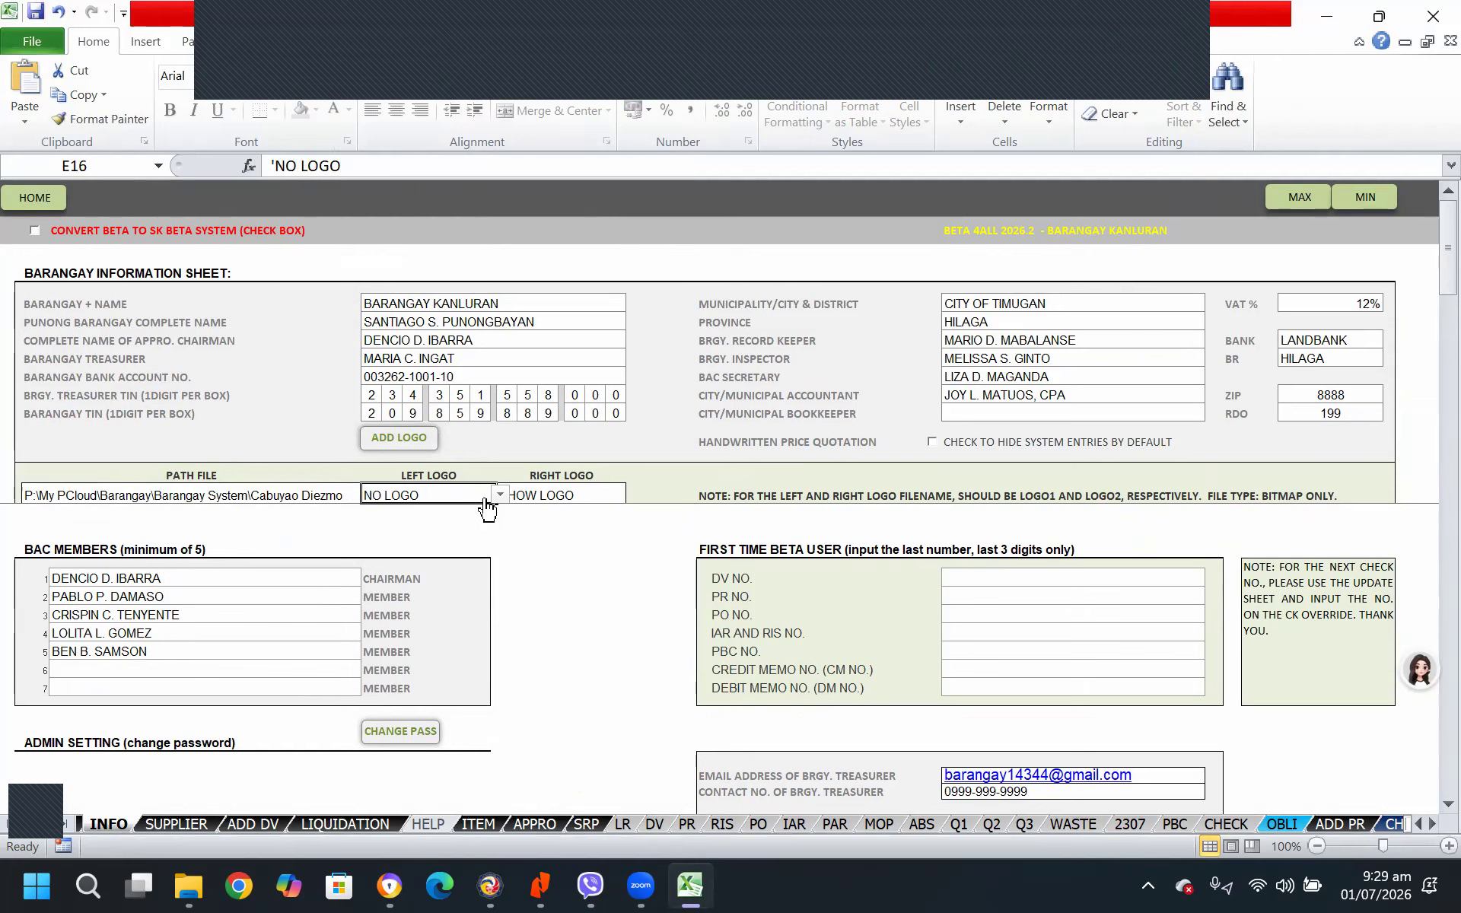
{"action": "left_click", "coordinate": [501, 495]}
{"action": "left_click", "coordinate": [419, 527]}
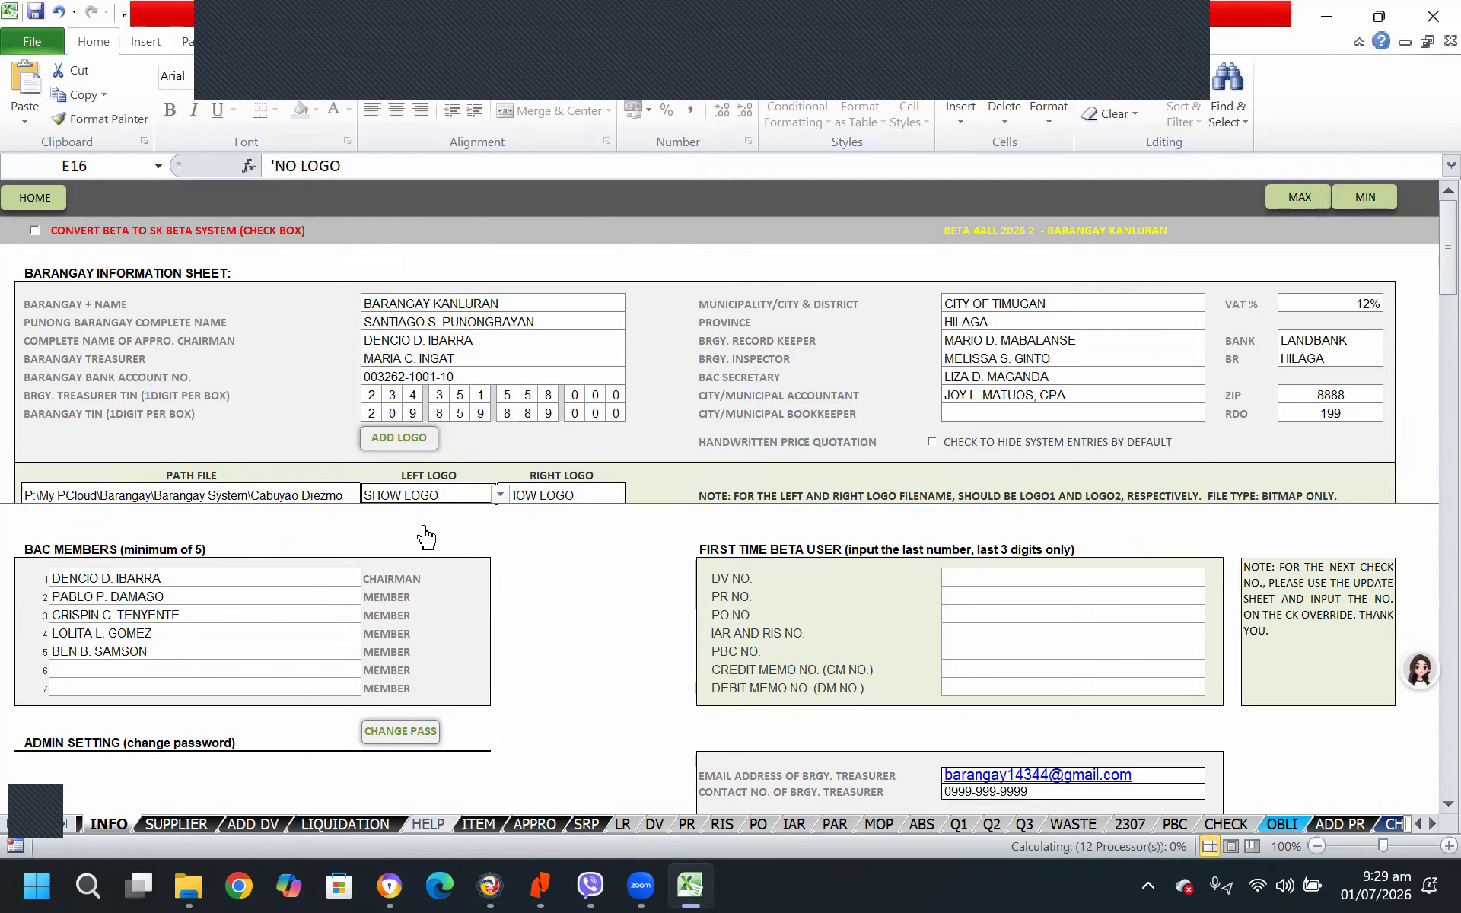
Reload the right logo by switching its setting to NO LOGO and back to SHOW LOGO
{"action": "left_click", "coordinate": [599, 495]}
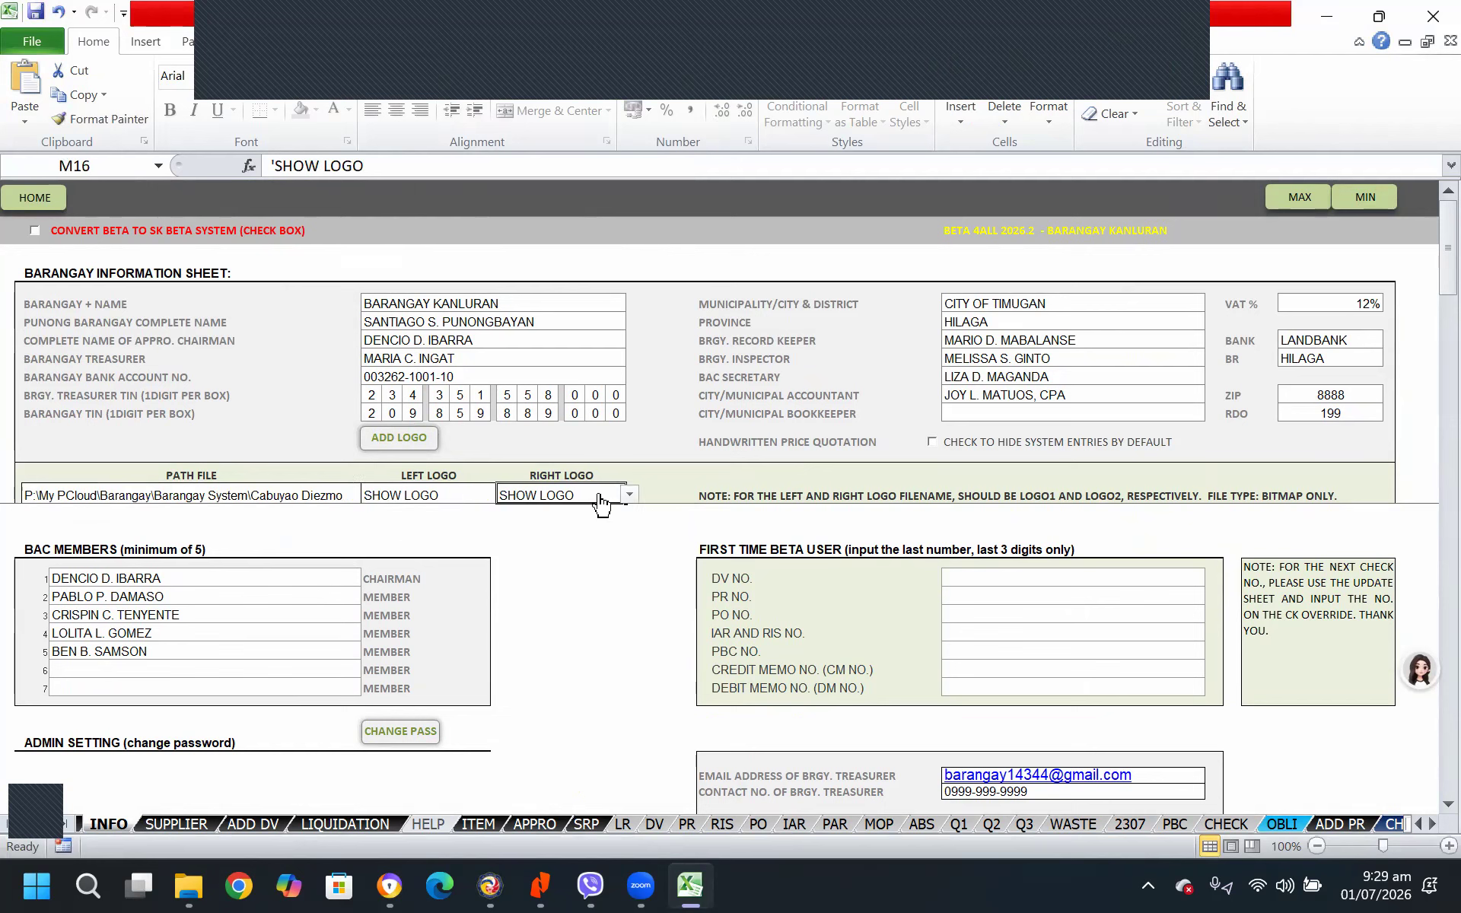
{"action": "left_click", "coordinate": [629, 494]}
{"action": "left_click", "coordinate": [566, 512]}
{"action": "left_click", "coordinate": [629, 494]}
{"action": "left_click", "coordinate": [569, 526]}
Clear the floating meeting controls from view and check the logos on the DV, PR, RIS, PO, IAR and LR sheets
{"action": "left_click", "coordinate": [1166, 26]}
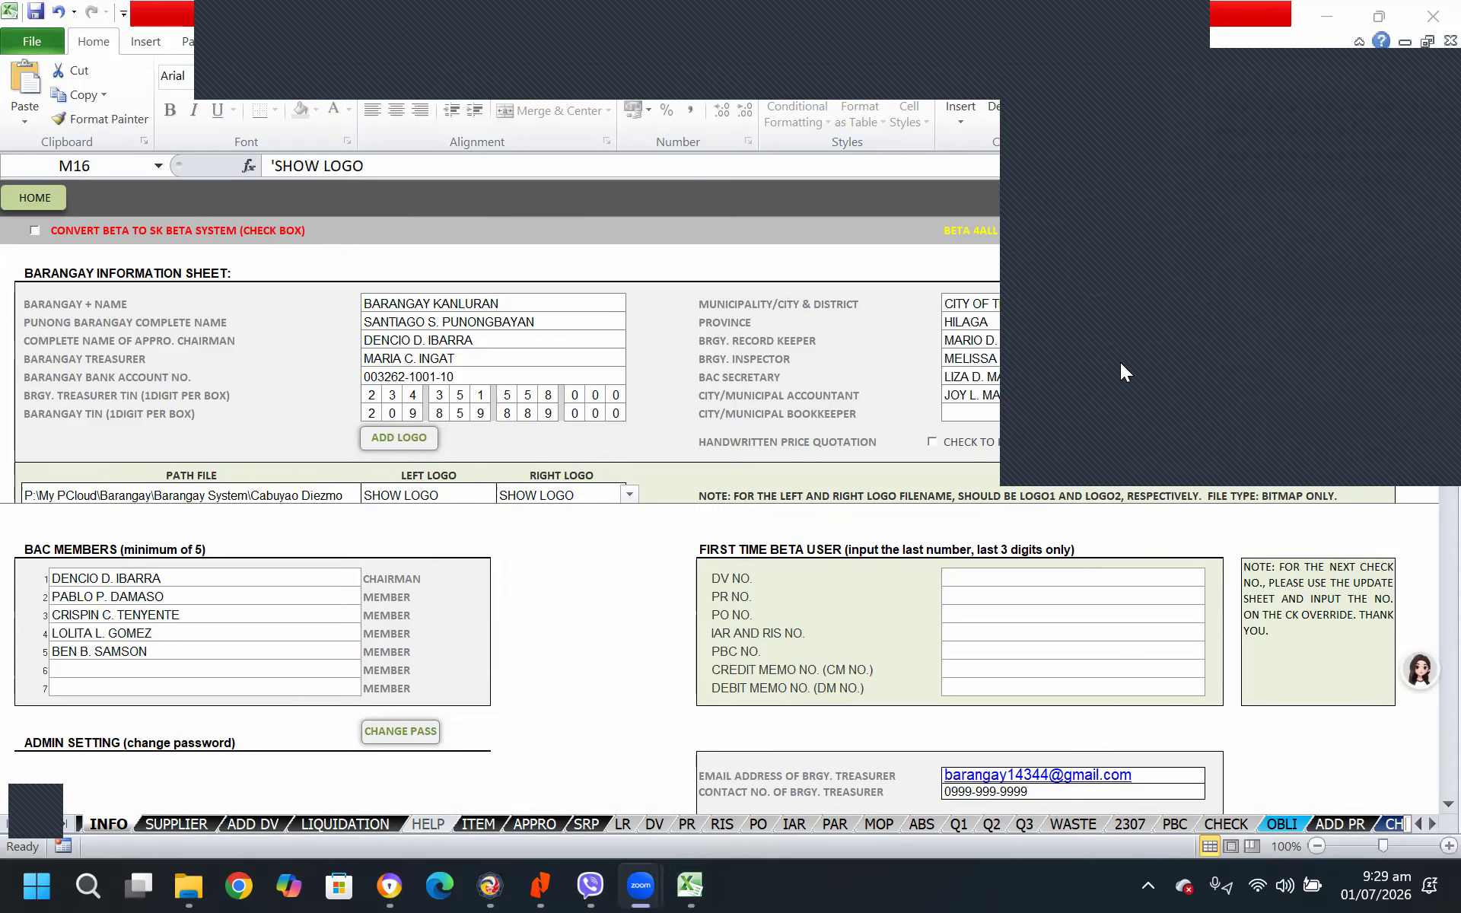
{"action": "left_click", "coordinate": [583, 739]}
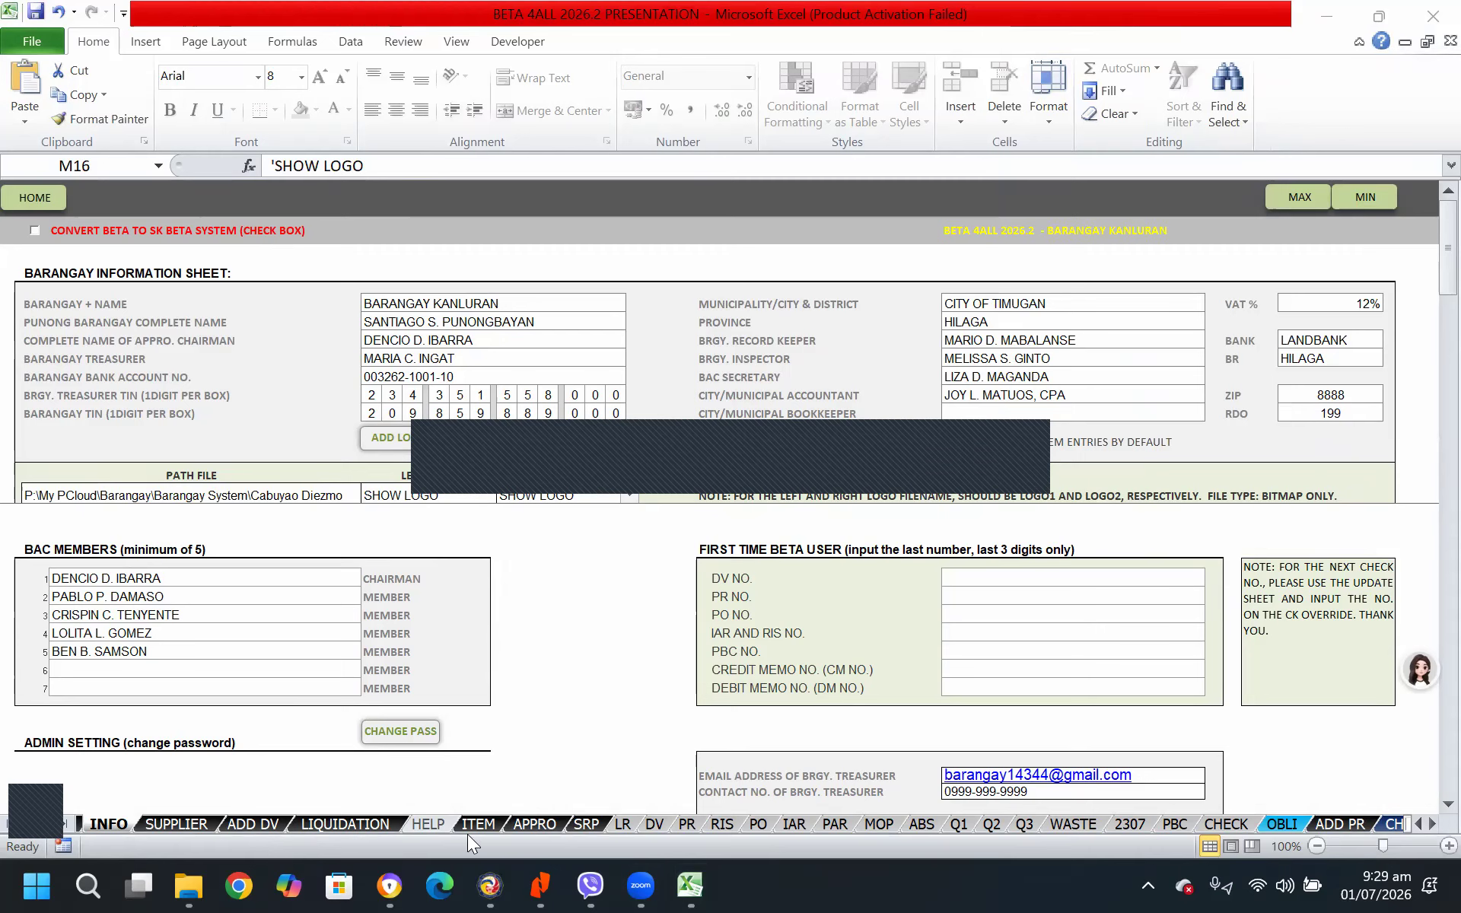
{"action": "left_click", "coordinate": [656, 825]}
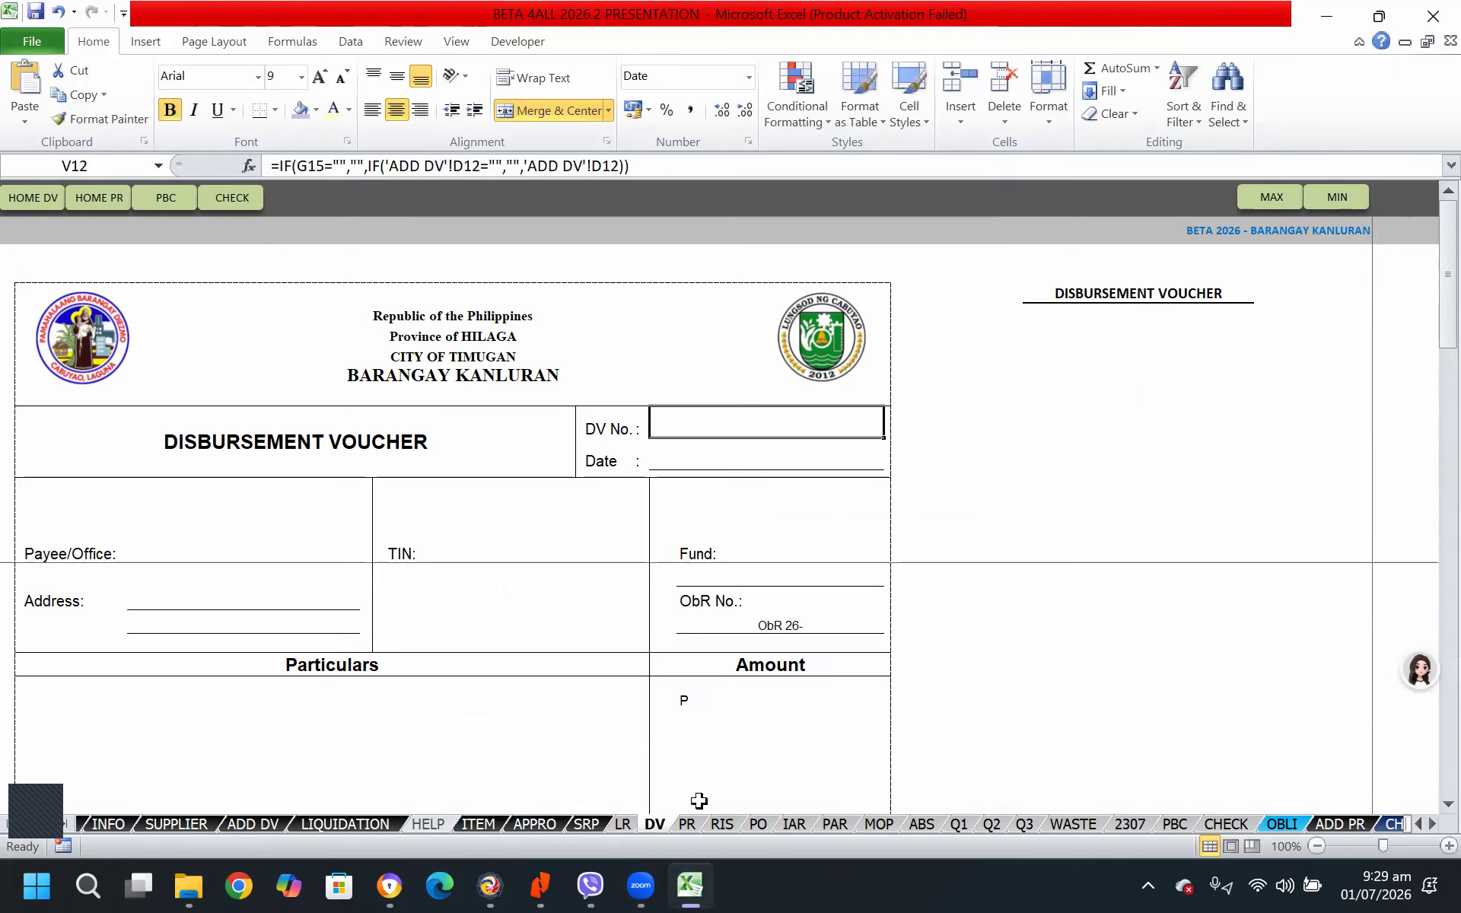
{"action": "left_click", "coordinate": [686, 824]}
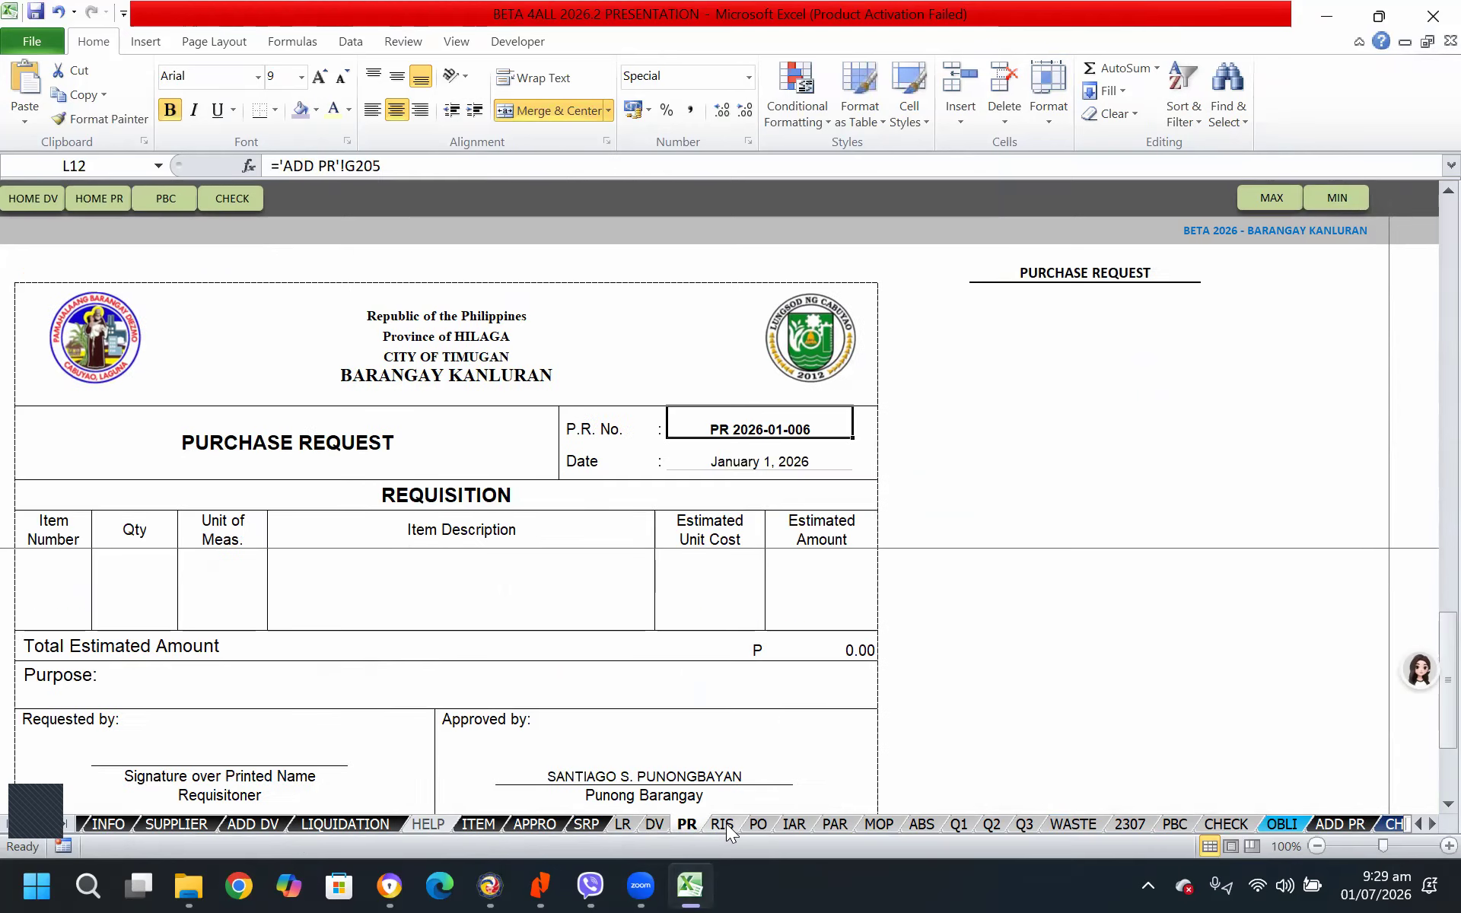
{"action": "left_click", "coordinate": [722, 824]}
{"action": "left_click", "coordinate": [757, 824]}
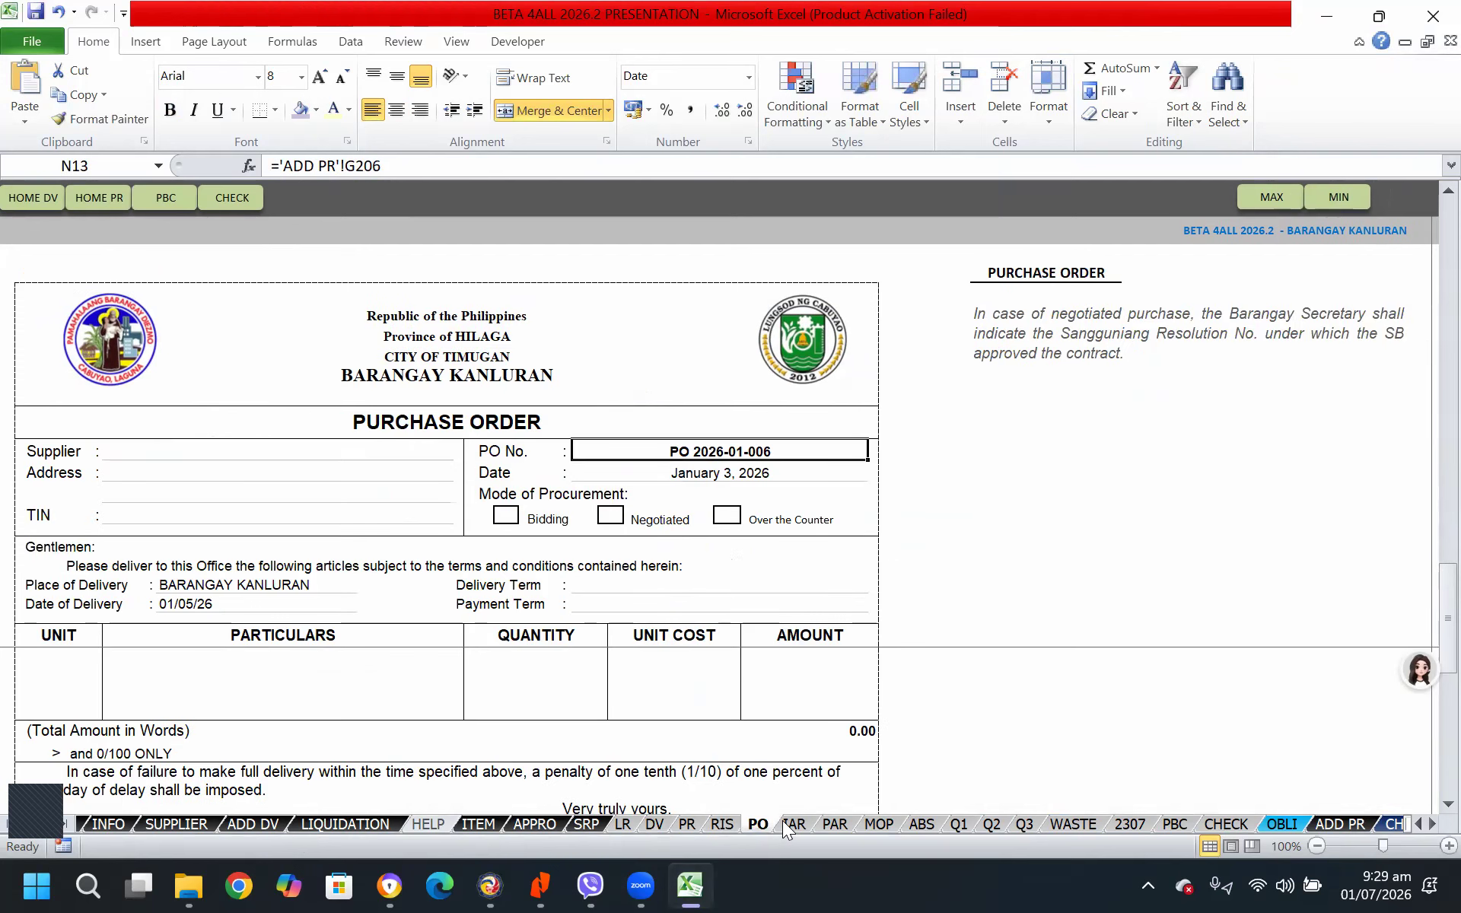
{"action": "left_click", "coordinate": [792, 824]}
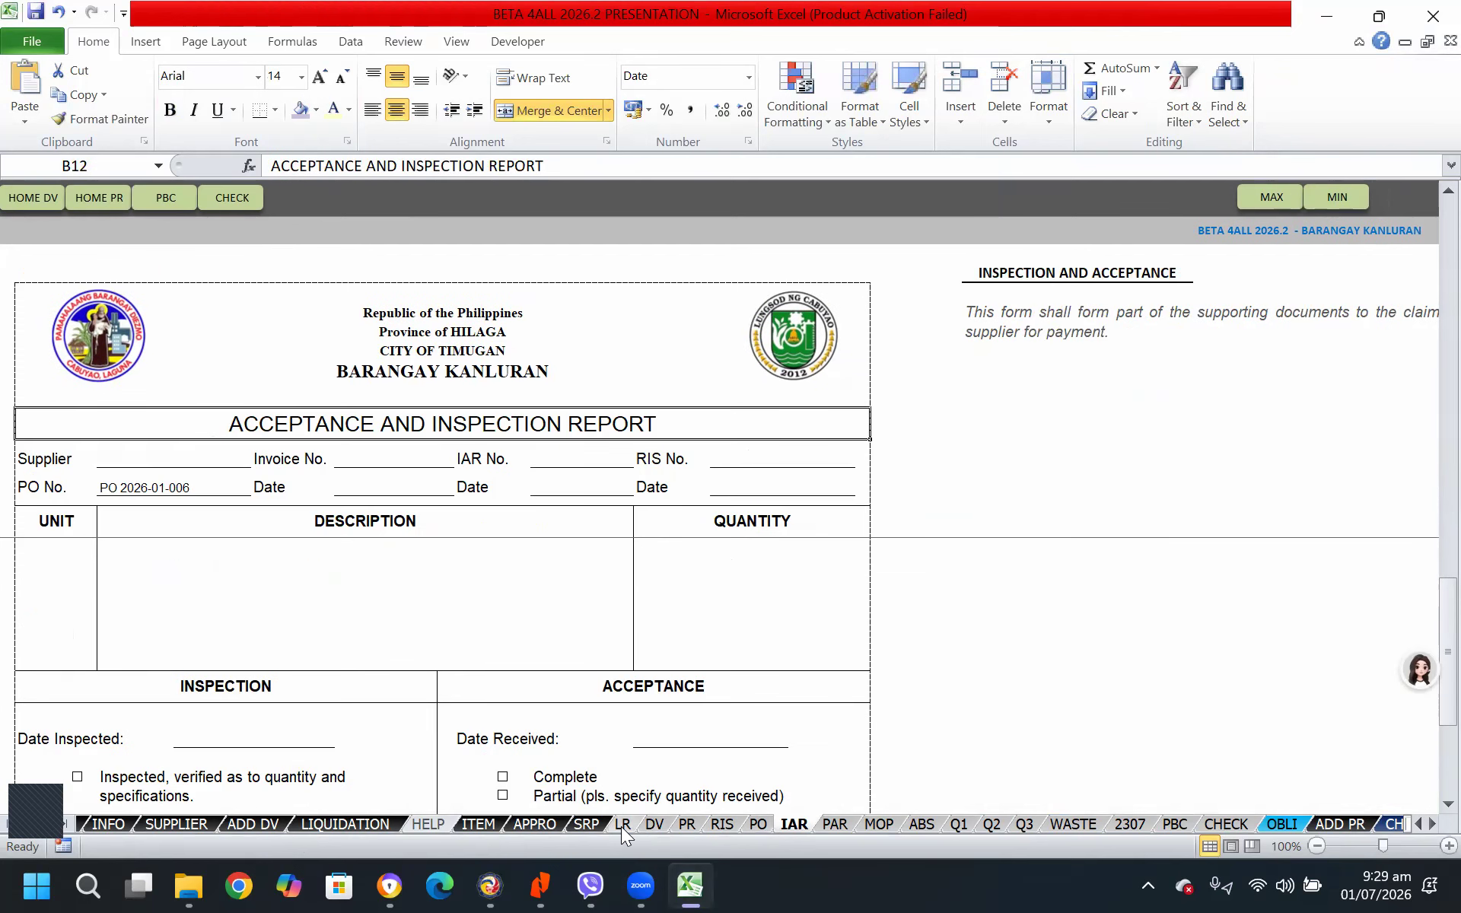
{"action": "left_click", "coordinate": [622, 824]}
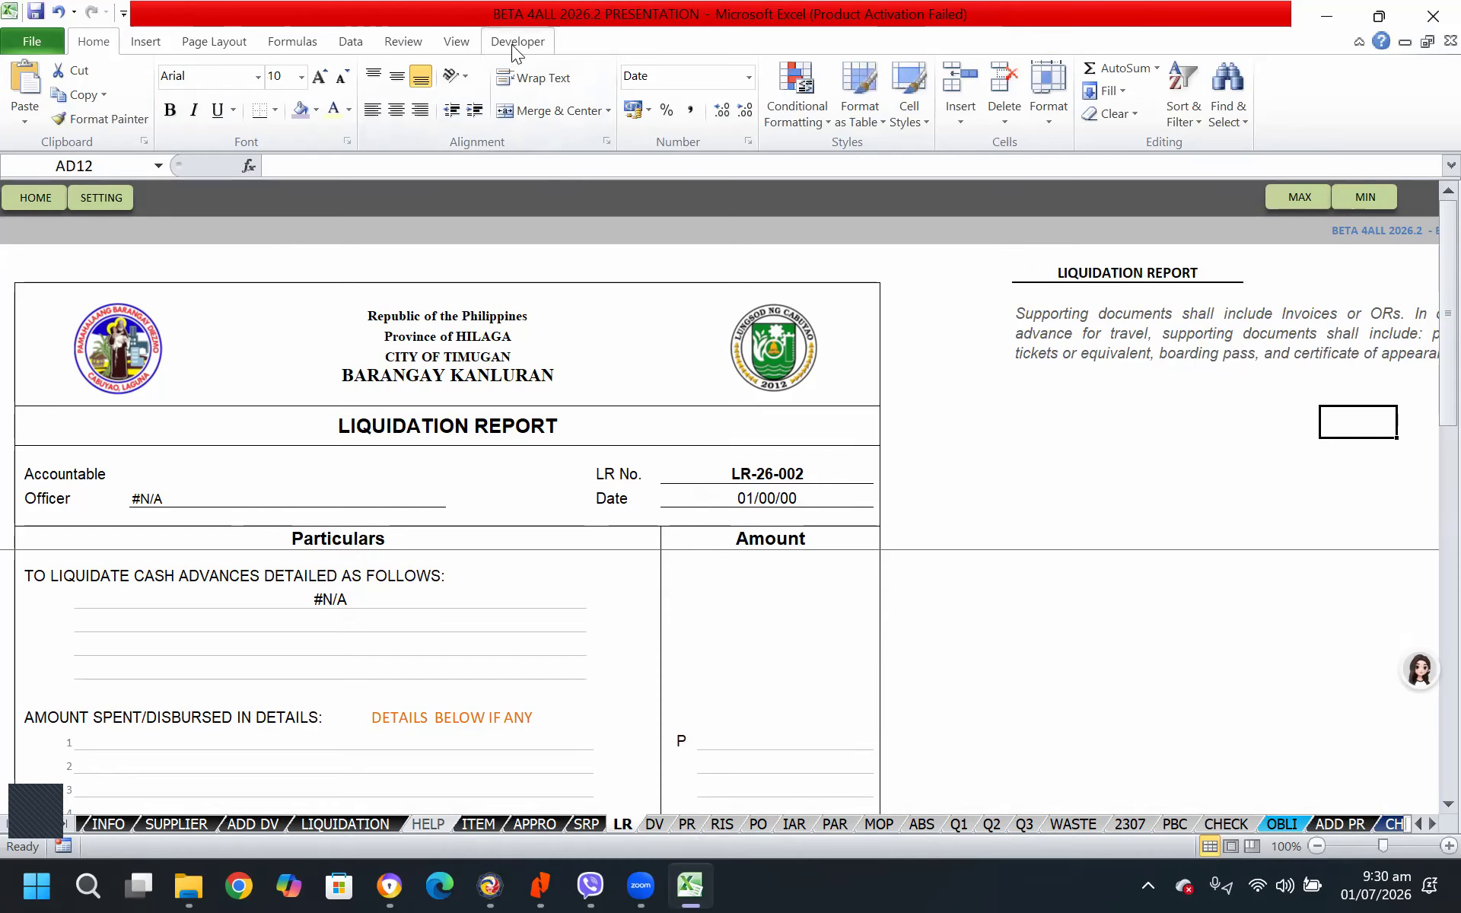
Make sure the Developer main tab is enabled in the ribbon customization options and accept them
{"action": "right_click", "coordinate": [587, 59]}
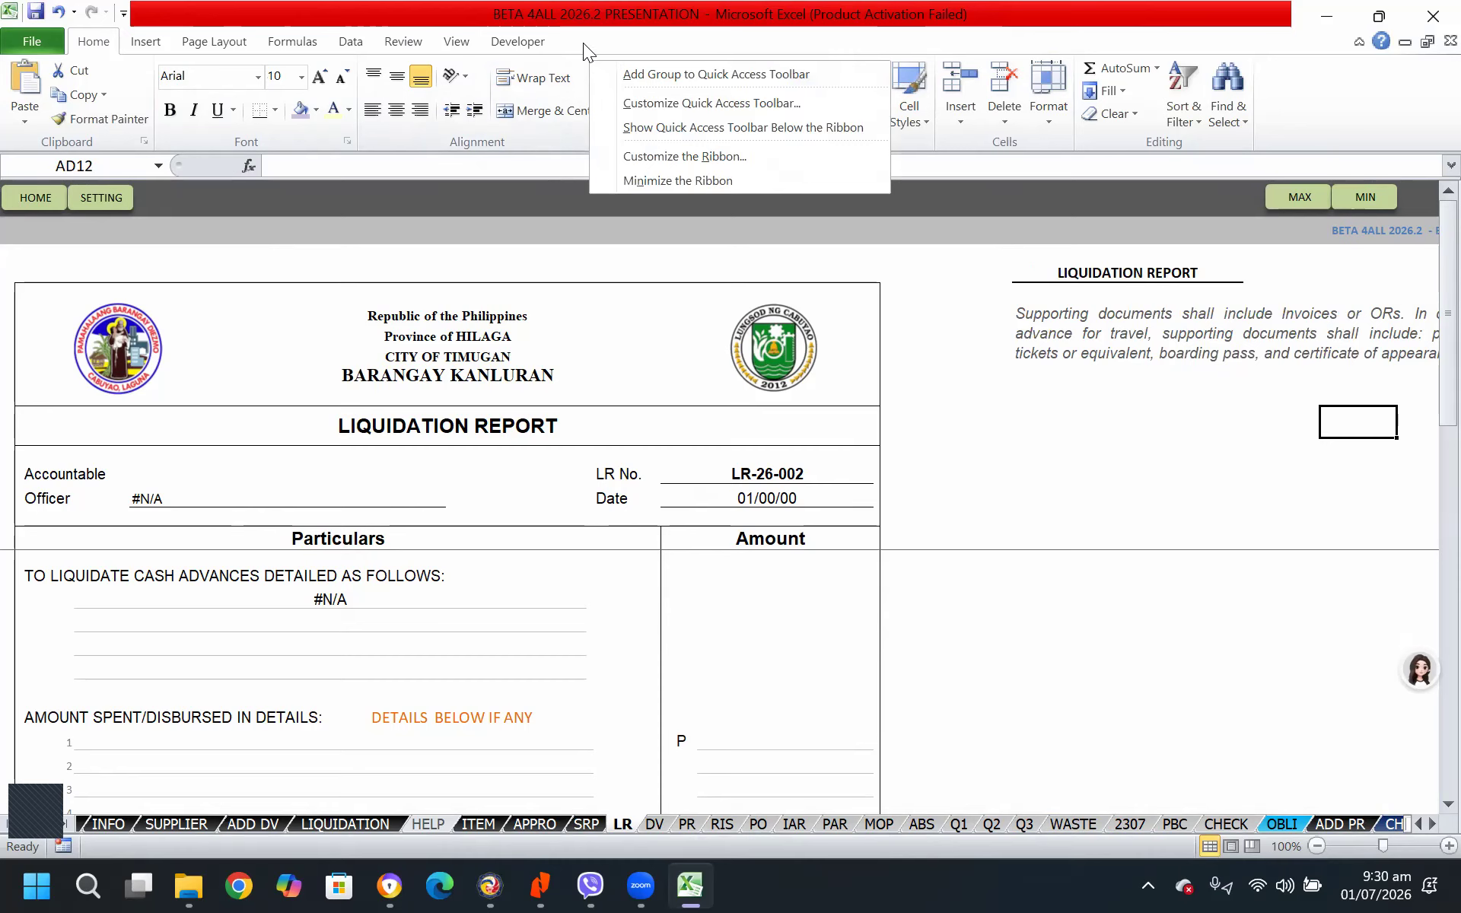
{"action": "left_click", "coordinate": [582, 43]}
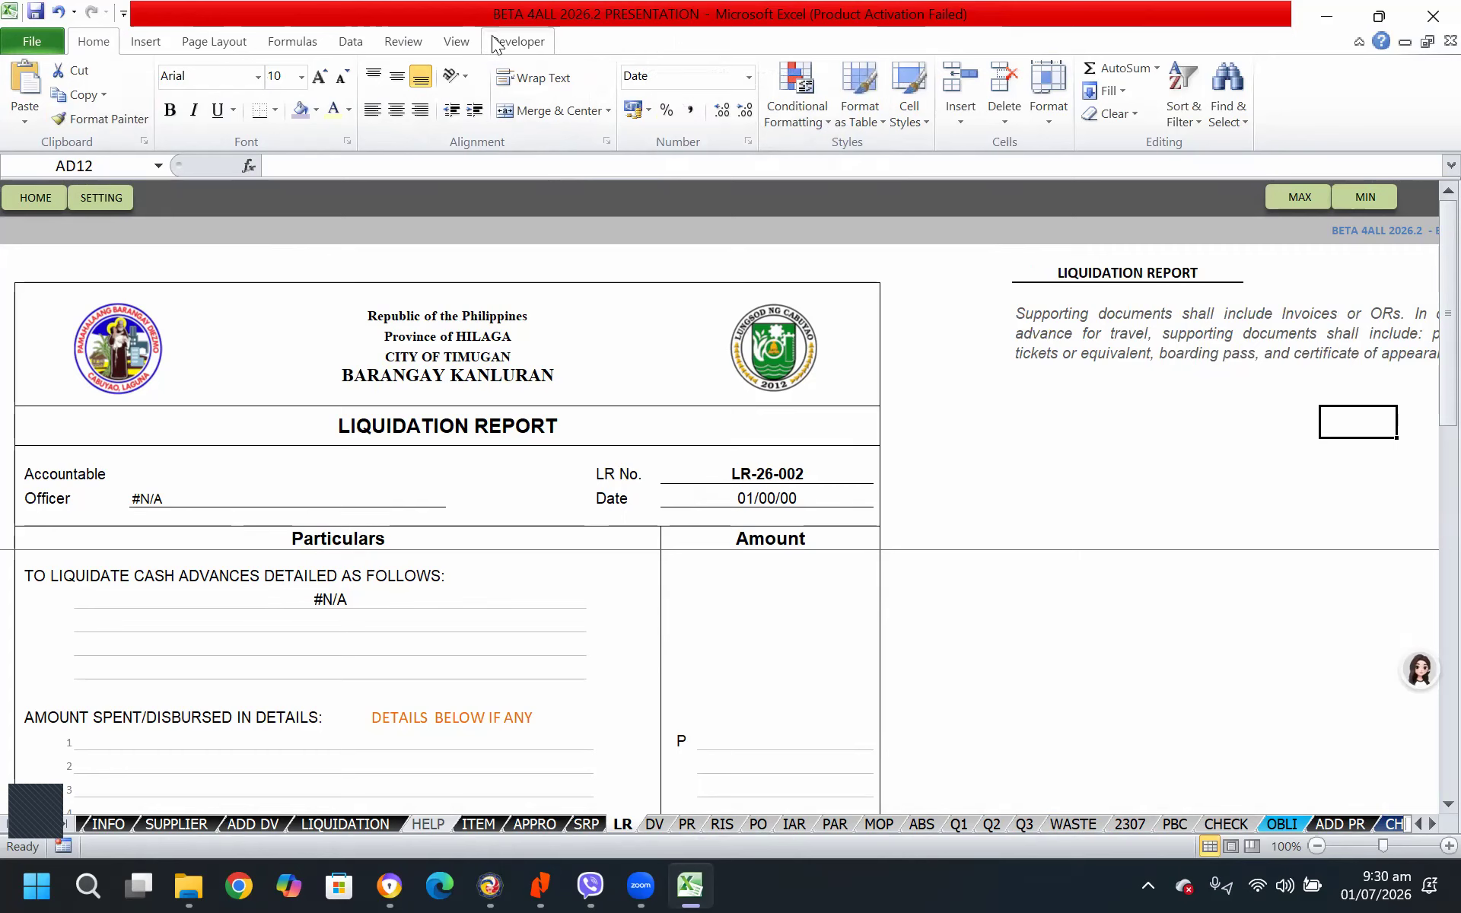
{"action": "left_click", "coordinate": [35, 38]}
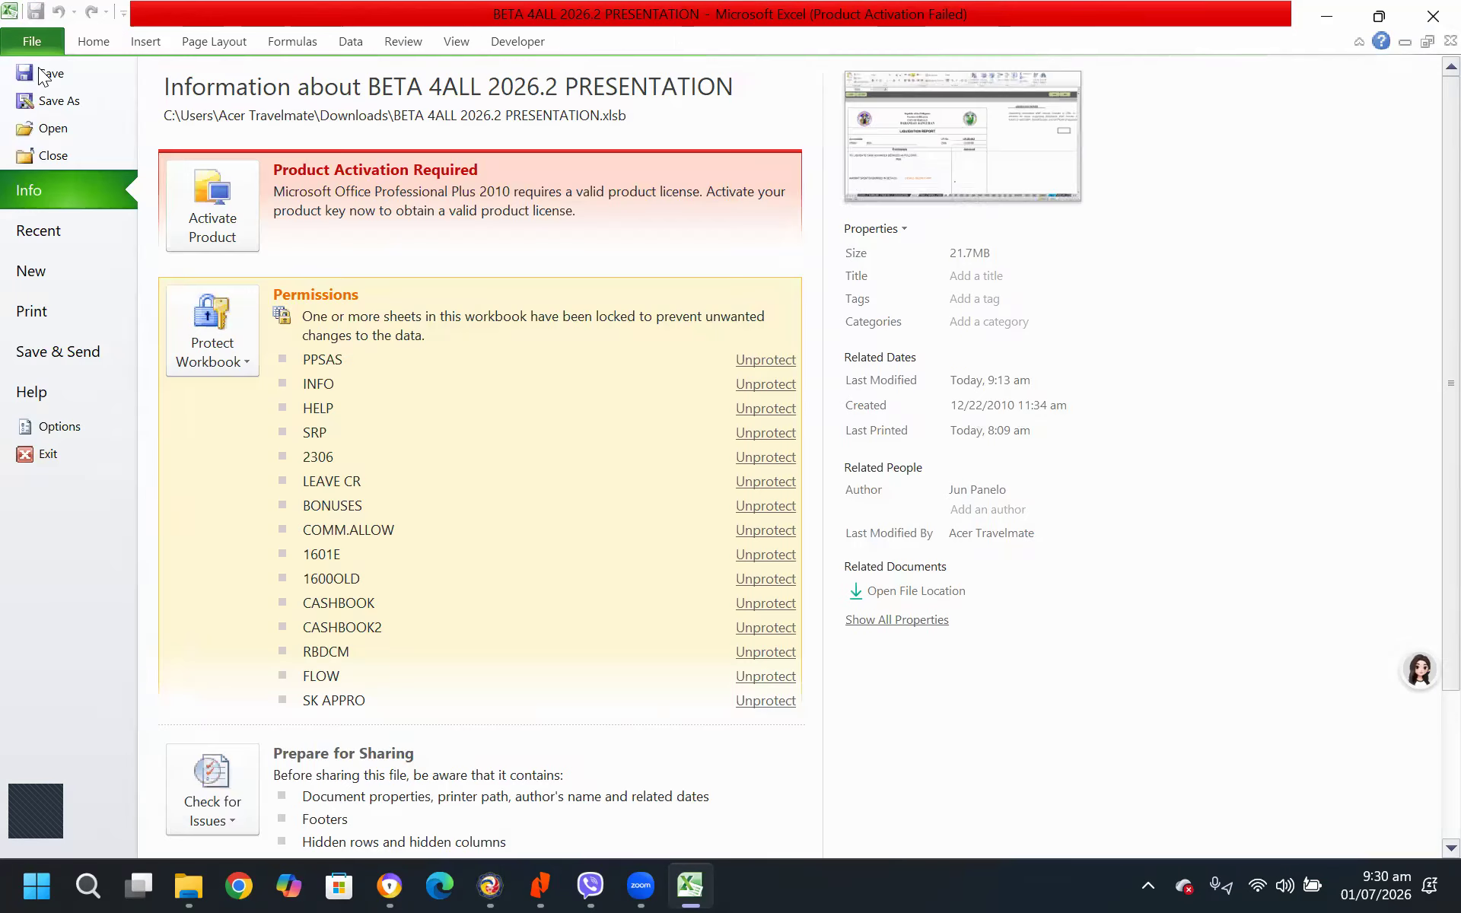
{"action": "left_click", "coordinate": [54, 428]}
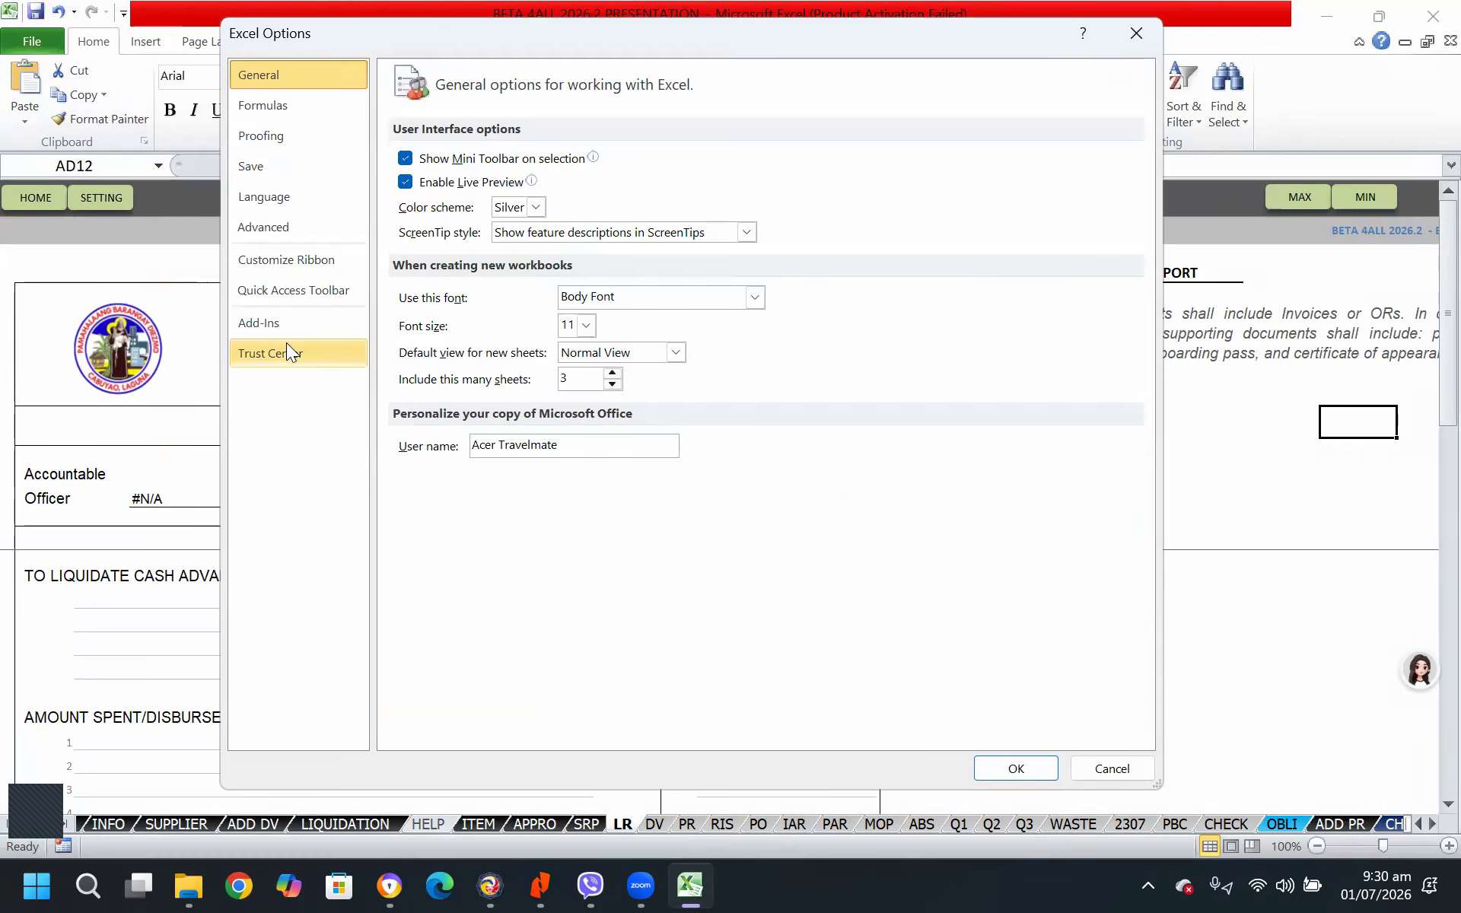
{"action": "left_click", "coordinate": [307, 260]}
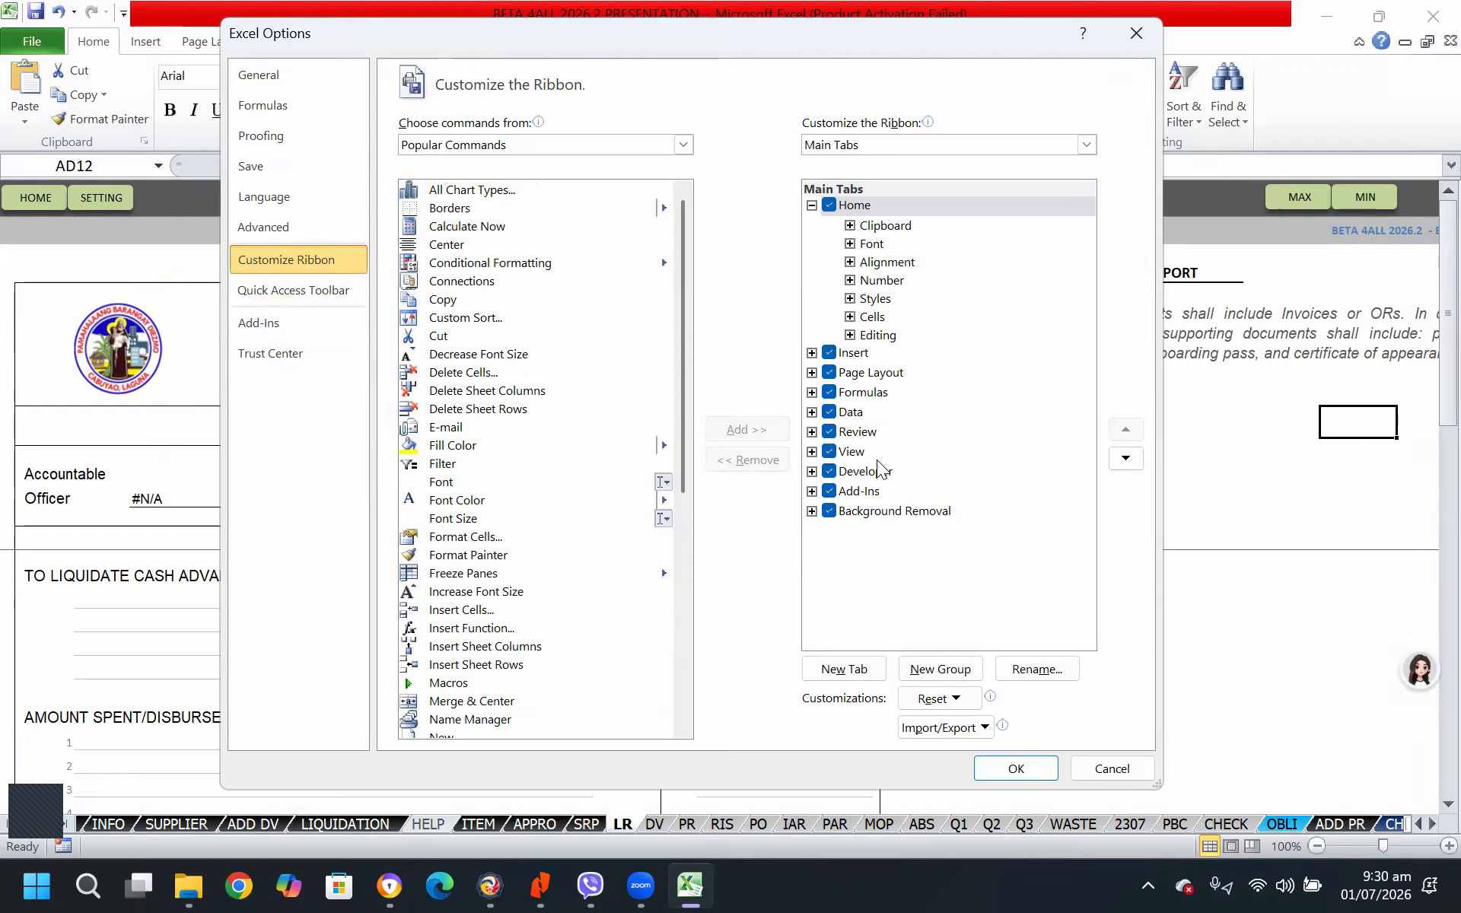
{"action": "left_click", "coordinate": [829, 471]}
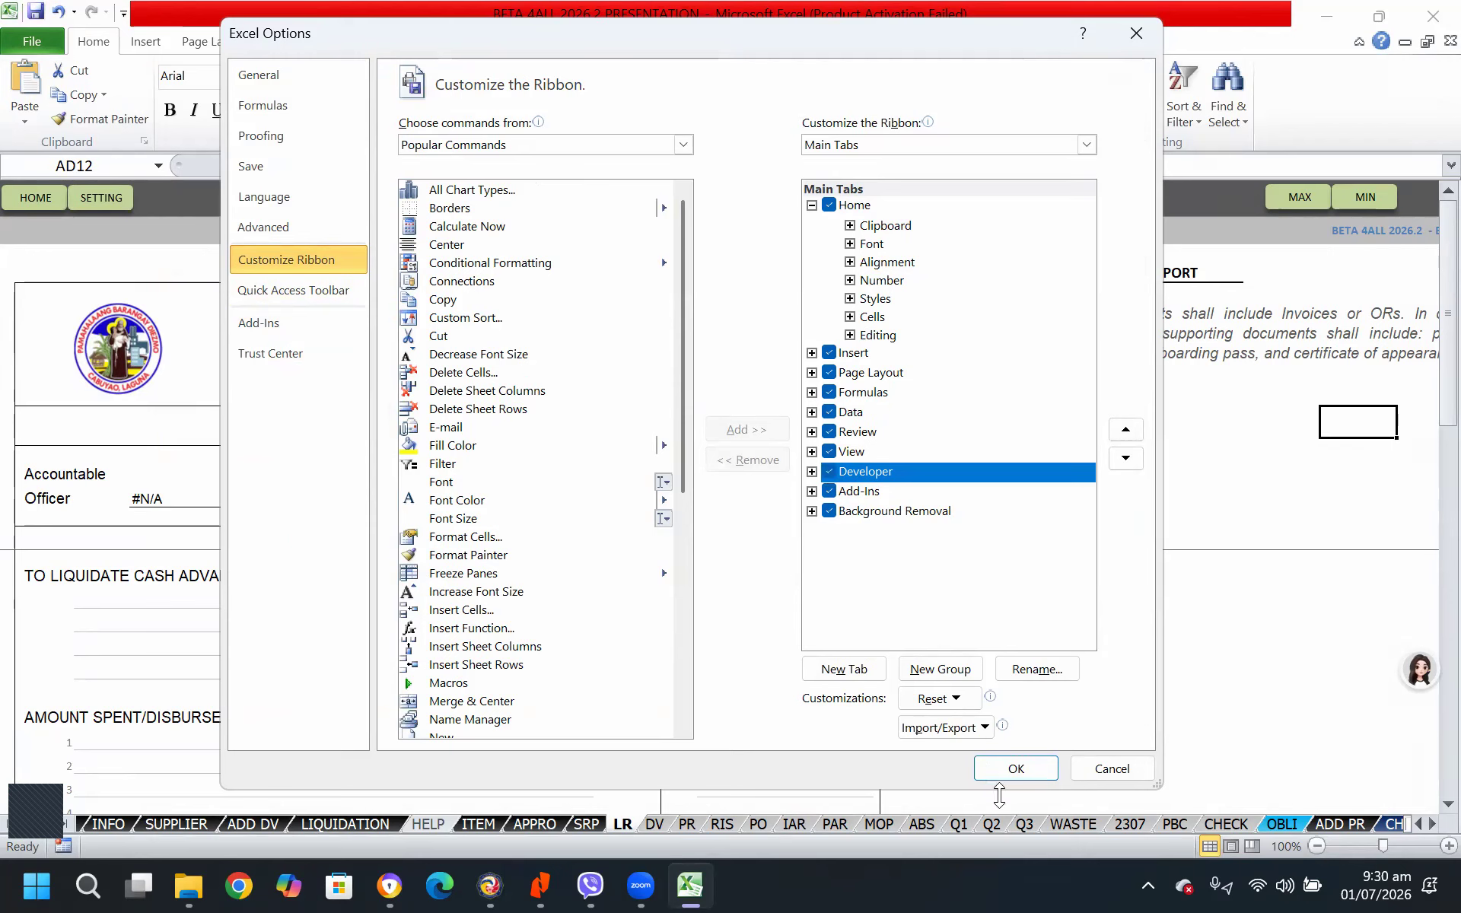
{"action": "left_click", "coordinate": [1016, 768]}
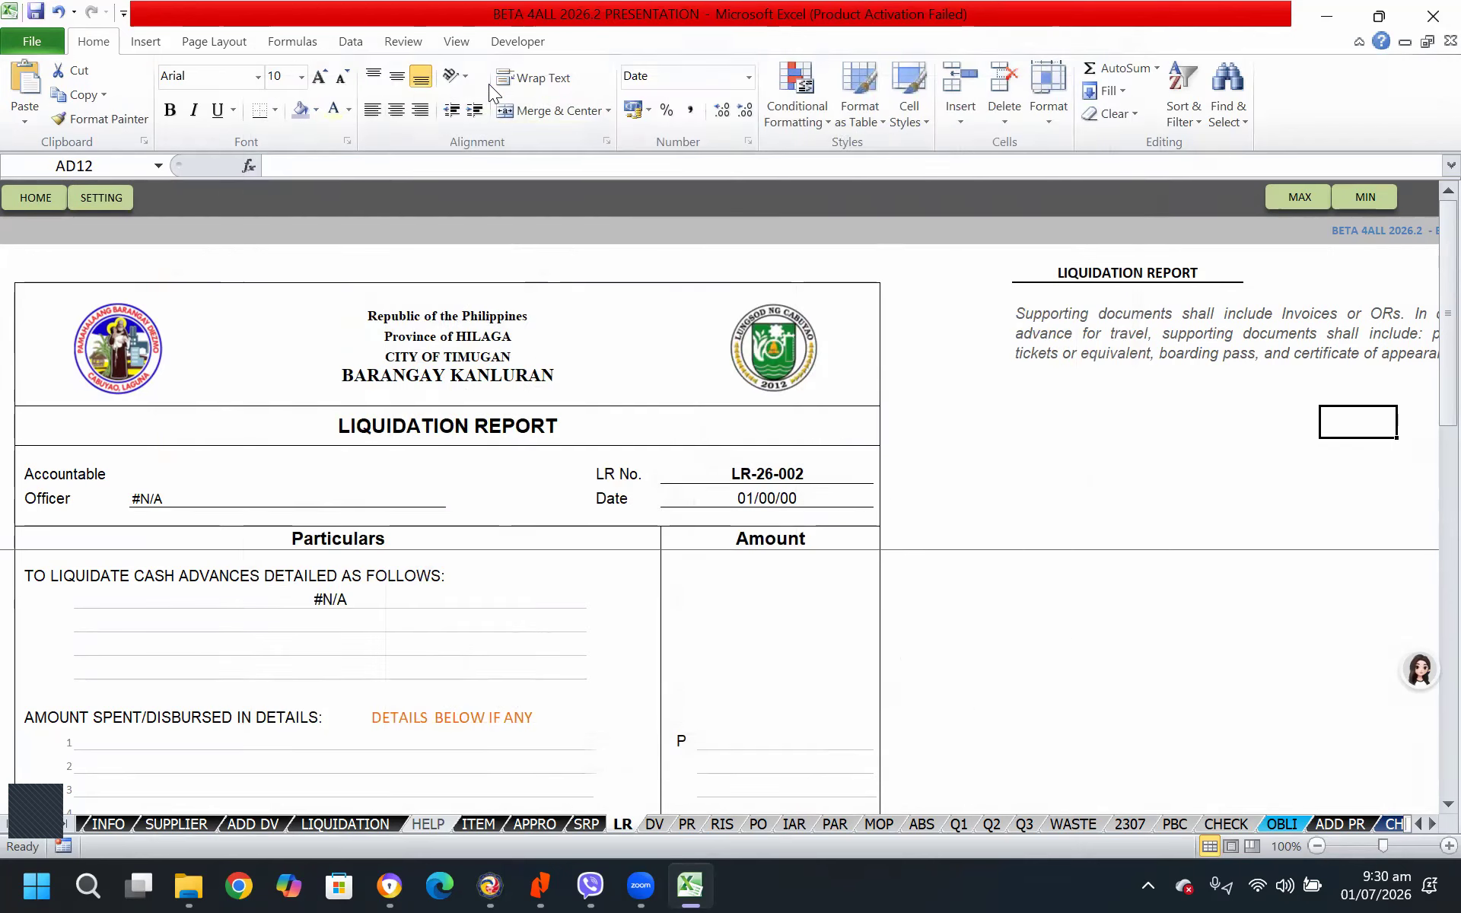
Turn on Design Mode so the logo images on the LR sheet can be edited
{"action": "left_click", "coordinate": [520, 42]}
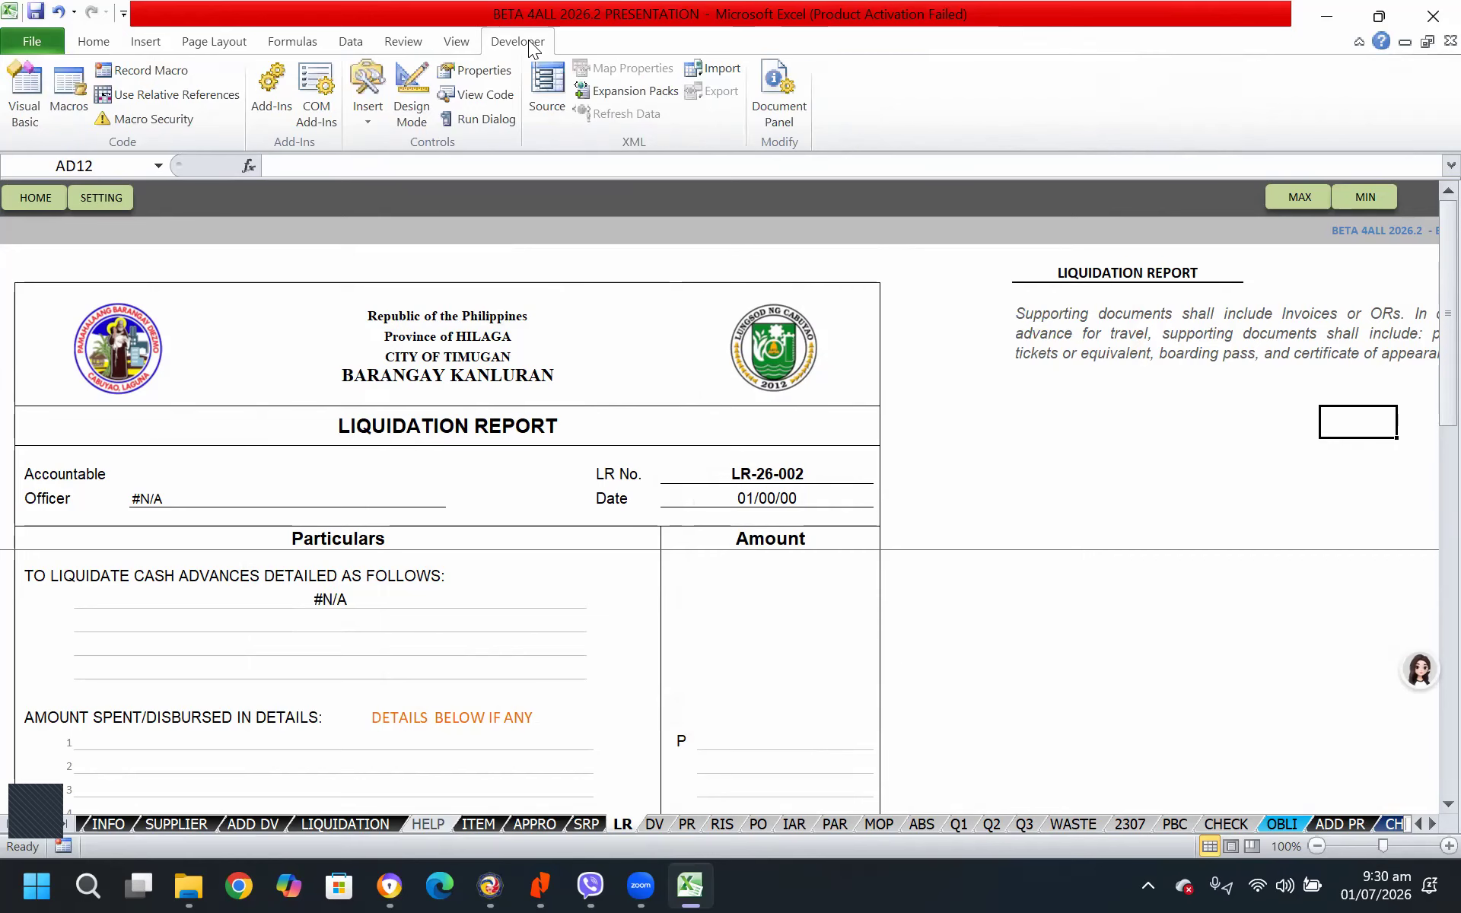
{"action": "left_click", "coordinate": [408, 108]}
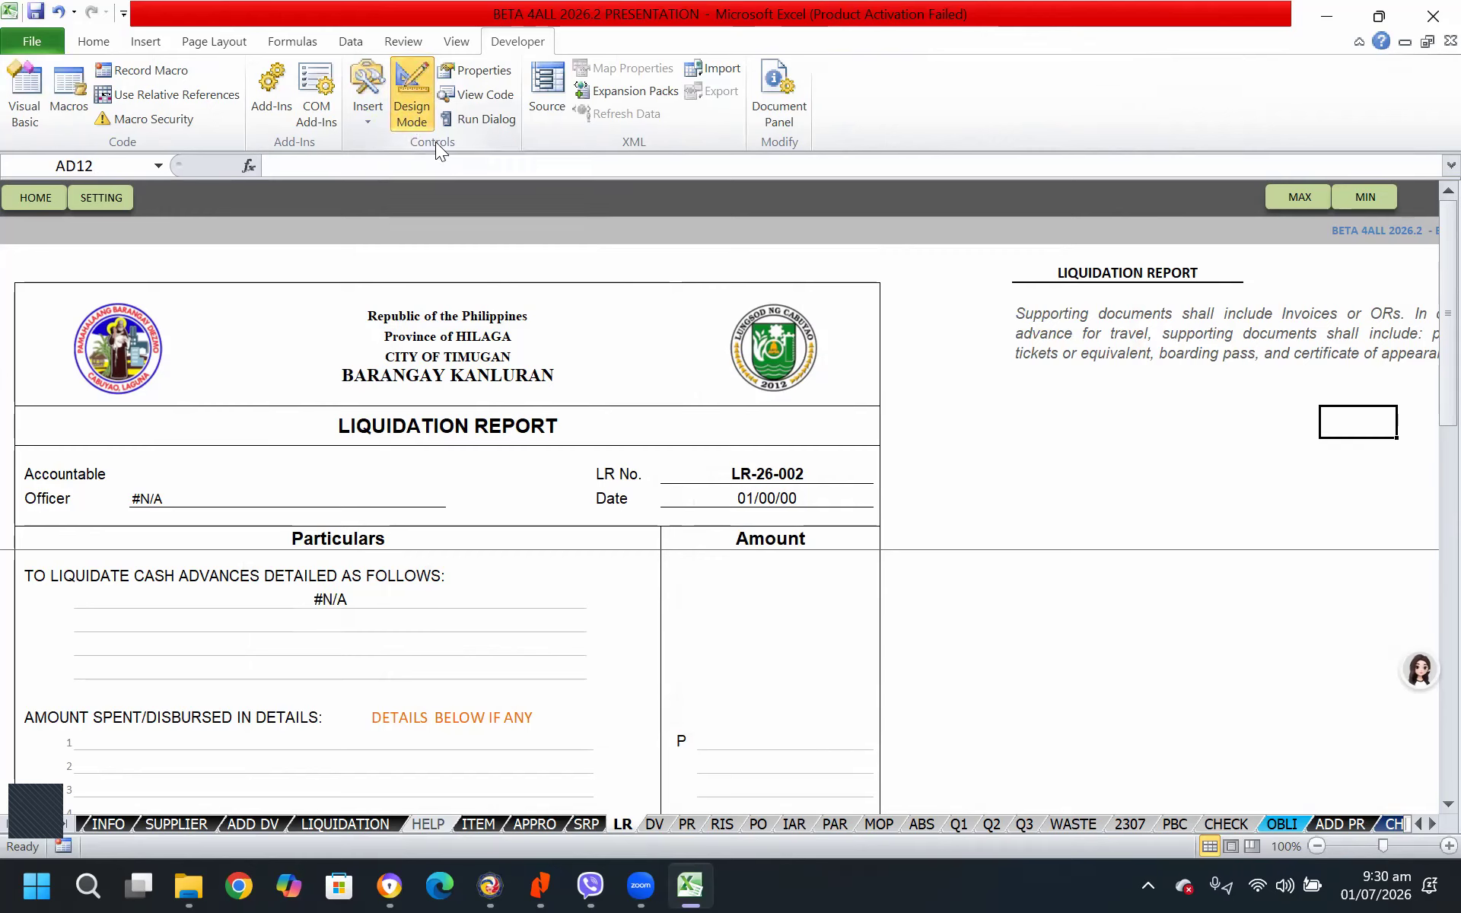
{"action": "left_click", "coordinate": [418, 99]}
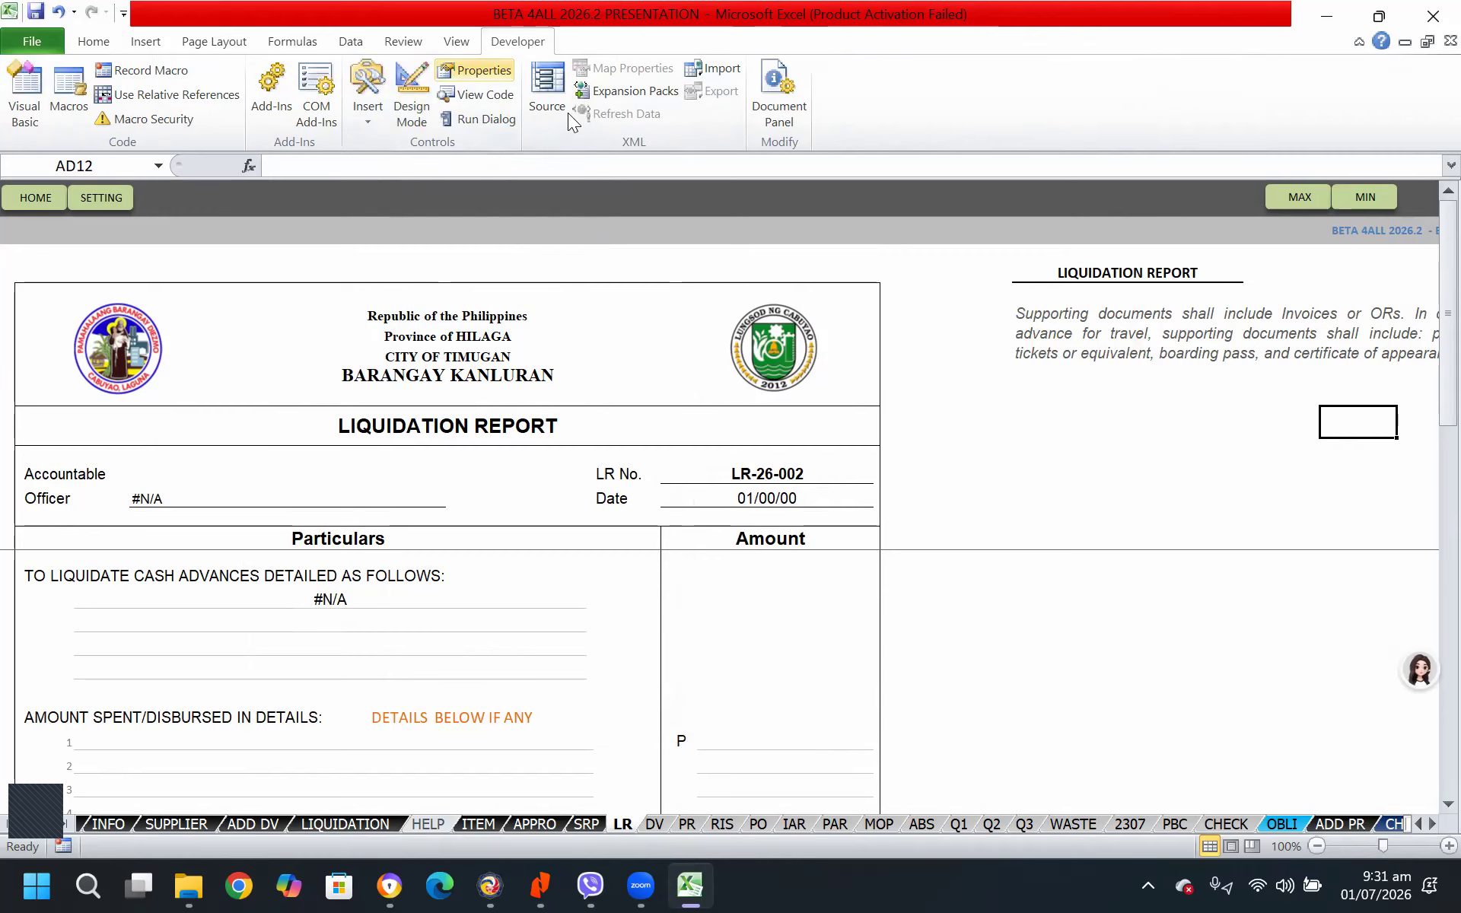
{"action": "left_click", "coordinate": [603, 232]}
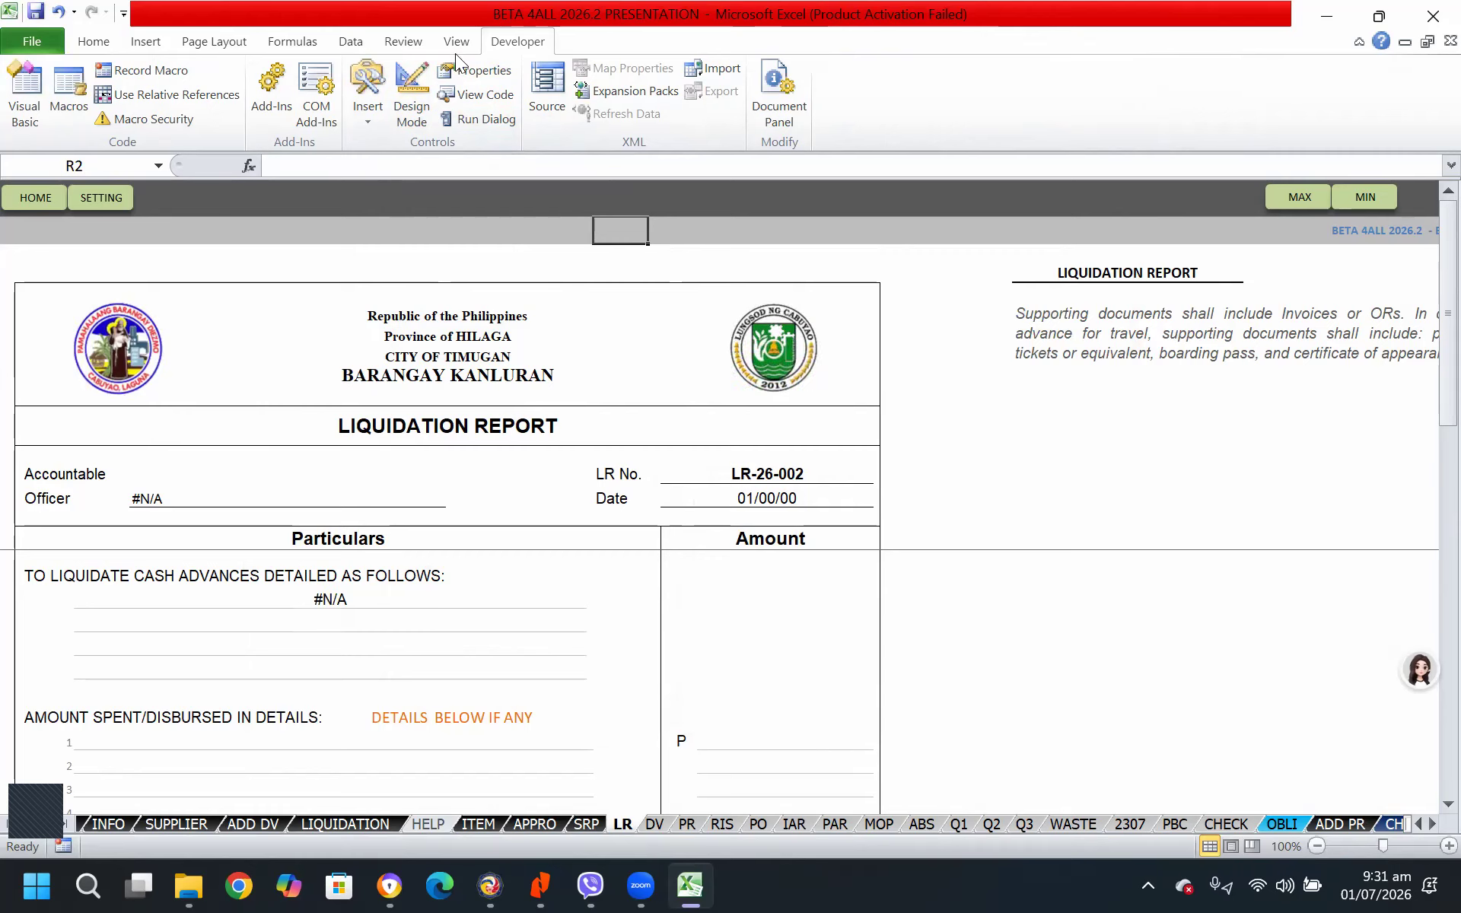
{"action": "left_click", "coordinate": [412, 95]}
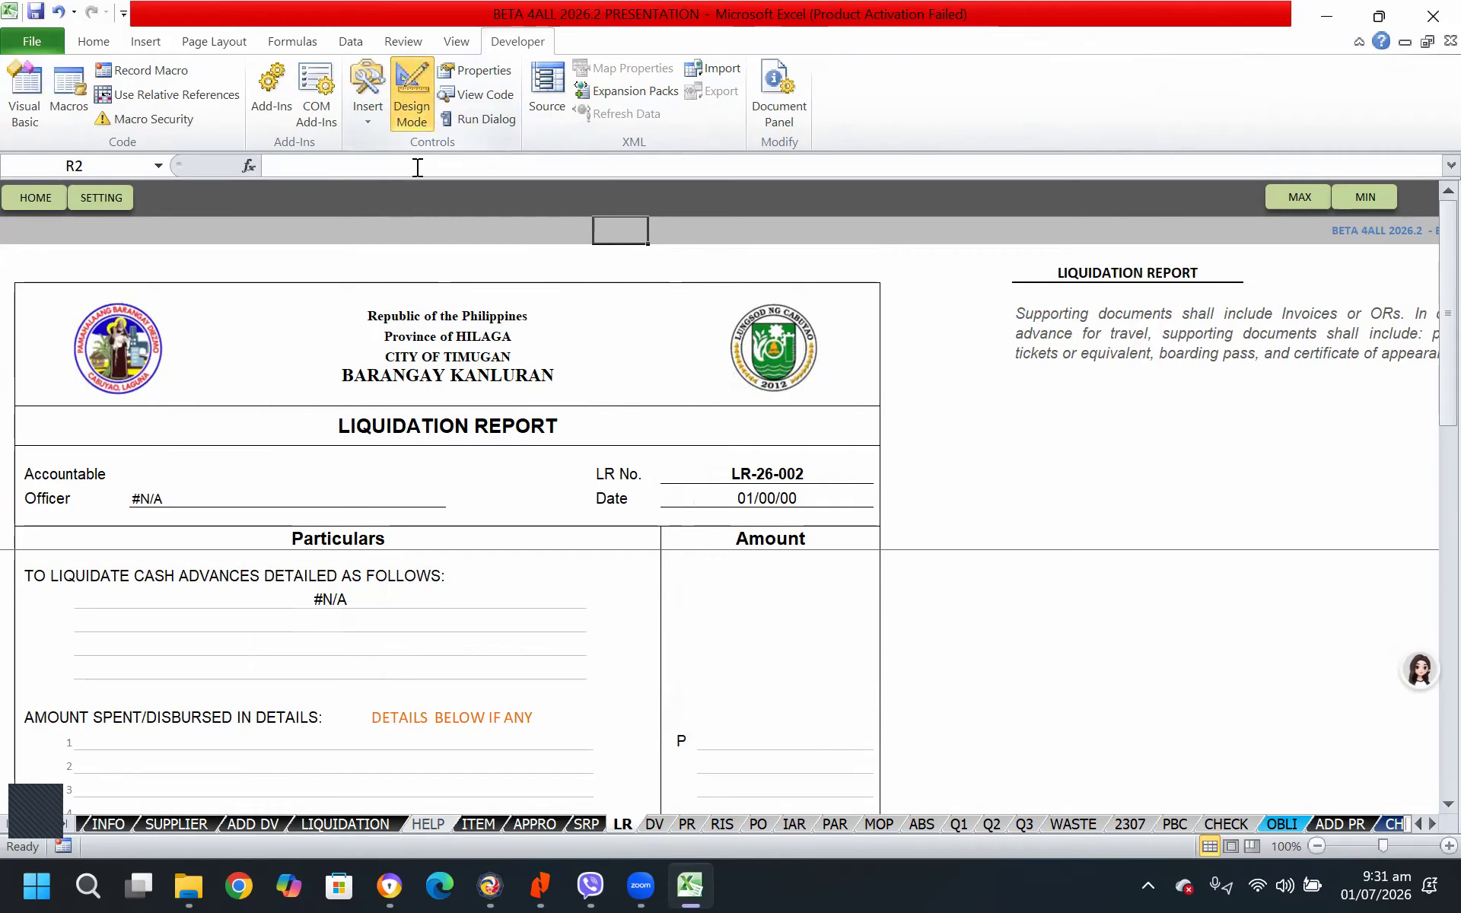
Nudge the barangay logo slightly upward on the liquidation report and narrow both header logos slightly together
{"action": "mouse_move", "coordinate": [134, 357]}
{"action": "left_mouse_down"}
{"action": "mouse_move", "coordinate": [197, 356]}
{"action": "mouse_move", "coordinate": [134, 354]}
{"action": "left_mouse_up"}
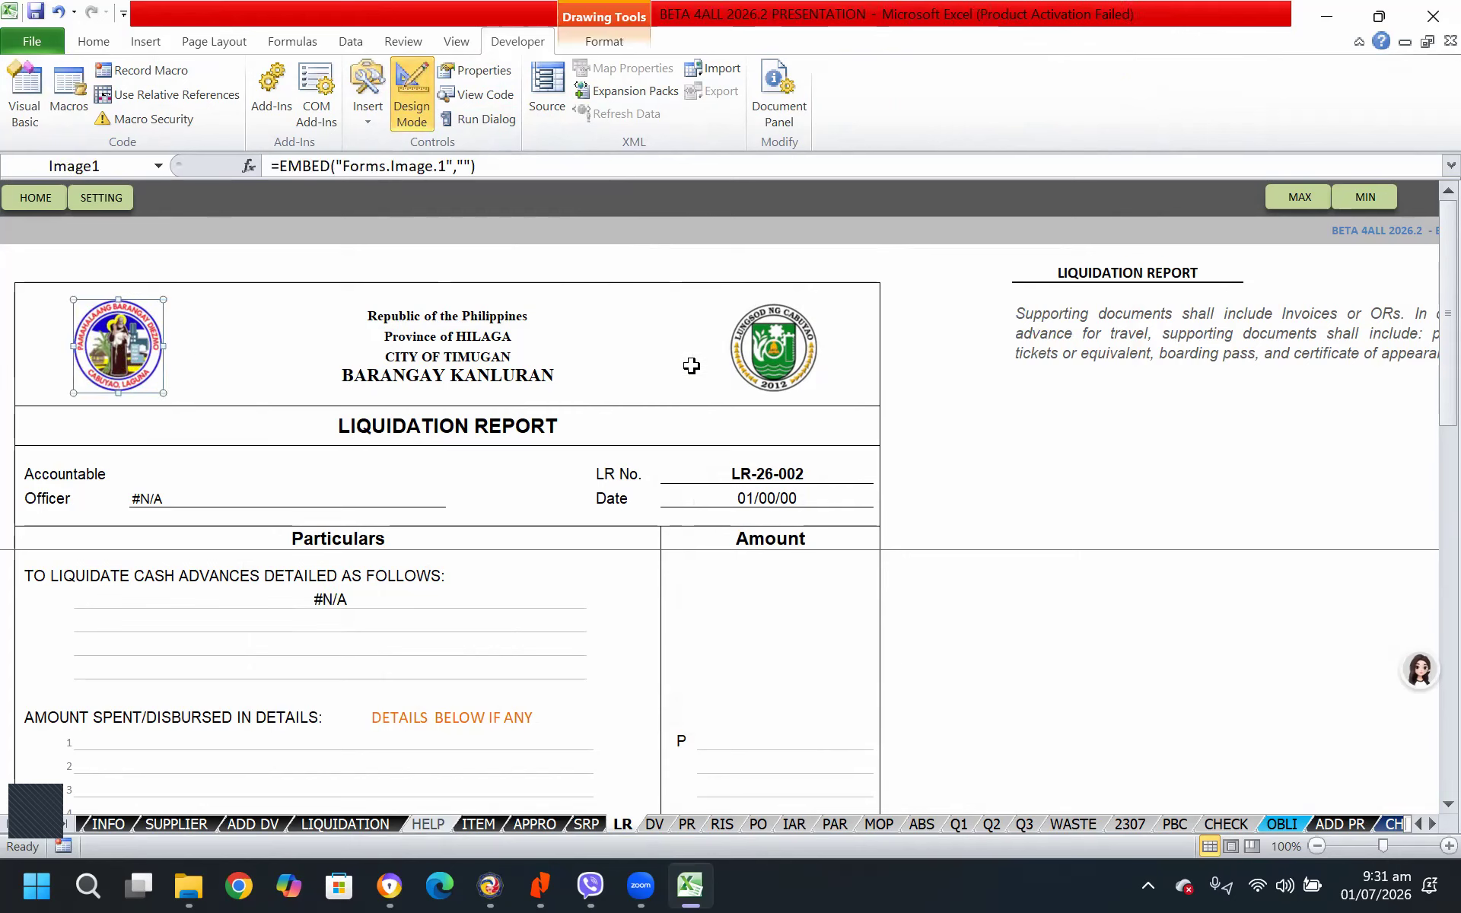
{"action": "left_click", "coordinate": [761, 352], "text": "shift"}
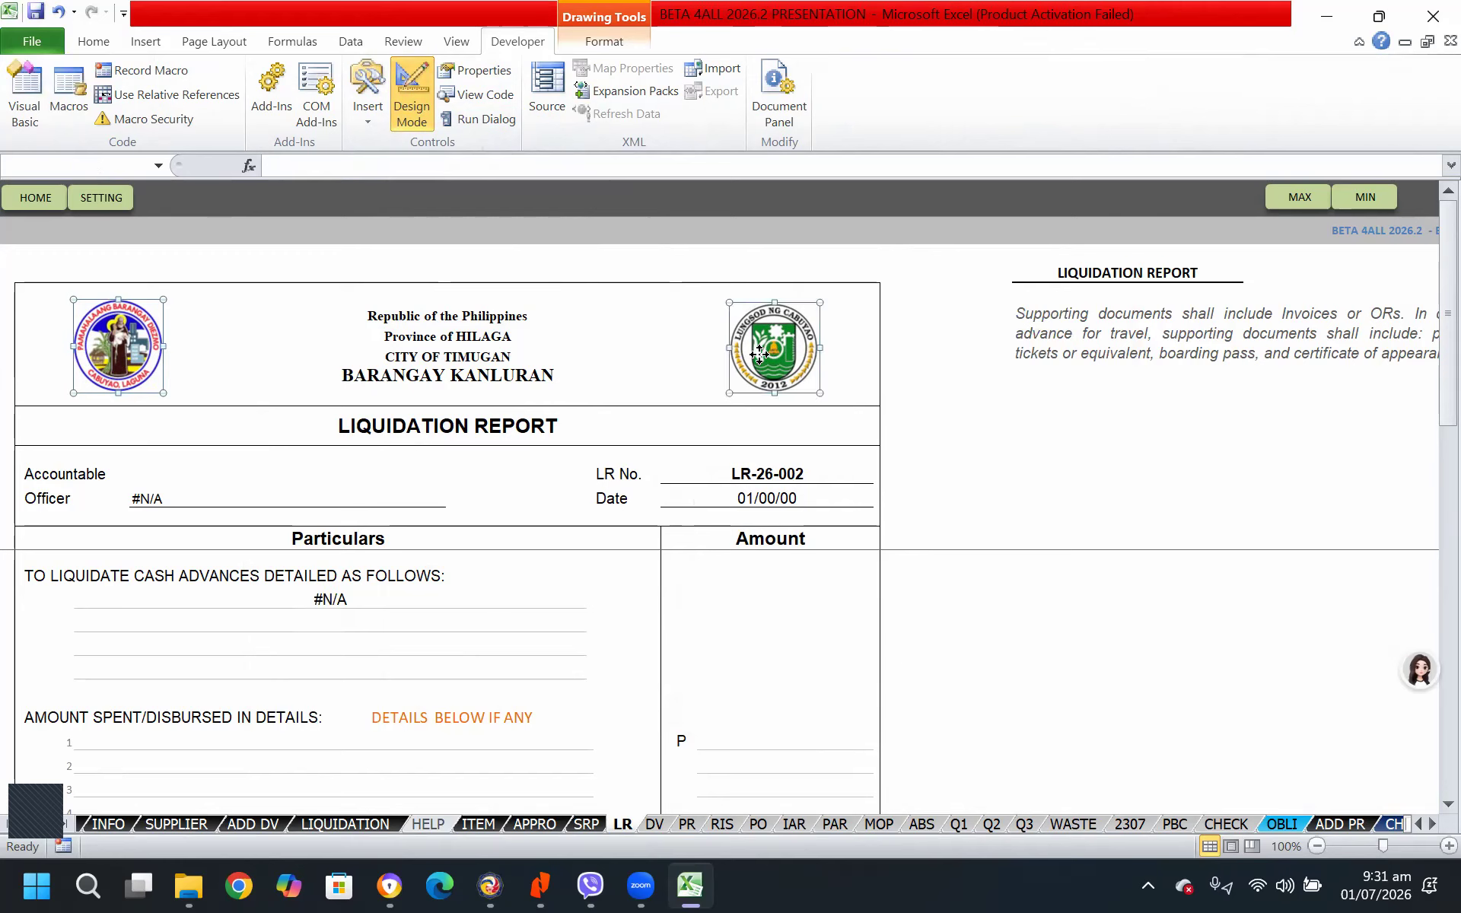
{"action": "left_click_drag", "start_coordinate": [817, 347], "coordinate": [812, 346]}
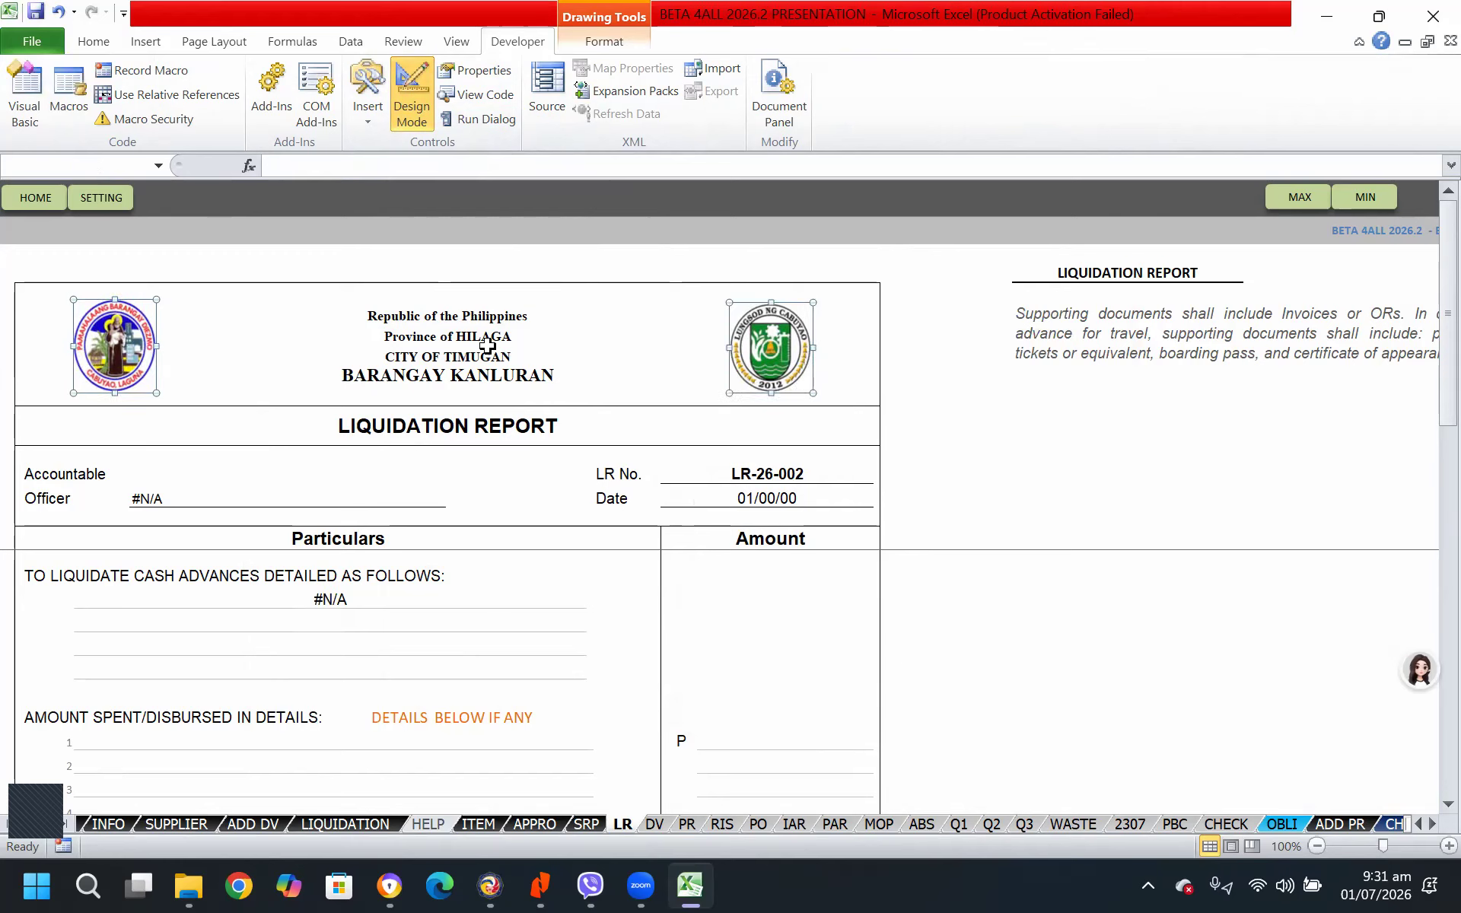
{"action": "left_click", "coordinate": [630, 315]}
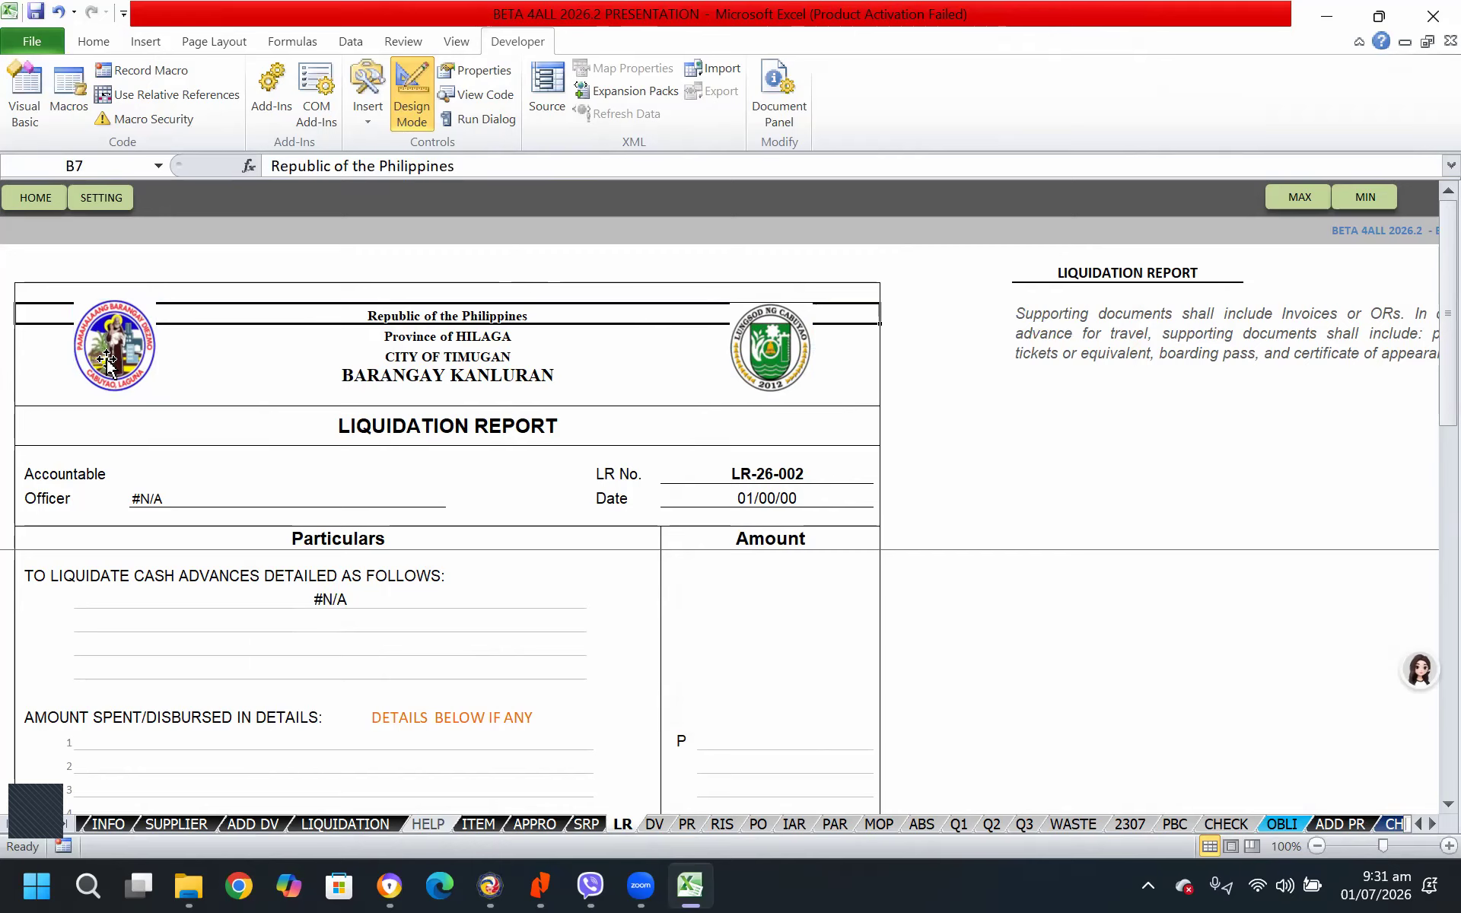
Check the header logos in the liquidation report's print preview and return to the sheet
{"action": "left_click", "coordinate": [643, 263]}
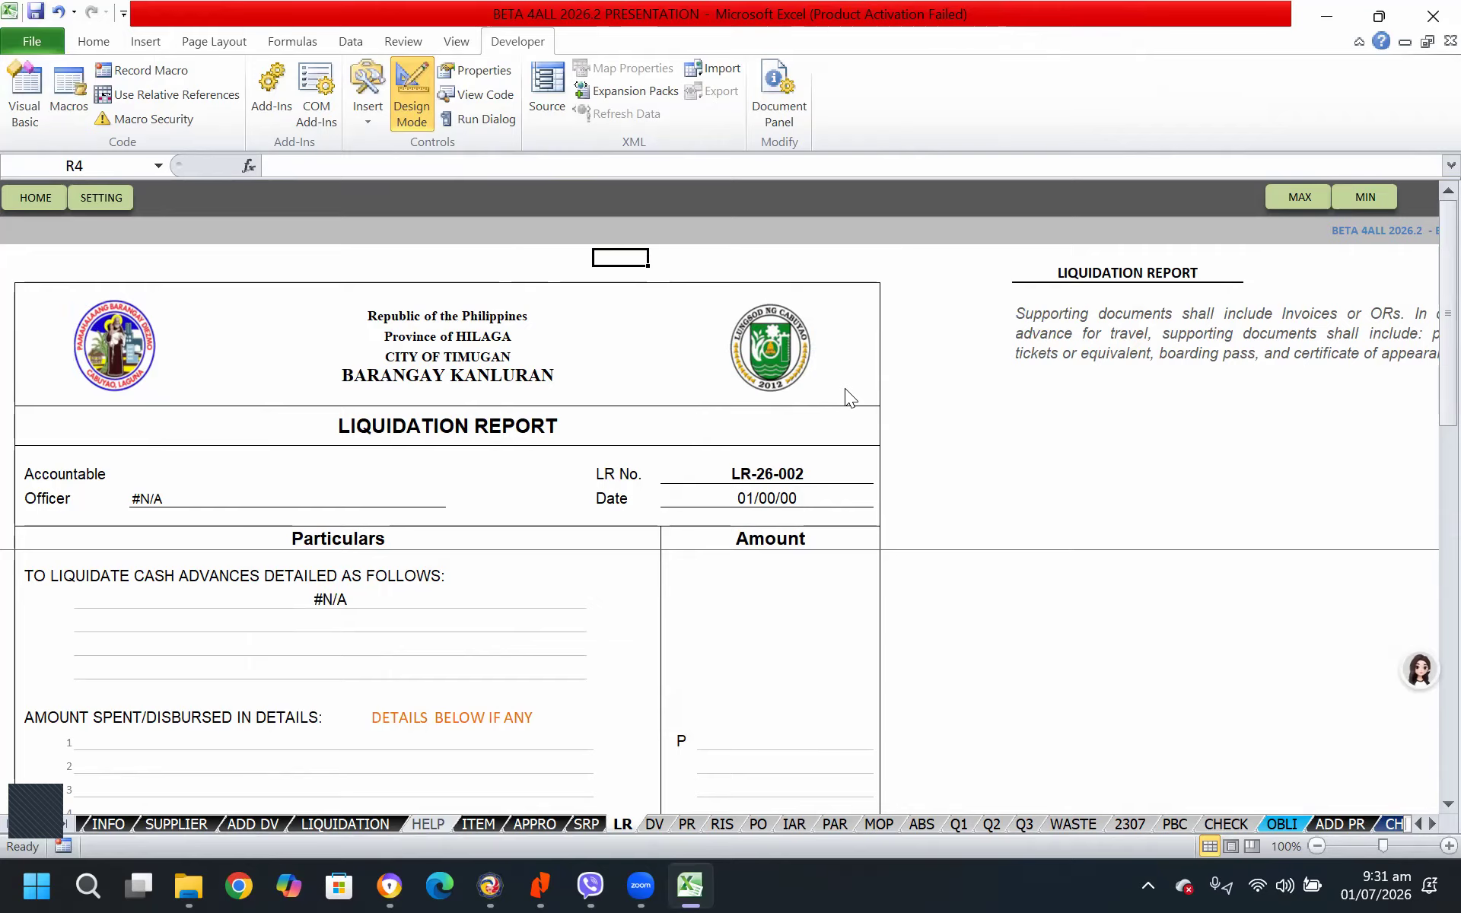
{"action": "key", "text": "ctrl+p"}
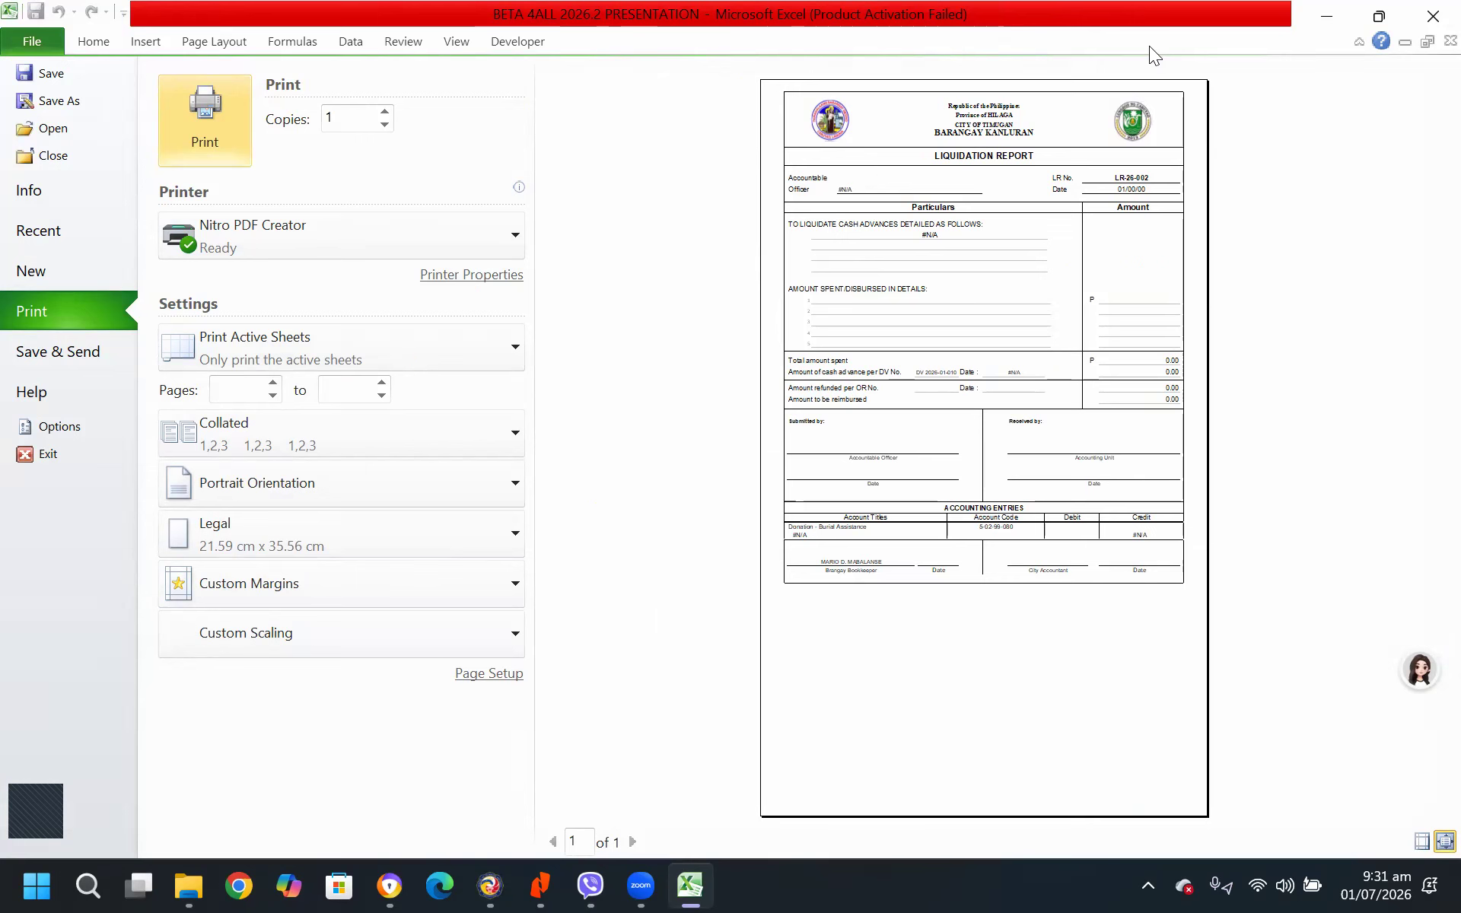
{"action": "key", "text": "Escape"}
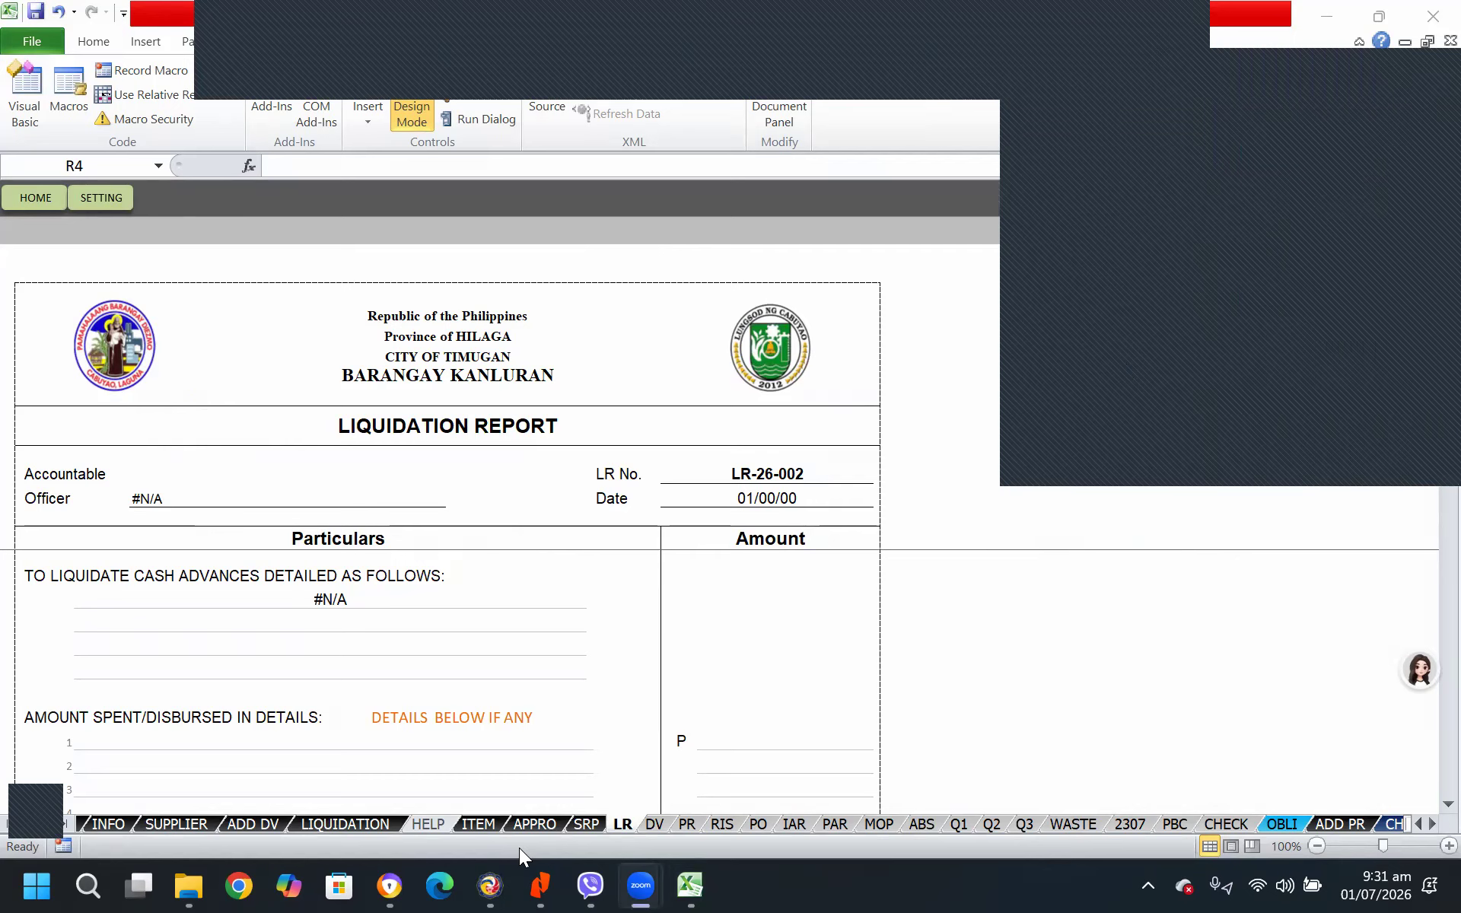
Shift the city logo on the PR sheet's purchase request slightly toward the centre of the header
{"action": "left_click", "coordinate": [655, 823]}
{"action": "left_click", "coordinate": [684, 823]}
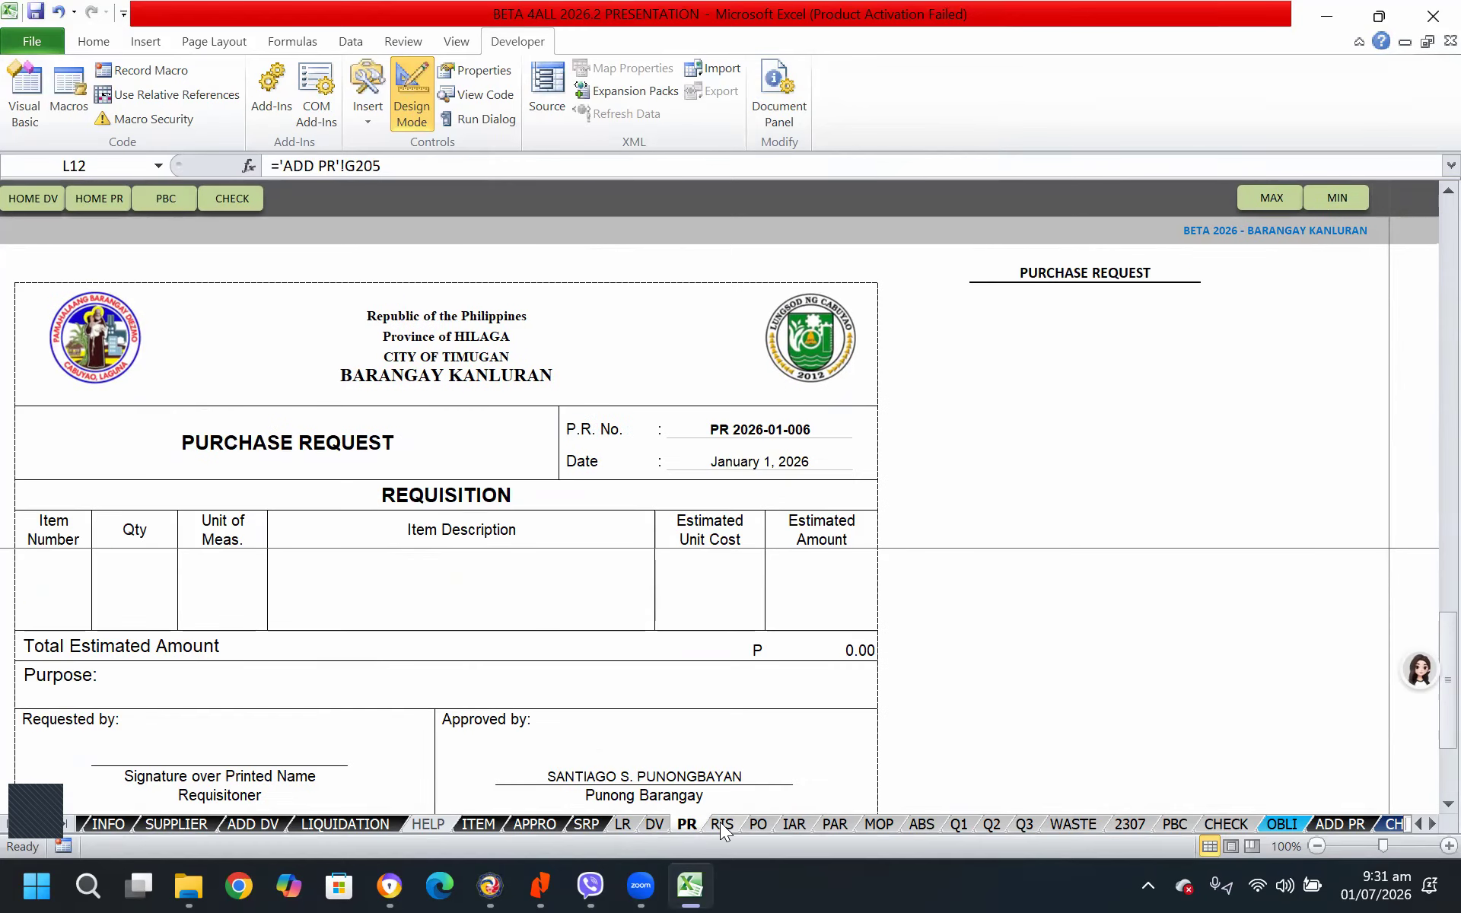
{"action": "left_click", "coordinate": [721, 824]}
{"action": "left_click", "coordinate": [687, 823]}
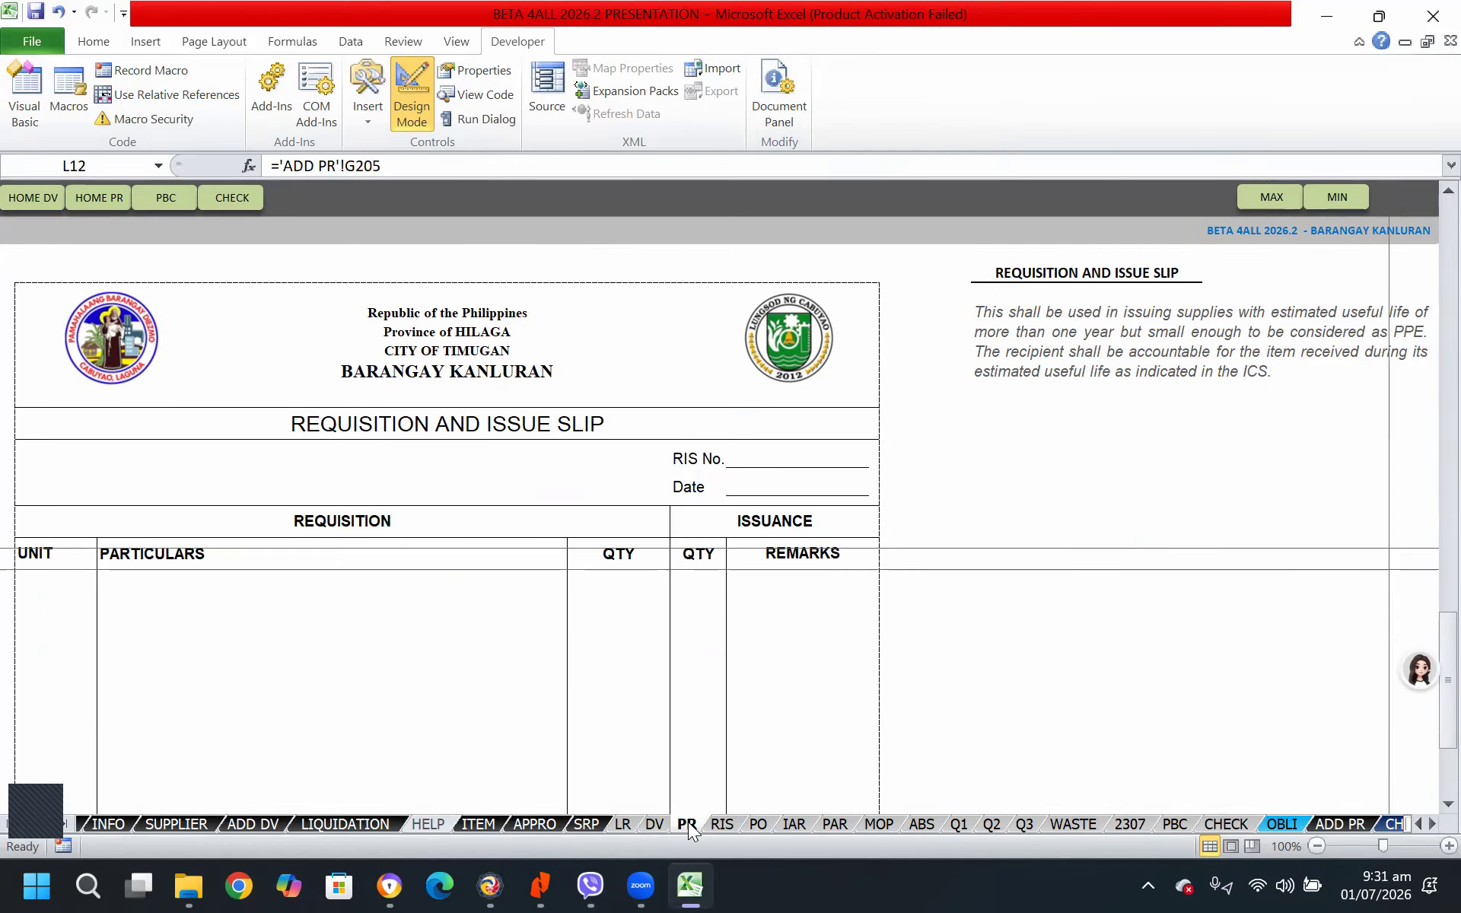
{"action": "left_click", "coordinate": [811, 330]}
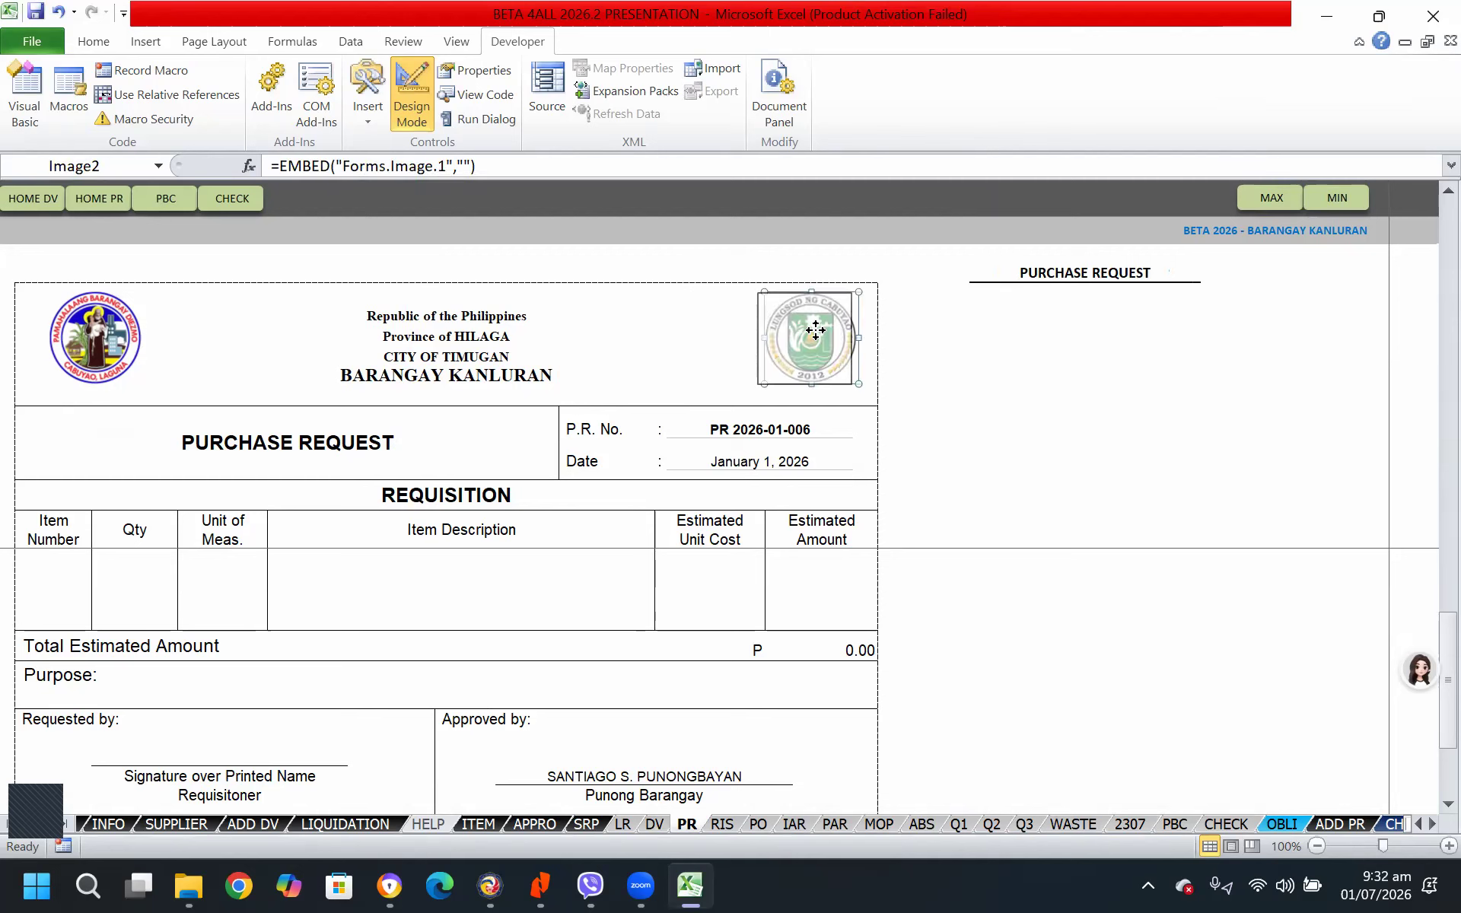
{"action": "left_click", "coordinate": [991, 378]}
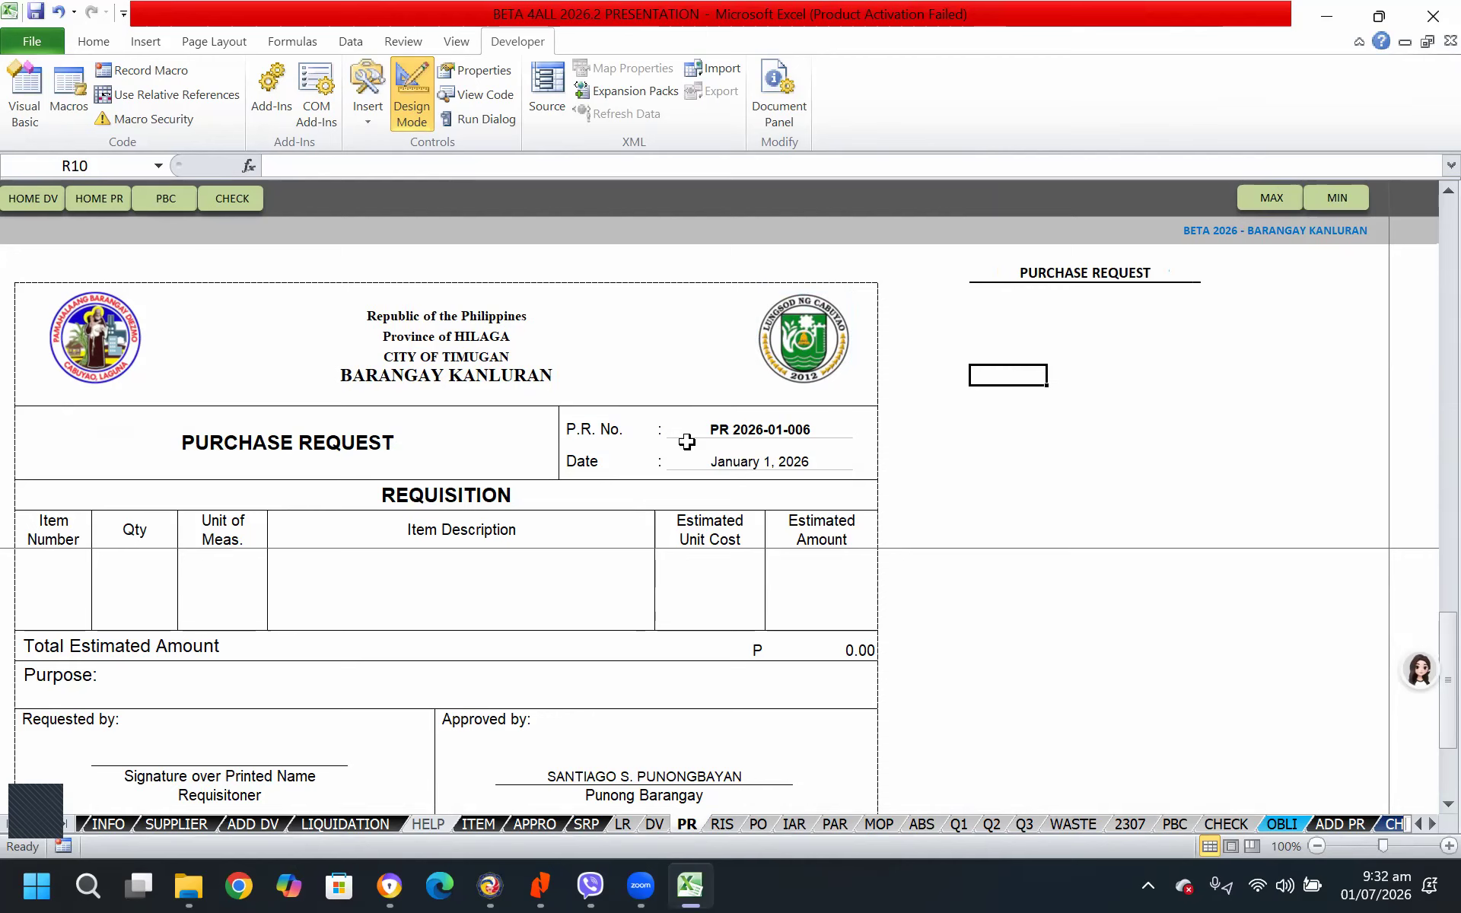
Examine the header logos on the remaining form sheets from RIS through CHECK
{"action": "left_click", "coordinate": [719, 823]}
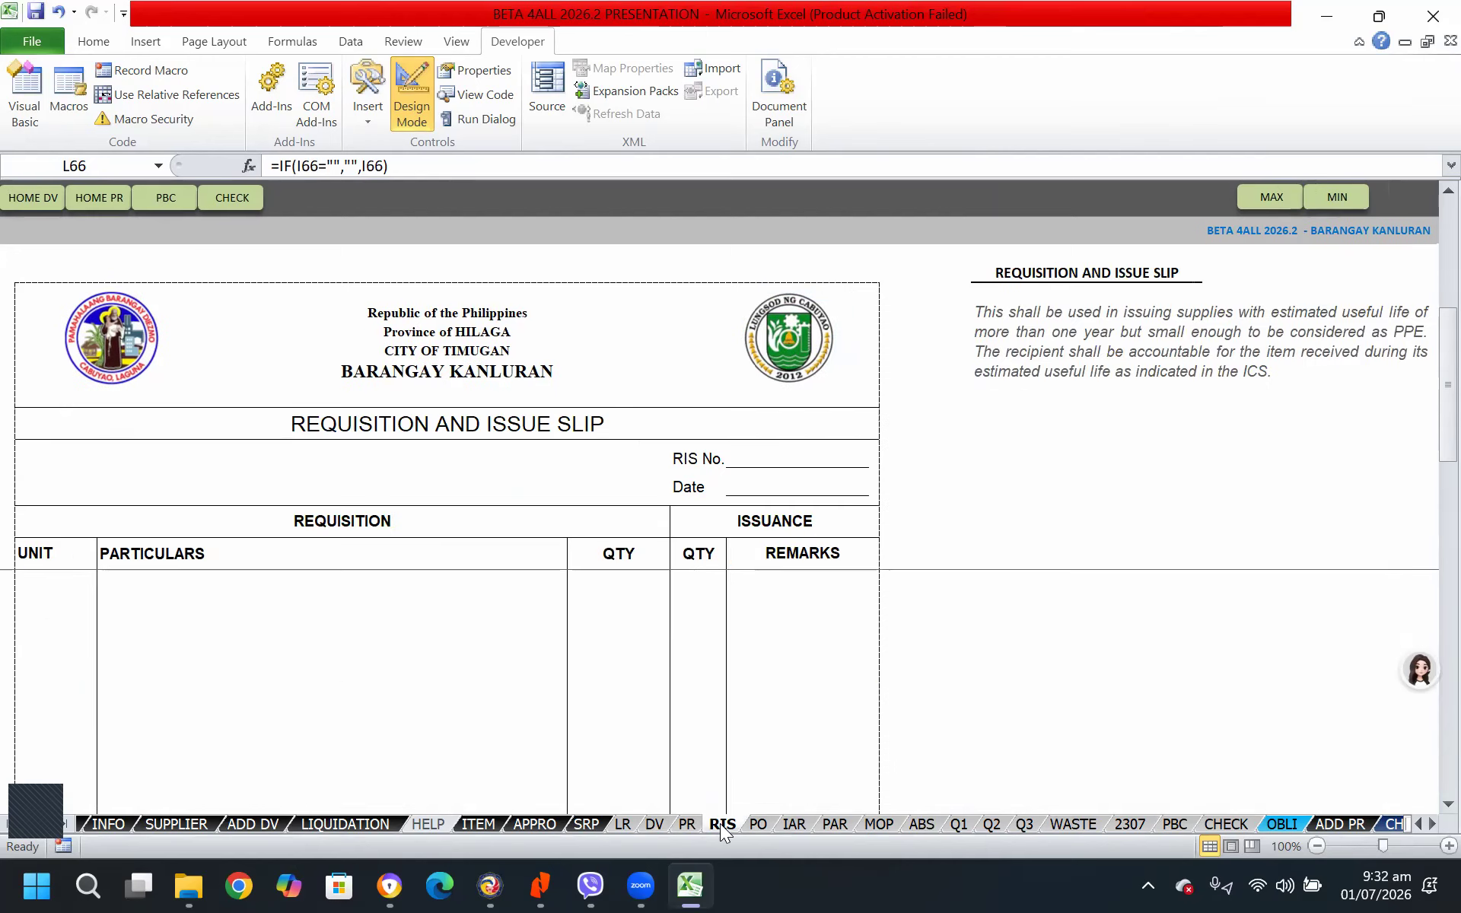
{"action": "left_click", "coordinate": [755, 824]}
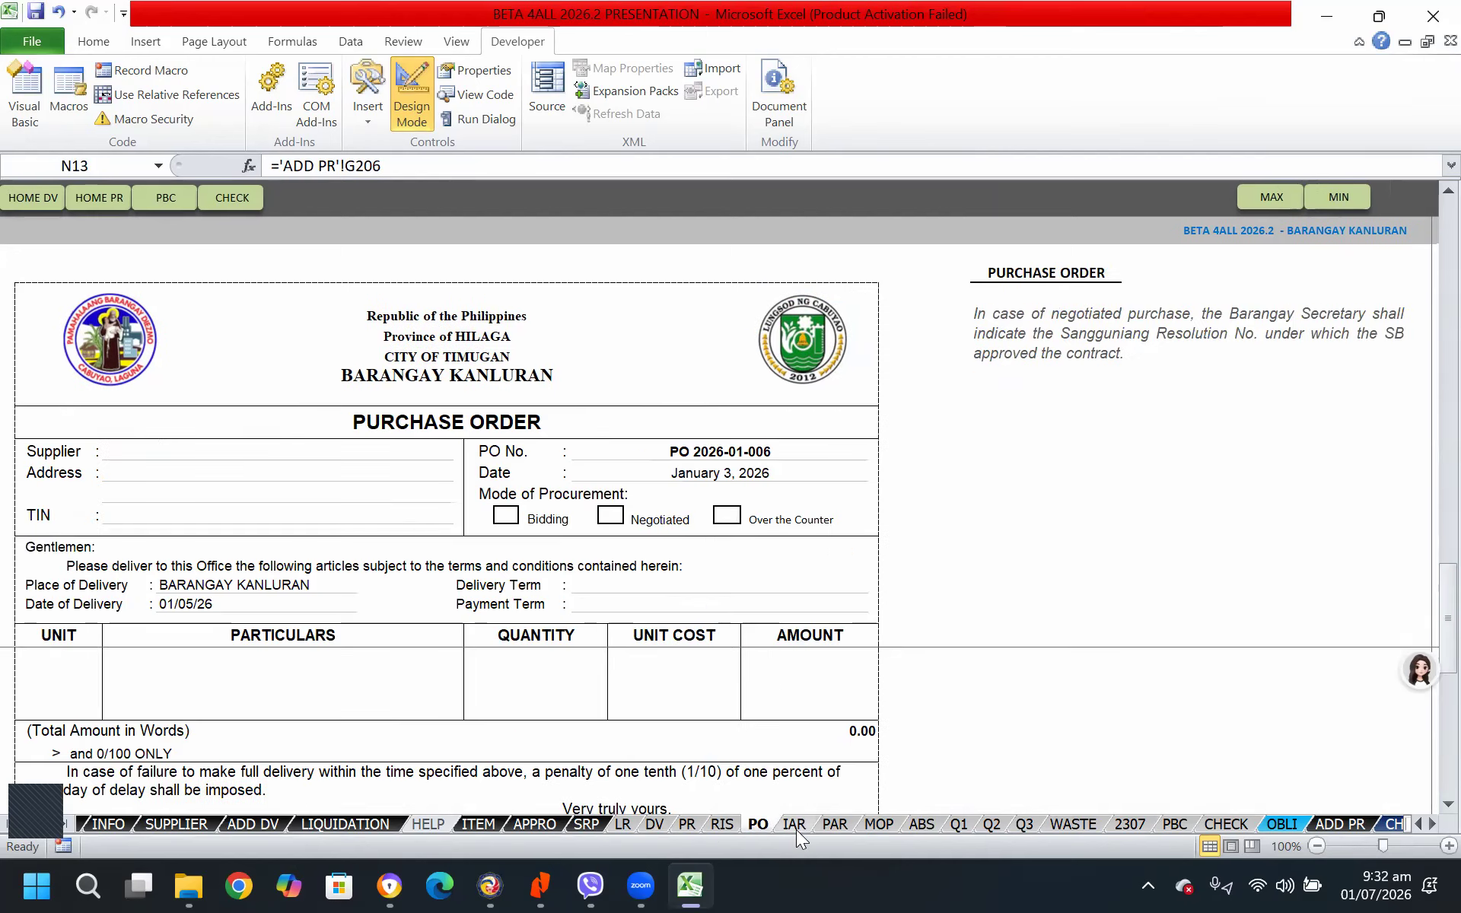
{"action": "left_click", "coordinate": [796, 826]}
{"action": "left_click", "coordinate": [841, 826]}
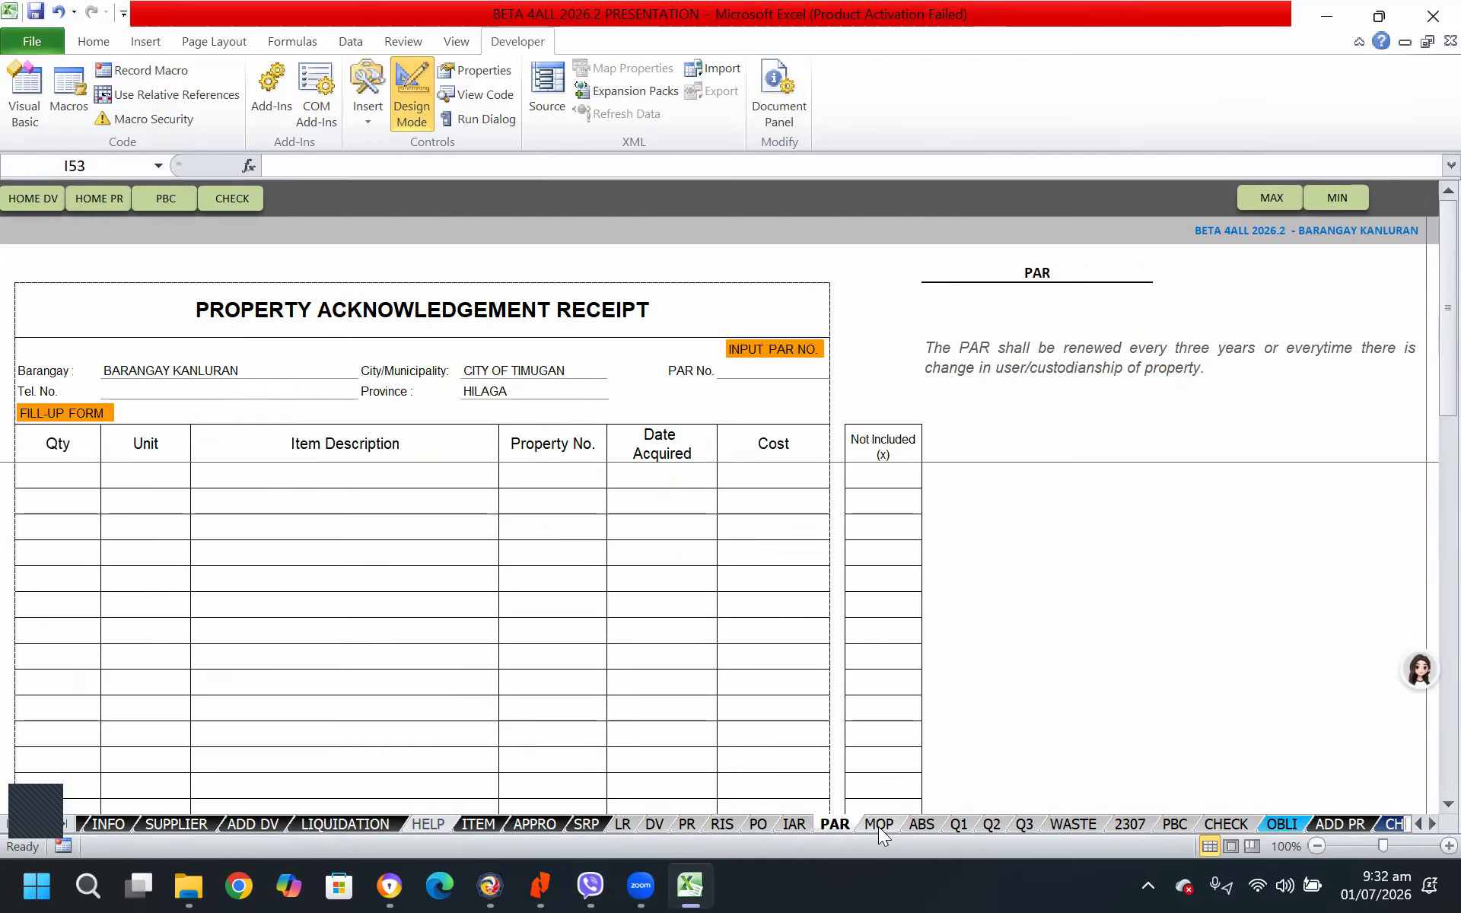
{"action": "left_click", "coordinate": [878, 826]}
{"action": "left_click", "coordinate": [923, 828]}
{"action": "left_click", "coordinate": [962, 825]}
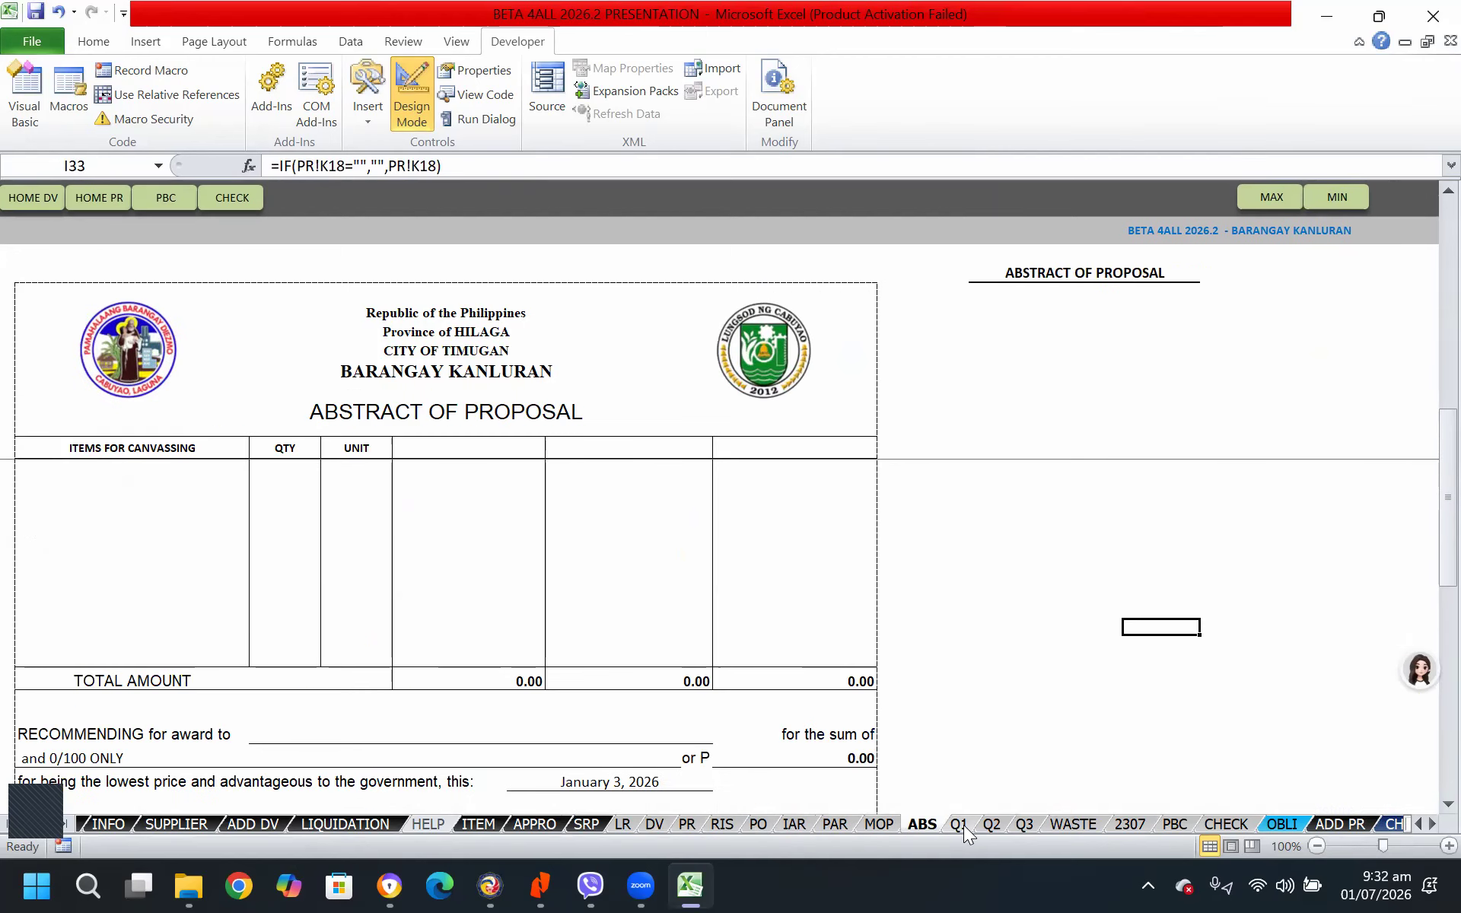
{"action": "left_click", "coordinate": [990, 825]}
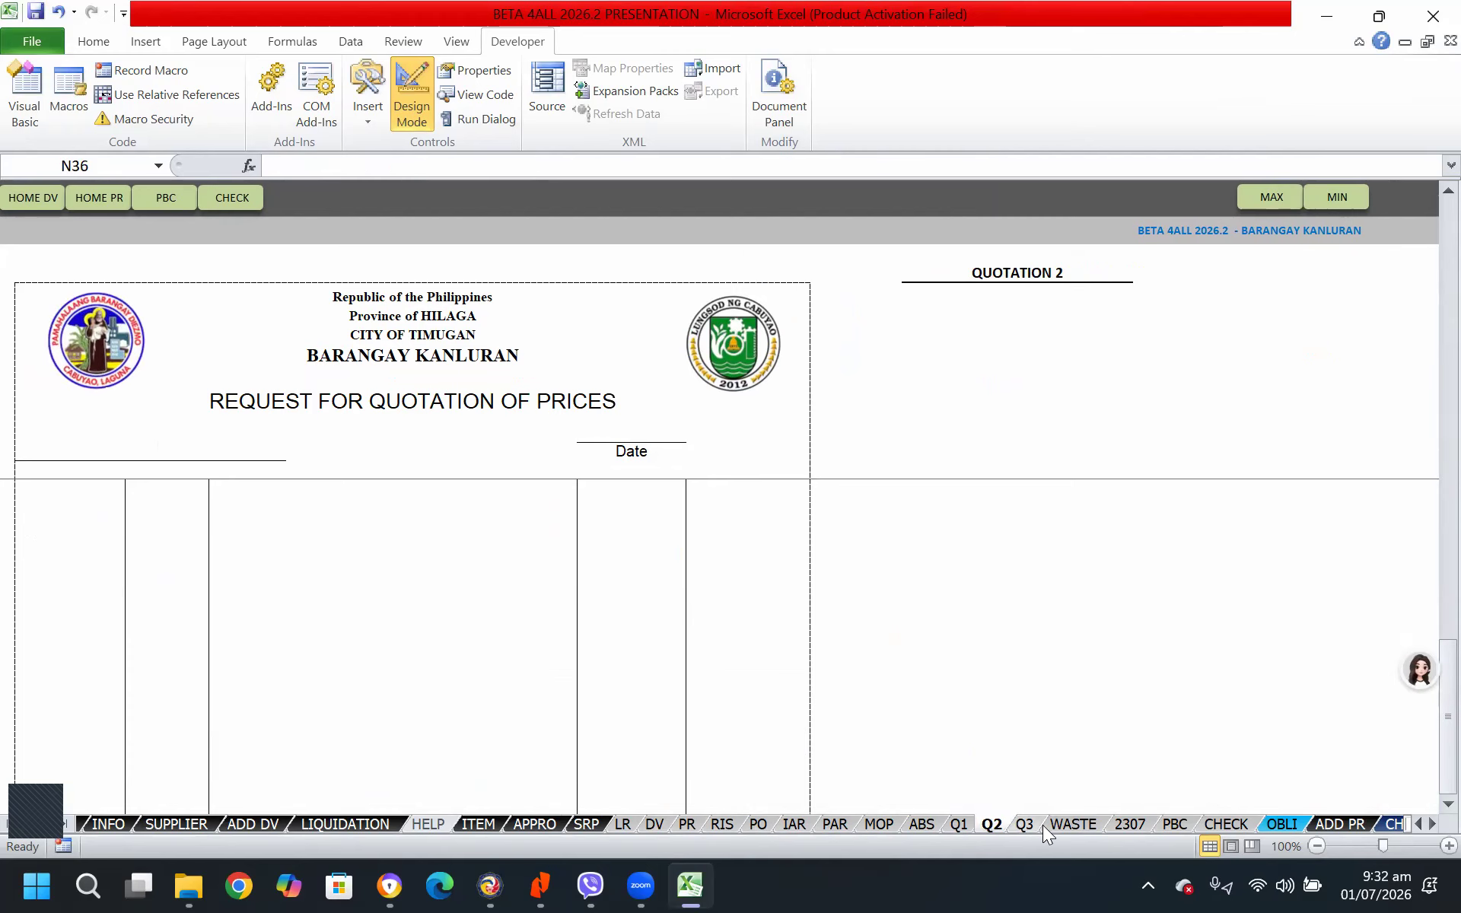
{"action": "left_click", "coordinate": [1024, 824]}
{"action": "left_click", "coordinate": [1067, 824]}
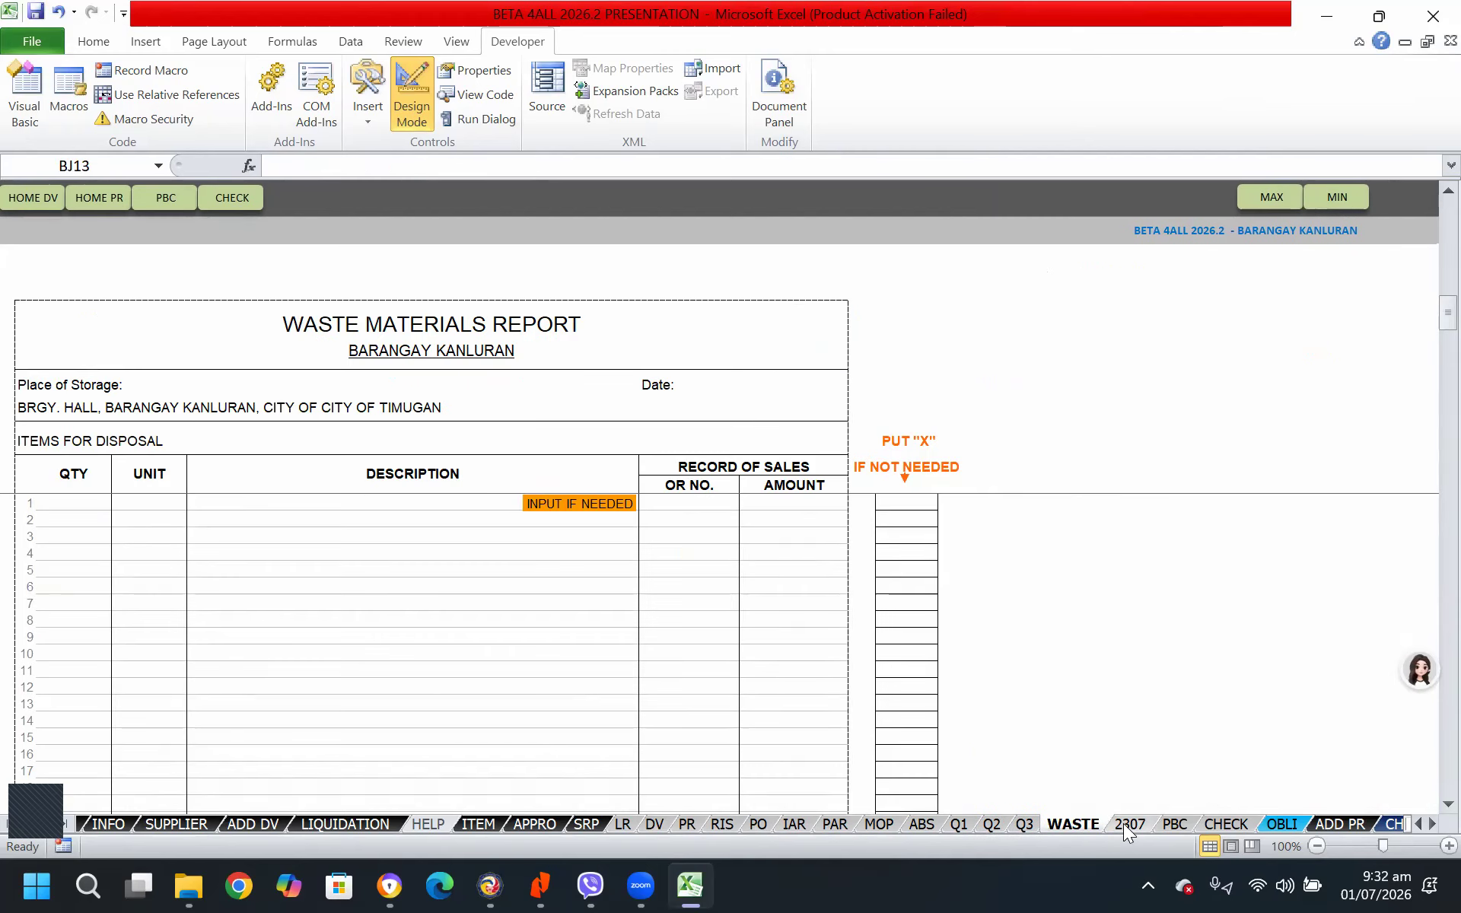
{"action": "left_click", "coordinate": [1124, 824]}
{"action": "left_click", "coordinate": [1175, 825]}
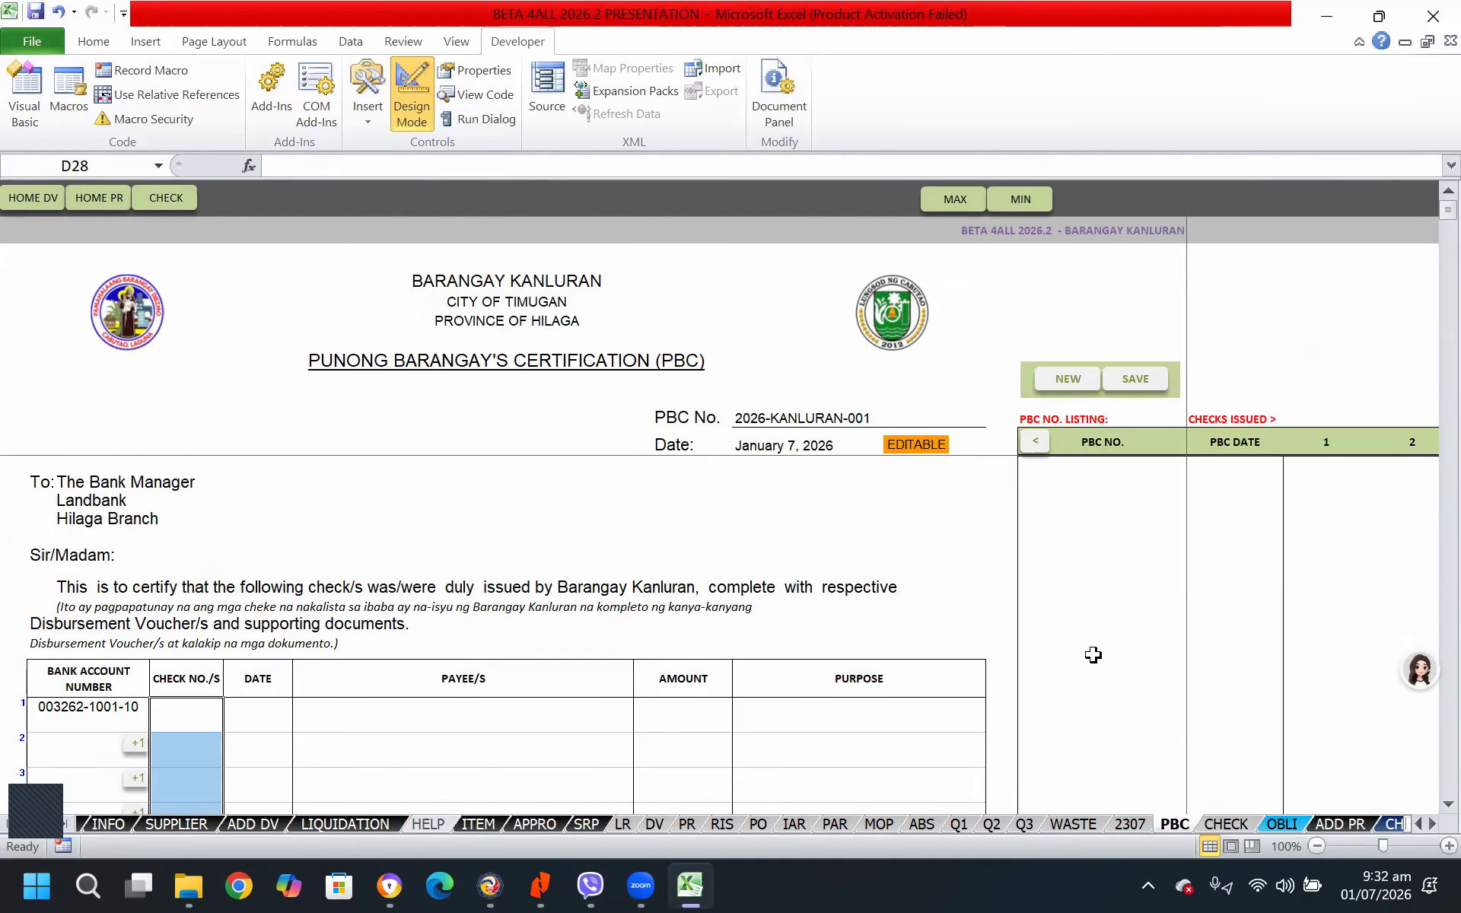
{"action": "left_click", "coordinate": [1225, 824]}
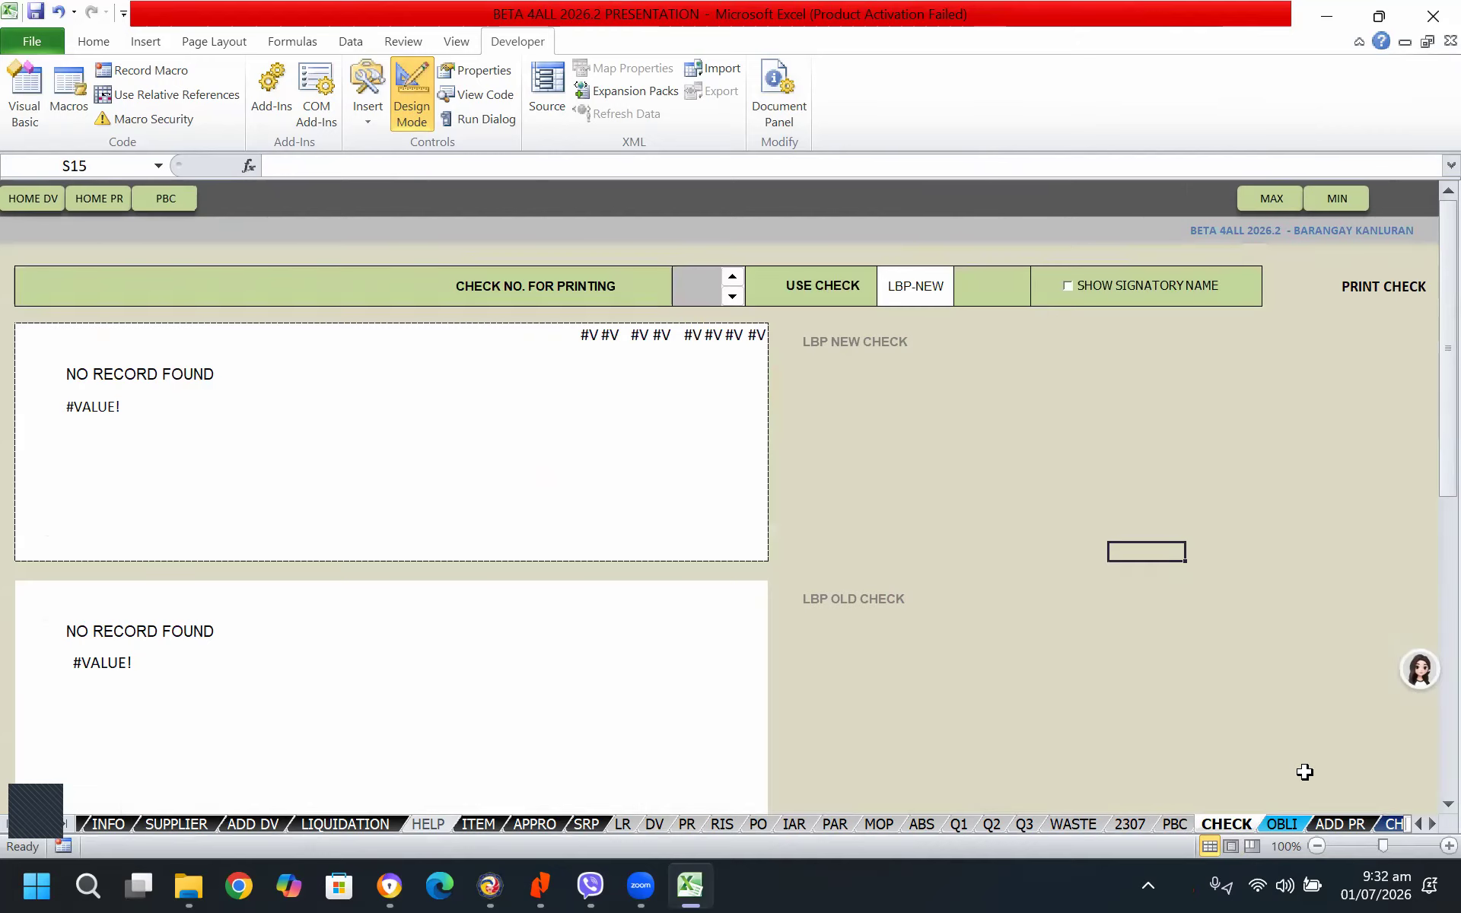
Shrink the barangay logo slightly in the header of the OBLI sheet's obligation request
{"action": "left_click", "coordinate": [1282, 824]}
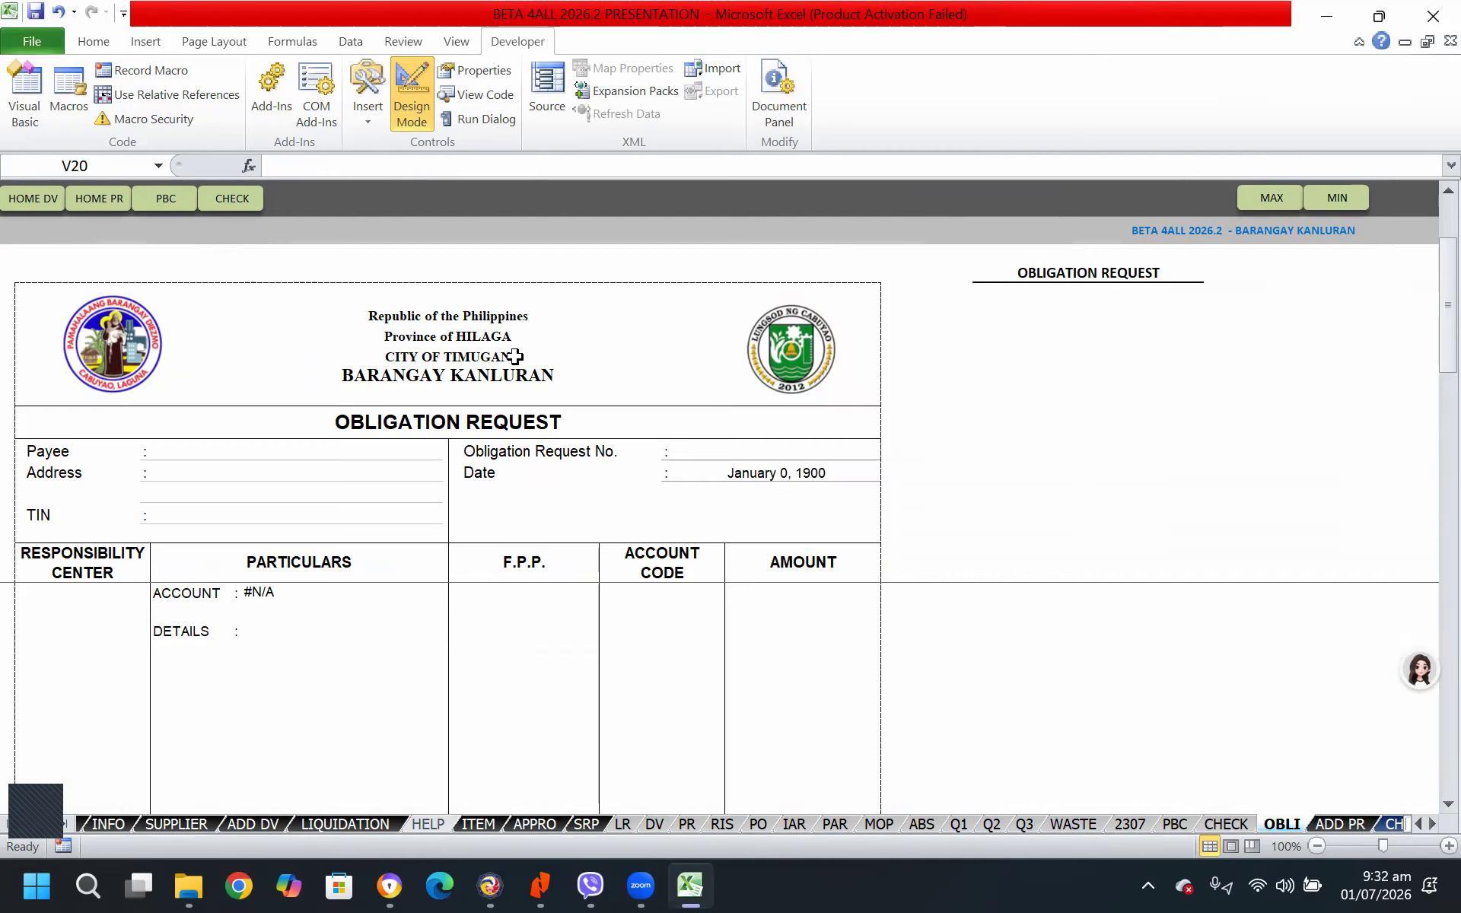
{"action": "left_click", "coordinate": [127, 356]}
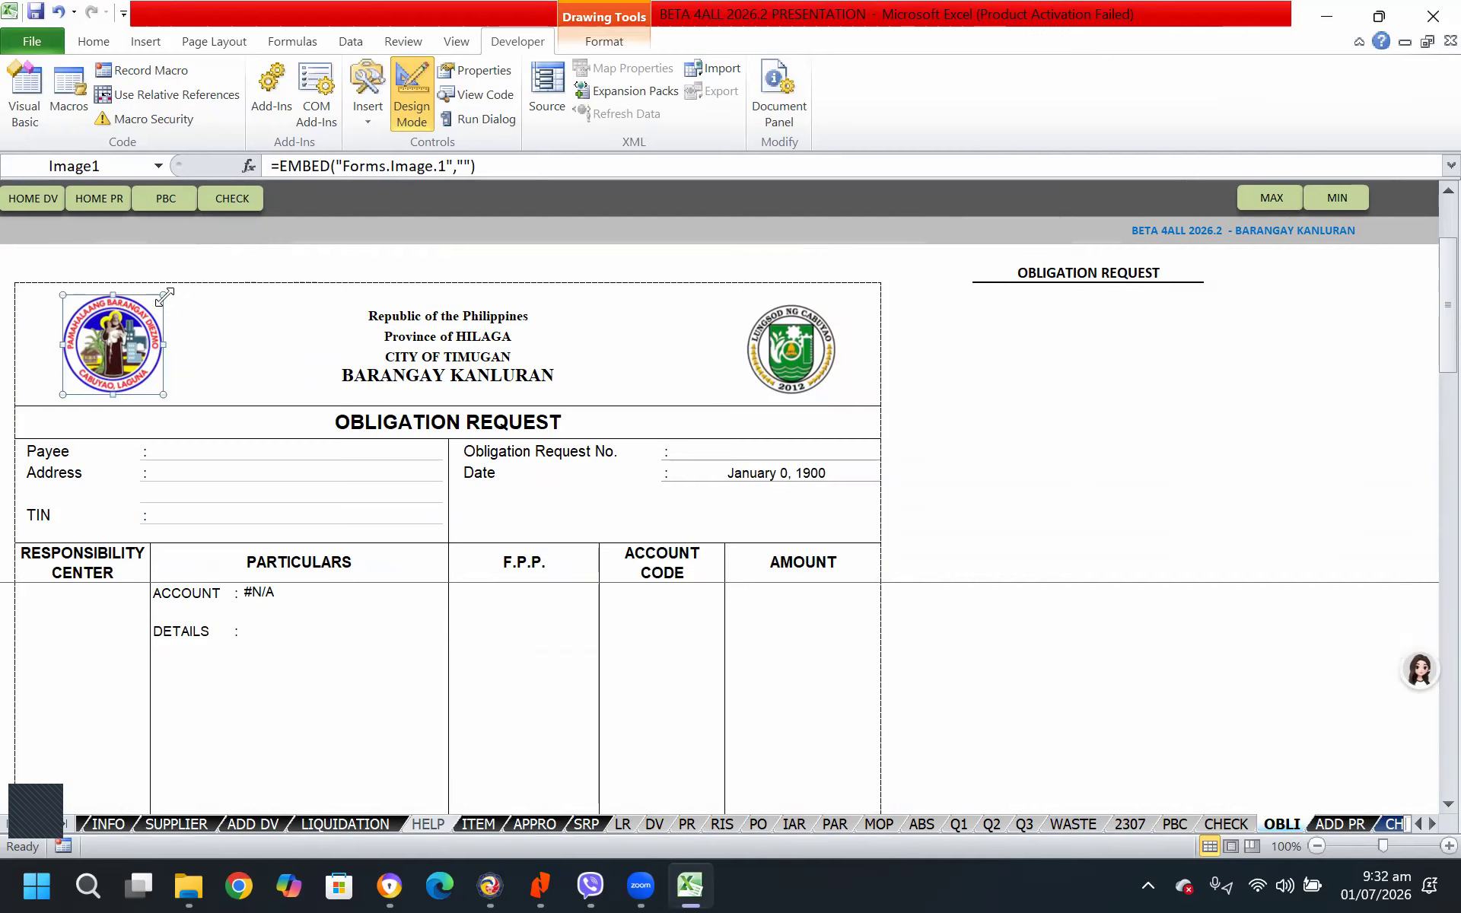
{"action": "left_click_drag", "start_coordinate": [163, 296], "coordinate": [153, 303]}
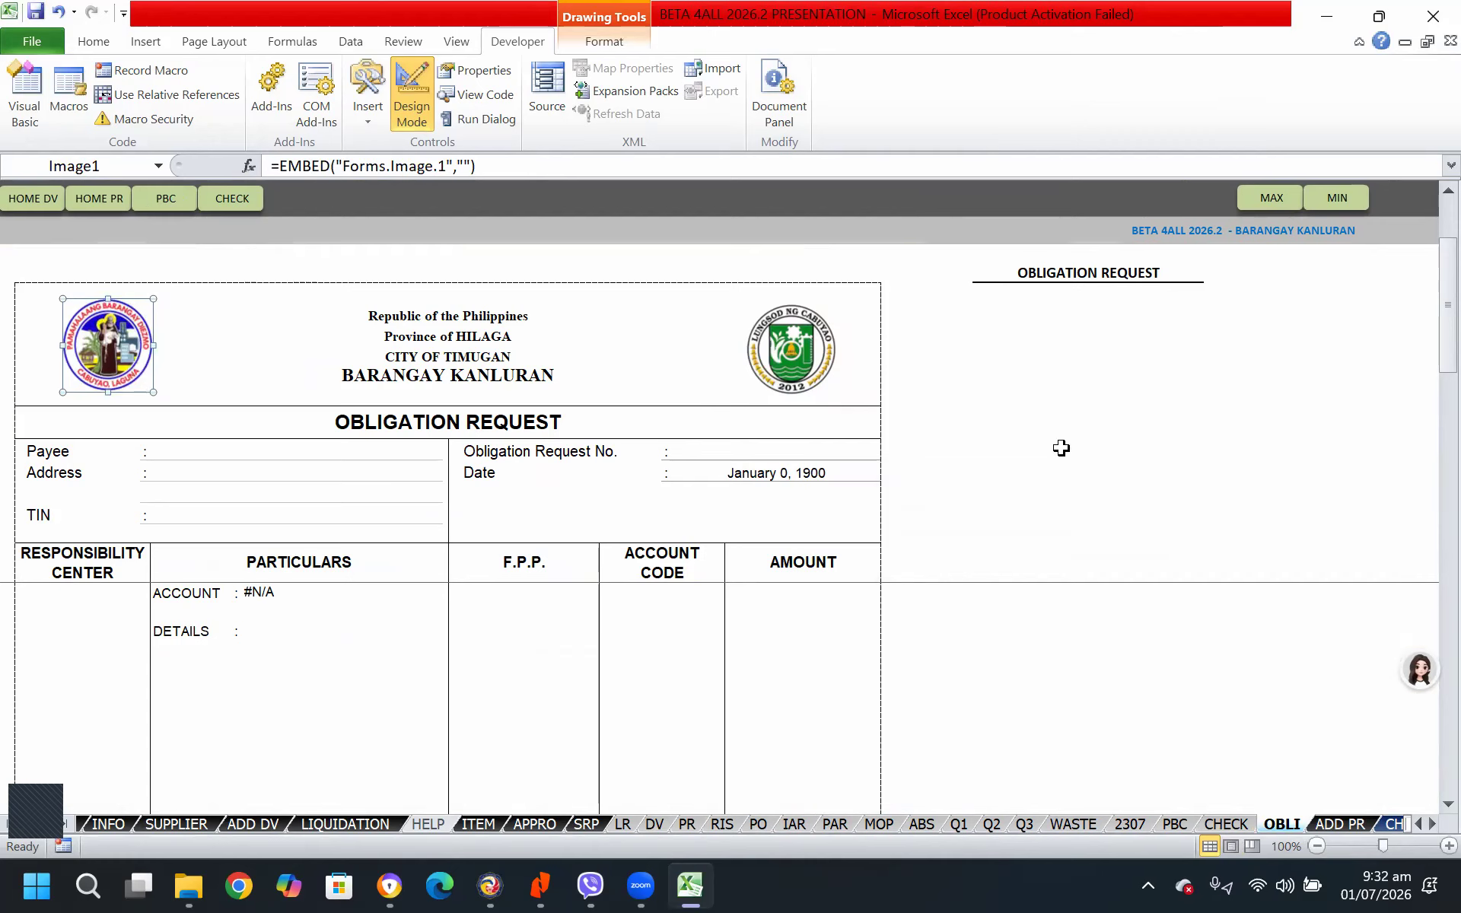
{"action": "left_click", "coordinate": [1157, 474]}
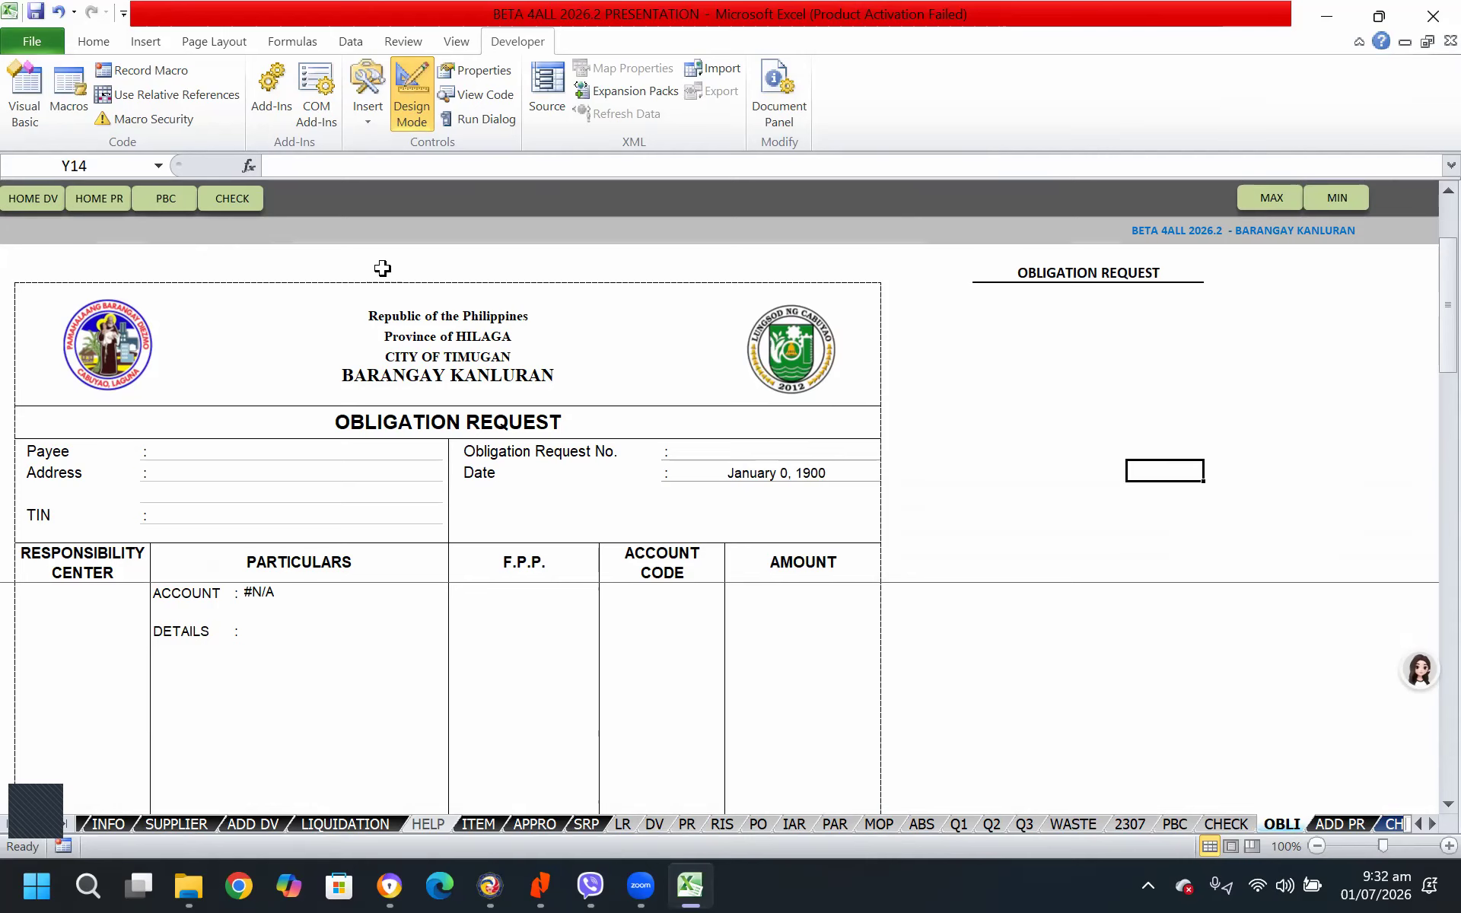
Return to the ADD DV sheet in its maximized view and start a new bank debit and credit memo
{"action": "left_click", "coordinate": [33, 198]}
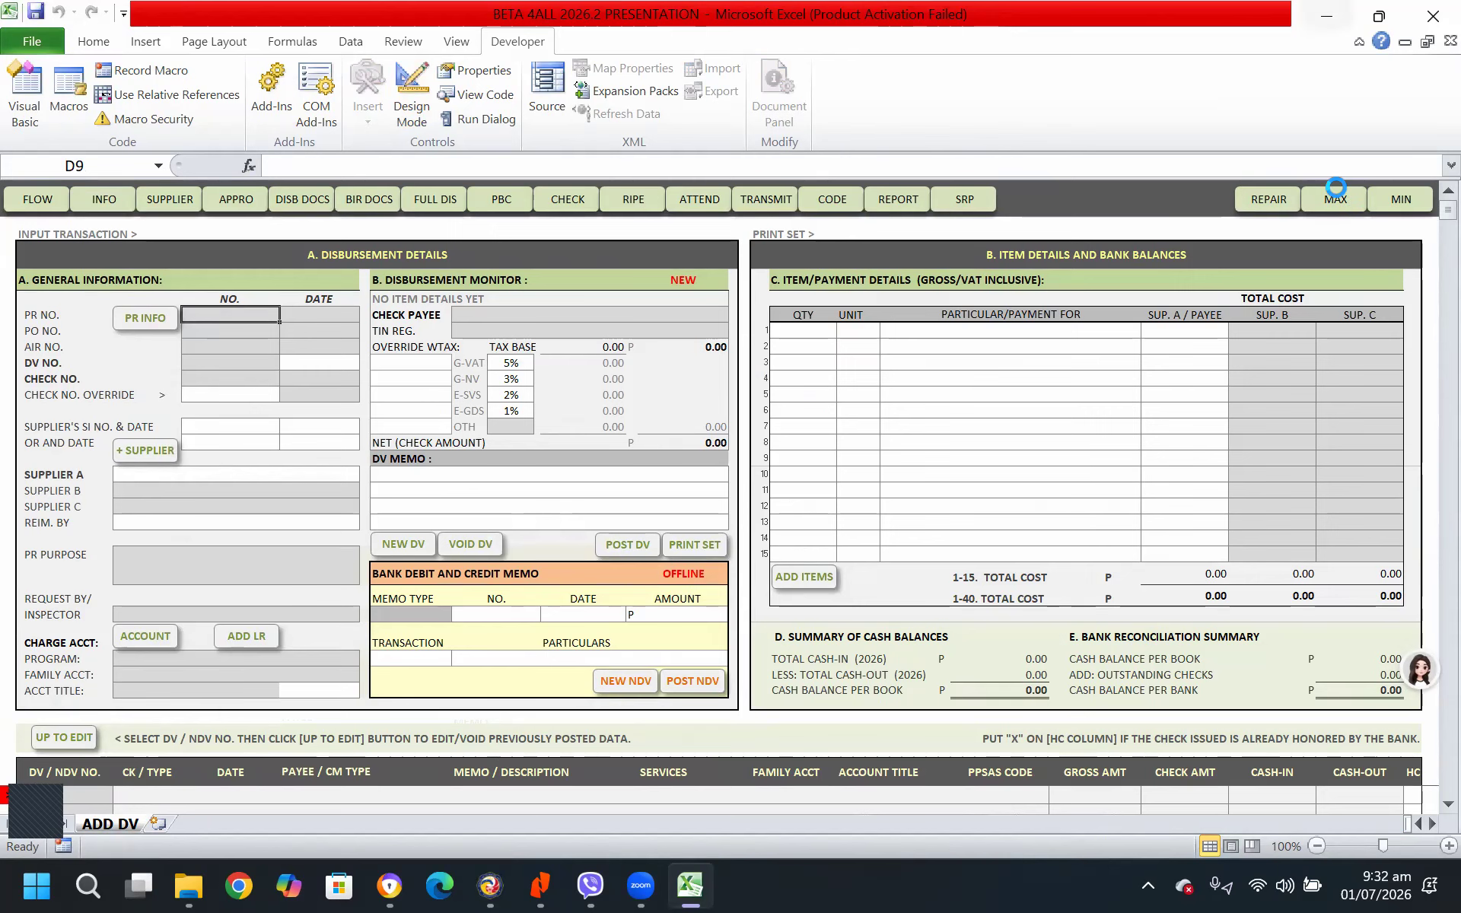
{"action": "left_click", "coordinate": [1335, 199]}
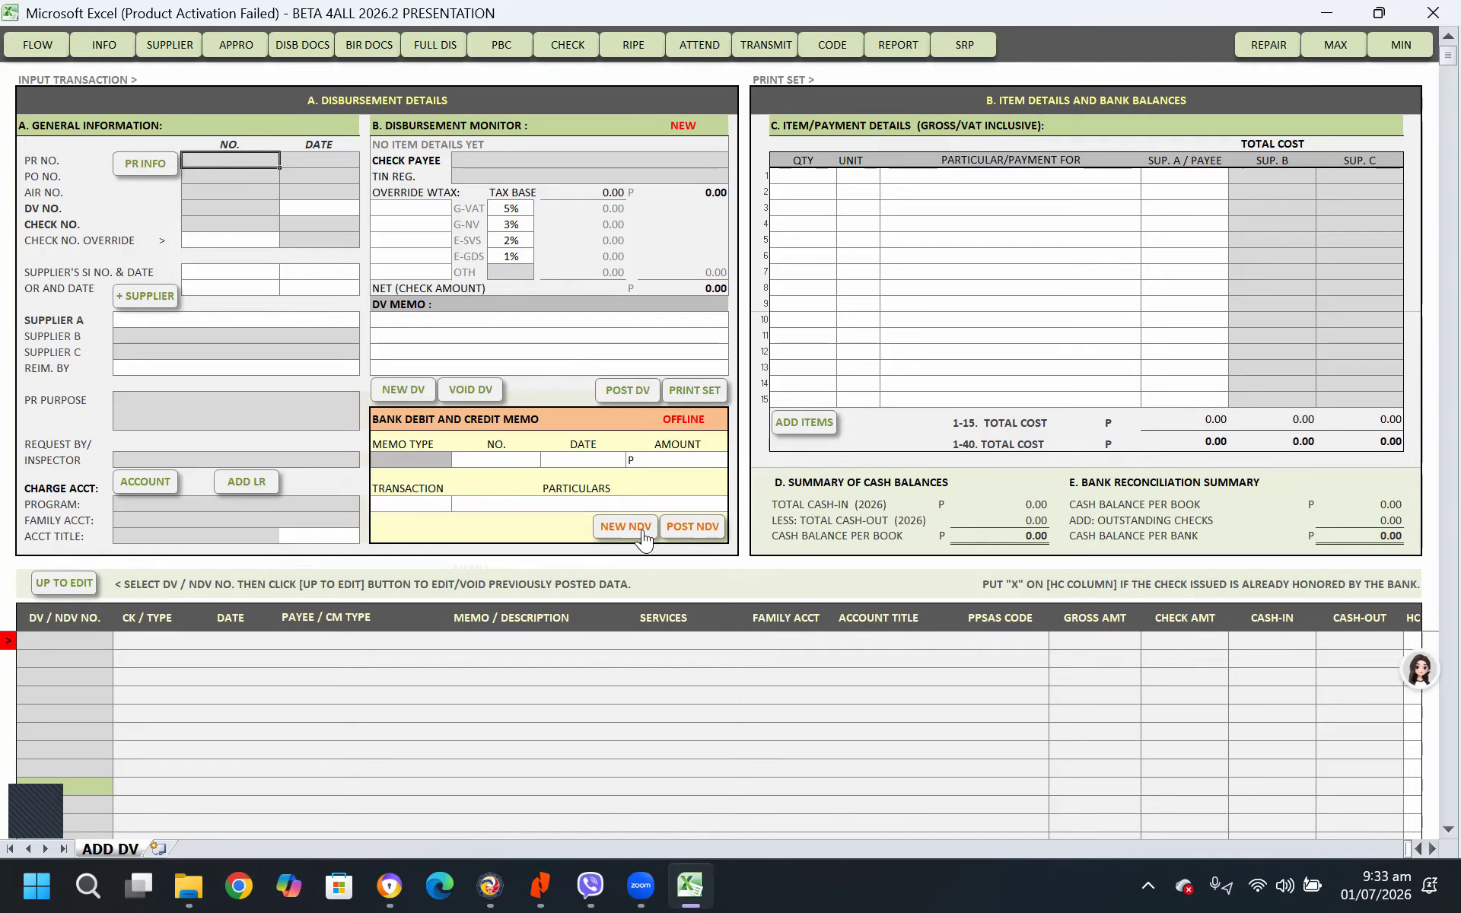
{"action": "left_click", "coordinate": [639, 527]}
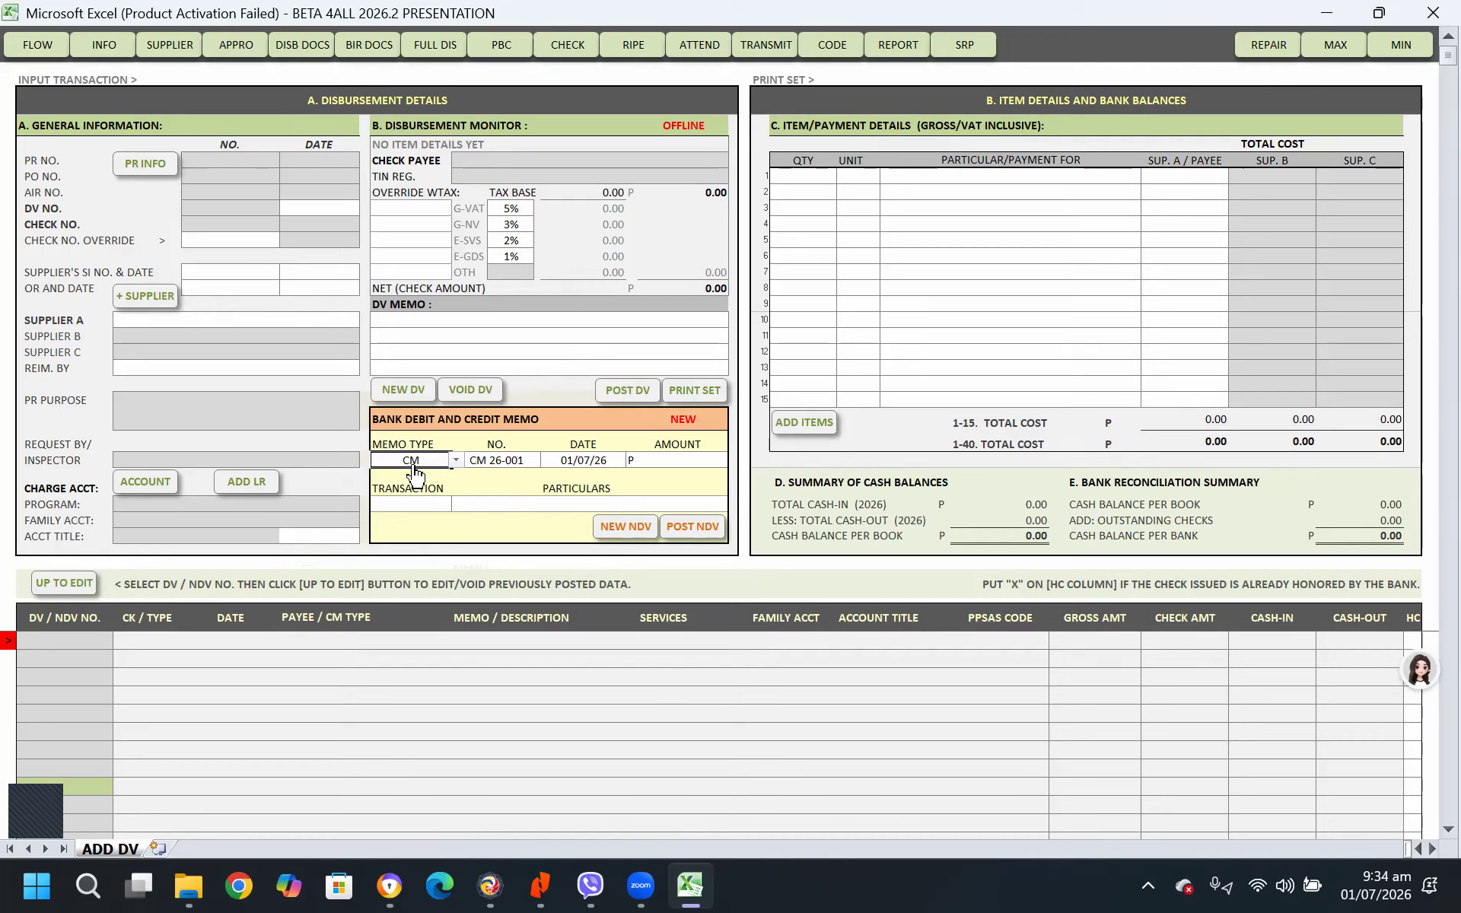
Try memo type RM for the new entry and set it back to CM
{"action": "left_click", "coordinate": [455, 460]}
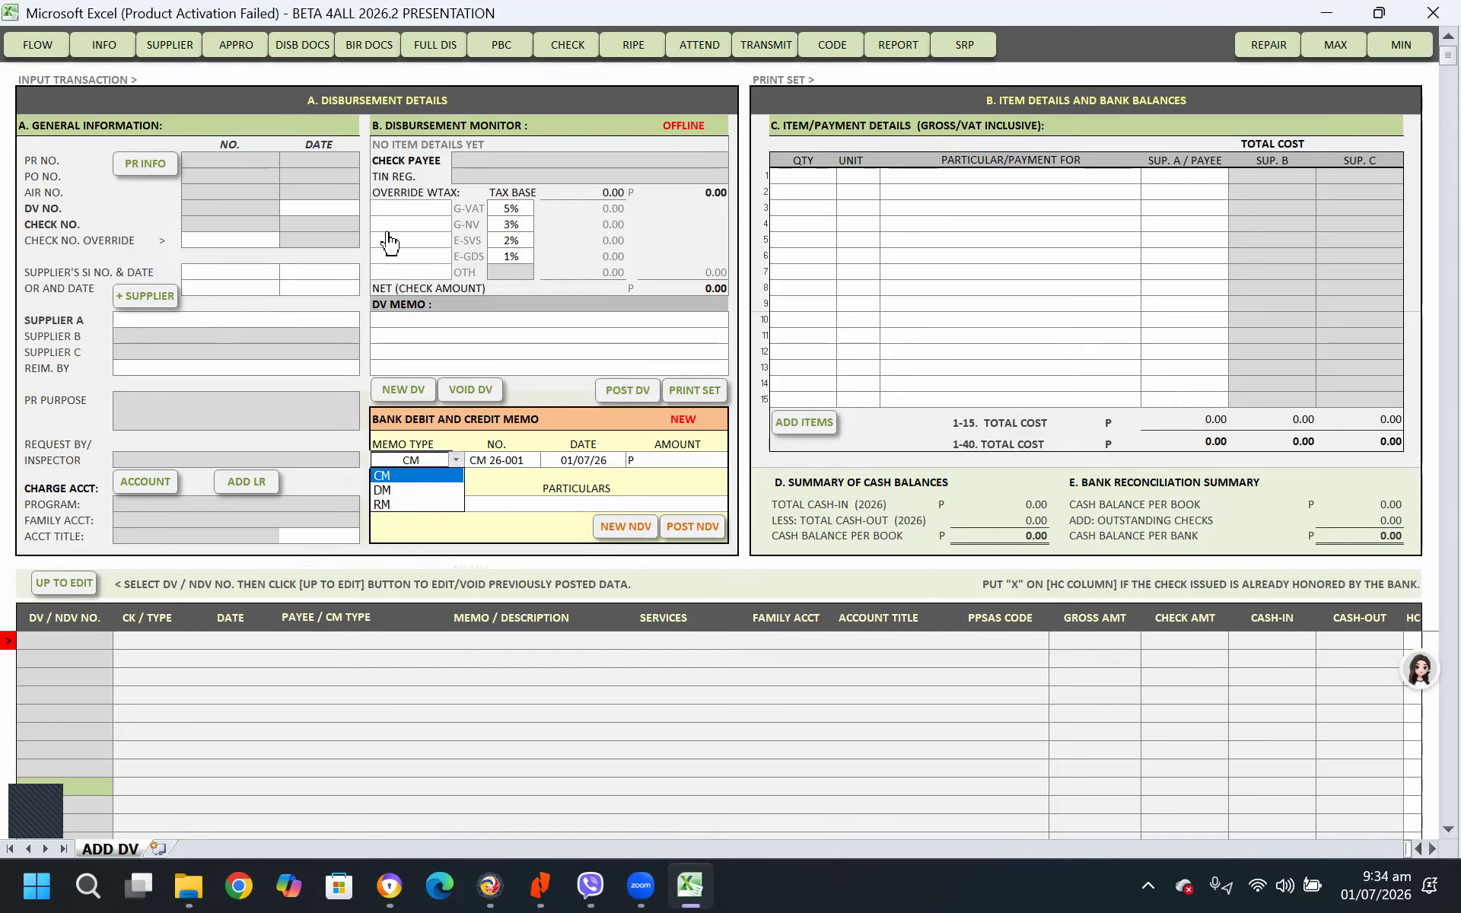
{"action": "left_click", "coordinate": [392, 505]}
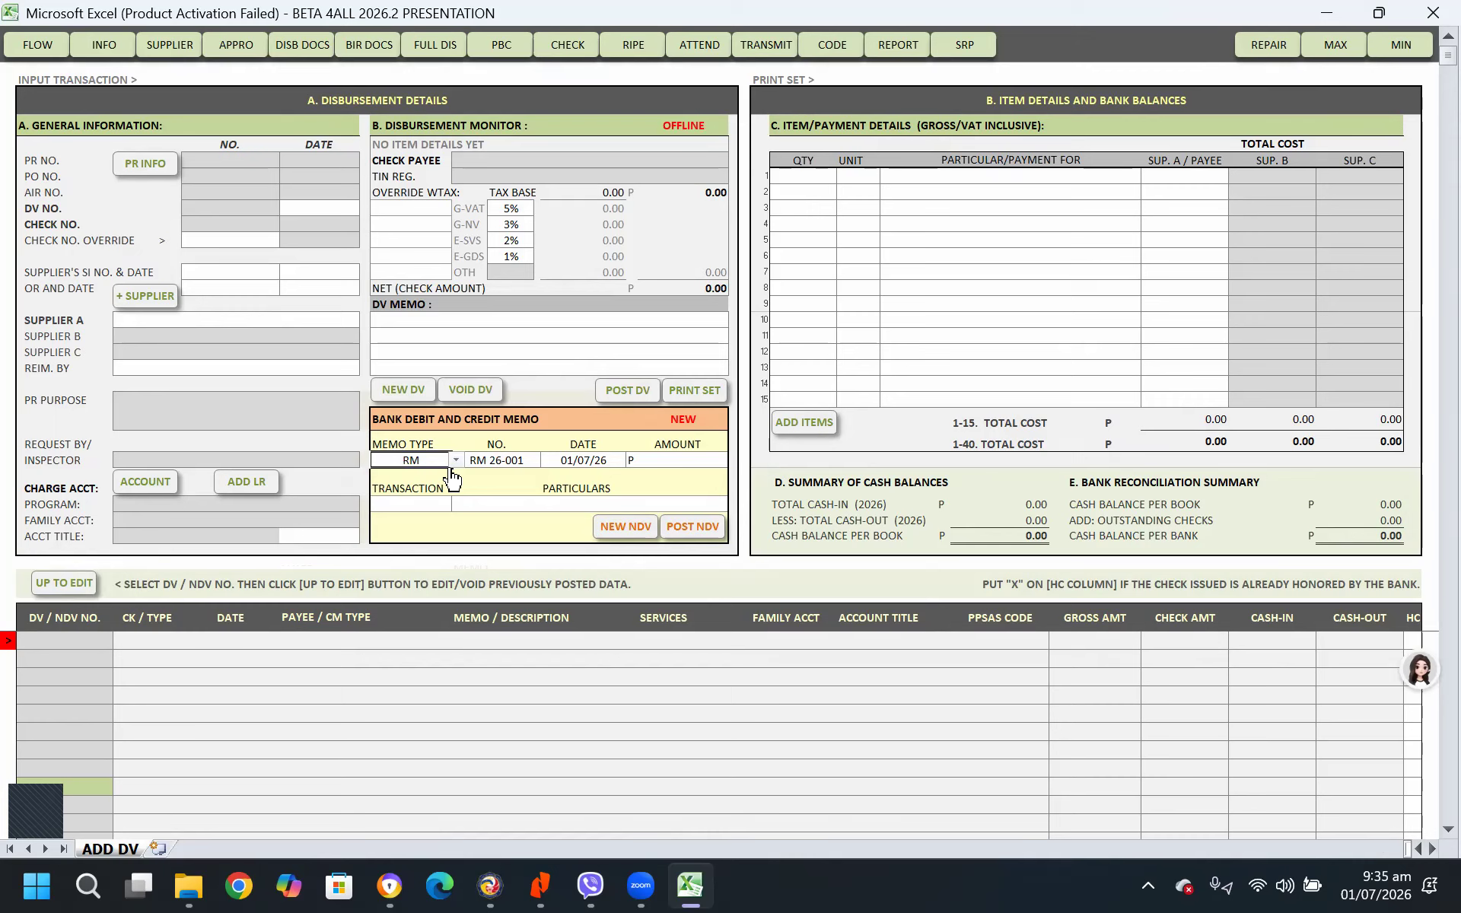
{"action": "left_click", "coordinate": [455, 460]}
{"action": "left_click", "coordinate": [426, 487]}
{"action": "left_click", "coordinate": [499, 464]}
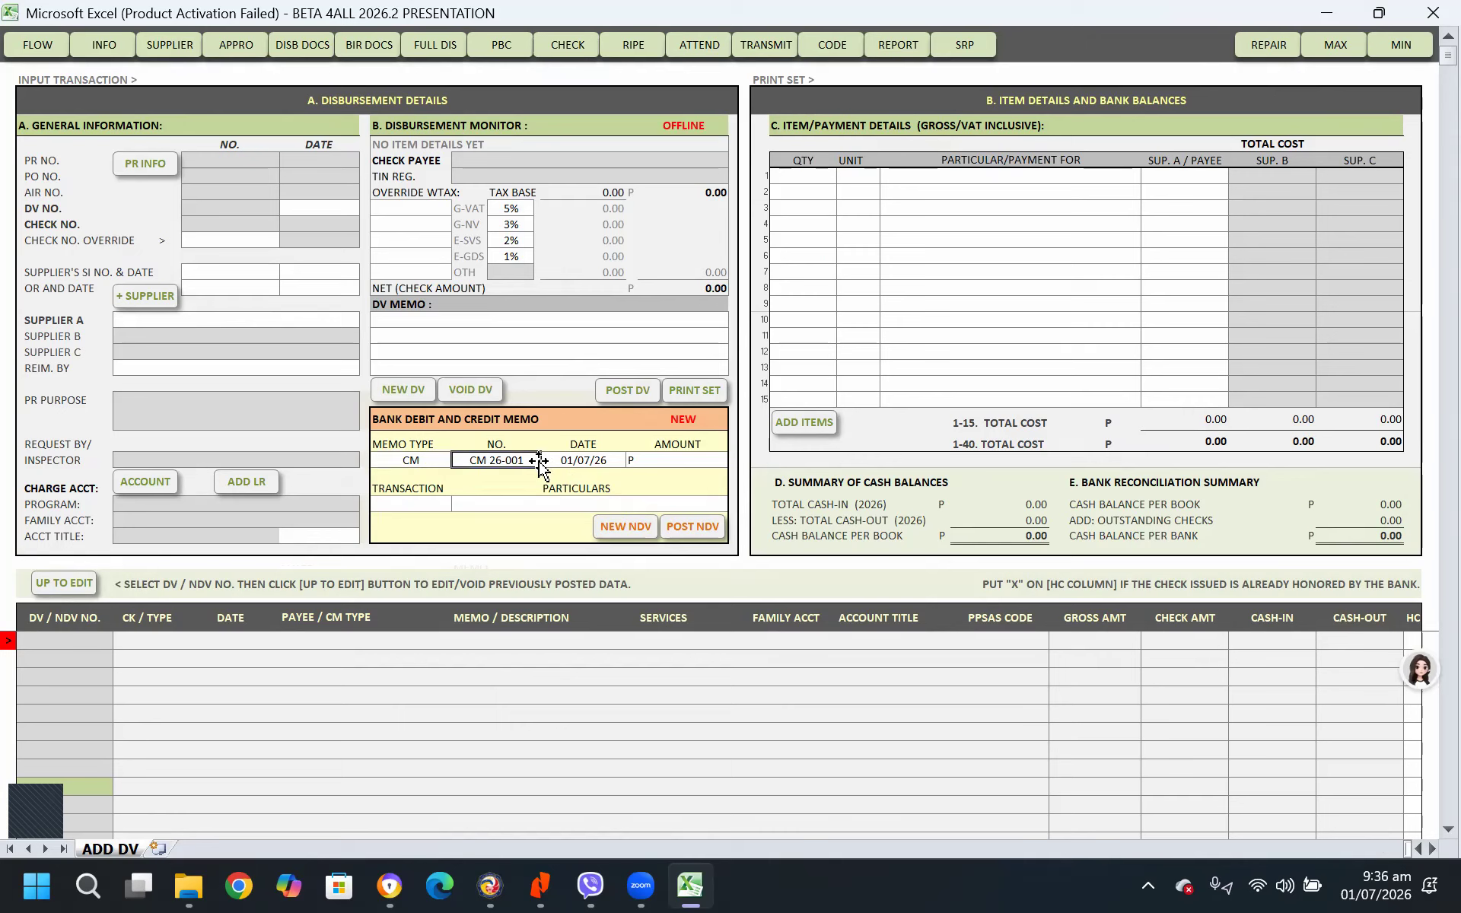
Date the credit memo 01/01/2026 and set its amount to 700,000
{"action": "left_click", "coordinate": [603, 460]}
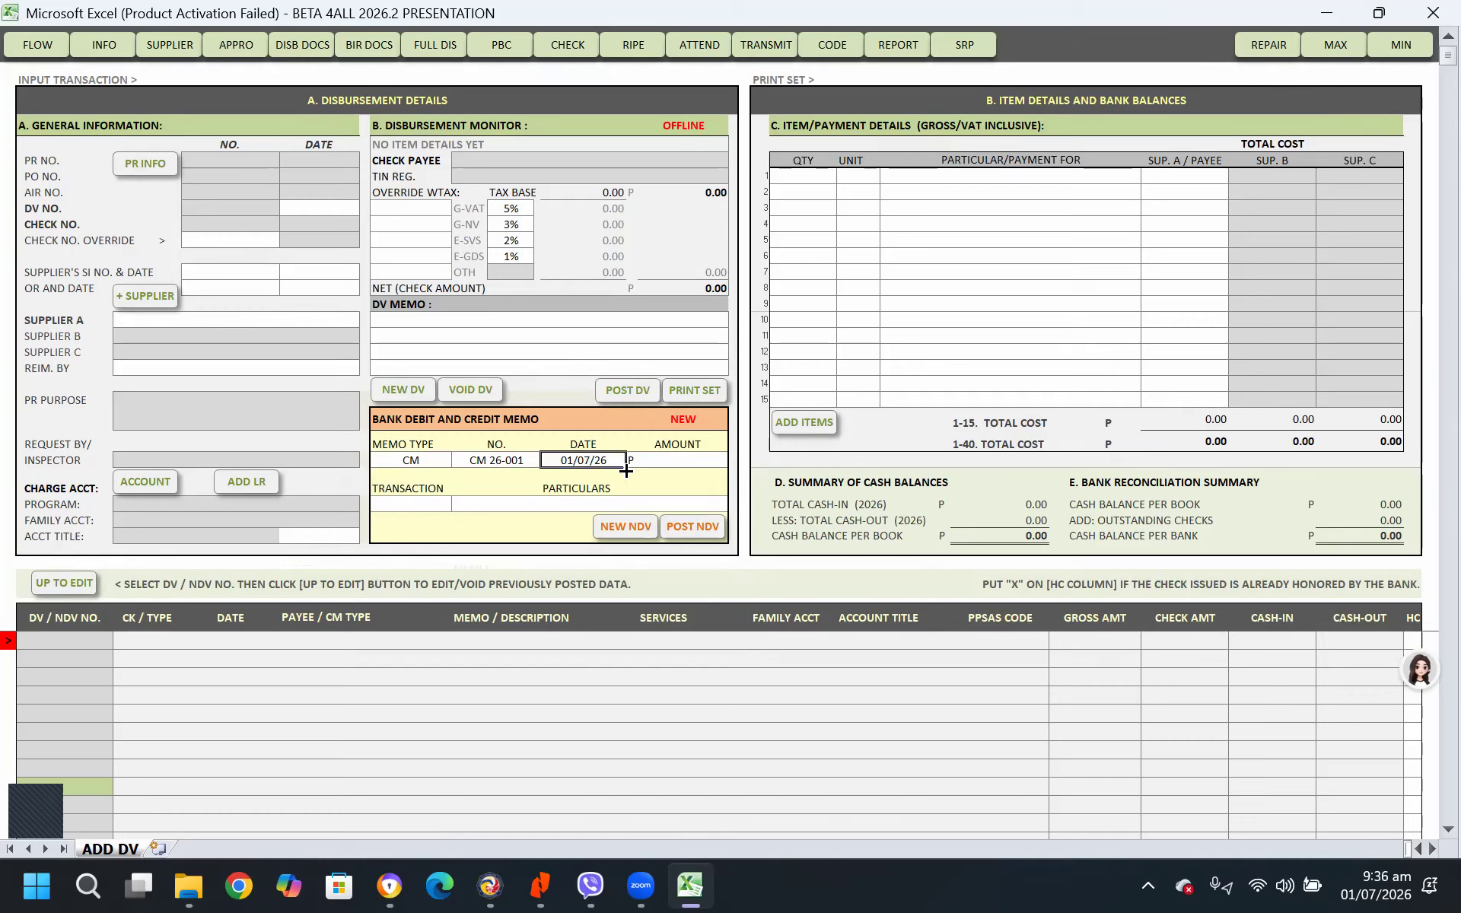
{"action": "type", "text": "01/01/2026"}
{"action": "key", "text": "Return"}
{"action": "left_click", "coordinate": [578, 460]}
{"action": "left_click", "coordinate": [677, 458]}
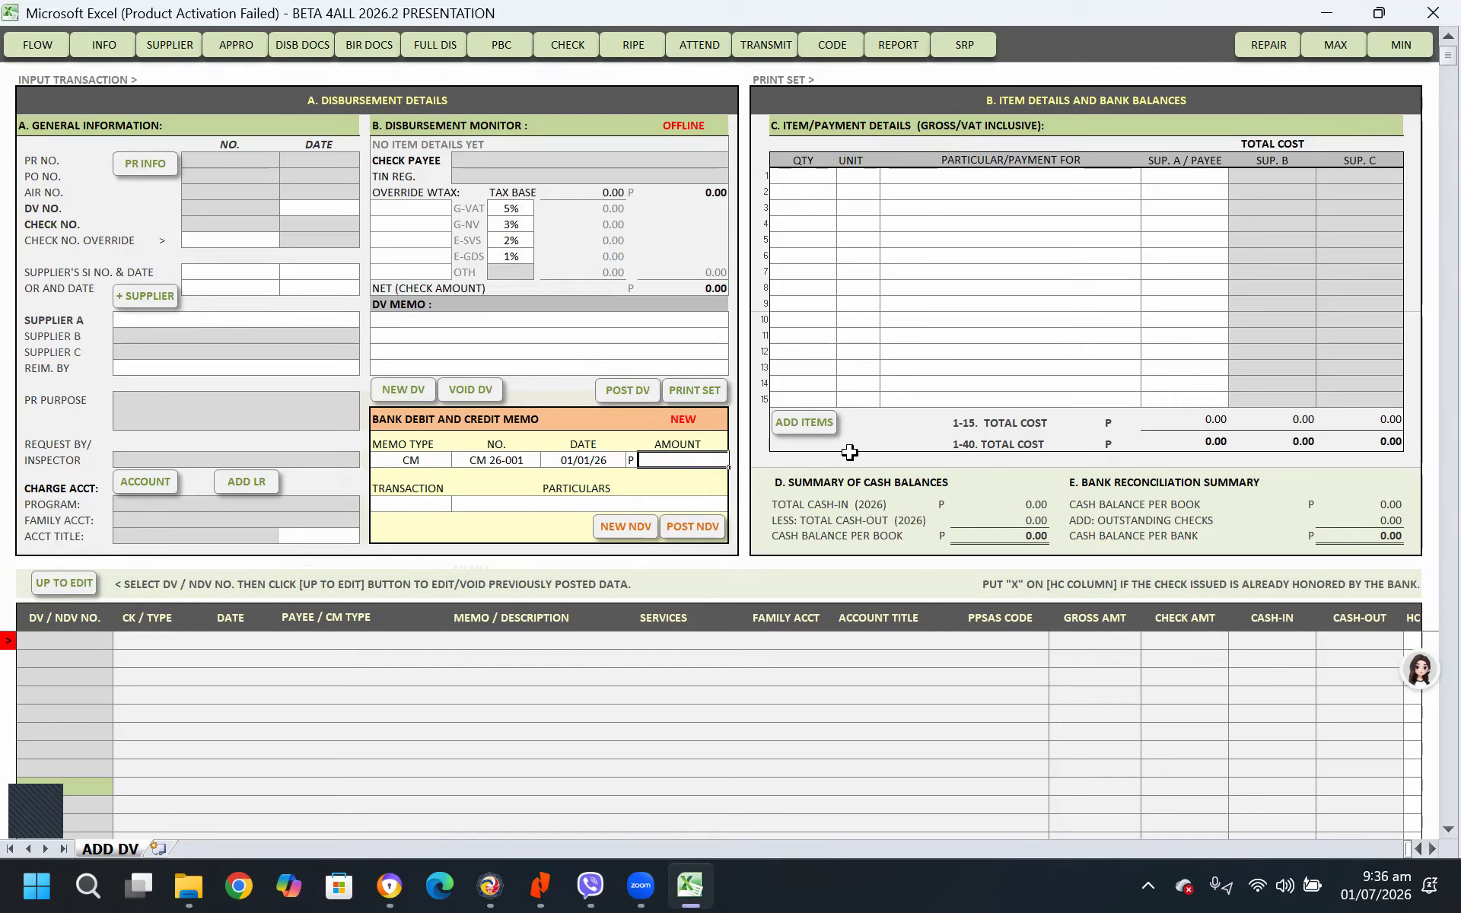
{"action": "type", "text": "700000"}
{"action": "key", "text": "Return"}
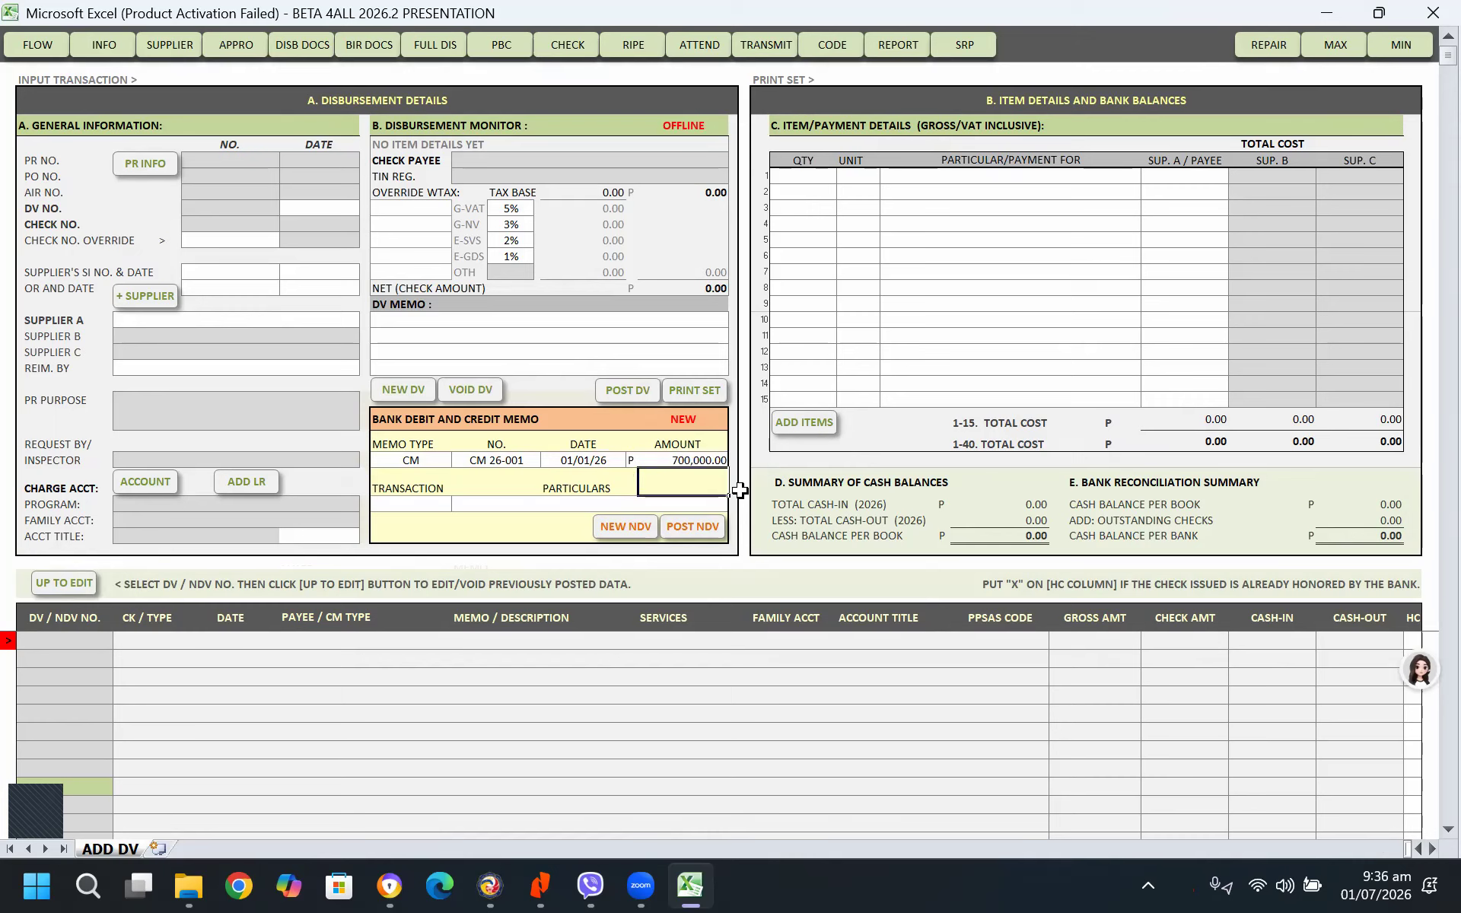
Set the credit memo's transaction type to OTHERS
{"action": "left_click", "coordinate": [430, 501]}
{"action": "left_click", "coordinate": [458, 504]}
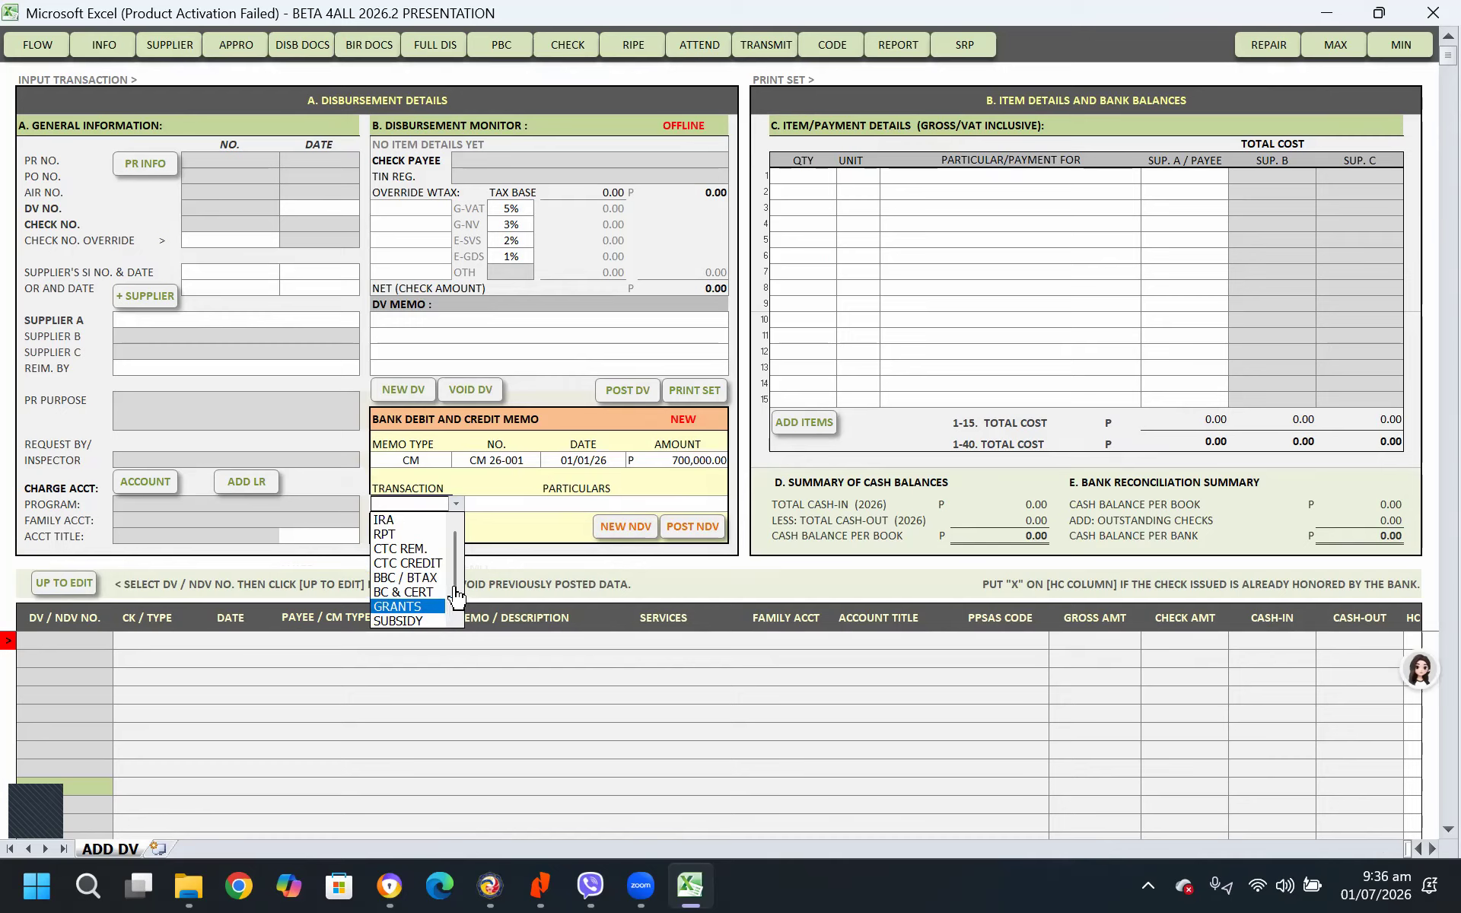
{"action": "scroll", "coordinate": [457, 585], "scroll_direction": "down", "scroll_amount": 1}
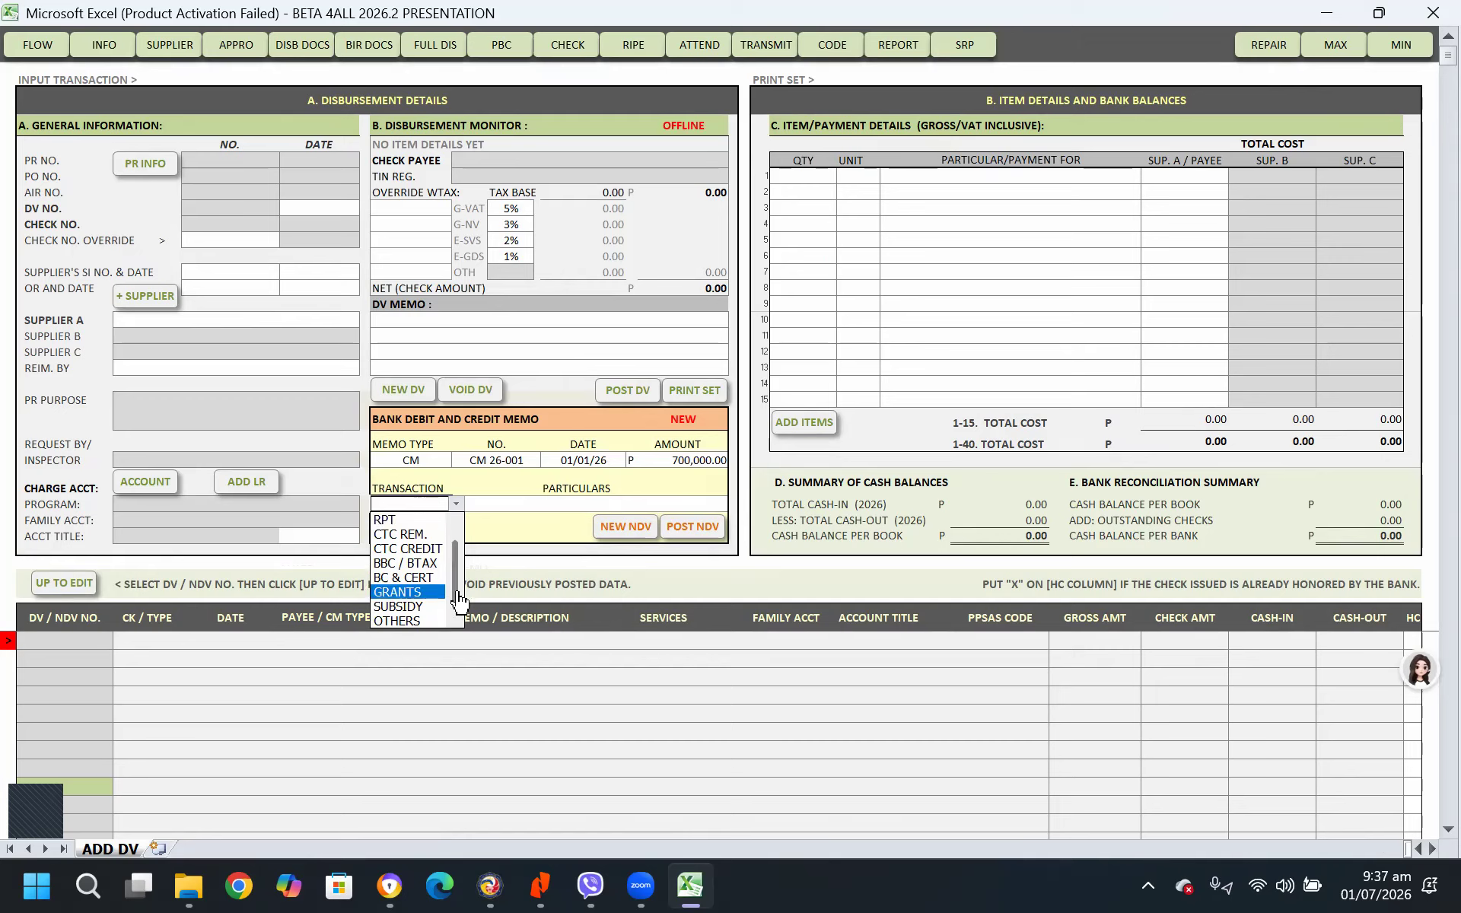
{"action": "left_click", "coordinate": [410, 621]}
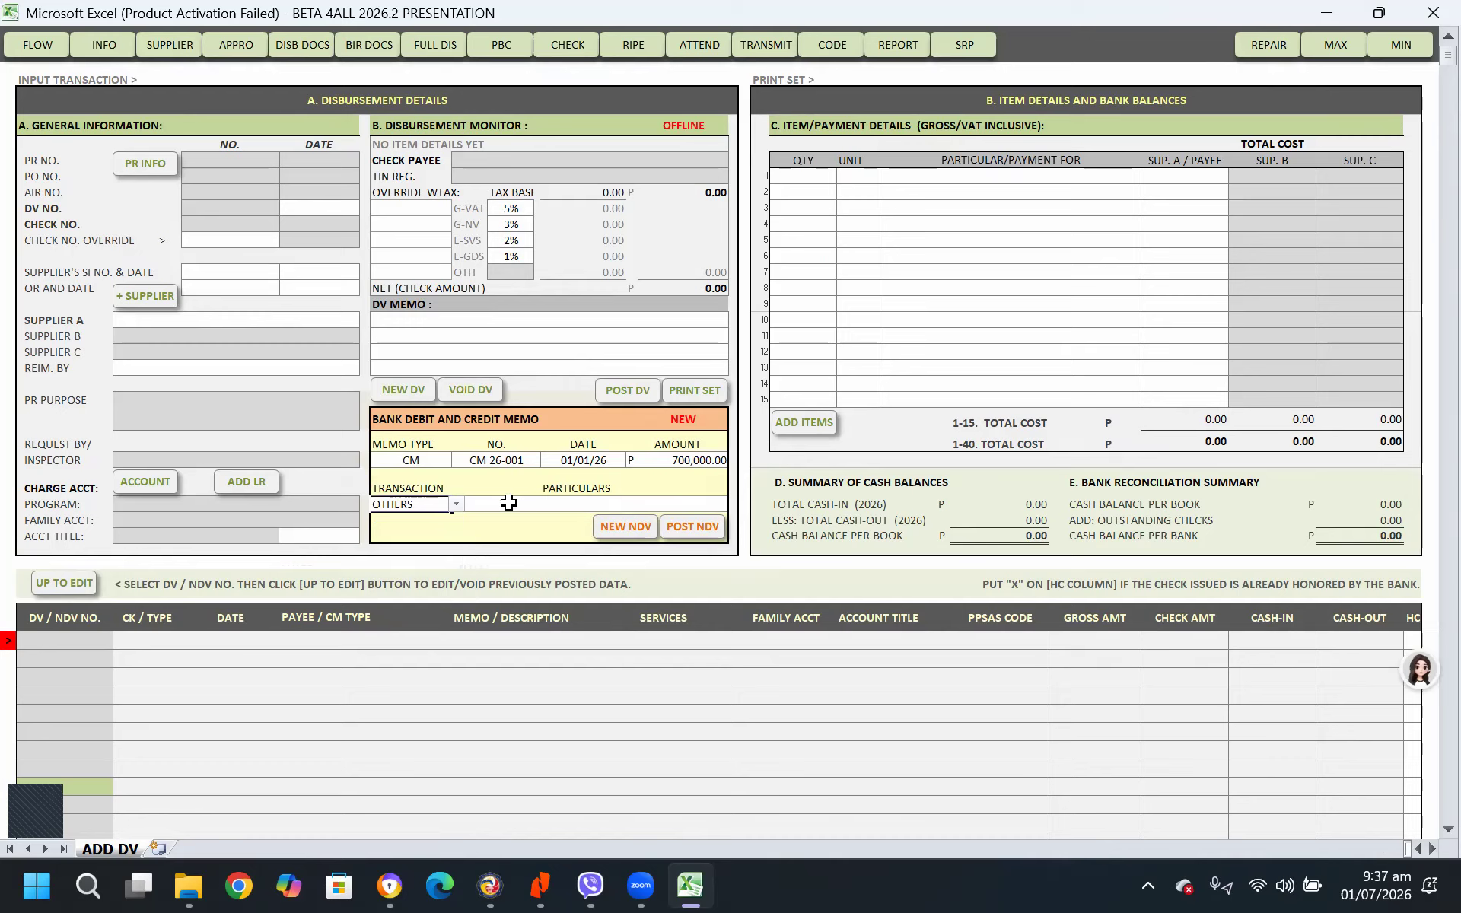
Fill in BEG. BALANCE as the credit memo's particulars
{"action": "type", "text": "CARY"}
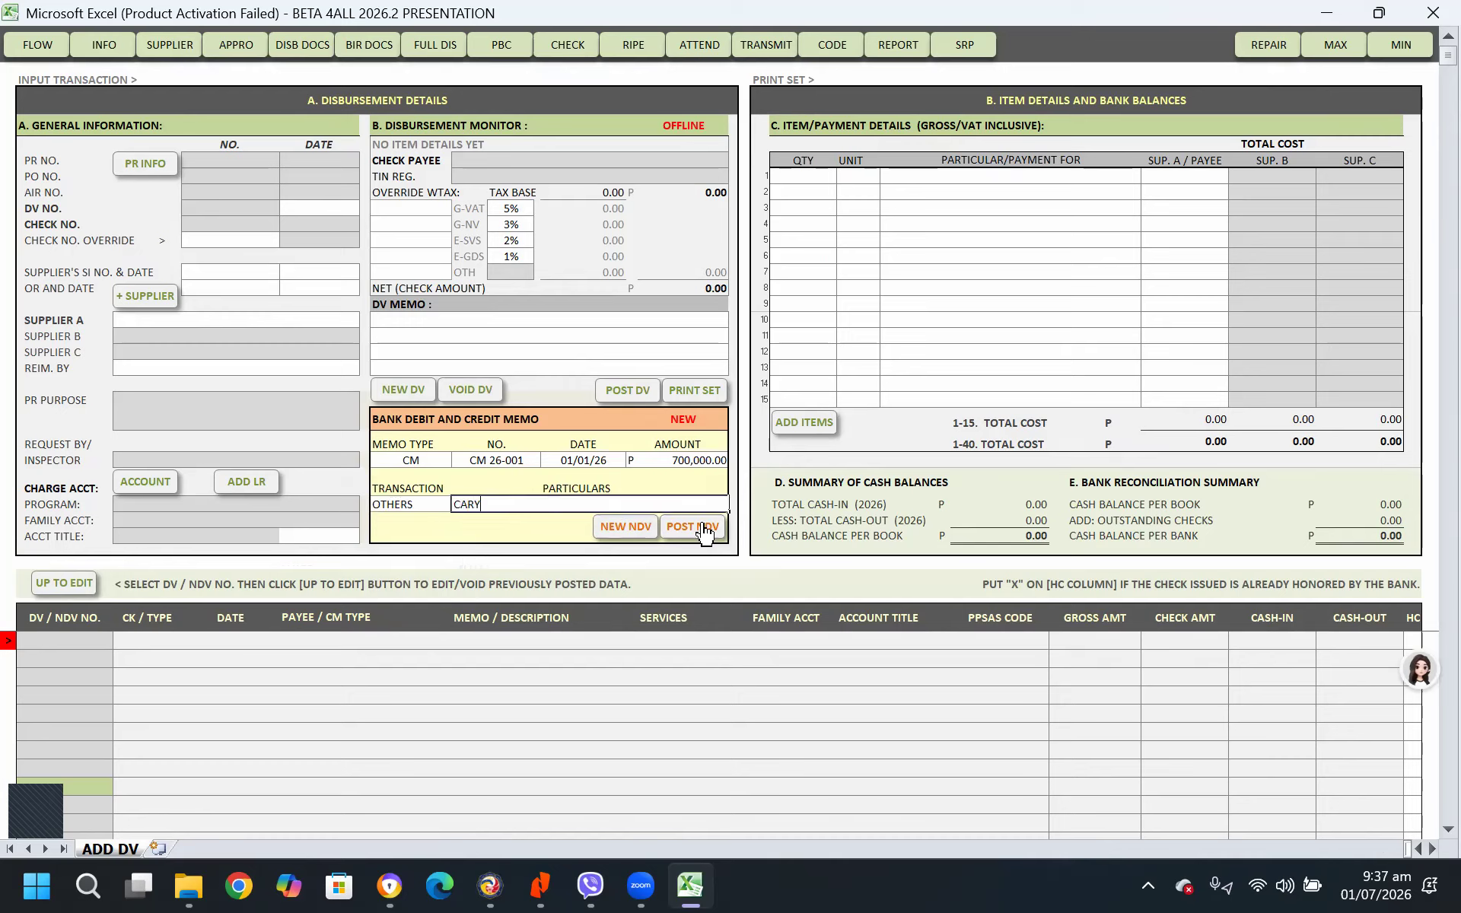
{"action": "type", "text": "YING"}
{"action": "key", "text": "BackSpace"}
{"action": "key", "text": "BackSpace"}
{"action": "key", "text": "BackSpace"}
{"action": "key", "text": "BackSpace"}
{"action": "key", "text": "BackSpace"}
{"action": "type", "text": "RYOV"}
{"action": "key", "text": "BackSpace"}
{"action": "key", "text": "BackSpace"}
{"action": "key", "text": "BackSpace"}
{"action": "key", "text": "BackSpace"}
{"action": "key", "text": "BackSpace"}
{"action": "key", "text": "BackSpace"}
{"action": "key", "text": "BackSpace"}
{"action": "type", "text": "BEG. BALANCE"}
{"action": "key", "text": "Return"}
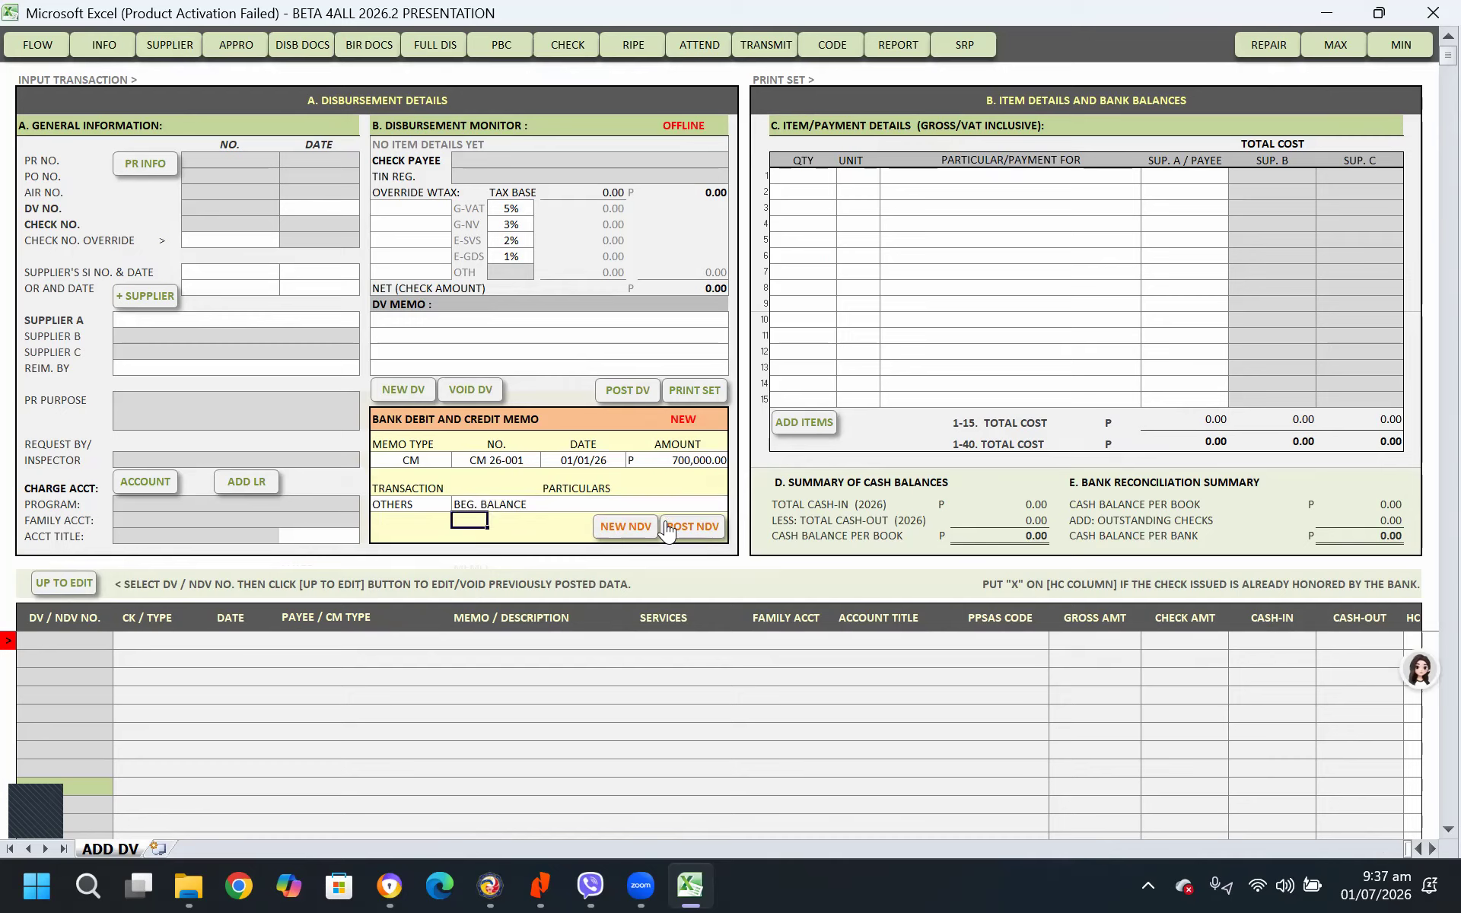
Review the memo's date, particulars and amount, post it as a non-DV transaction, and check the total cash-in
{"action": "left_click", "coordinate": [601, 461]}
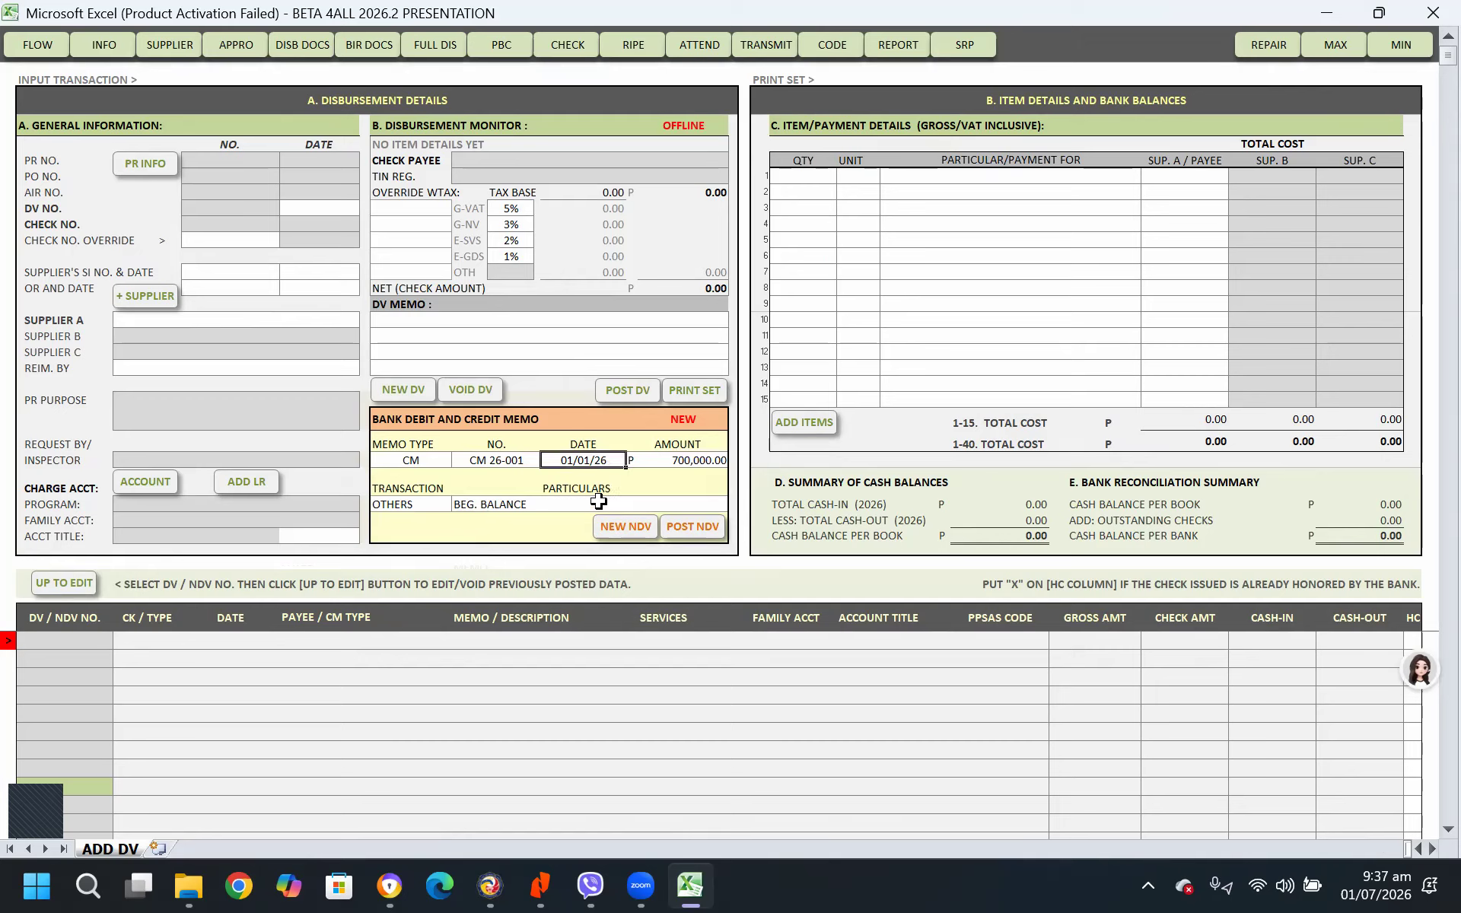
{"action": "left_click", "coordinate": [510, 502]}
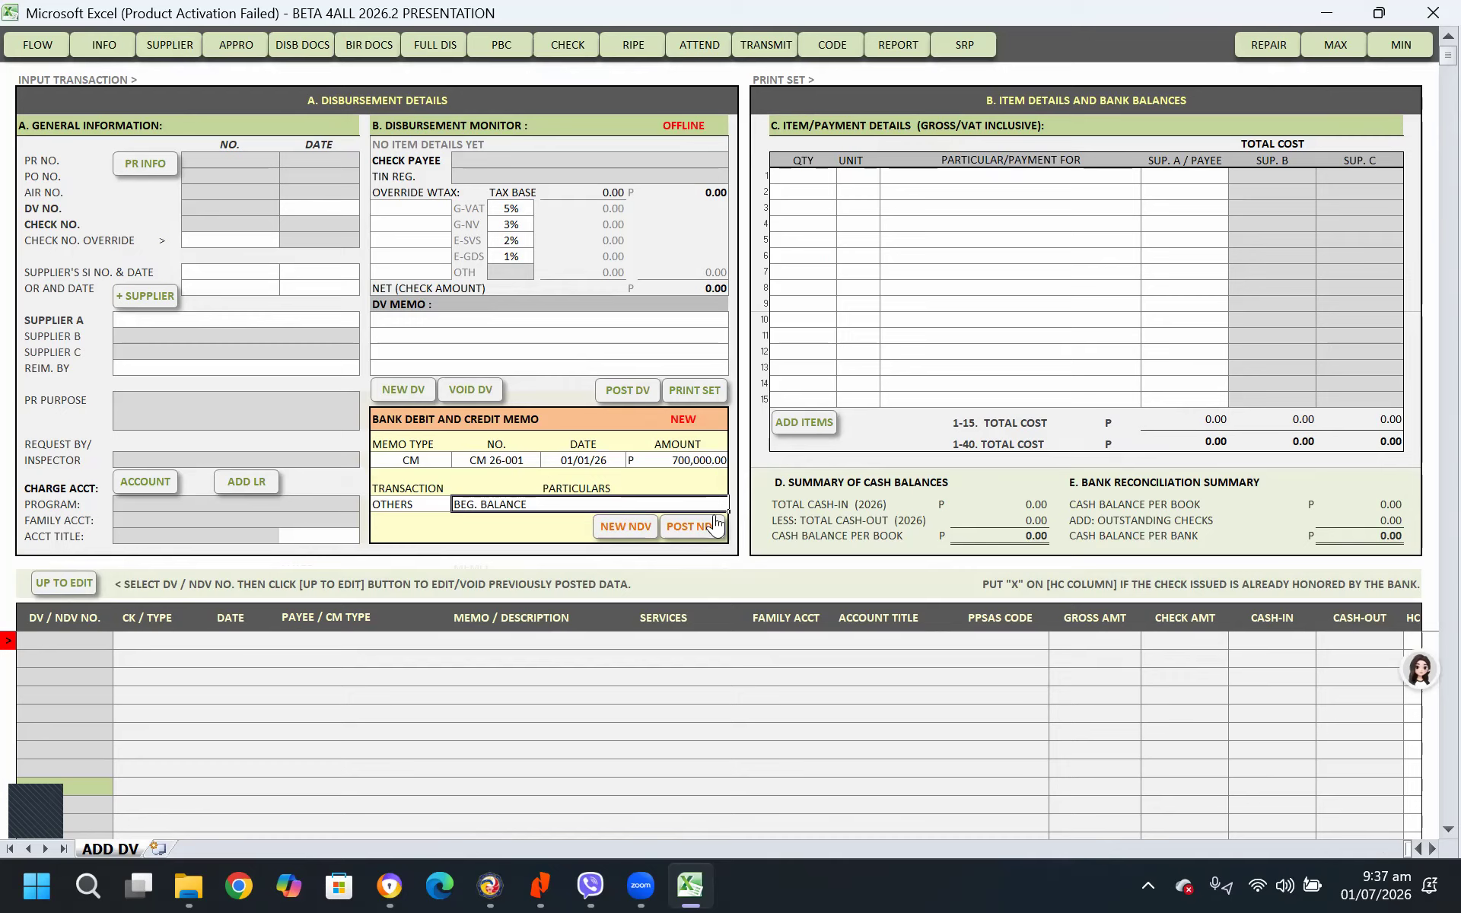
{"action": "left_click", "coordinate": [696, 462]}
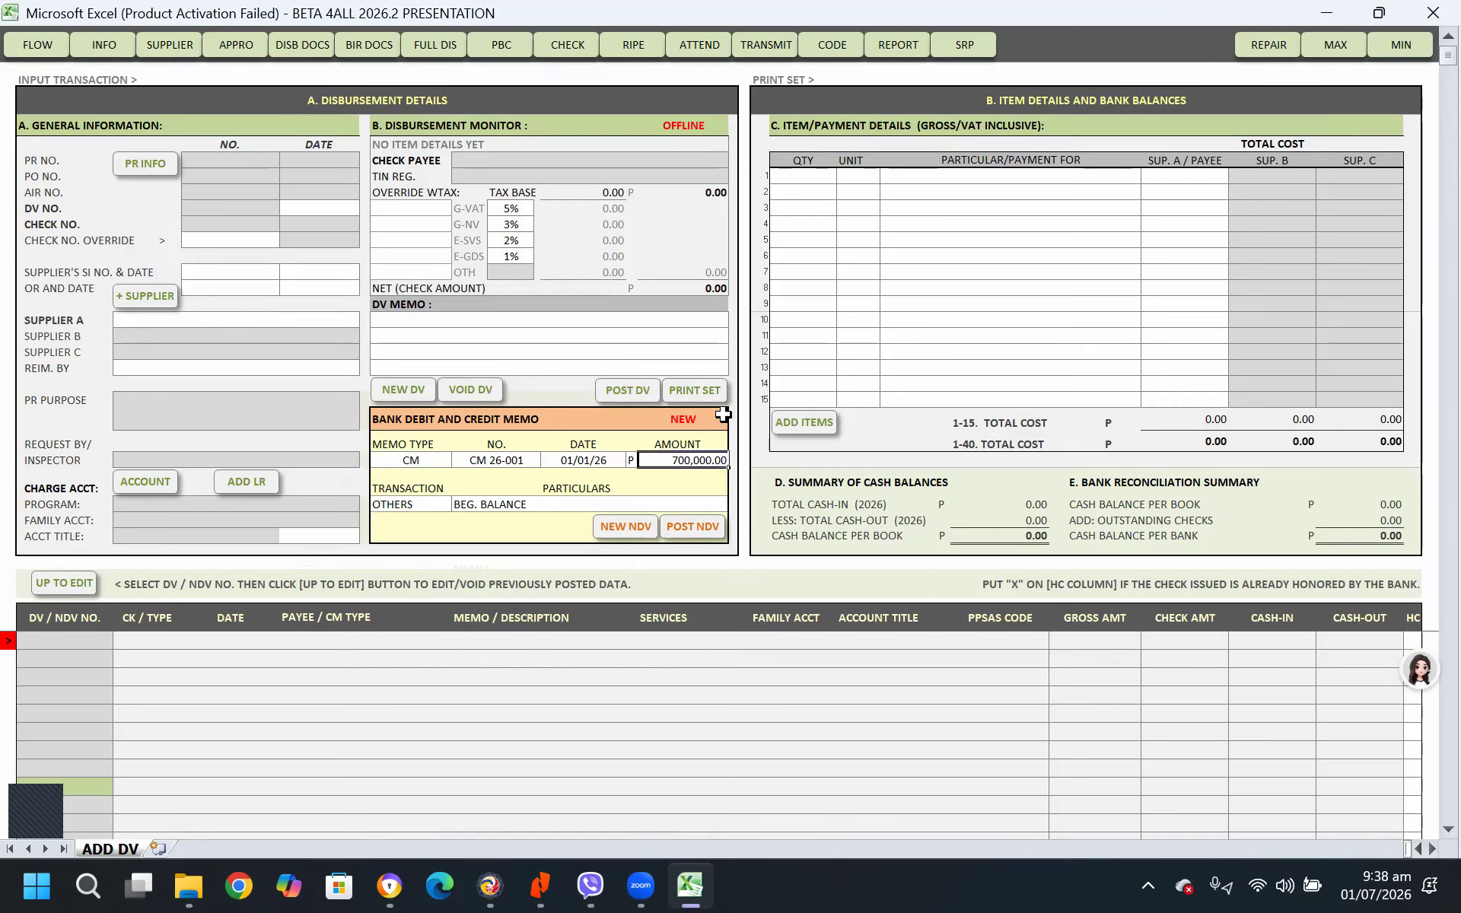
{"action": "left_click", "coordinate": [702, 533]}
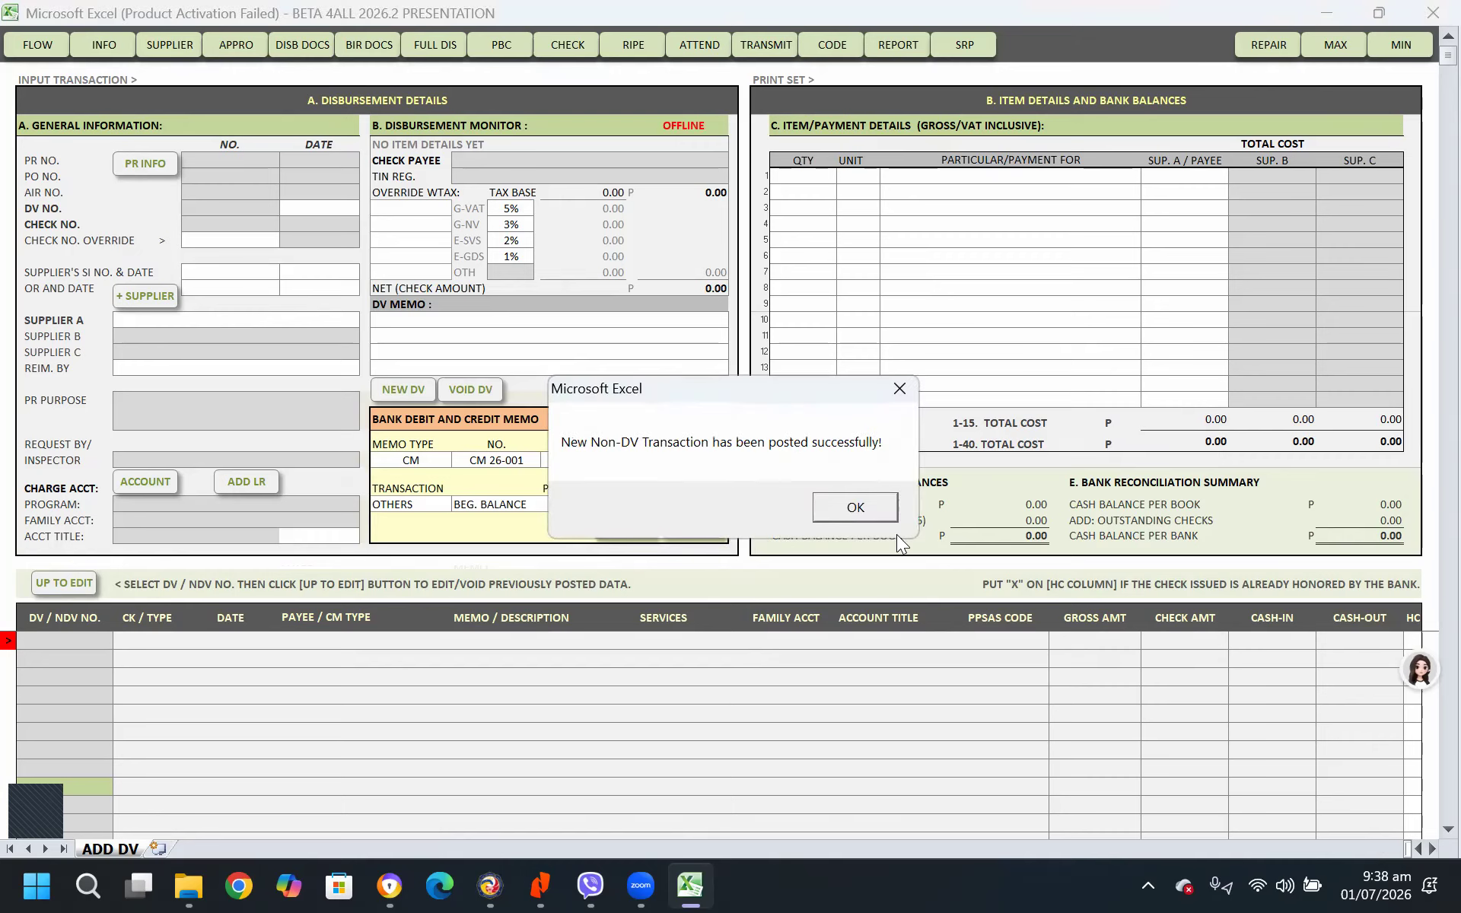
{"action": "left_click", "coordinate": [872, 504]}
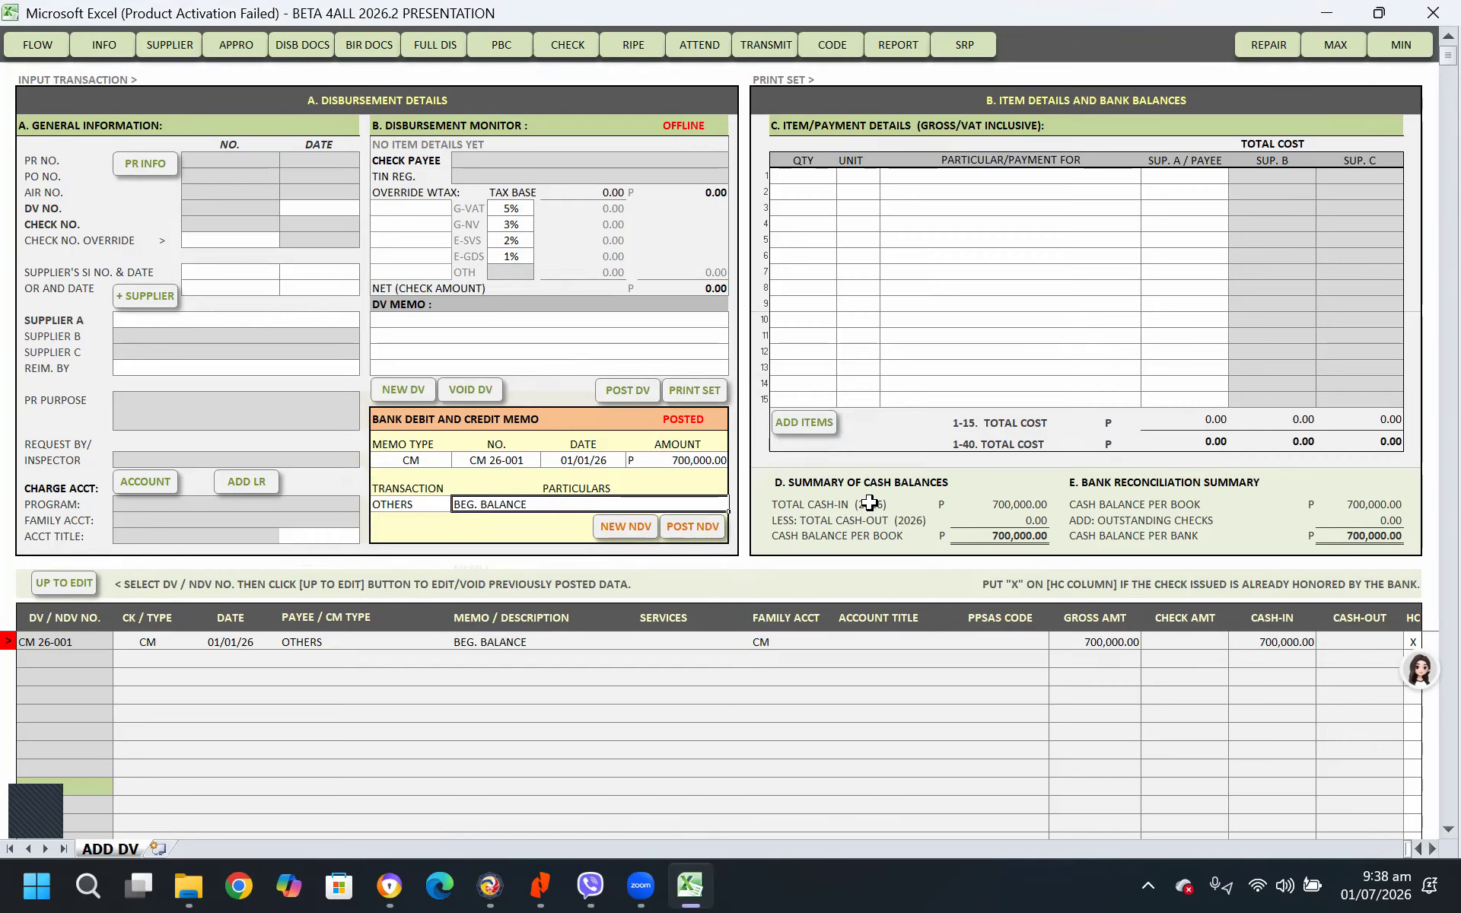
{"action": "left_click", "coordinate": [1015, 504]}
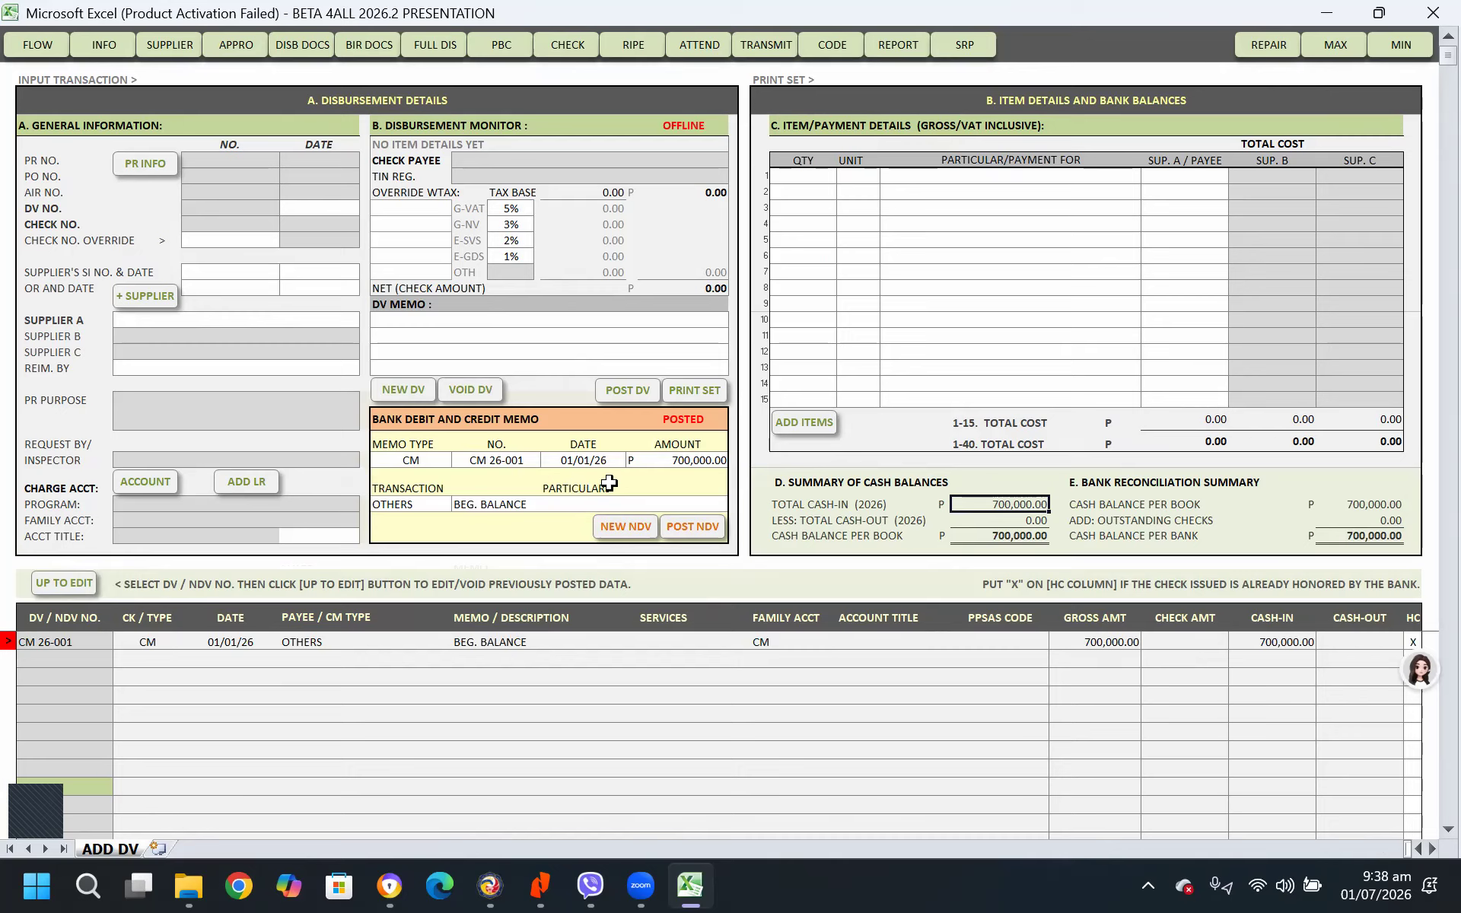
Start a new credit memo with an amount of 50,000 and set its transaction type to BBC / BTAX
{"action": "left_click", "coordinate": [641, 530]}
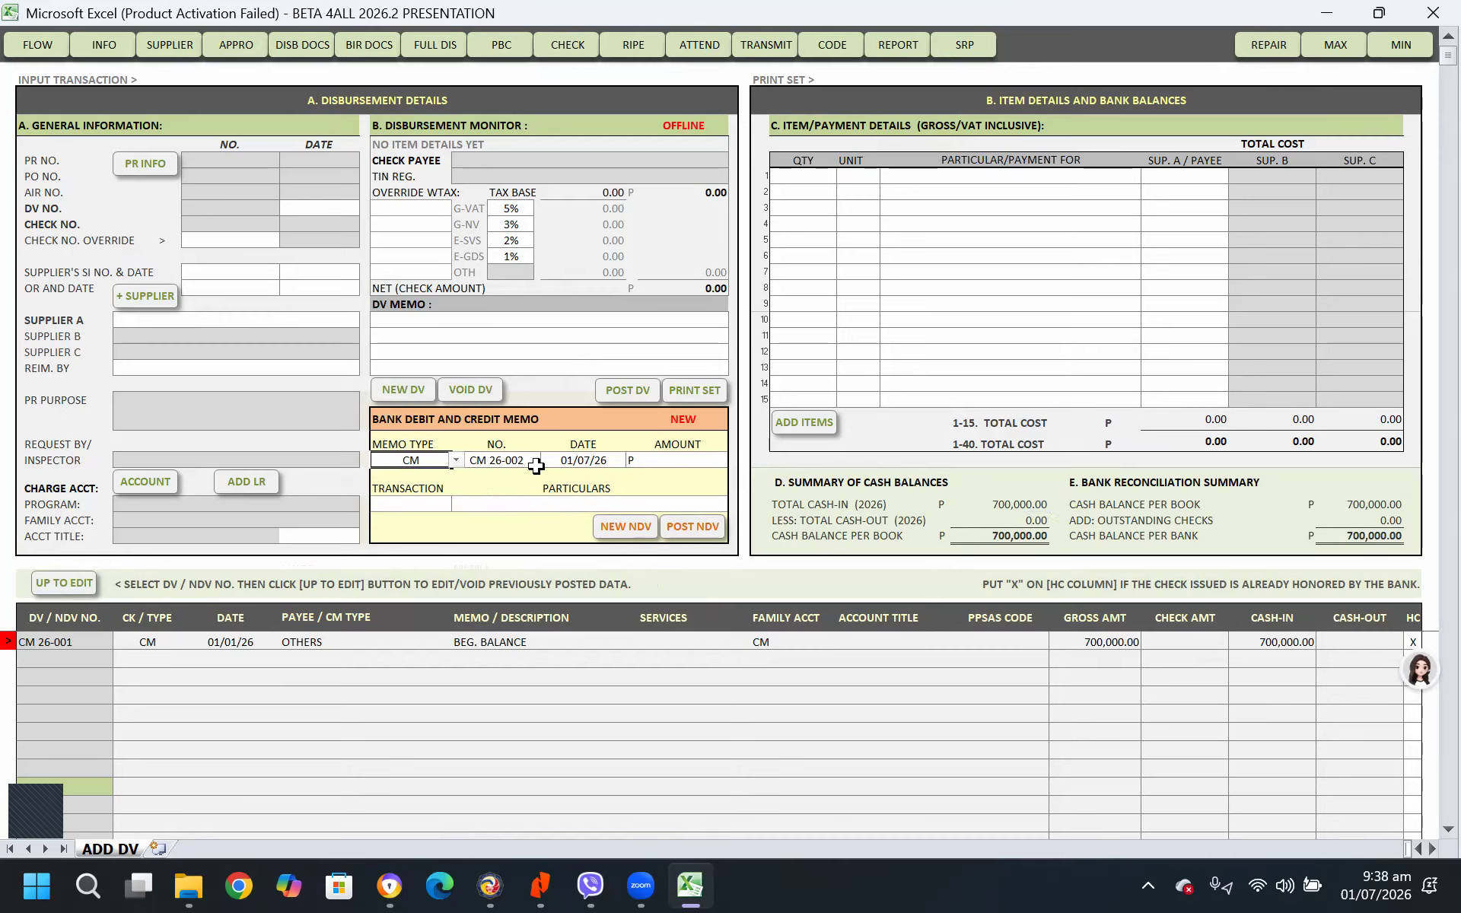
{"action": "left_click", "coordinate": [585, 461]}
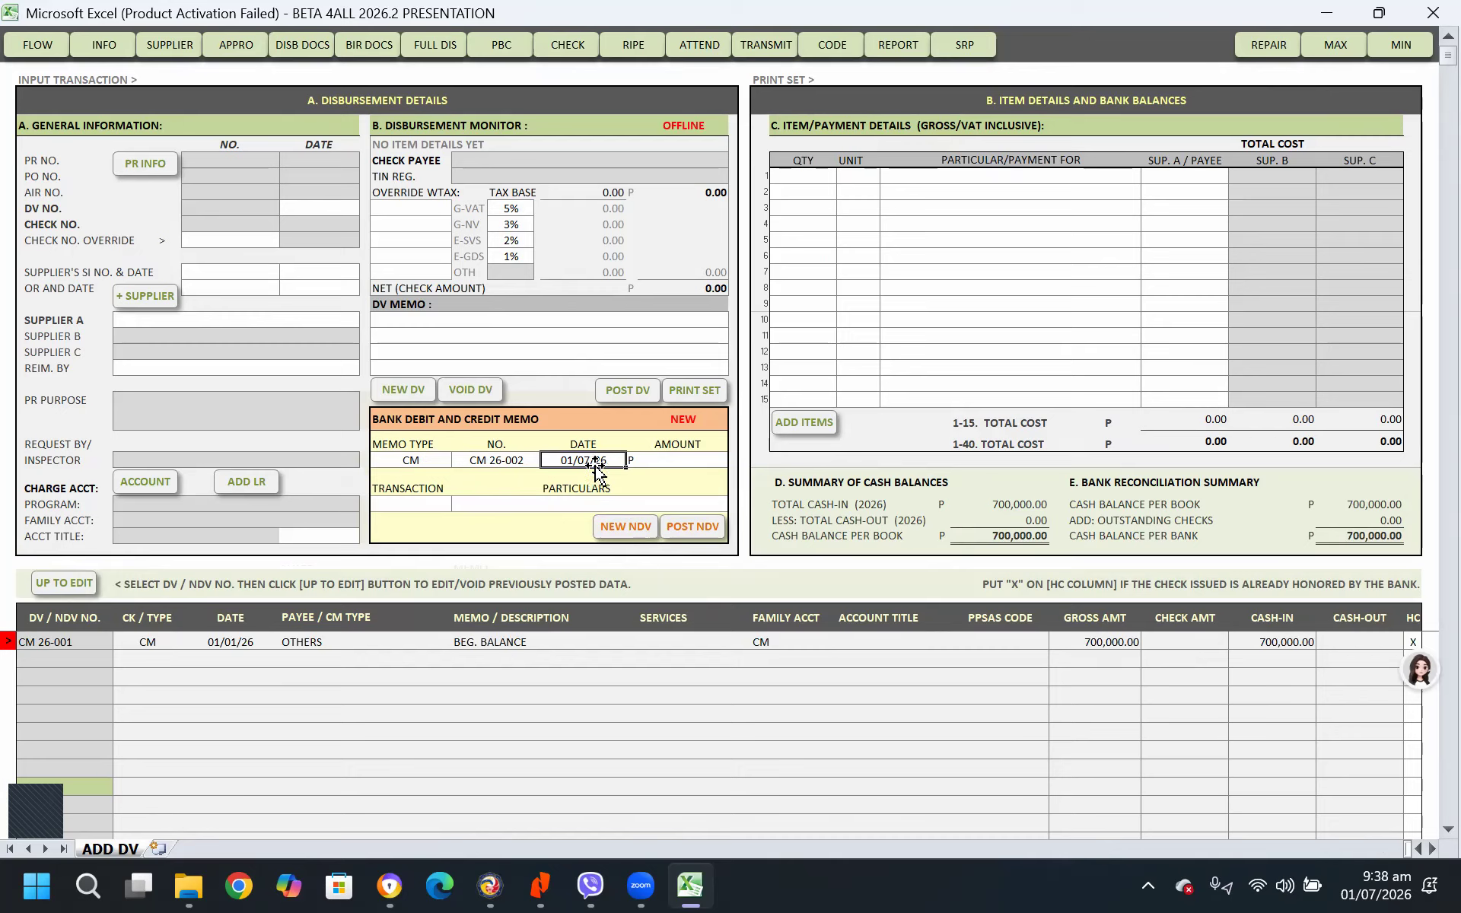
{"action": "left_click", "coordinate": [659, 464]}
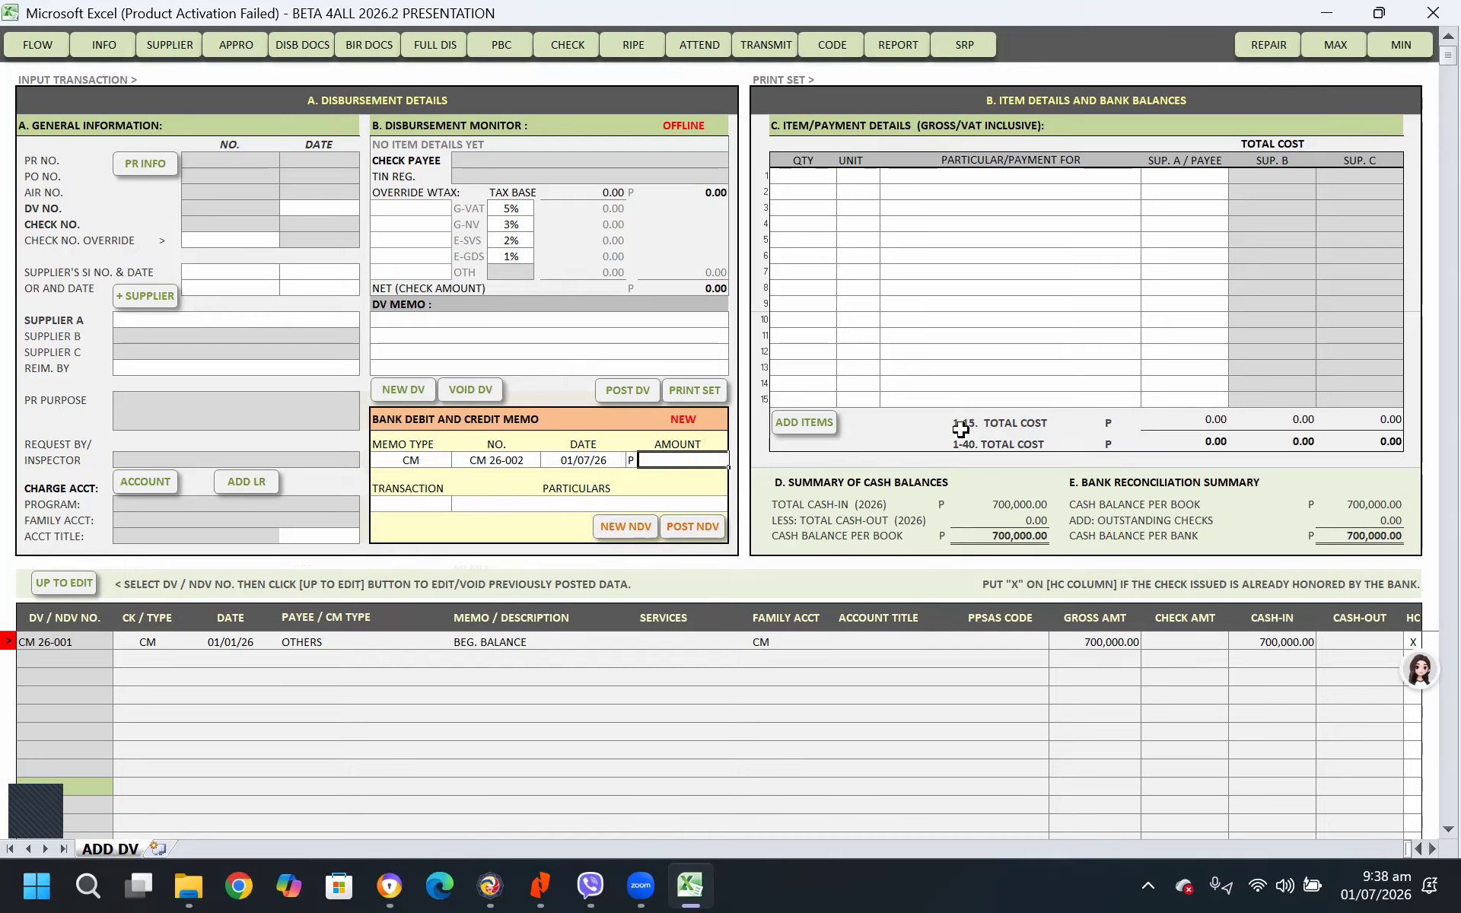
{"action": "type", "text": "50000"}
{"action": "key", "text": "Return"}
{"action": "left_click", "coordinate": [401, 504]}
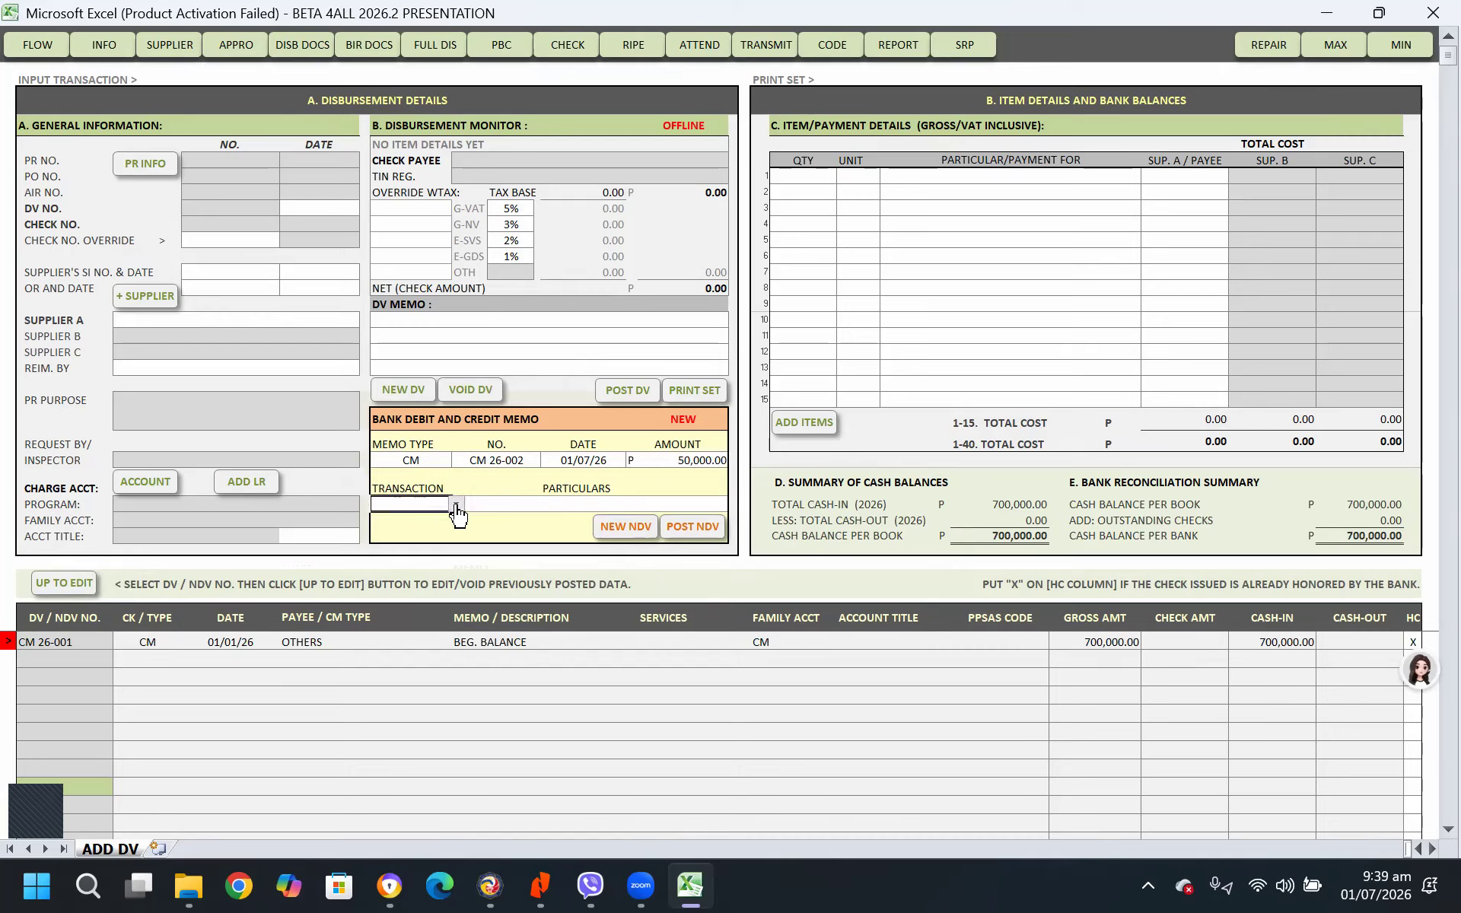
{"action": "left_click", "coordinate": [457, 506]}
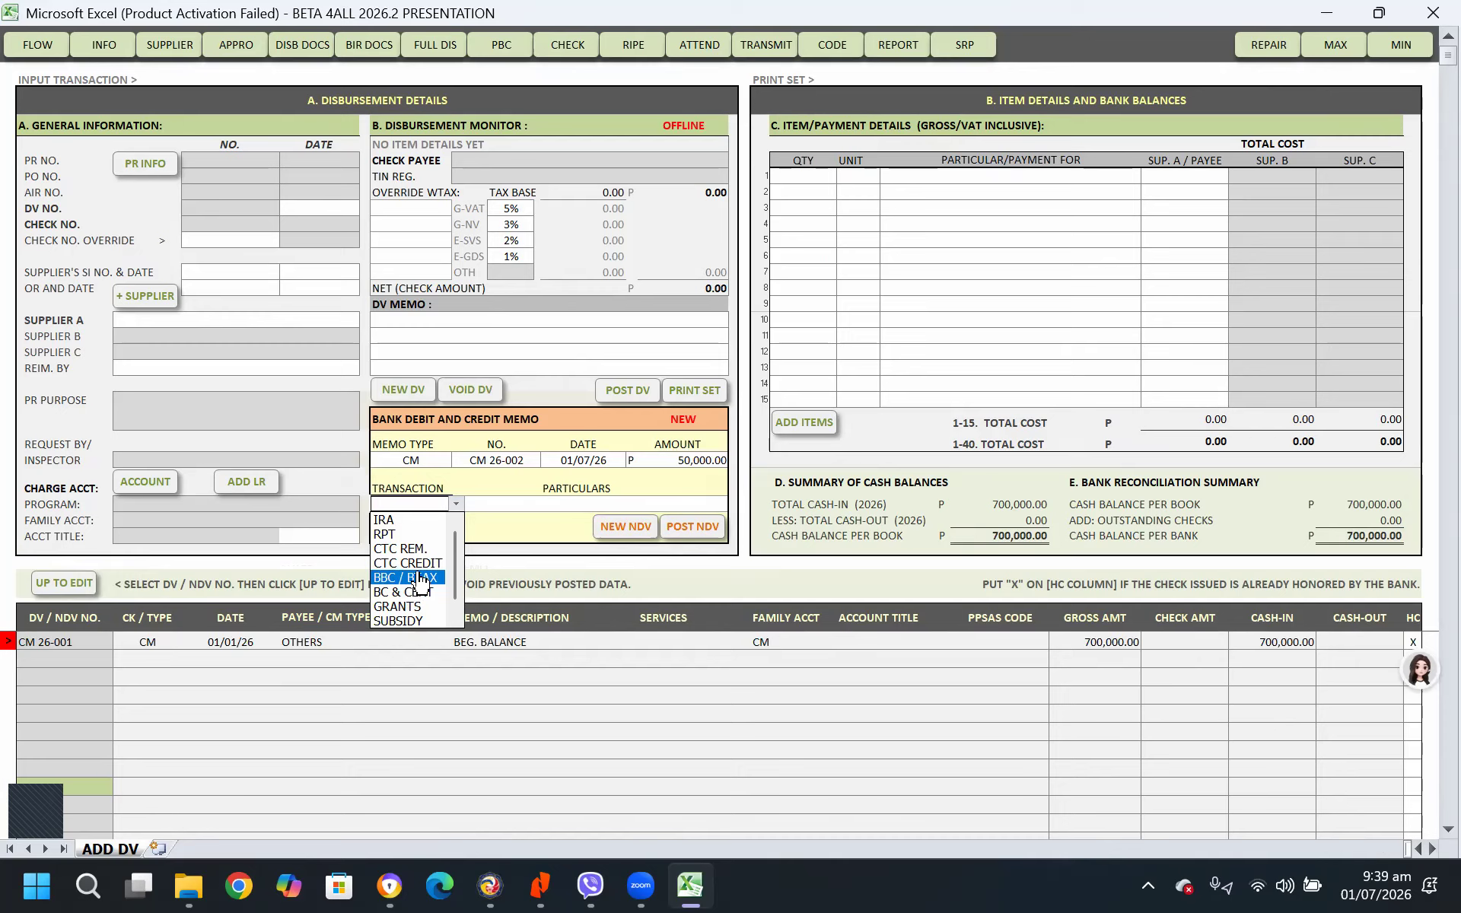
{"action": "left_click", "coordinate": [411, 578]}
{"action": "left_click", "coordinate": [497, 503]}
{"action": "type", "text": "OR NOS."}
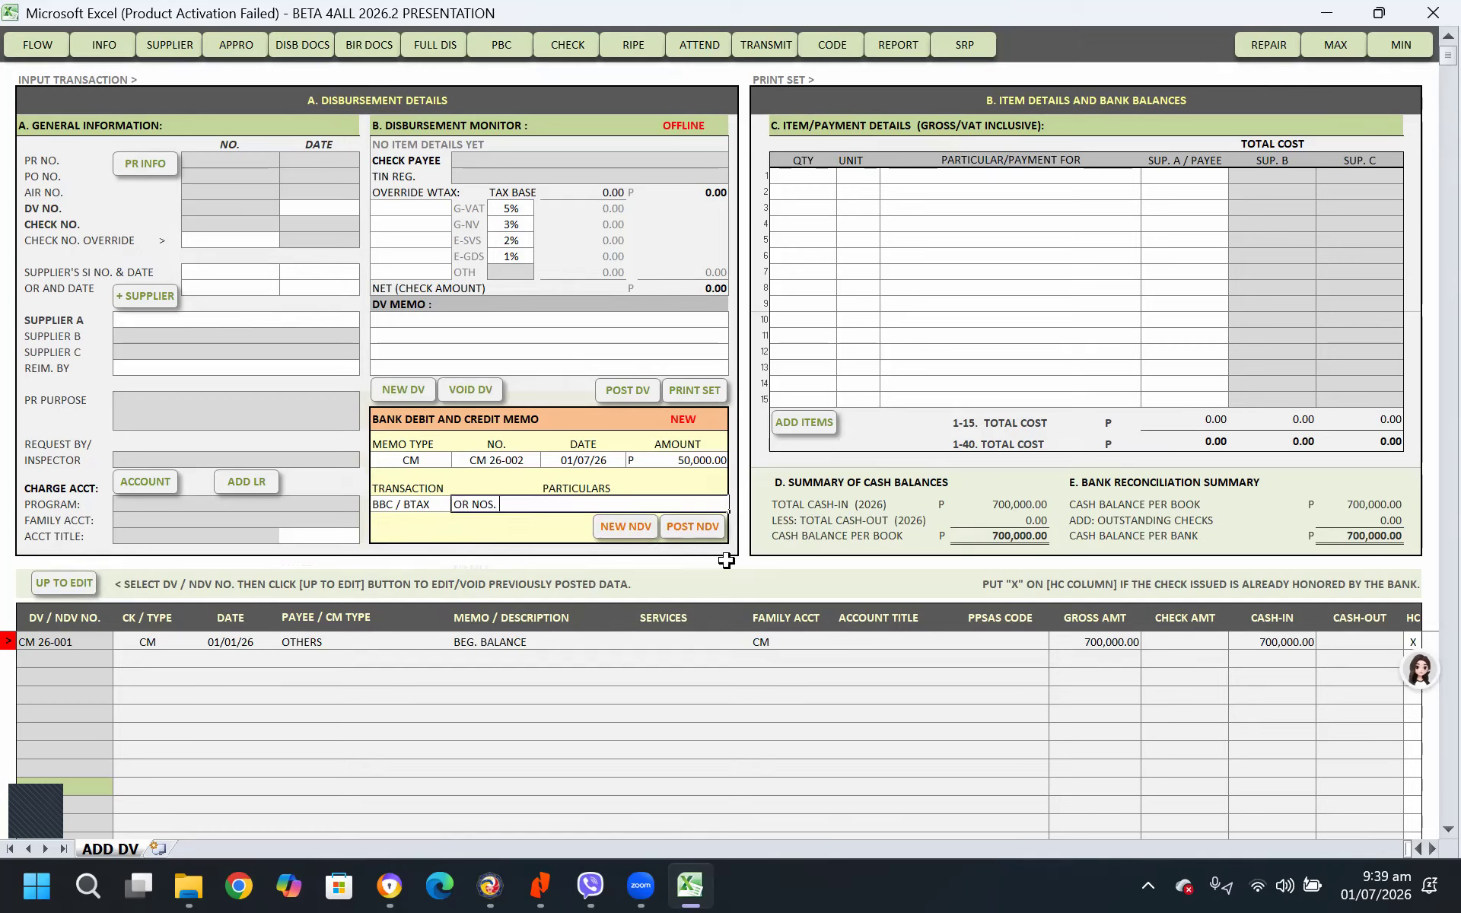
{"action": "type", "text": " 222521-222530"}
{"action": "key", "text": "Return"}
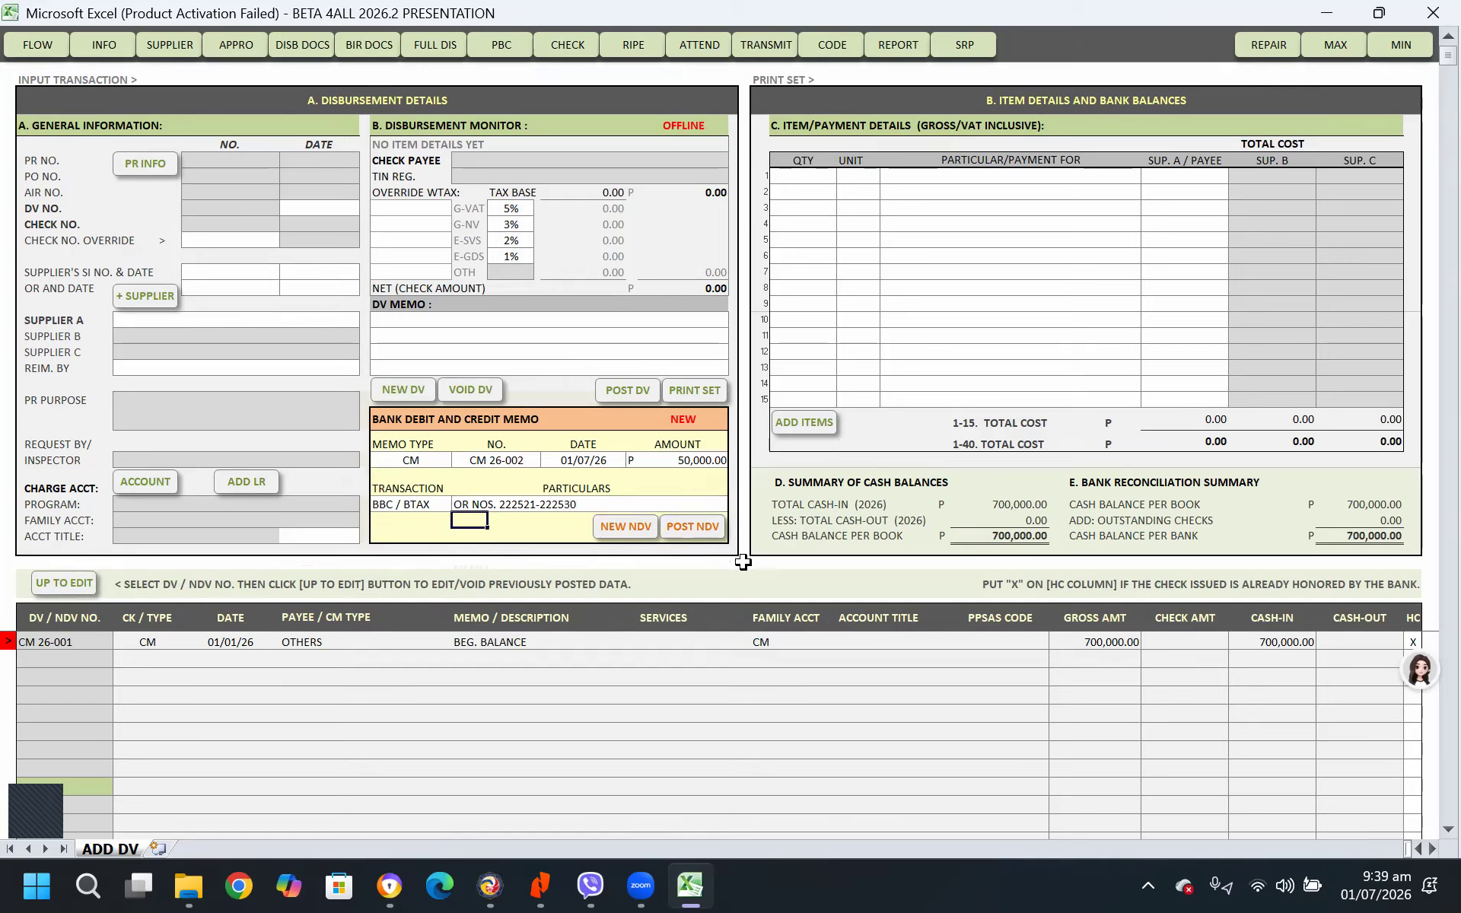
Post the BBC / BTAX credit memo as a non-DV transaction, and check the disbursement and bank memo statuses
{"action": "left_click", "coordinate": [563, 503]}
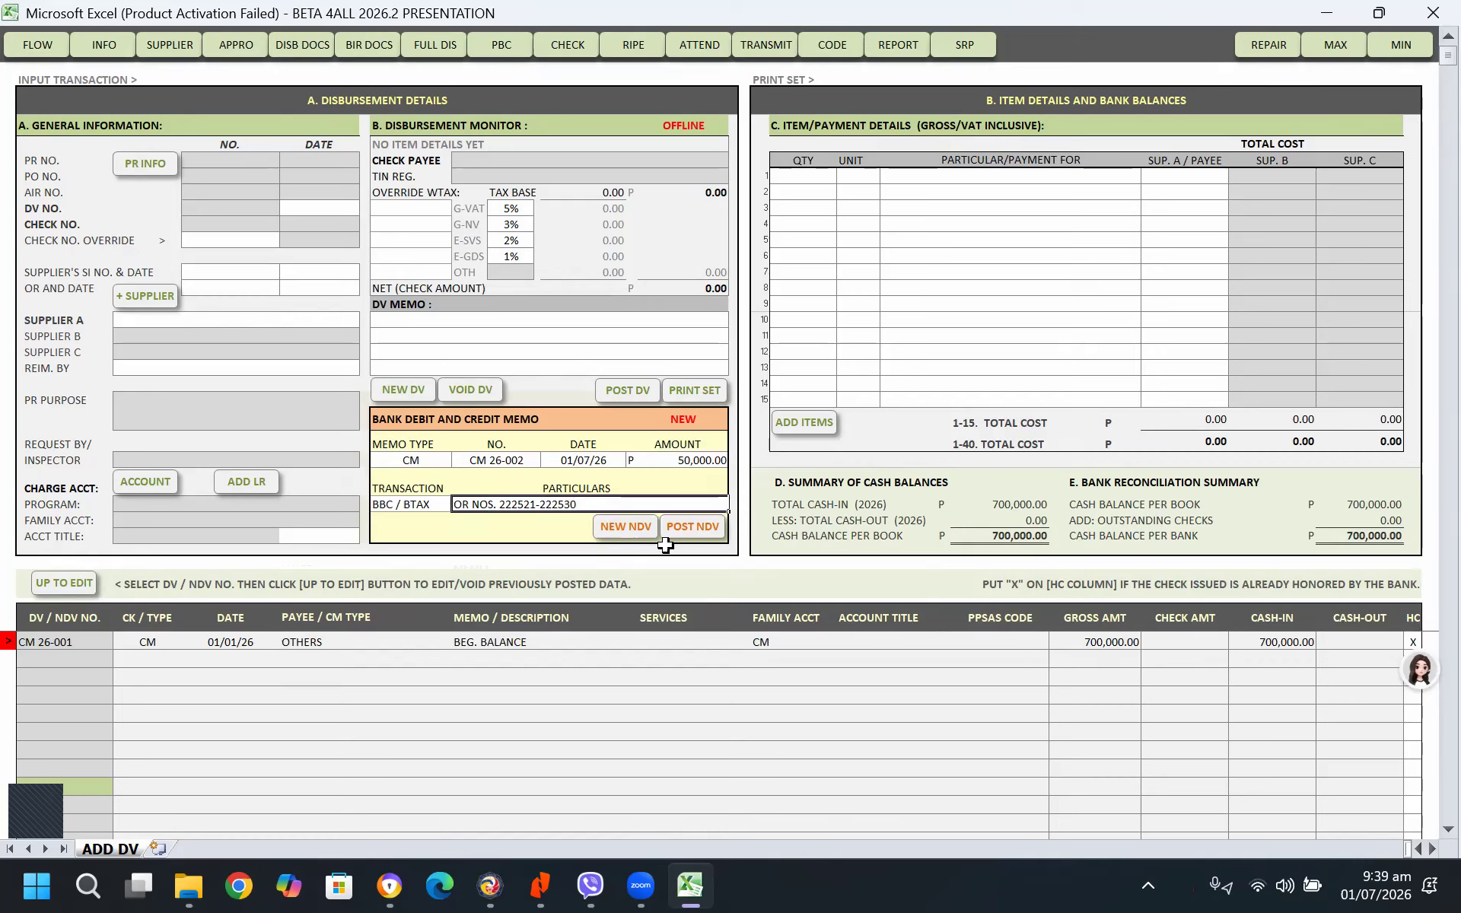
{"action": "left_click", "coordinate": [695, 535]}
{"action": "left_click", "coordinate": [850, 499]}
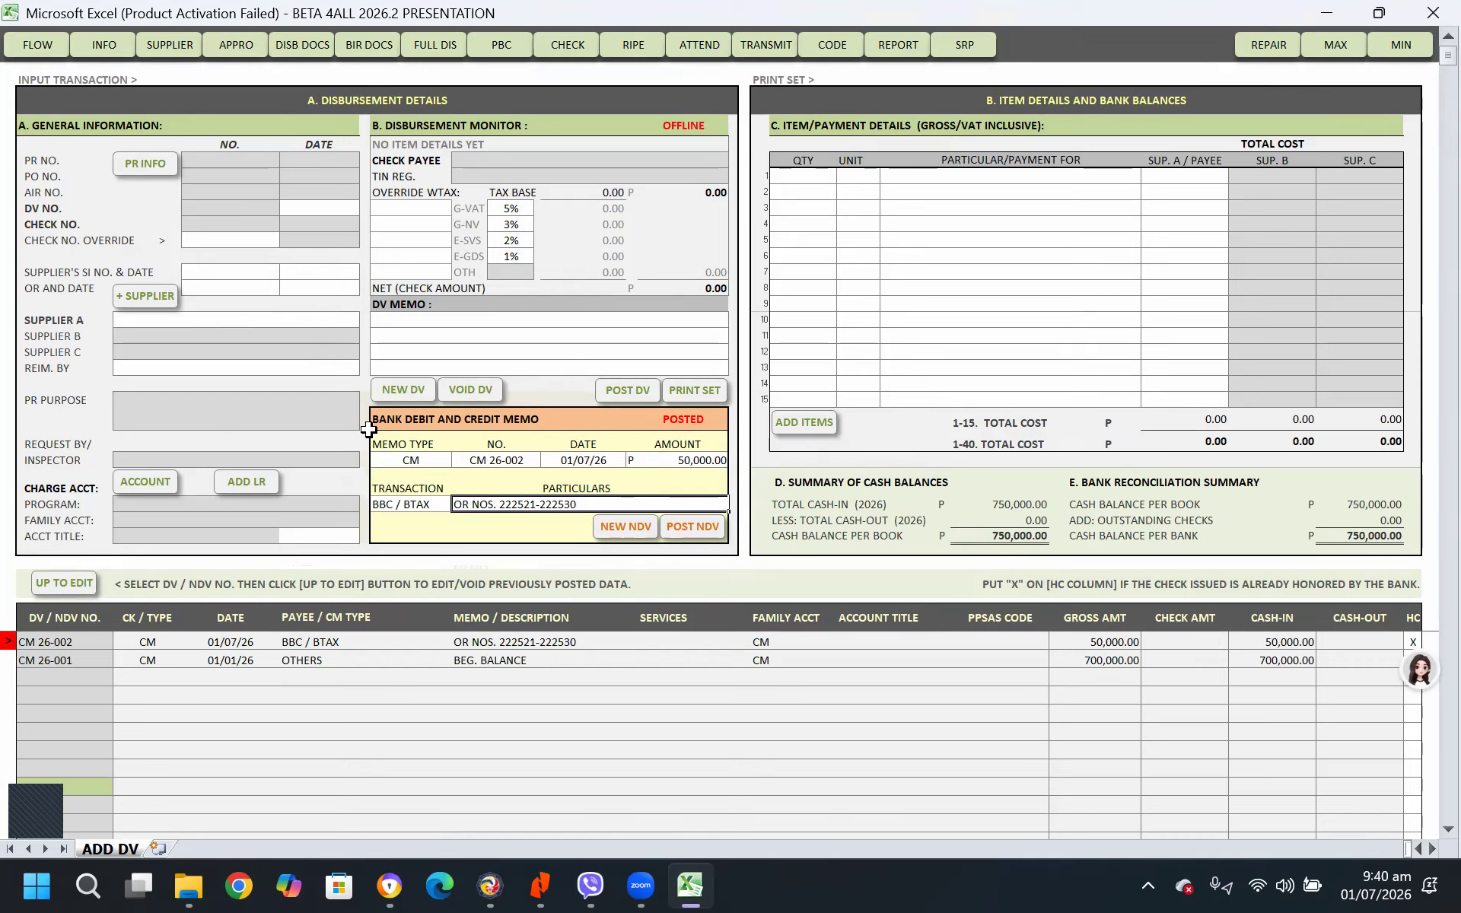
{"action": "left_click", "coordinate": [698, 124]}
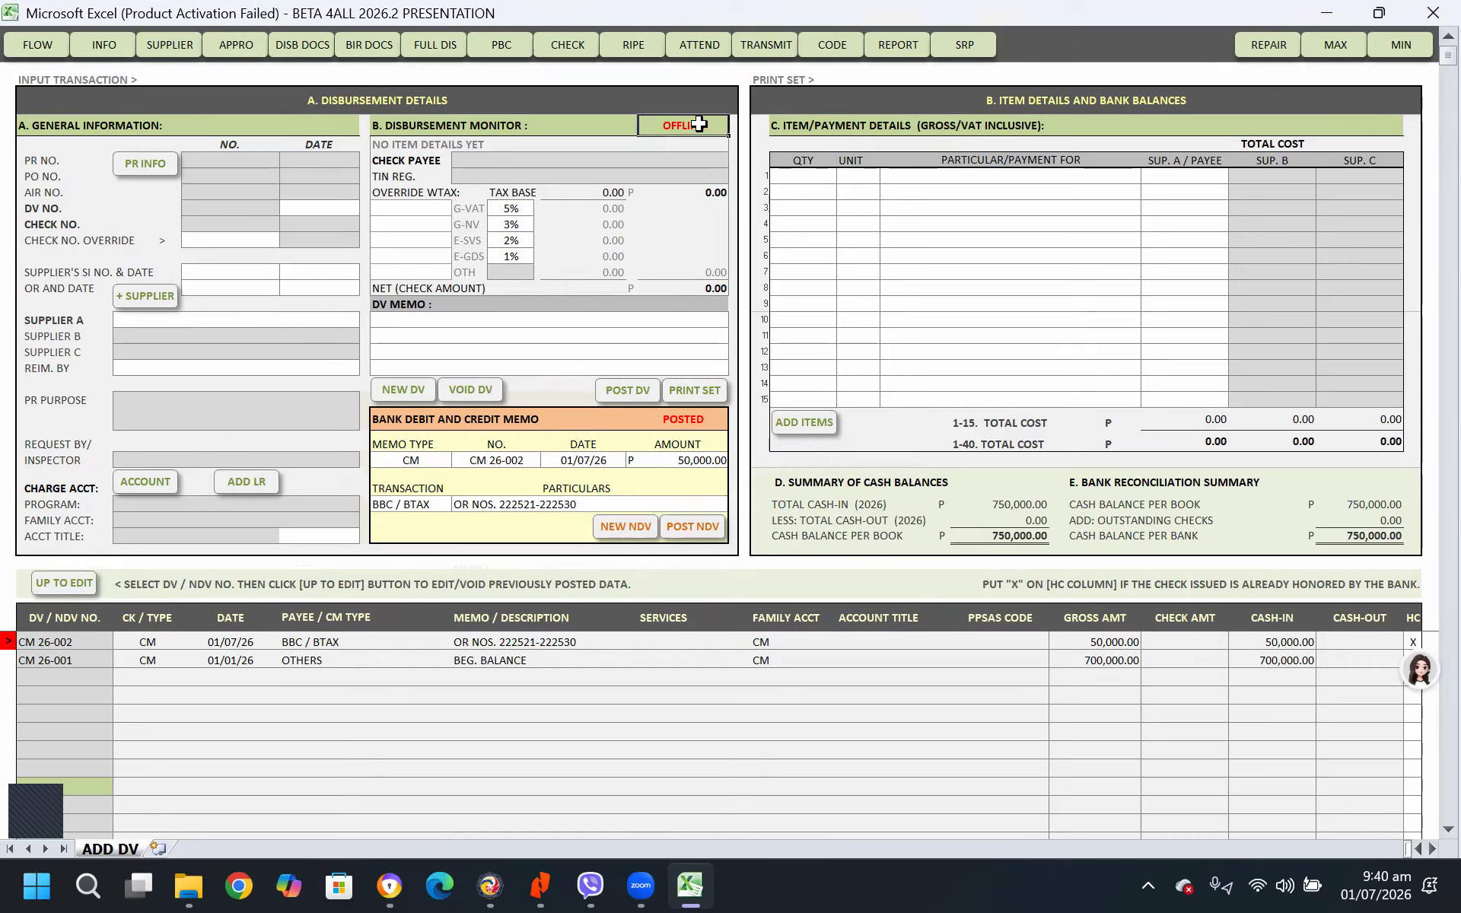
{"action": "left_click", "coordinate": [689, 424]}
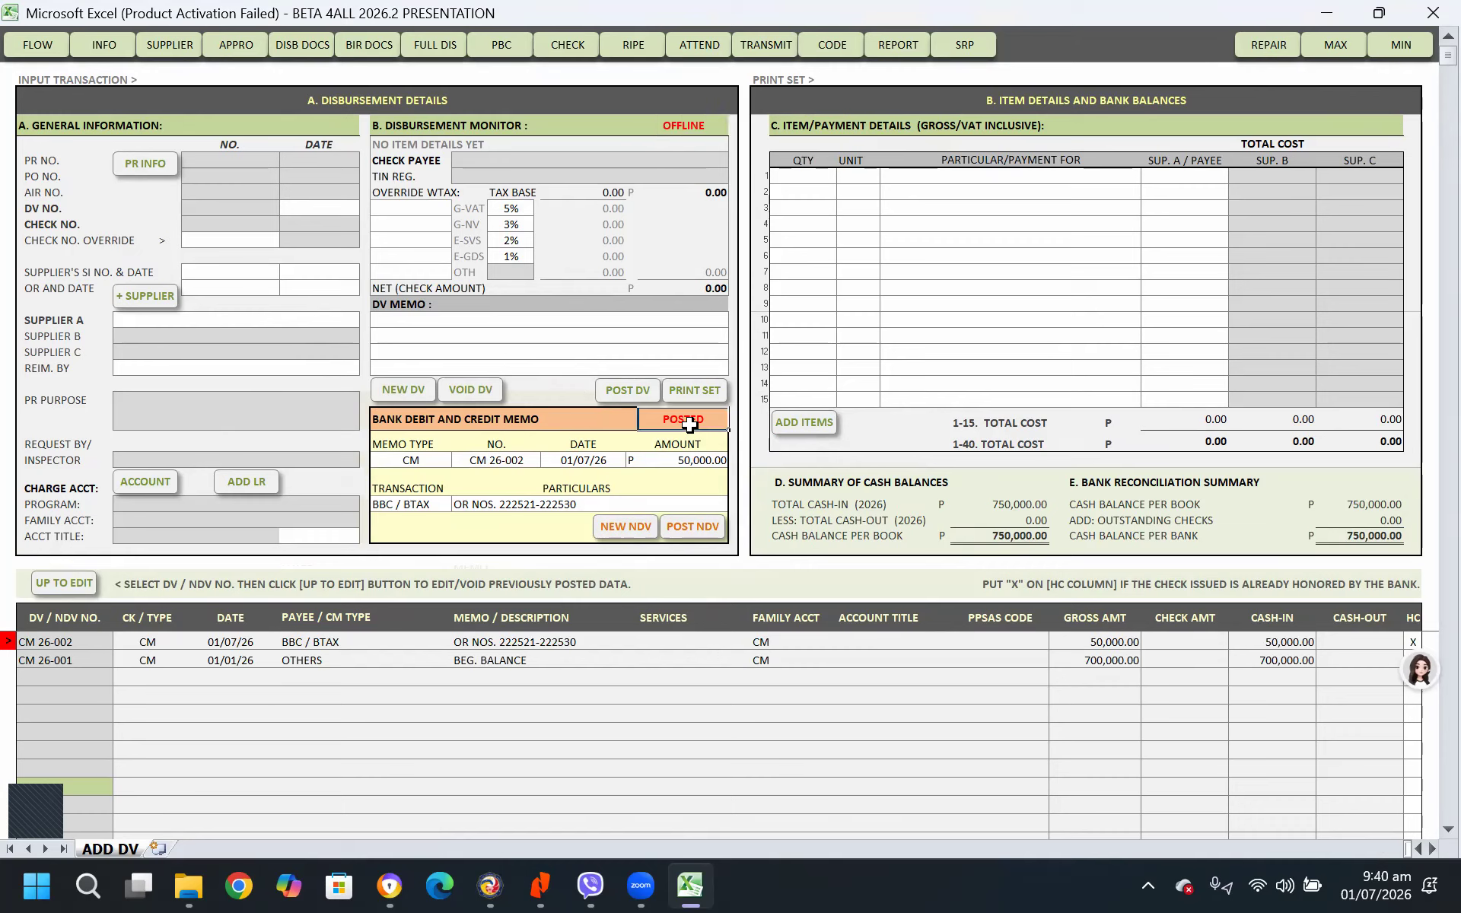
Start a new disbursement voucher without a purchase request and choose A.R. TRADING as Supplier A
{"action": "left_click", "coordinate": [401, 392]}
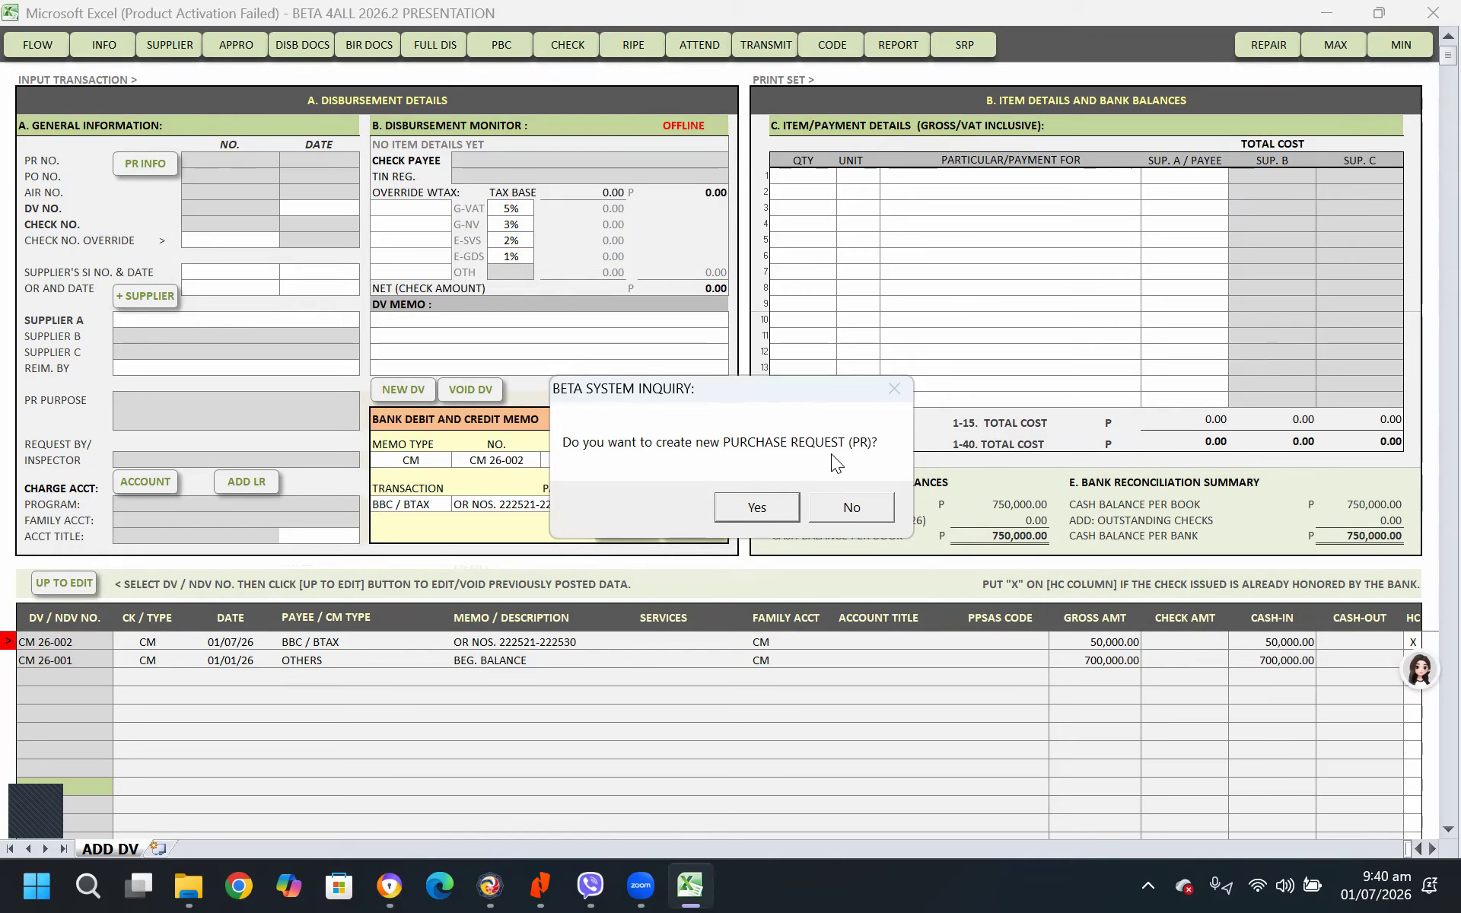
{"action": "left_click", "coordinate": [864, 514]}
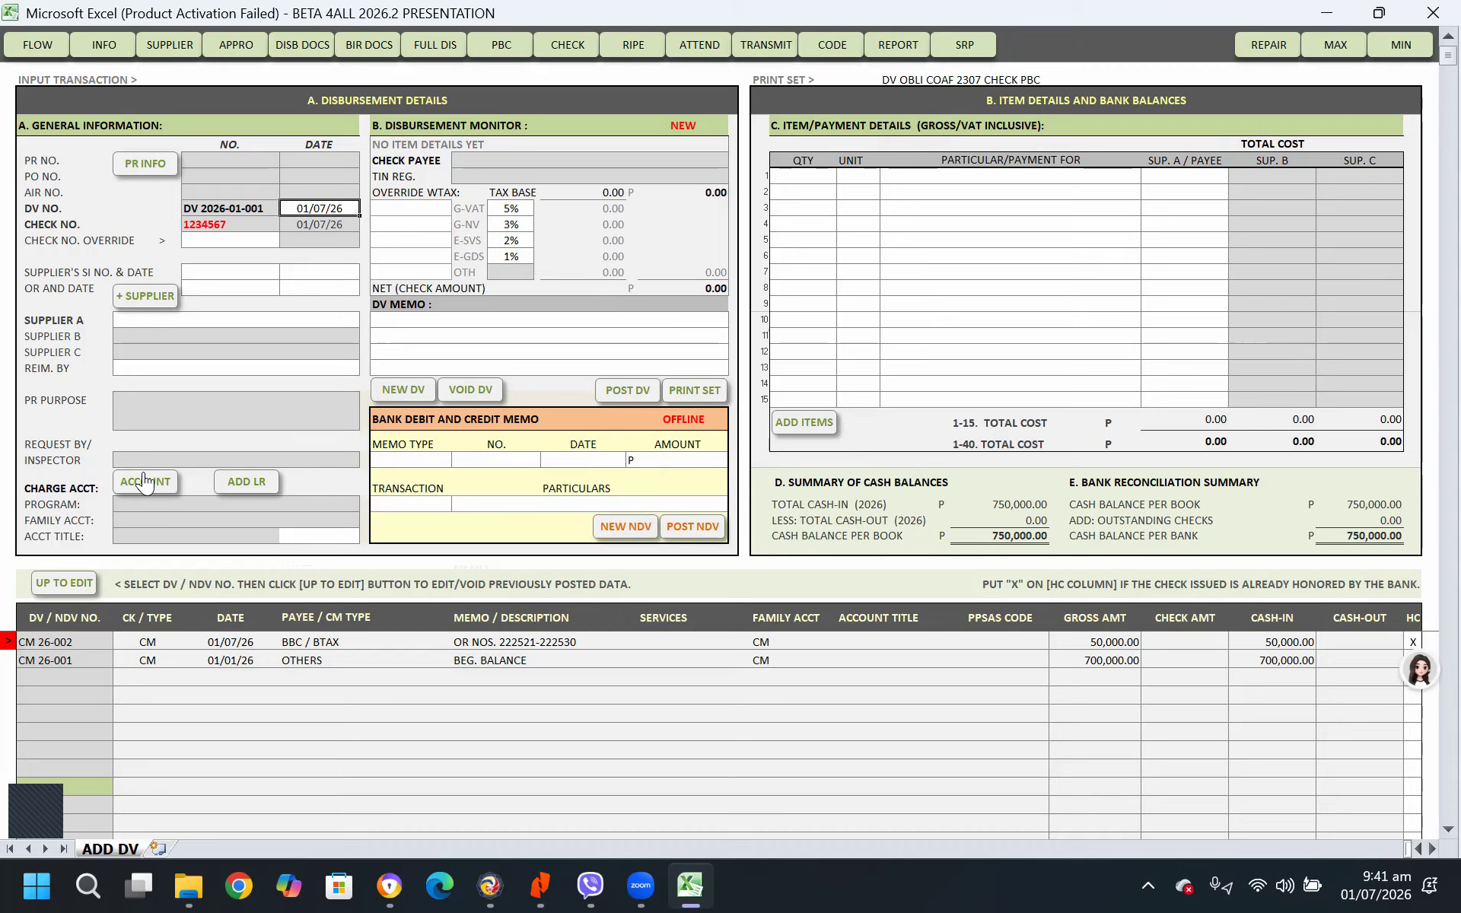
{"action": "left_click", "coordinate": [261, 320]}
{"action": "left_click", "coordinate": [364, 320]}
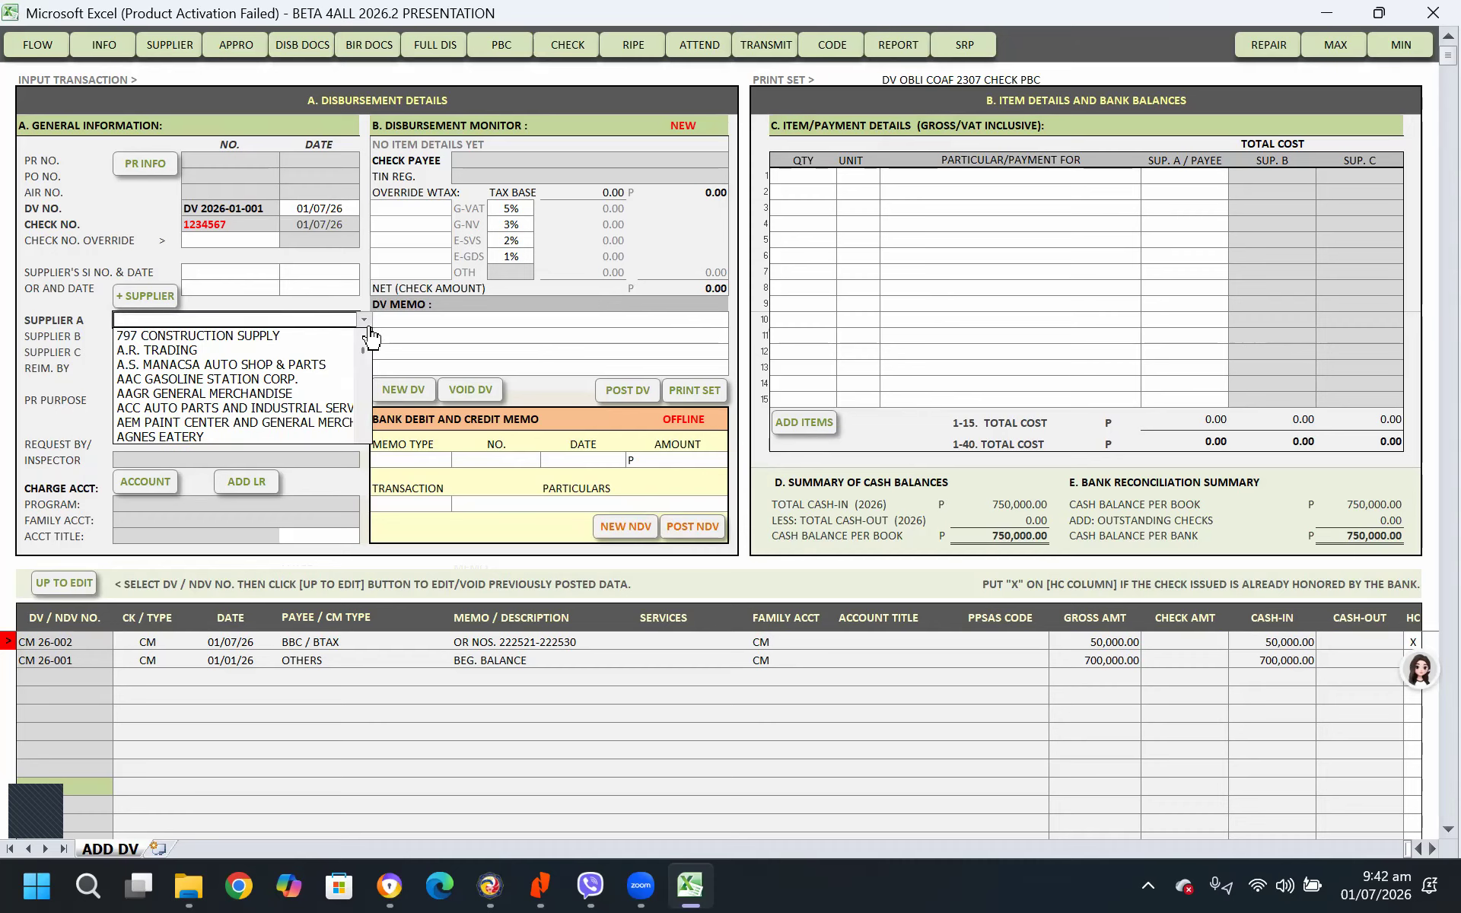
{"action": "left_click", "coordinate": [216, 350]}
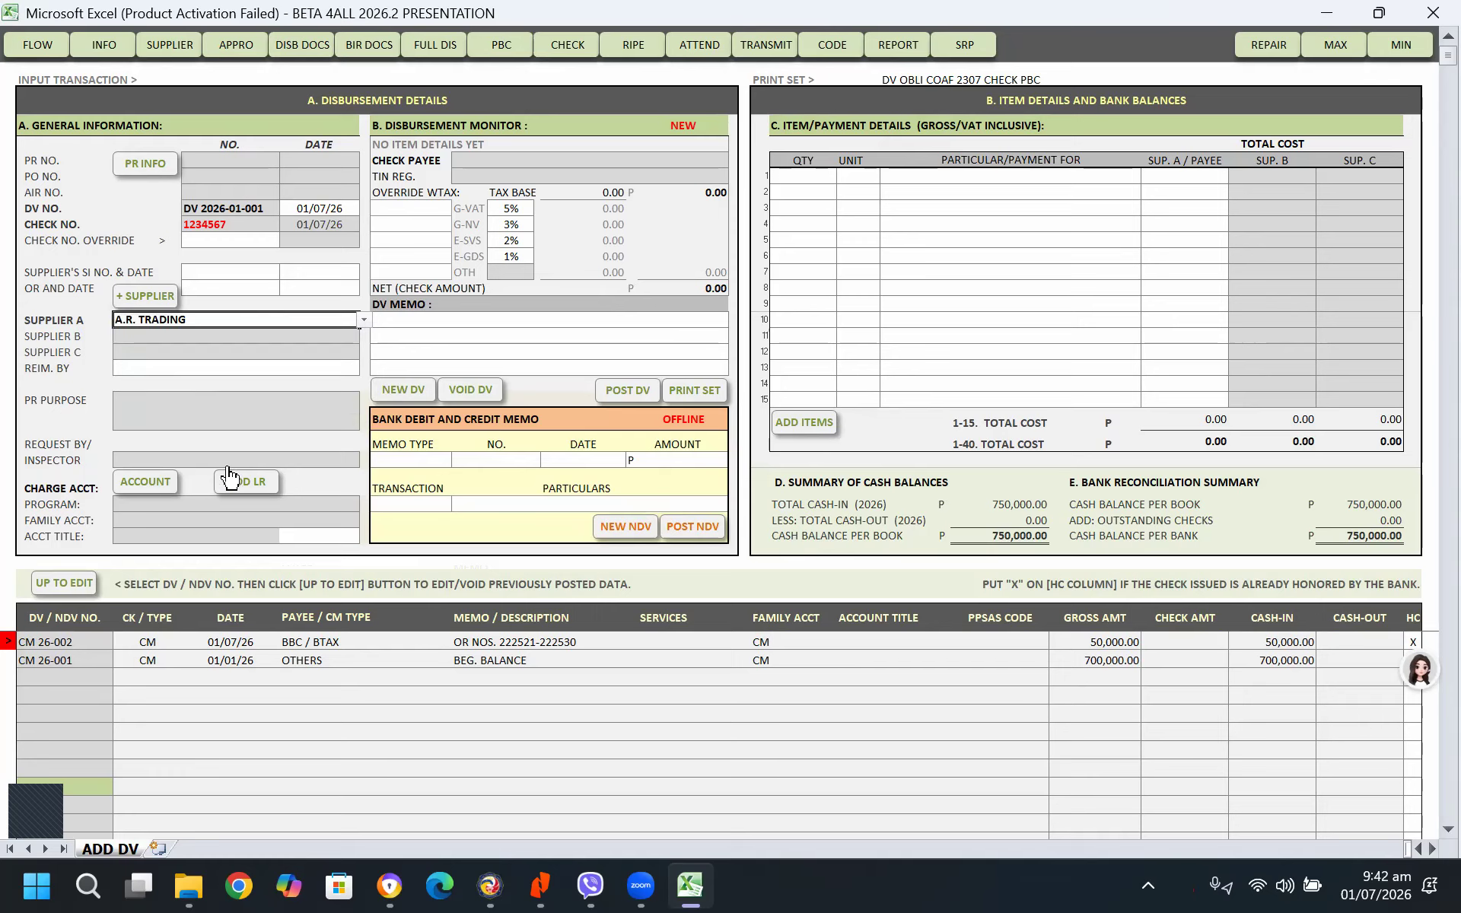
Charge the voucher to account 5-02-03-010 Office Supplies Expenses, under MOOE of General and Basic Services
{"action": "left_click", "coordinate": [146, 484]}
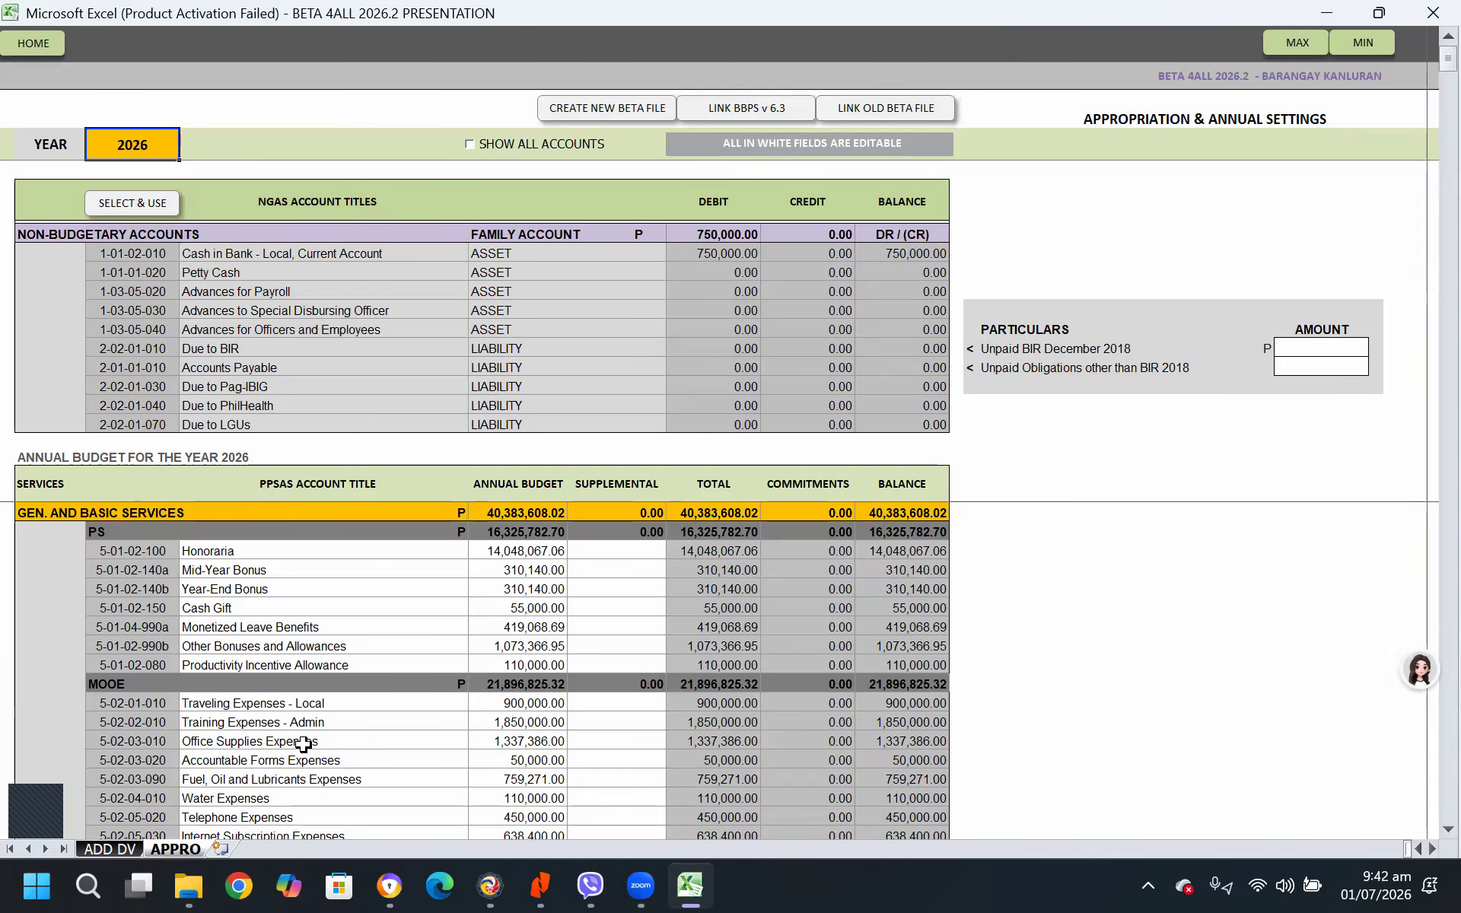
{"action": "scroll", "coordinate": [304, 744], "scroll_direction": "down", "scroll_amount": 2}
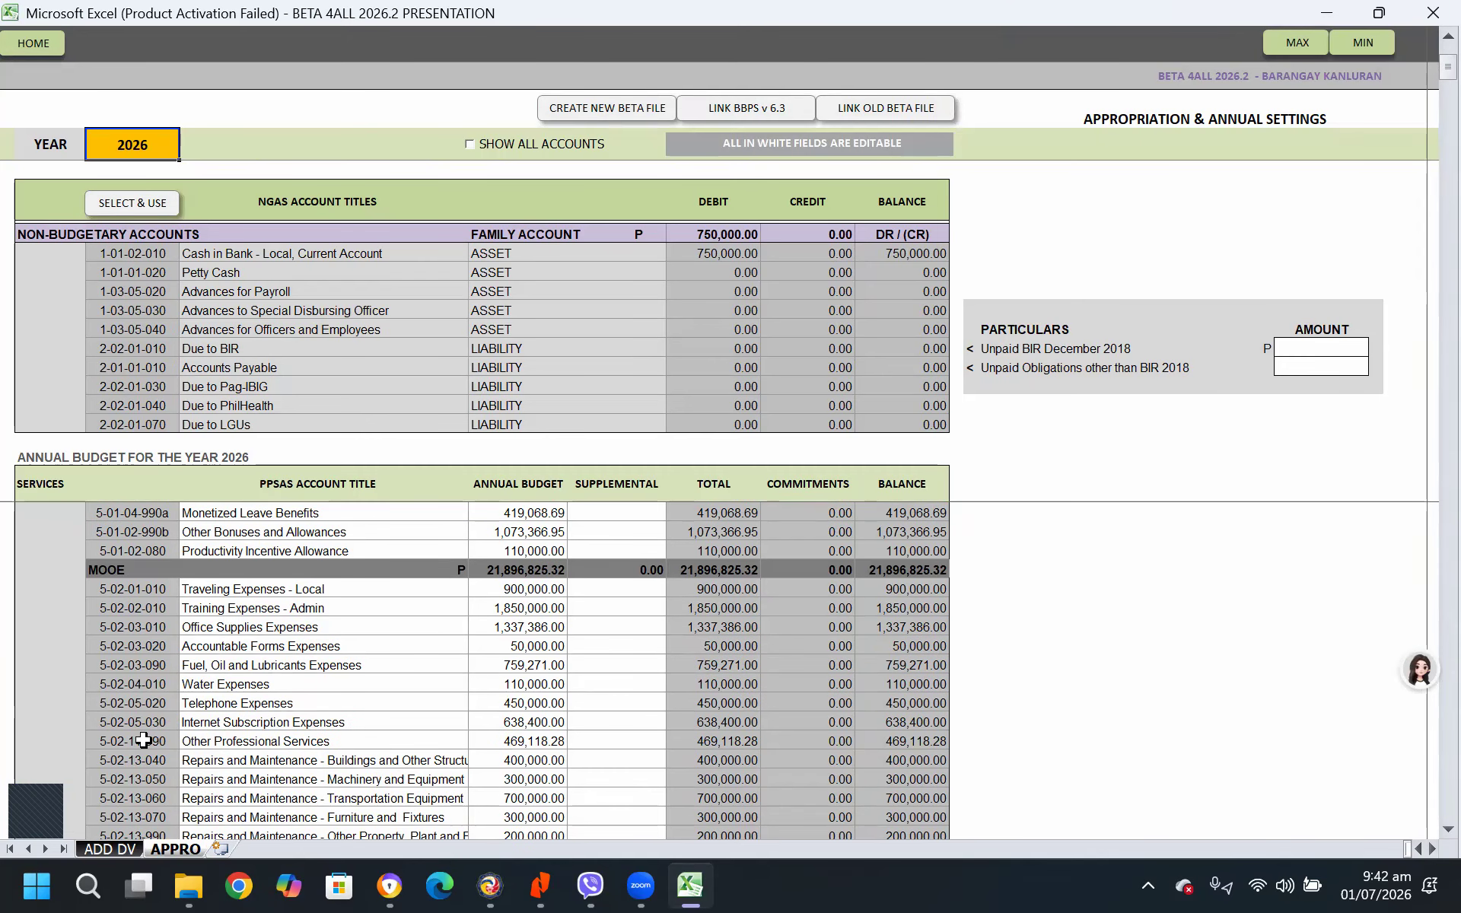
{"action": "scroll", "coordinate": [143, 740], "scroll_direction": "down", "scroll_amount": 4}
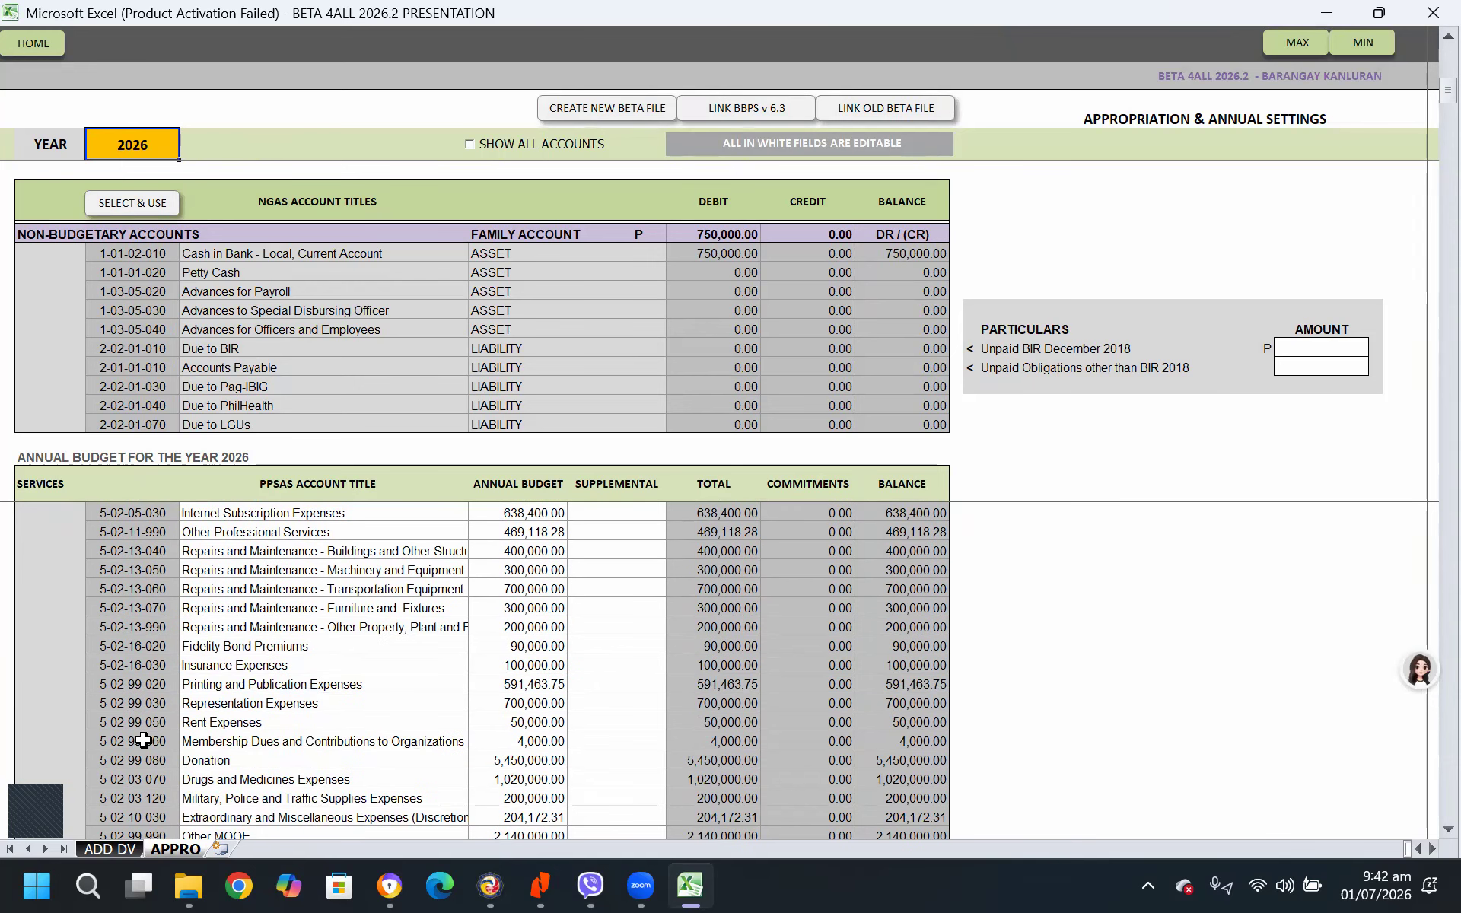
{"action": "scroll", "coordinate": [143, 739], "scroll_direction": "down", "scroll_amount": 4}
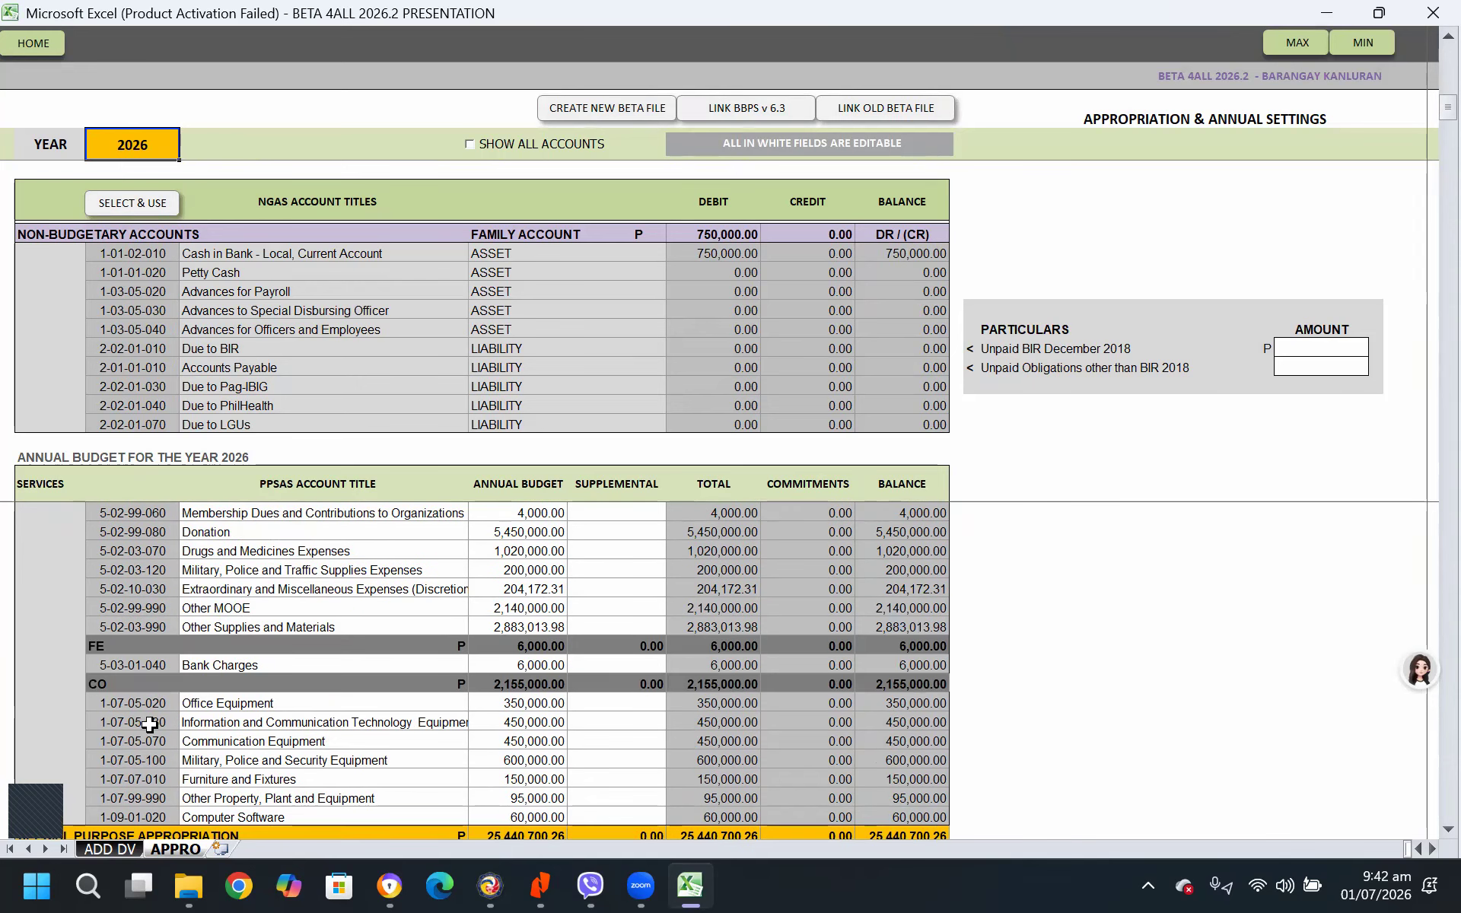
{"action": "scroll", "coordinate": [148, 726], "scroll_direction": "up", "scroll_amount": 2}
{"action": "scroll", "coordinate": [149, 723], "scroll_direction": "down", "scroll_amount": 2}
{"action": "scroll", "coordinate": [148, 705], "scroll_direction": "up", "scroll_amount": 10}
{"action": "scroll", "coordinate": [150, 704], "scroll_direction": "down", "scroll_amount": 4}
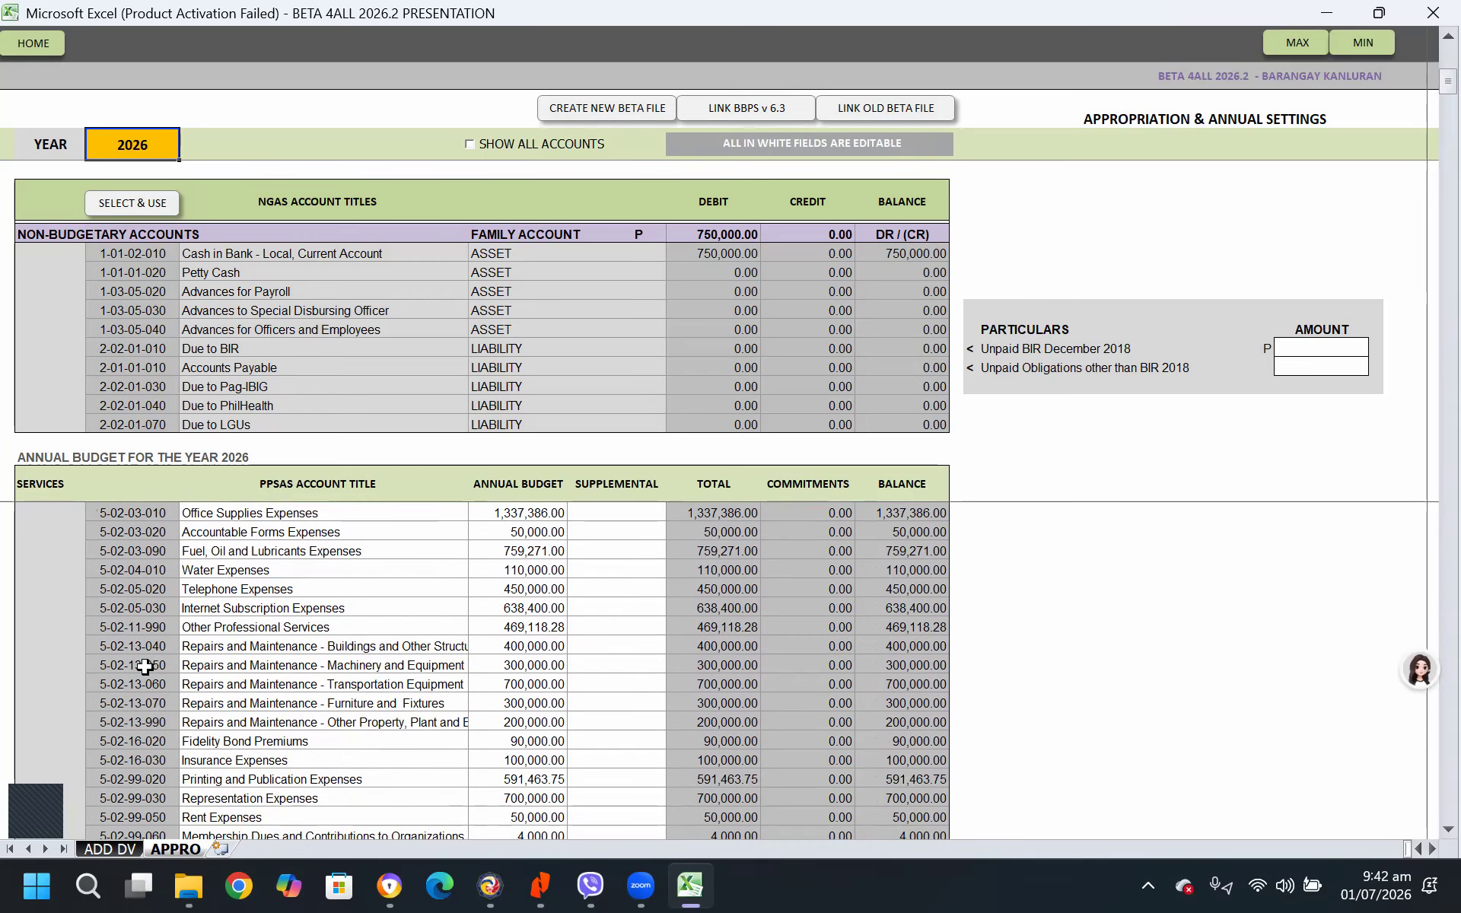
{"action": "left_click", "coordinate": [146, 514]}
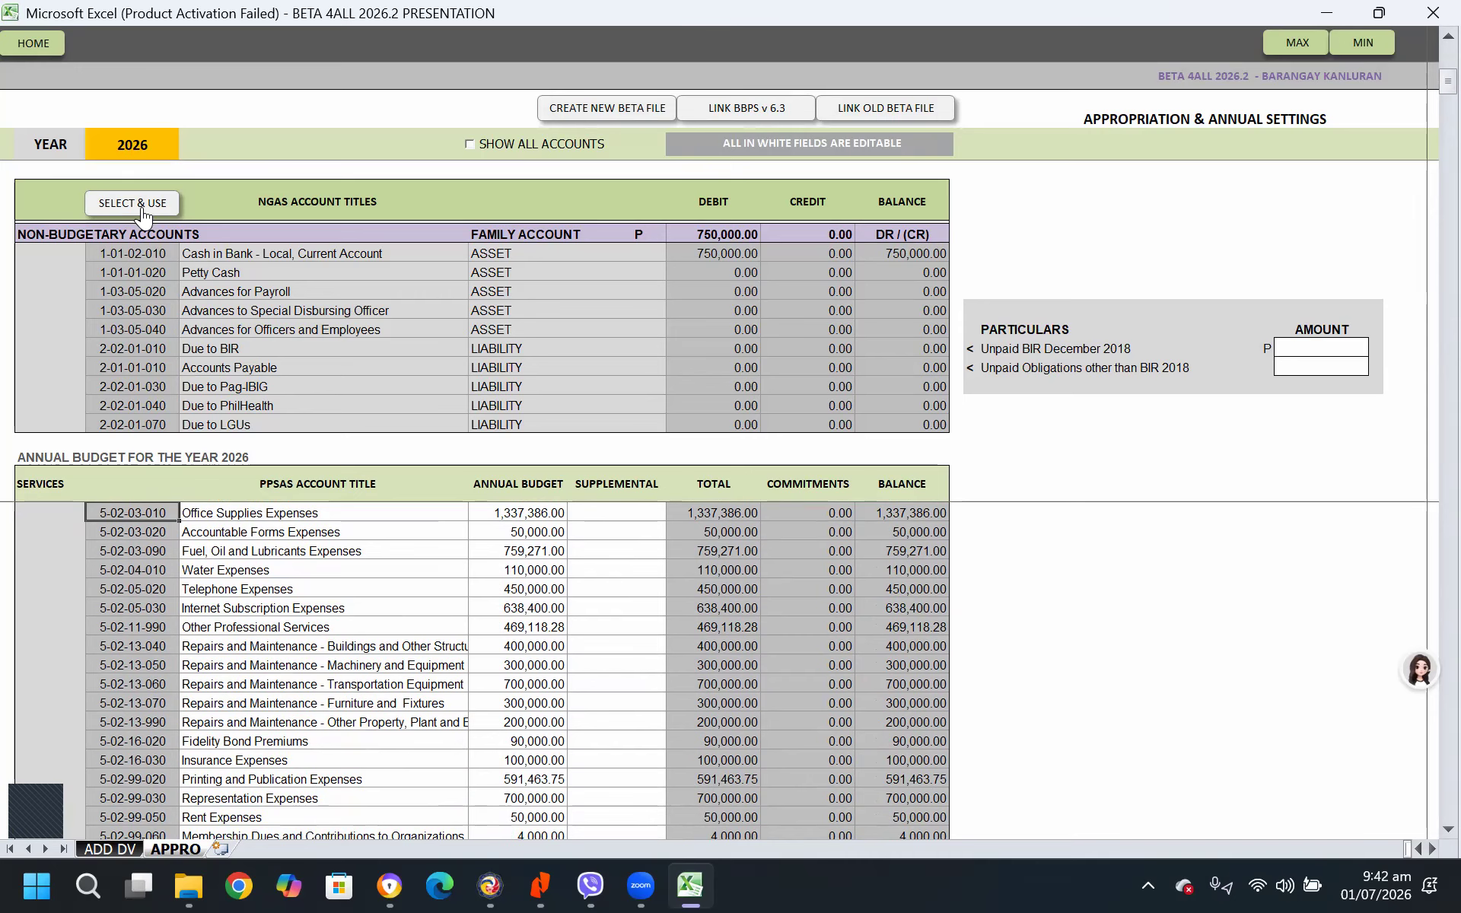
{"action": "scroll", "coordinate": [150, 647], "scroll_direction": "up", "scroll_amount": 2}
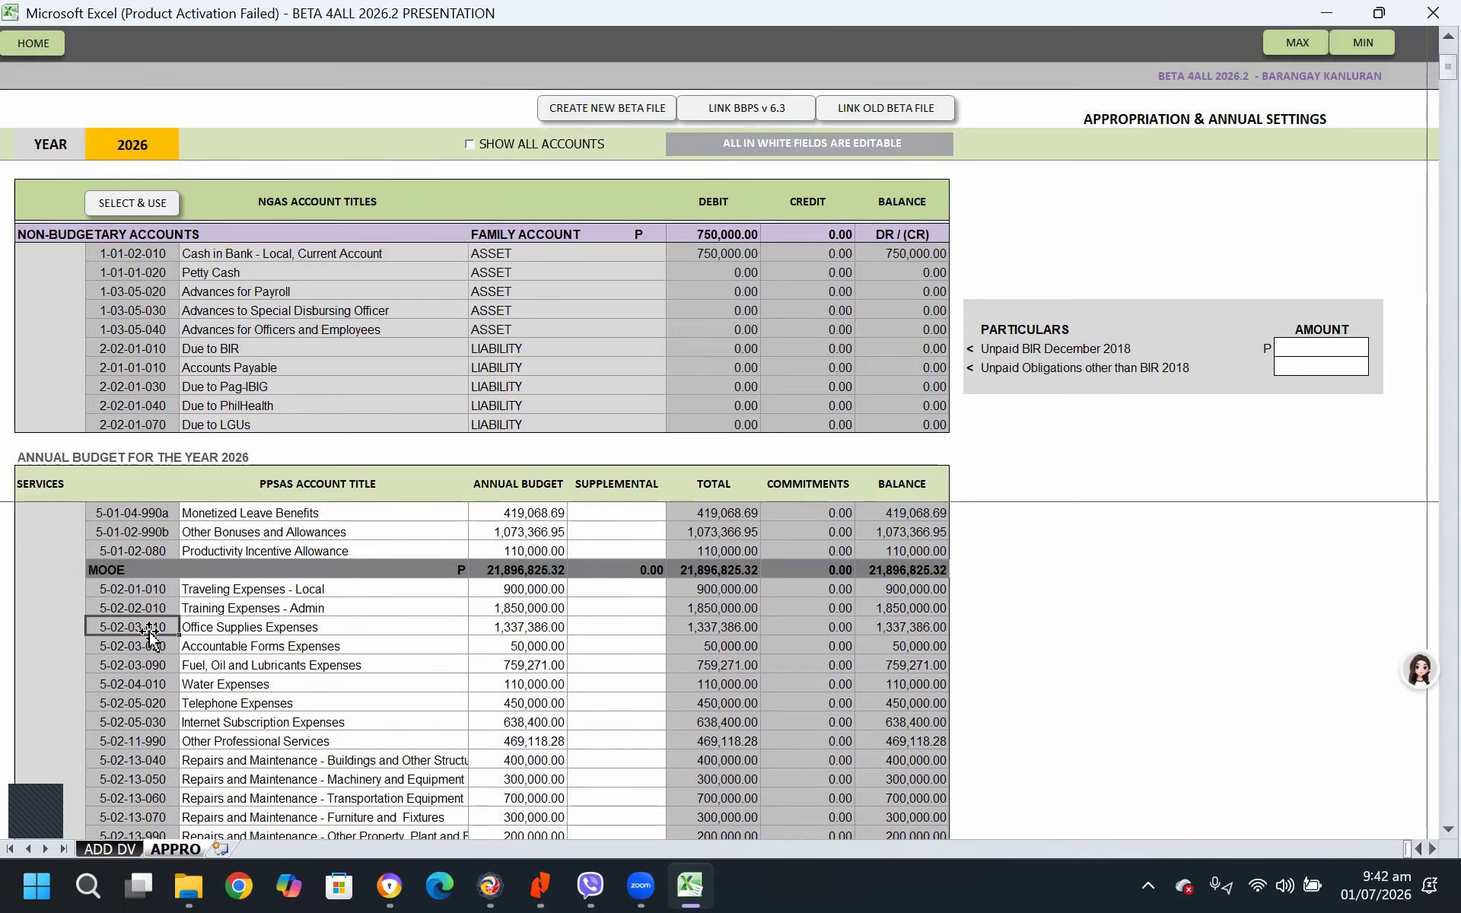
{"action": "left_click", "coordinate": [145, 204]}
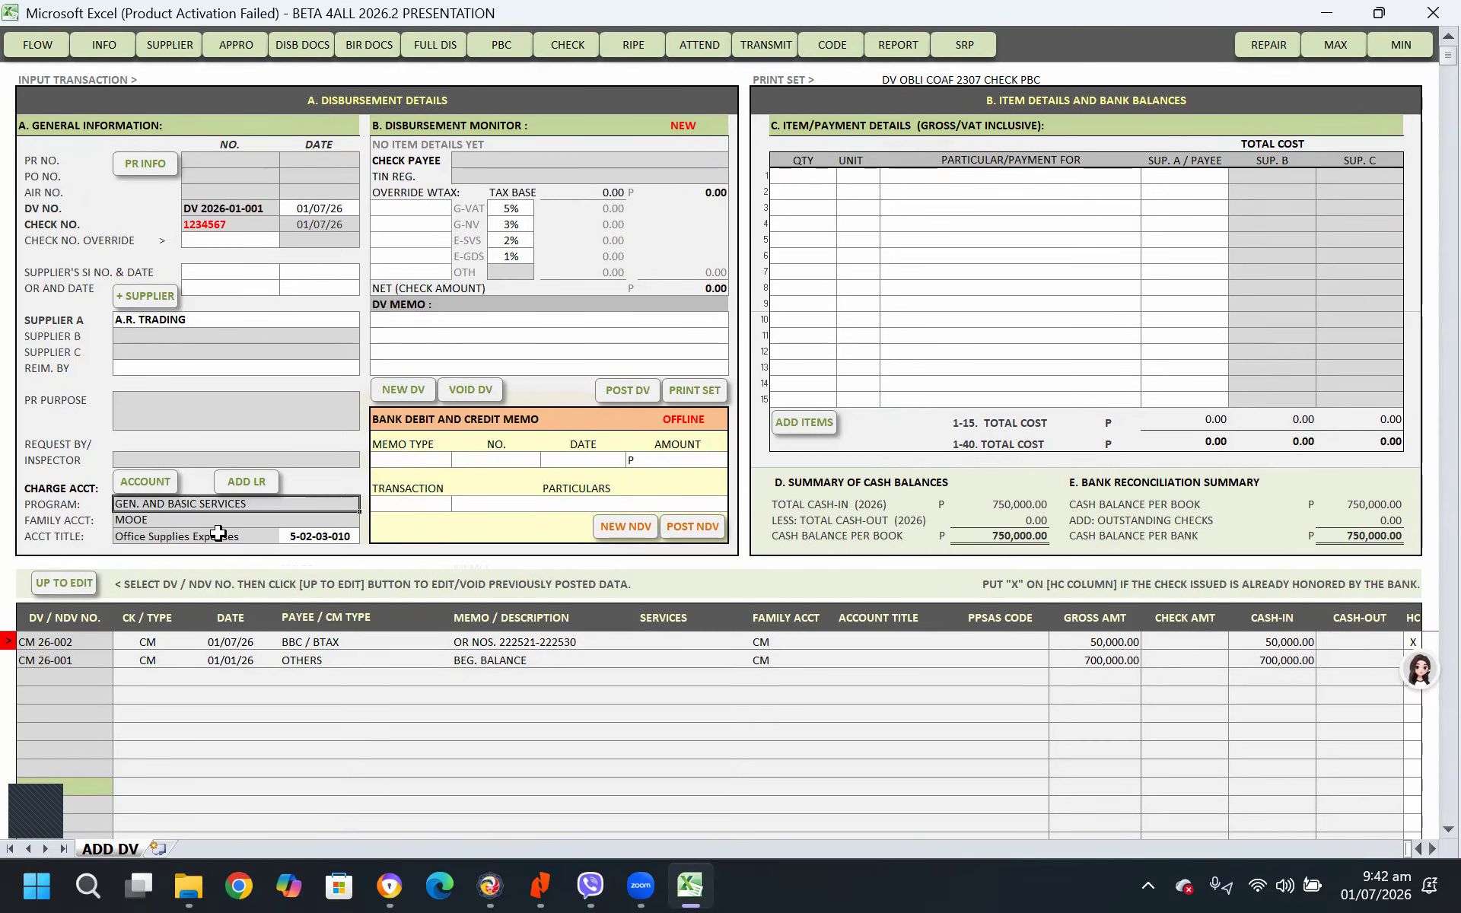
Enter PAYMENT FOR OFFICE SUPPLIES as the voucher's DV memo
{"action": "left_click", "coordinate": [414, 326]}
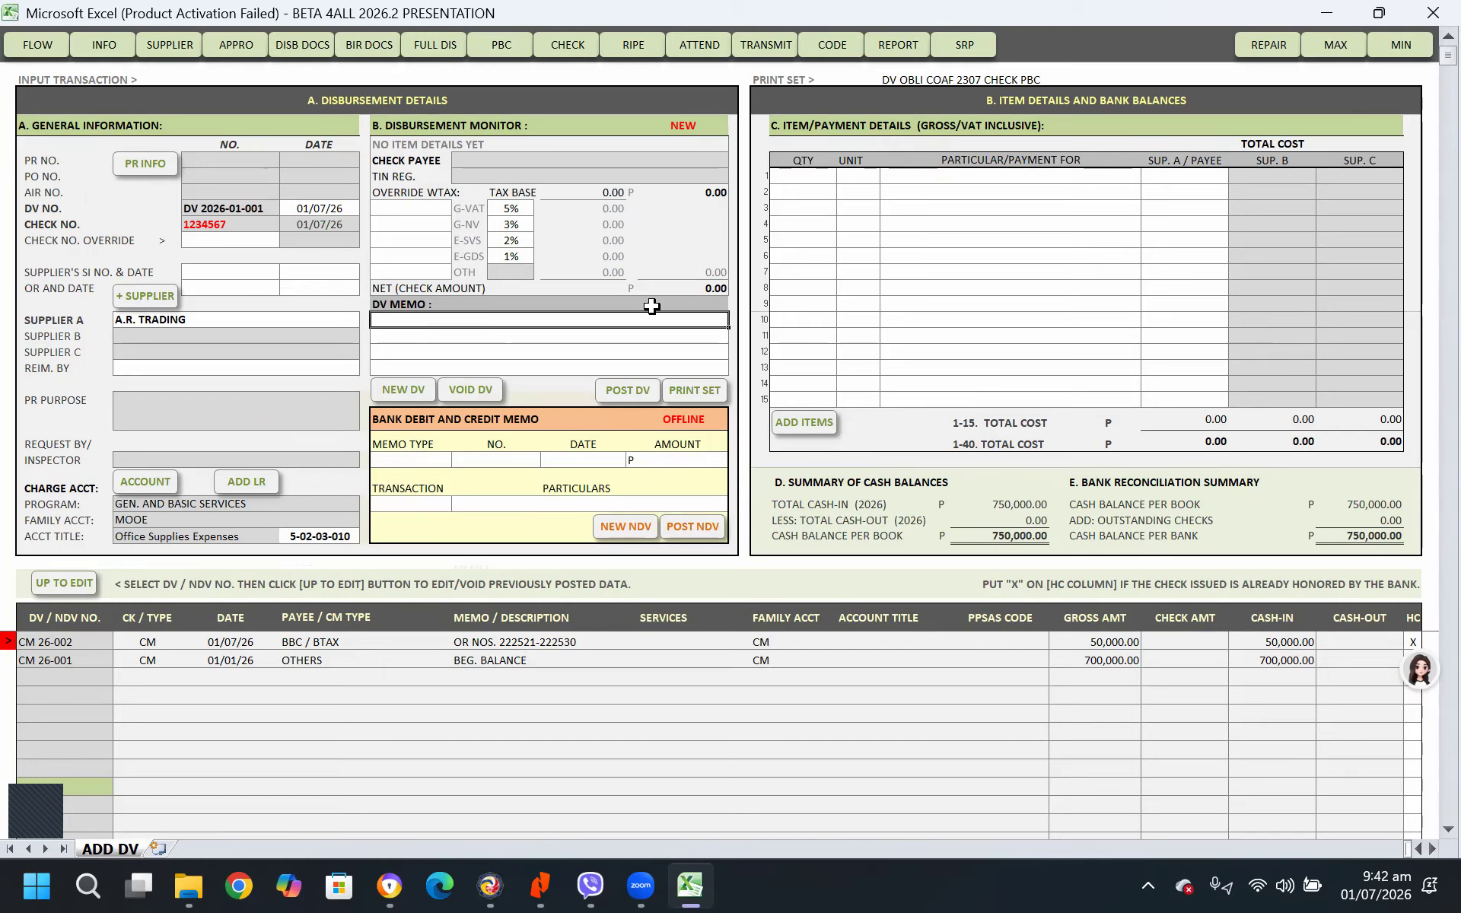
{"action": "type", "text": "PAYMENT "}
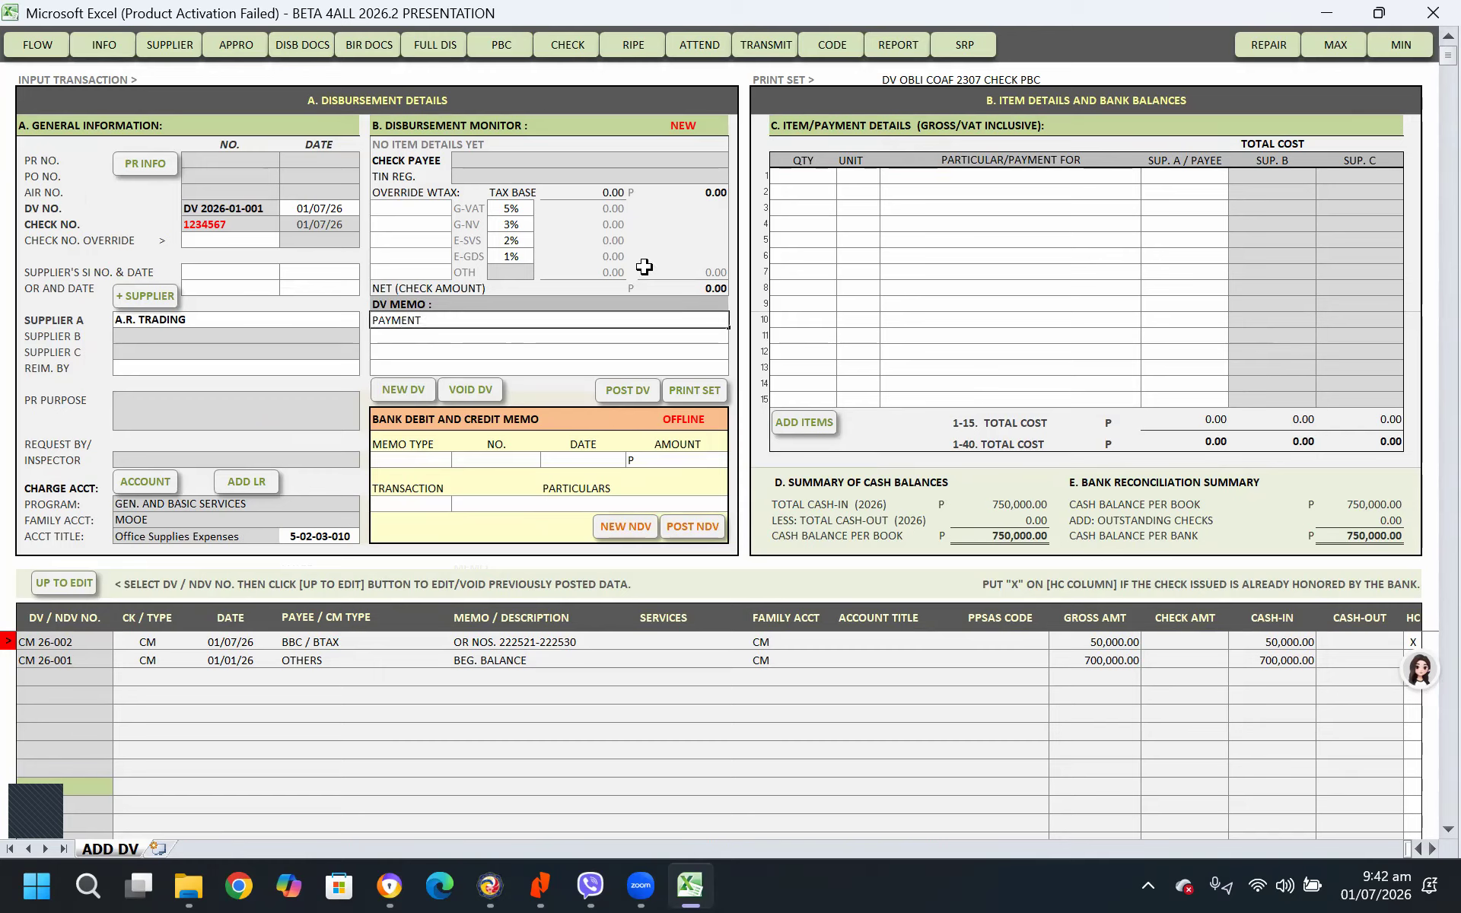
{"action": "type", "text": "FOR OFFICE SUPPLIES"}
{"action": "key", "text": "Return"}
Fill in the voucher's first item line with quantity 1, unit SET and particular OFFICE SUPPLIES
{"action": "left_click", "coordinate": [811, 176]}
{"action": "type", "text": "1"}
{"action": "key", "text": "Tab"}
{"action": "type", "text": "ST"}
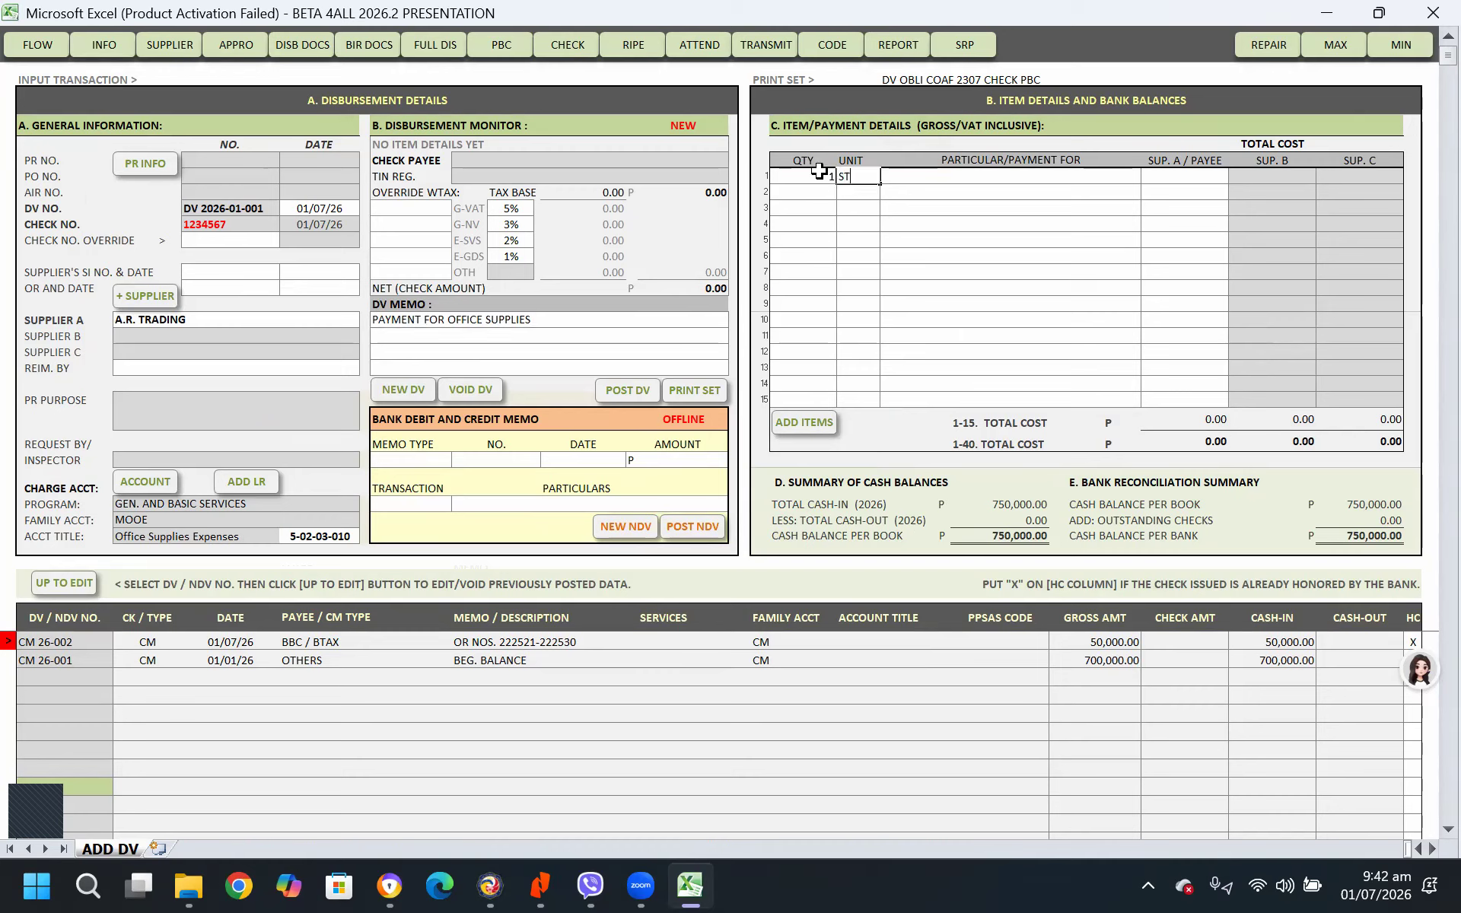
{"action": "key", "text": "BackSpace"}
{"action": "type", "text": "ET"}
{"action": "key", "text": "Tab"}
{"action": "type", "text": "OFFICEC"}
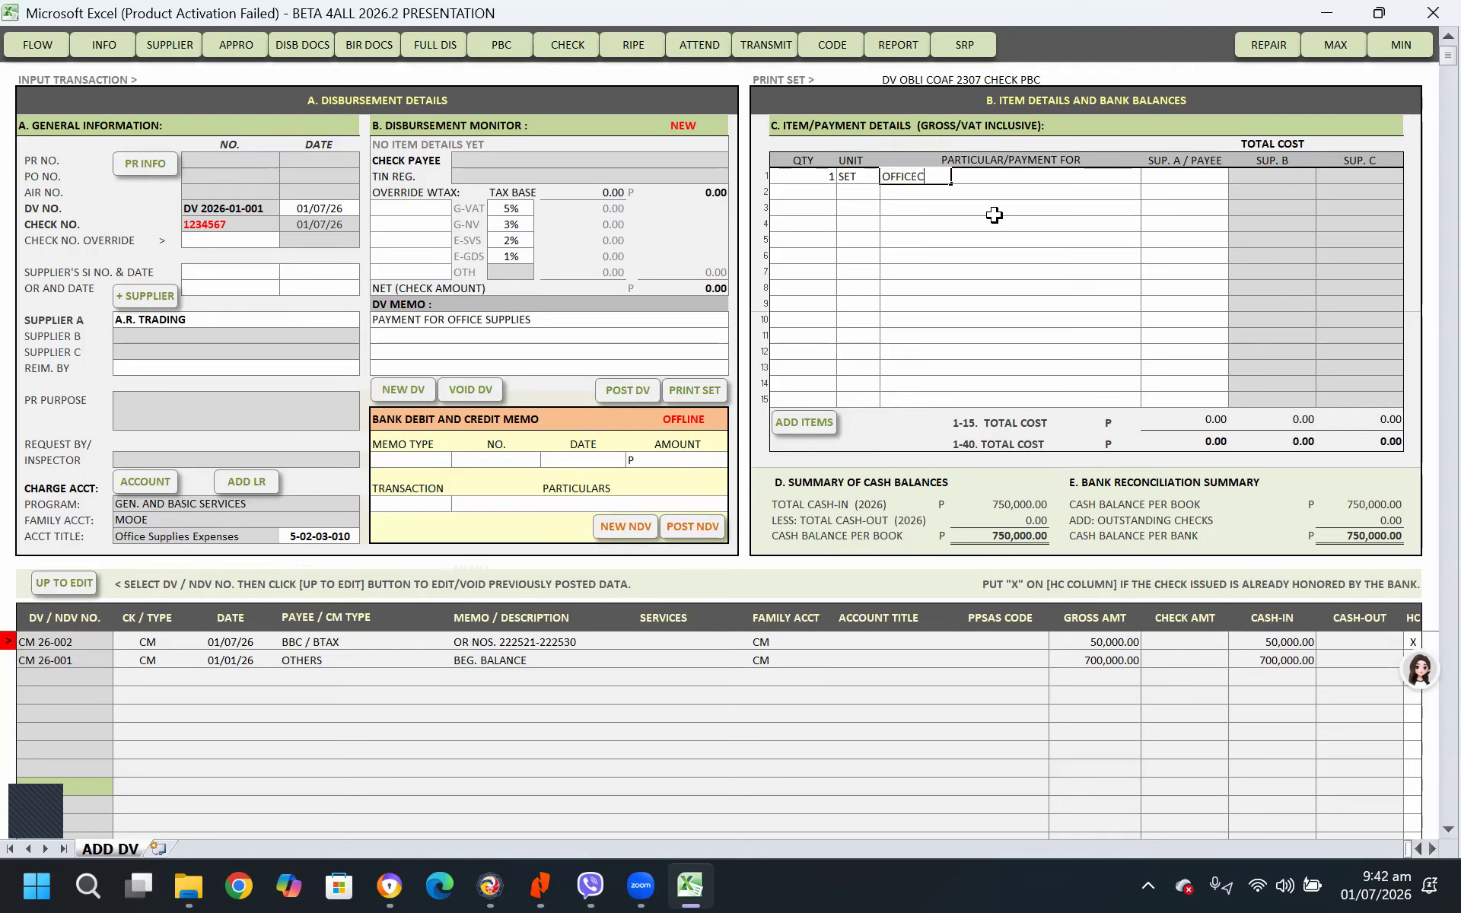
{"action": "key", "text": "BackSpace"}
{"action": "type", "text": "SUPPLIES"}
{"action": "key", "text": "Tab"}
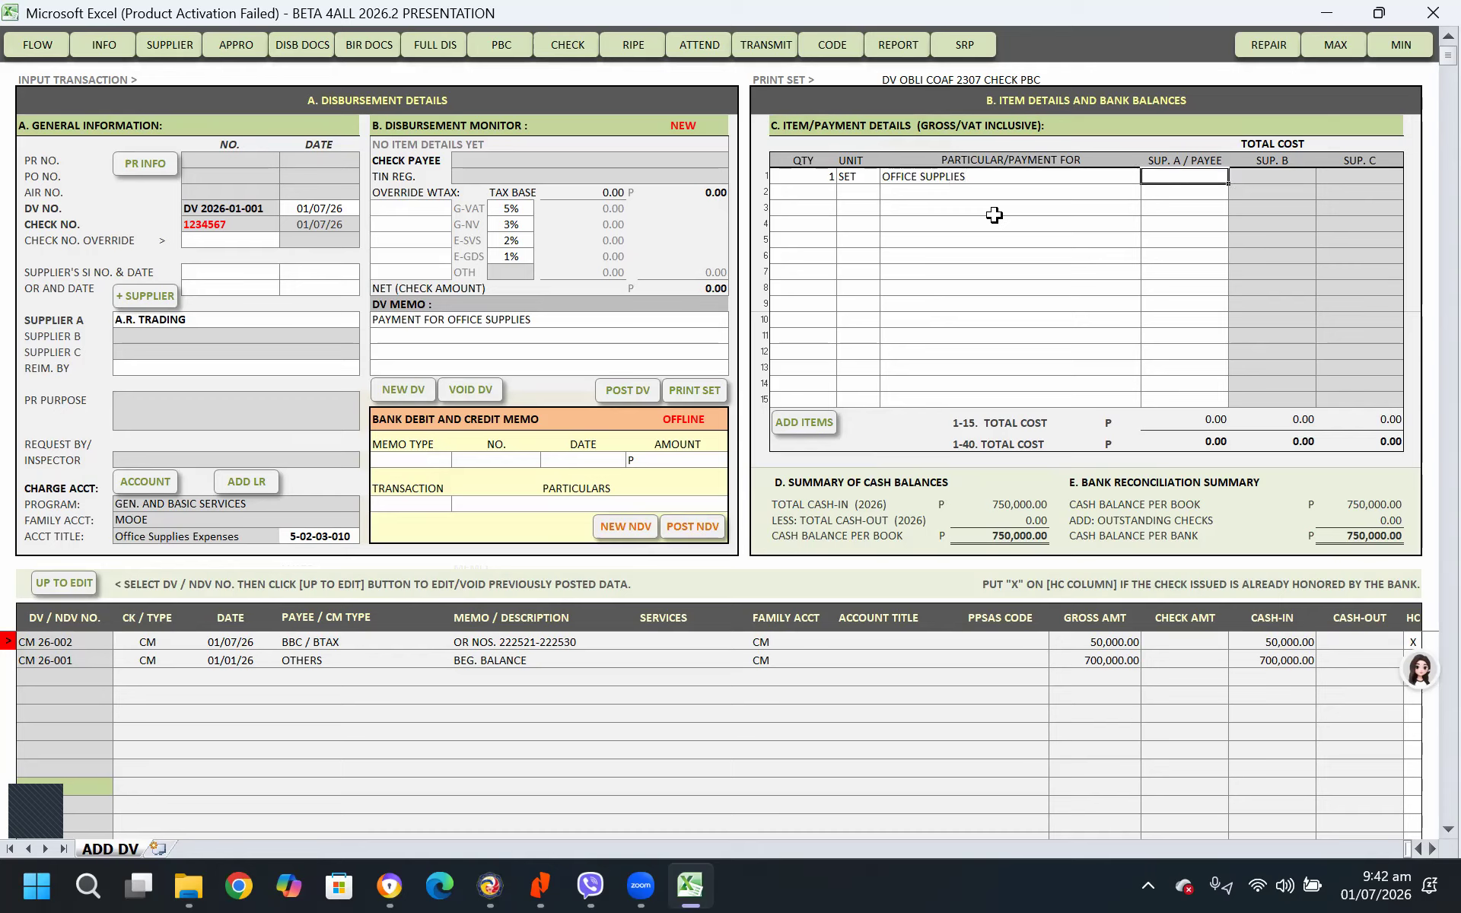
Set the item's Supplier A total cost to 45,000 and post the disbursement voucher
{"action": "type", "text": "45000"}
{"action": "key", "text": "Return"}
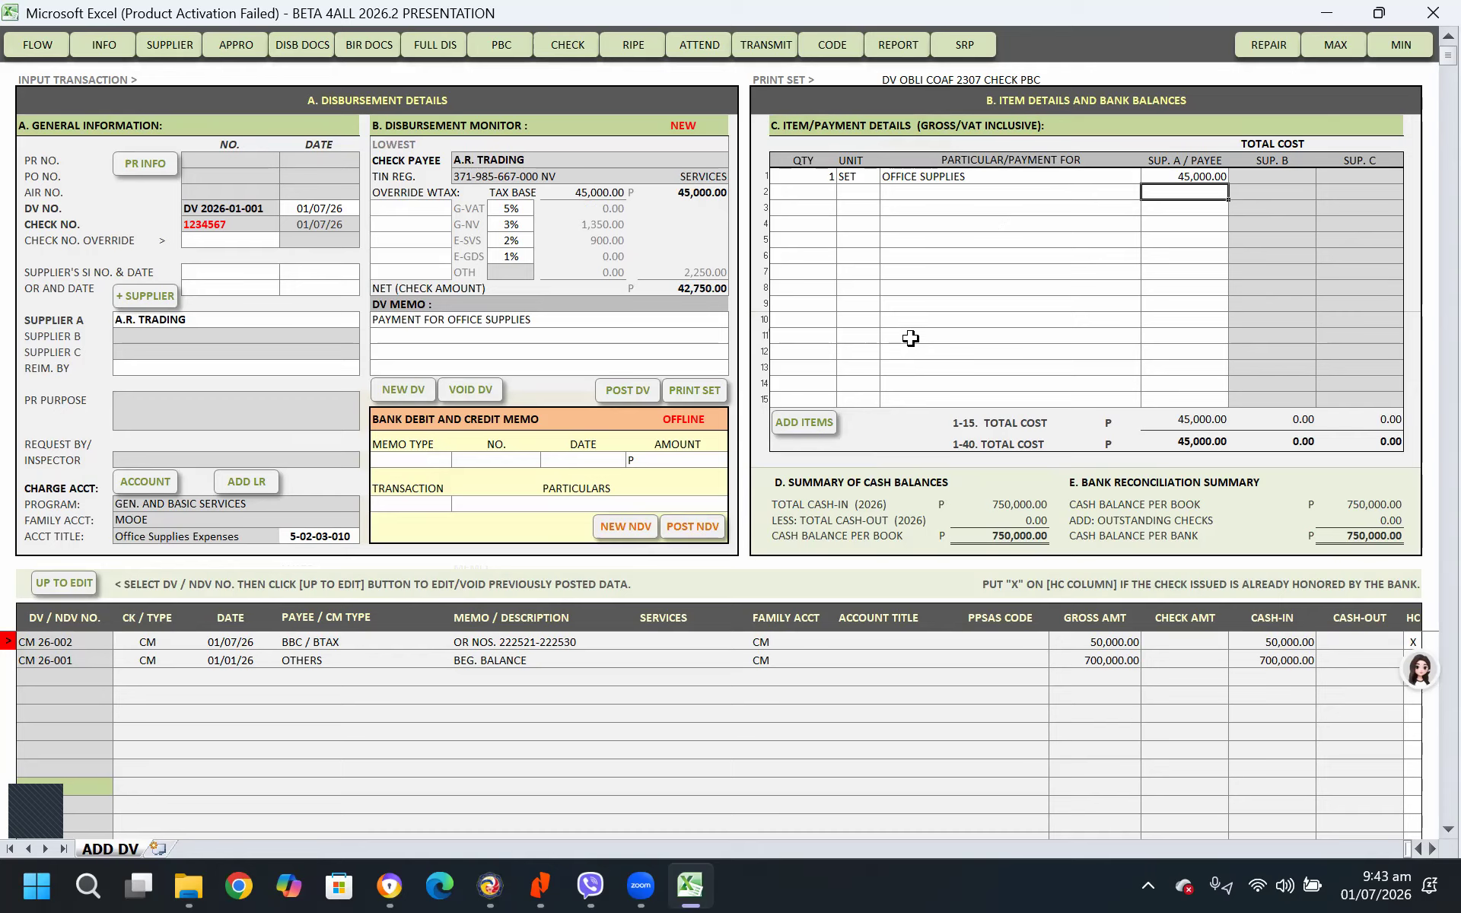
{"action": "left_click", "coordinate": [625, 391]}
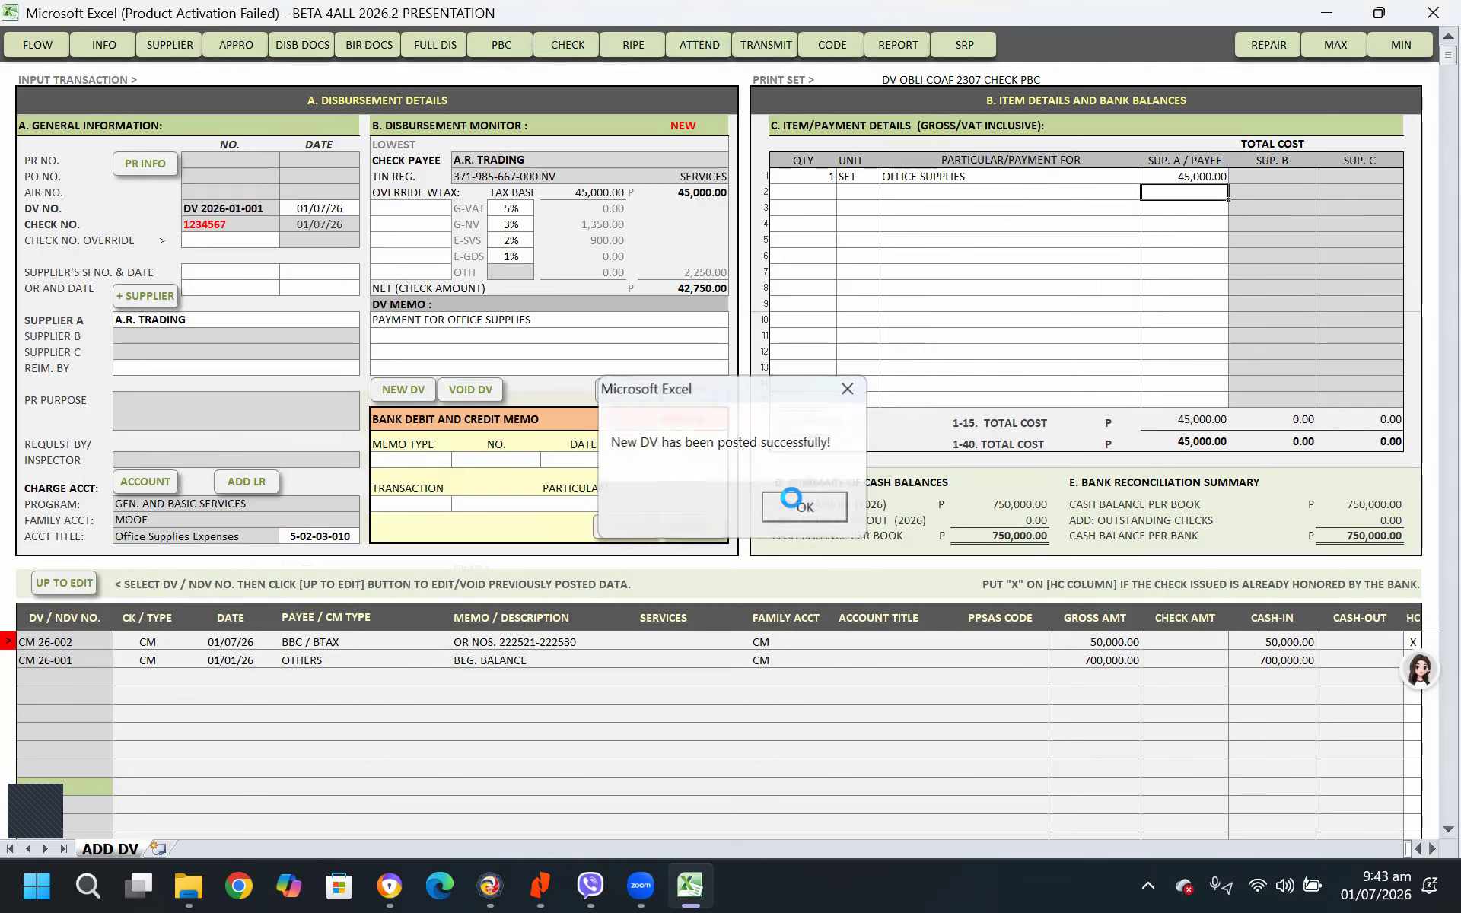
{"action": "left_click", "coordinate": [795, 504]}
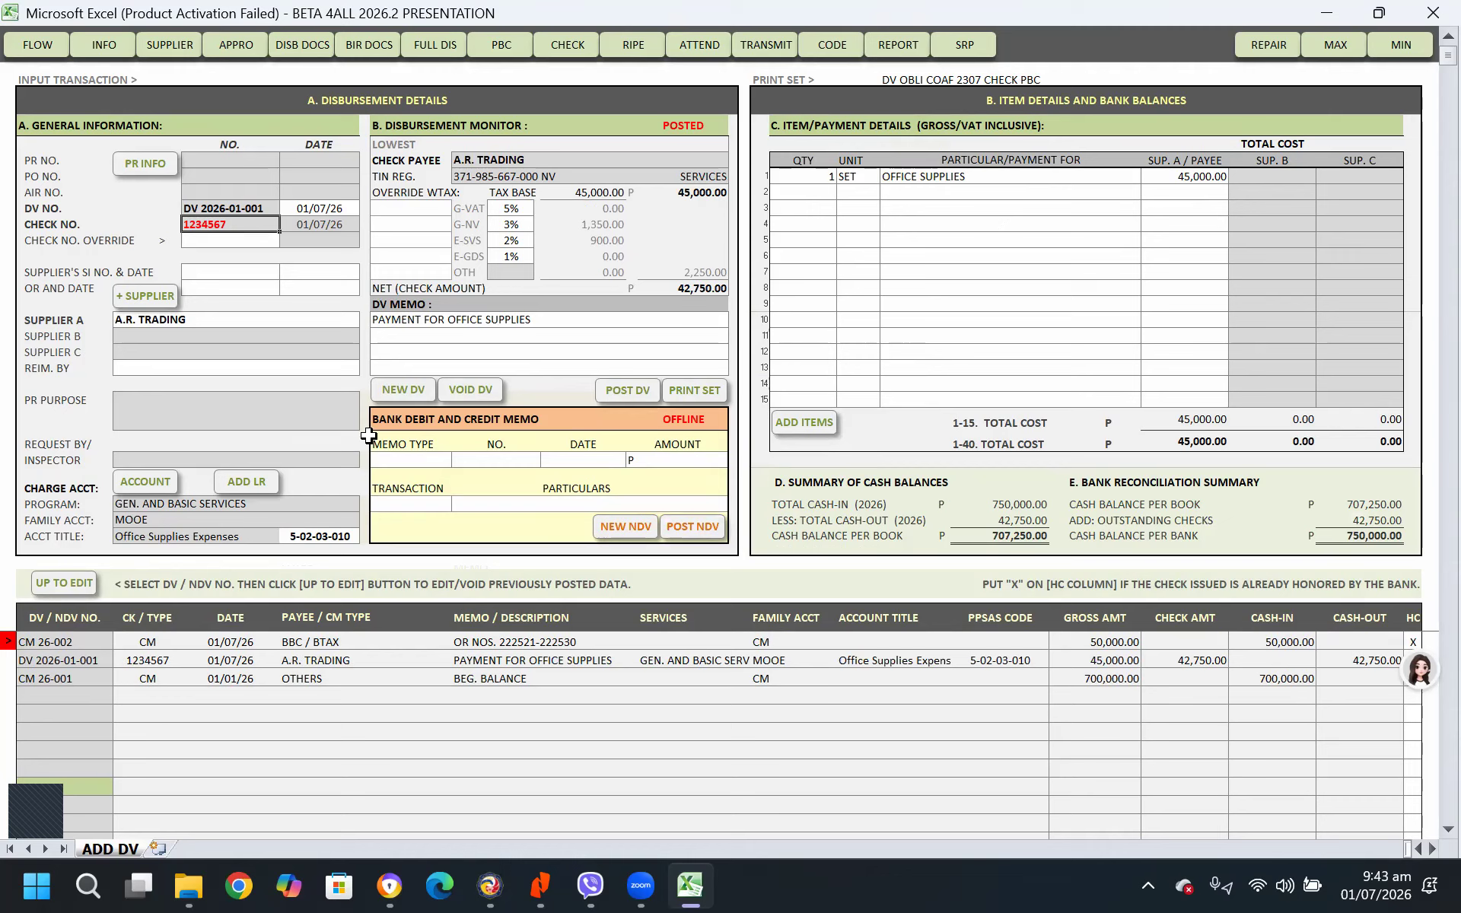
Start another disbursement voucher without copying the current information or creating a purchase request, and go to its Supplier A field
{"action": "left_click", "coordinate": [405, 389]}
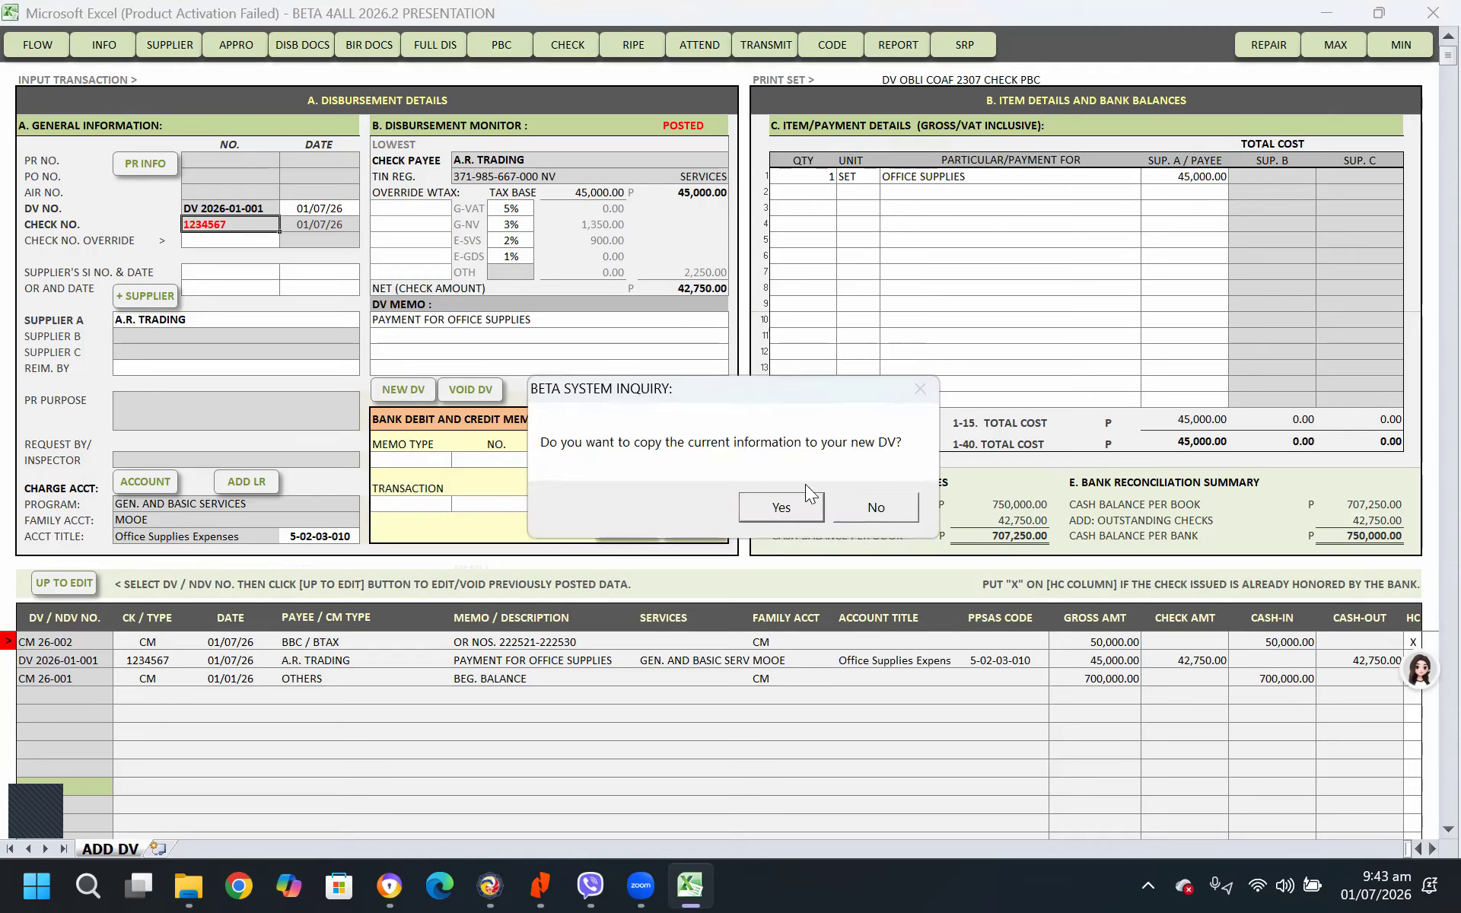
{"action": "left_click", "coordinate": [882, 506]}
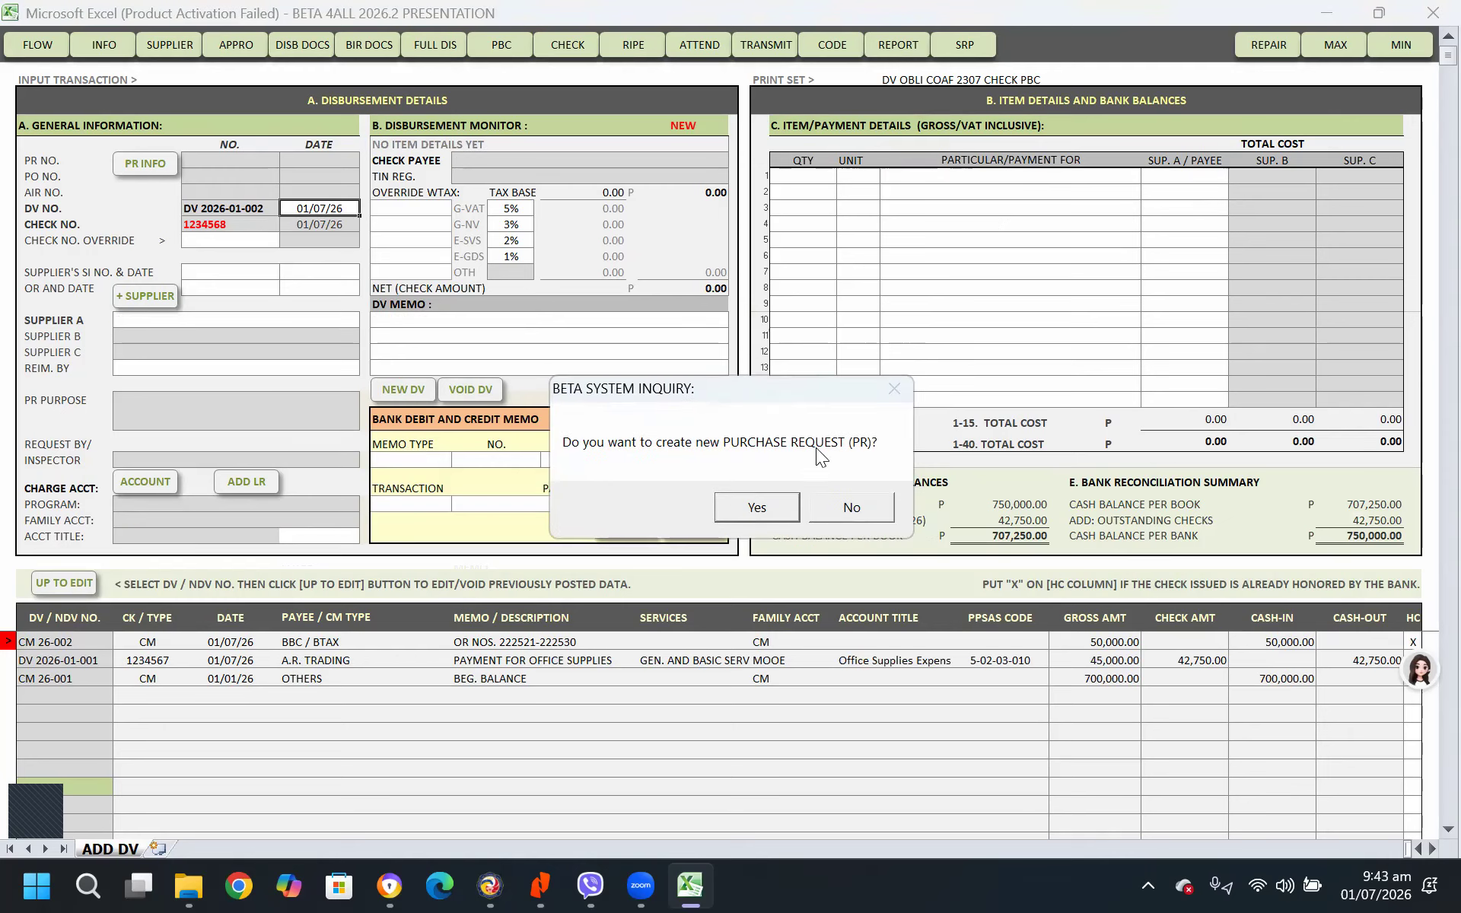
{"action": "left_click", "coordinate": [858, 505]}
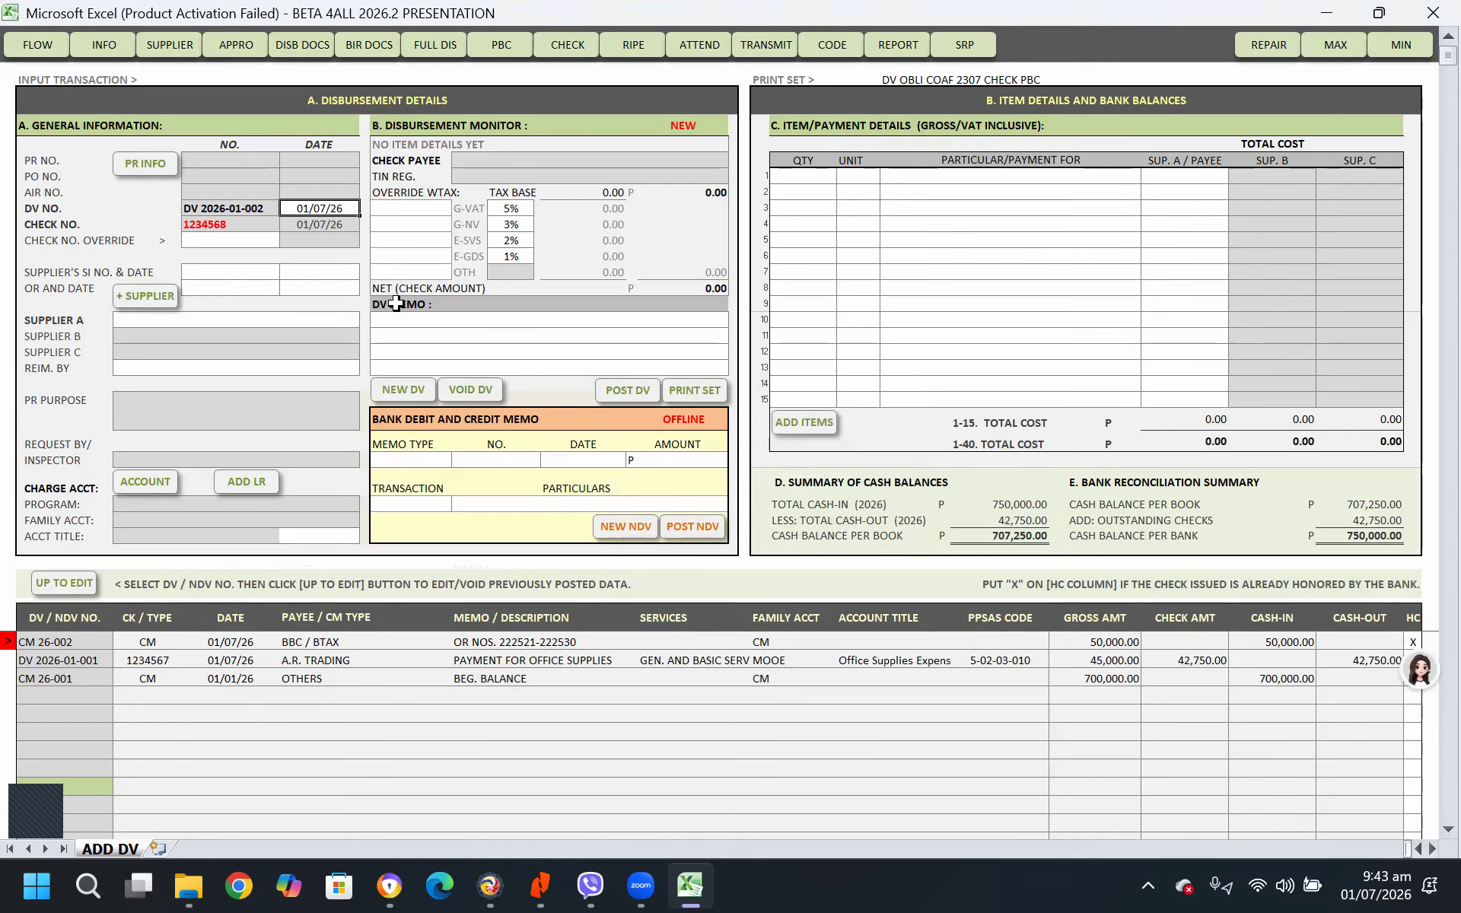
{"action": "left_click", "coordinate": [302, 324]}
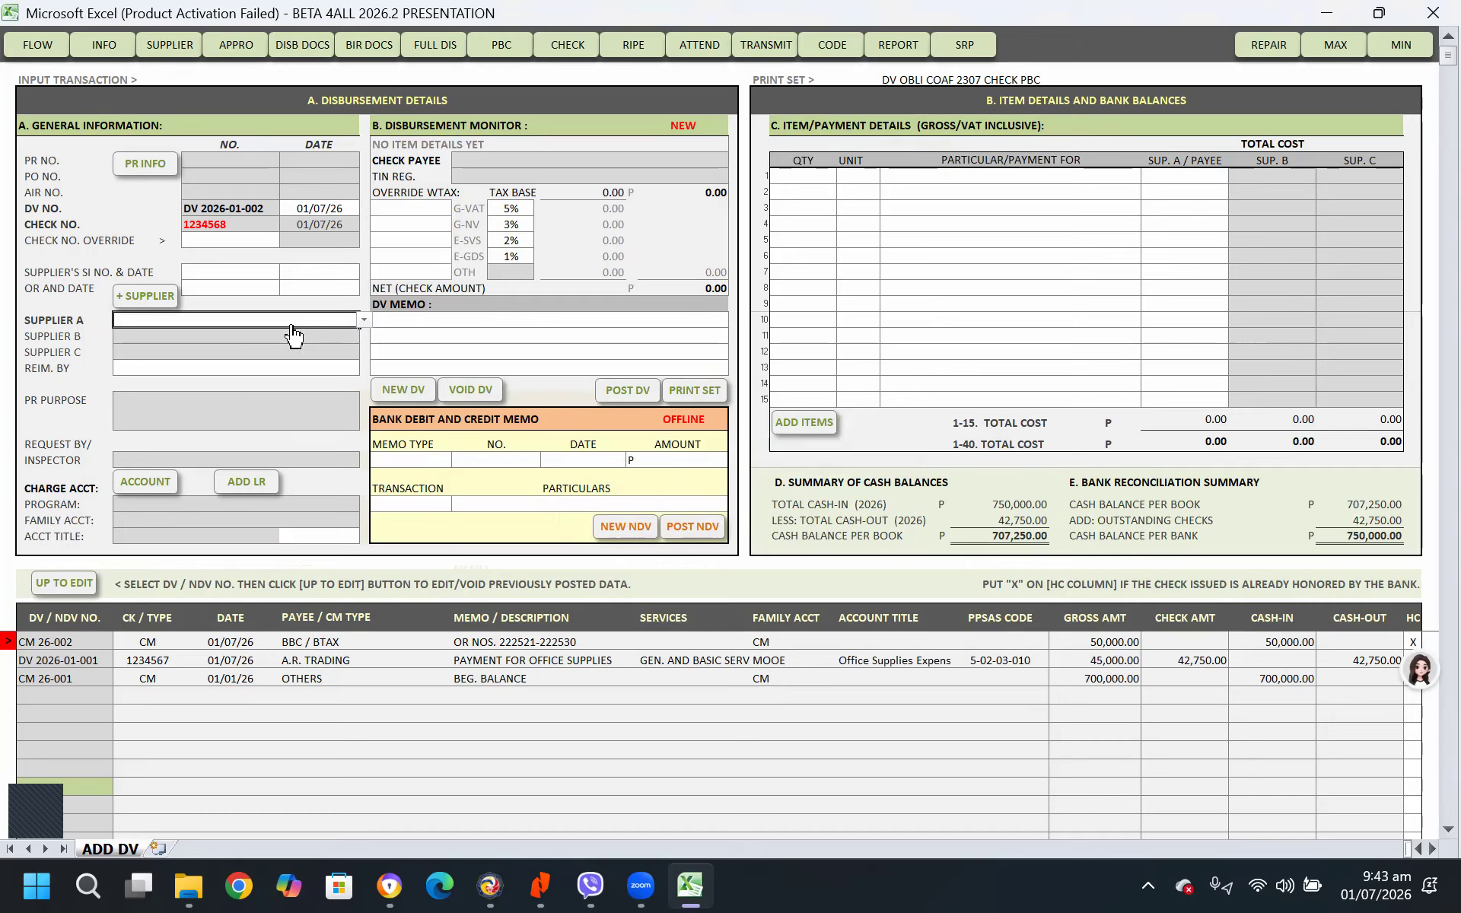
Enter MERALCO as Supplier A and open the account list for the voucher's charge account
{"action": "type", "text": "MERALCO"}
{"action": "left_click", "coordinate": [145, 481]}
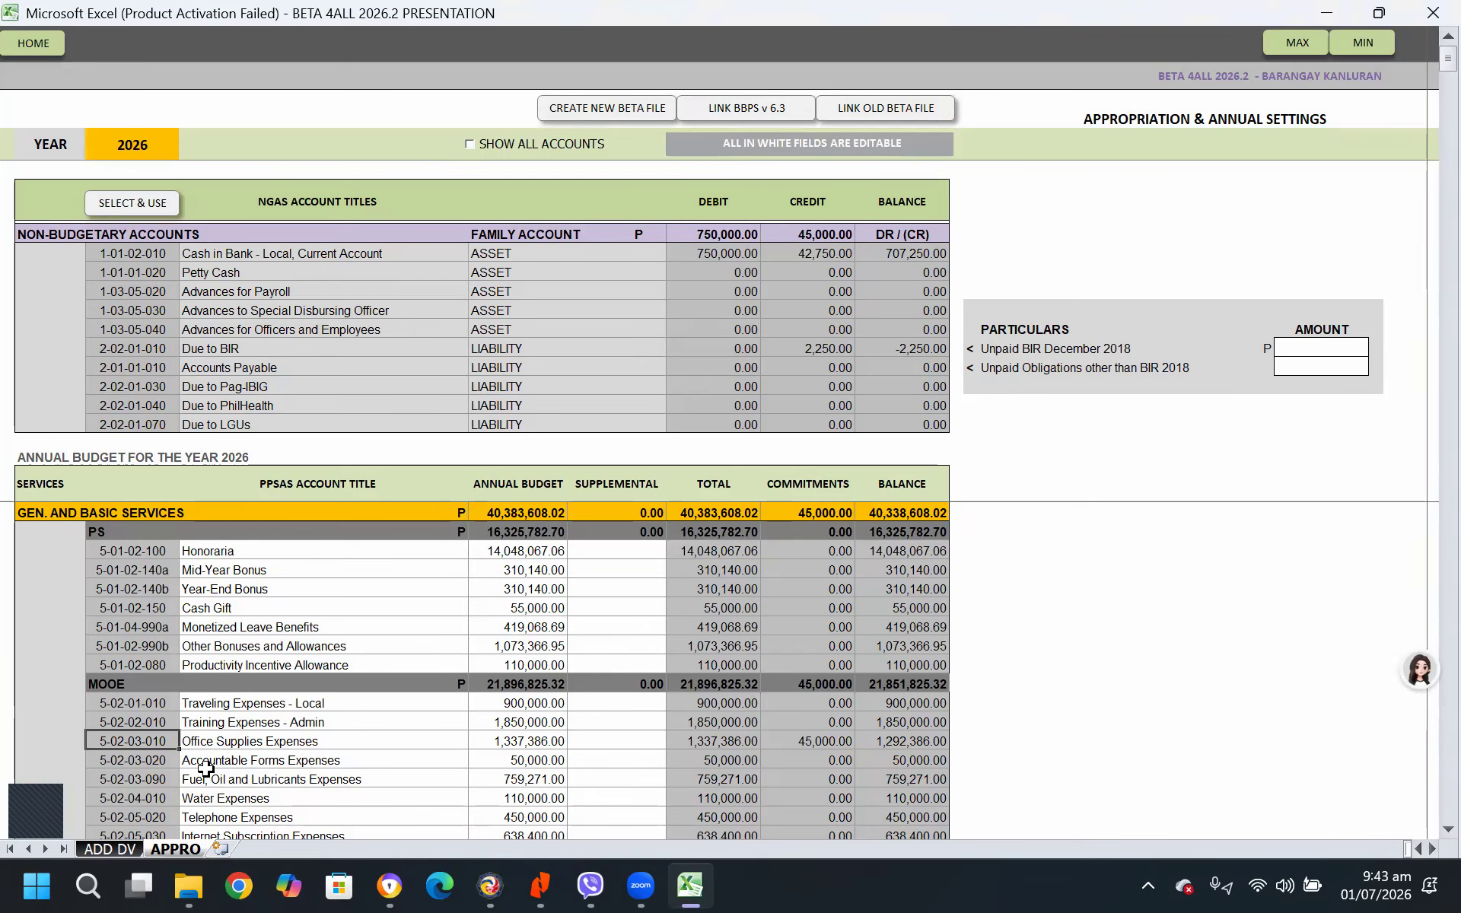
Look through the General and Basic Services accounts in the 2026 annual budget for a charge account that fits the voucher
{"action": "scroll", "coordinate": [202, 770], "scroll_direction": "down", "scroll_amount": 2}
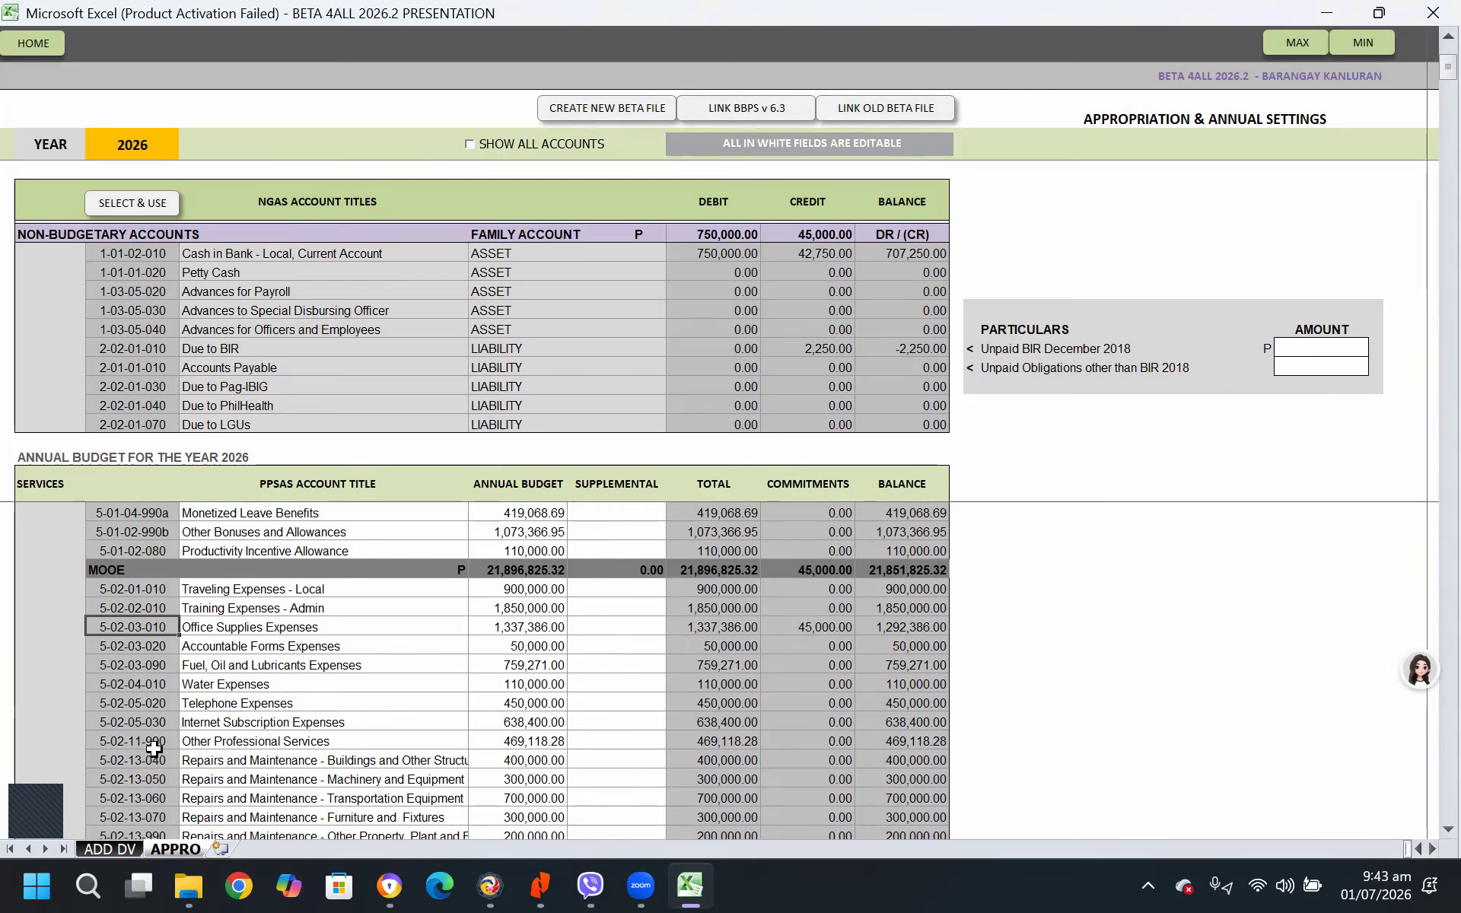
{"action": "scroll", "coordinate": [154, 749], "scroll_direction": "down", "scroll_amount": 6}
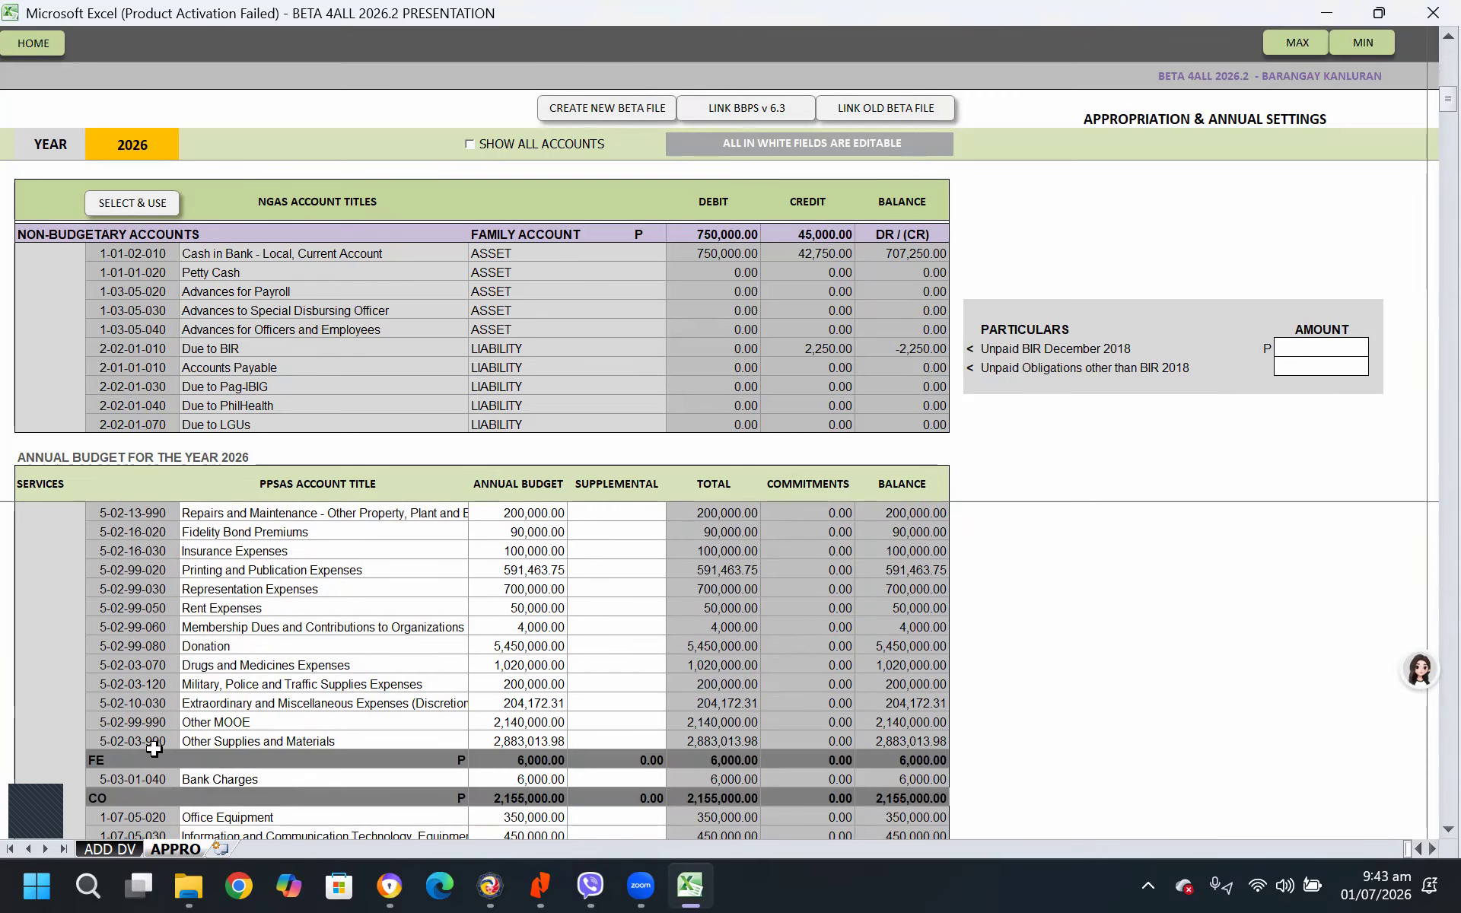
{"action": "scroll", "coordinate": [155, 749], "scroll_direction": "up", "scroll_amount": 3}
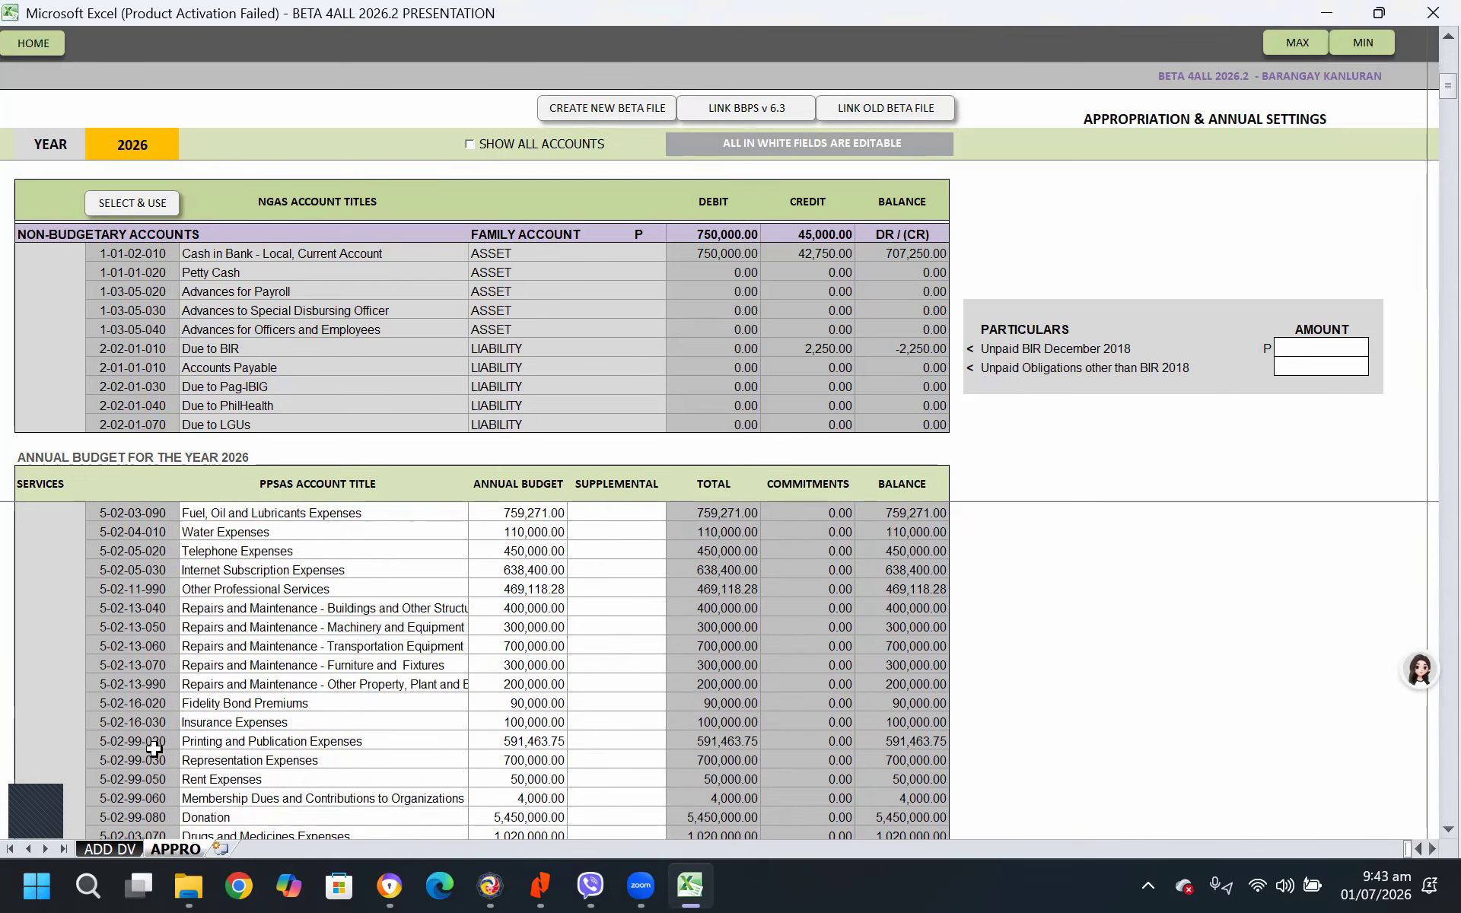
{"action": "left_click", "coordinate": [131, 569]}
{"action": "scroll", "coordinate": [254, 589], "scroll_direction": "up", "scroll_amount": 1}
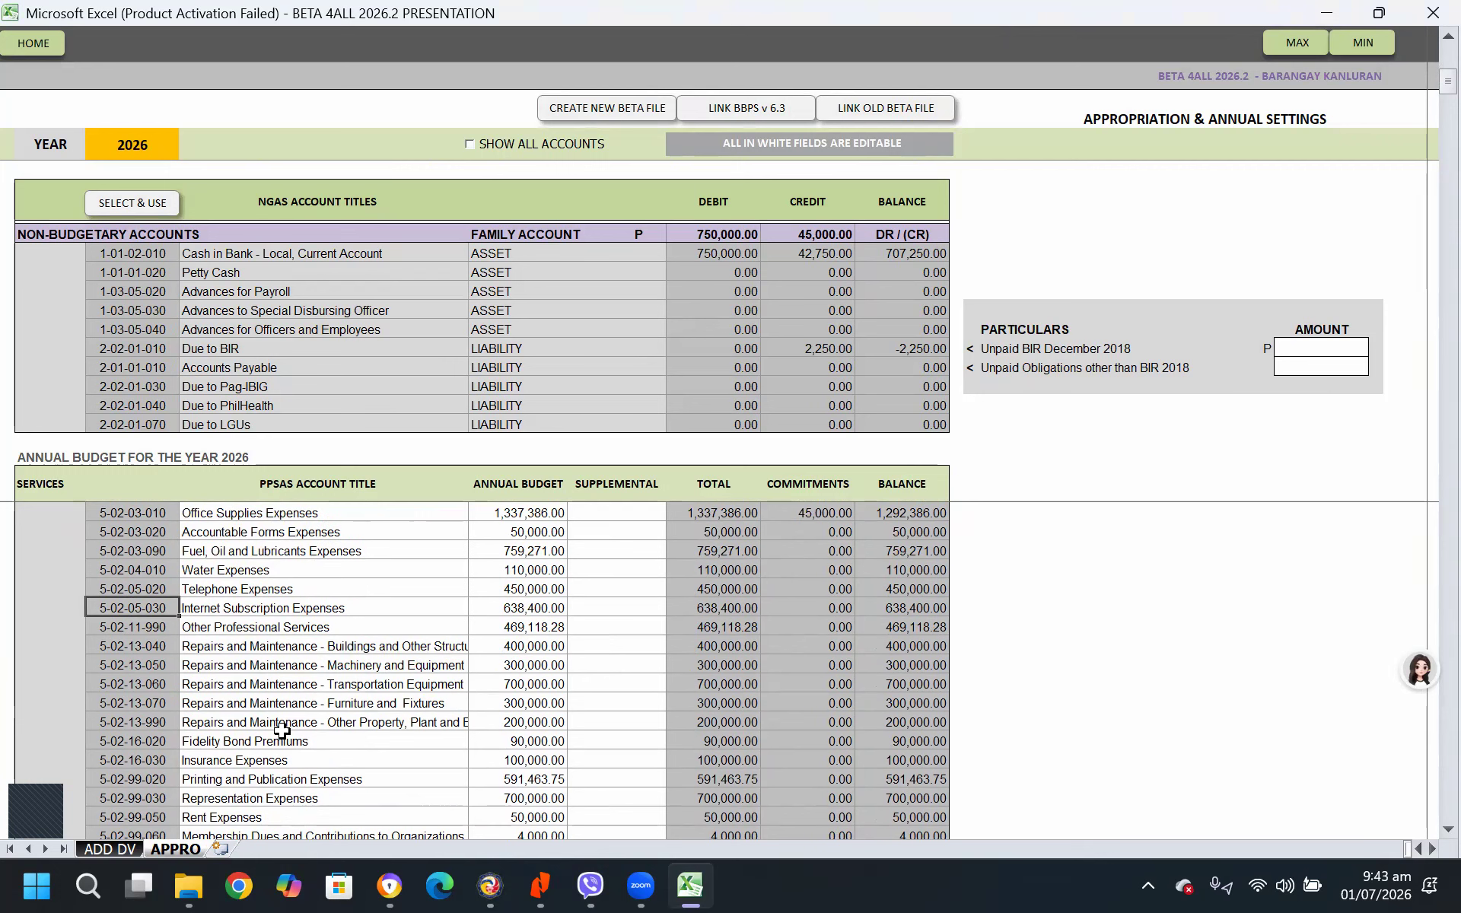
{"action": "scroll", "coordinate": [281, 730], "scroll_direction": "up", "scroll_amount": 2}
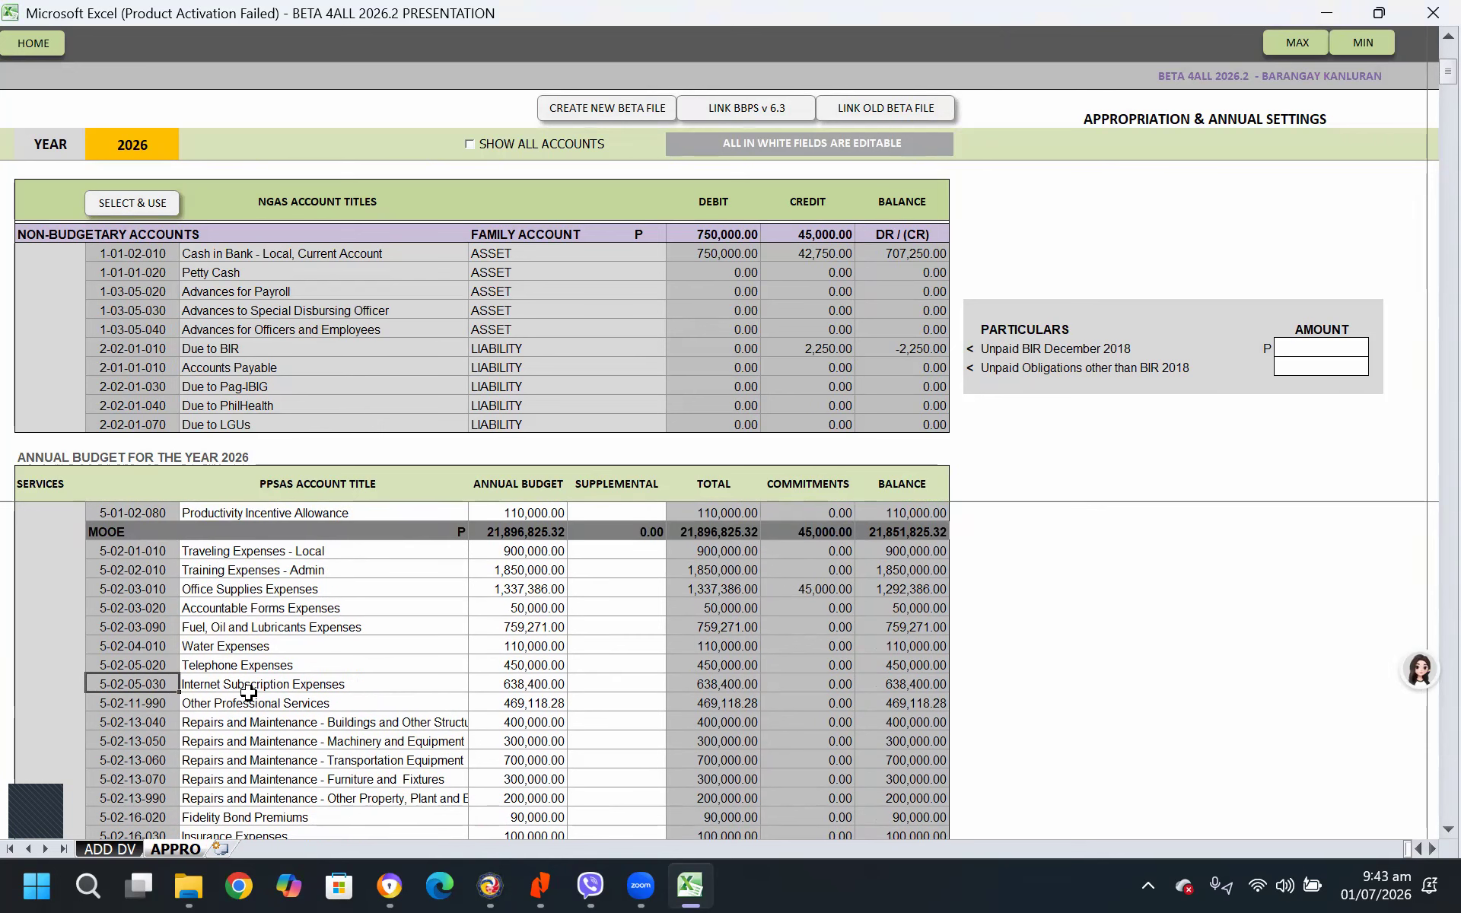
{"action": "scroll", "coordinate": [256, 689], "scroll_direction": "down", "scroll_amount": 1}
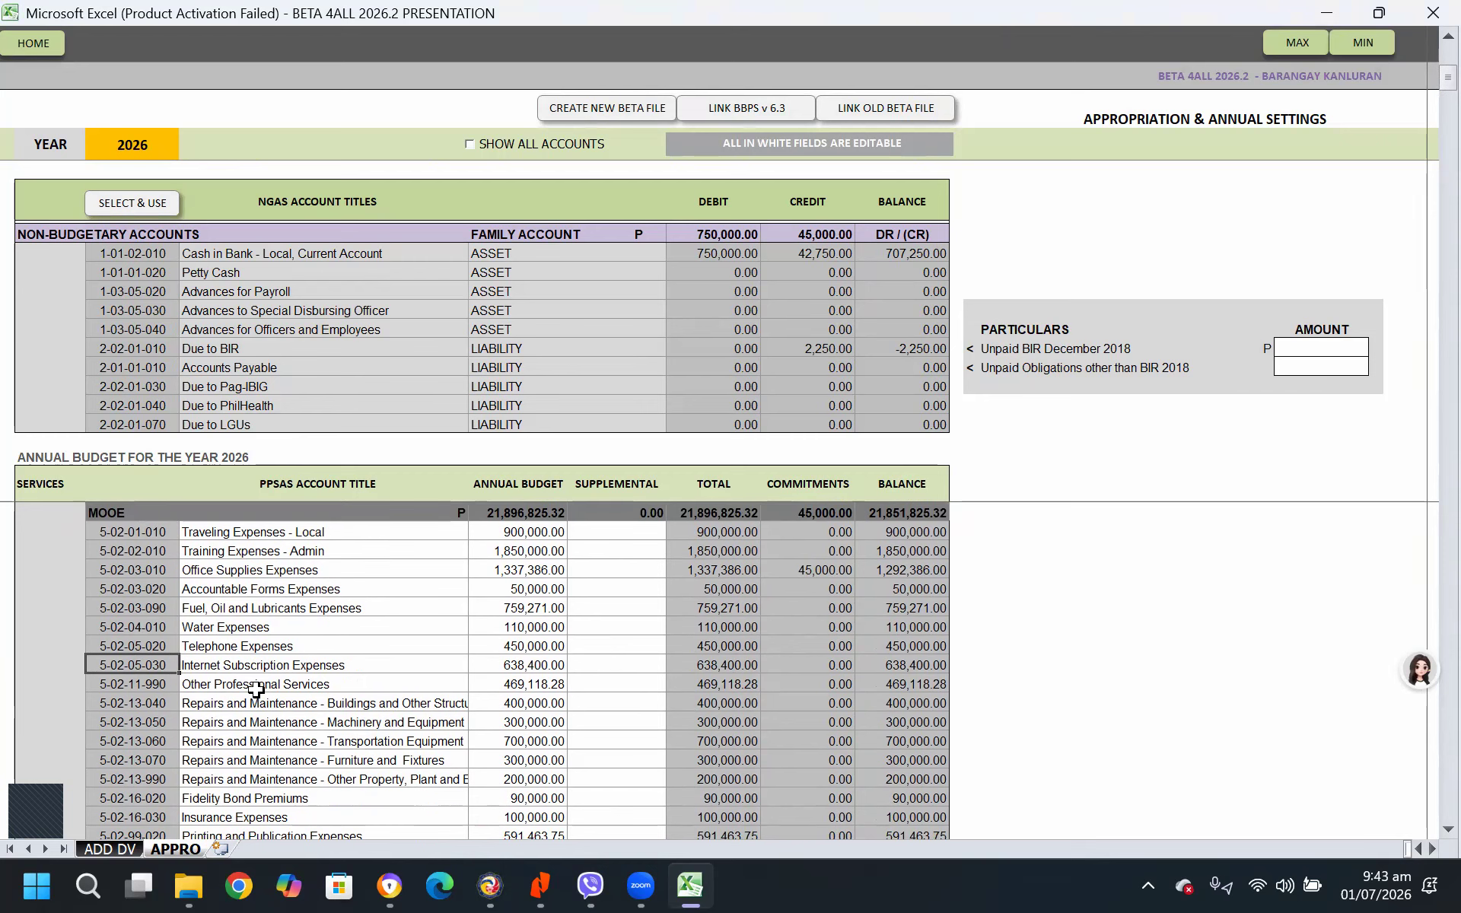
{"action": "scroll", "coordinate": [256, 689], "scroll_direction": "down", "scroll_amount": 2}
{"action": "scroll", "coordinate": [255, 690], "scroll_direction": "down", "scroll_amount": 2}
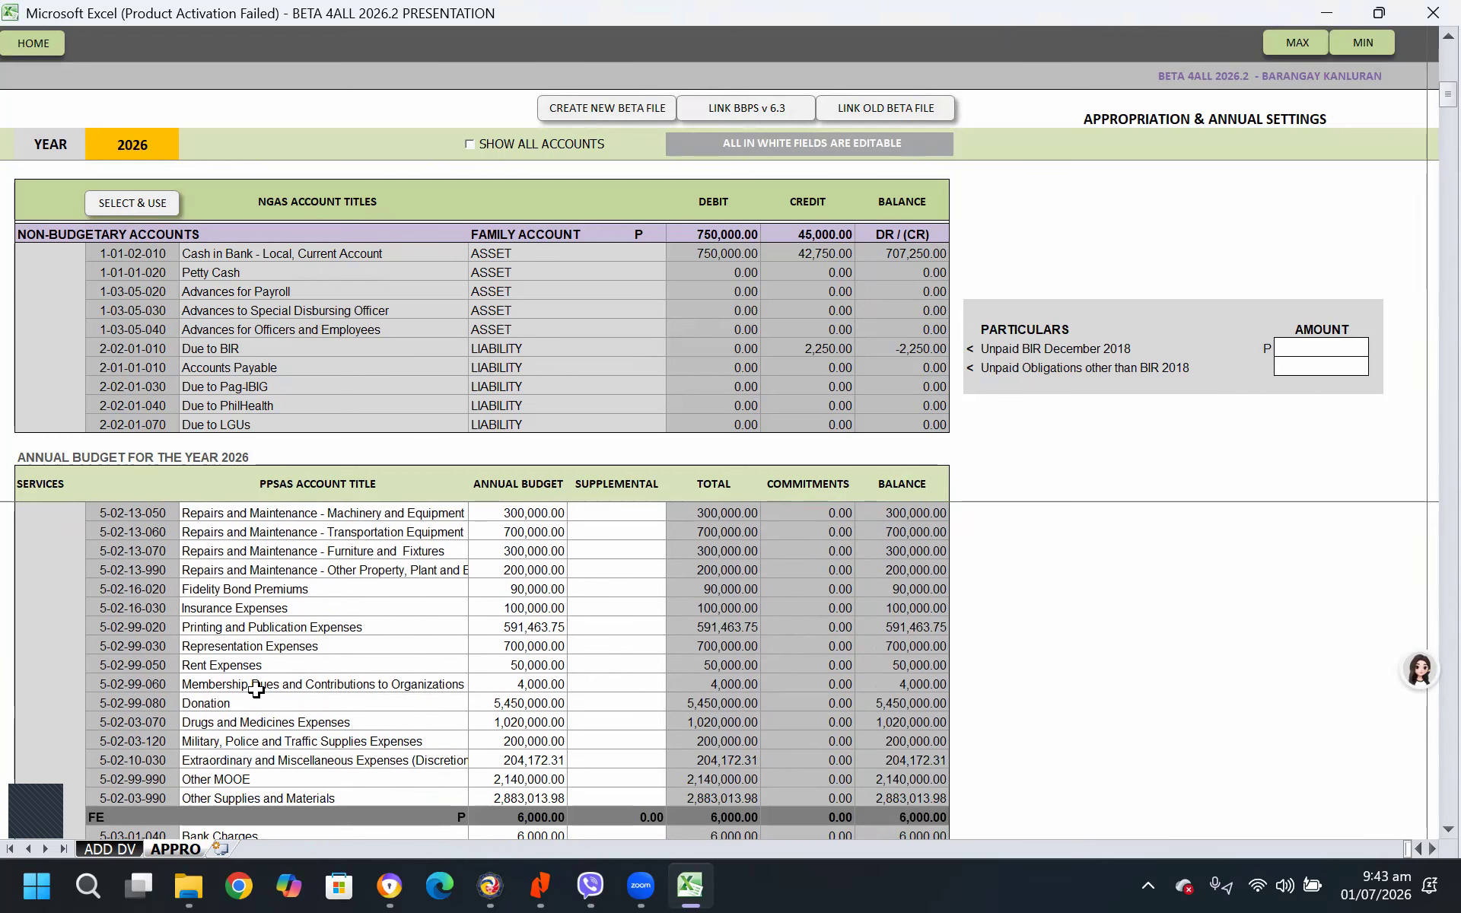
{"action": "scroll", "coordinate": [329, 707], "scroll_direction": "down", "scroll_amount": 3}
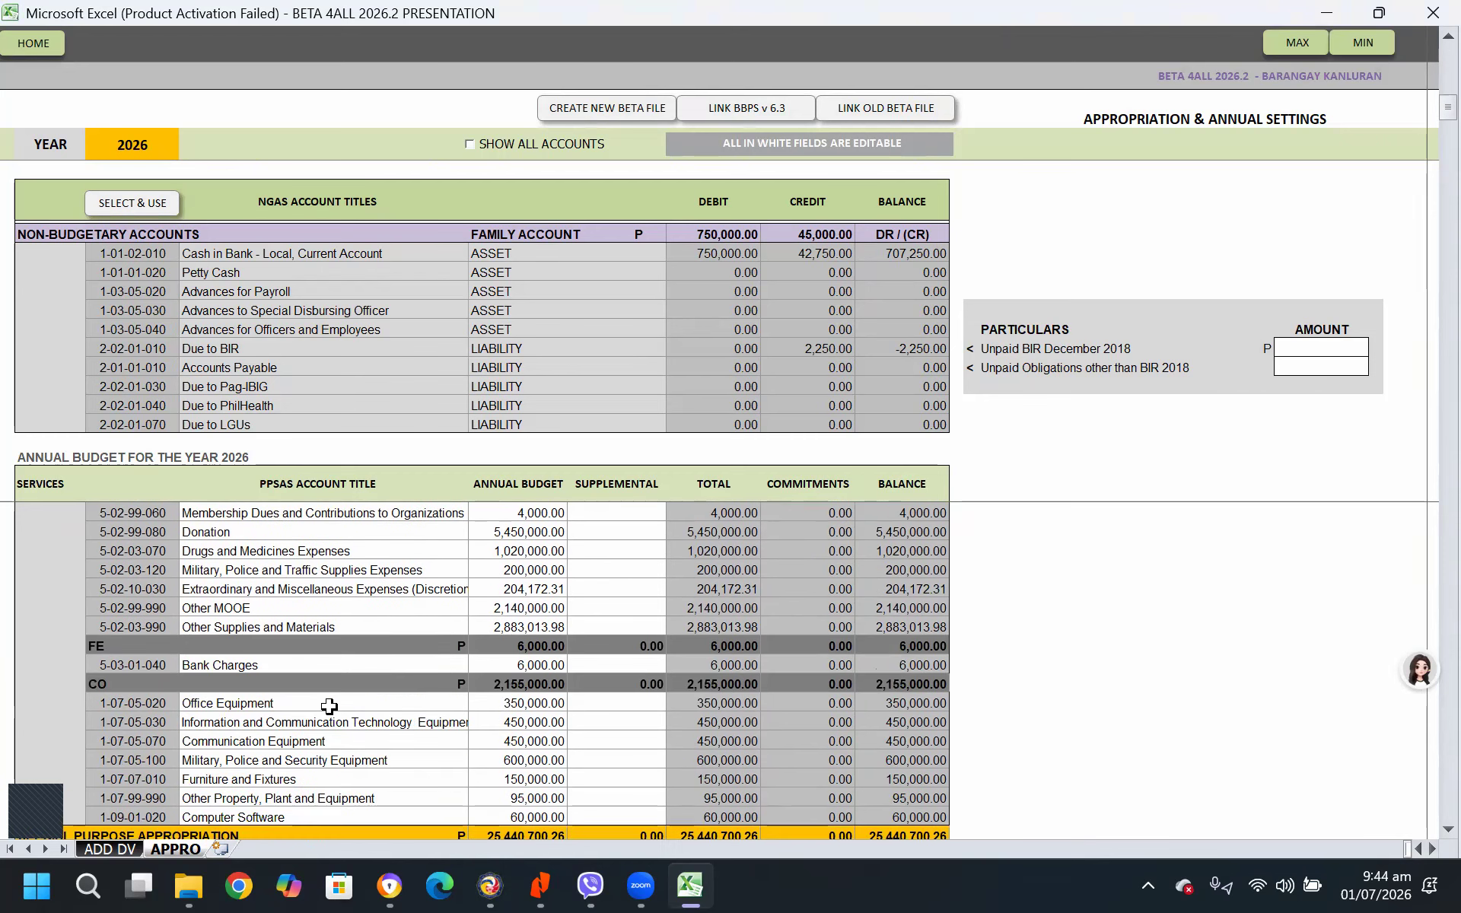
{"action": "scroll", "coordinate": [485, 616], "scroll_direction": "up", "scroll_amount": 6}
{"action": "scroll", "coordinate": [485, 616], "scroll_direction": "up", "scroll_amount": 2}
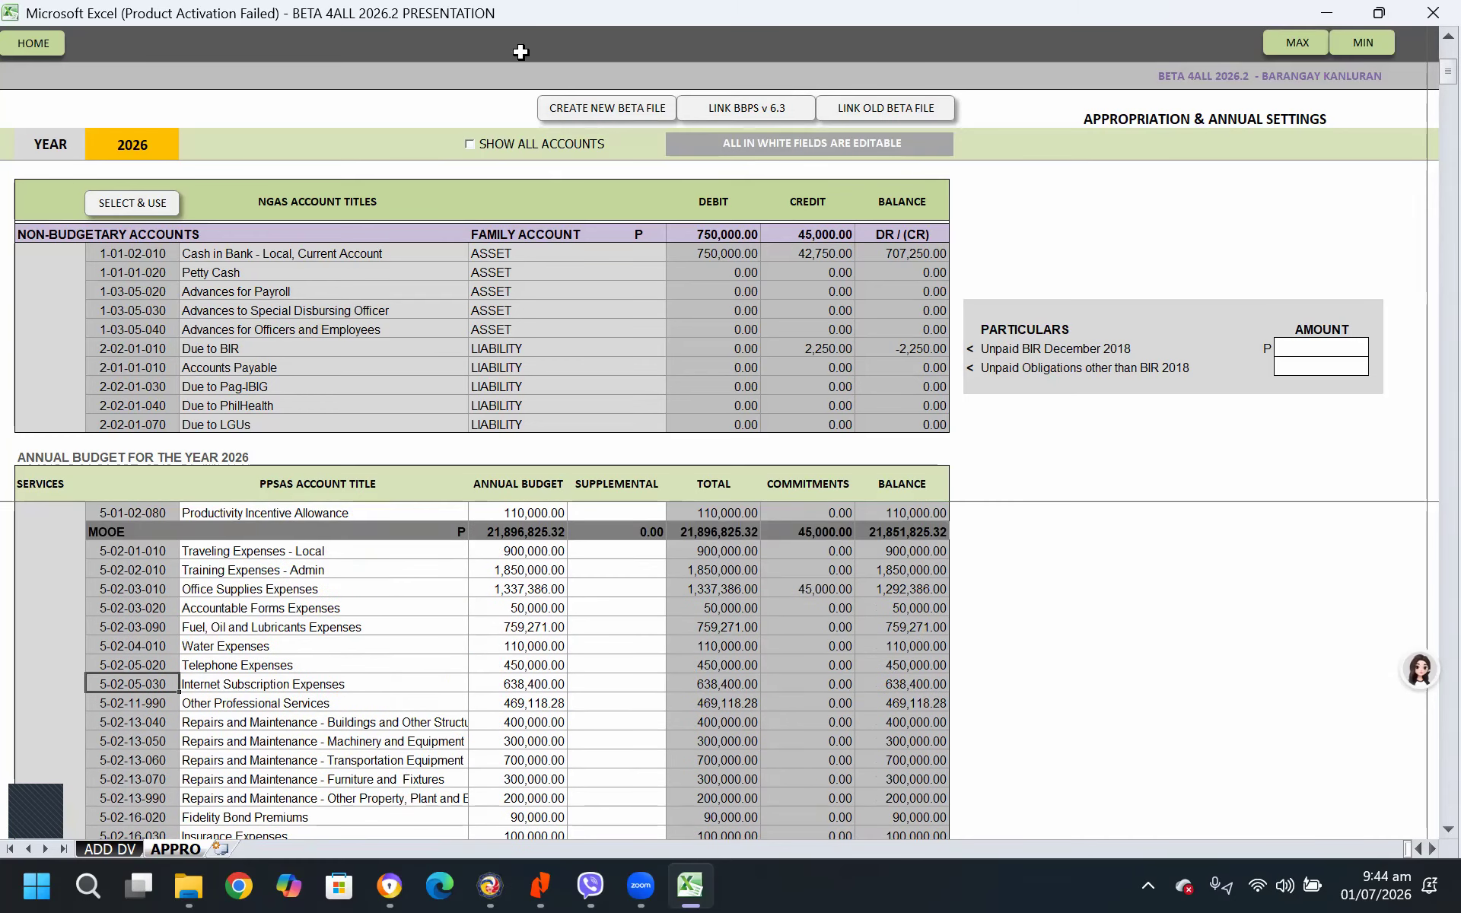
Show all accounts, look through the full MOOE list, and turn the full account display off again
{"action": "left_click", "coordinate": [469, 144]}
{"action": "scroll", "coordinate": [260, 756], "scroll_direction": "down", "scroll_amount": 7}
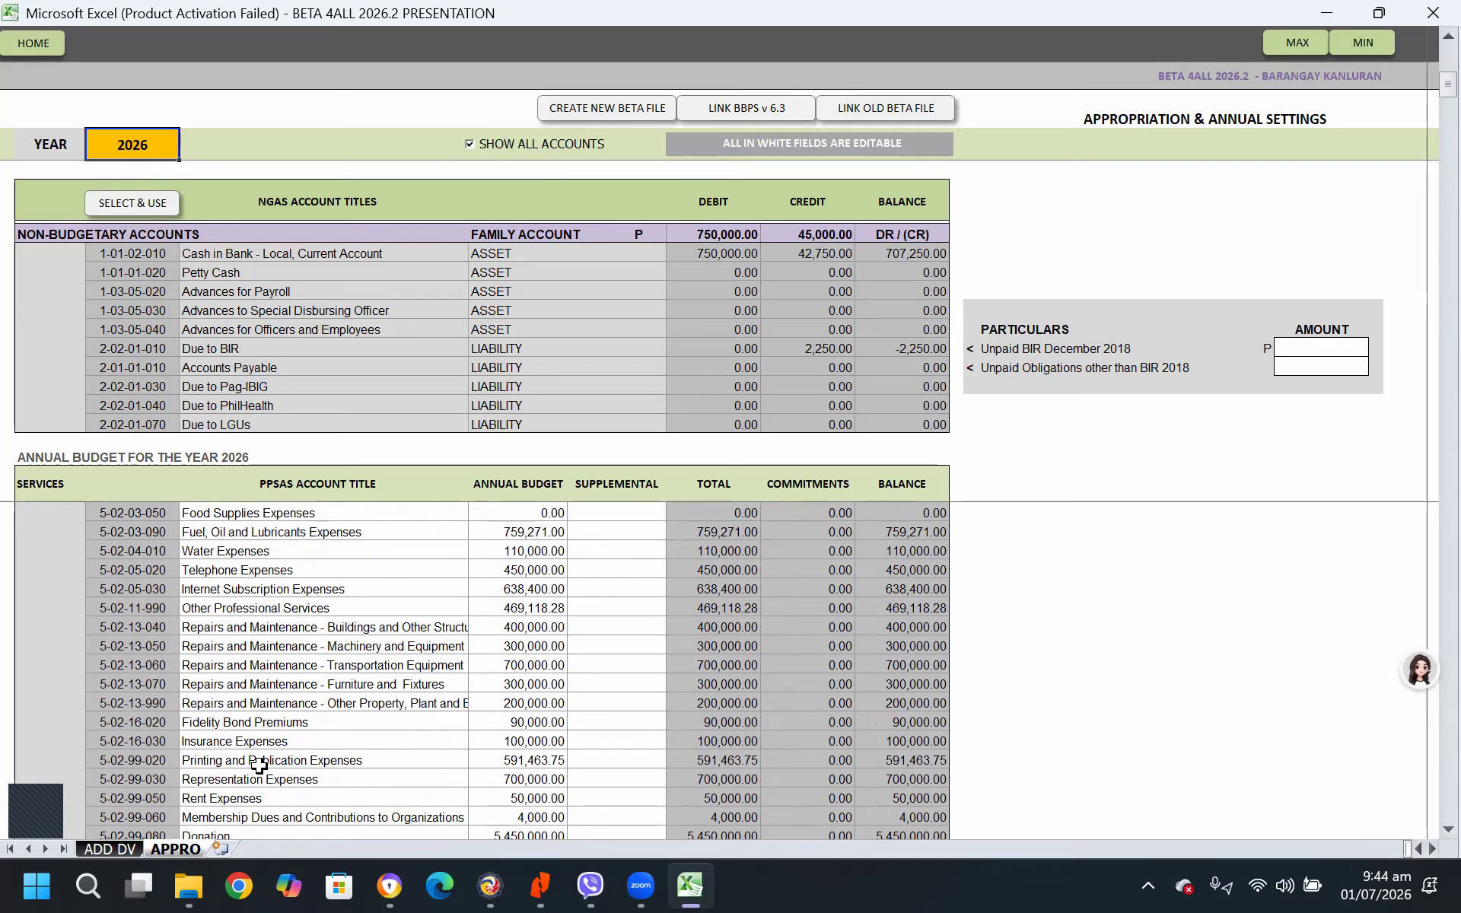
{"action": "scroll", "coordinate": [259, 765], "scroll_direction": "down", "scroll_amount": 3}
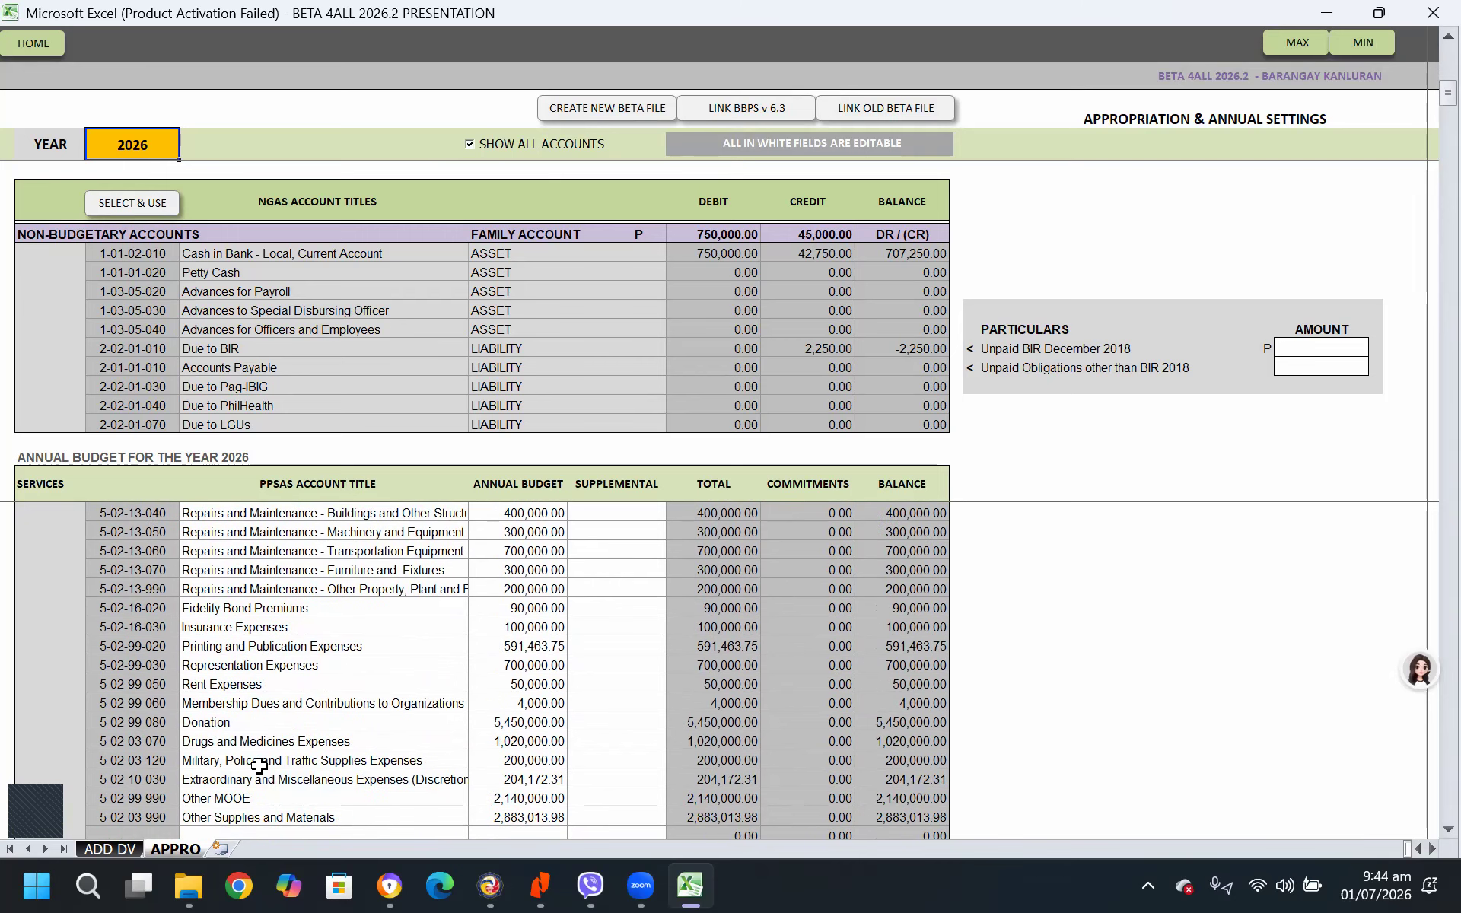
{"action": "scroll", "coordinate": [259, 766], "scroll_direction": "up", "scroll_amount": 1}
{"action": "scroll", "coordinate": [259, 766], "scroll_direction": "up", "scroll_amount": 2}
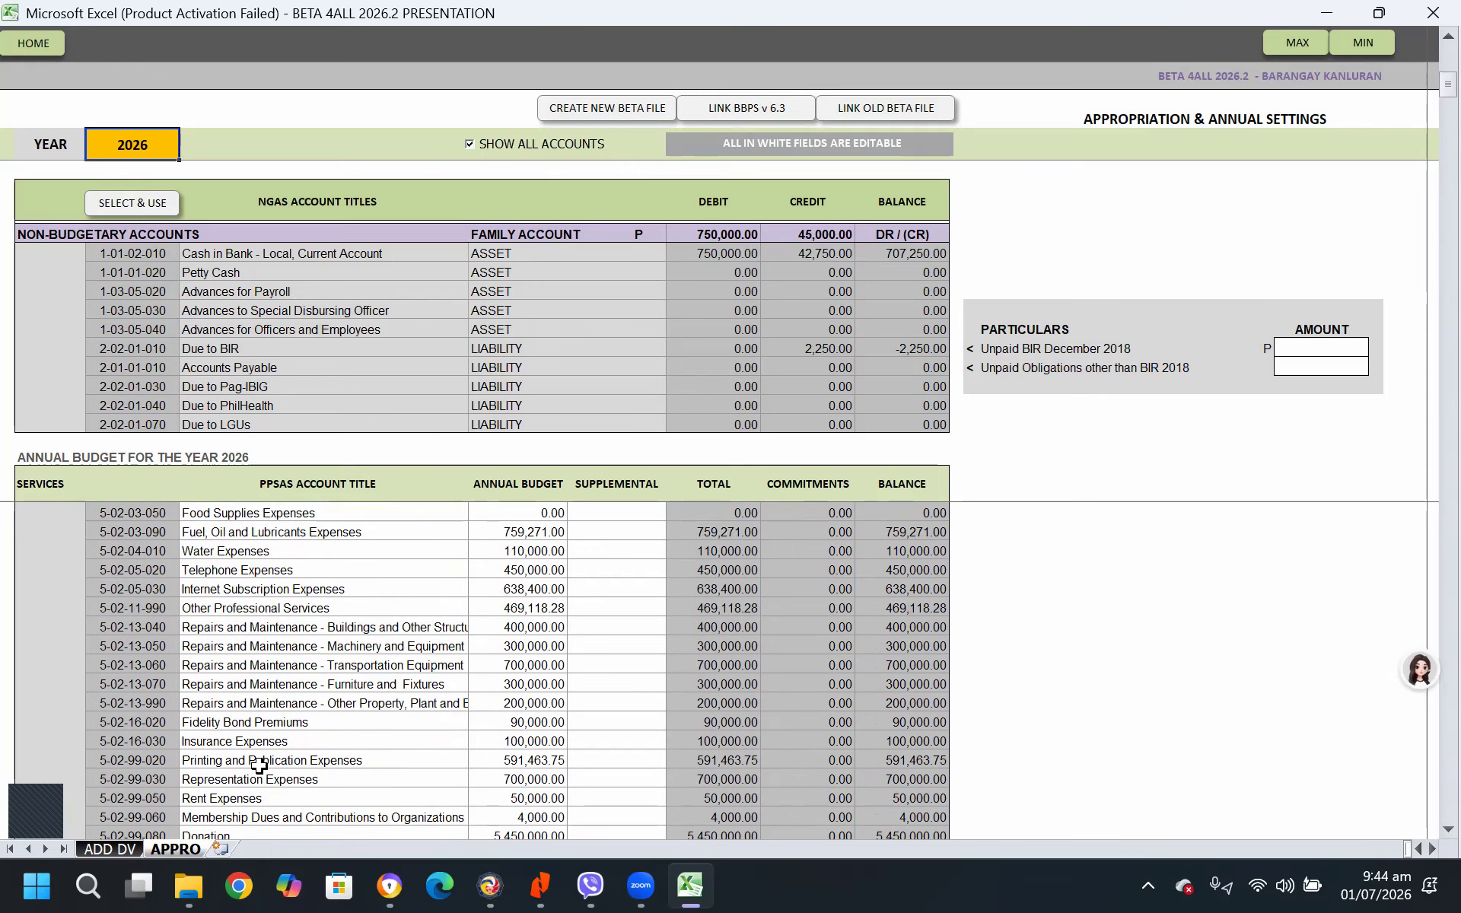
{"action": "scroll", "coordinate": [245, 679], "scroll_direction": "up", "scroll_amount": 1}
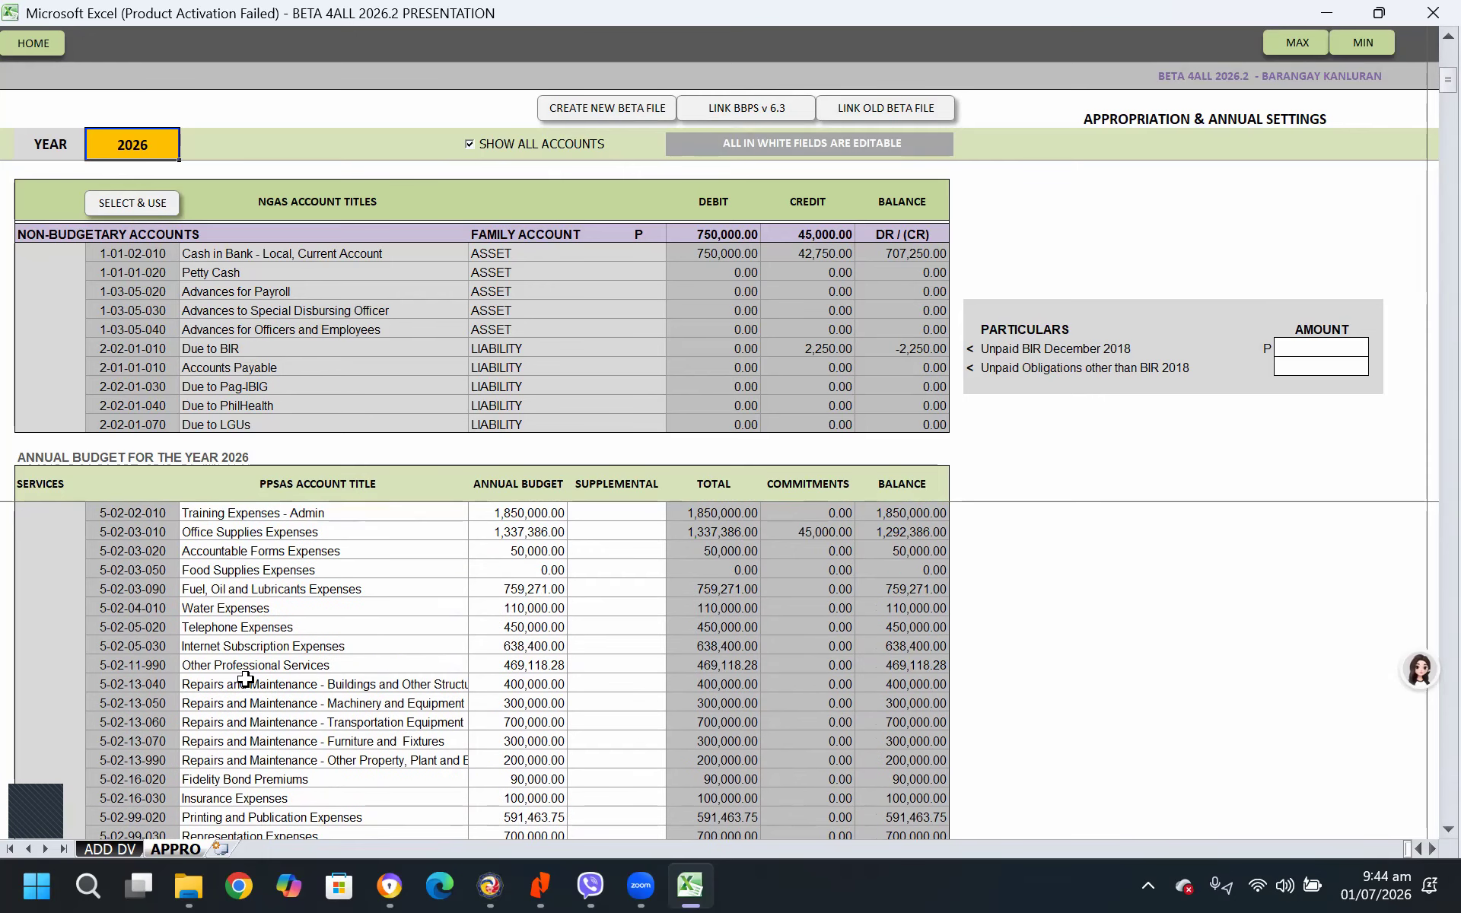
{"action": "scroll", "coordinate": [245, 679], "scroll_direction": "up", "scroll_amount": 1}
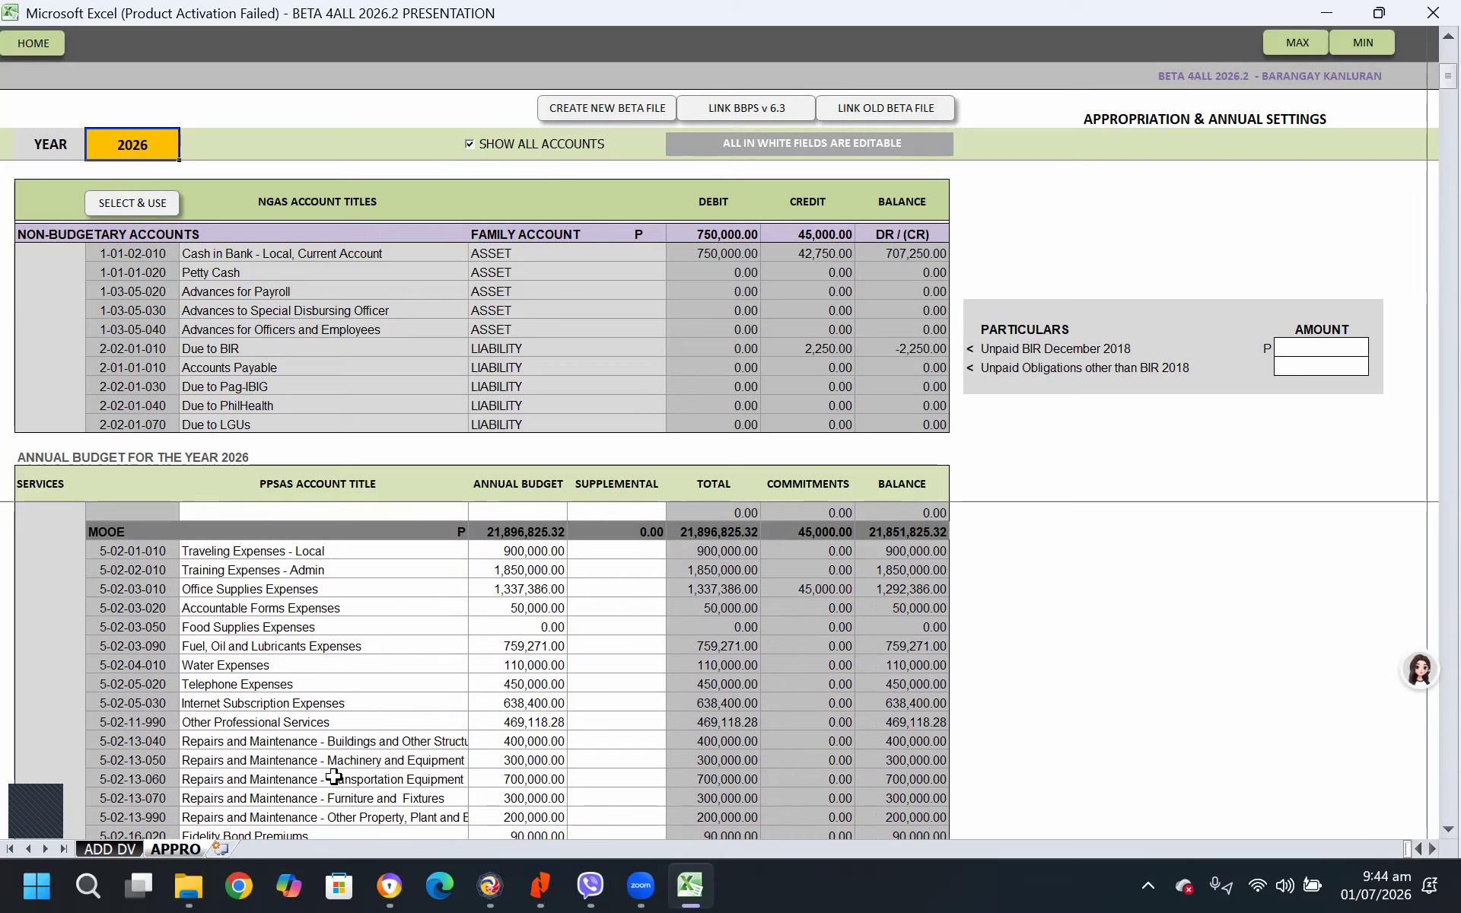
{"action": "left_click", "coordinate": [134, 683]}
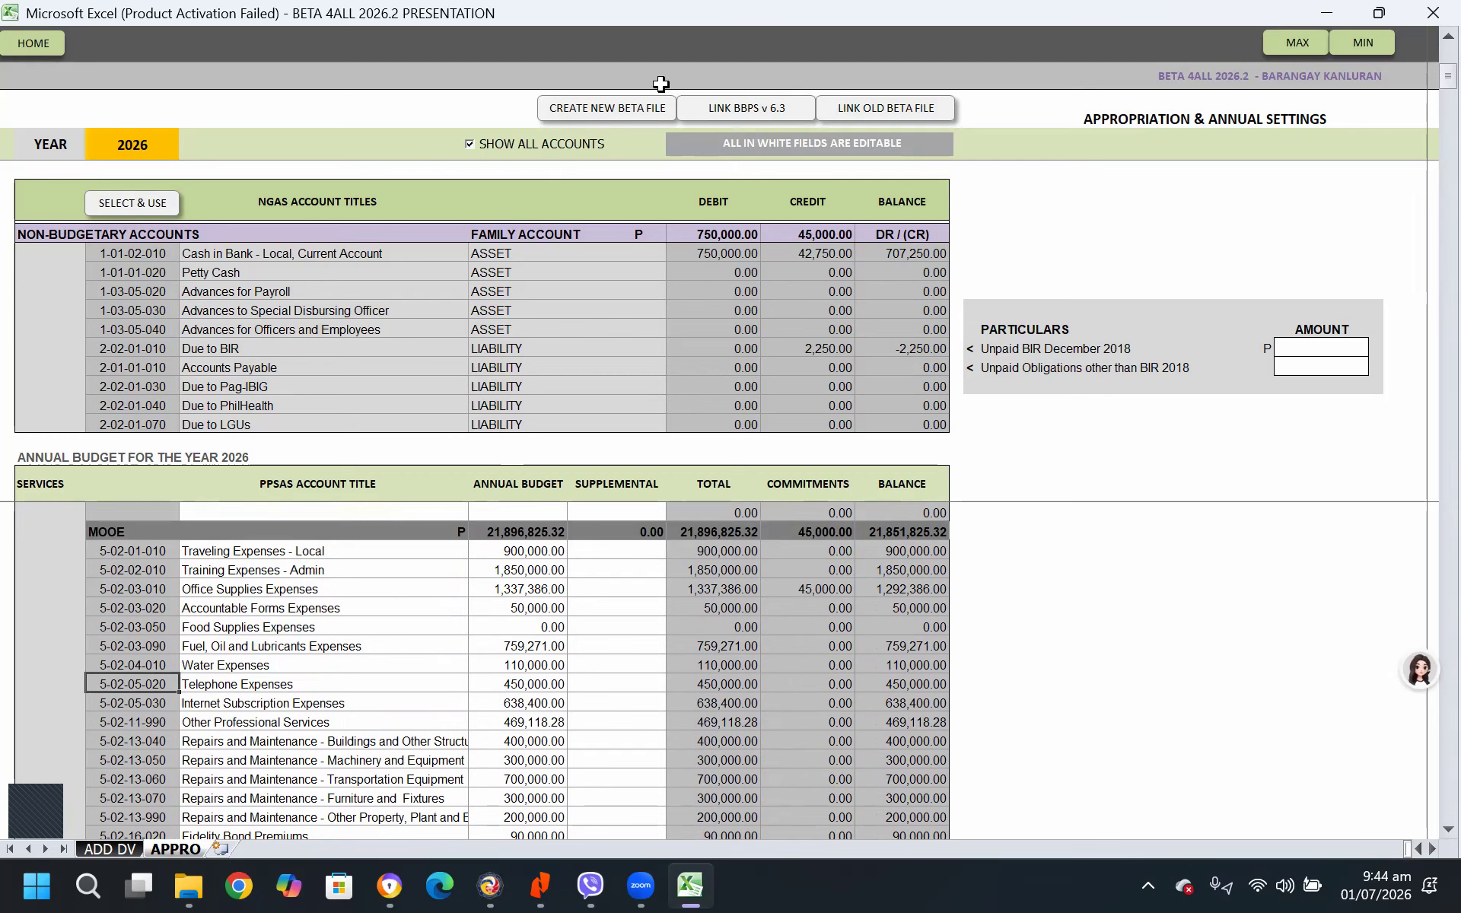
{"action": "left_click", "coordinate": [480, 149]}
Charge the voucher to Telephone Expenses (5-02-05-020) under MOOE of General and Basic Services
{"action": "scroll", "coordinate": [469, 694], "scroll_direction": "down", "scroll_amount": 1}
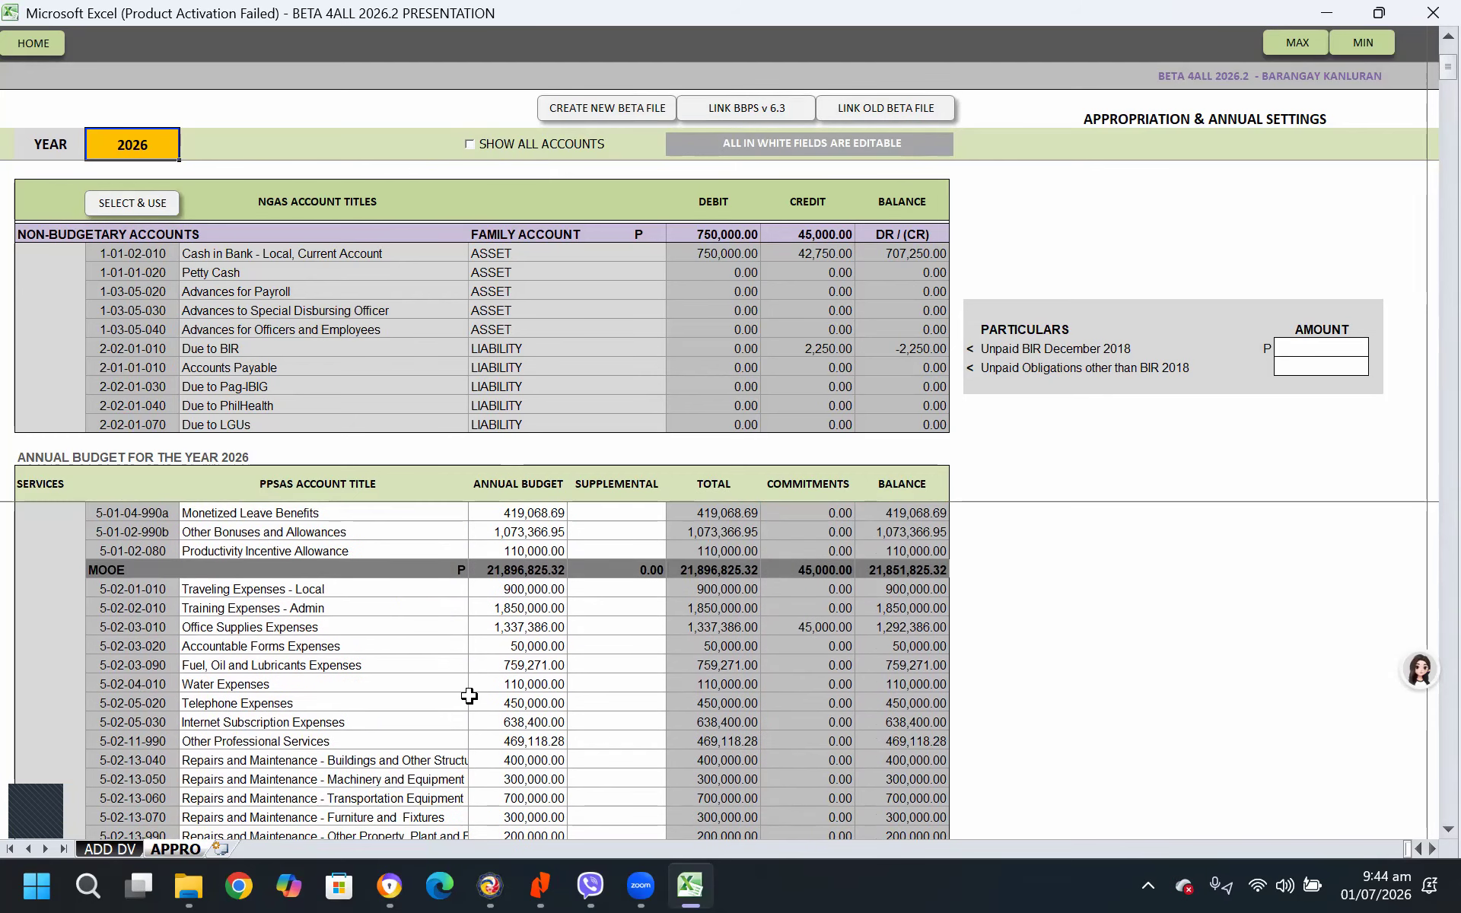
{"action": "scroll", "coordinate": [207, 707], "scroll_direction": "down", "scroll_amount": 1}
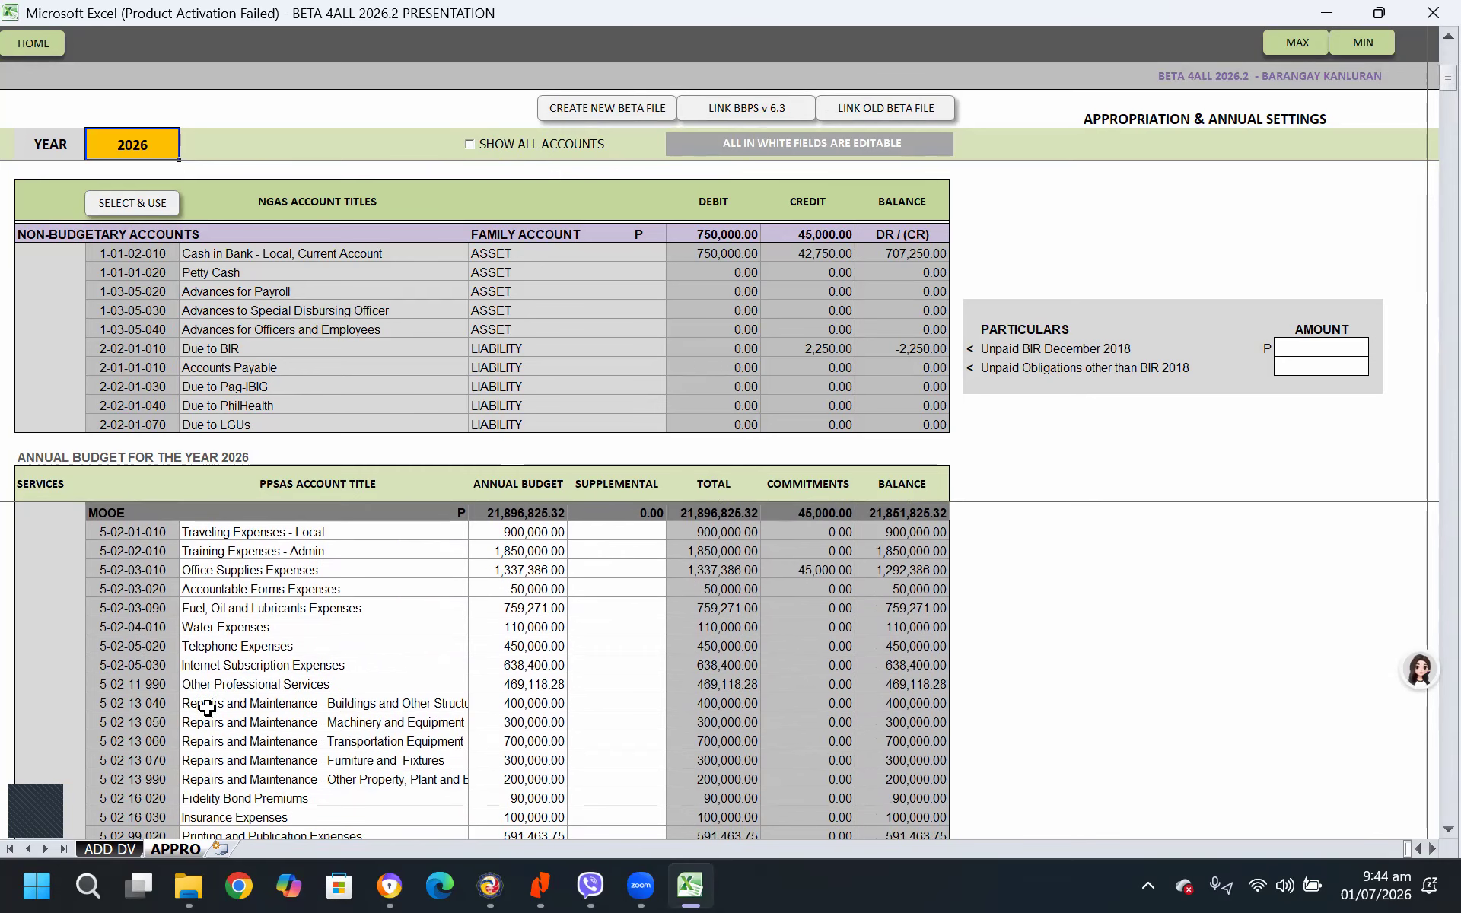
{"action": "scroll", "coordinate": [207, 707], "scroll_direction": "down", "scroll_amount": 2}
{"action": "scroll", "coordinate": [279, 776], "scroll_direction": "down", "scroll_amount": 2}
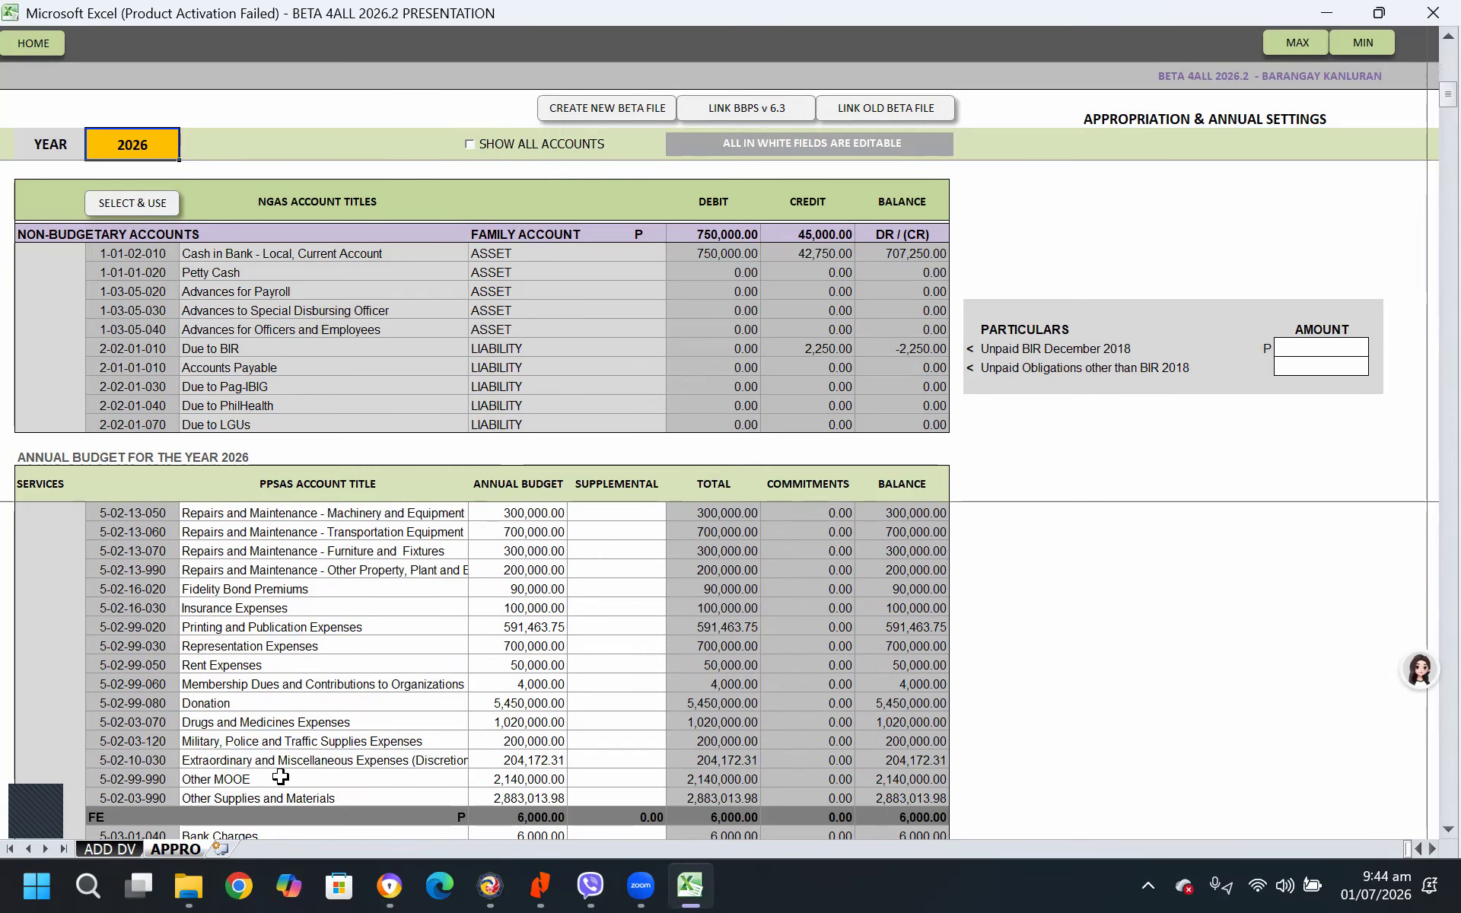
{"action": "scroll", "coordinate": [280, 776], "scroll_direction": "up", "scroll_amount": 4}
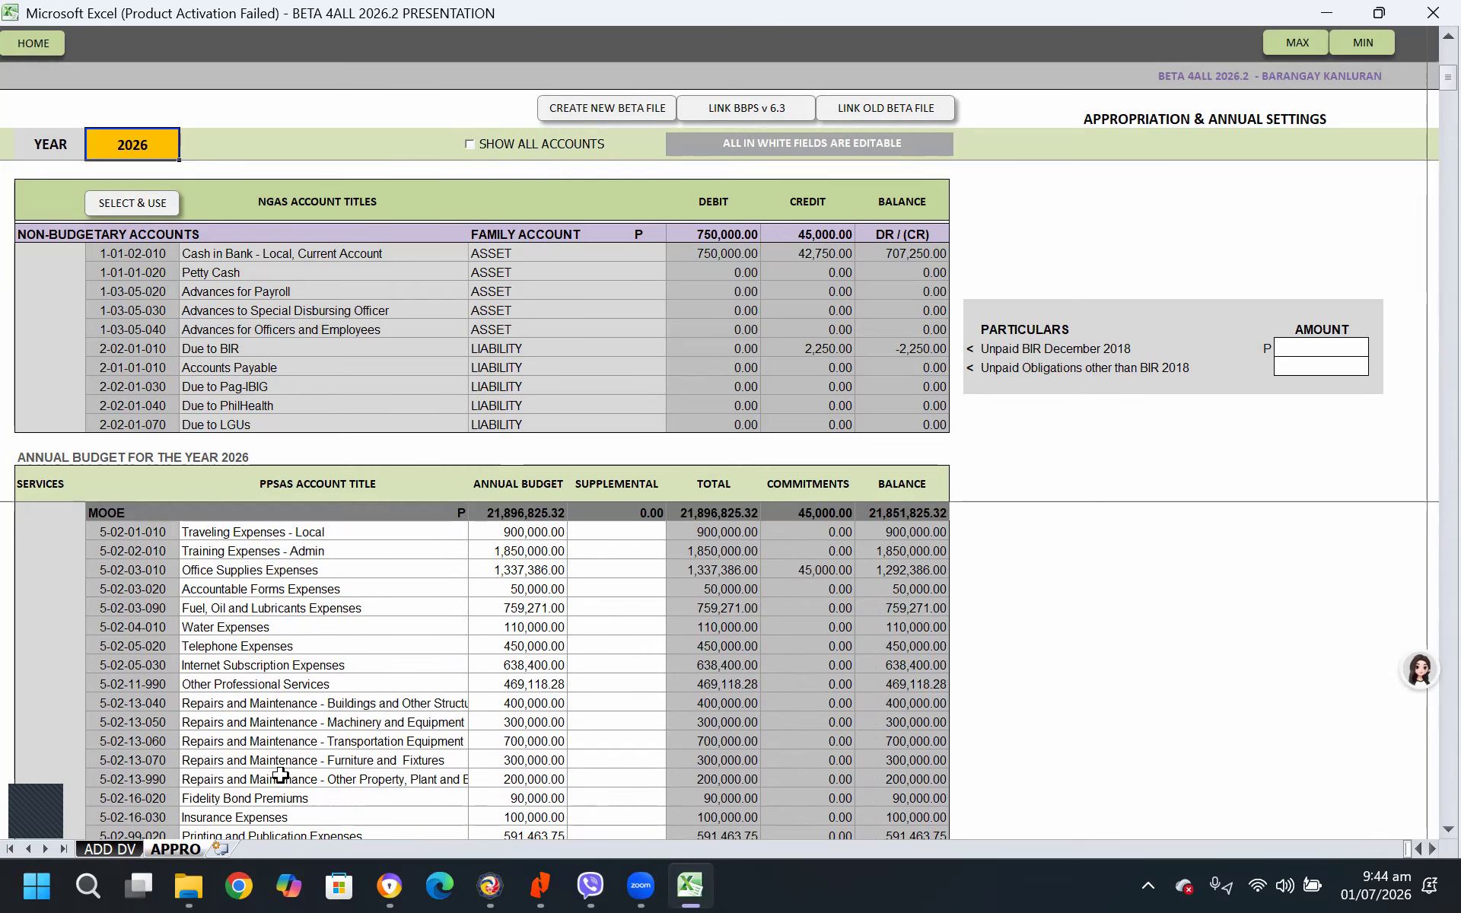
{"action": "left_click", "coordinate": [121, 666]}
{"action": "scroll", "coordinate": [348, 601], "scroll_direction": "up", "scroll_amount": 1}
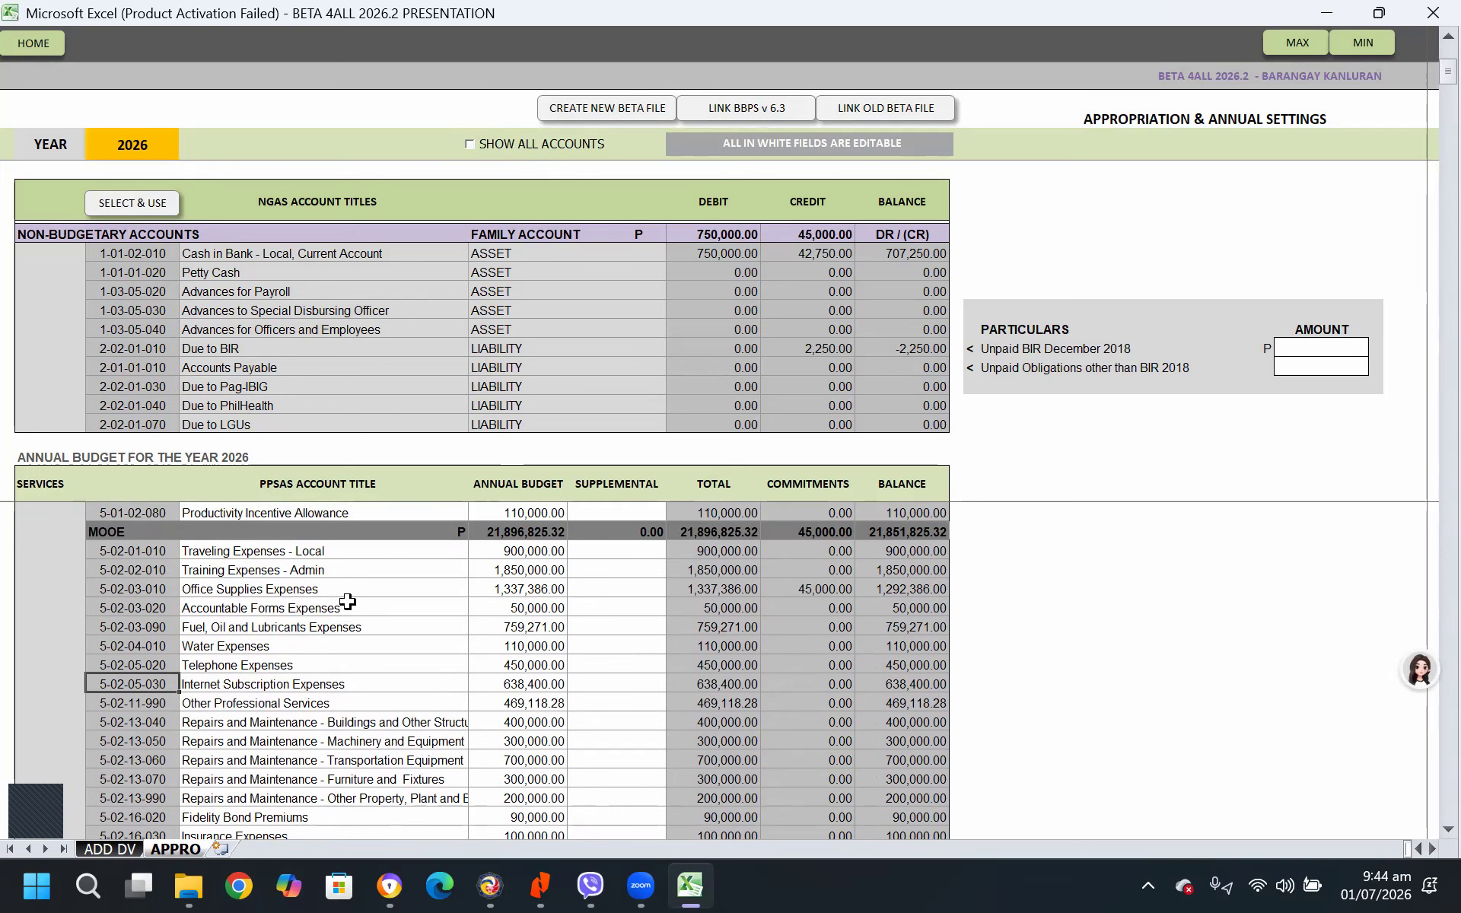
{"action": "left_click", "coordinate": [172, 667]}
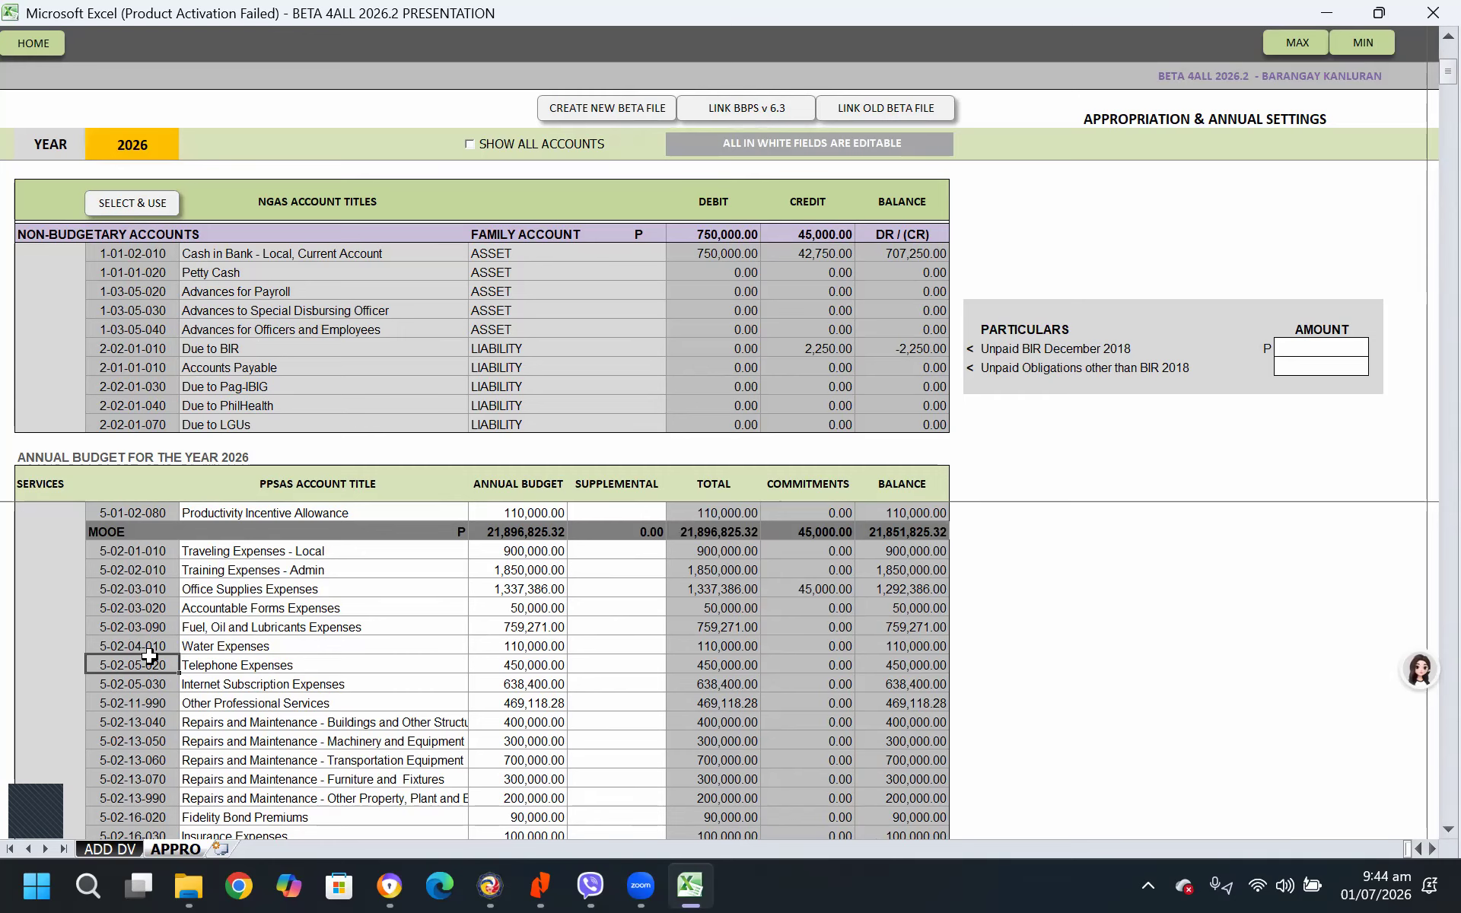
{"action": "left_click", "coordinate": [144, 204]}
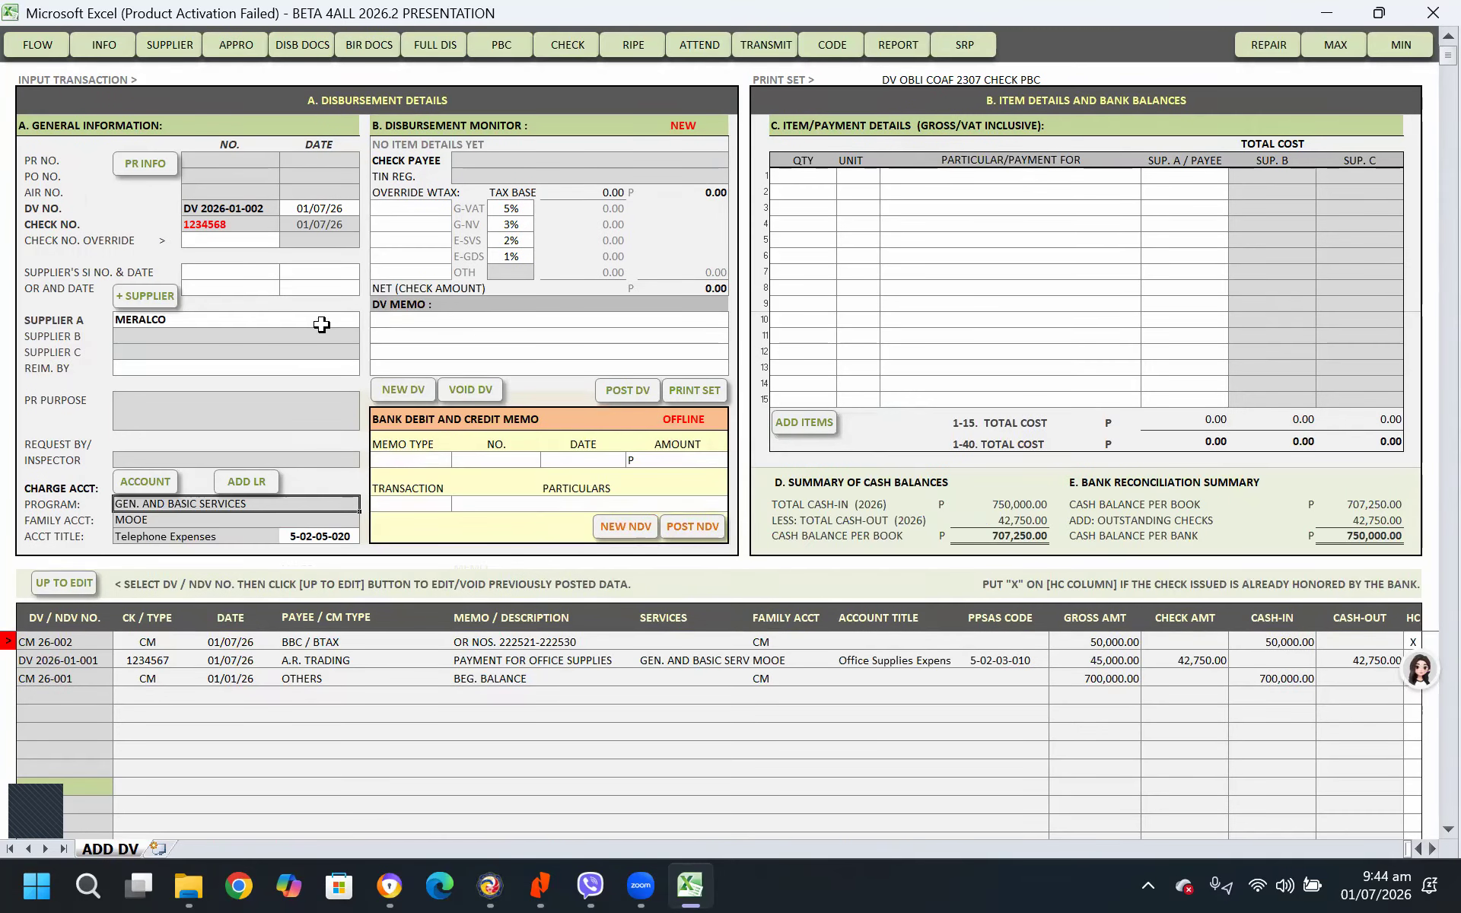
Replace Supplier A with PLDT and enter PAYMENT FOR TELEPHONE BILL as the DV memo
{"action": "left_click", "coordinate": [321, 324]}
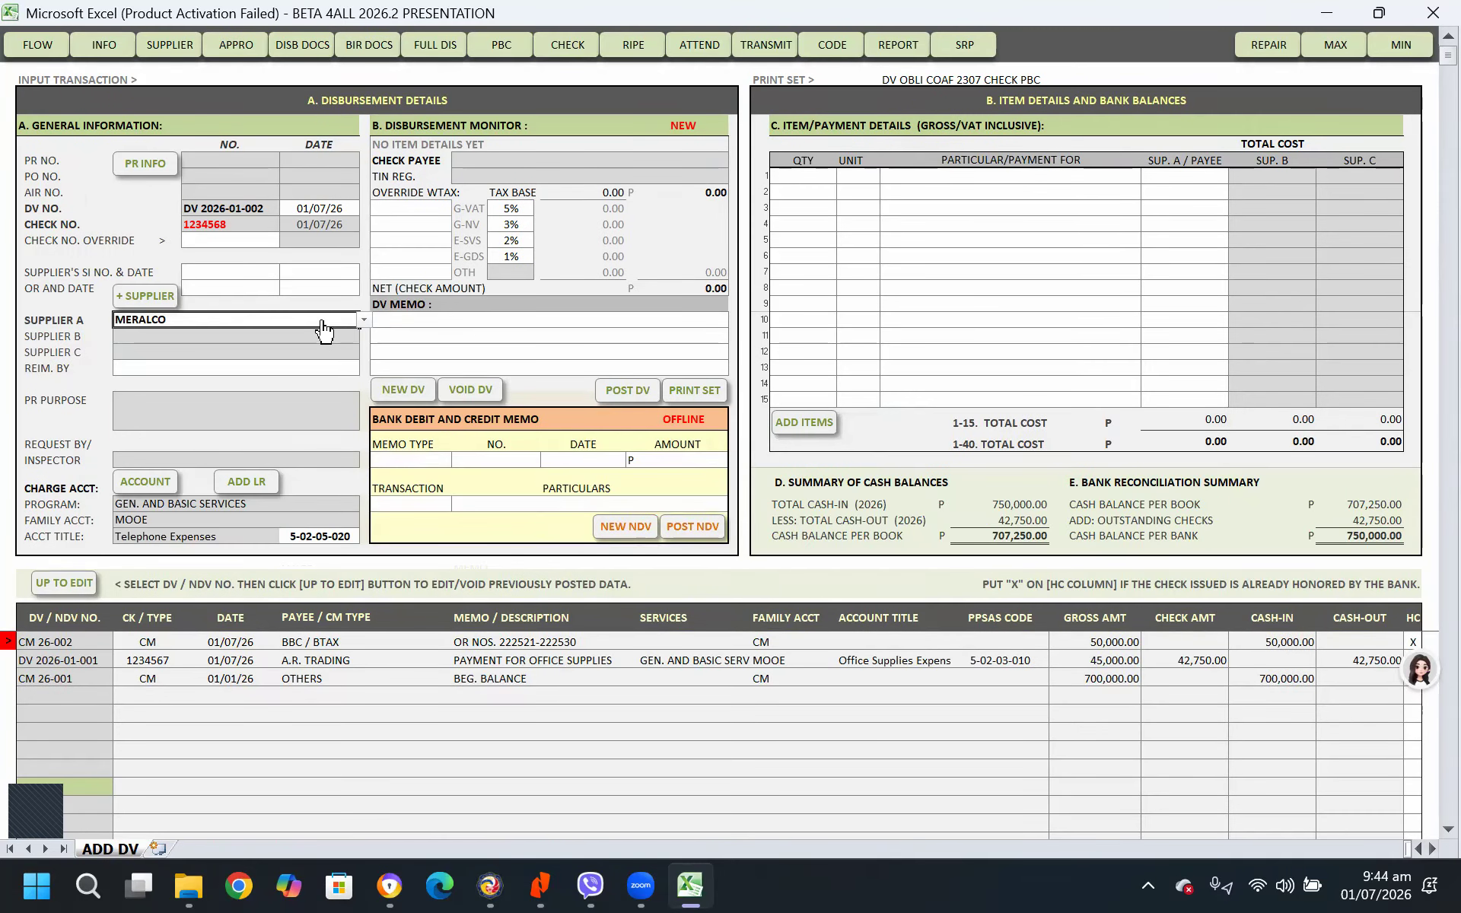
{"action": "type", "text": "PLDT"}
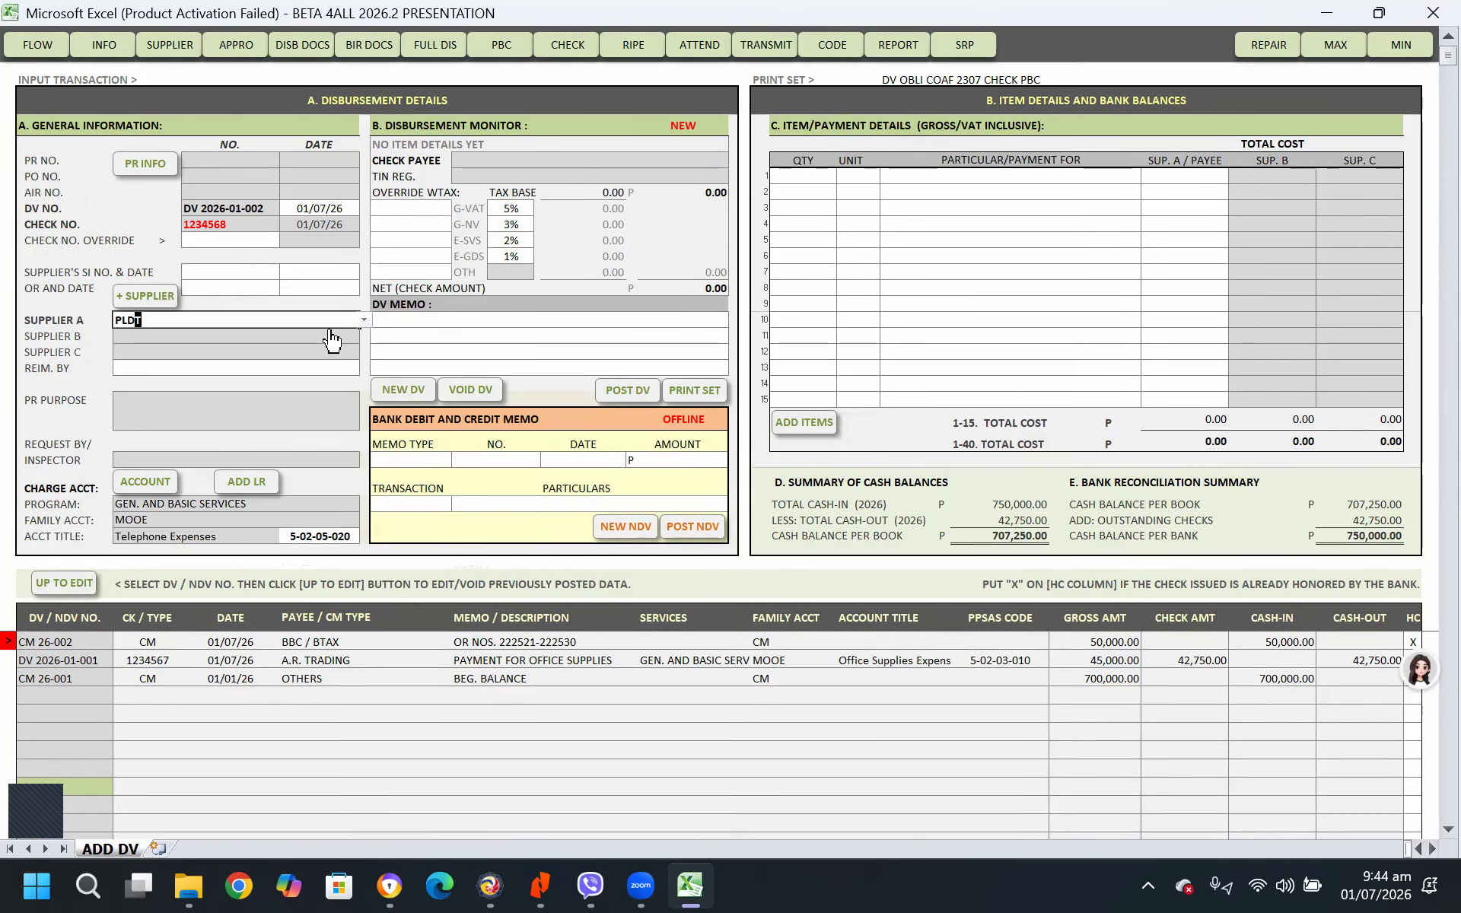
{"action": "key", "text": "Return"}
{"action": "left_click", "coordinate": [522, 335]}
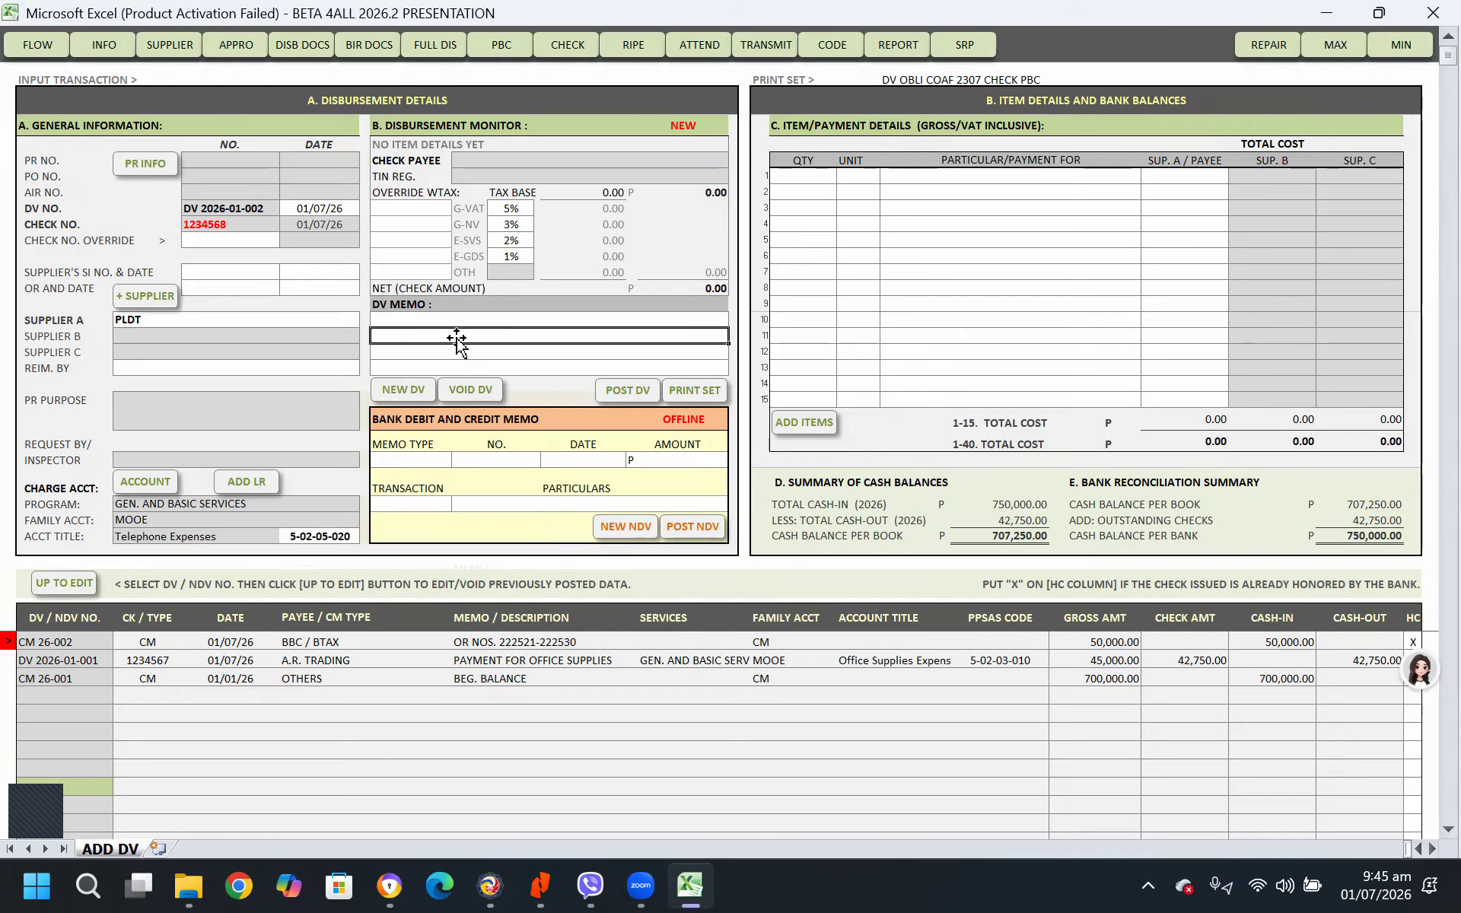
{"action": "left_click", "coordinate": [468, 320]}
{"action": "type", "text": "OR TELEPHONE BILL"}
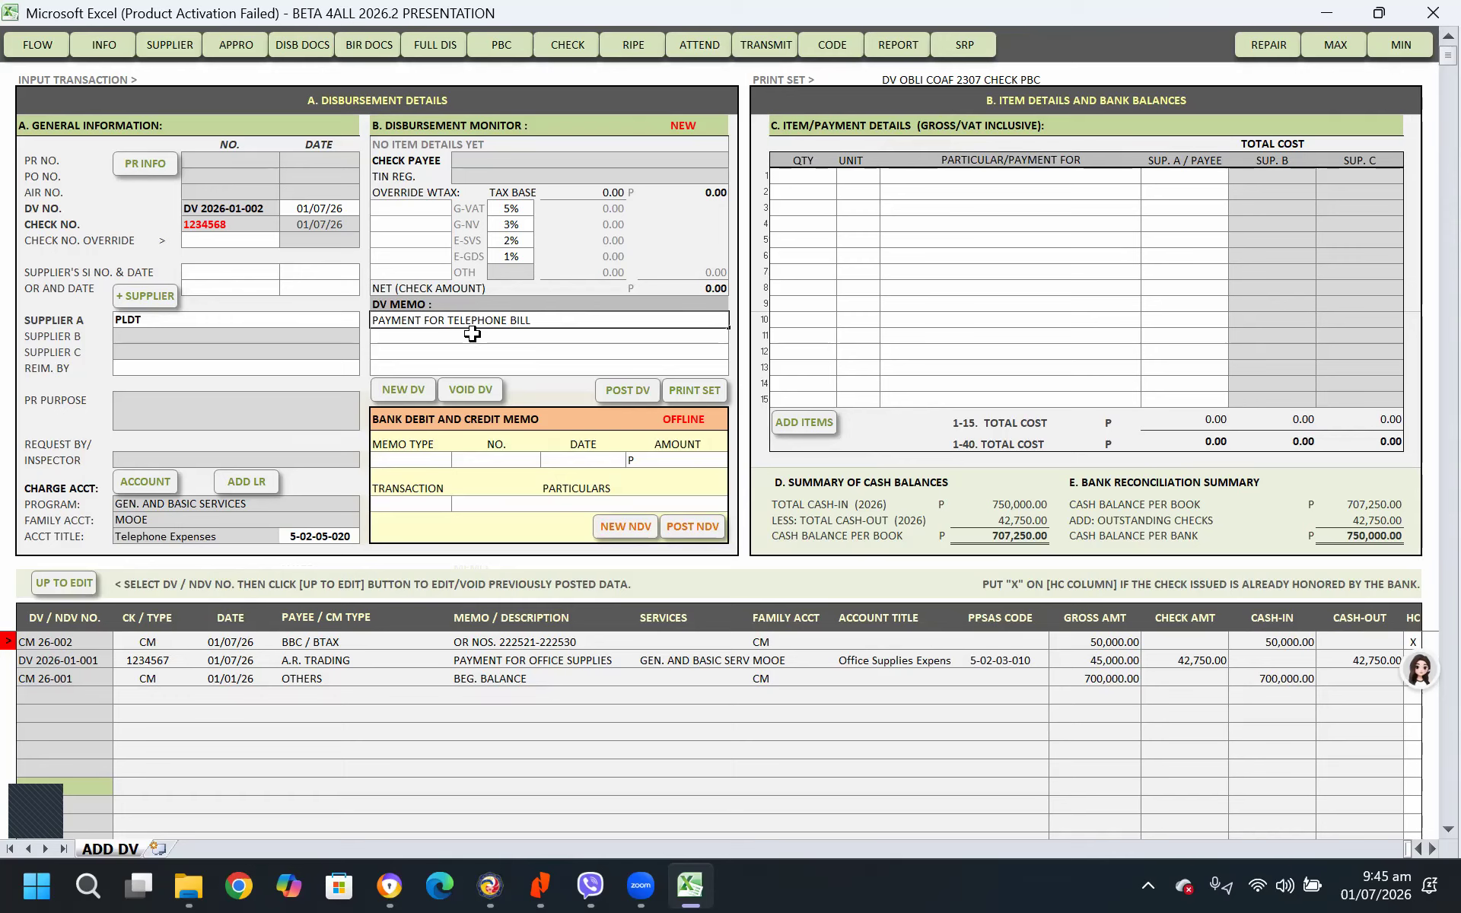
Fill in the first item line with quantity 1, unit SET, particular TELEPHONE BILL and a Supplier A total cost of 2,700
{"action": "left_click", "coordinate": [808, 175]}
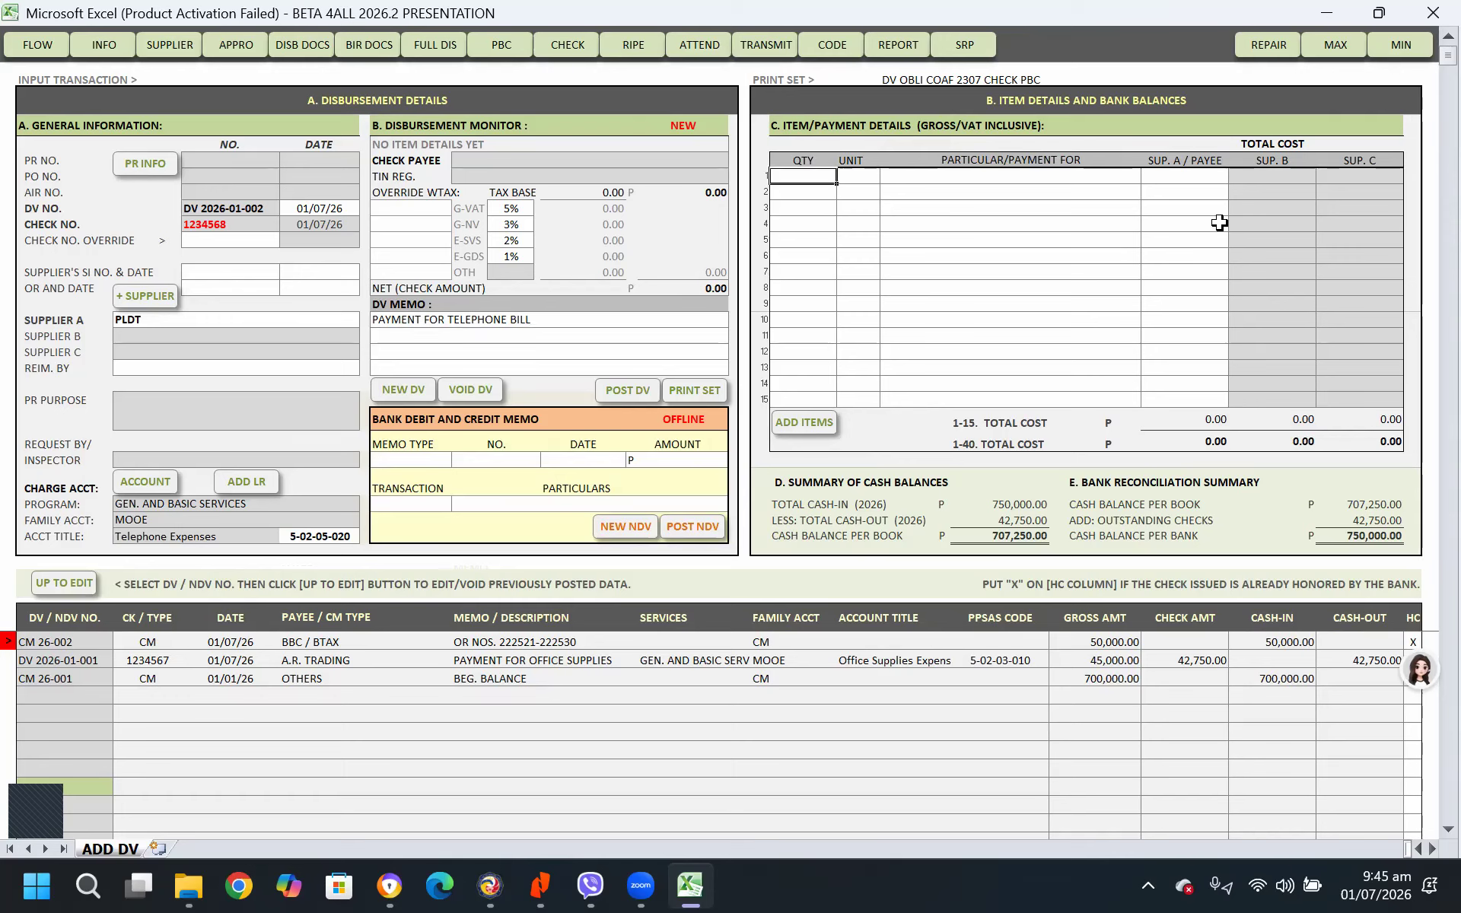
{"action": "type", "text": "1"}
{"action": "key", "text": "Tab"}
{"action": "type", "text": "SET"}
{"action": "key", "text": "Tab"}
{"action": "type", "text": "TL"}
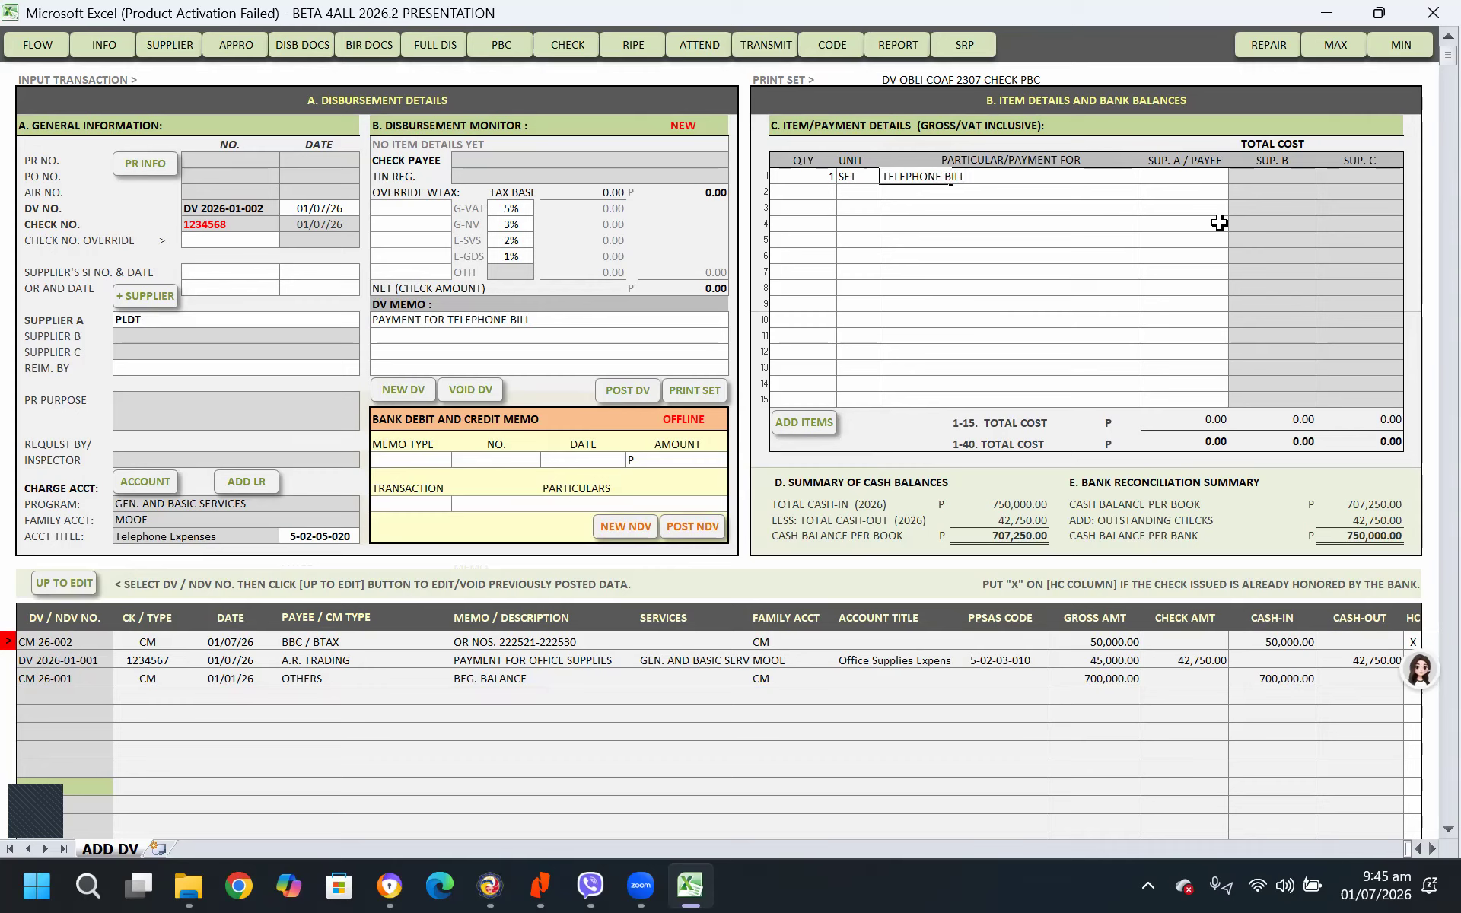
{"action": "key", "text": "Tab"}
{"action": "type", "text": "2"}
{"action": "key", "text": "Return"}
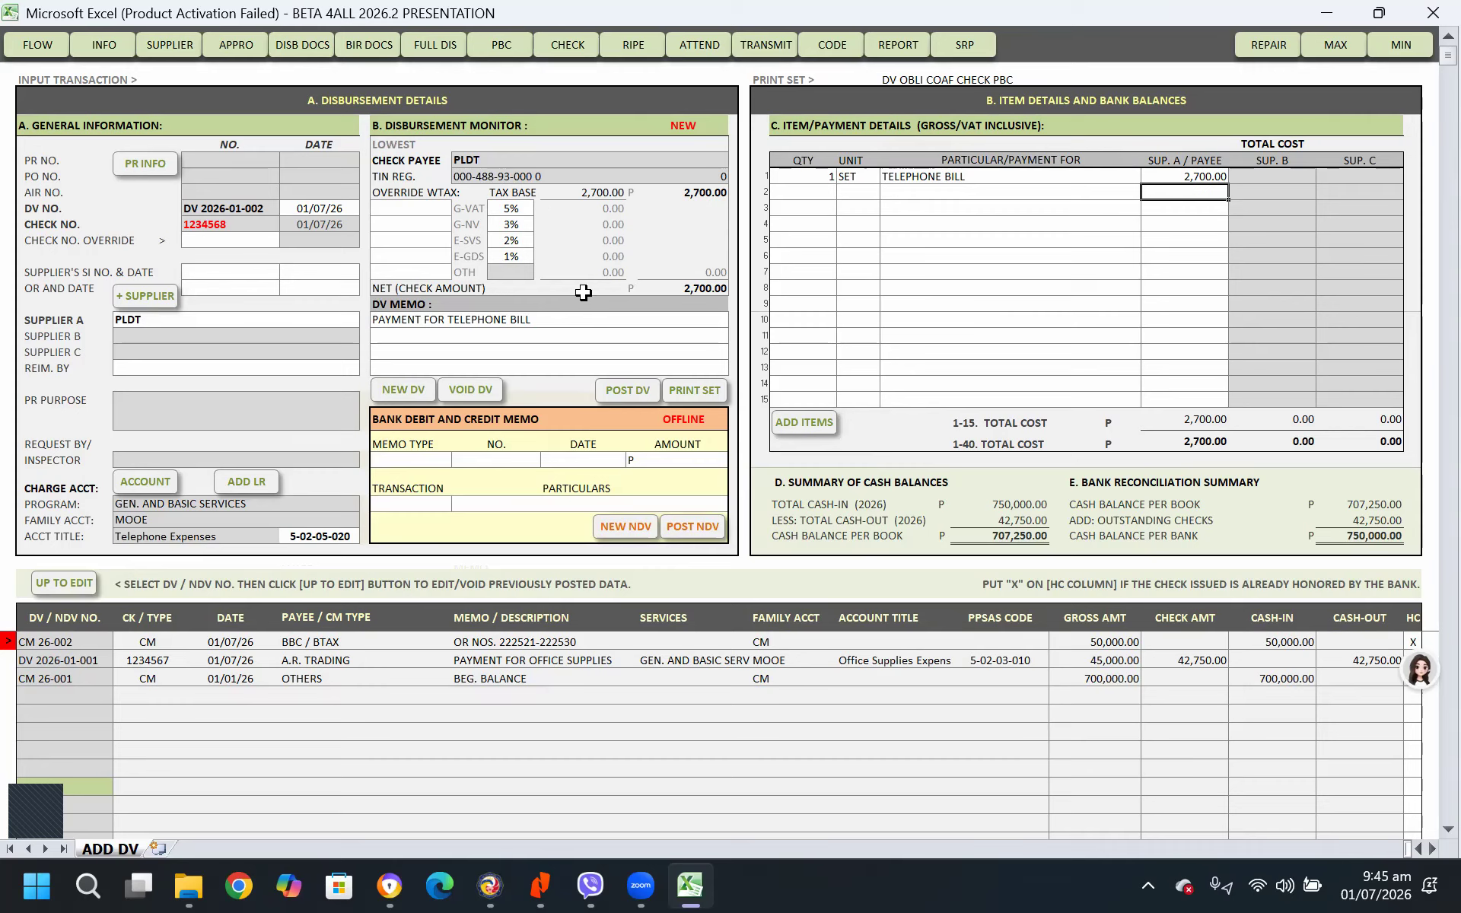
Post the PLDT disbursement voucher with the withholding tax overrides left blank
{"action": "left_click", "coordinate": [418, 208]}
{"action": "left_click", "coordinate": [415, 228]}
{"action": "left_click", "coordinate": [415, 255]}
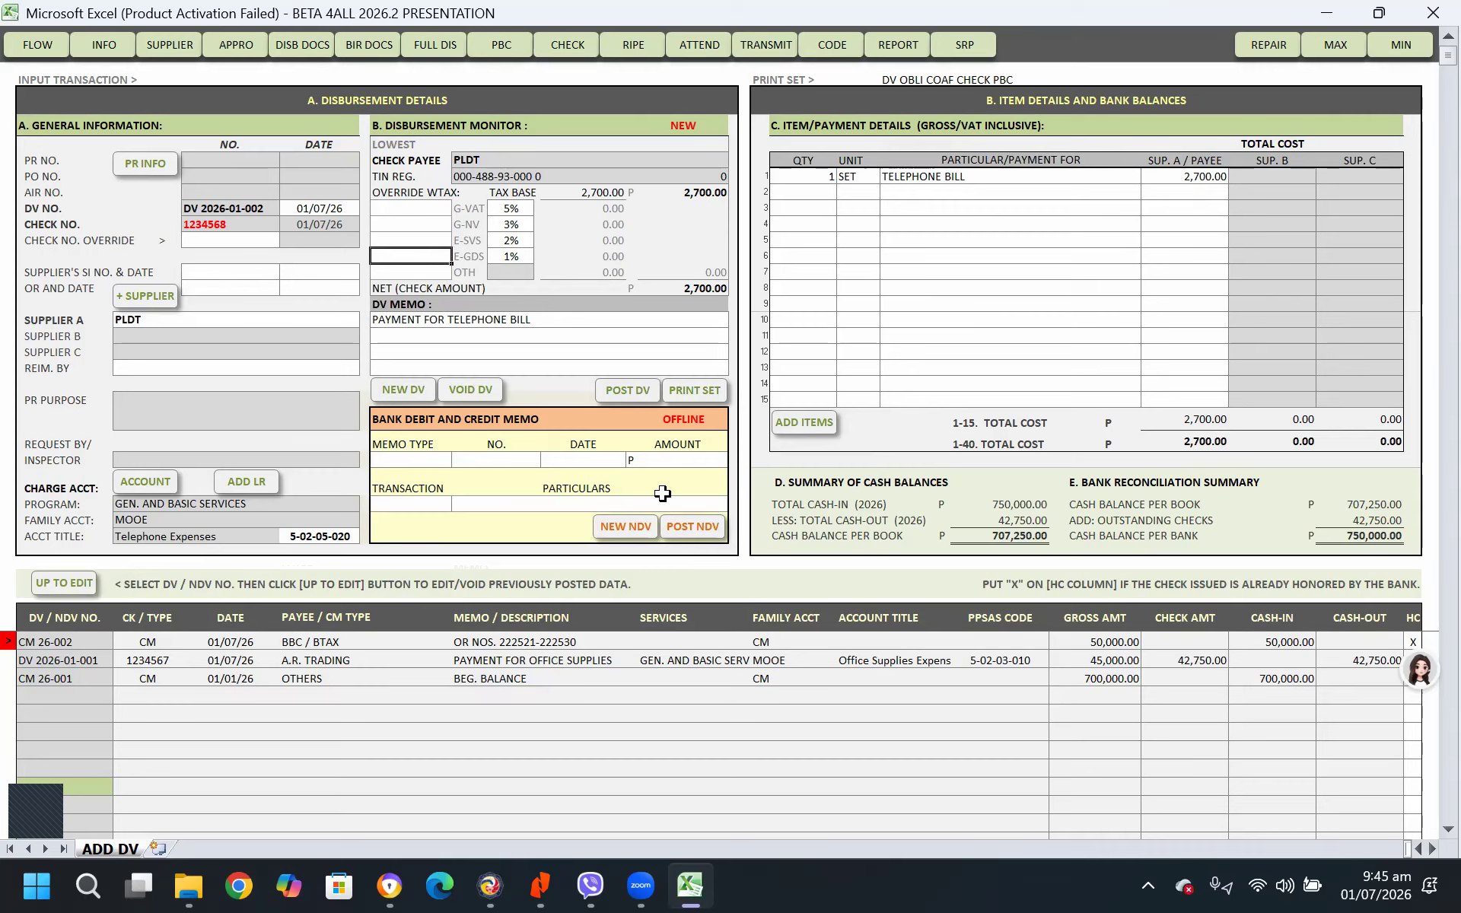
{"action": "left_click", "coordinate": [634, 393]}
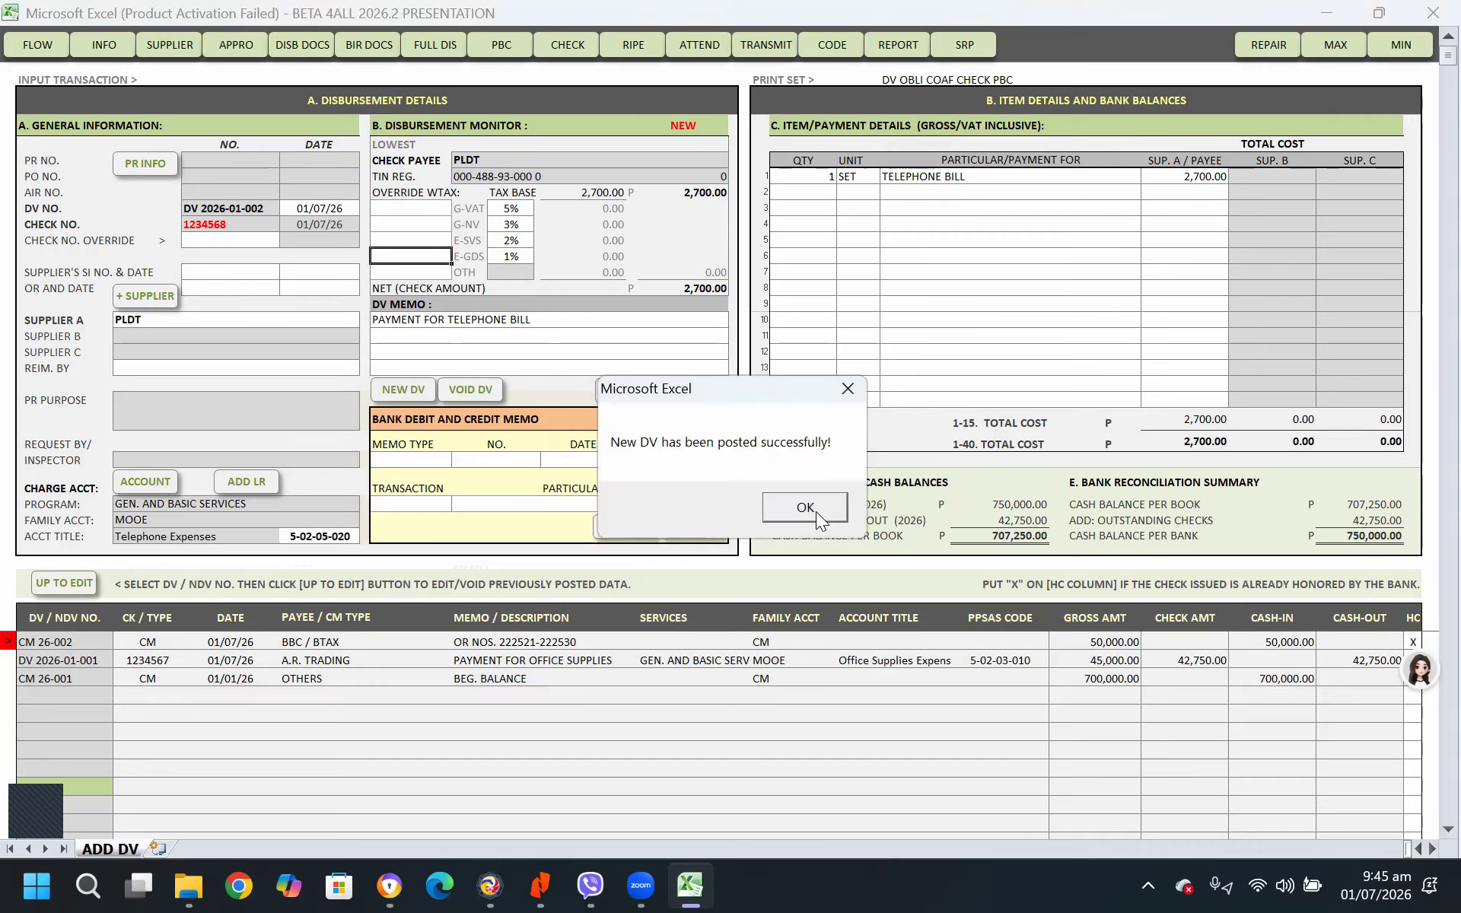
{"action": "left_click", "coordinate": [816, 514]}
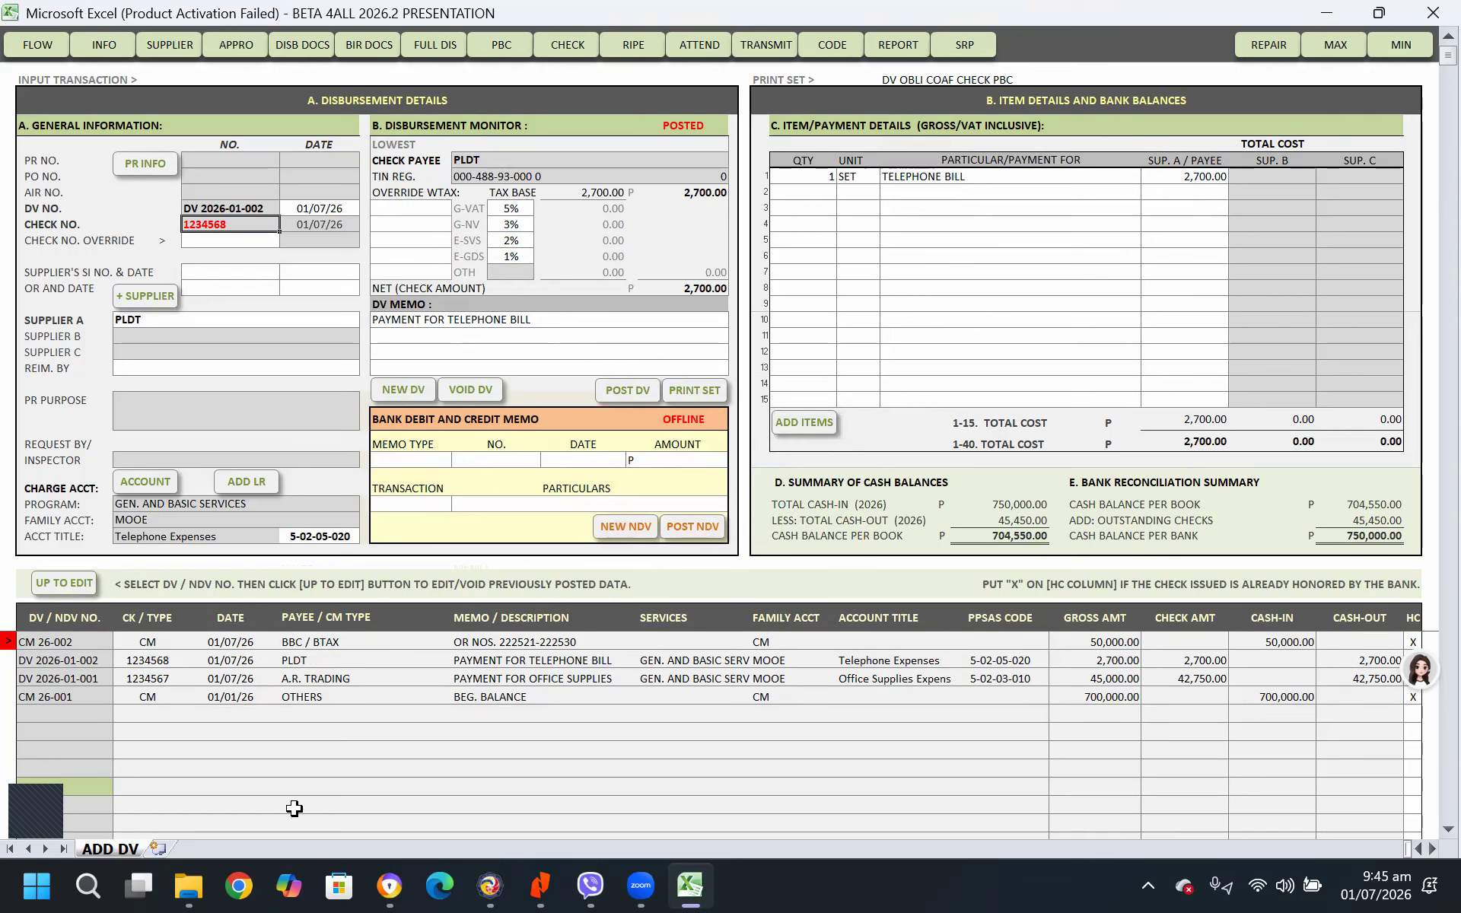
Load the posted A.R. TRADING voucher DV 2026-01-001 for editing and open its print set
{"action": "left_click", "coordinate": [330, 681]}
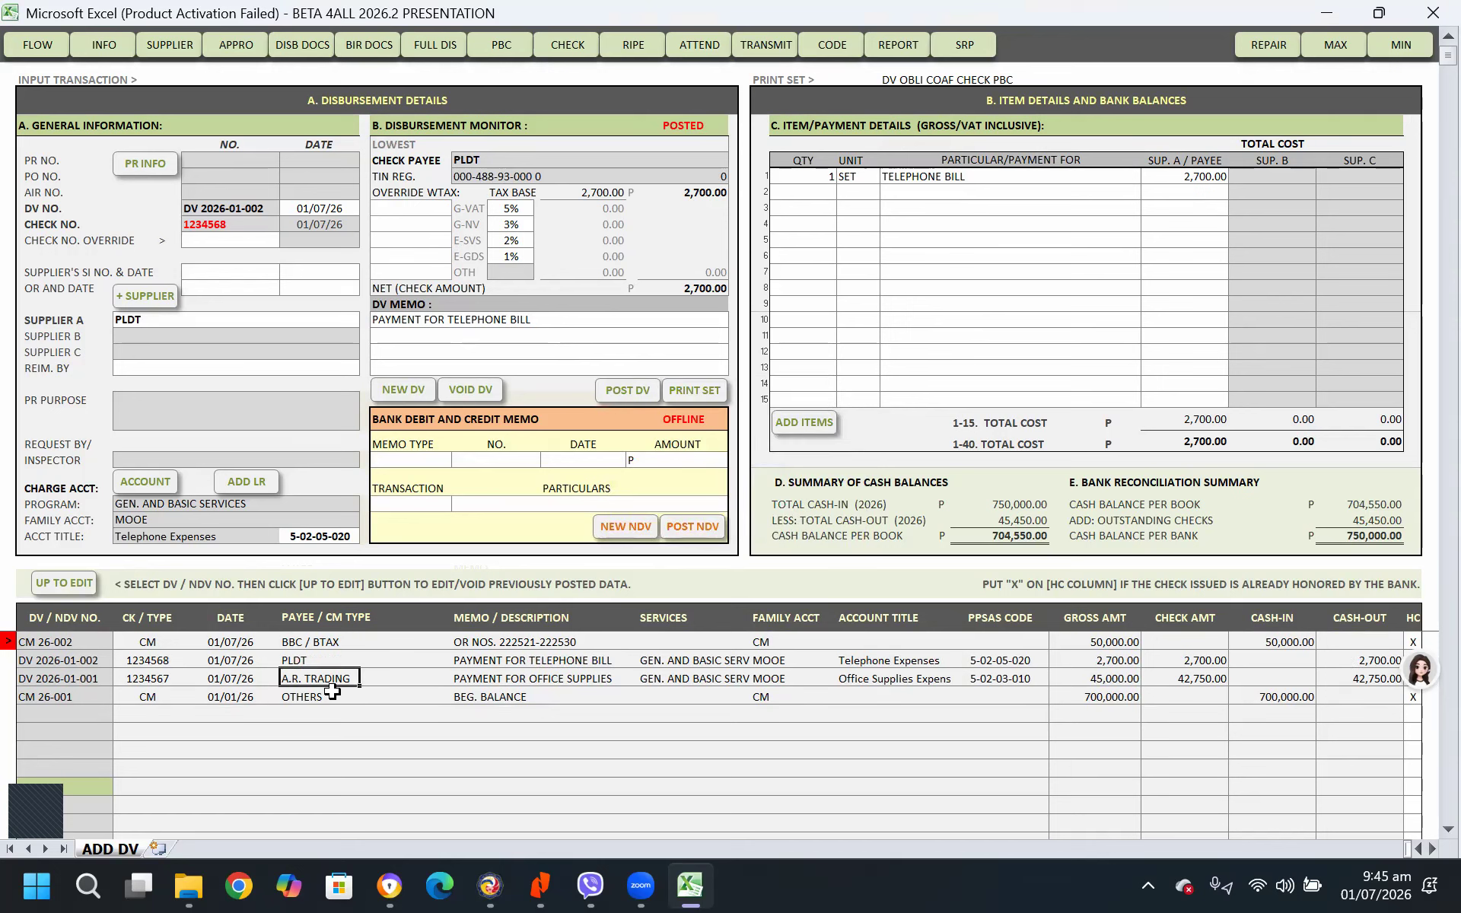
{"action": "left_click", "coordinate": [57, 682]}
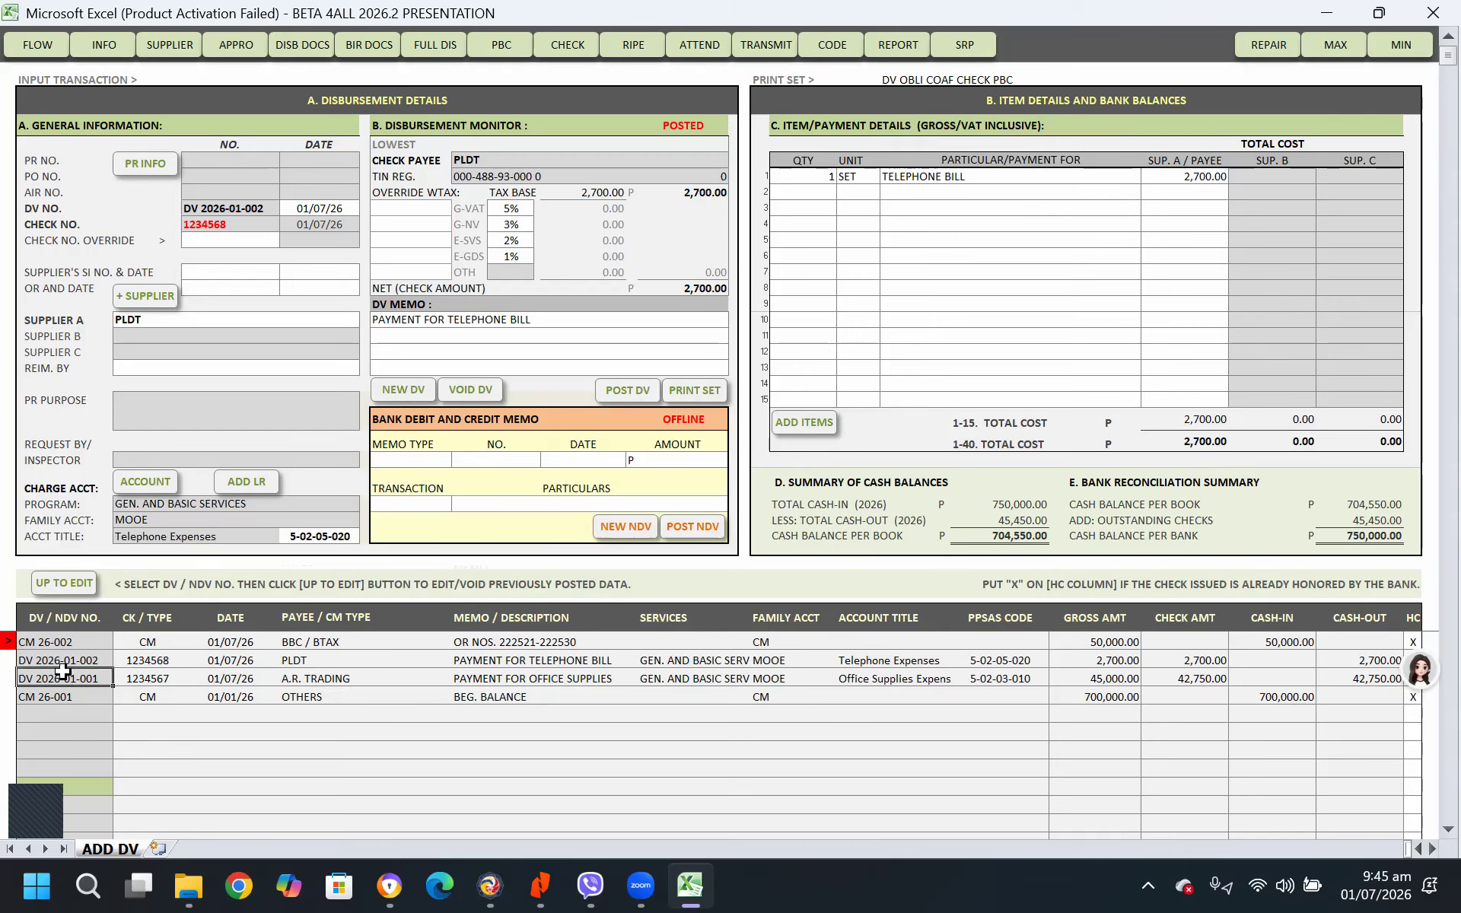
{"action": "left_click", "coordinate": [396, 575]}
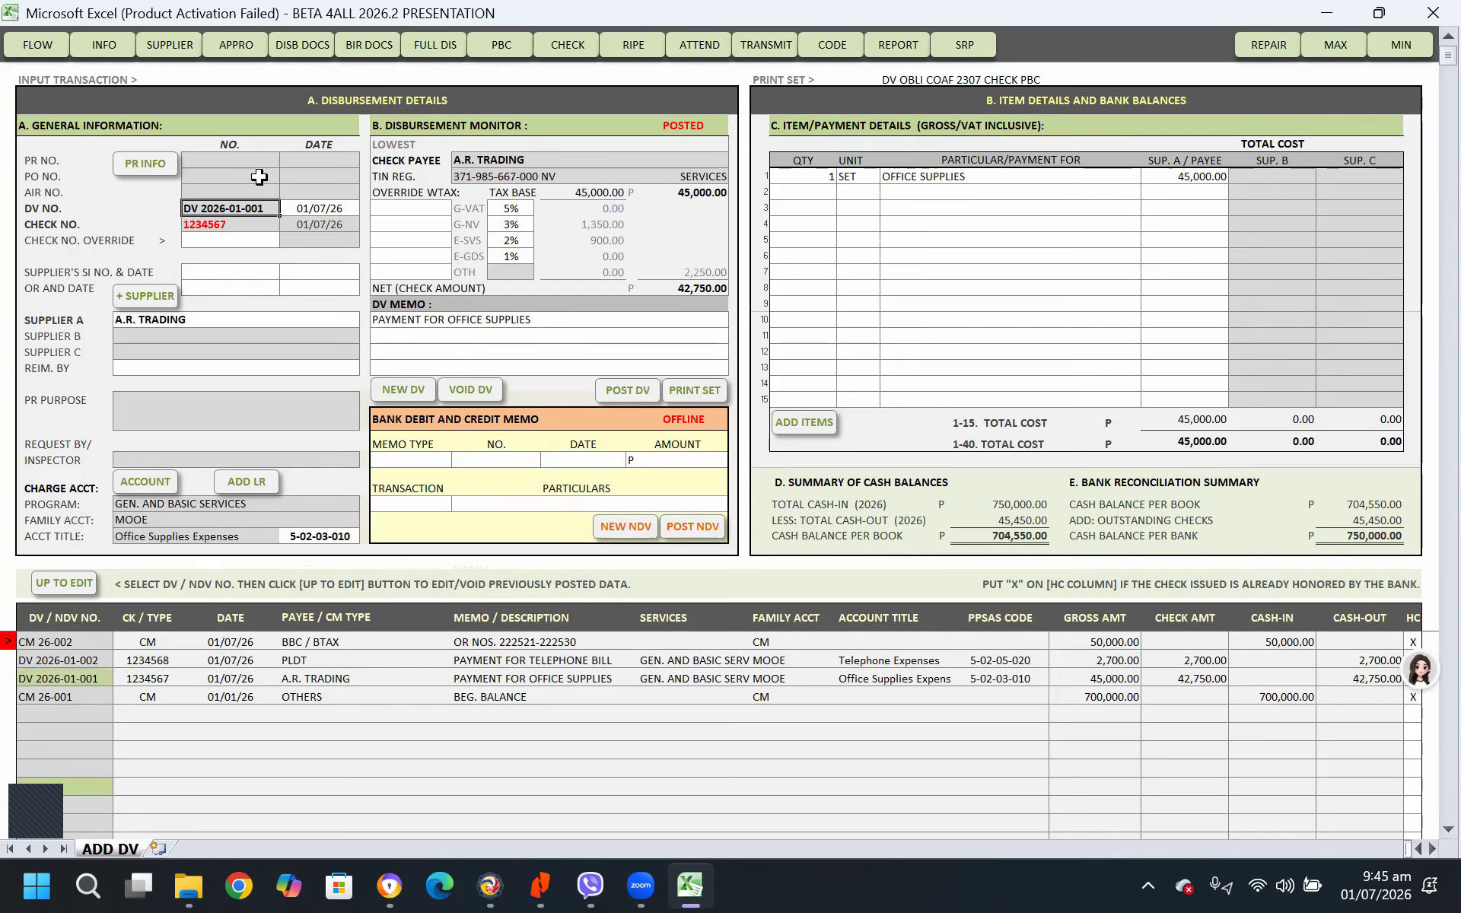
{"action": "left_click", "coordinate": [697, 391]}
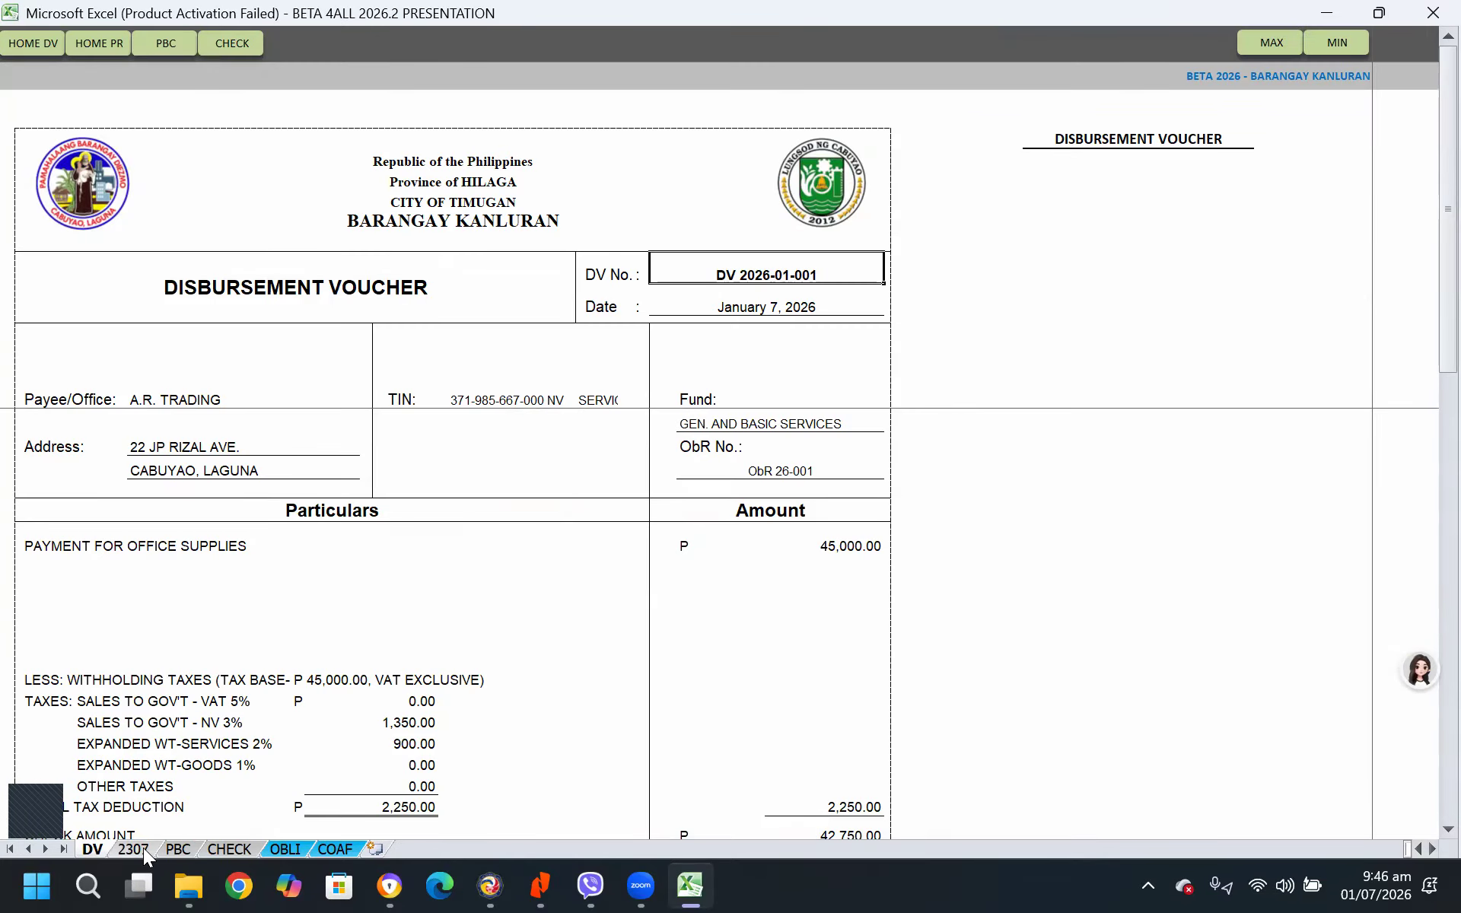
Look through the PBC, check, obligation and COAF documents of the print set, ending back on the disbursement voucher
{"action": "left_click", "coordinate": [176, 847]}
{"action": "left_click", "coordinate": [229, 847]}
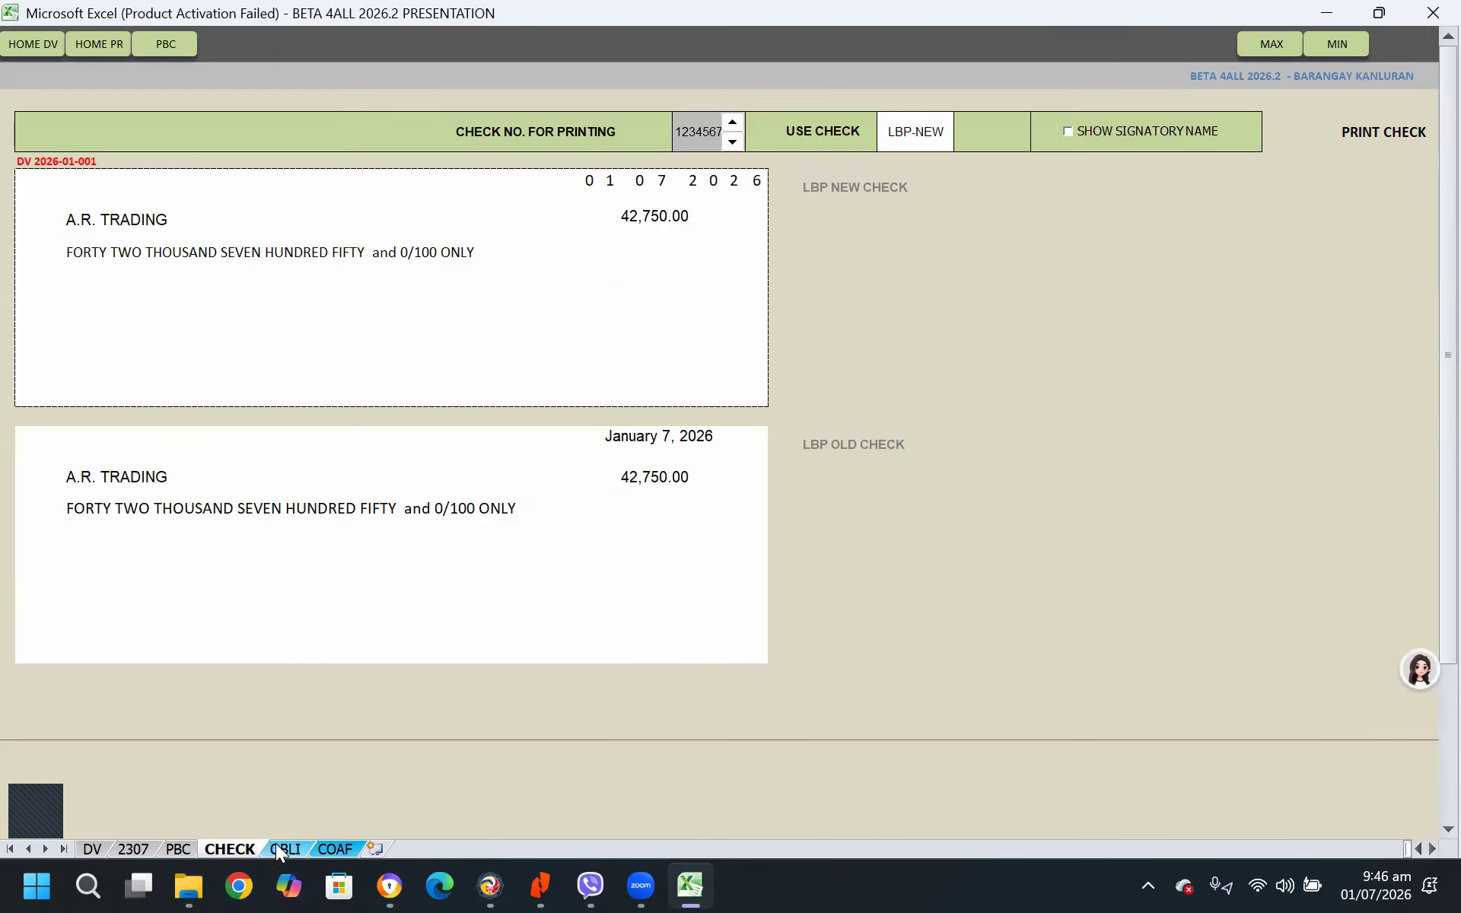
{"action": "left_click", "coordinate": [285, 847]}
{"action": "left_click", "coordinate": [355, 847]}
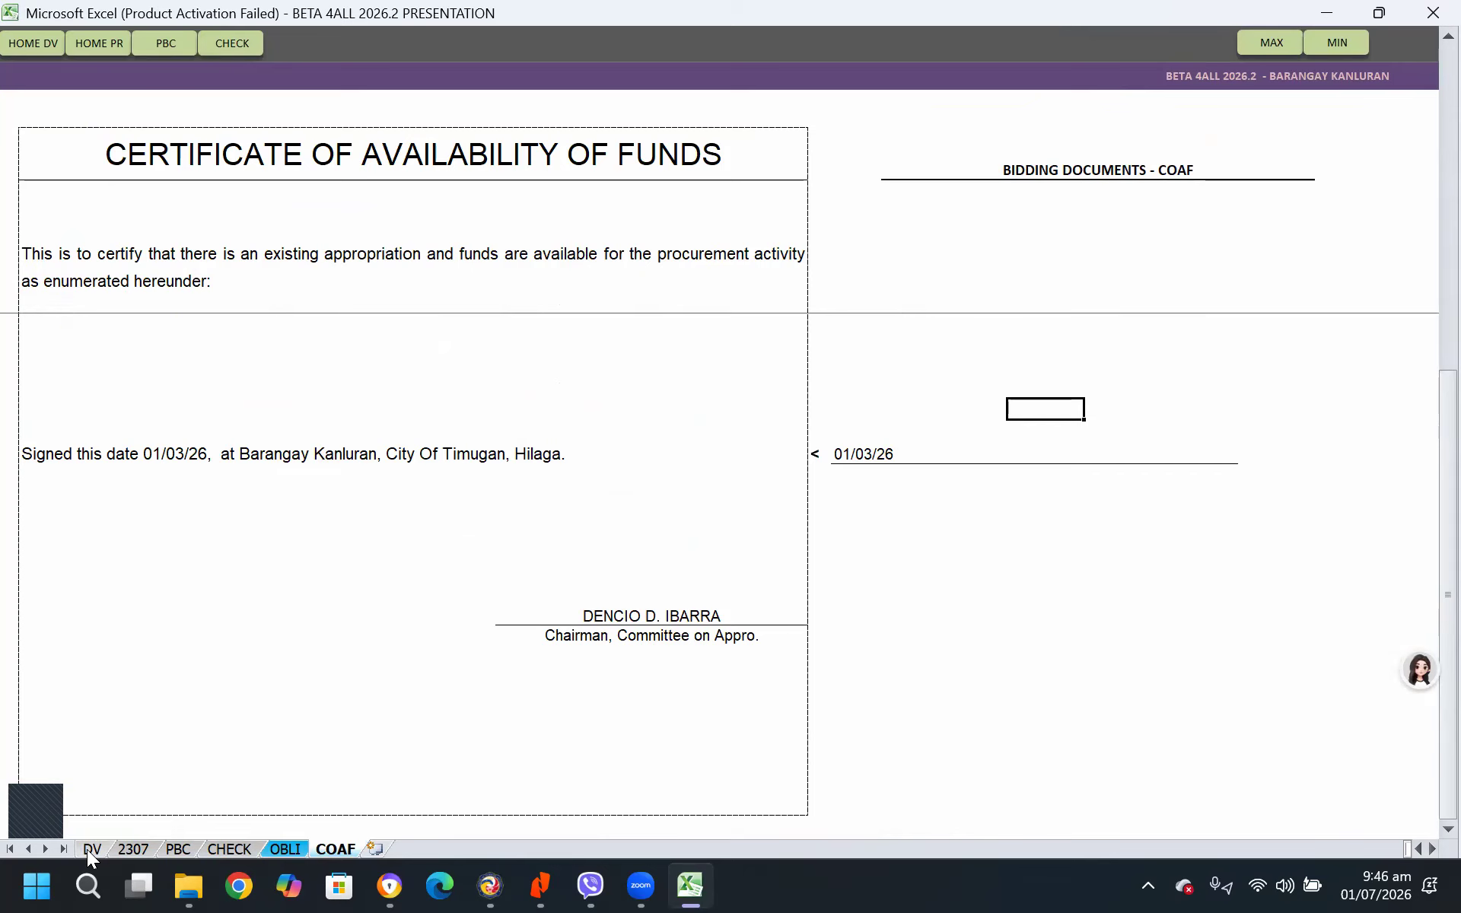
{"action": "left_click", "coordinate": [87, 849]}
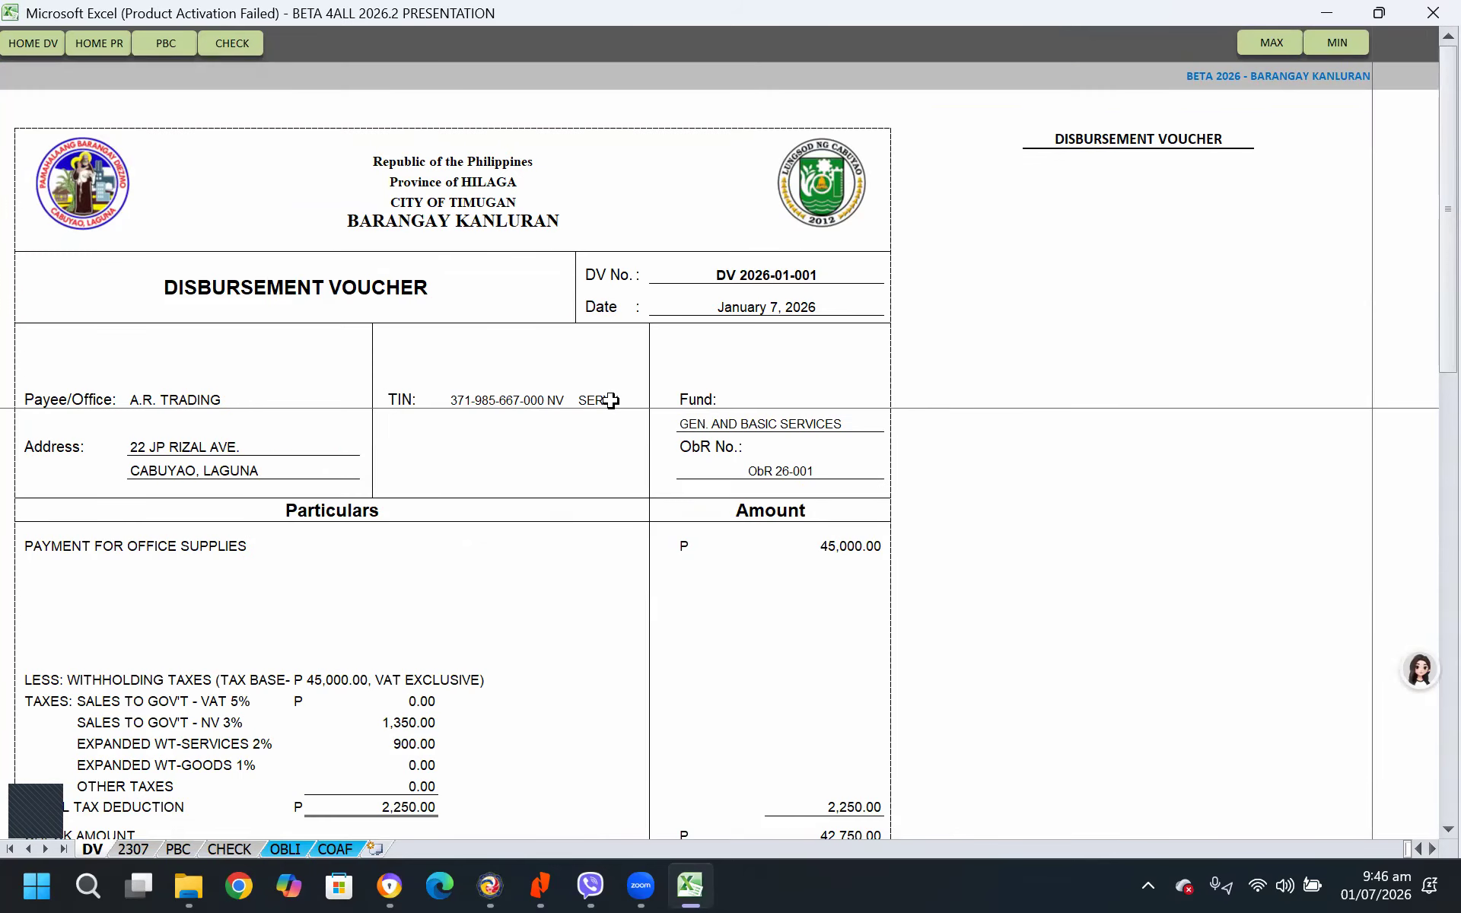
Examine the certification, Received Payment and Accounting Entries sections of the printed disbursement voucher
{"action": "scroll", "coordinate": [610, 400], "scroll_direction": "down", "scroll_amount": 5}
{"action": "scroll", "coordinate": [942, 541], "scroll_direction": "down", "scroll_amount": 2}
{"action": "scroll", "coordinate": [941, 542], "scroll_direction": "down", "scroll_amount": 2}
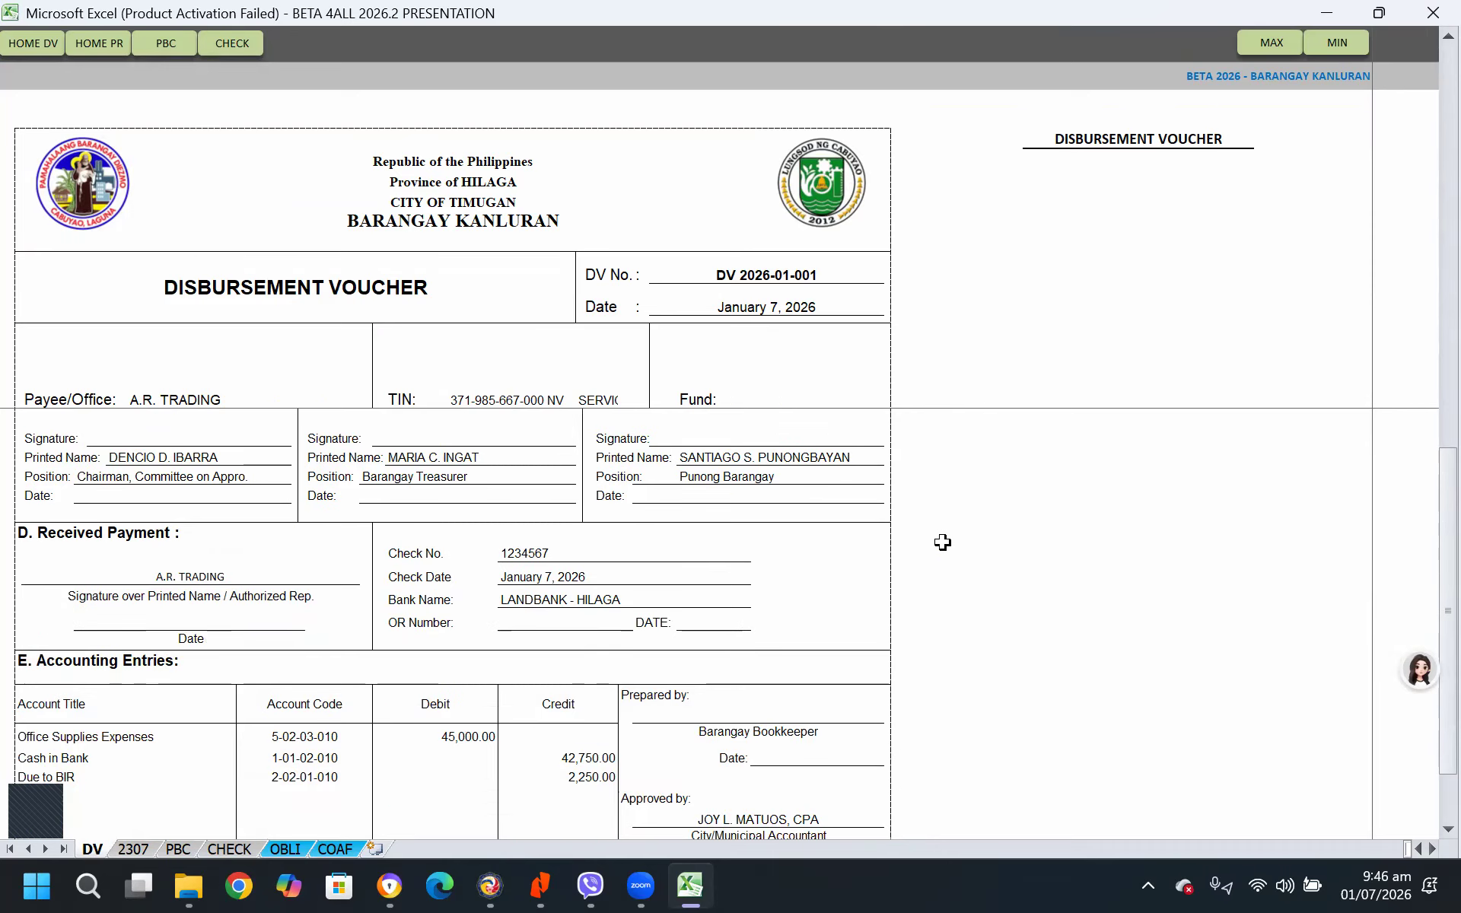
{"action": "scroll", "coordinate": [387, 685], "scroll_direction": "up", "scroll_amount": 1}
{"action": "left_click", "coordinate": [25, 604]}
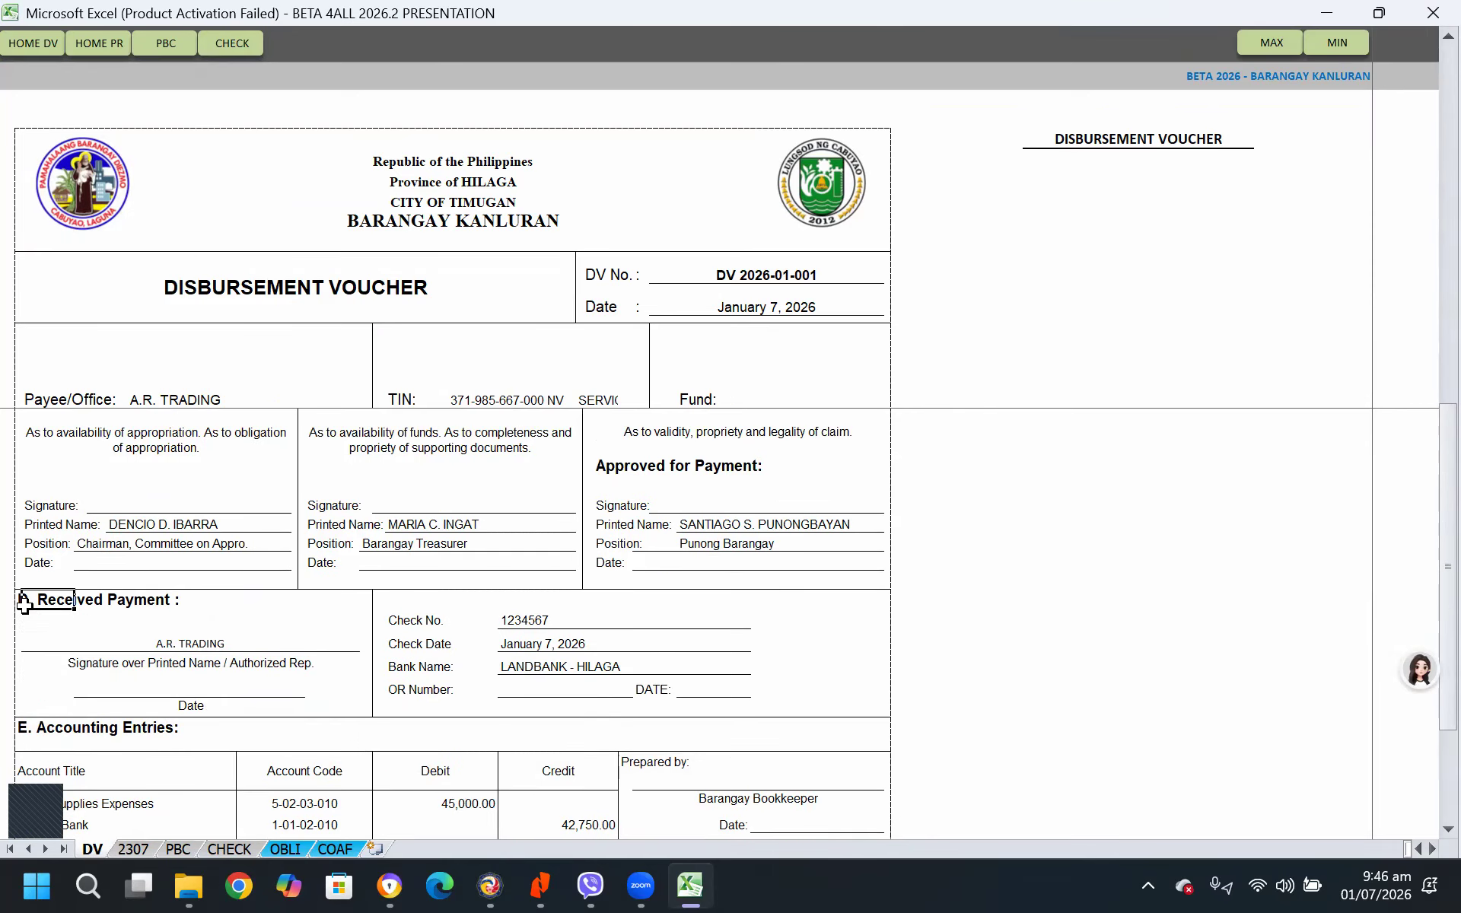
{"action": "left_click", "coordinate": [23, 729]}
{"action": "scroll", "coordinate": [402, 735], "scroll_direction": "down", "scroll_amount": 1}
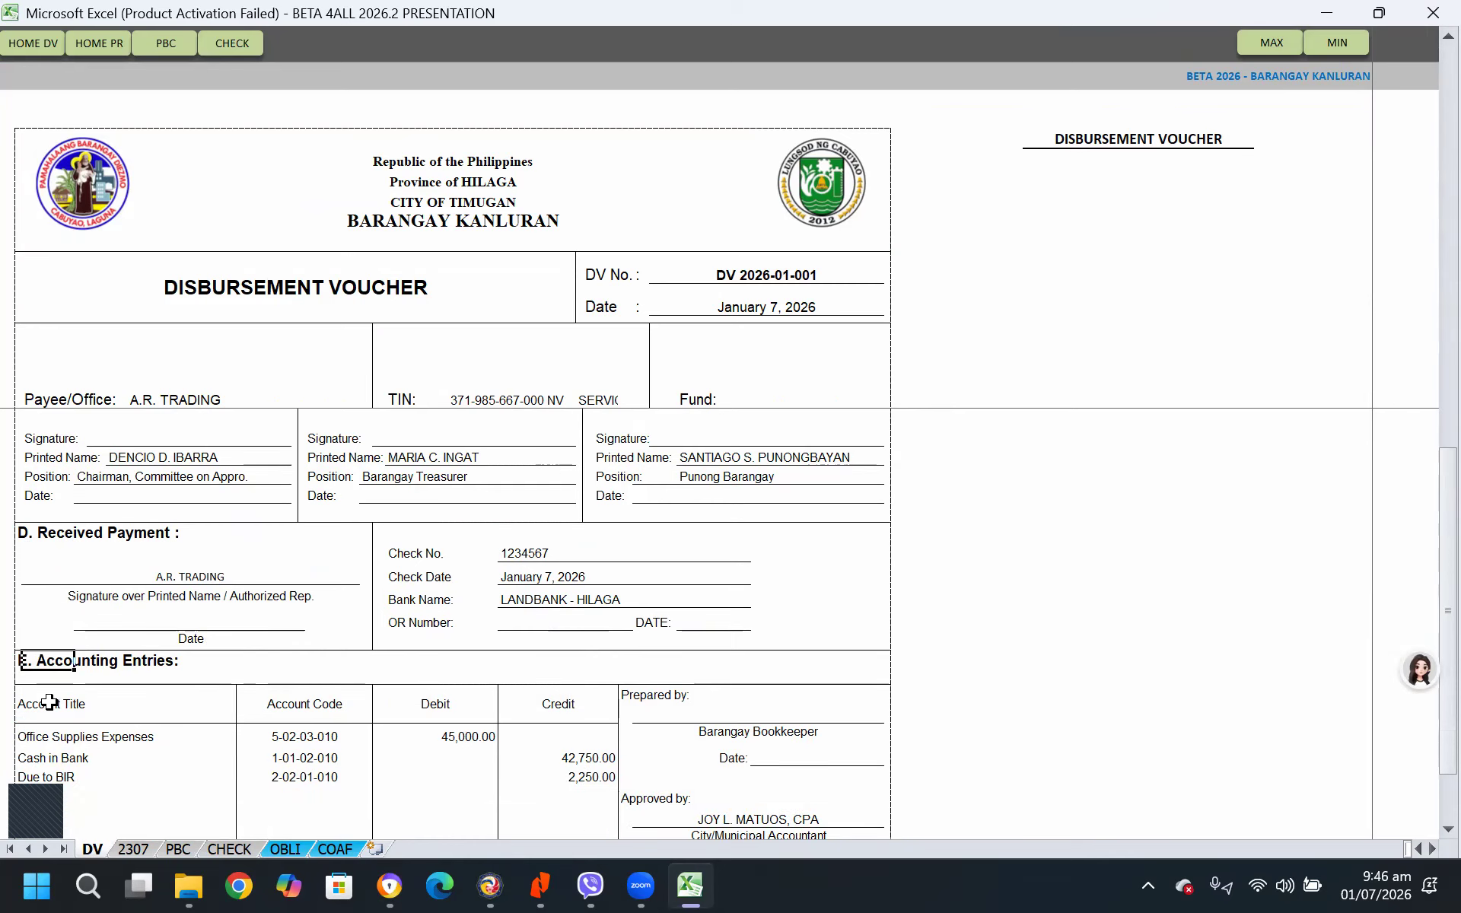
{"action": "scroll", "coordinate": [178, 692], "scroll_direction": "down", "scroll_amount": 1}
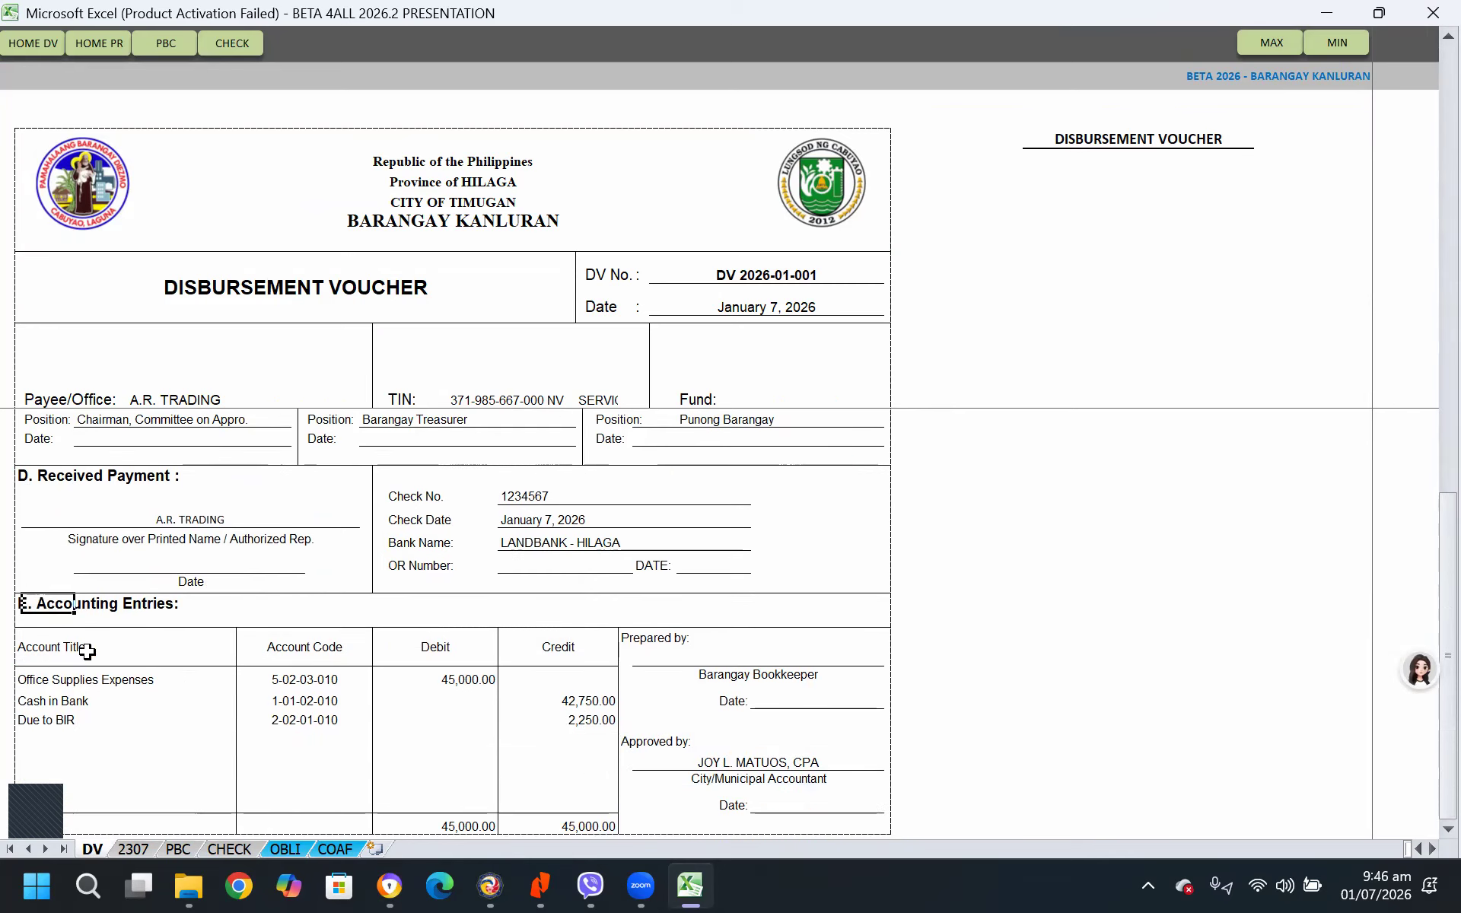
{"action": "left_click", "coordinate": [29, 478]}
{"action": "left_click", "coordinate": [29, 605]}
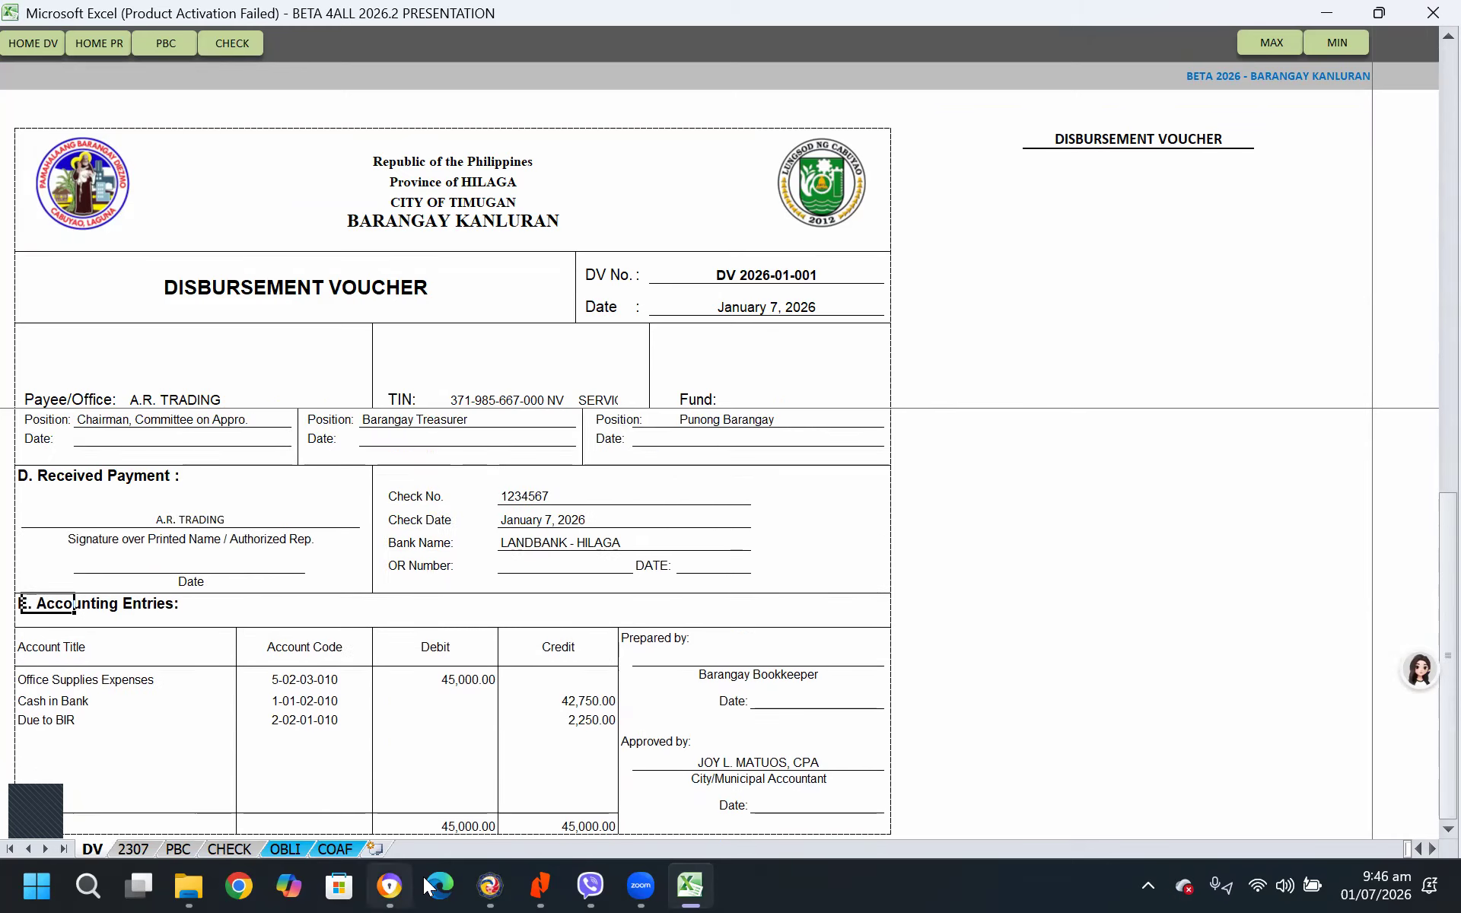
Switch to Nitro PDF Pro and examine the Annex 12 Disbursement Voucher form in the barangay financial management manual
{"action": "left_click", "coordinate": [541, 885]}
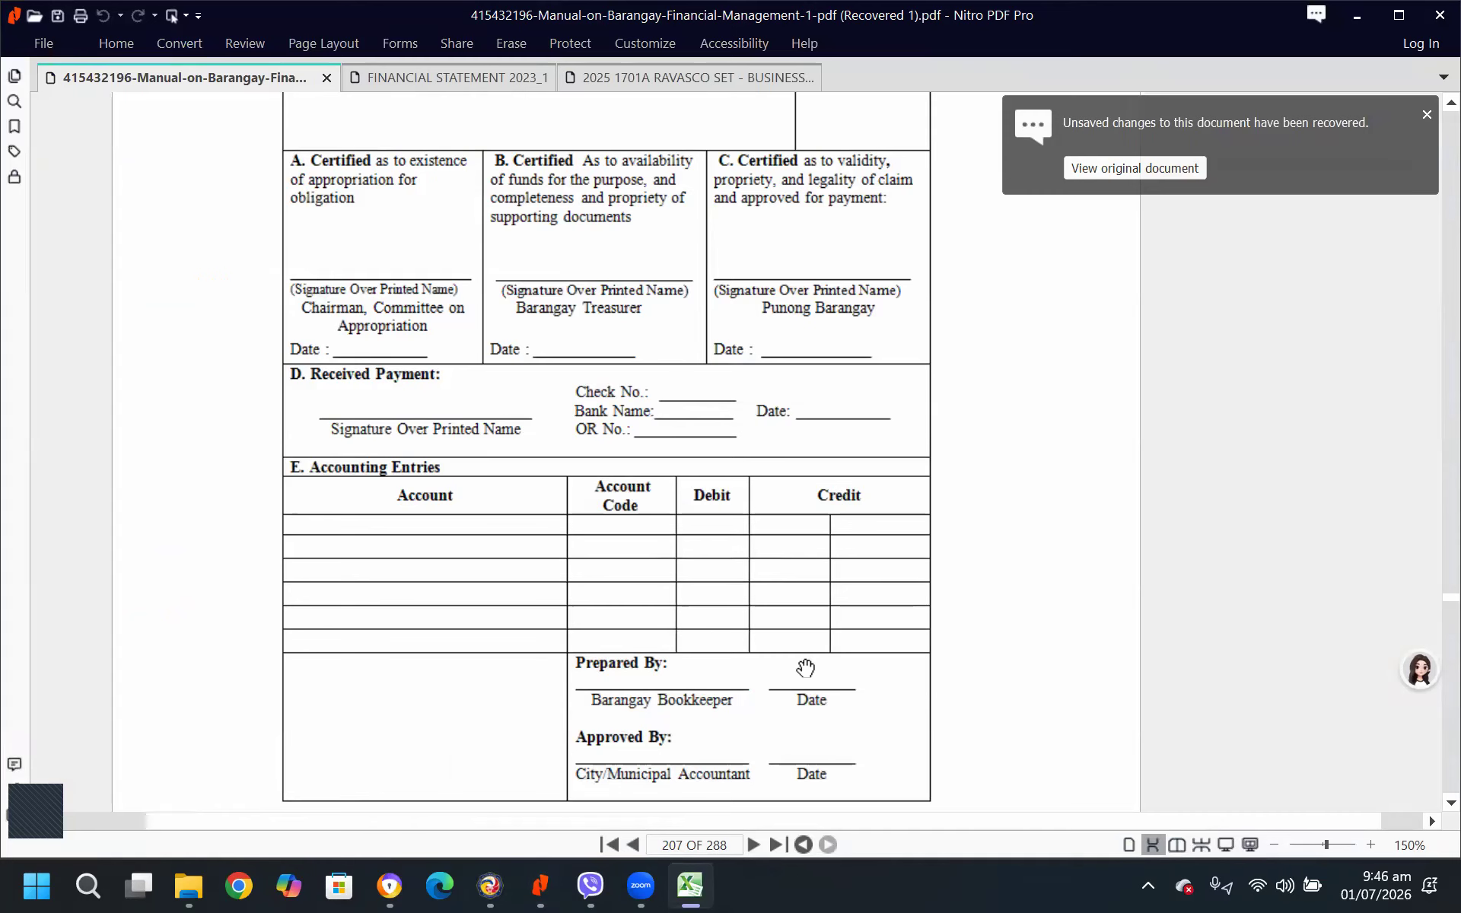
{"action": "scroll", "coordinate": [932, 548], "scroll_direction": "up", "scroll_amount": 3}
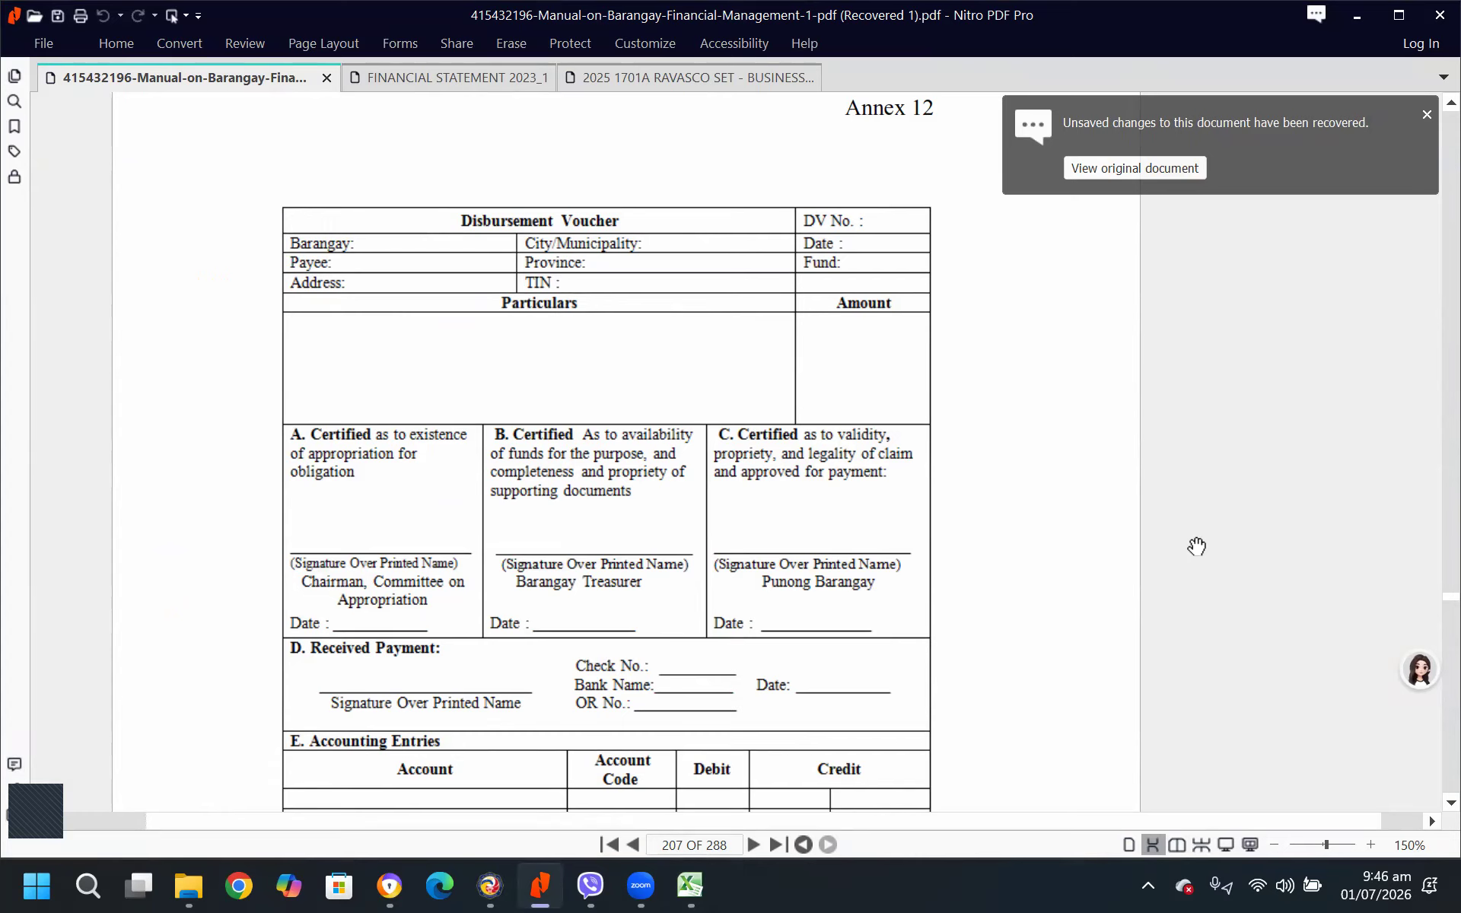
{"action": "scroll", "coordinate": [995, 490], "scroll_direction": "up", "scroll_amount": 1}
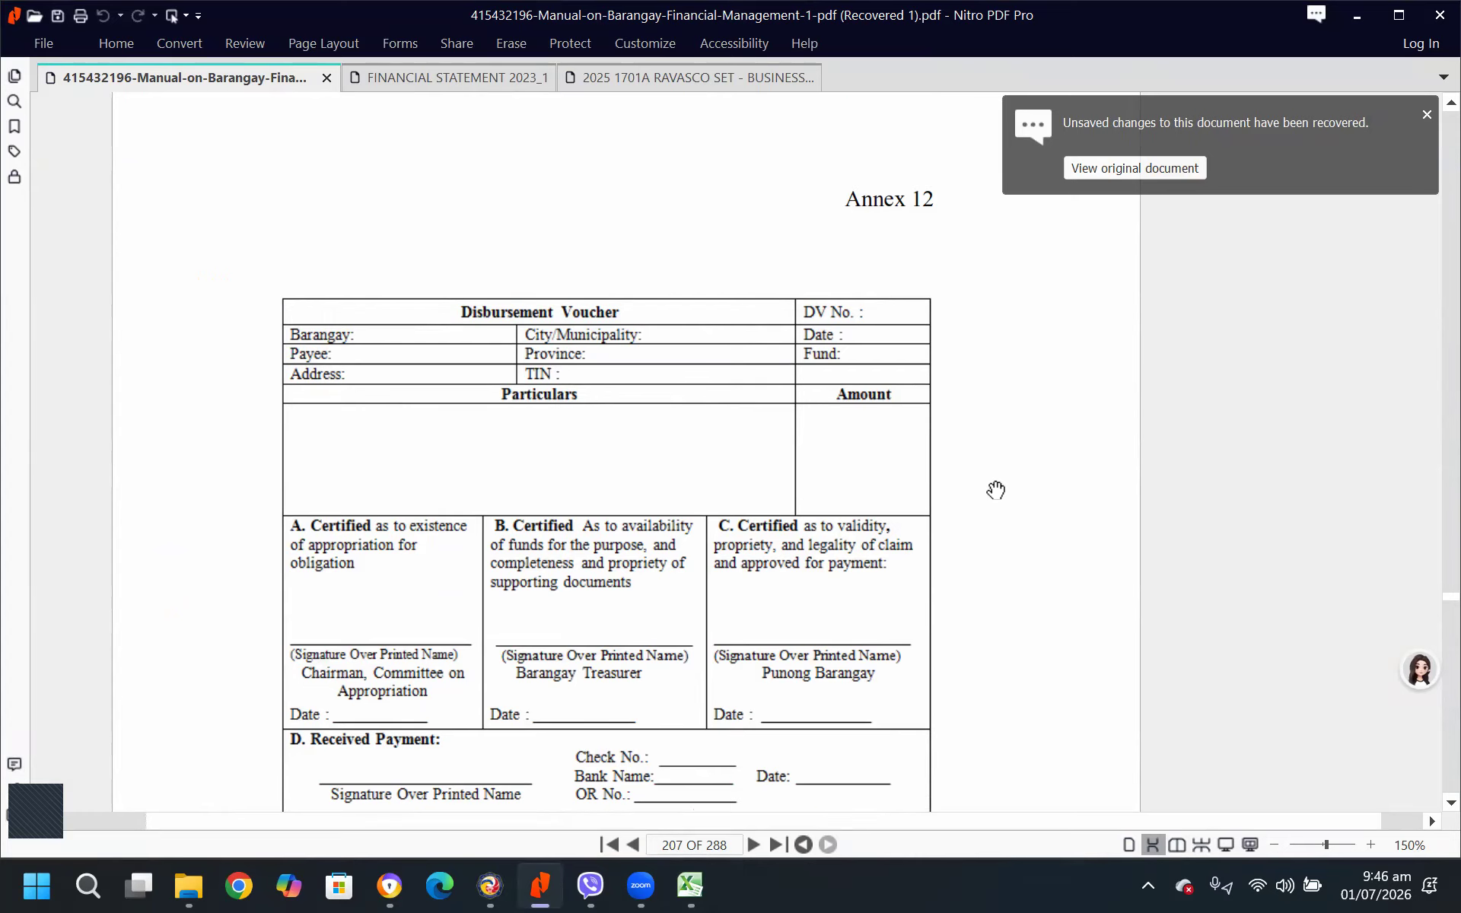
{"action": "scroll", "coordinate": [964, 469], "scroll_direction": "down", "scroll_amount": 2}
{"action": "scroll", "coordinate": [964, 469], "scroll_direction": "down", "scroll_amount": 1}
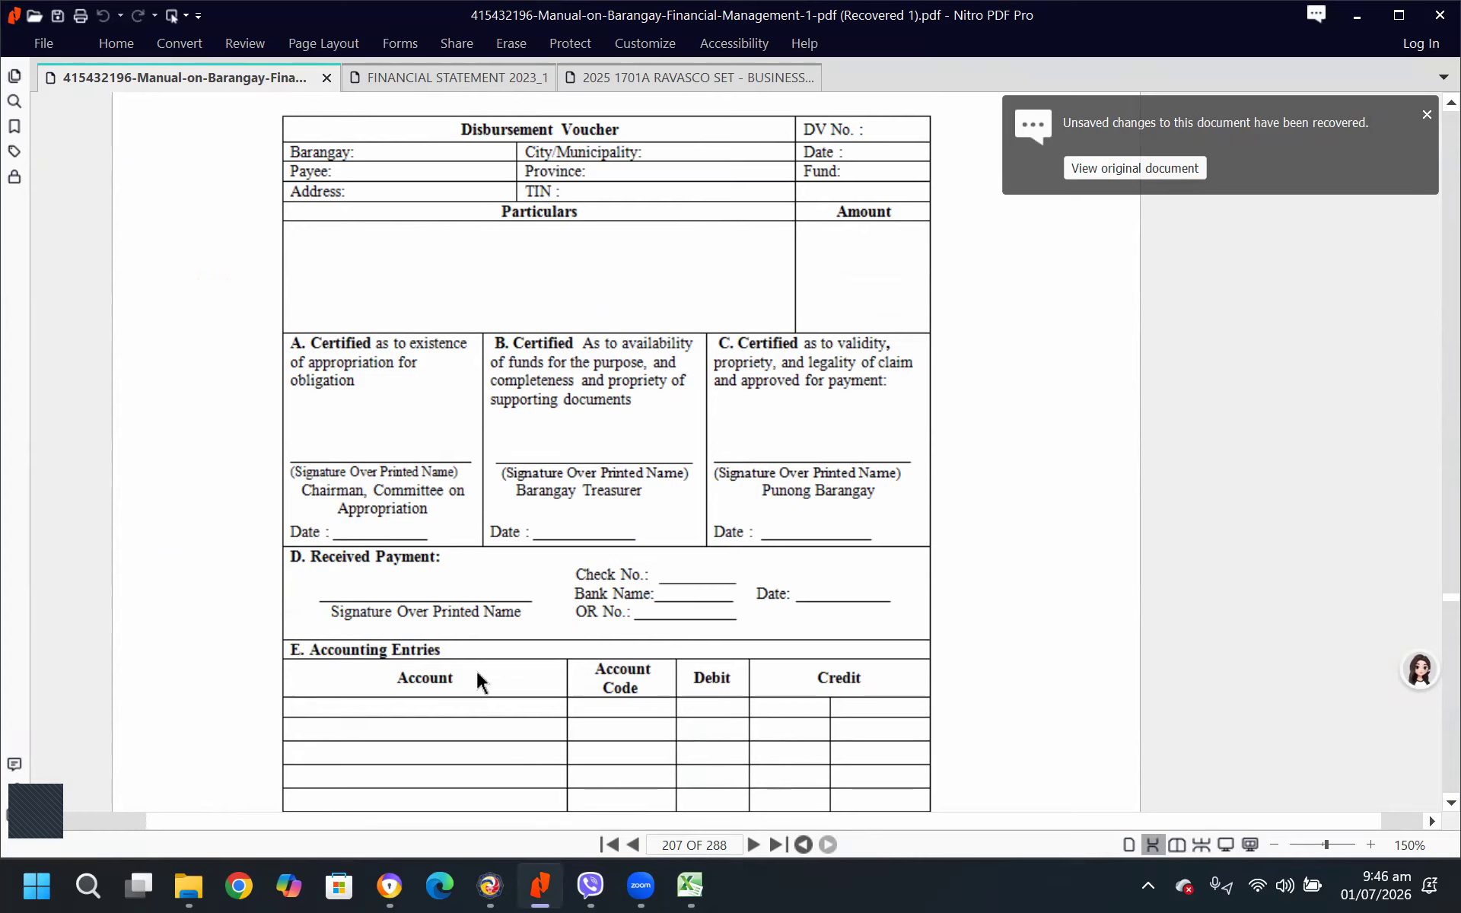
{"action": "scroll", "coordinate": [426, 667], "scroll_direction": "down", "scroll_amount": 1}
{"action": "scroll", "coordinate": [533, 684], "scroll_direction": "down", "scroll_amount": 1}
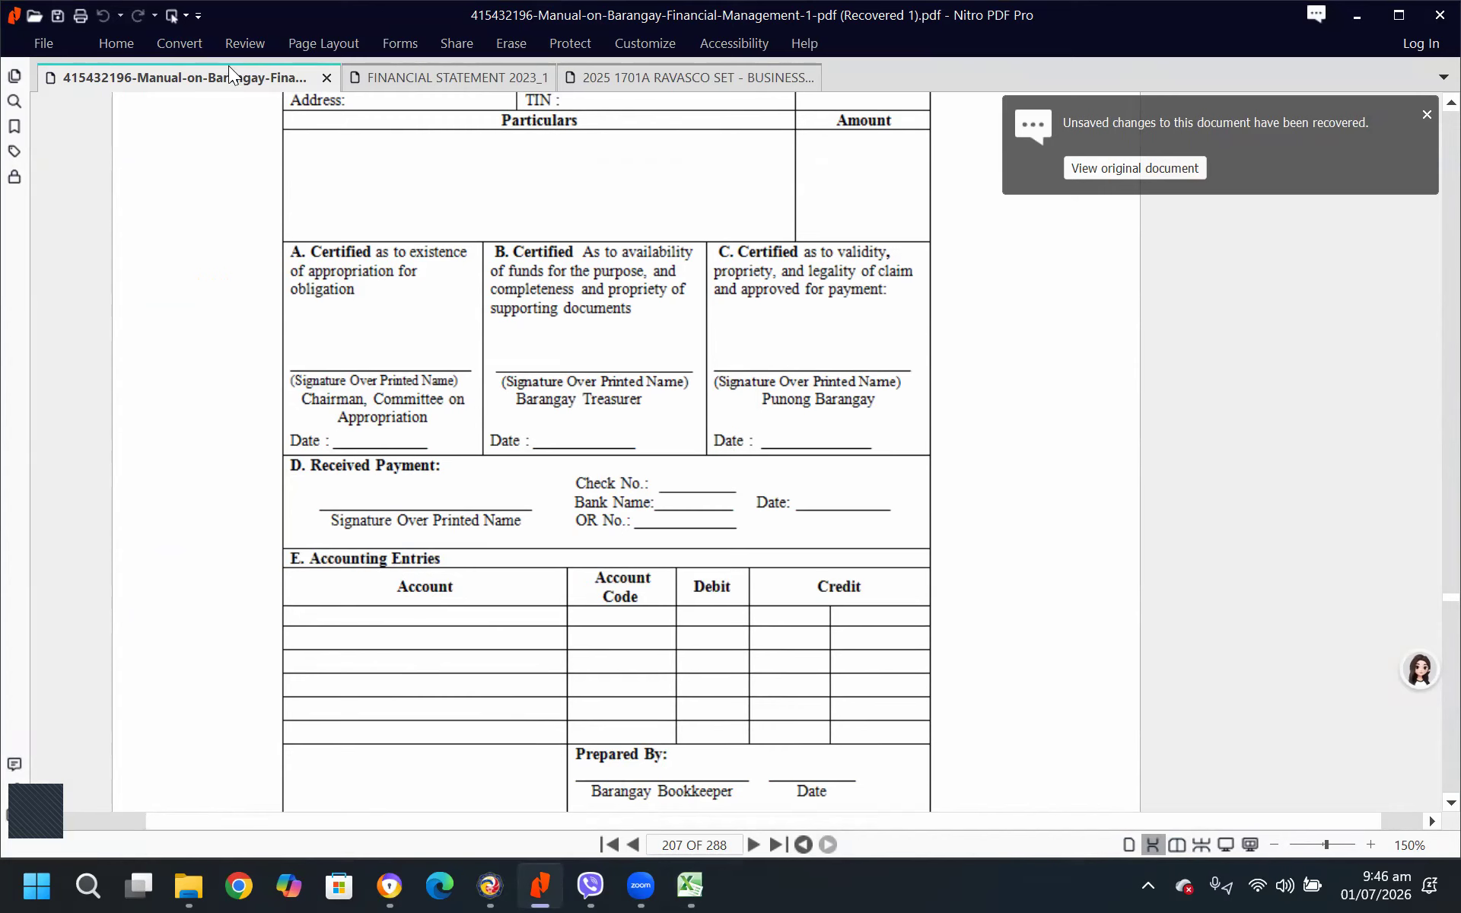
Switch back to Excel and review the A.R. TRADING voucher's tax deductions and accounting entries, plus its BIR Form 2307
{"action": "mouse_move", "coordinate": [698, 885]}
{"action": "mouse_move", "coordinate": [687, 886]}
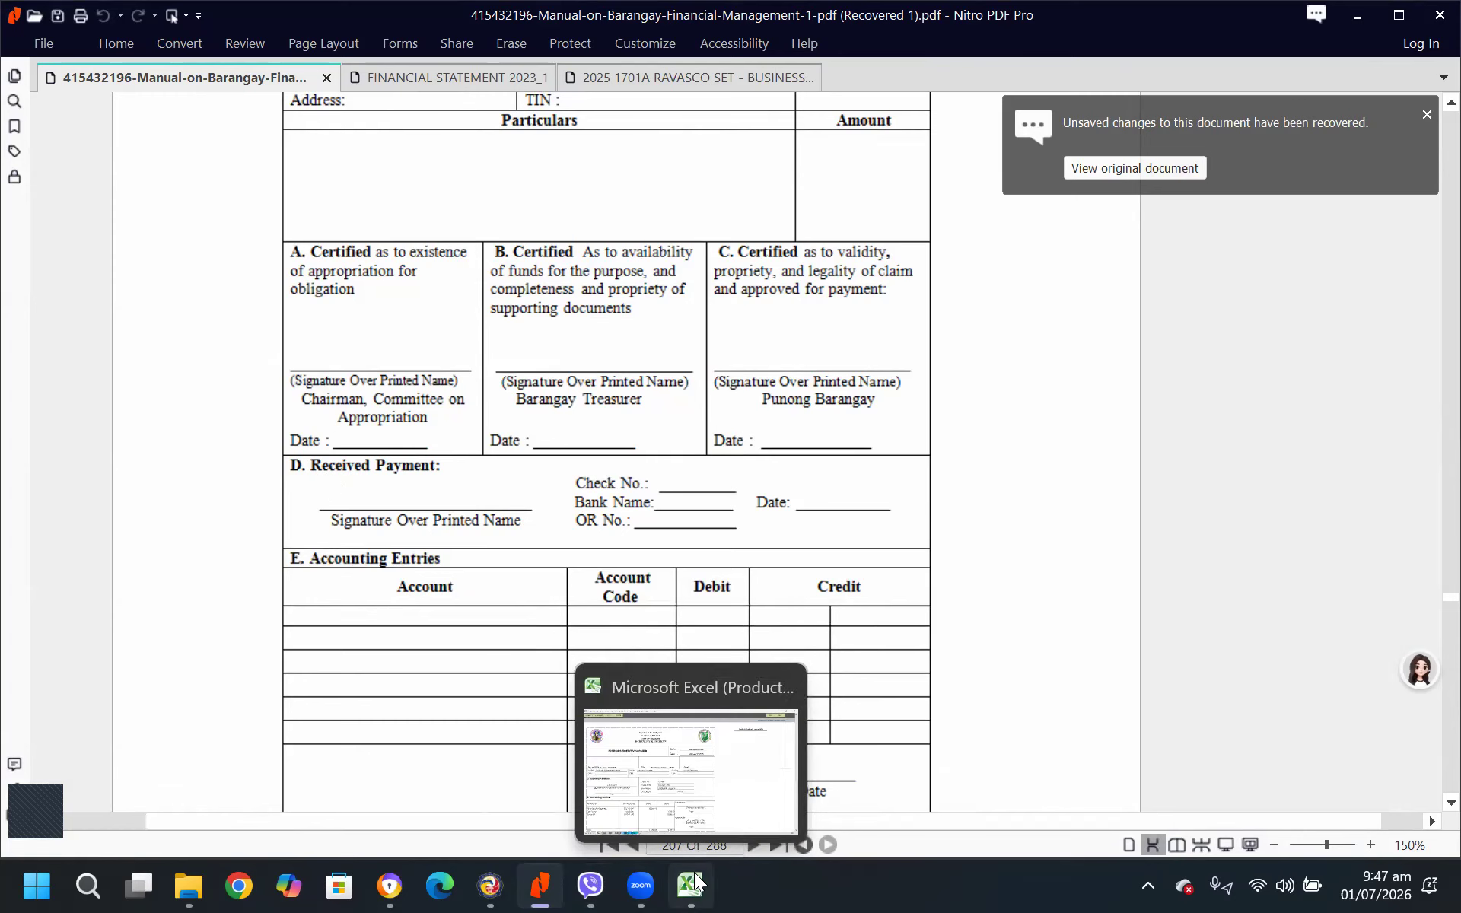
{"action": "left_click", "coordinate": [690, 798]}
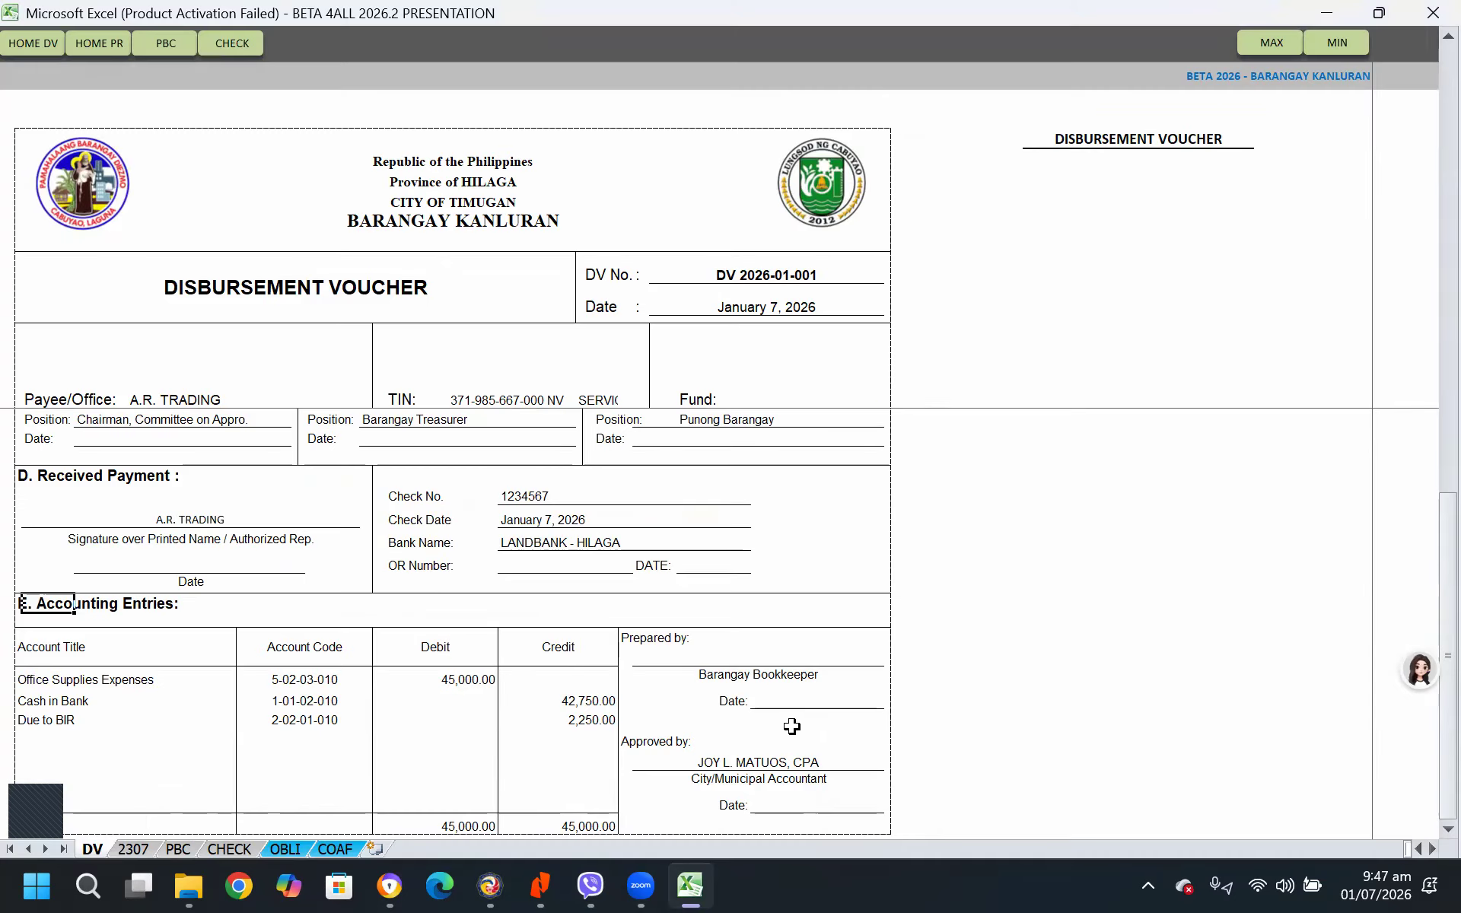
{"action": "scroll", "coordinate": [861, 740], "scroll_direction": "up", "scroll_amount": 5}
{"action": "scroll", "coordinate": [761, 708], "scroll_direction": "up", "scroll_amount": 1}
{"action": "scroll", "coordinate": [649, 675], "scroll_direction": "down", "scroll_amount": 6}
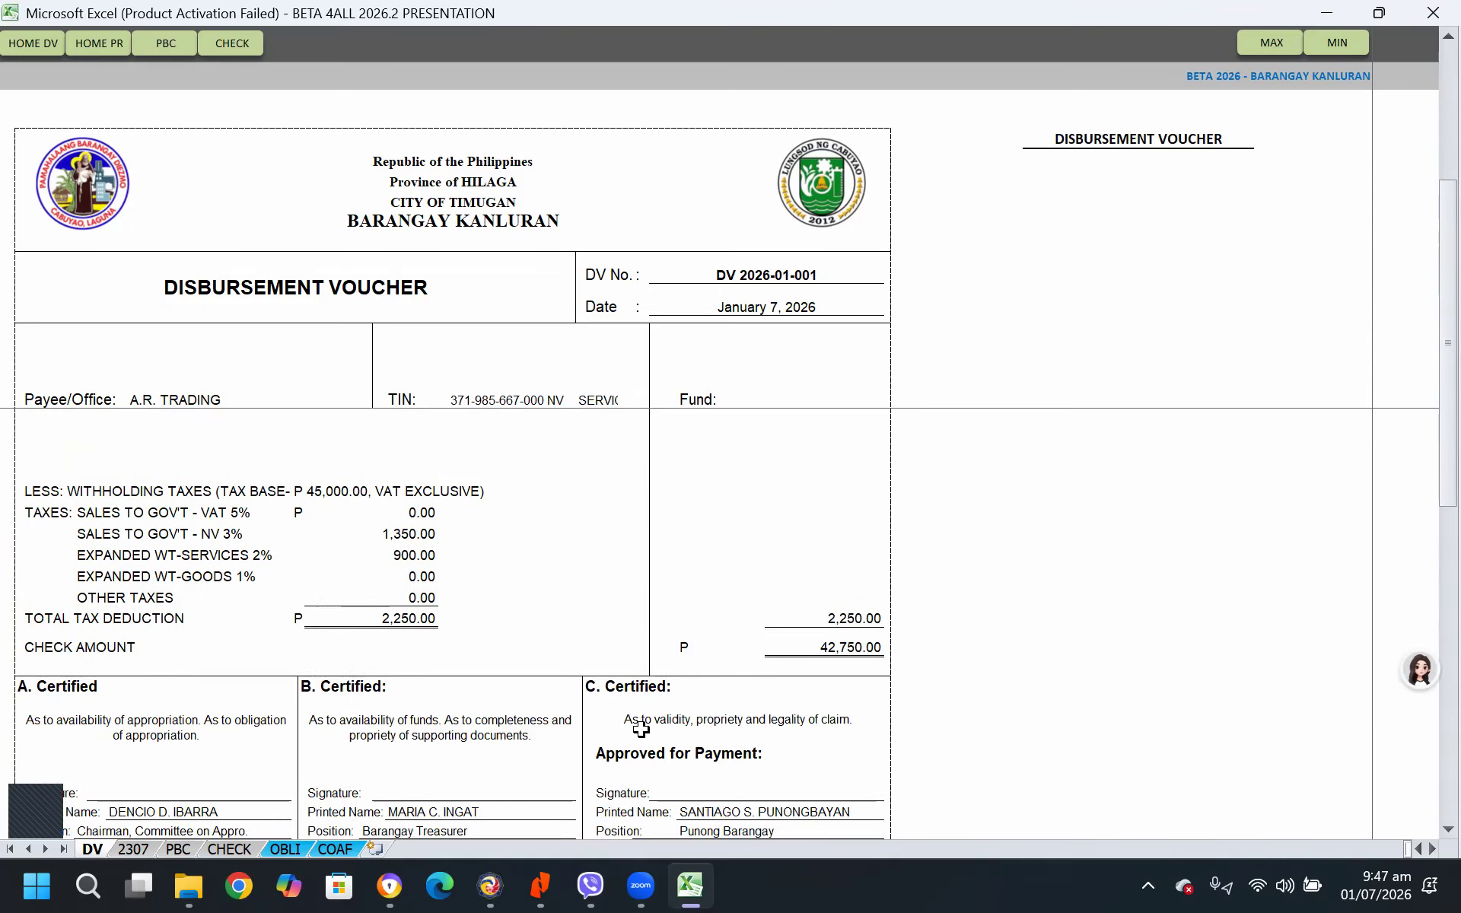
{"action": "scroll", "coordinate": [160, 726], "scroll_direction": "down", "scroll_amount": 4}
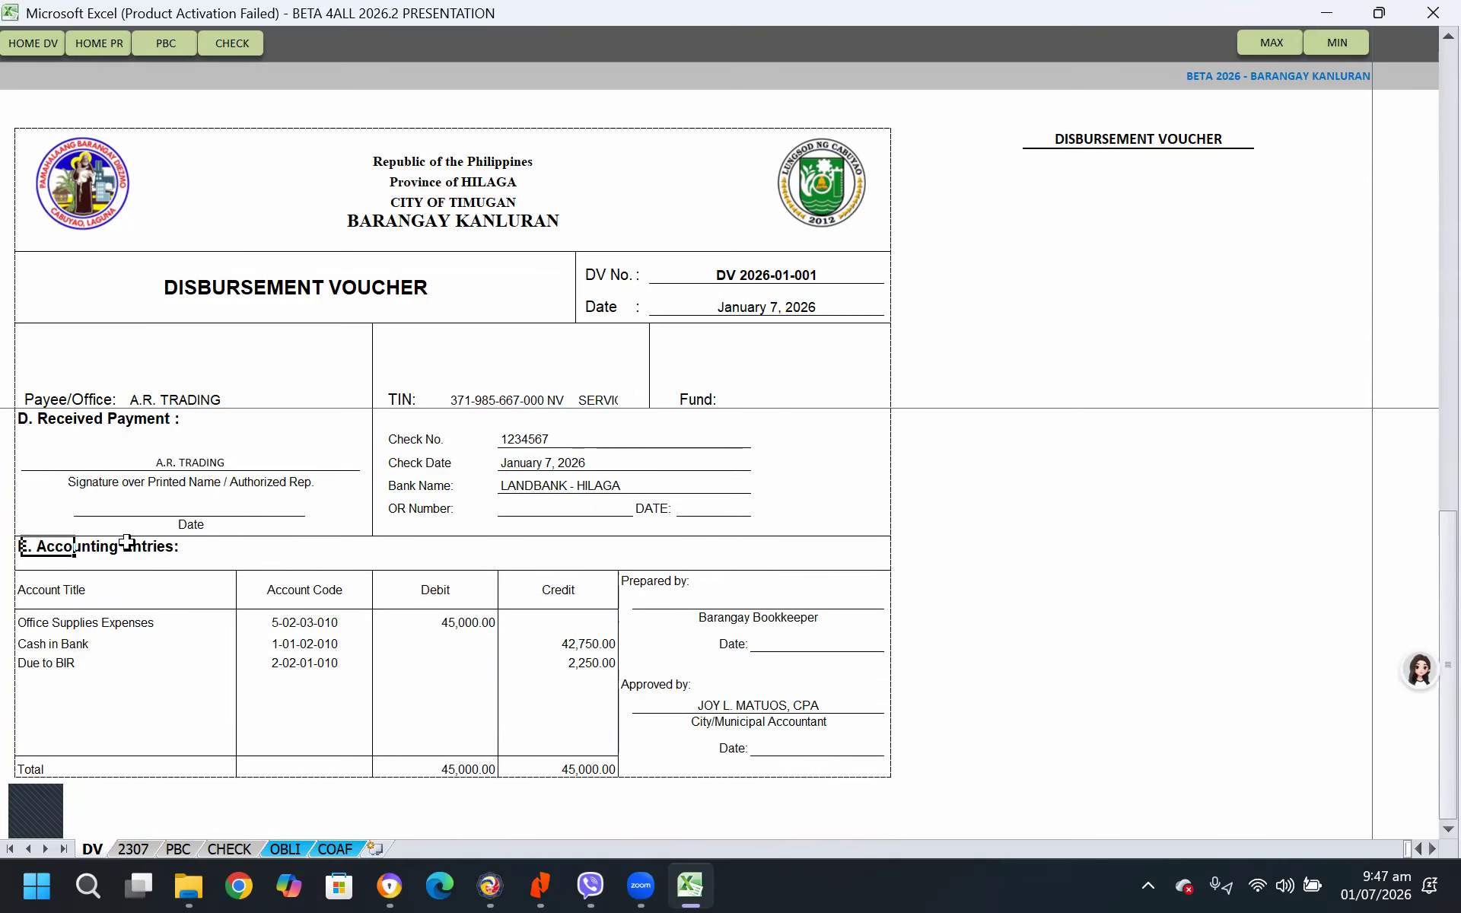
{"action": "left_click", "coordinate": [133, 847]}
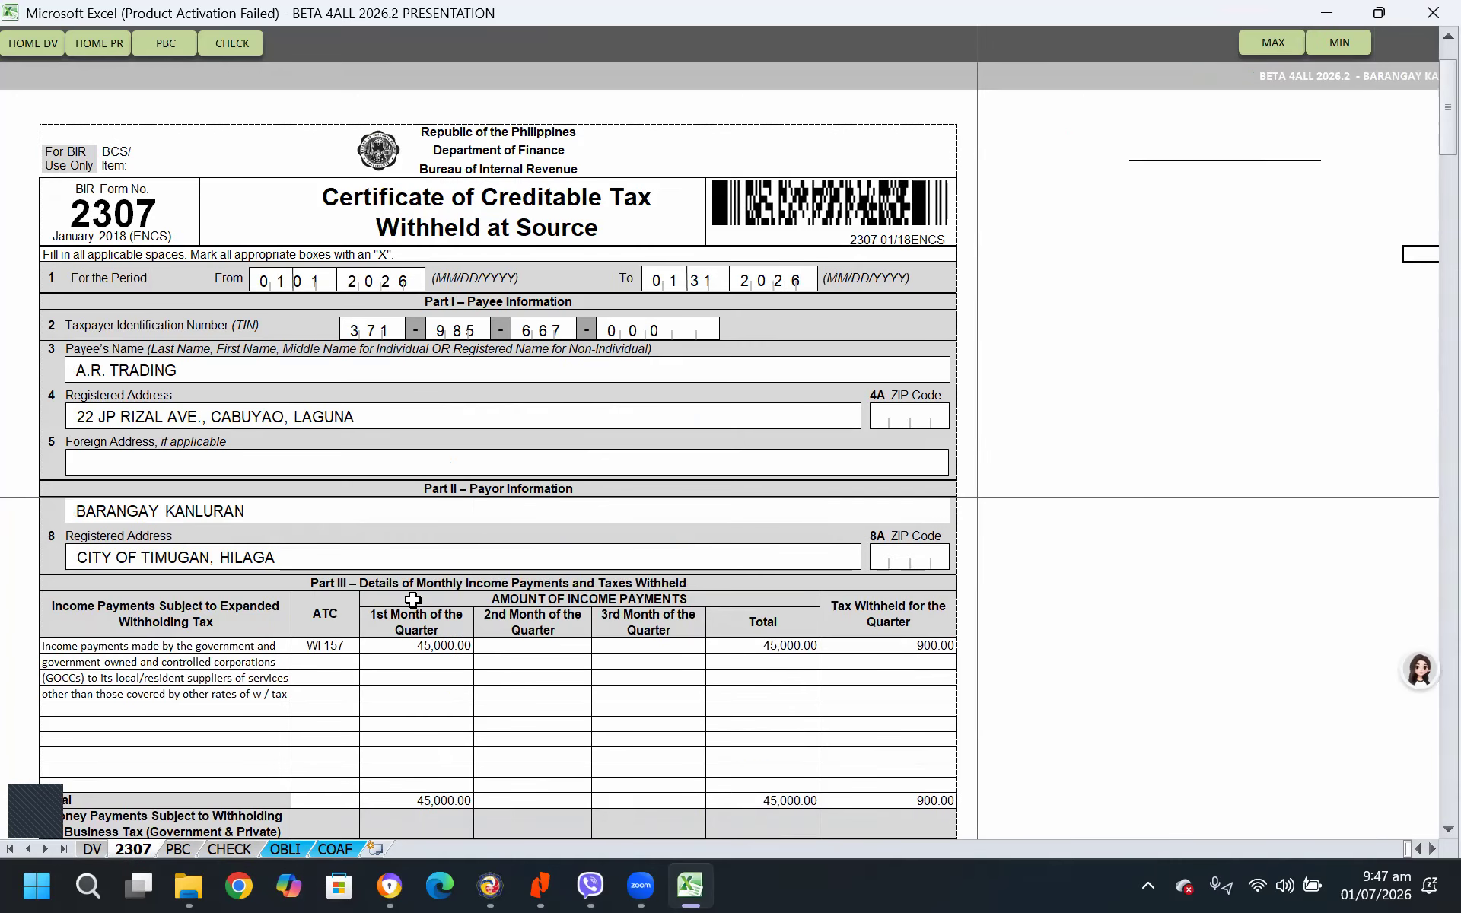
{"action": "scroll", "coordinate": [219, 831], "scroll_direction": "down", "scroll_amount": 5}
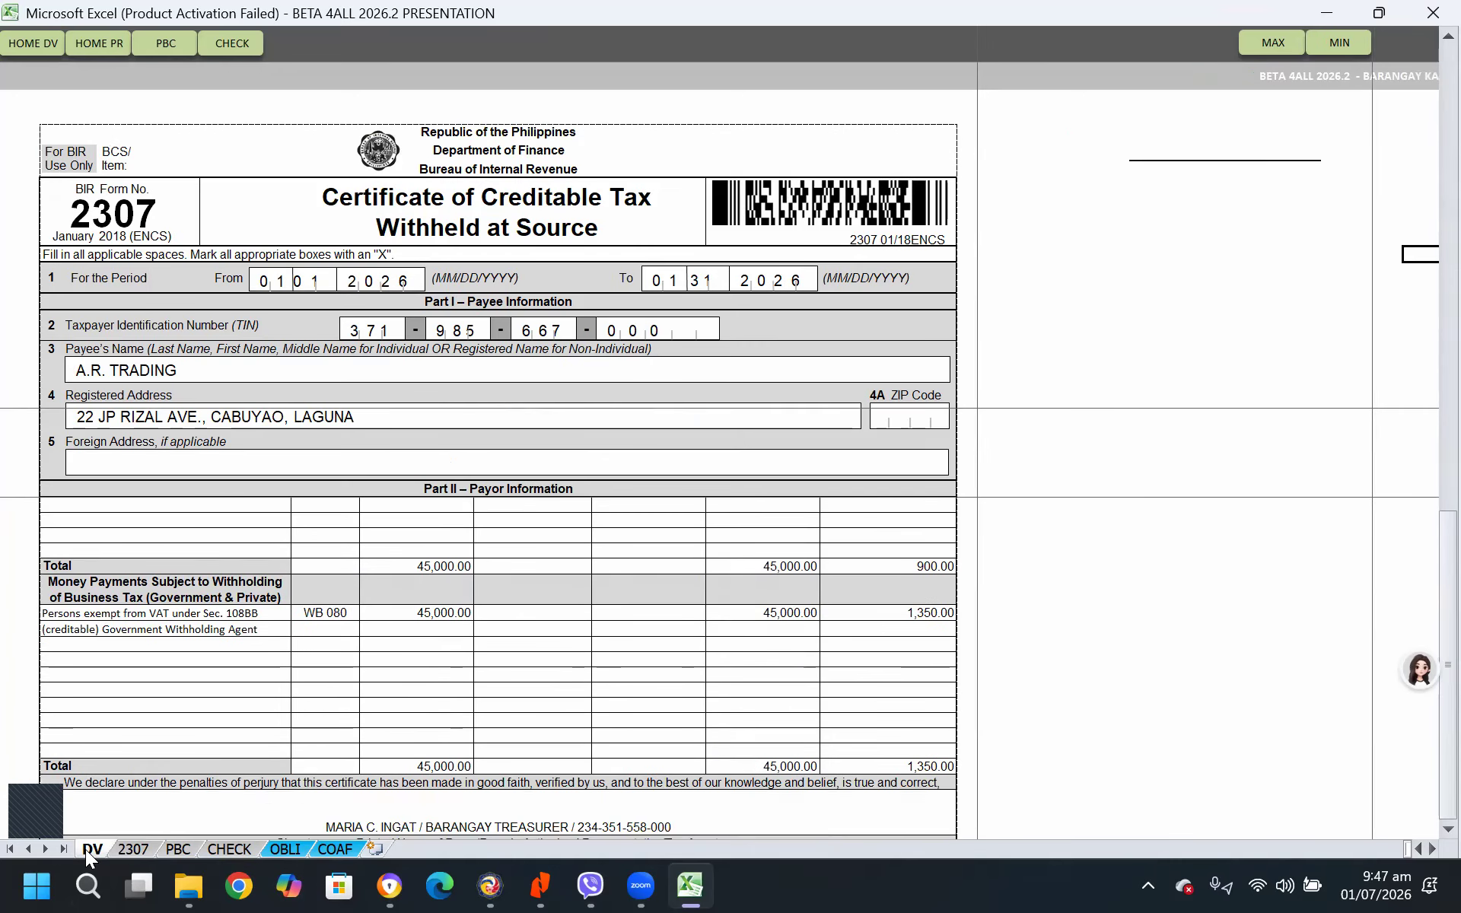
{"action": "left_click", "coordinate": [90, 849]}
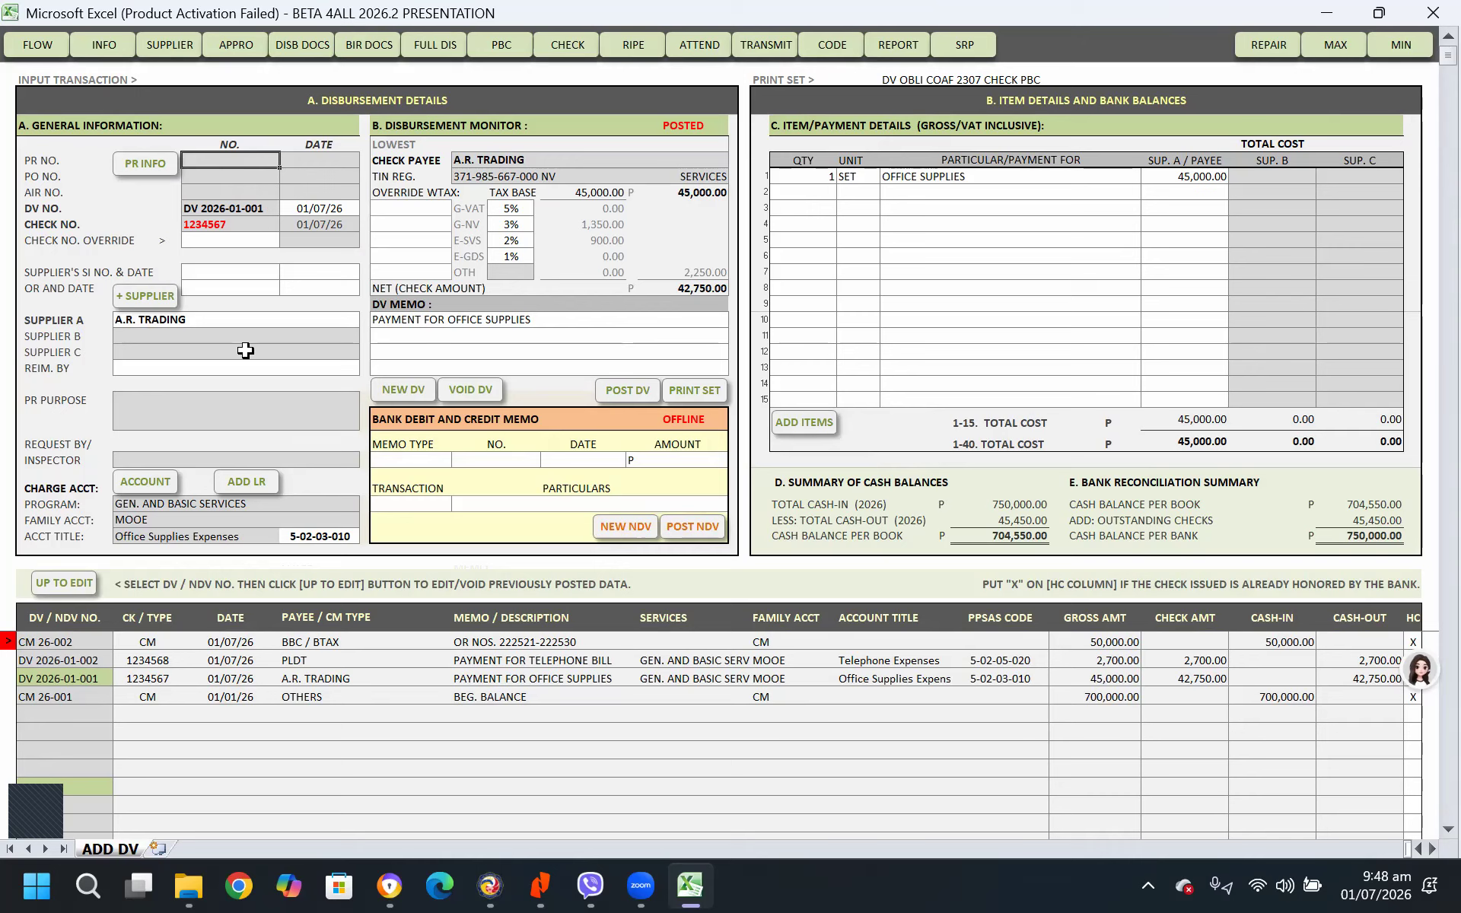
Open the purchase request form for the posted A.R. TRADING voucher, agreeing to add PR information to it
{"action": "left_click", "coordinate": [188, 315]}
{"action": "left_click", "coordinate": [397, 321]}
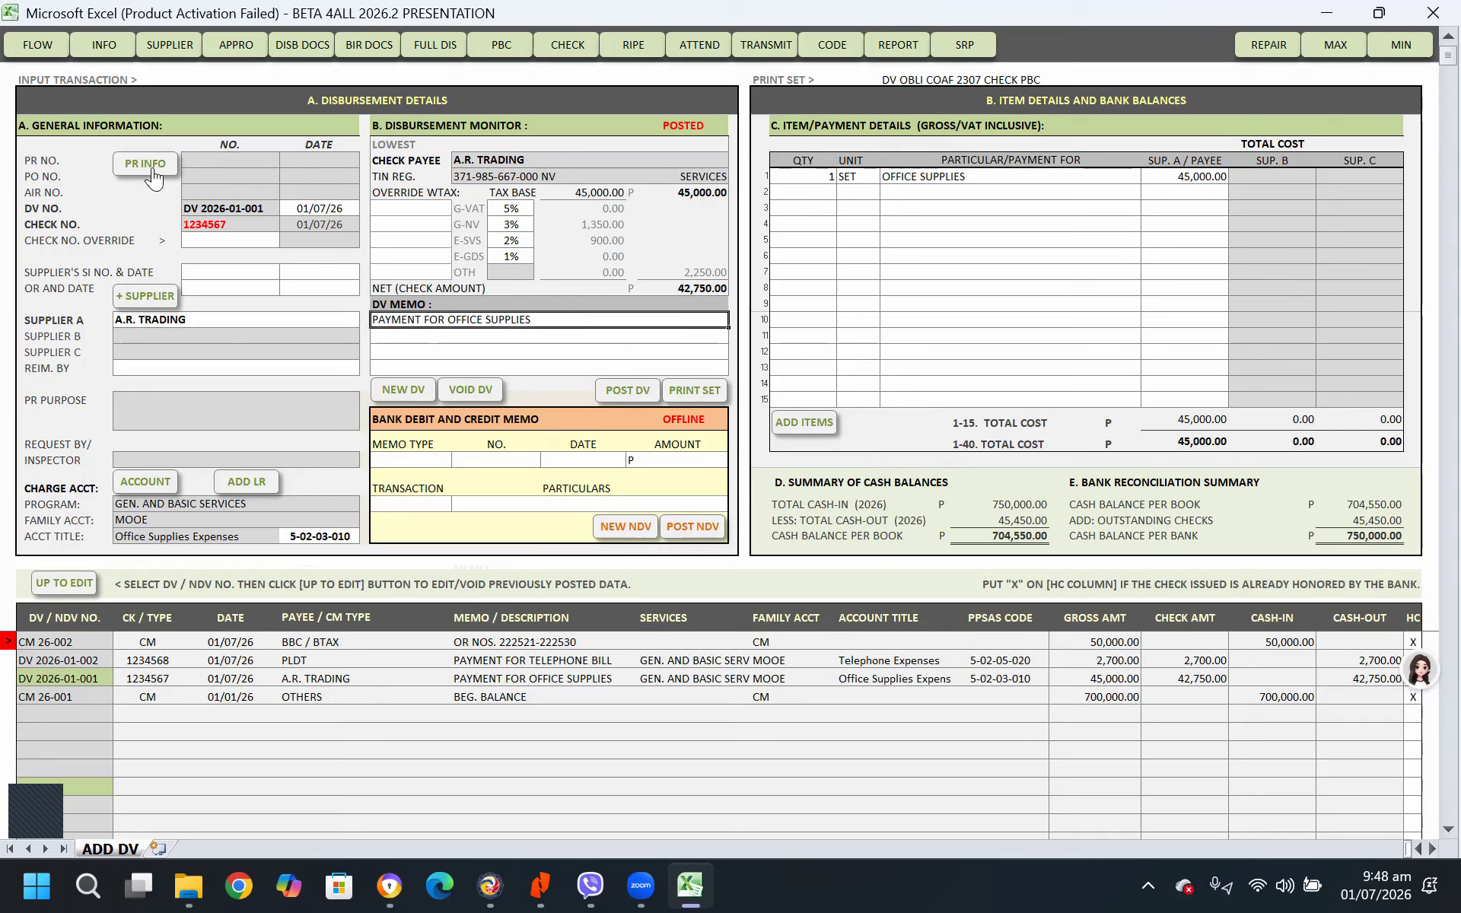
{"action": "left_click", "coordinate": [145, 163]}
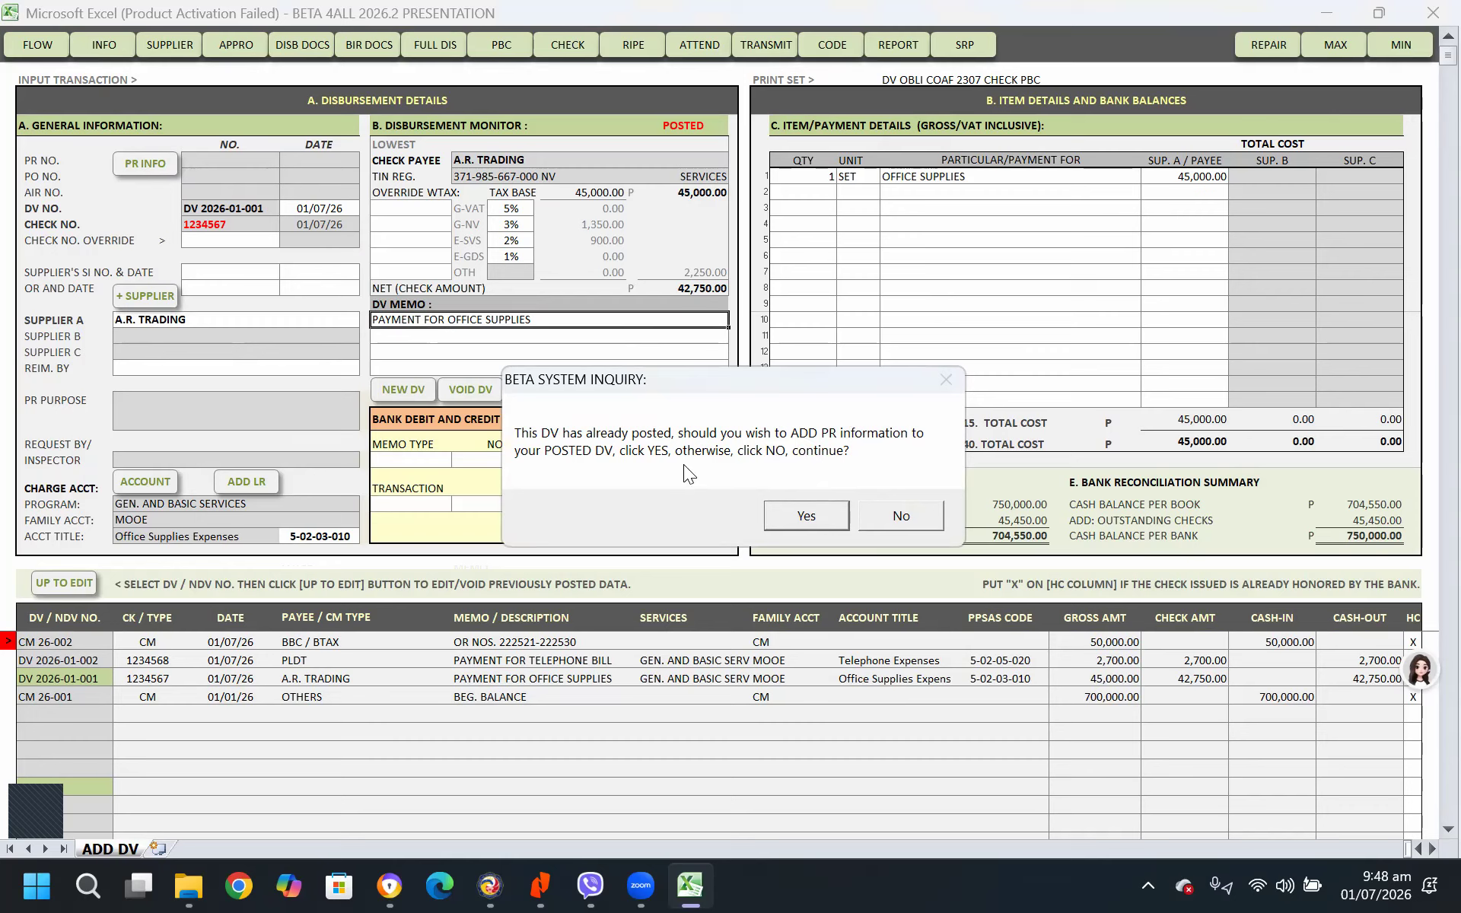
{"action": "left_click", "coordinate": [821, 518]}
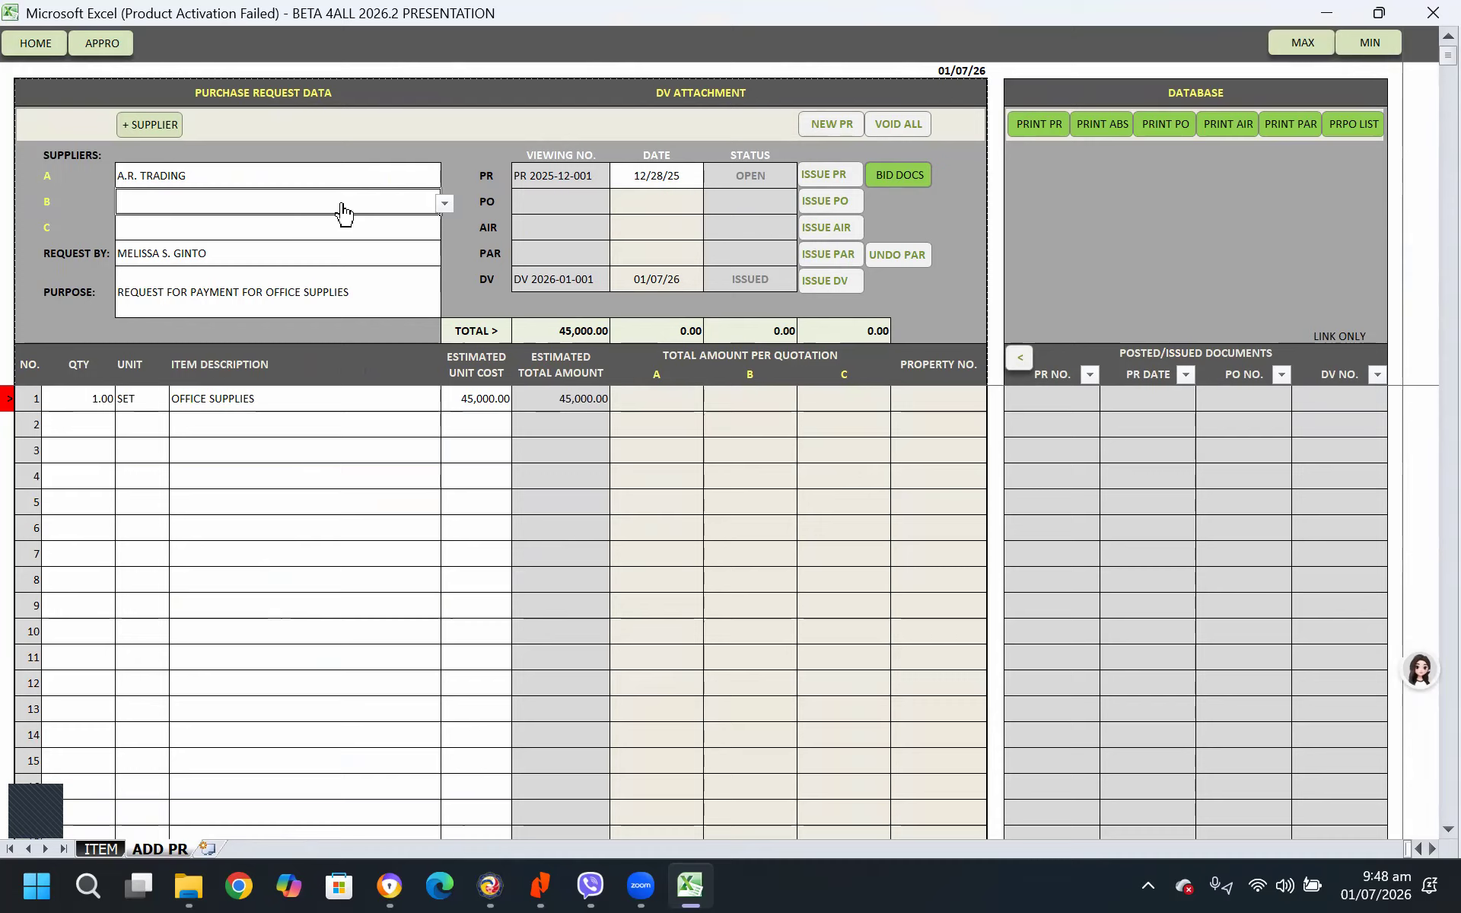
Set Supplier B to AAGR GENERAL MERCHANDISE and Supplier C to DIA-CONS MERCHANDISING on the purchase request
{"action": "left_click", "coordinate": [444, 204]}
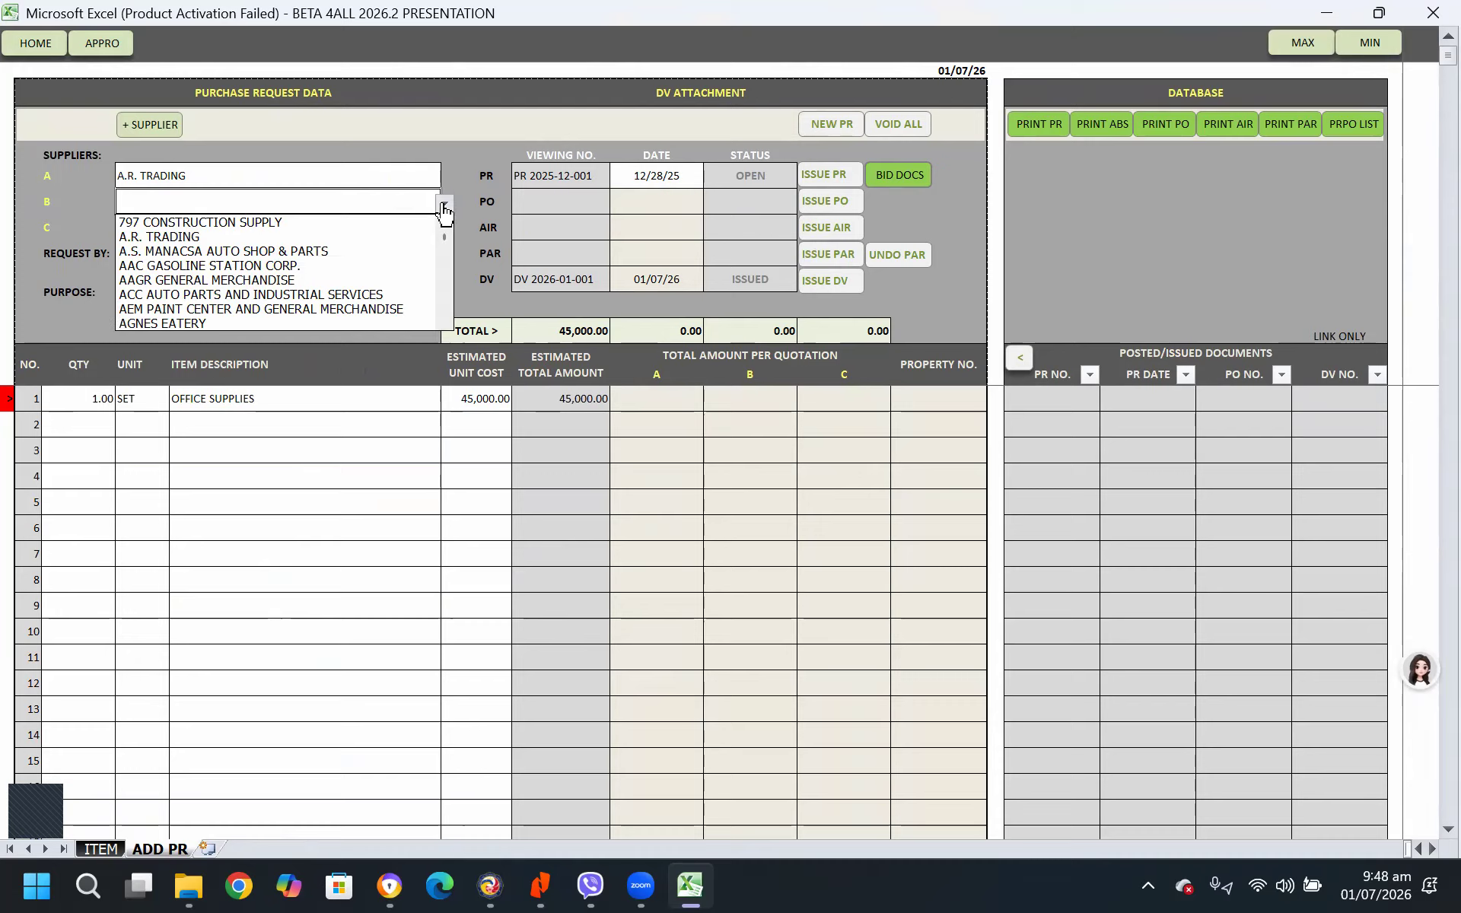
{"action": "left_click", "coordinate": [257, 280]}
{"action": "left_click", "coordinate": [334, 228]}
{"action": "left_click", "coordinate": [445, 230]}
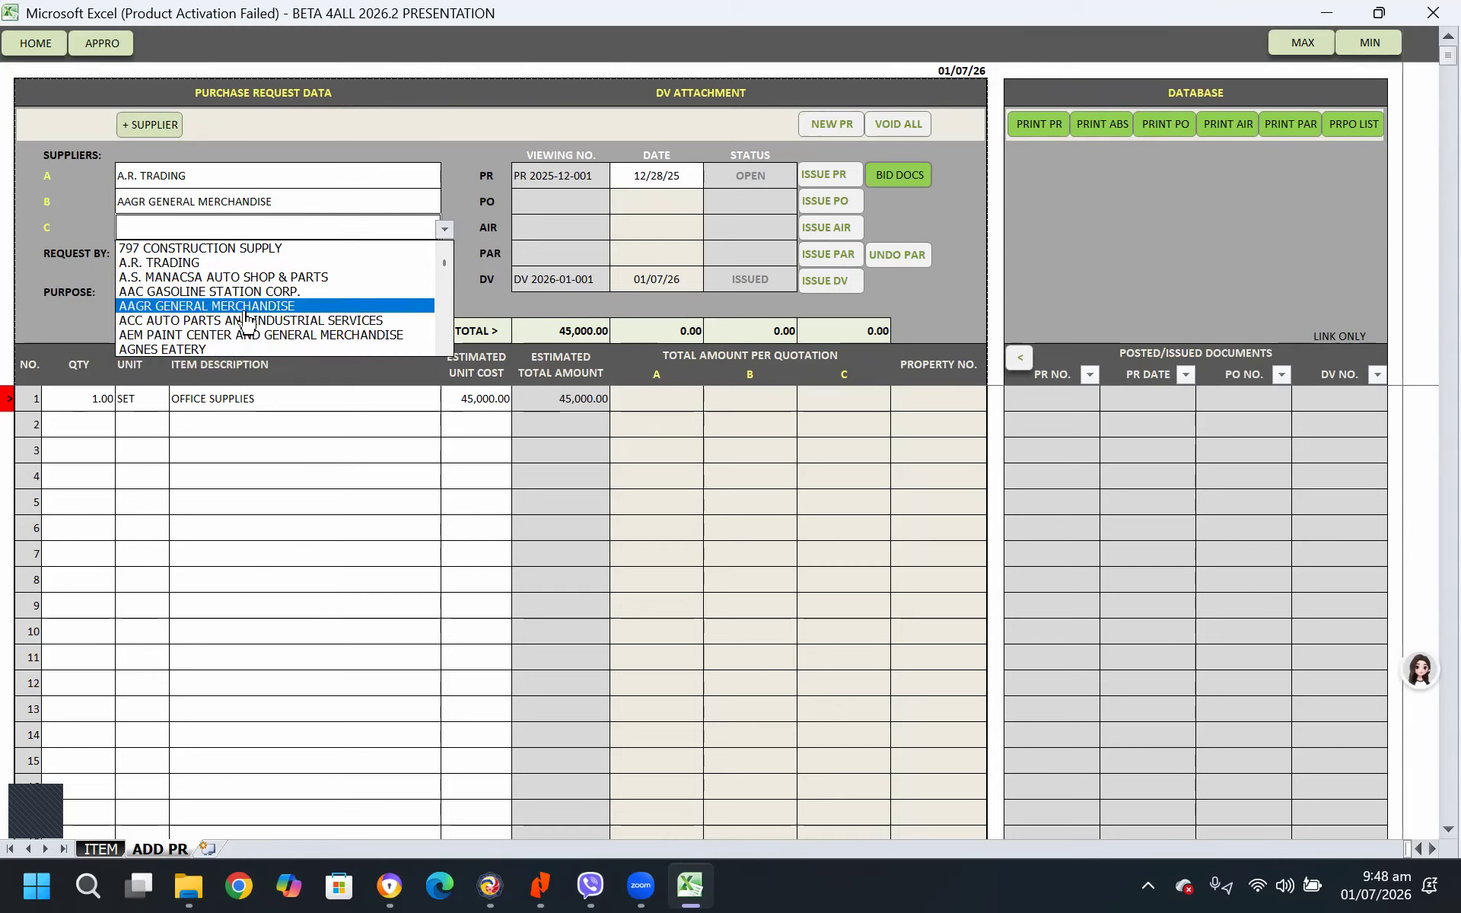
{"action": "left_click_drag", "start_coordinate": [444, 266], "coordinate": [446, 292]}
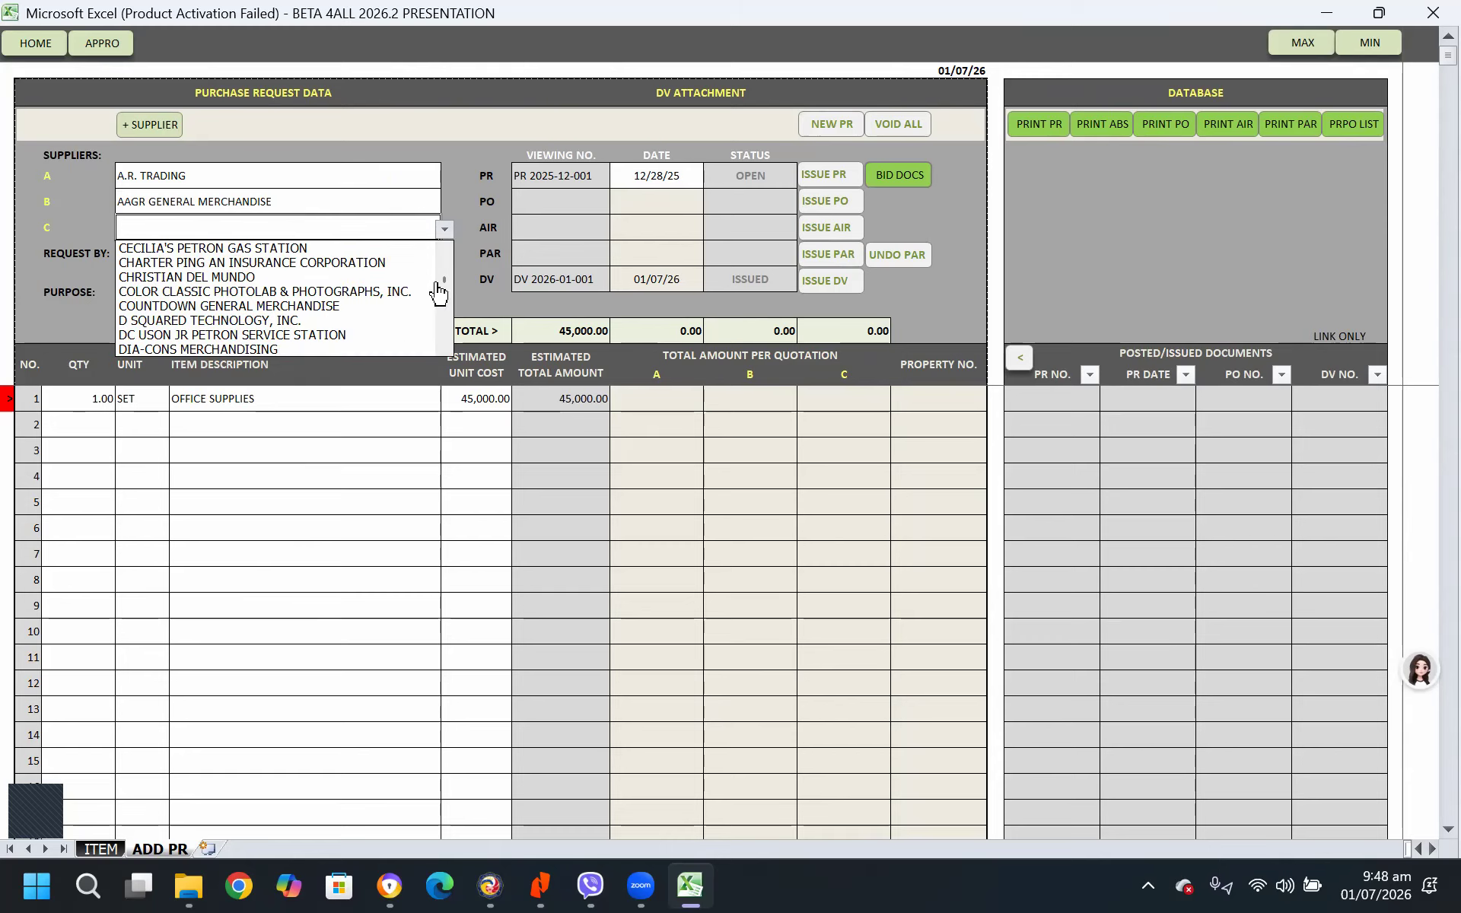
{"action": "left_click", "coordinate": [238, 350]}
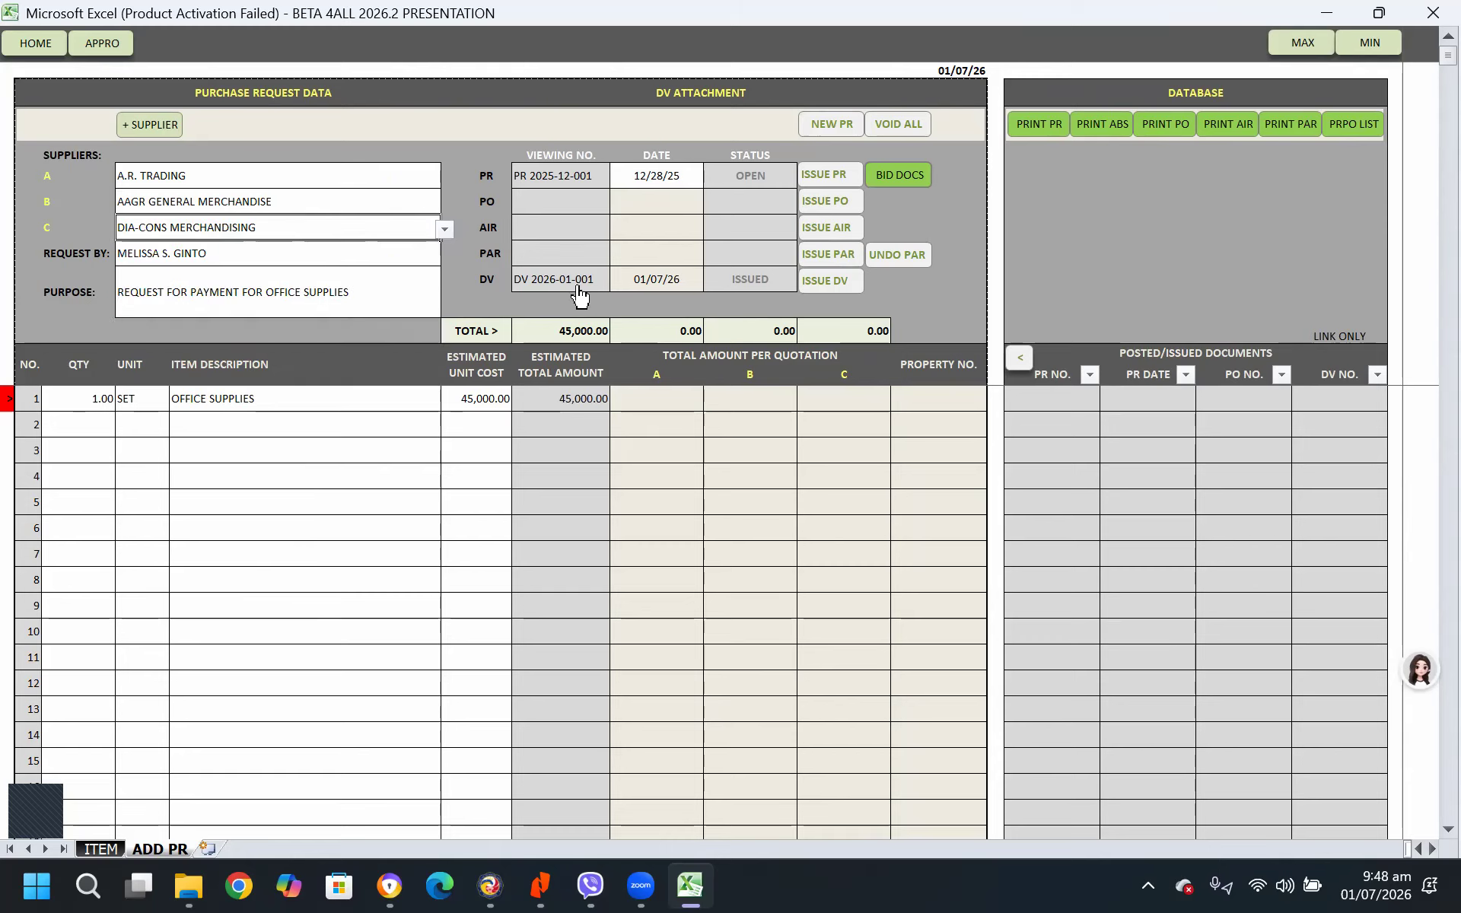
Shorten the purchase request's purpose to REQUEST FOR OFFICE SUPPLIES
{"action": "left_click", "coordinate": [222, 260]}
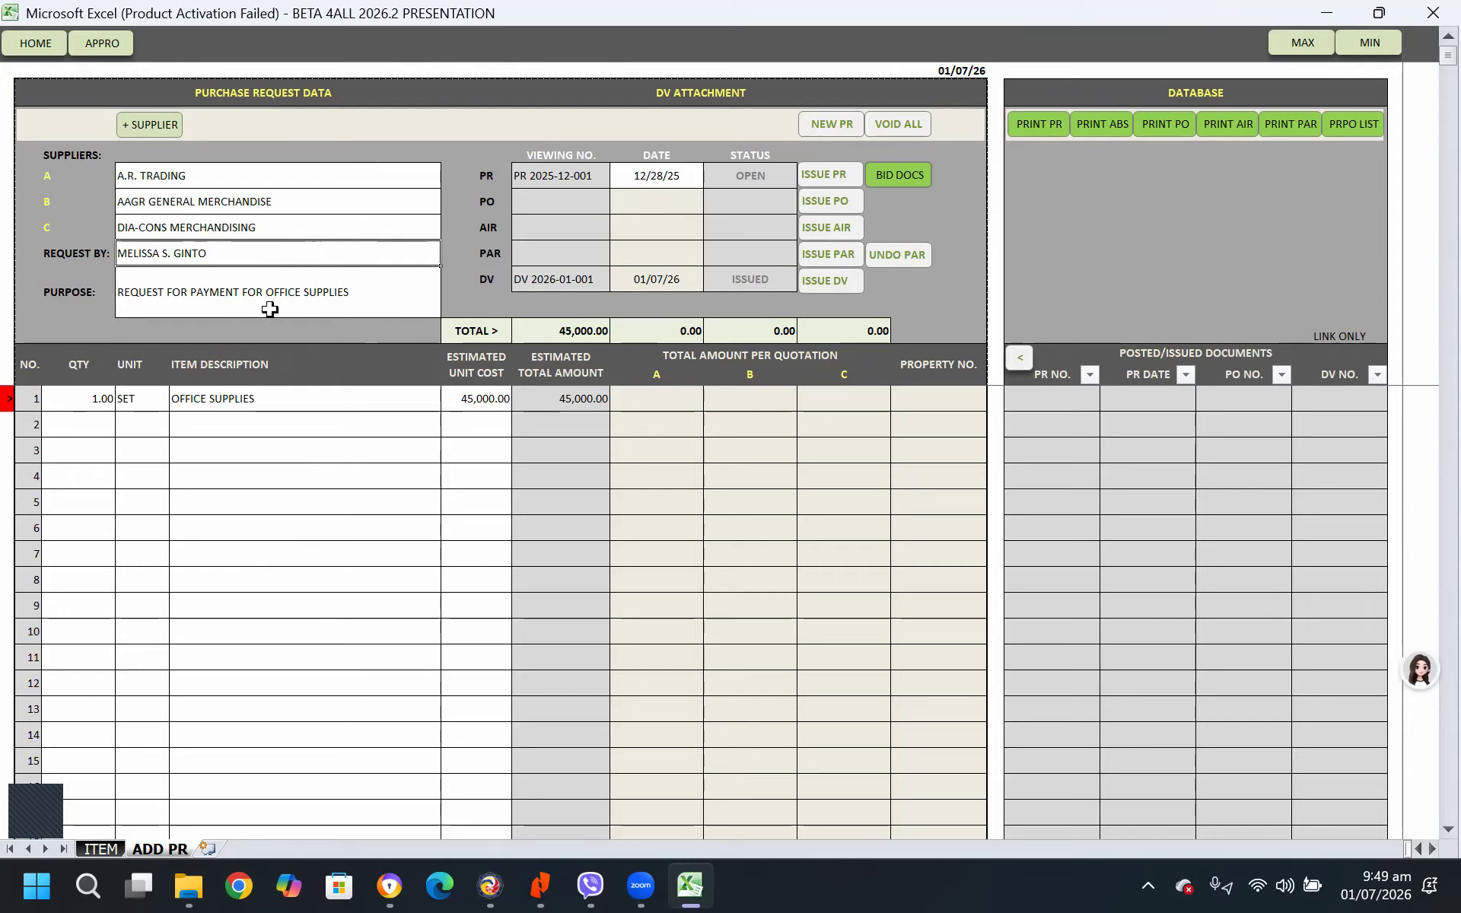
{"action": "left_click", "coordinate": [218, 305]}
{"action": "key", "text": "F2"}
{"action": "left_click", "coordinate": [235, 291]}
{"action": "key", "text": "BackSpace"}
{"action": "key", "text": "BackSpace"}
{"action": "key", "text": "BackSpace"}
{"action": "key", "text": "BackSpace"}
{"action": "key", "text": "BackSpace"}
{"action": "key", "text": "BackSpace"}
{"action": "key", "text": "BackSpace"}
{"action": "key", "text": "BackSpace"}
{"action": "key", "text": "BackSpace"}
{"action": "key", "text": "BackSpace"}
{"action": "key", "text": "BackSpace"}
{"action": "key", "text": "BackSpace"}
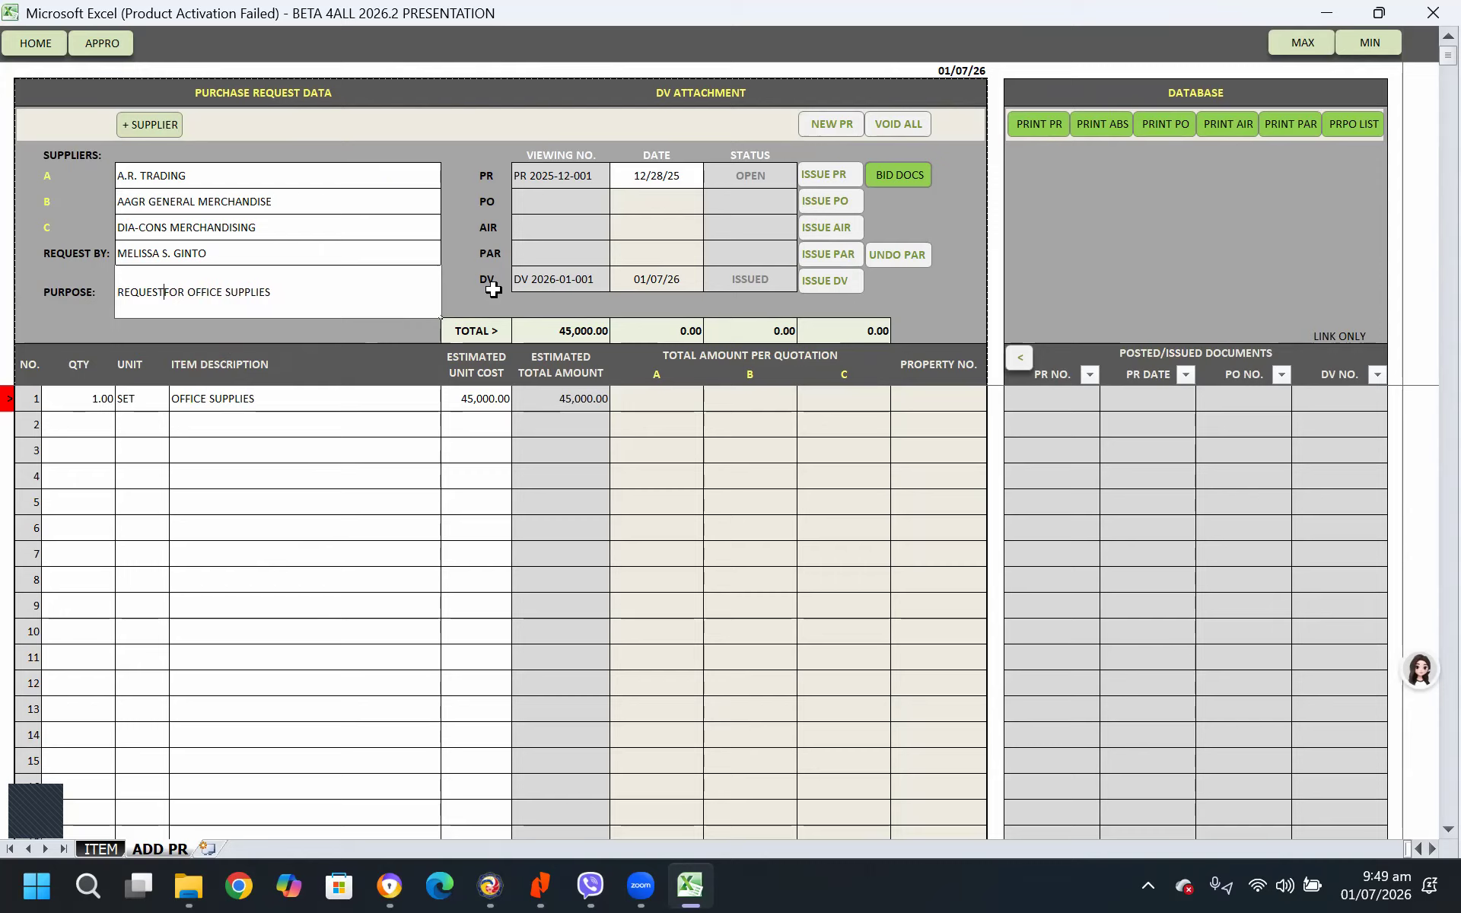
{"action": "key", "text": "Return"}
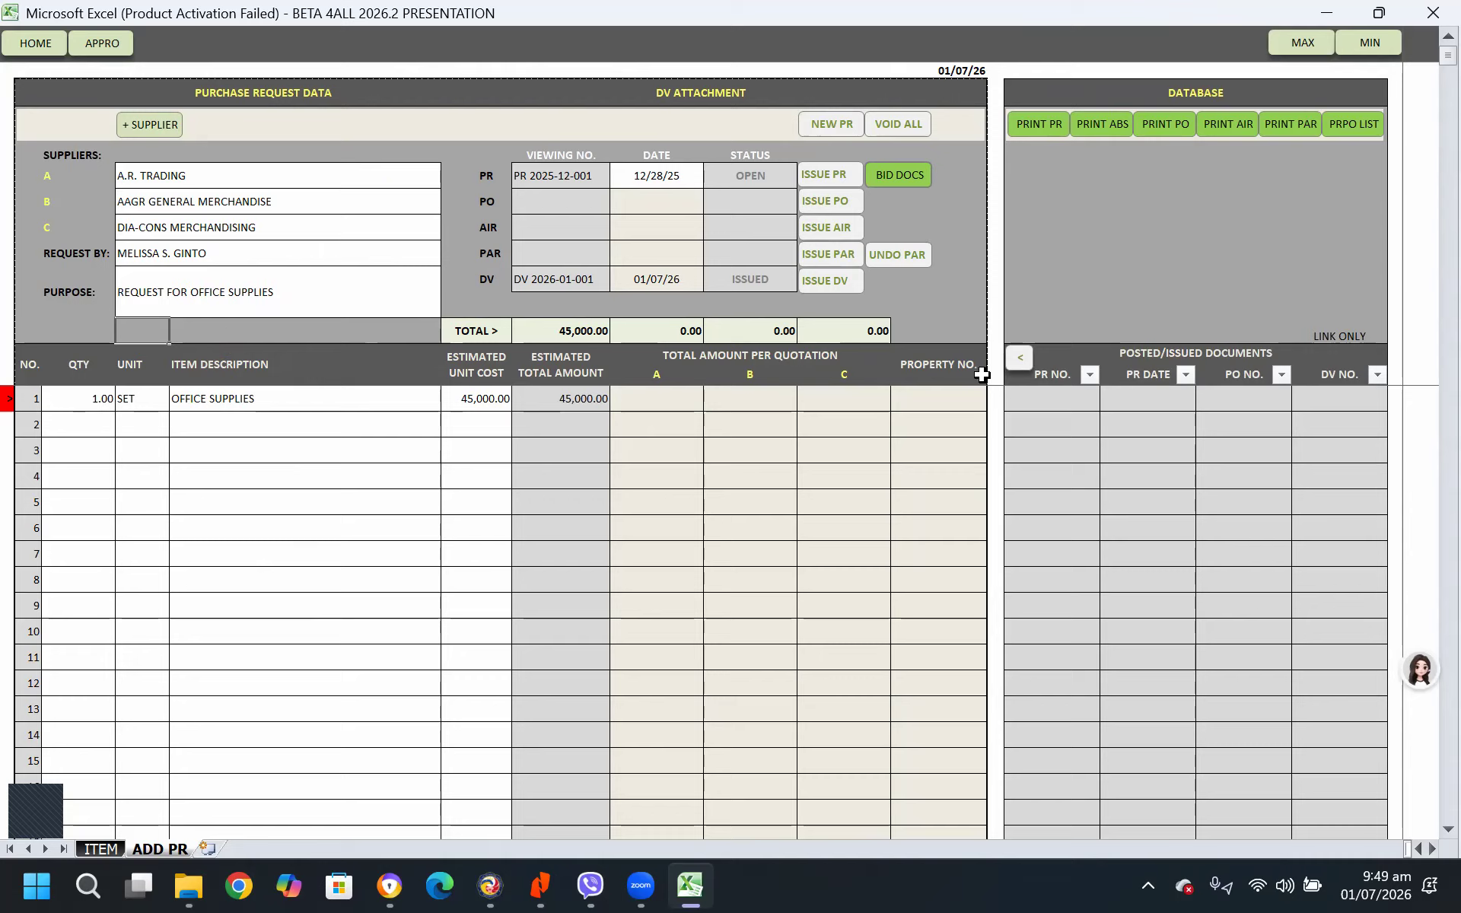
Set the purchase request date to 01/01/2025
{"action": "left_click", "coordinate": [658, 180]}
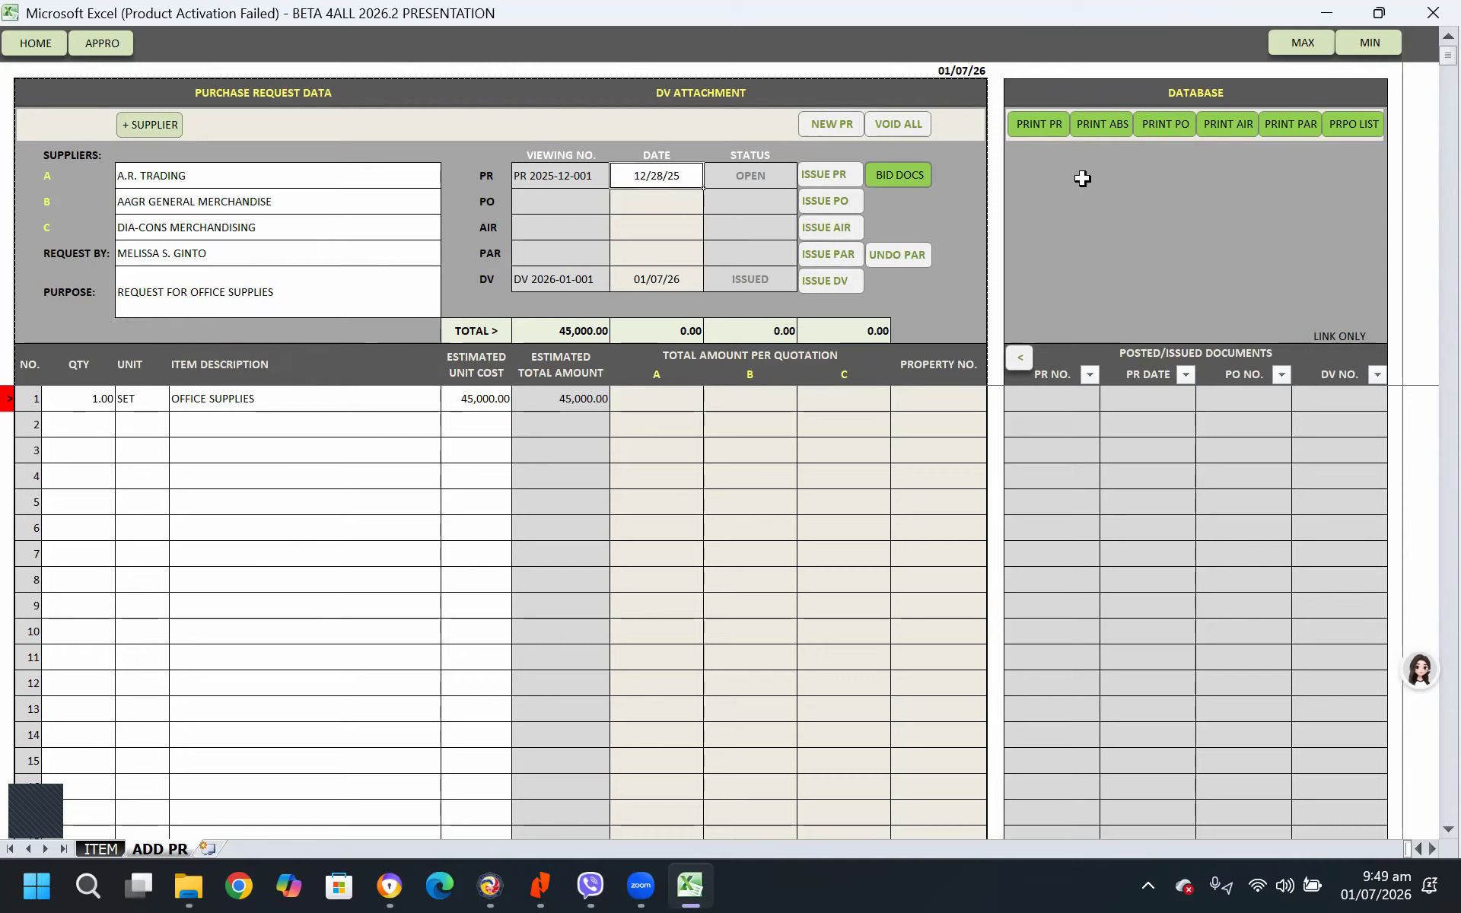
{"action": "type", "text": "01/01/2025"}
{"action": "key", "text": "Return"}
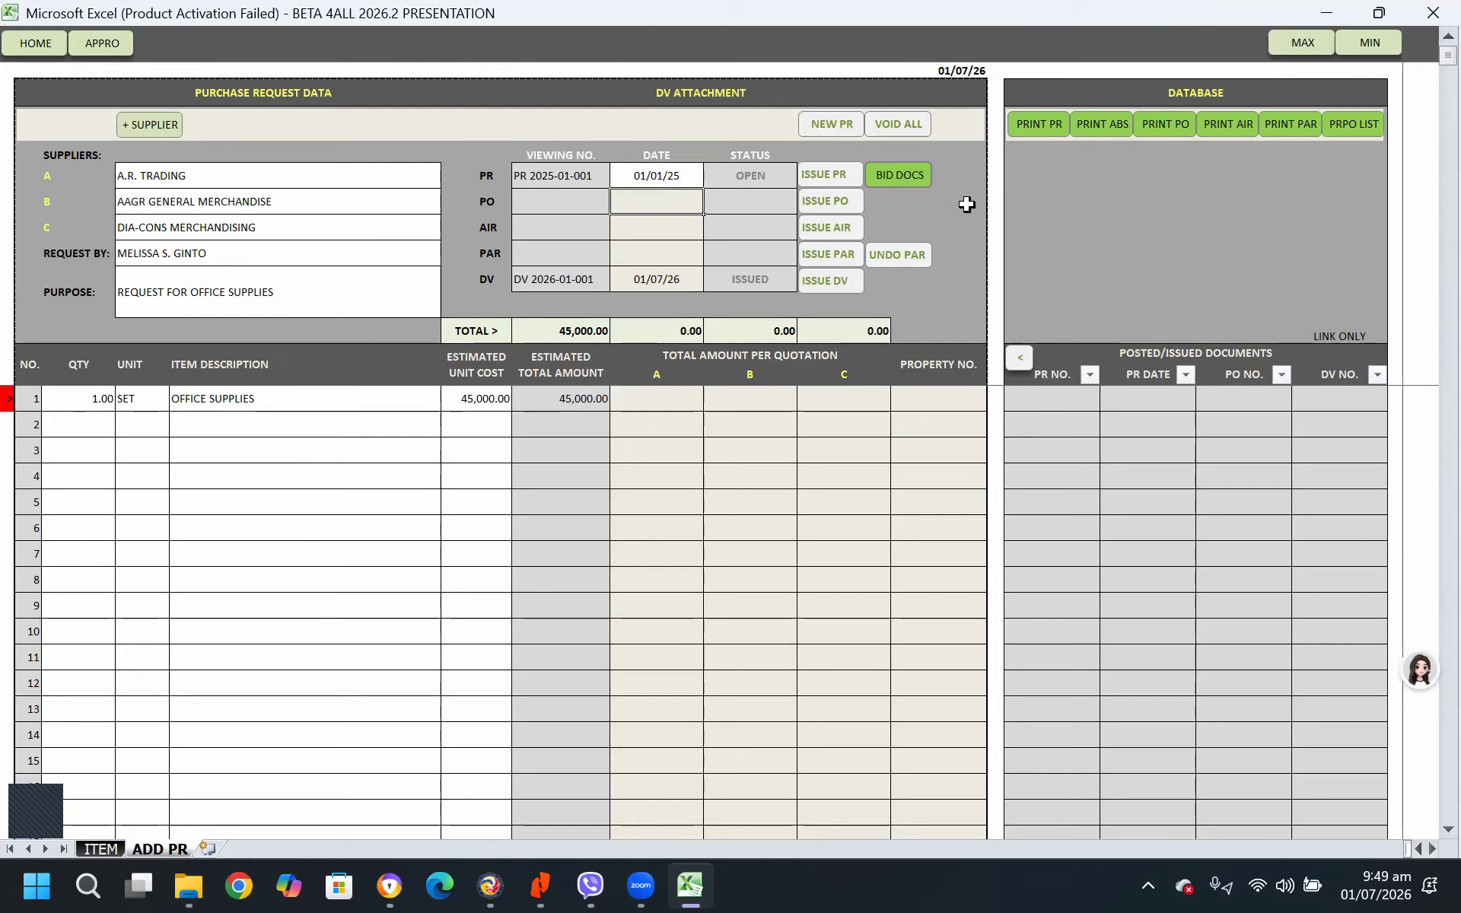
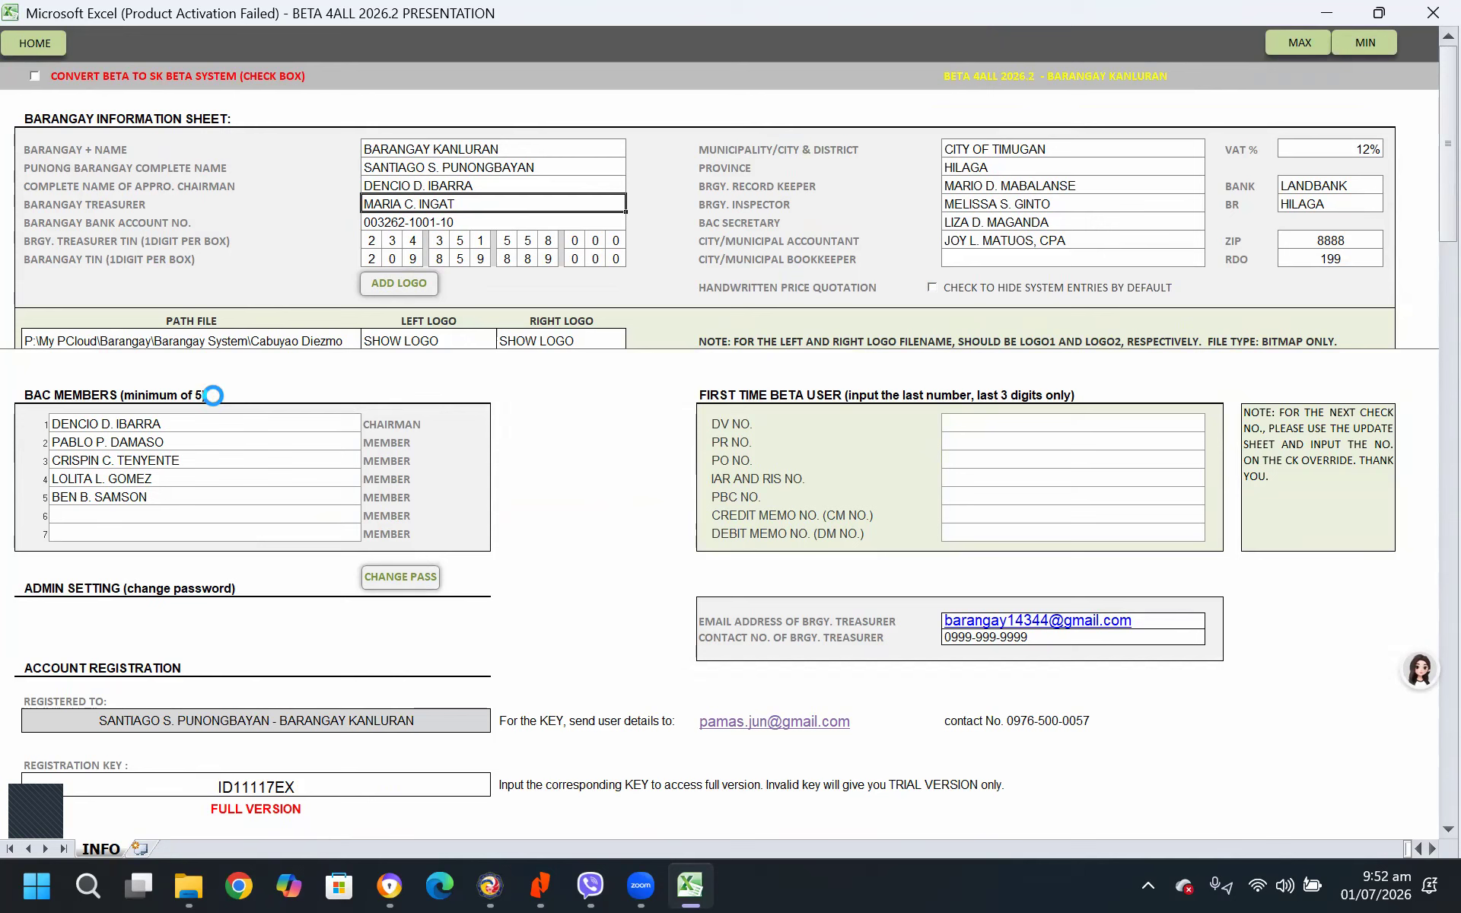
Return to the disbursement voucher entry form
{"action": "left_click", "coordinate": [45, 49]}
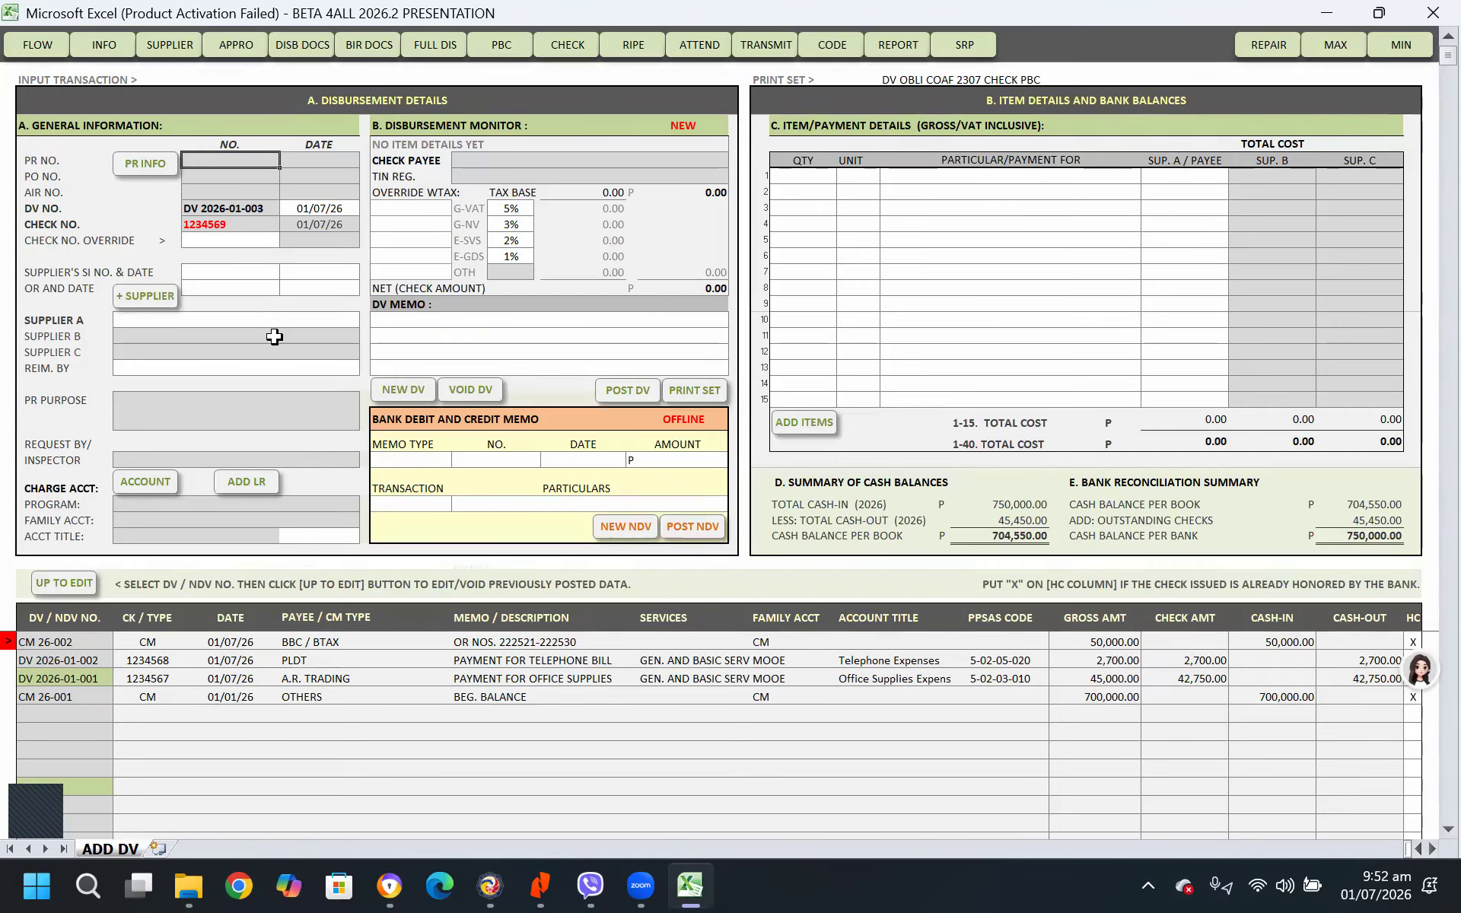
{"action": "left_click", "coordinate": [295, 321]}
{"action": "type", "text": "MARIA C"}
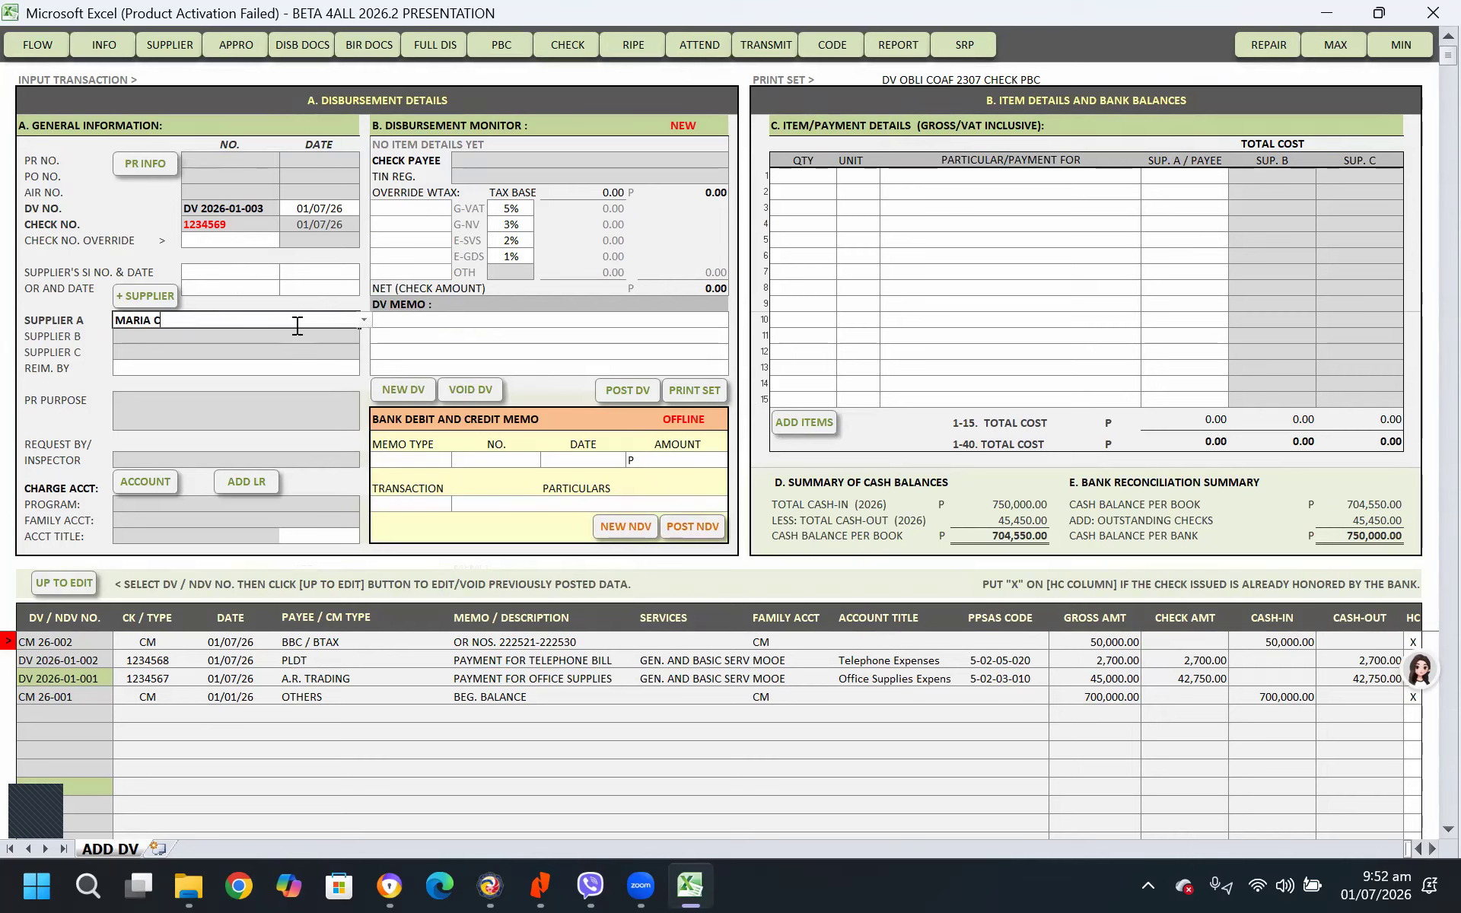
{"action": "left_click", "coordinate": [1166, 49]}
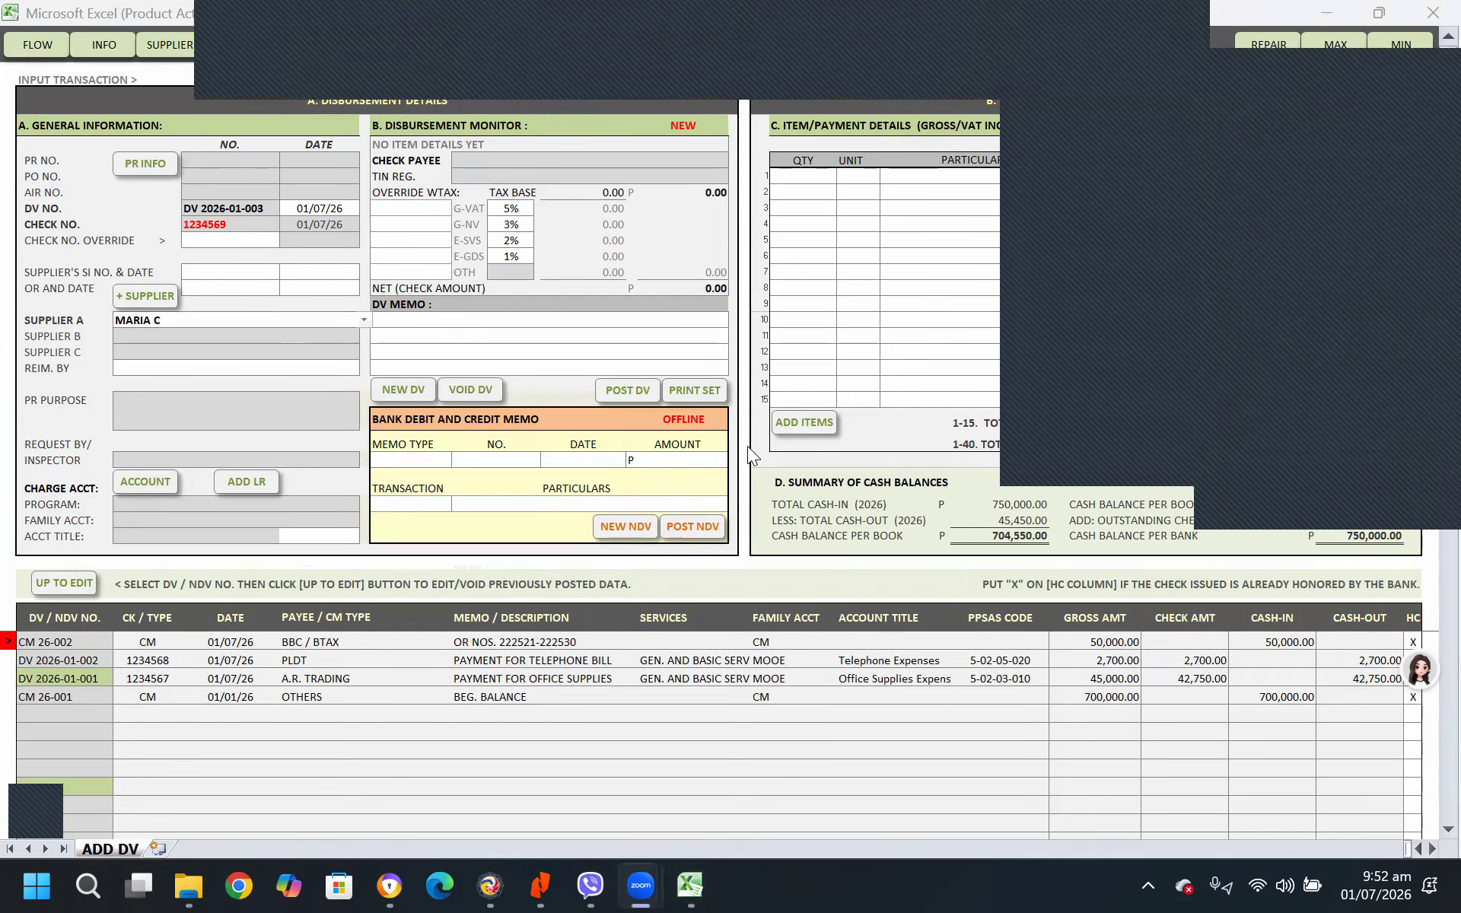
{"action": "left_click", "coordinate": [236, 320]}
{"action": "key", "text": "Delete"}
{"action": "left_click", "coordinate": [245, 240]}
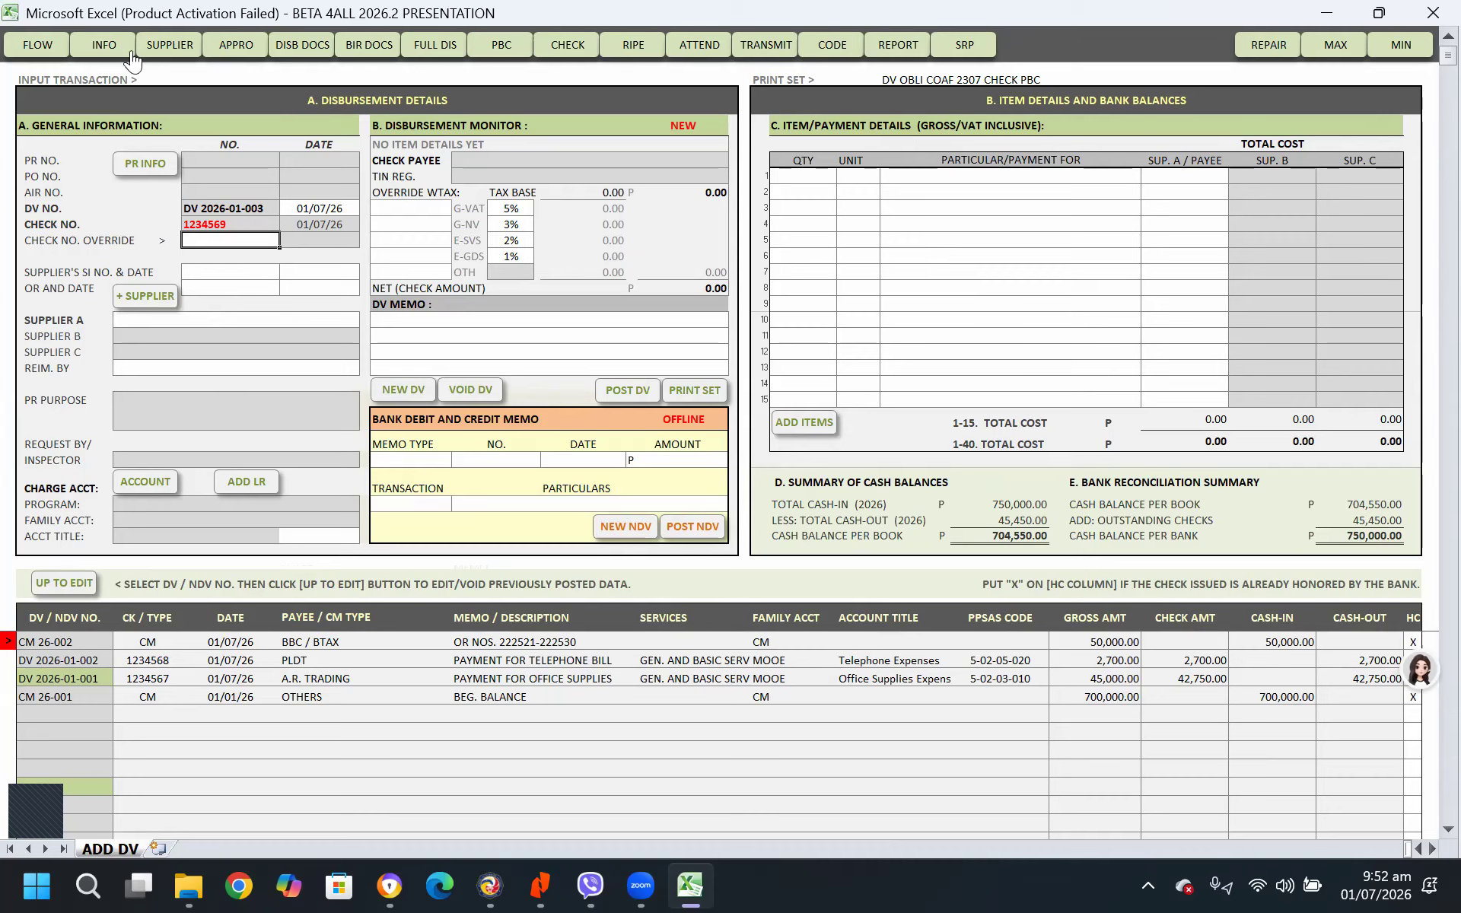
Start a new supplier record with the barangay treasurer's name, barangay and province address lines
{"action": "left_click", "coordinate": [168, 45]}
{"action": "left_click", "coordinate": [576, 161]}
{"action": "key", "text": "Return"}
{"action": "type", "text": "KANLURAN"}
{"action": "key", "text": "Return"}
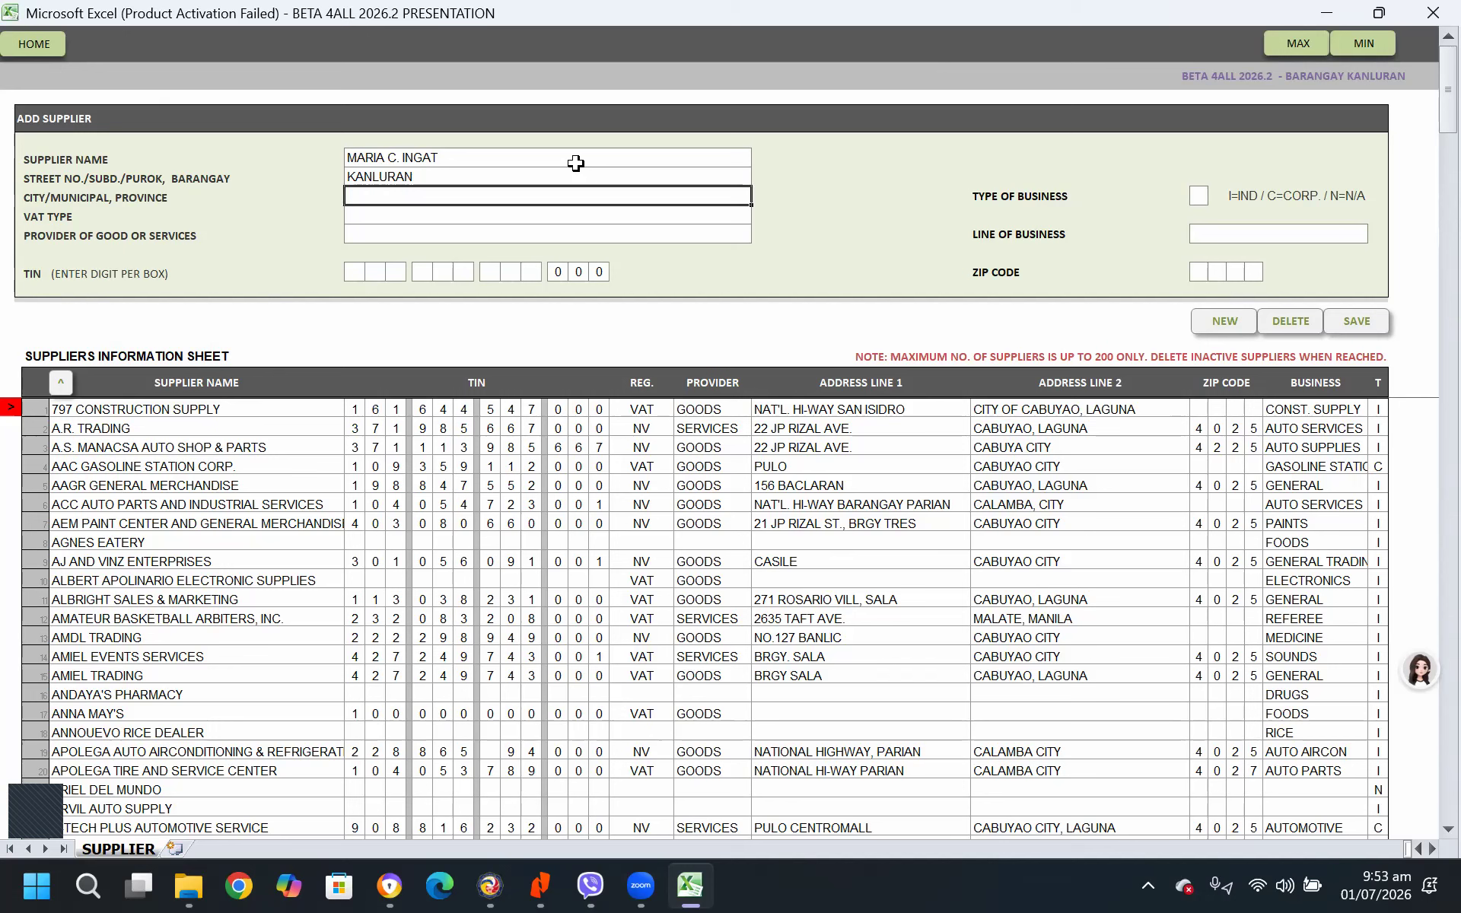
{"action": "type", "text": "HILAGA"}
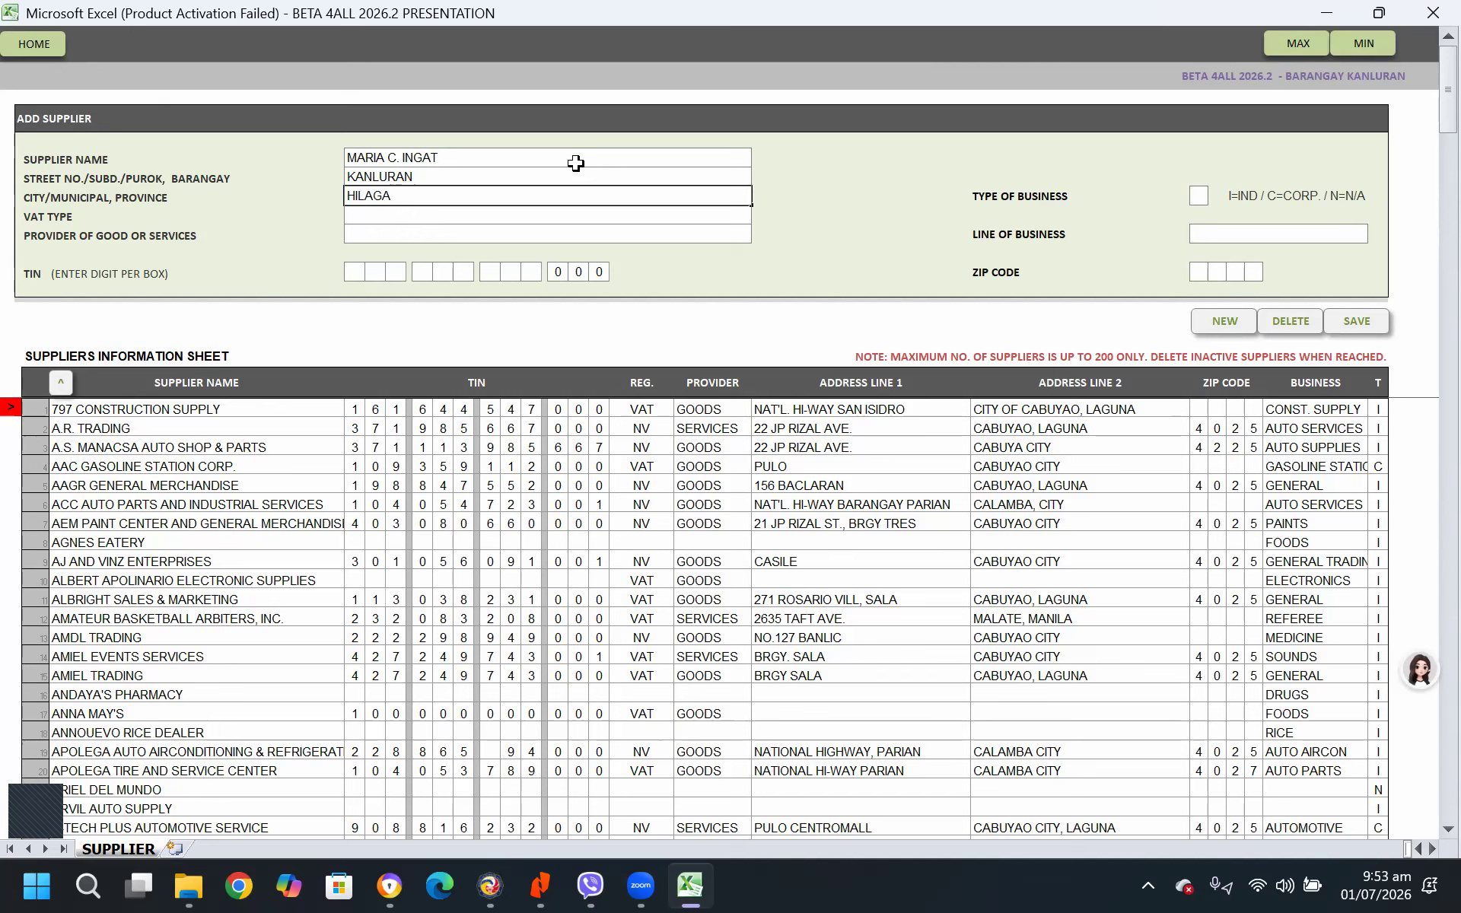
{"action": "key", "text": "Return"}
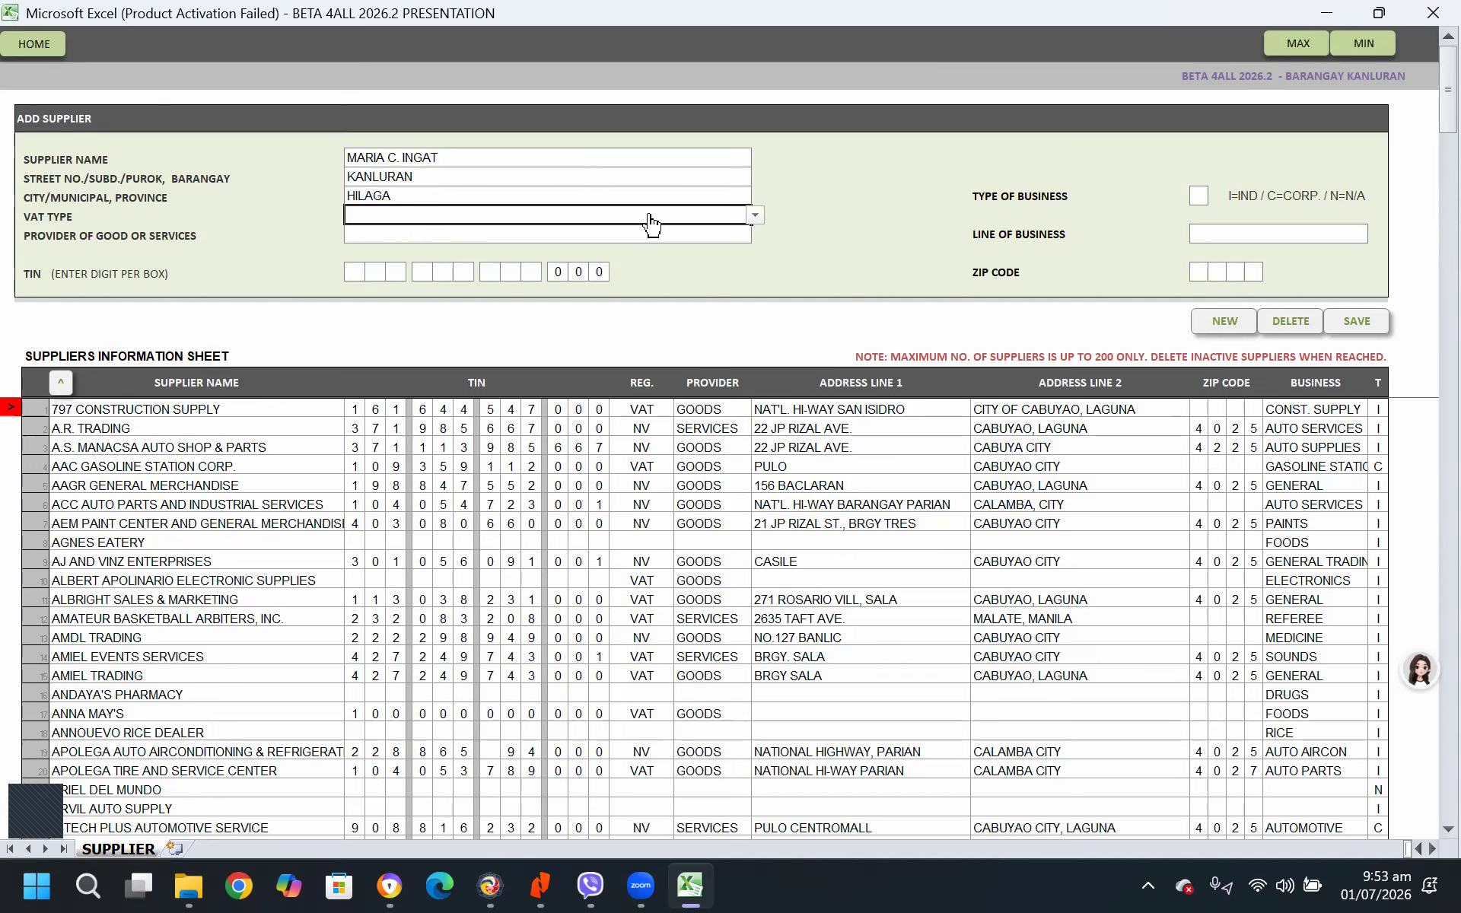
{"action": "left_click", "coordinate": [757, 217]}
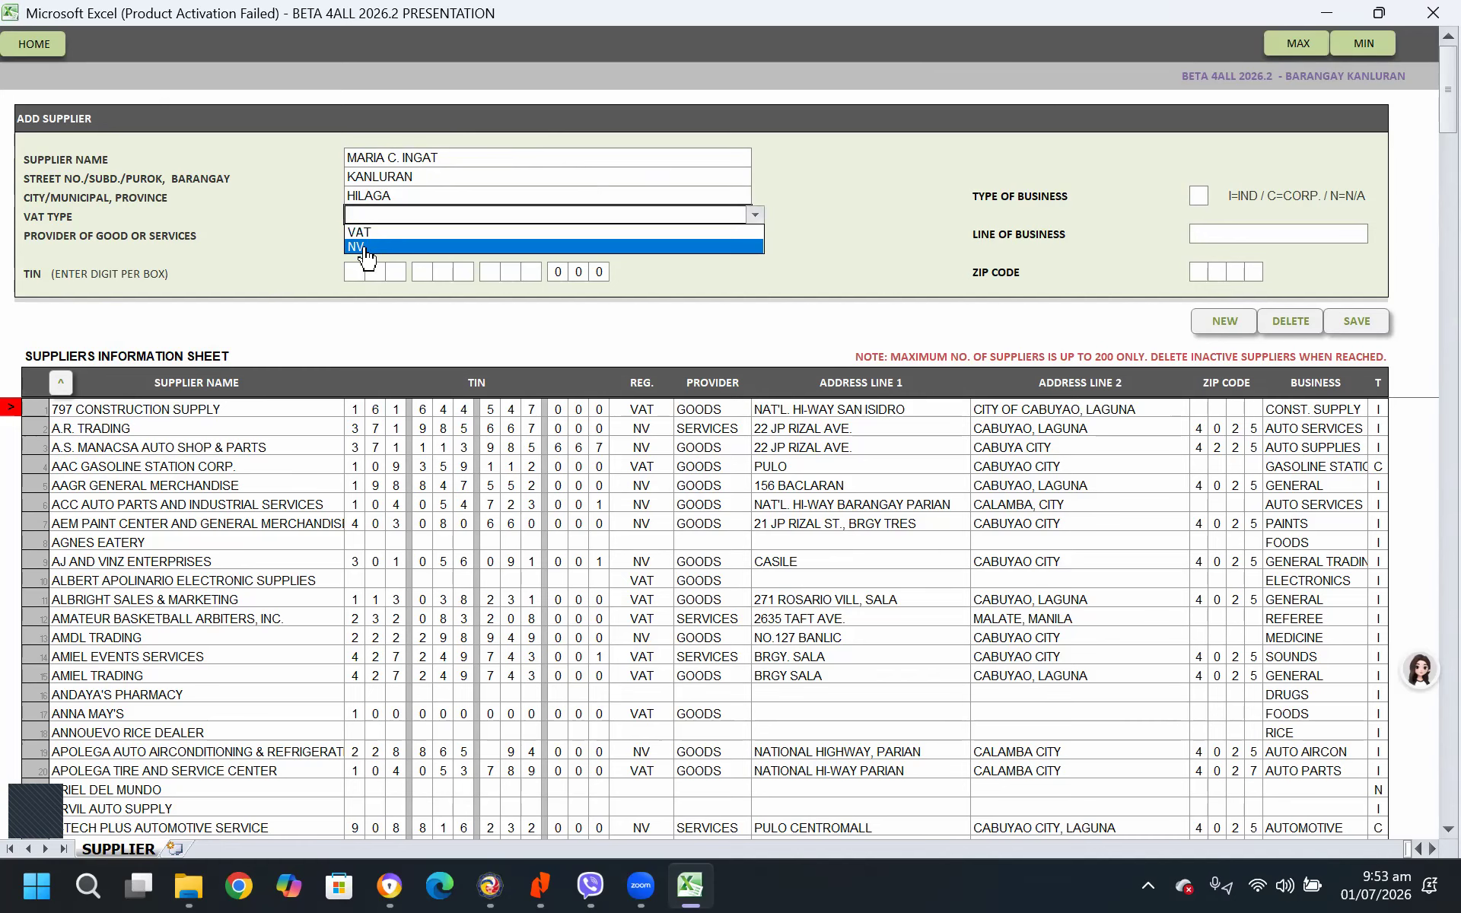
{"action": "left_click", "coordinate": [820, 216]}
{"action": "left_click", "coordinate": [422, 237]}
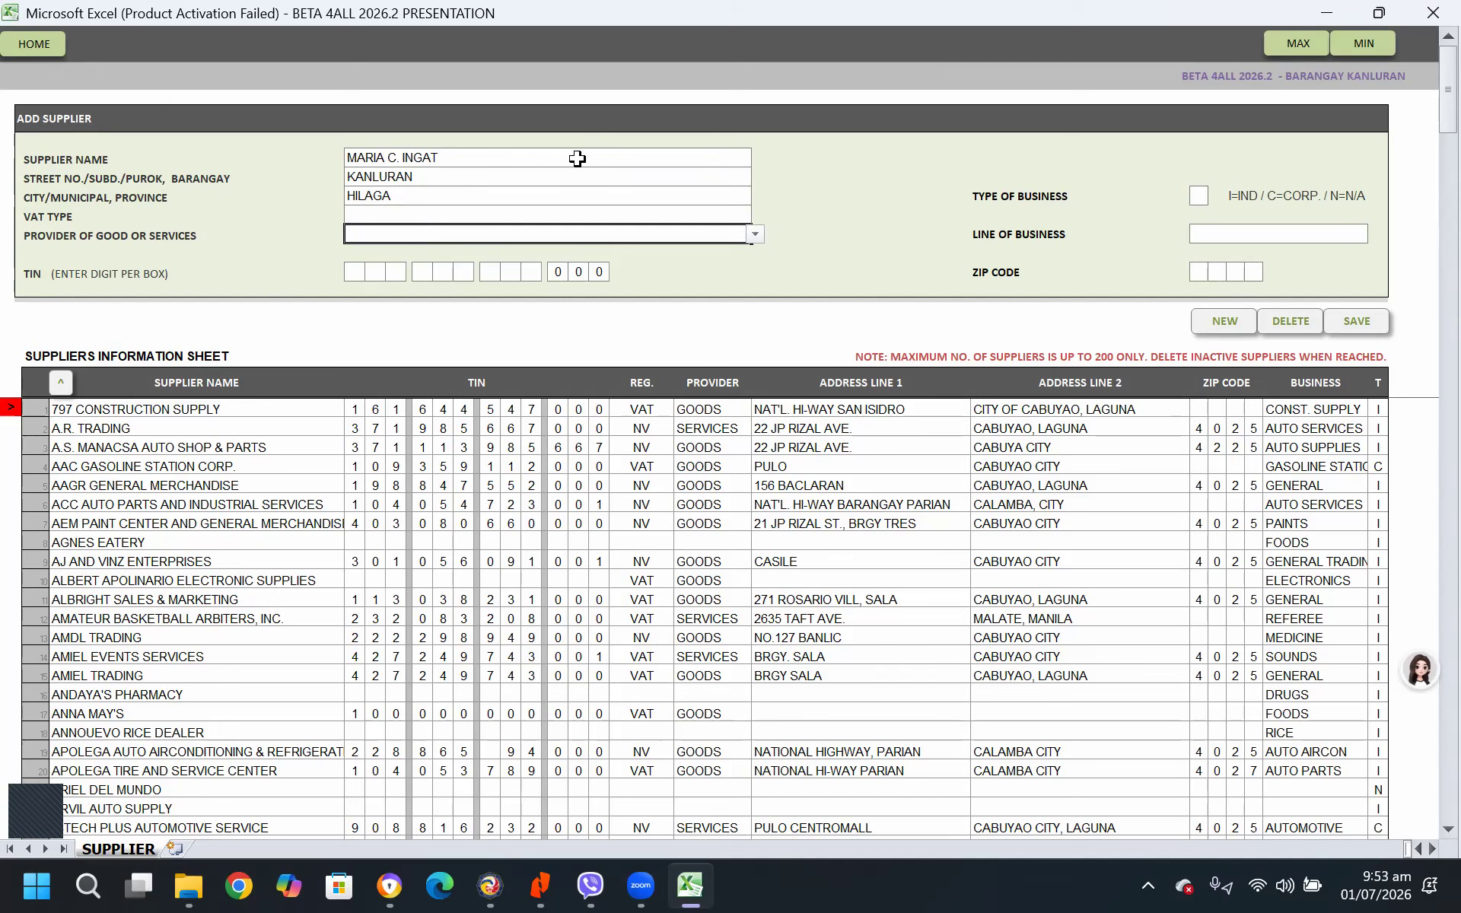
{"action": "left_click", "coordinate": [755, 237]}
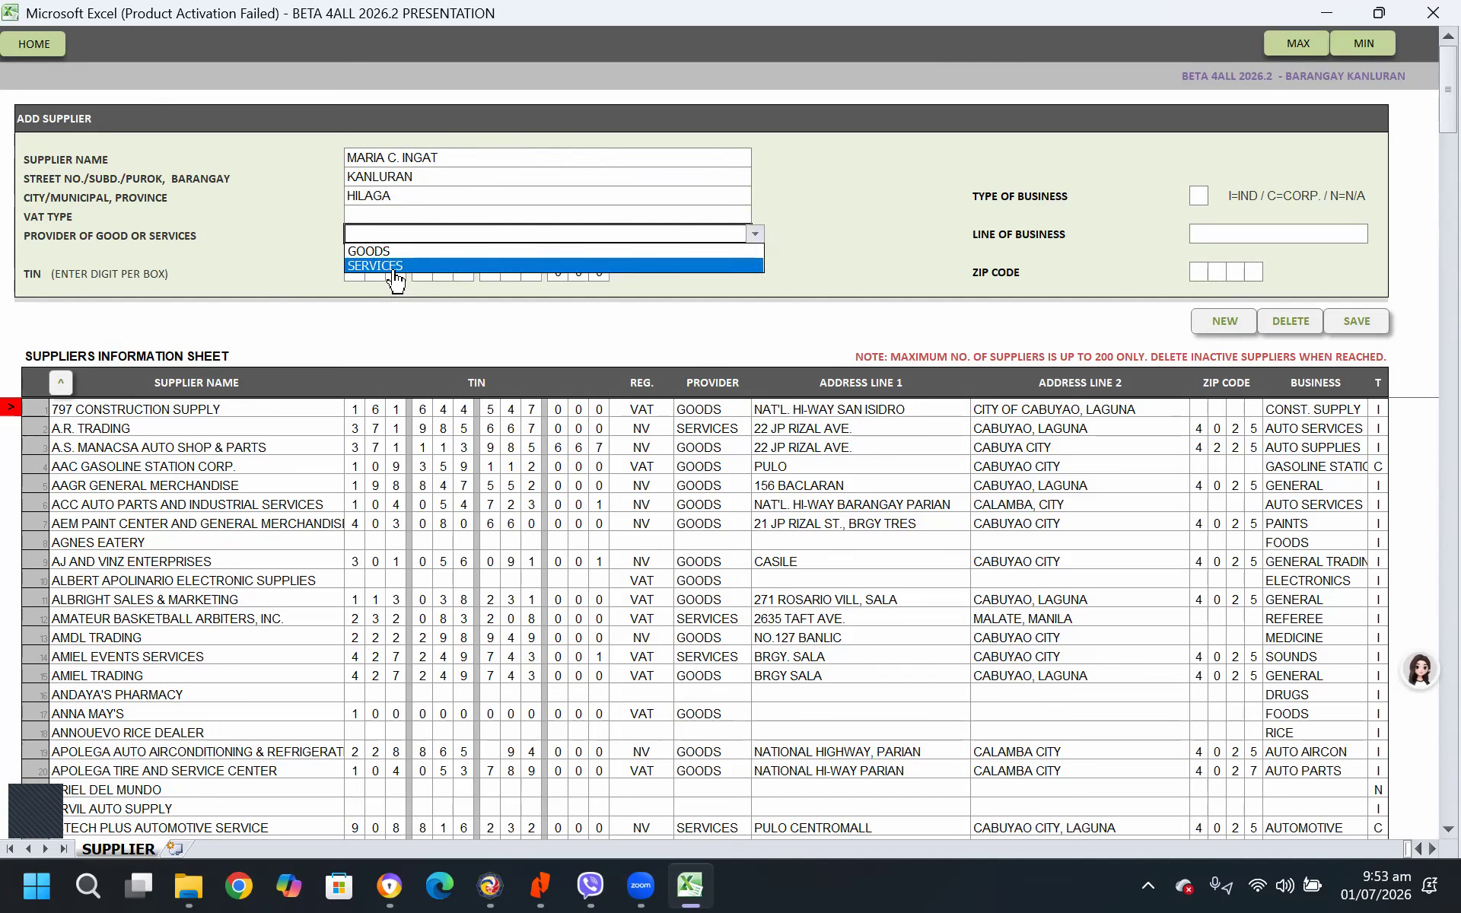
{"action": "left_click", "coordinate": [738, 213]}
{"action": "left_click", "coordinate": [738, 212]}
{"action": "left_click", "coordinate": [754, 215]}
{"action": "left_click", "coordinate": [474, 245]}
{"action": "left_click", "coordinate": [628, 228]}
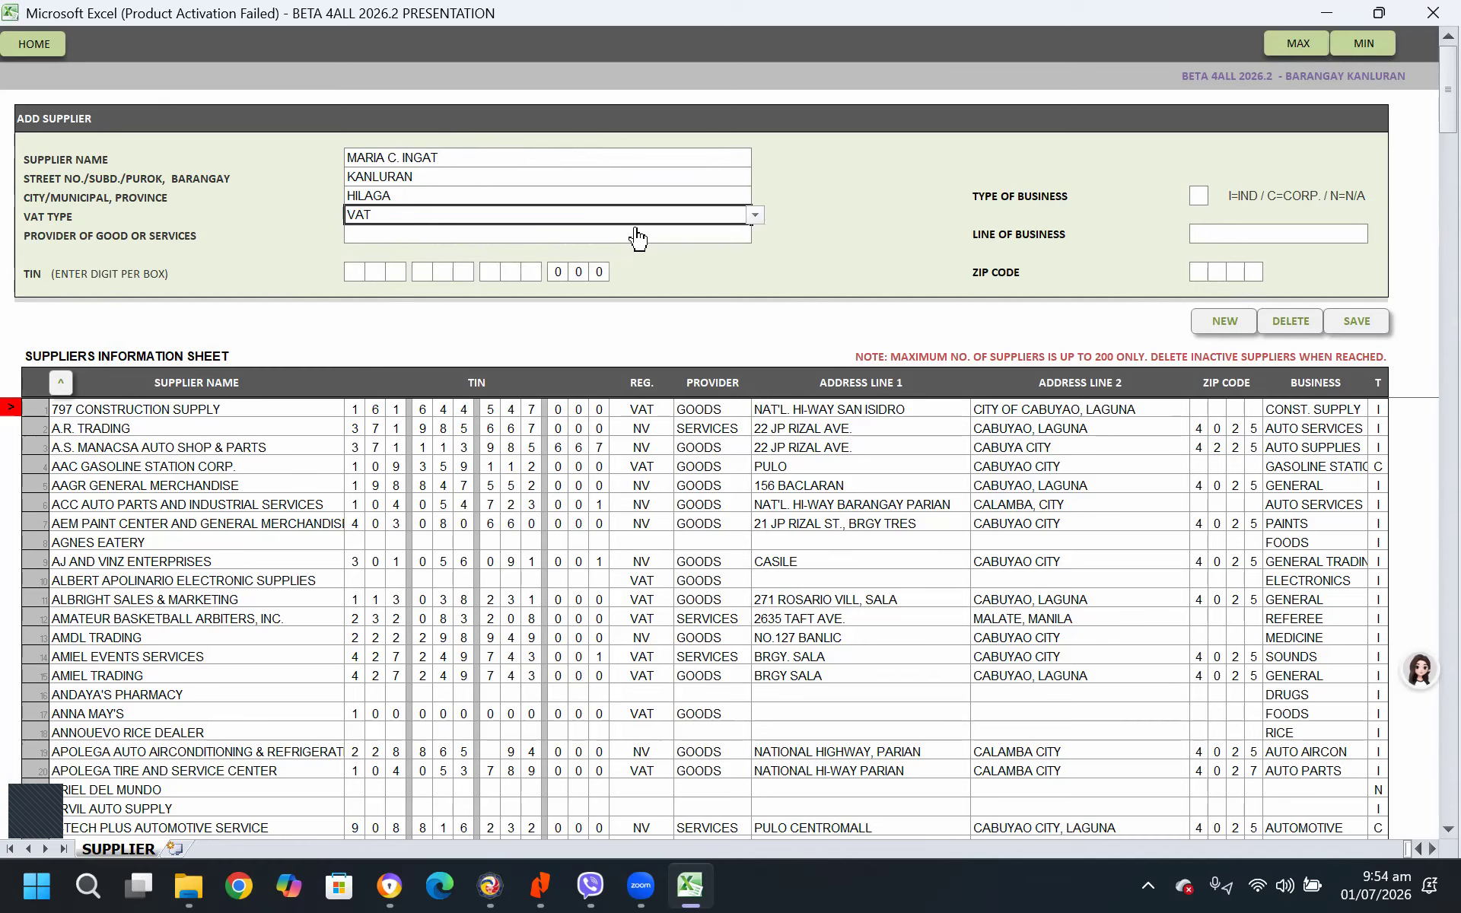
{"action": "left_click", "coordinate": [742, 233]}
{"action": "left_click", "coordinate": [754, 236]}
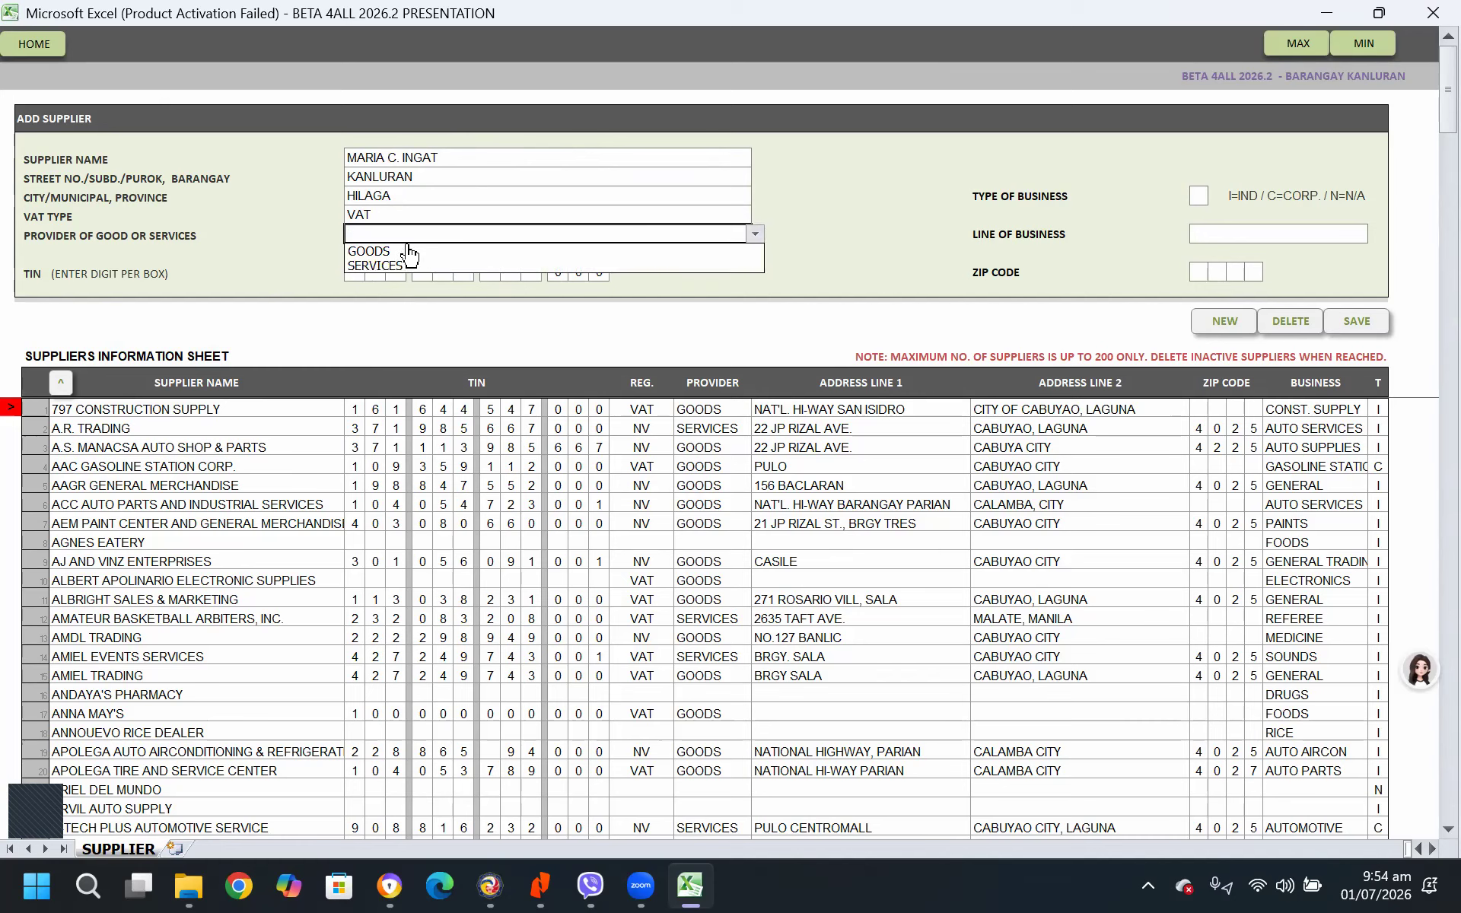
{"action": "left_click", "coordinate": [411, 244]}
{"action": "left_click", "coordinate": [322, 211]}
{"action": "left_click", "coordinate": [327, 235]}
{"action": "left_click", "coordinate": [456, 233]}
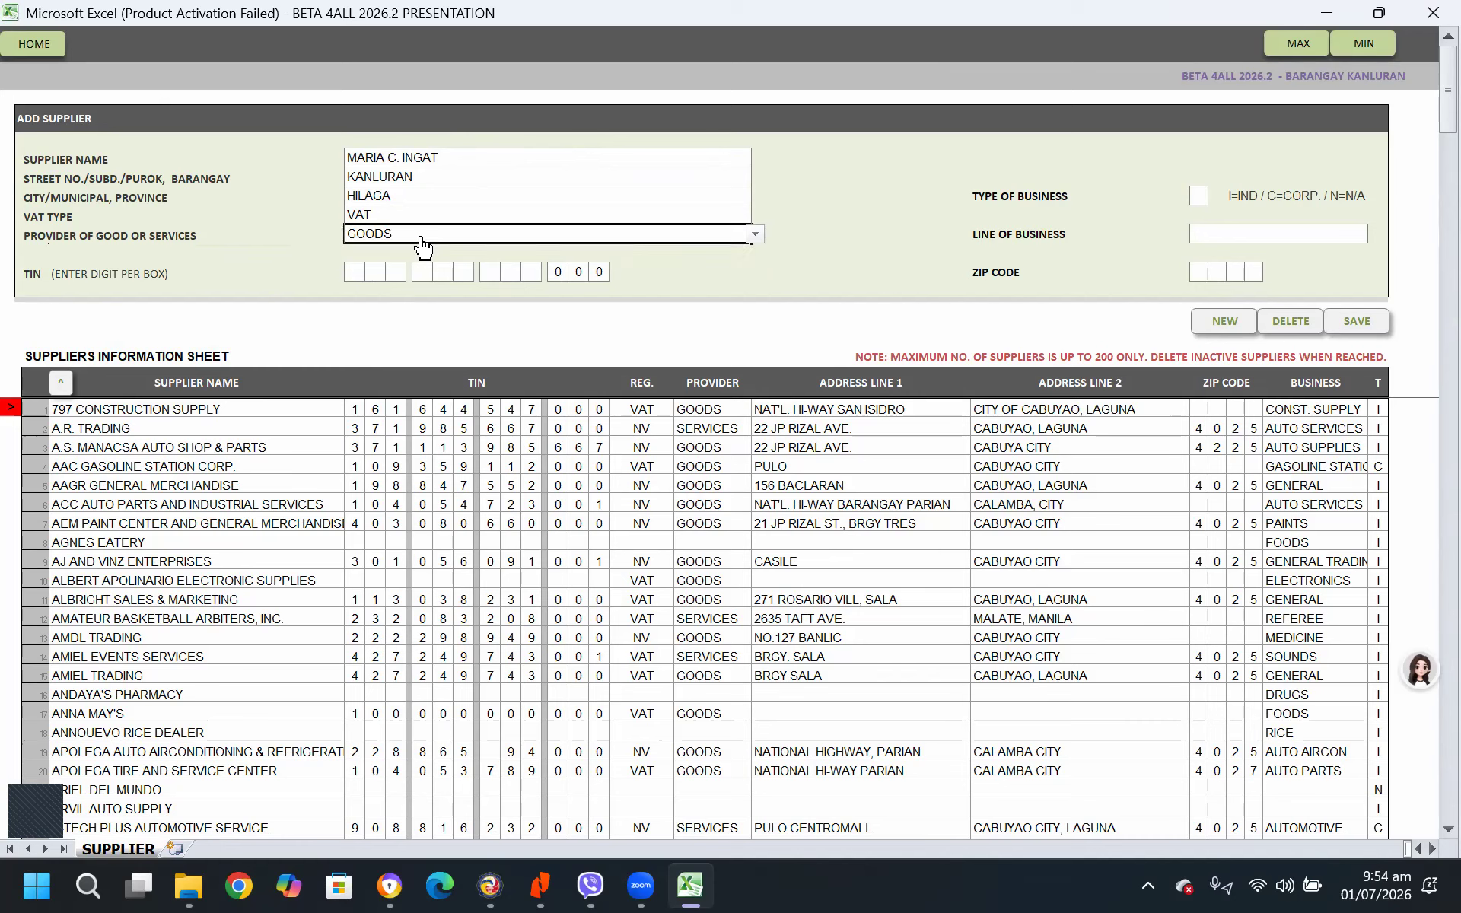
{"action": "left_click", "coordinate": [754, 233]}
{"action": "left_click", "coordinate": [418, 265]}
{"action": "left_click", "coordinate": [364, 211]}
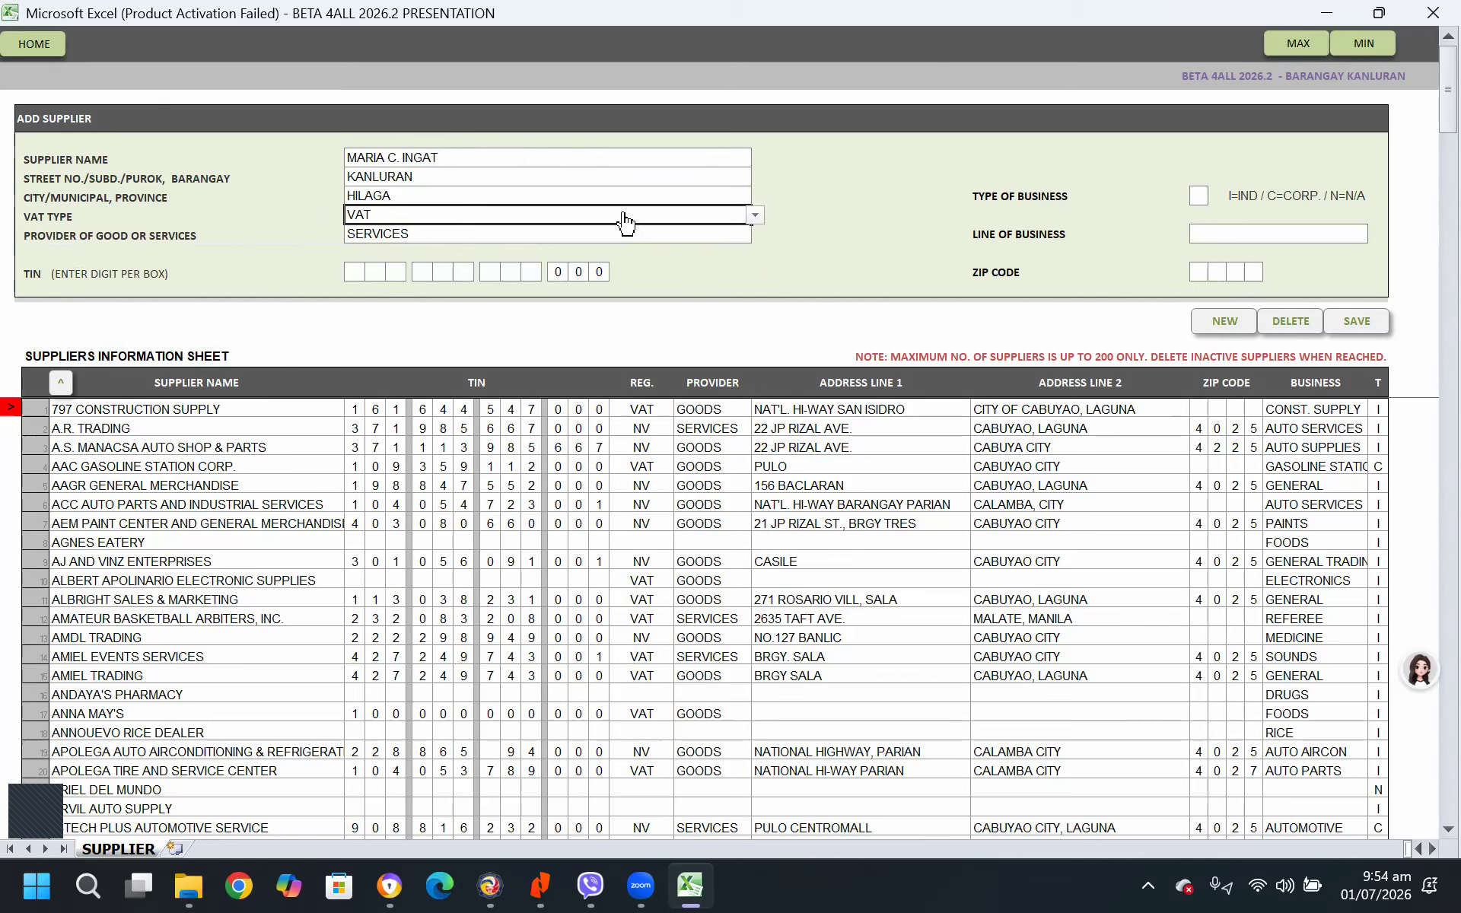
{"action": "key", "text": "Delete"}
{"action": "left_click", "coordinate": [570, 233]}
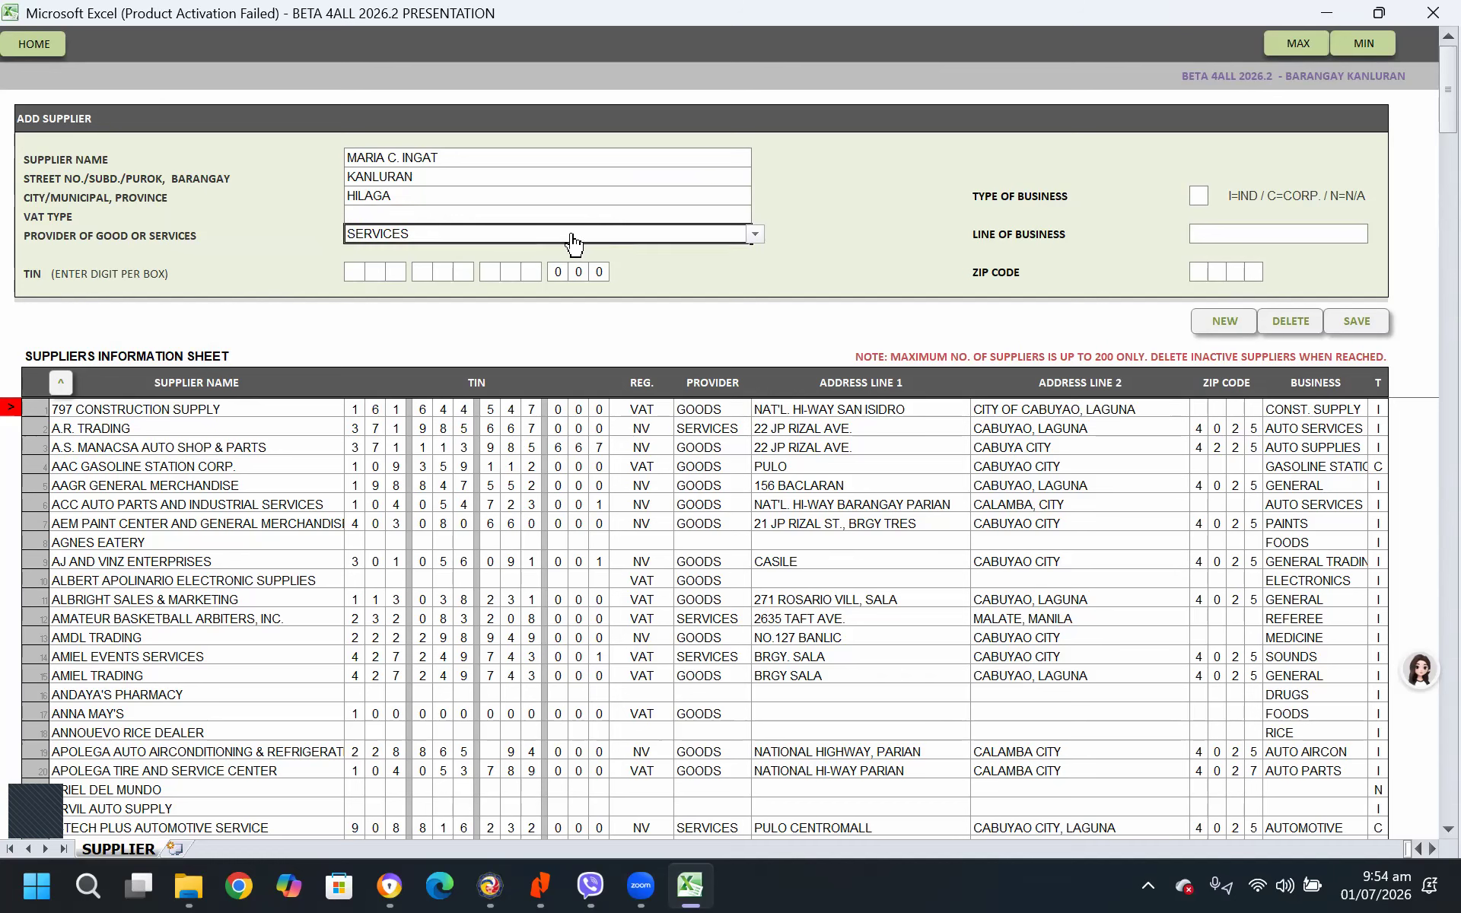
{"action": "key", "text": "Delete"}
{"action": "left_click", "coordinate": [875, 200]}
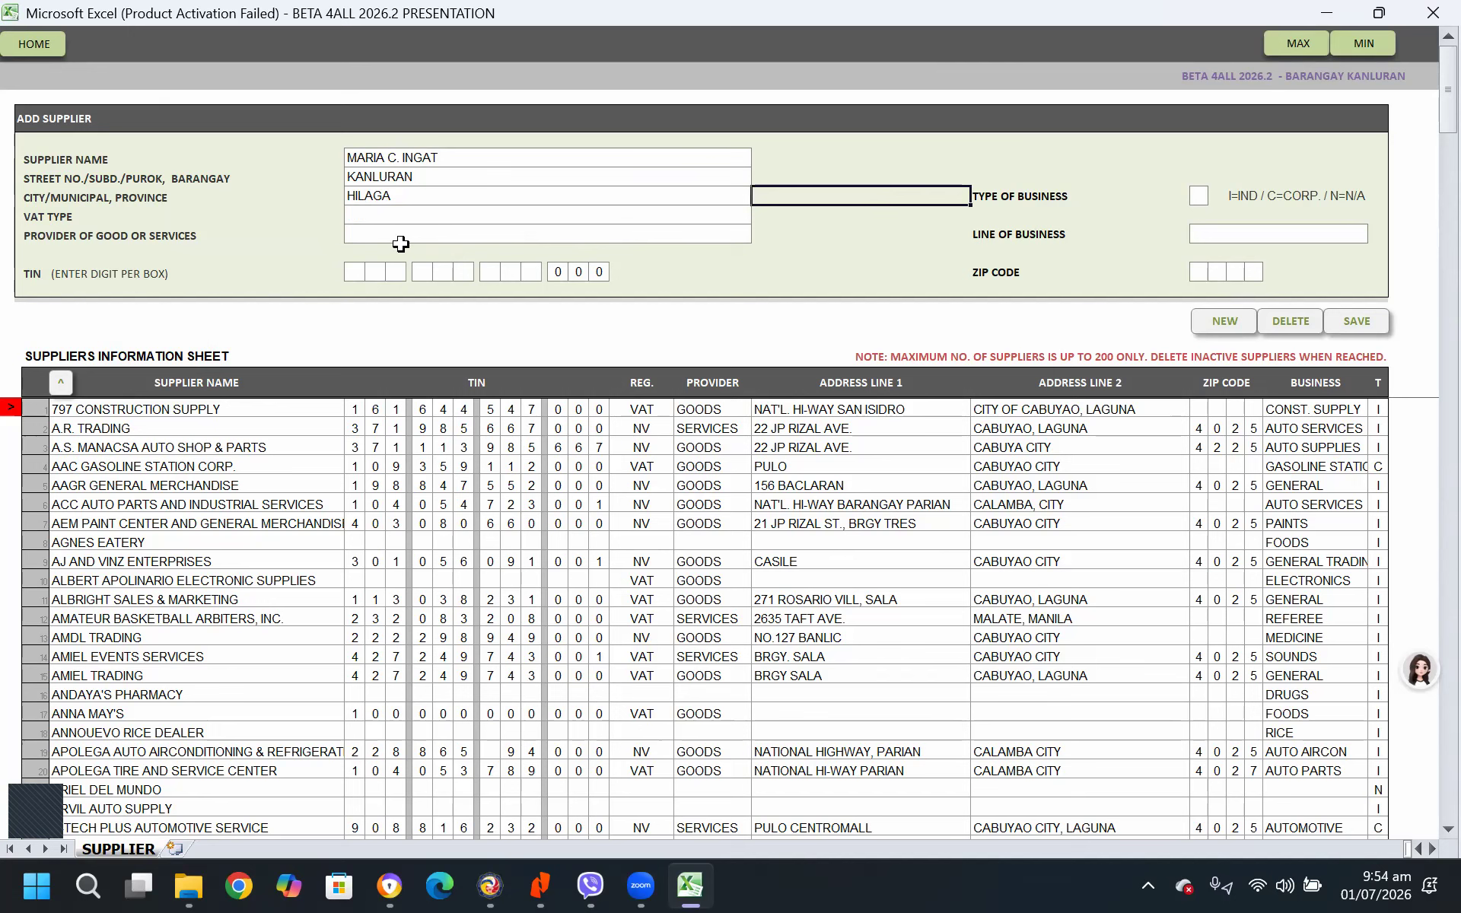
{"action": "left_click_drag", "start_coordinate": [347, 215], "coordinate": [345, 228]}
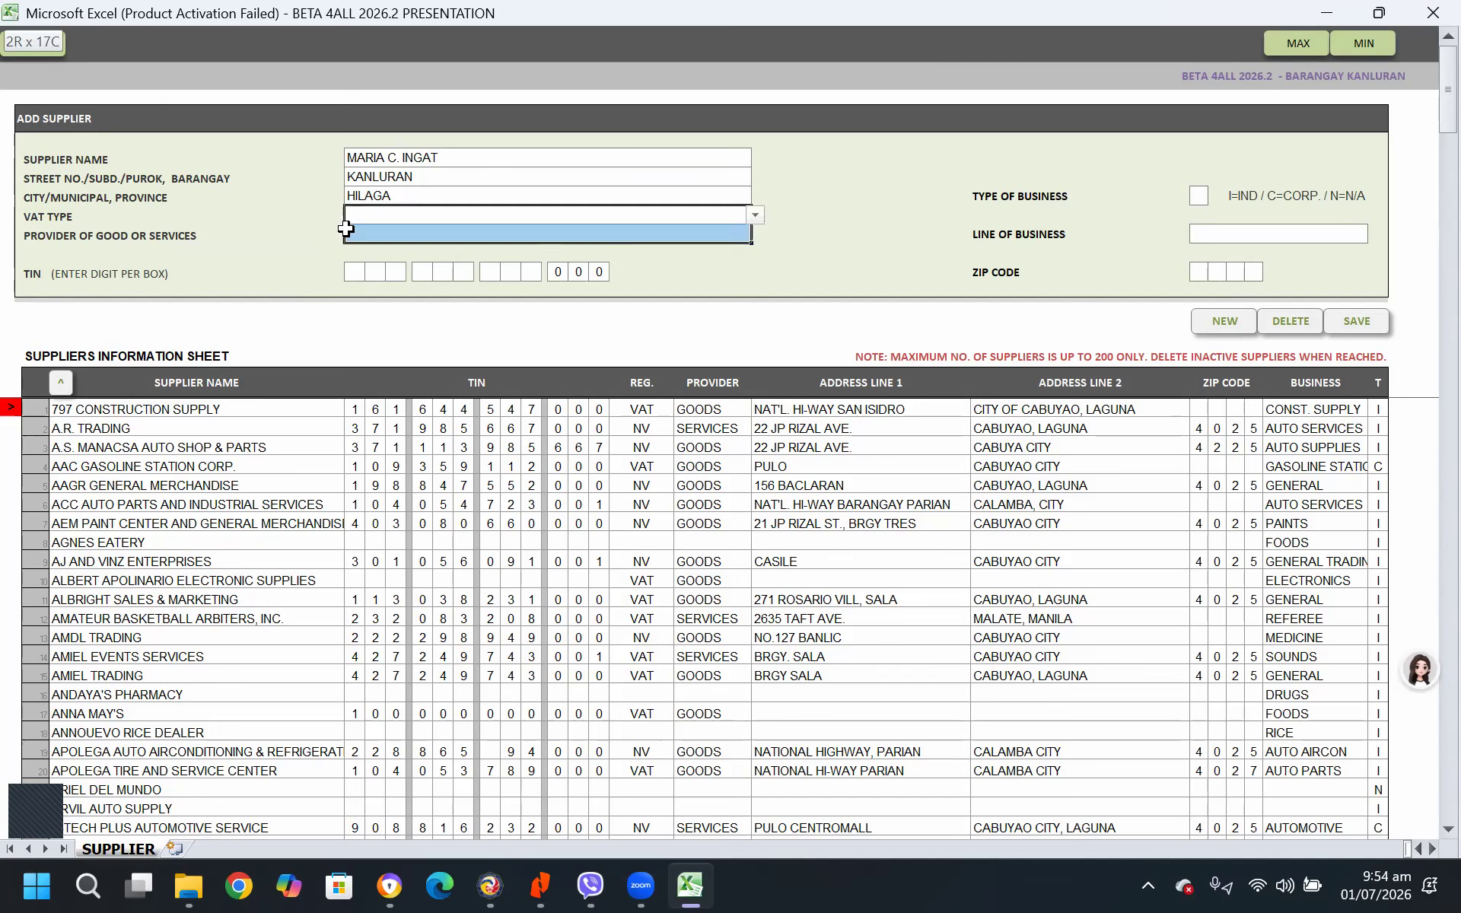
{"action": "left_click", "coordinate": [782, 237]}
Fill in the new supplier's TIN, one digit per box
{"action": "left_click", "coordinate": [352, 267]}
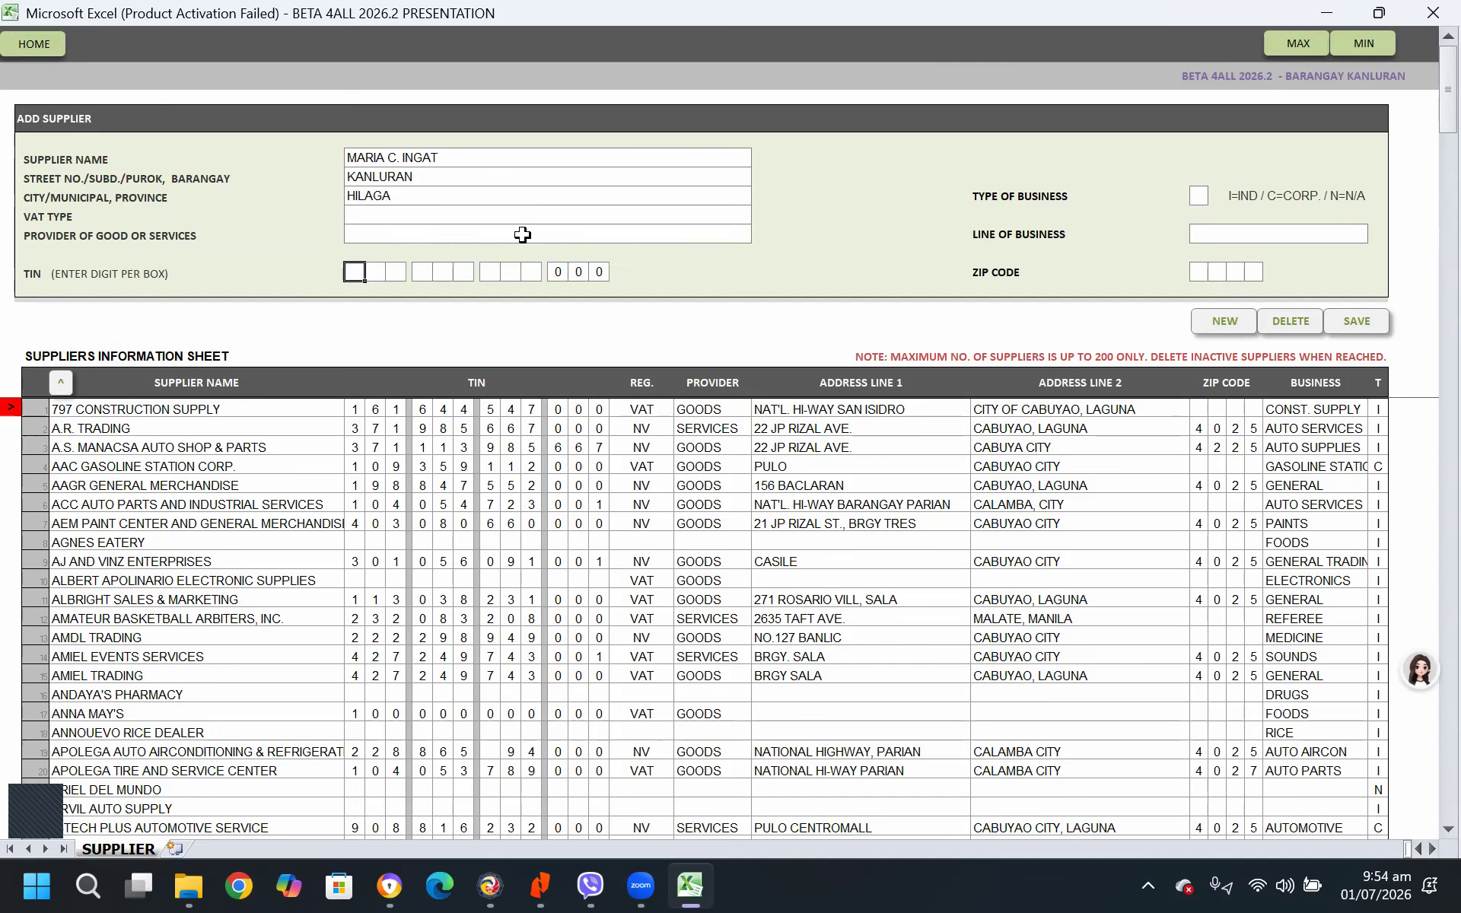
{"action": "key", "text": "Tab"}
{"action": "key", "text": "Tab"}
{"action": "key", "text": "Tab"}
{"action": "key", "text": "Tab"}
{"action": "key", "text": "Tab"}
{"action": "key", "text": "Tab"}
{"action": "key", "text": "Tab"}
{"action": "key", "text": "shift+Tab"}
{"action": "key", "text": "Tab"}
{"action": "key", "text": "Tab"}
{"action": "key", "text": "Tab"}
Set the new supplier's type of business to N and line of business to BRGY. TREASURER, and save the record
{"action": "left_click", "coordinate": [1199, 196]}
{"action": "left_click", "coordinate": [1211, 195]}
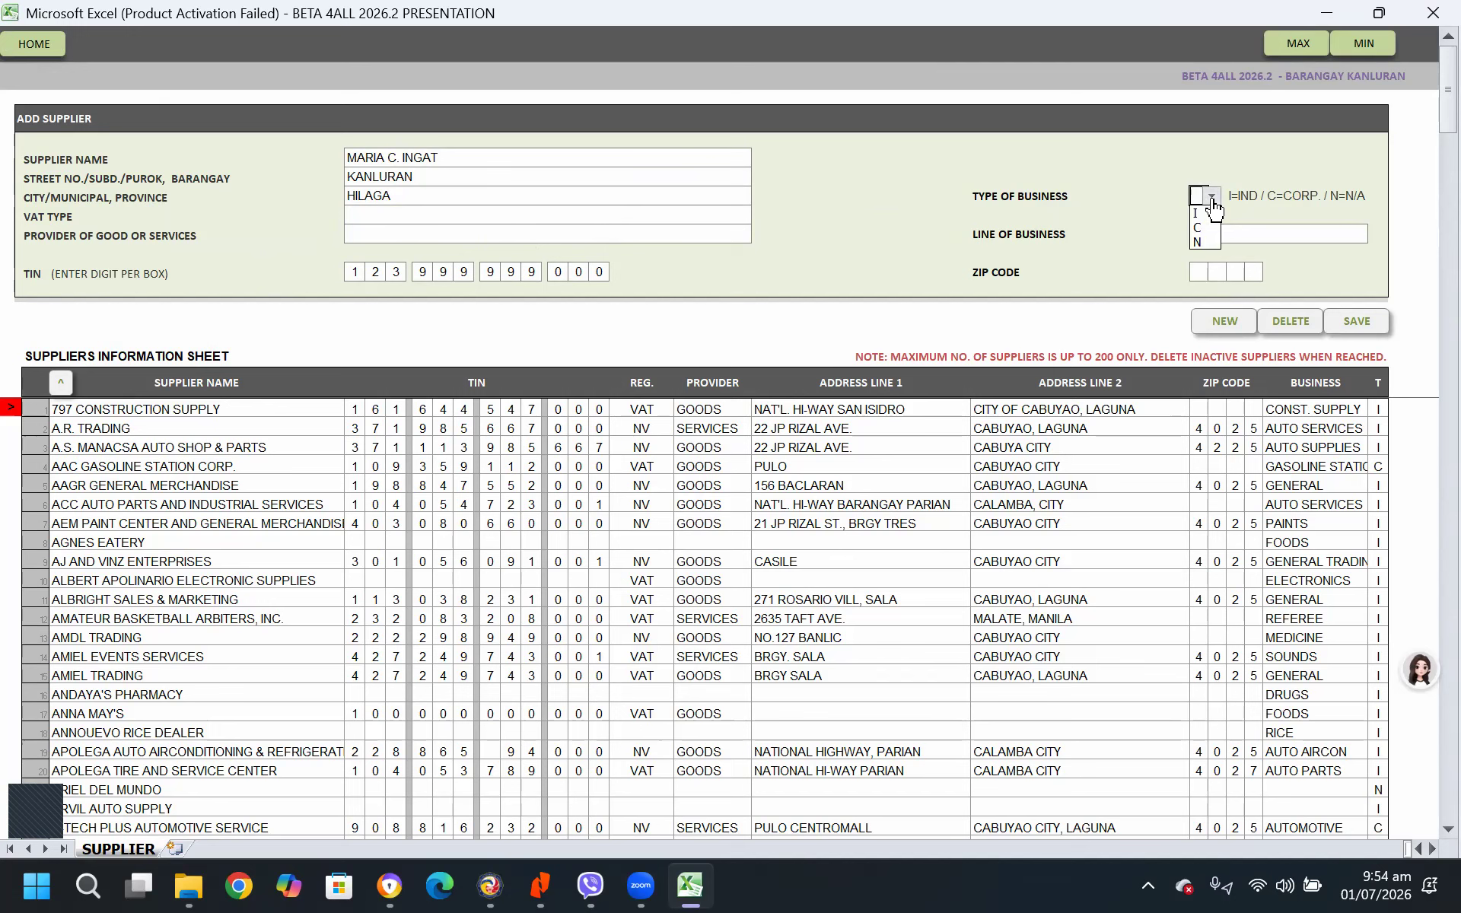
{"action": "left_click", "coordinate": [1200, 242]}
{"action": "left_click", "coordinate": [1225, 228]}
{"action": "type", "text": "BRGY."}
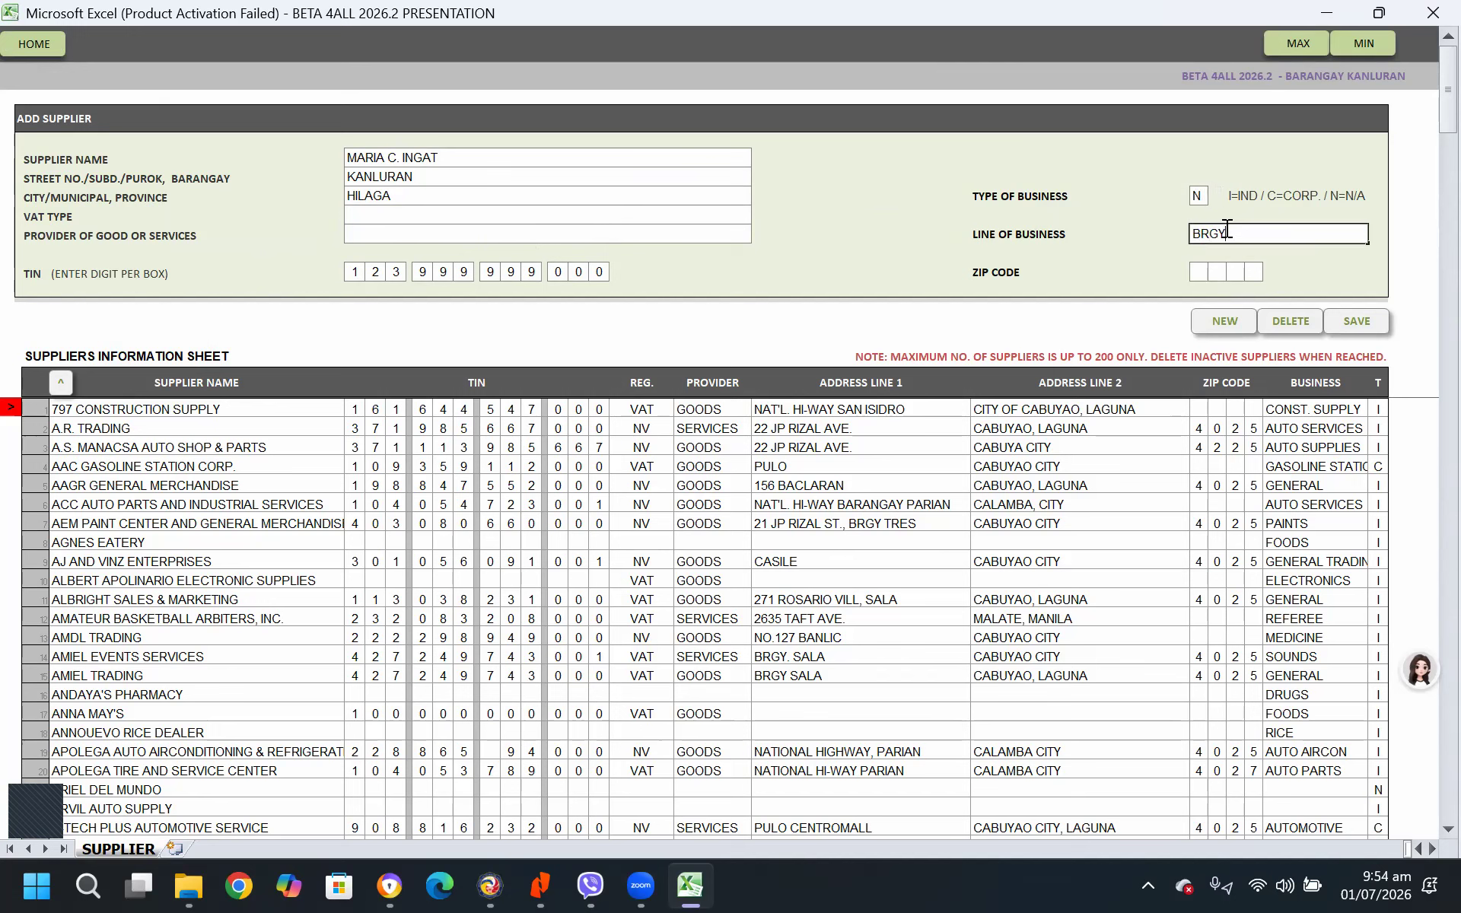
{"action": "type", "text": " TREASURER"}
{"action": "key", "text": "Return"}
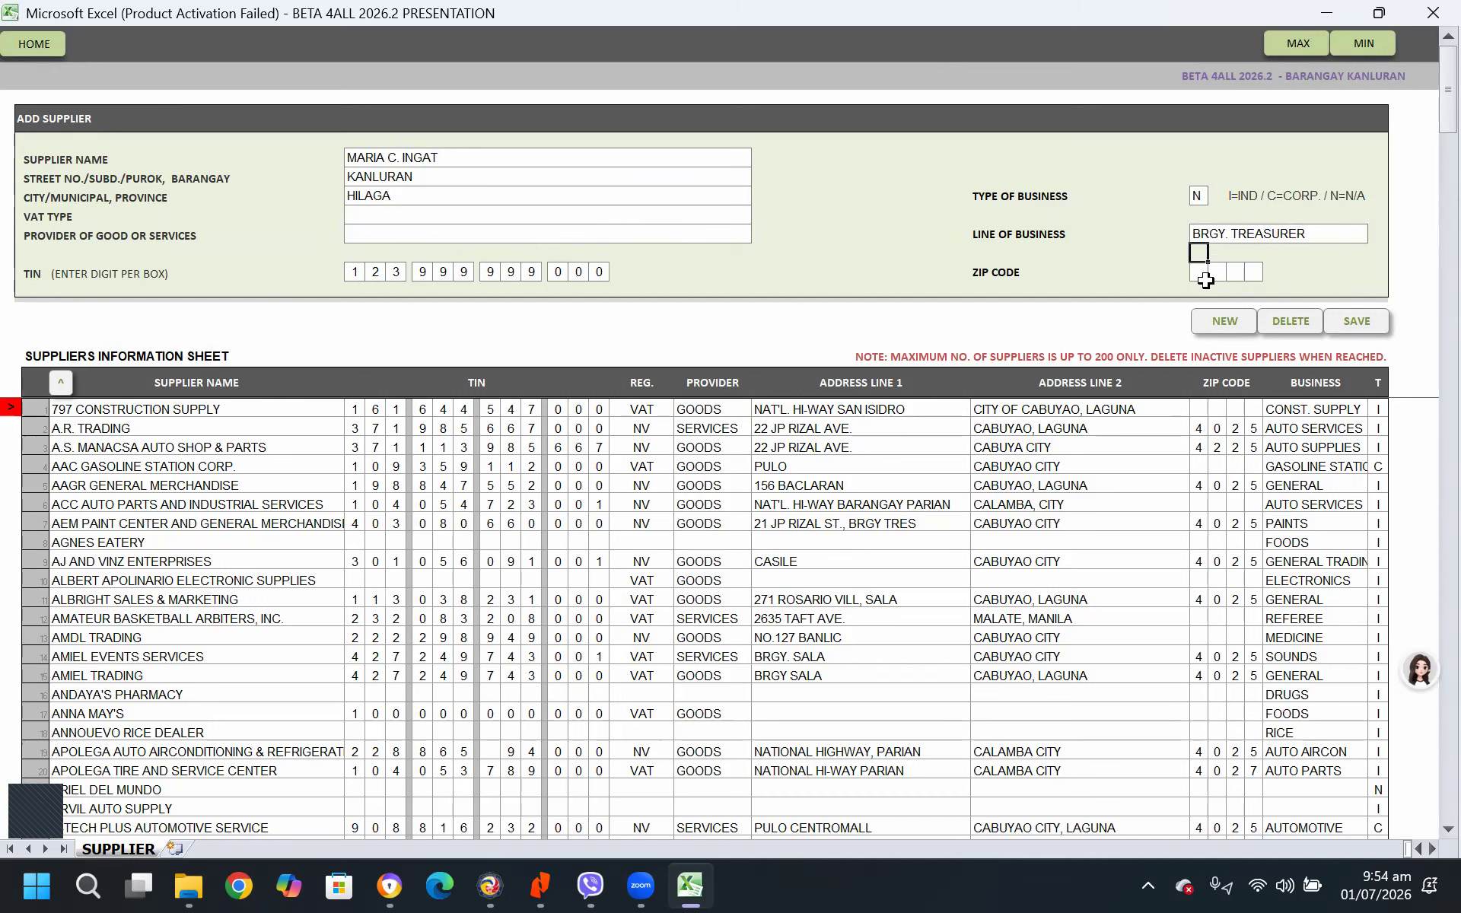
{"action": "left_click", "coordinate": [1360, 321]}
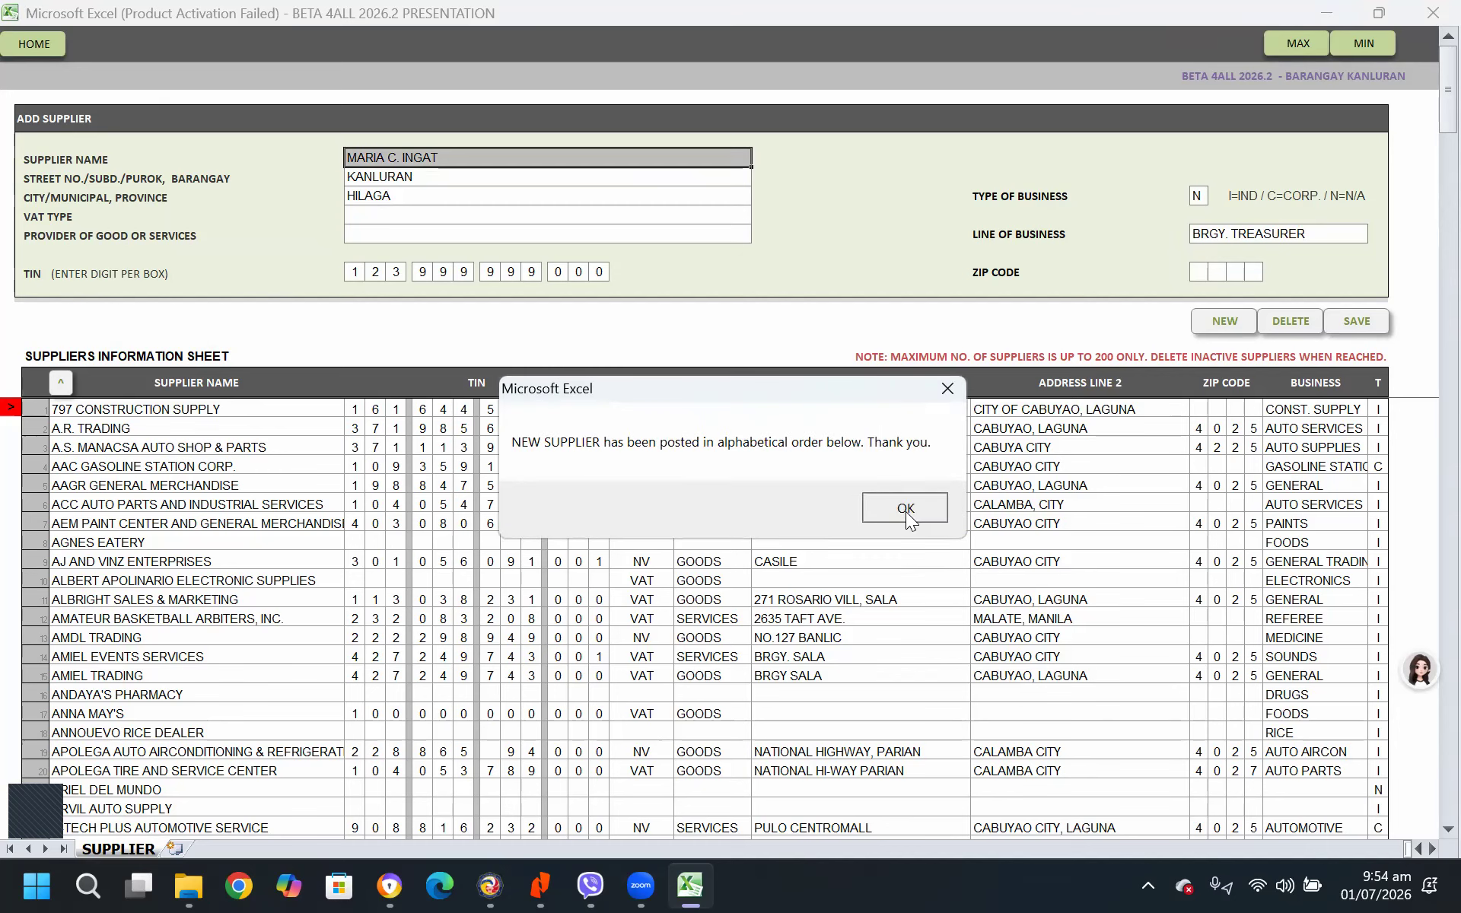
{"action": "left_click", "coordinate": [905, 510]}
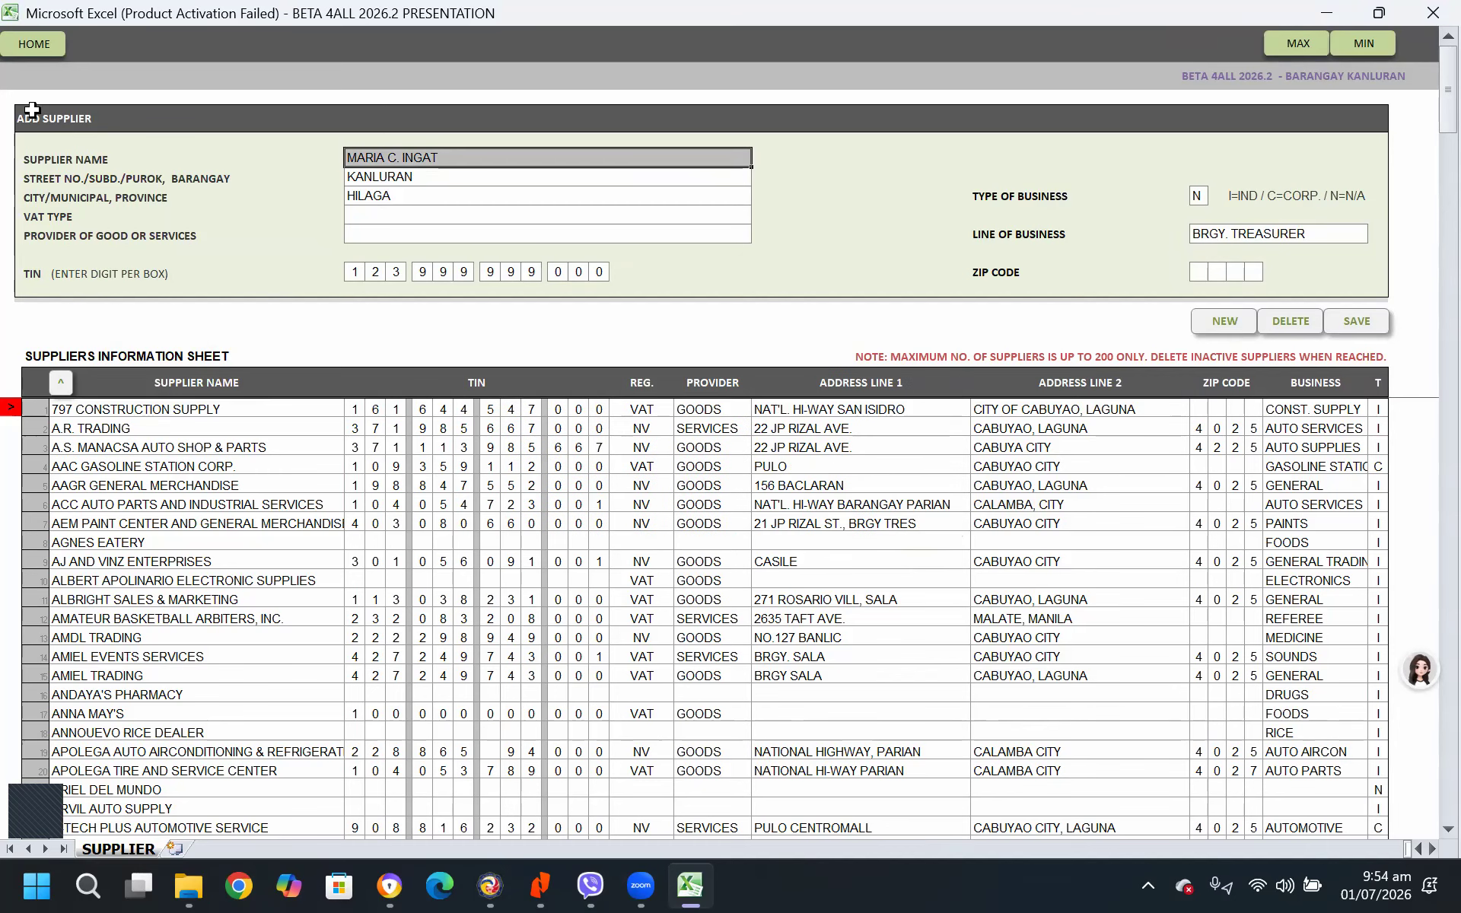
Return to the new disbursement voucher and set Supplier A to the barangay treasurer's name
{"action": "left_click", "coordinate": [38, 49]}
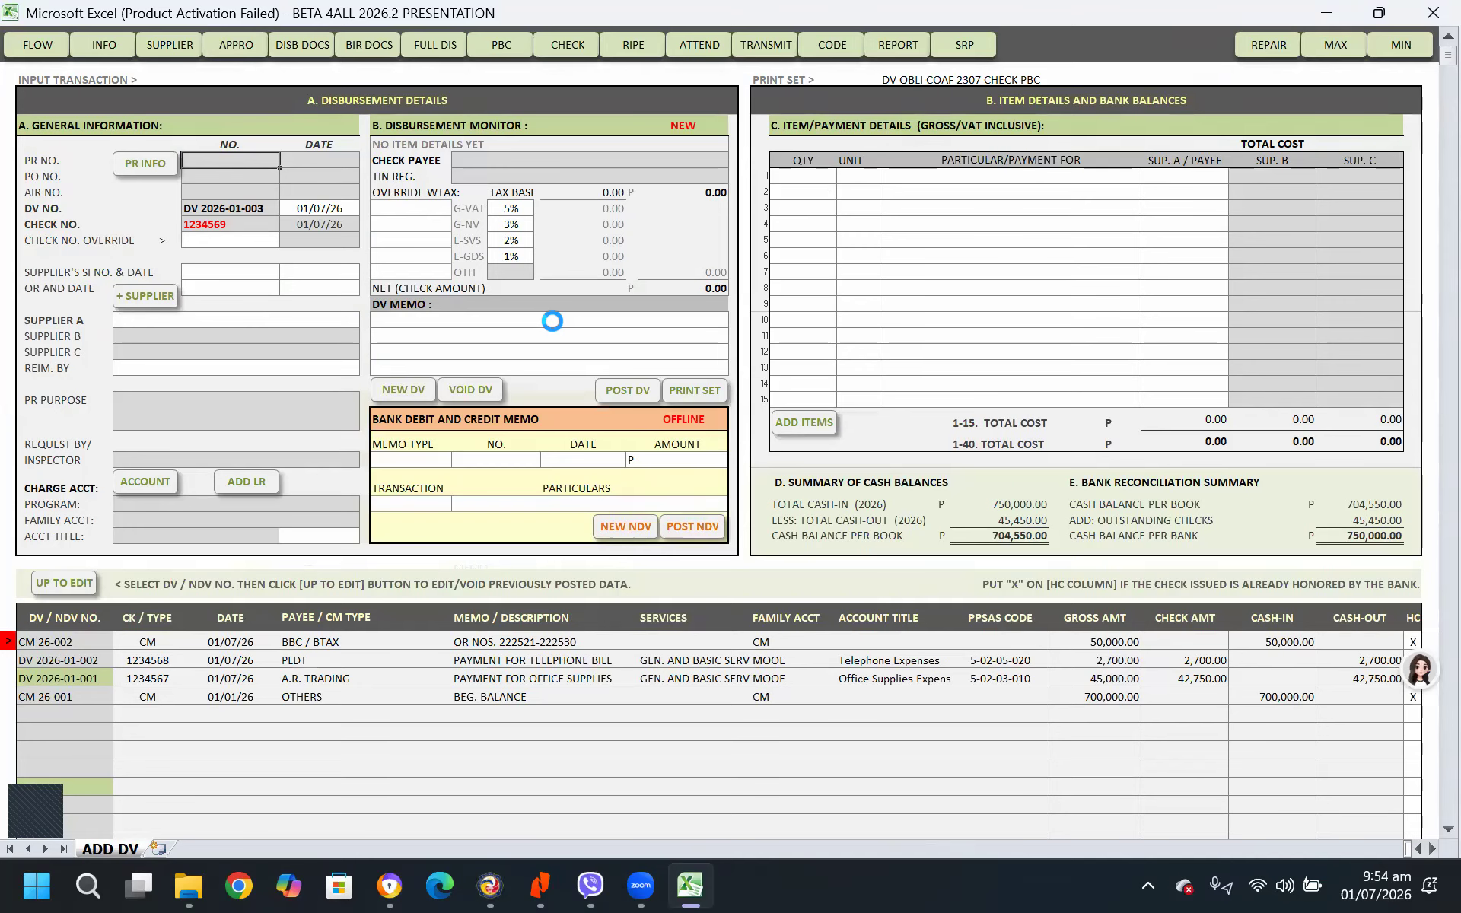
{"action": "left_click", "coordinate": [283, 320]}
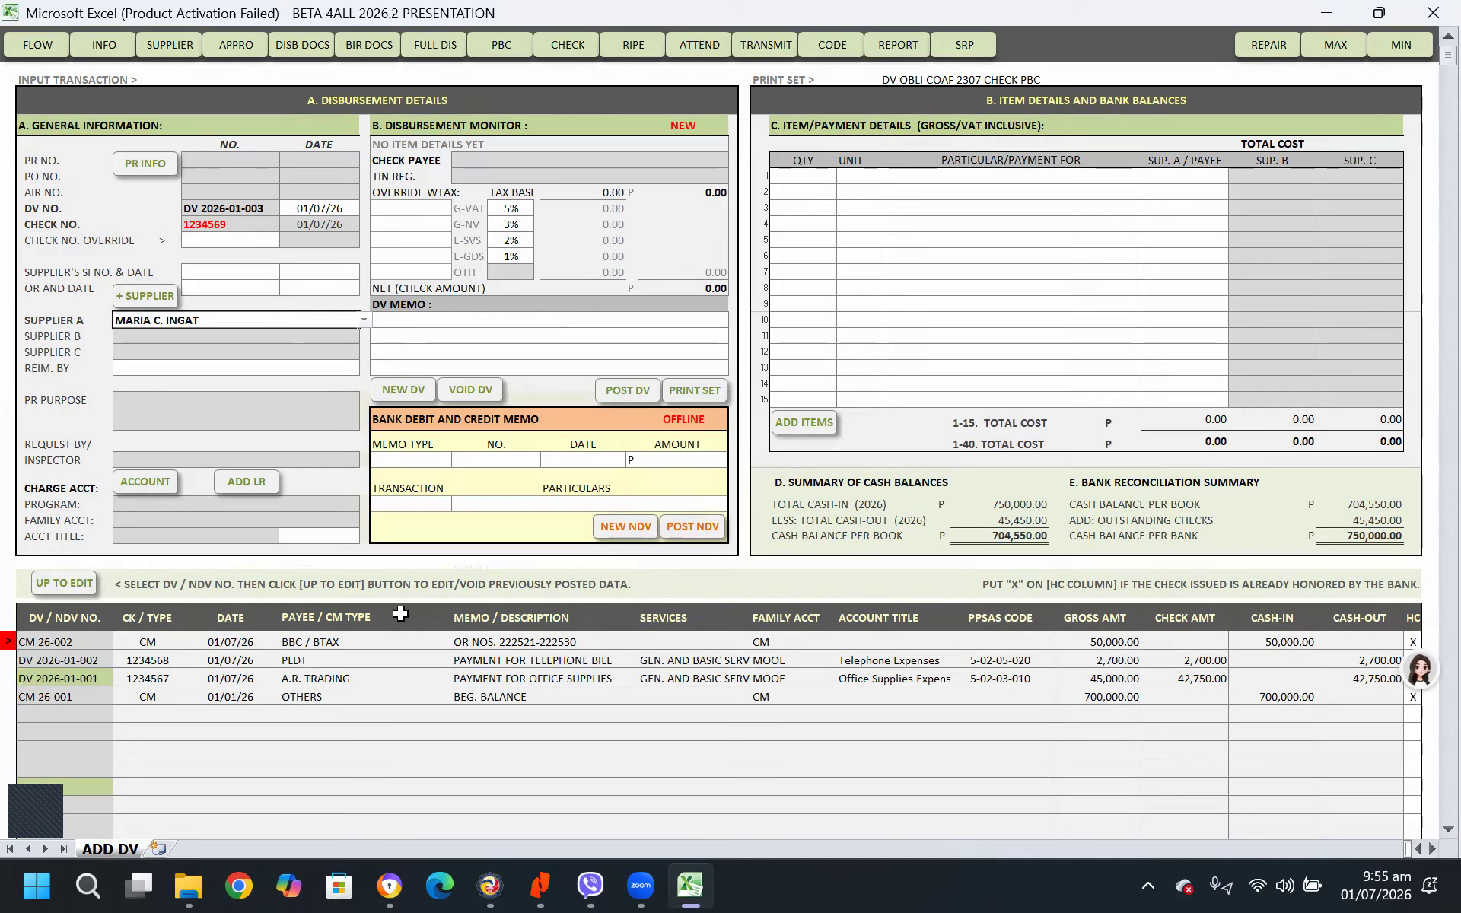
{"action": "key", "text": "Return"}
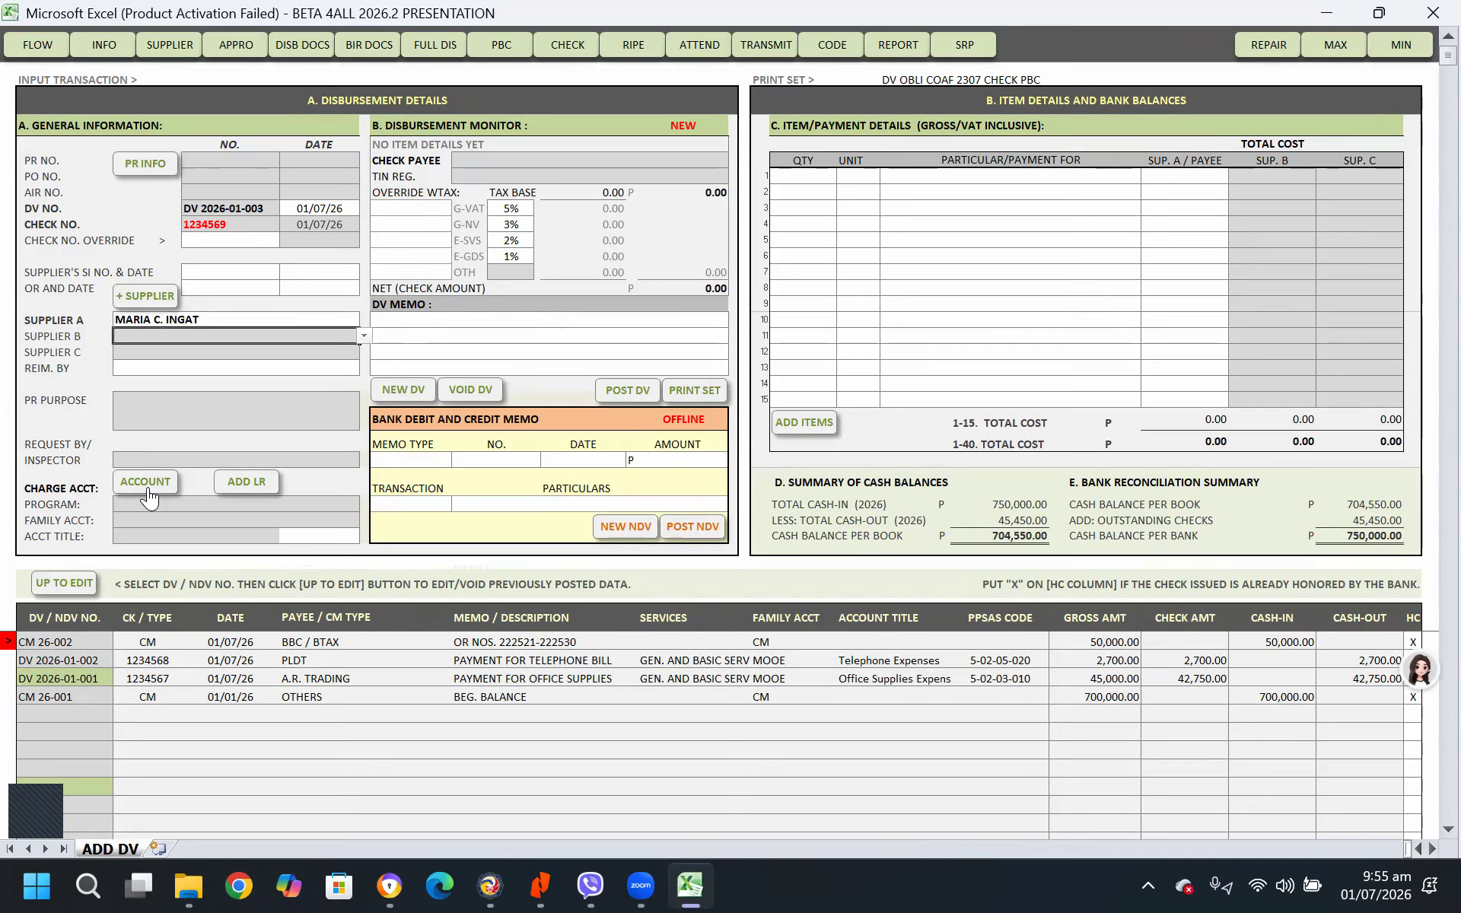
Charge the voucher to the non-budgetary account 1-03-05-030 Advances to Special Disbursing Officer
{"action": "left_click", "coordinate": [145, 481]}
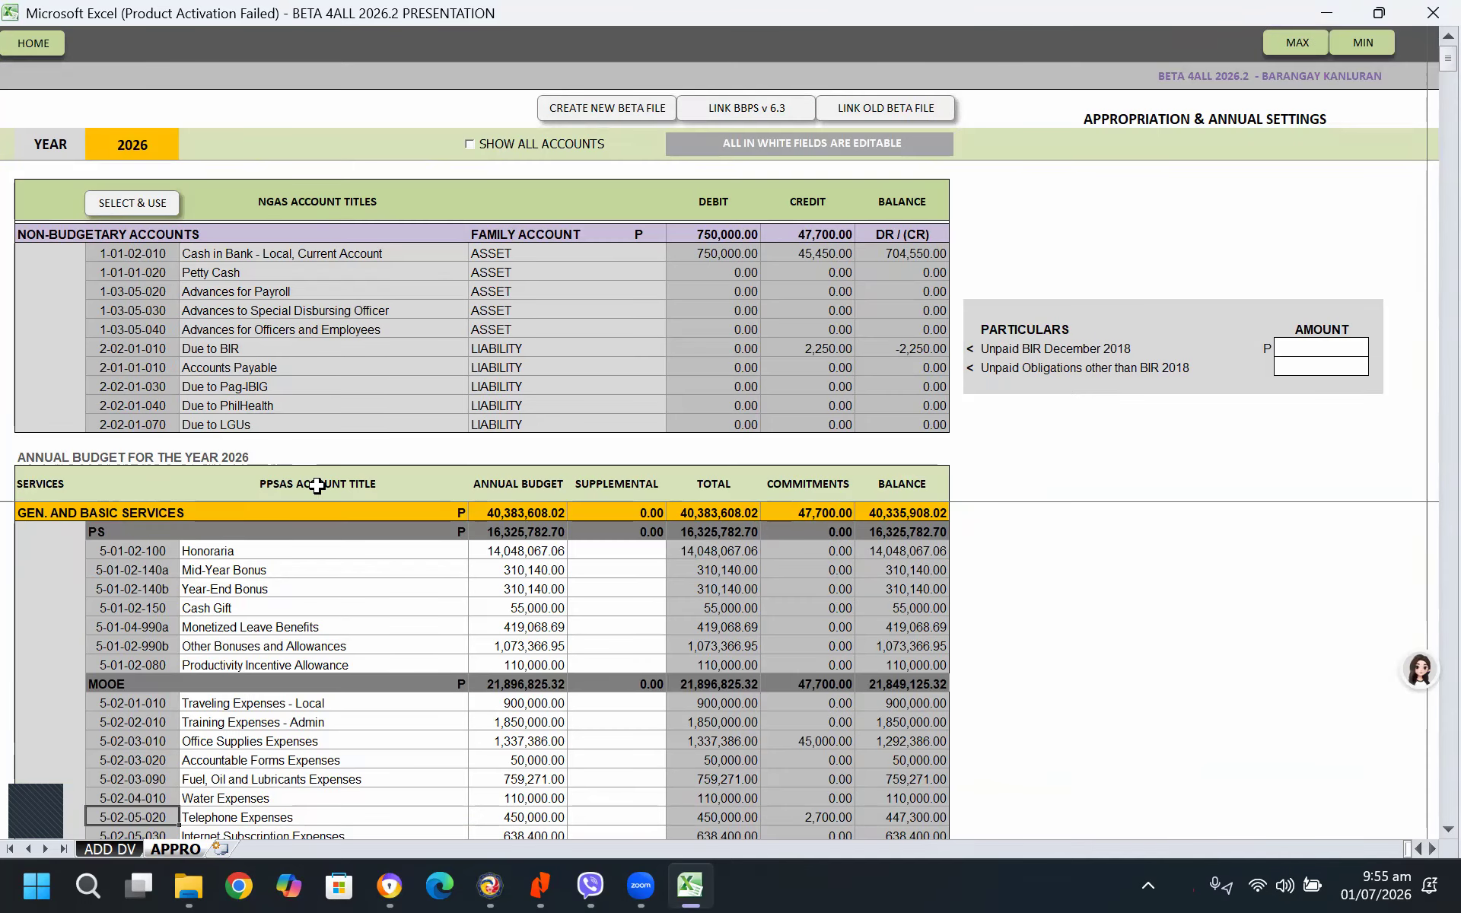
{"action": "left_click", "coordinate": [134, 553]}
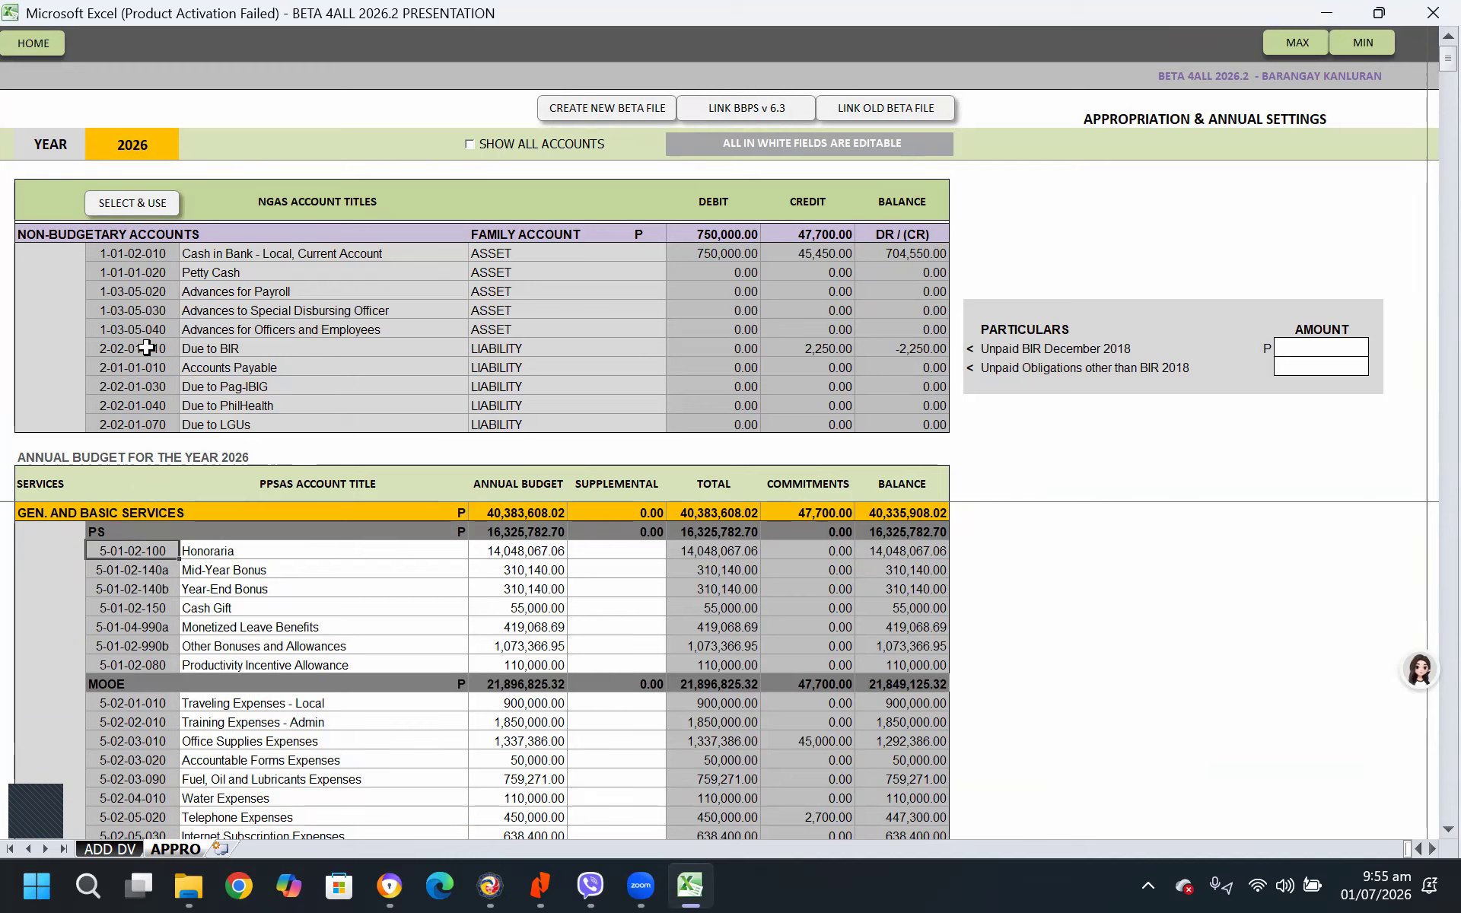
{"action": "left_click", "coordinate": [136, 312]}
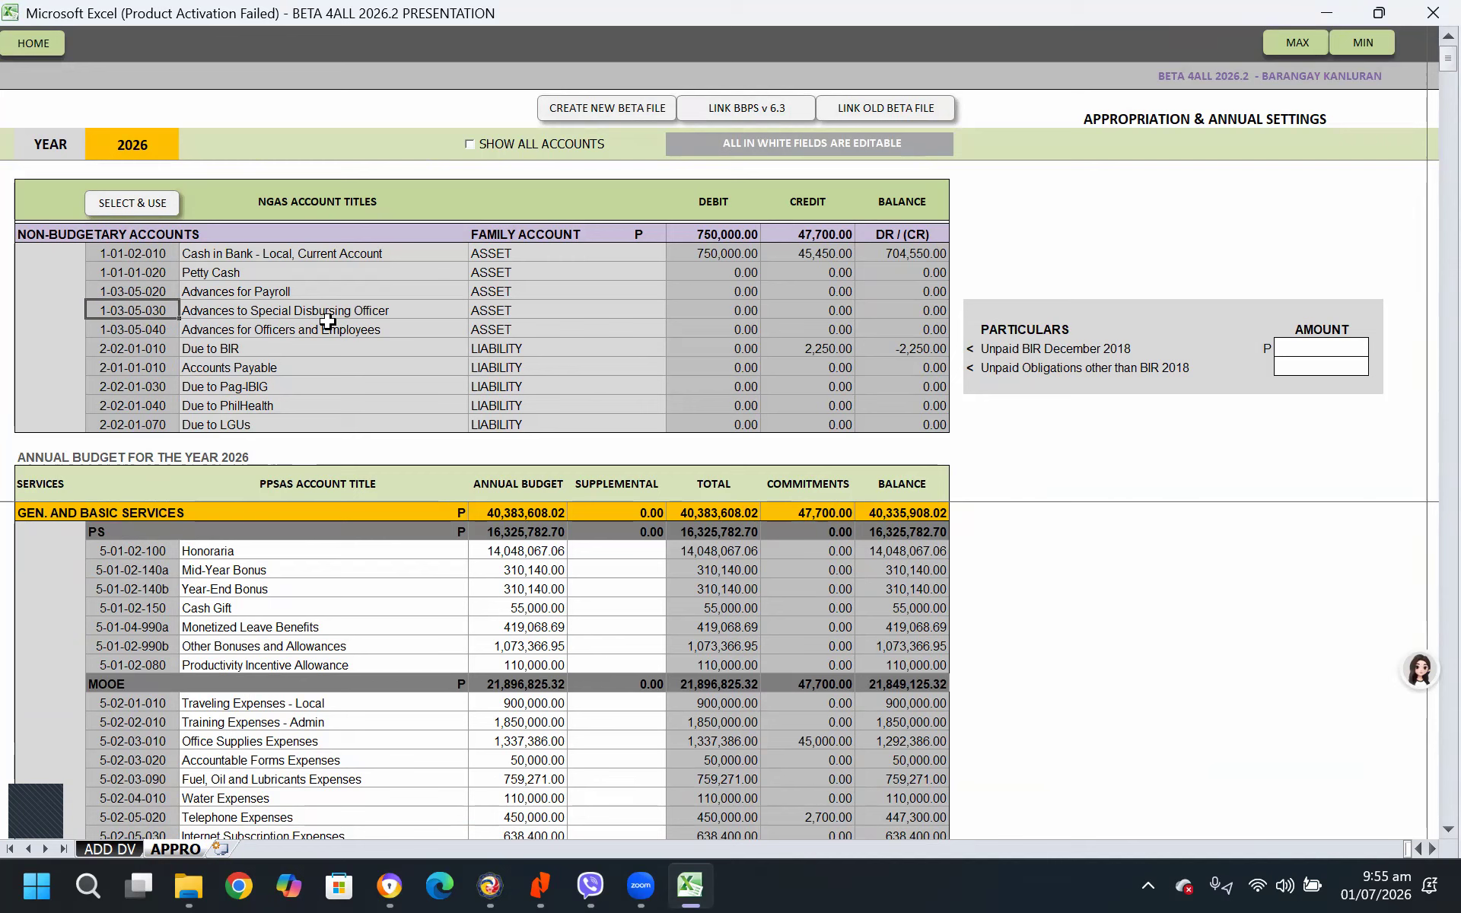
{"action": "left_click", "coordinate": [153, 207]}
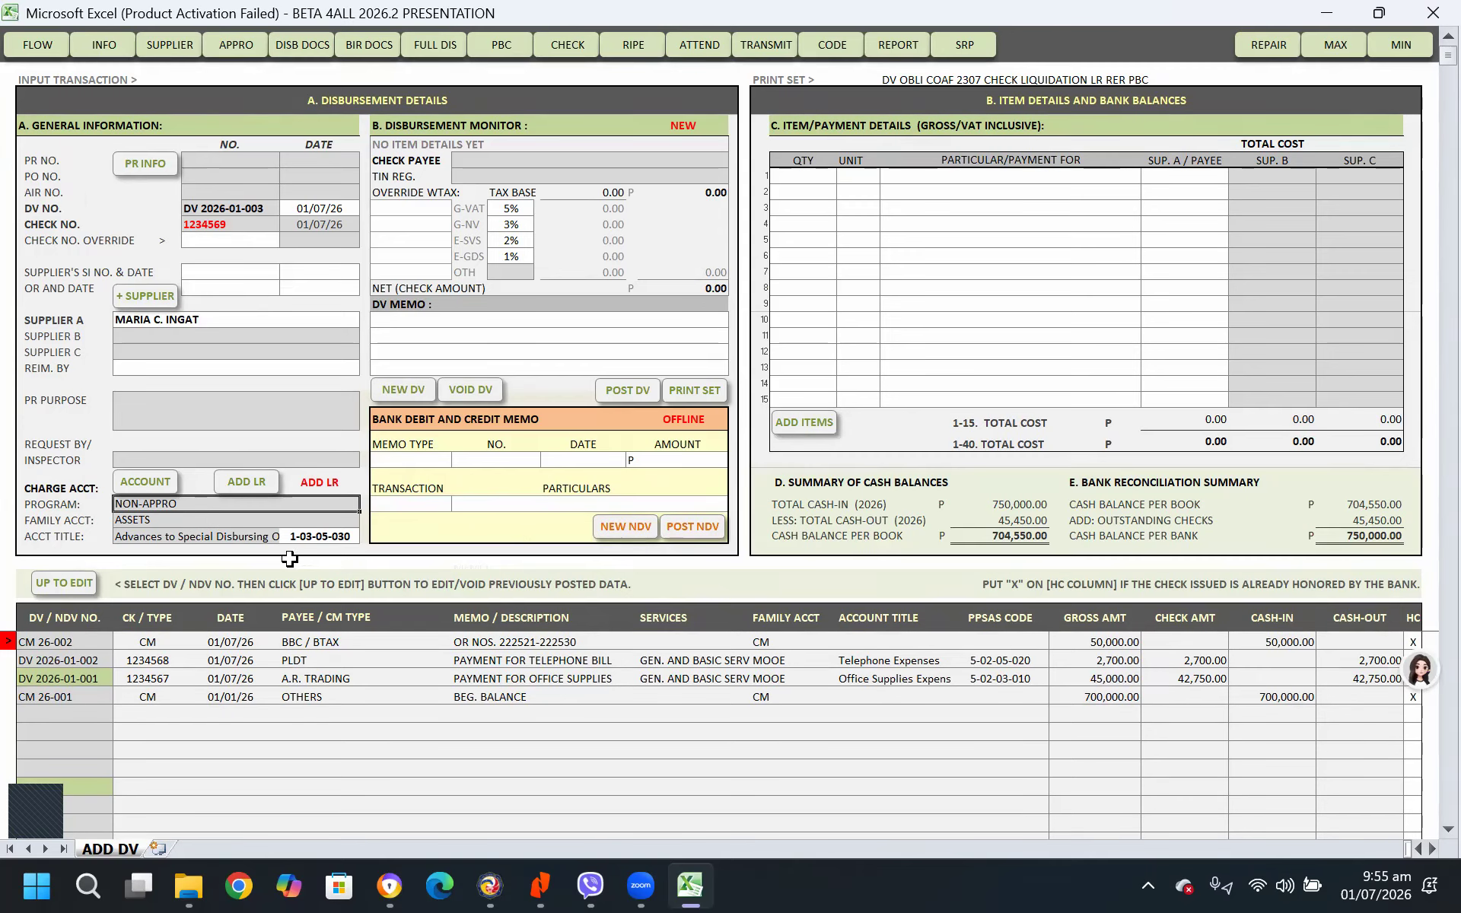
{"action": "left_click", "coordinate": [327, 481]}
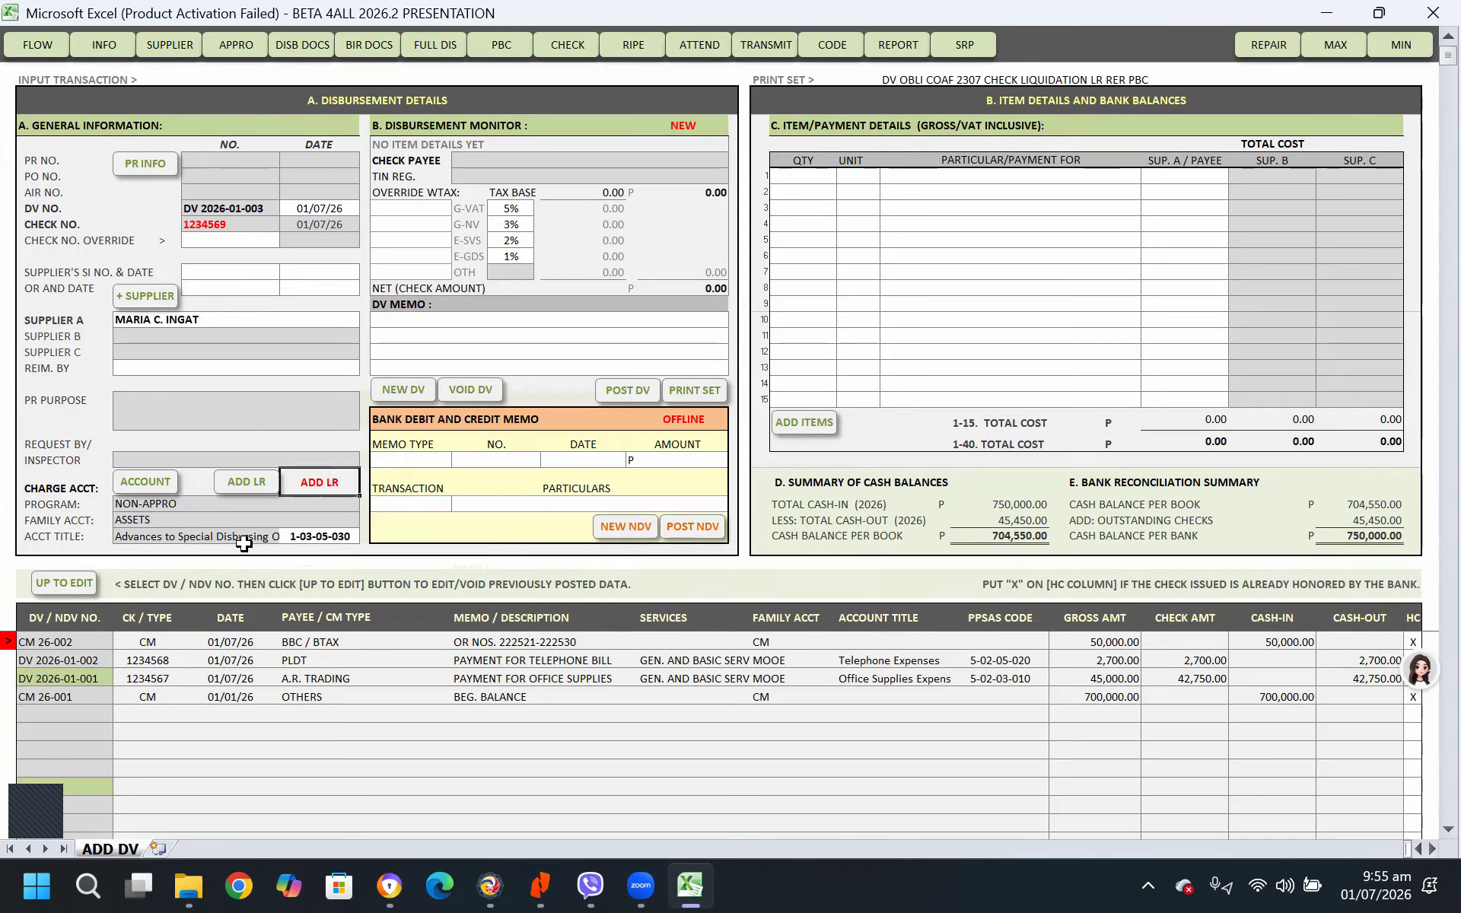
Enter the DV memo CASH ADVANCE FOR HONORARIA JANUARY 2026
{"action": "left_click", "coordinate": [430, 318]}
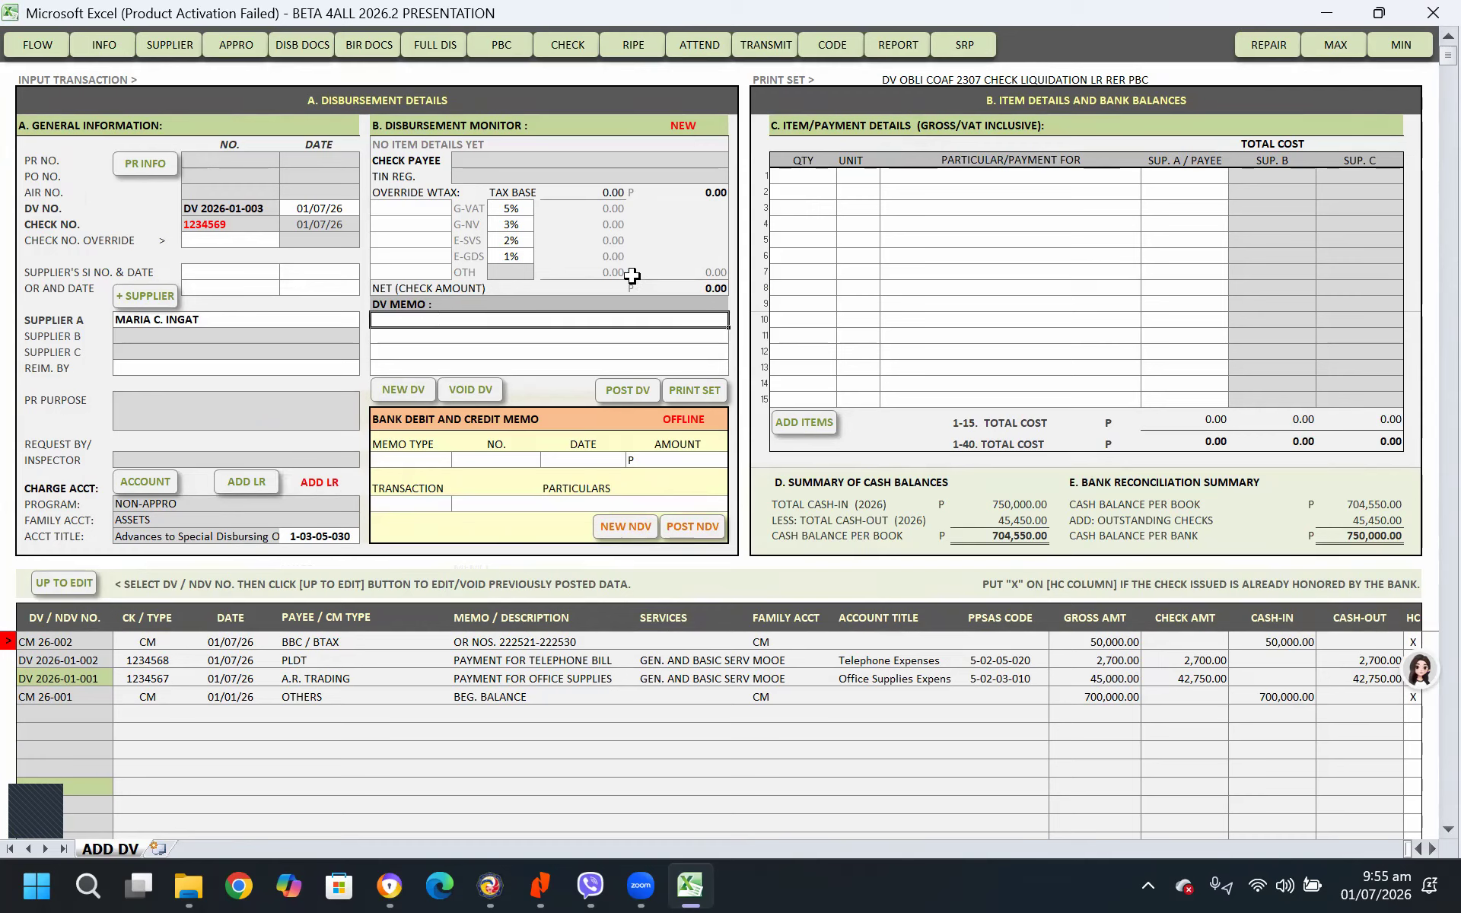
{"action": "type", "text": "CASH ADVANCE FOR HONORARI"}
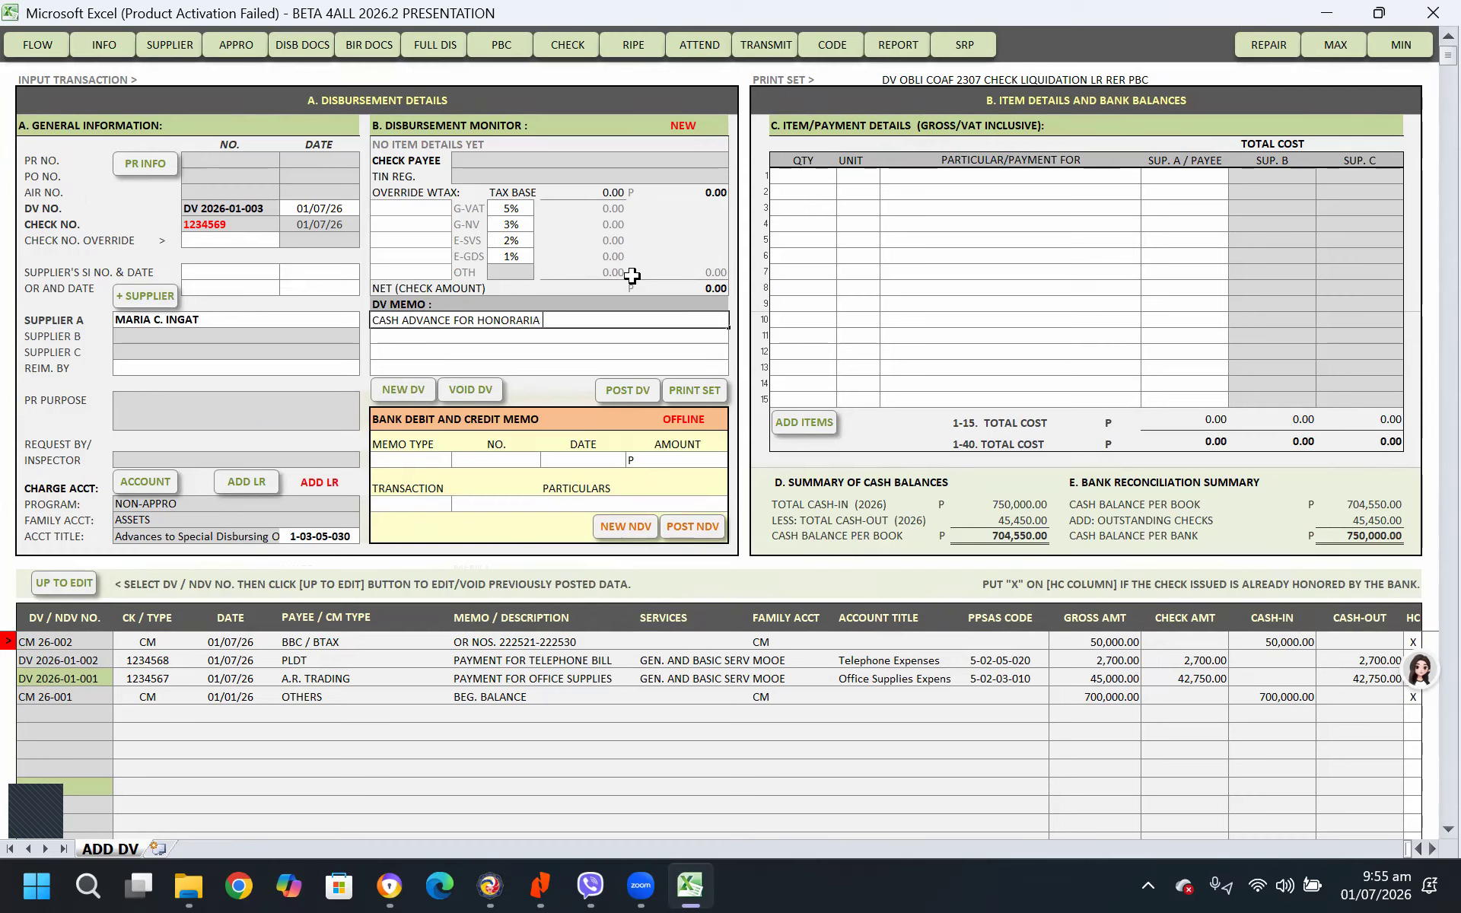
{"action": "type", "text": "ANUARY 2026"}
Add a voucher item line of 1 SET HONORARIA with a payee amount of 500,000.00
{"action": "left_click", "coordinate": [818, 174]}
{"action": "type", "text": "1"}
{"action": "key", "text": "Tab"}
{"action": "key", "text": "Tab"}
{"action": "type", "text": "HON"}
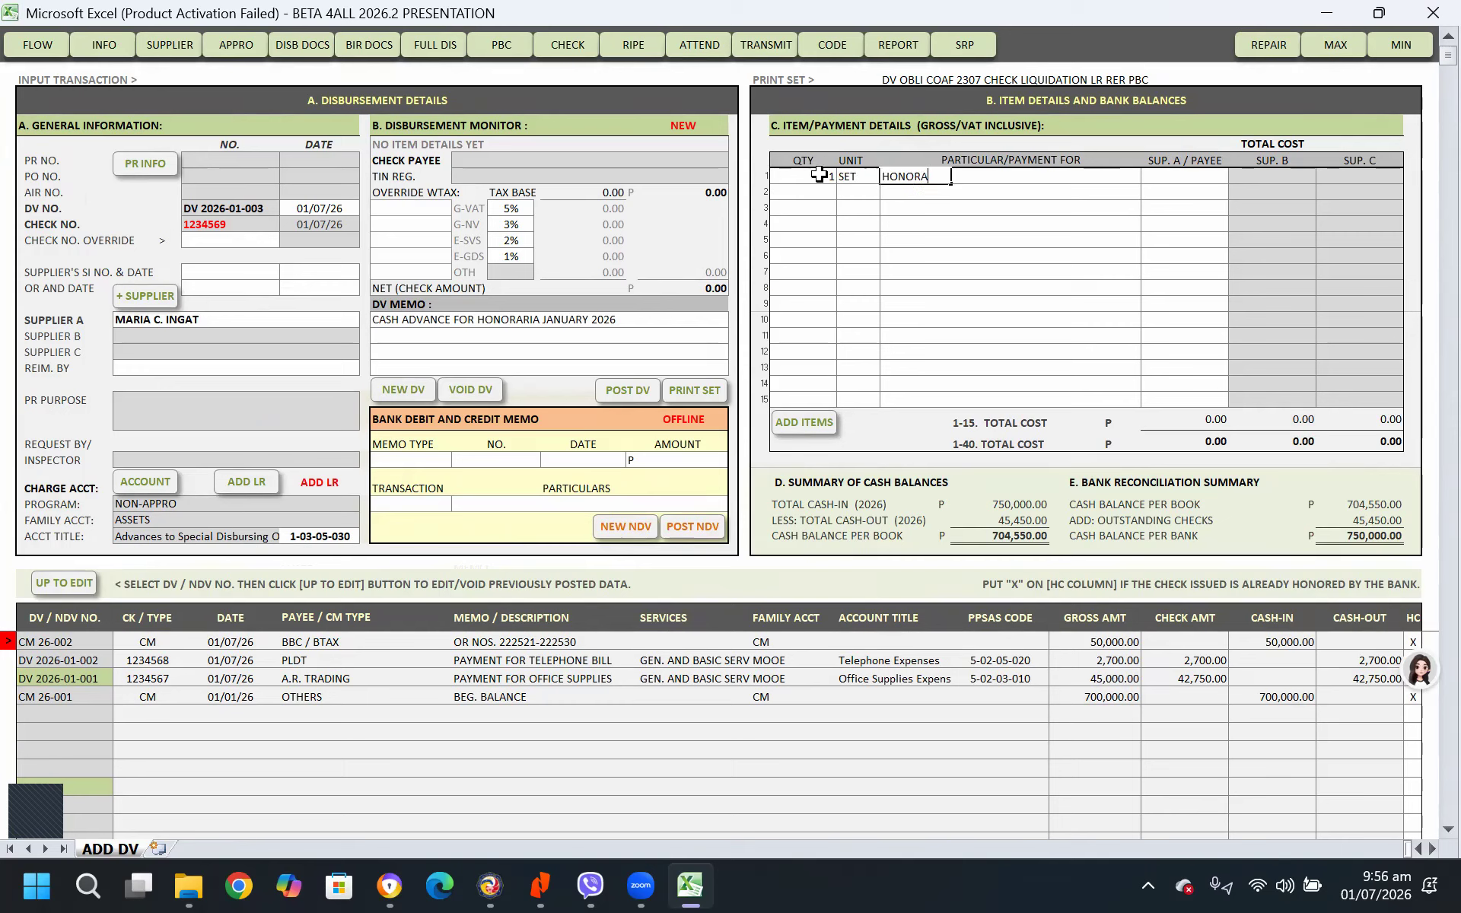
{"action": "key", "text": "Tab"}
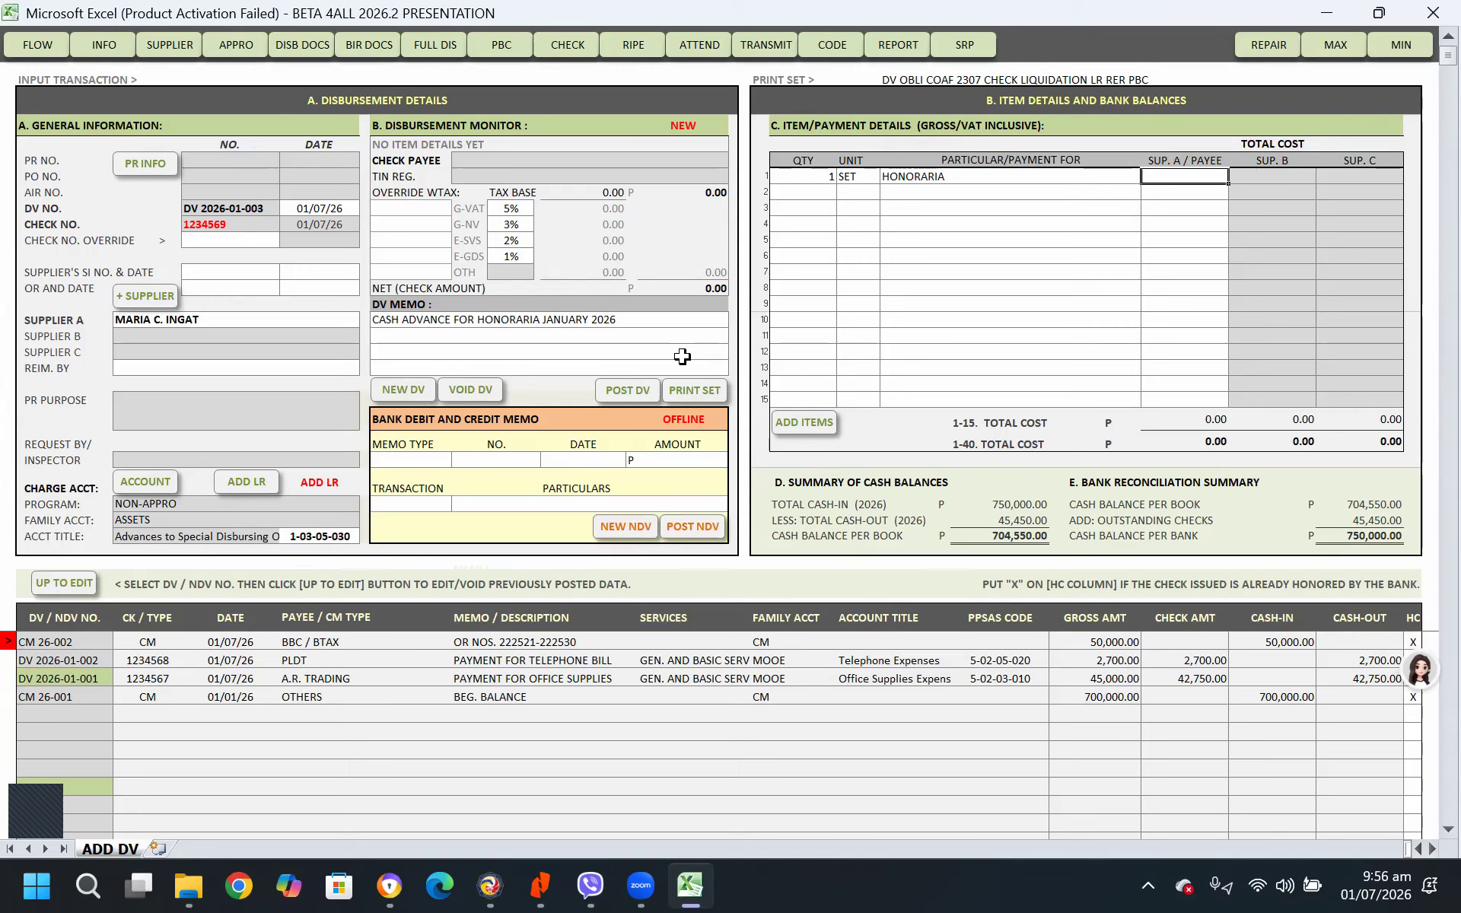
{"action": "type", "text": "500,000.00"}
{"action": "key", "text": "Return"}
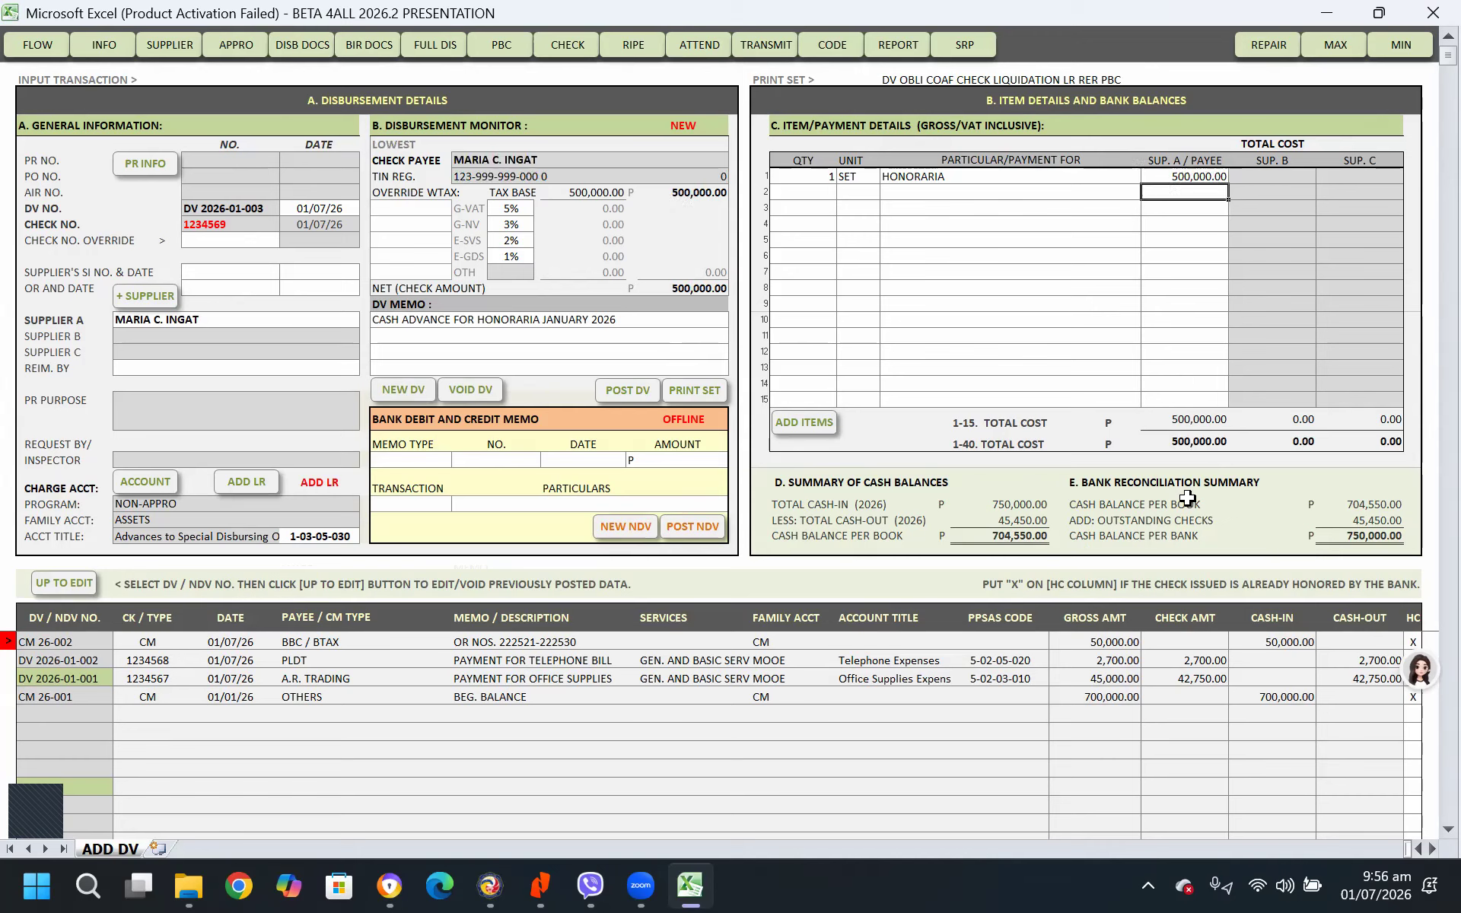
Post the honoraria cash advance voucher
{"action": "left_click", "coordinate": [646, 394]}
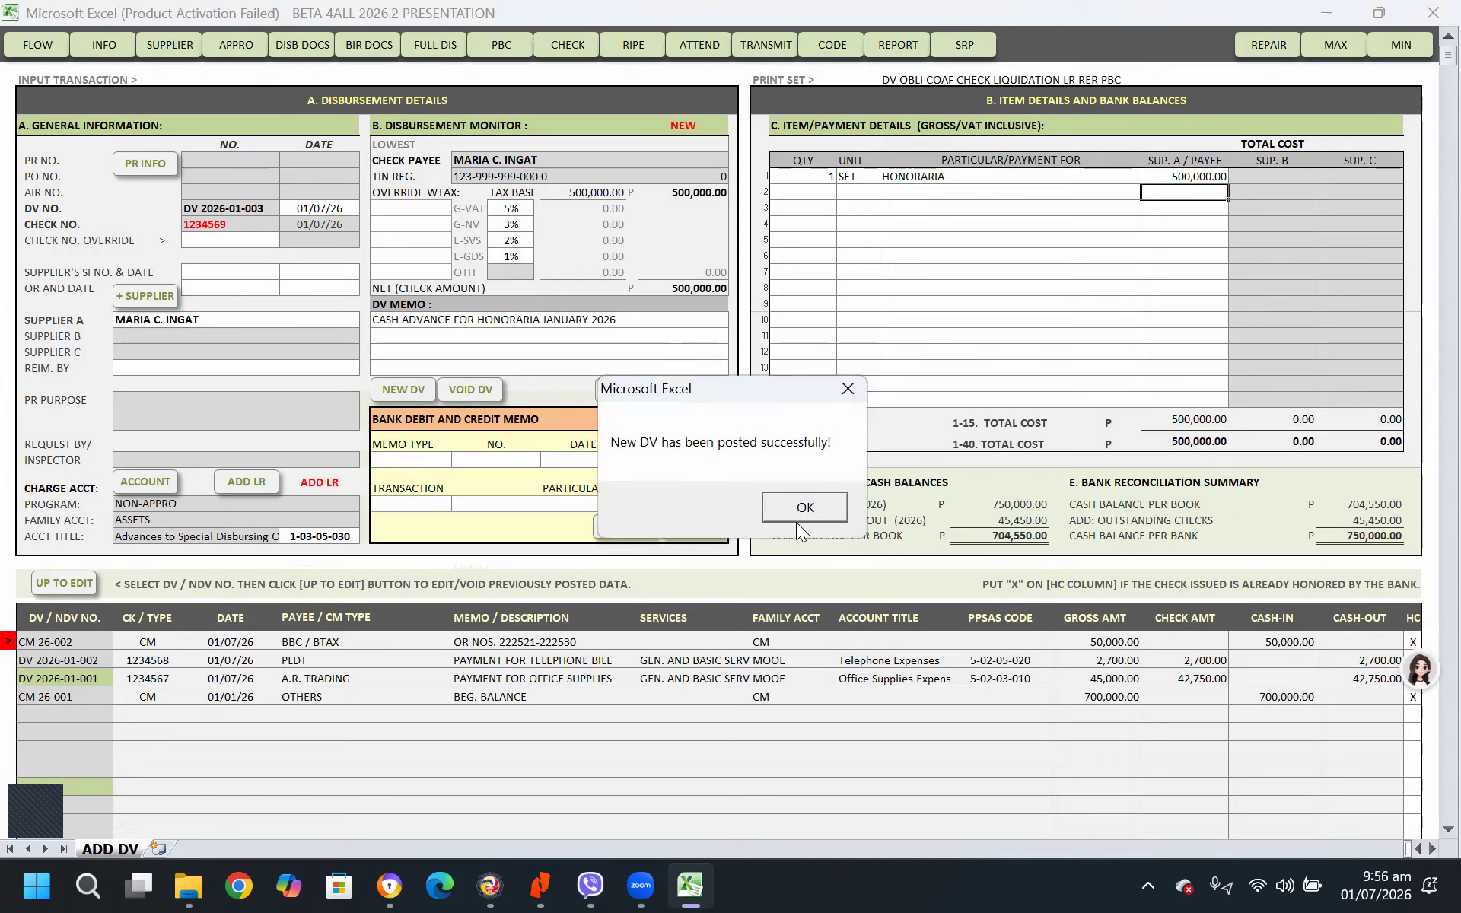
{"action": "left_click", "coordinate": [805, 507]}
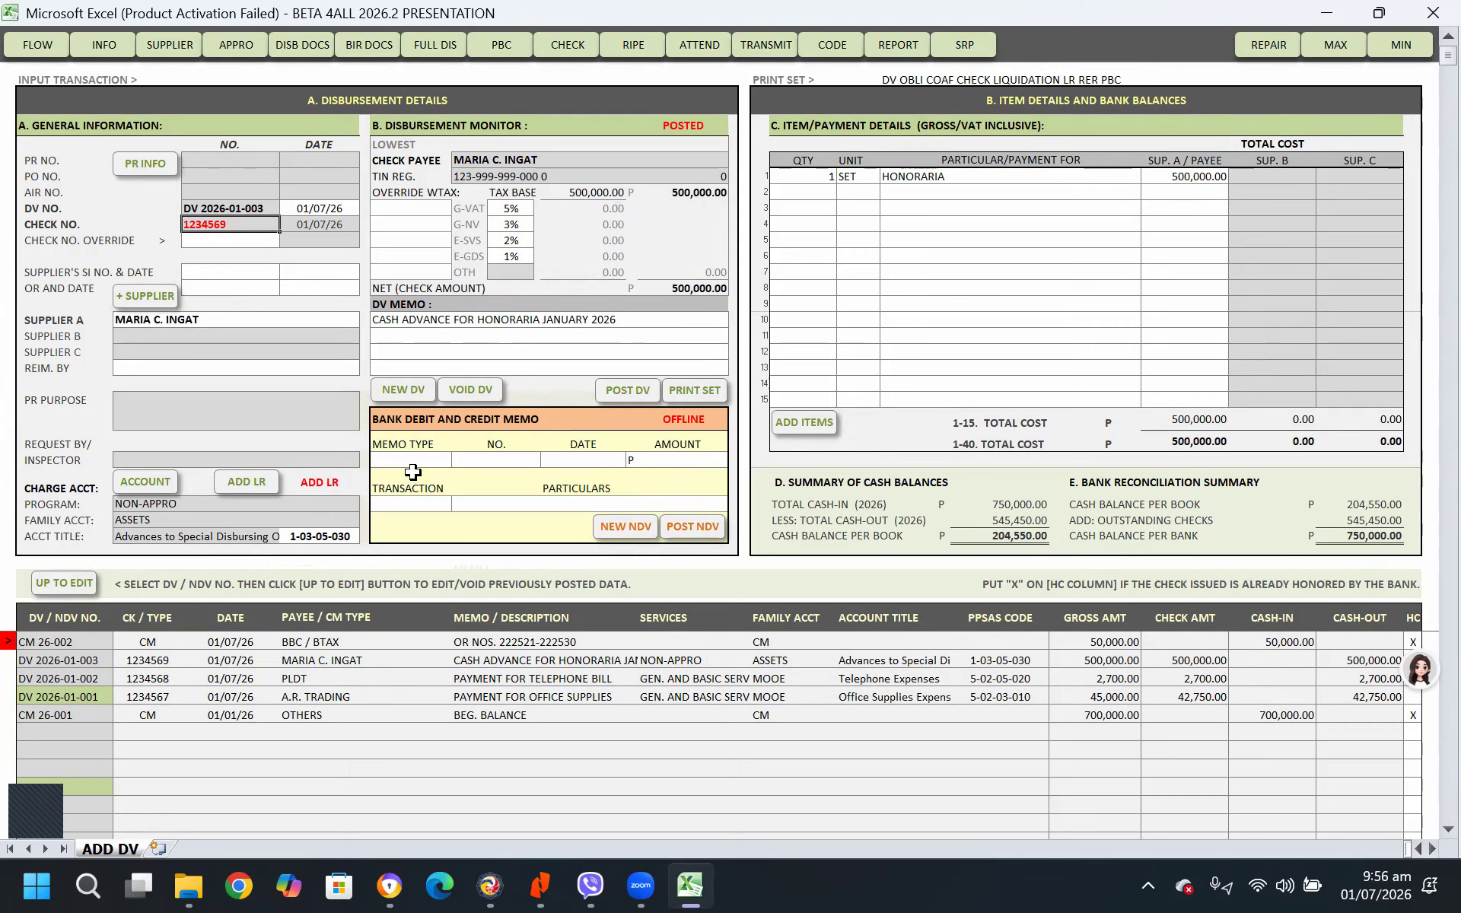
{"action": "left_click", "coordinate": [438, 330]}
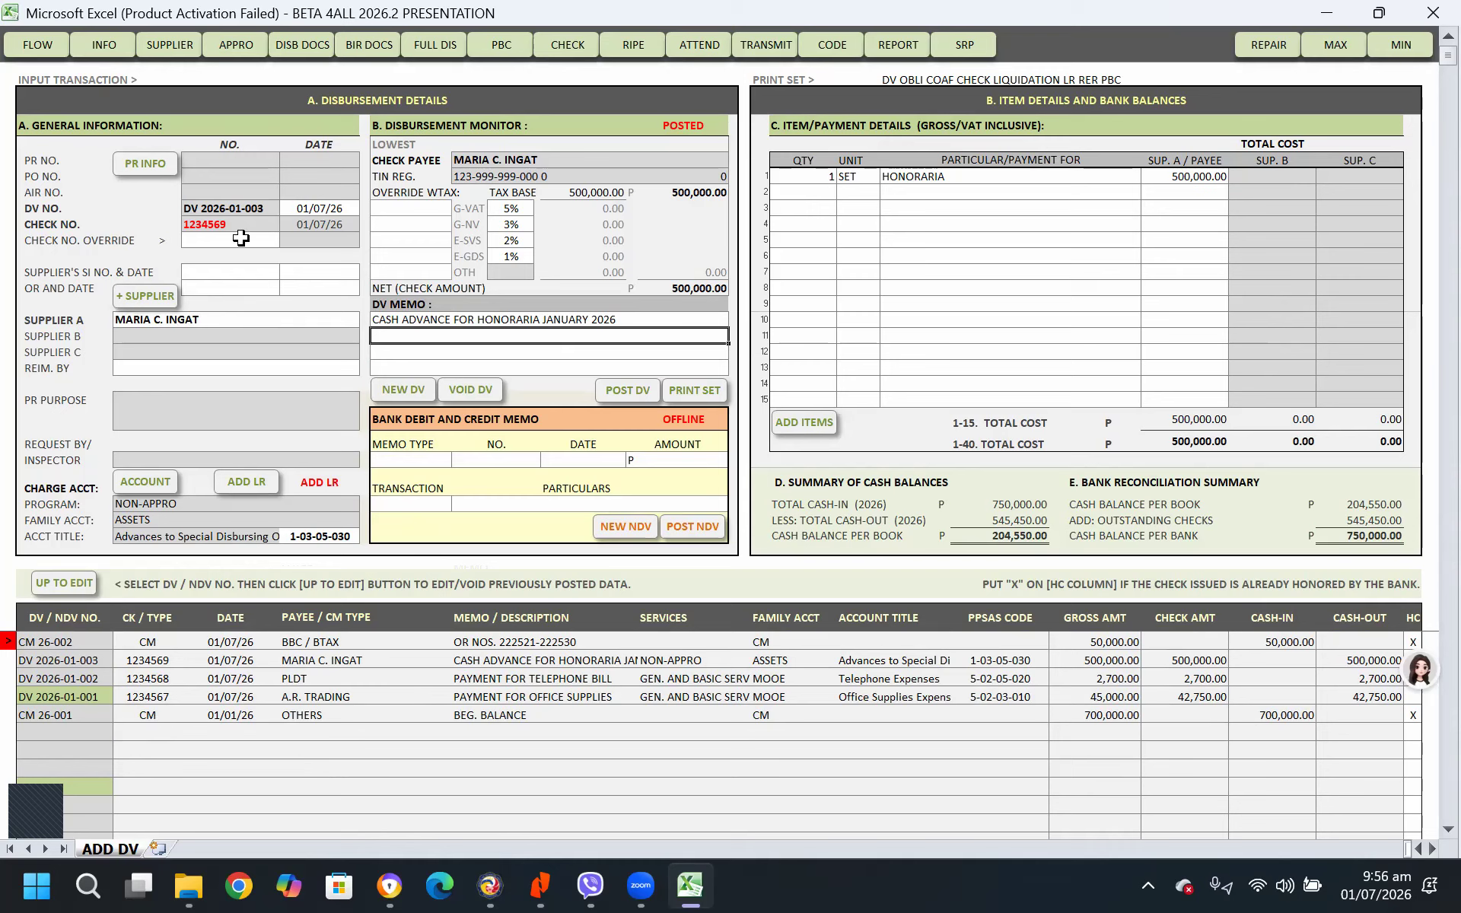
Recall the posted honoraria voucher DV 2026-01-003 and open a new liquidation form for it
{"action": "left_click", "coordinate": [80, 684]}
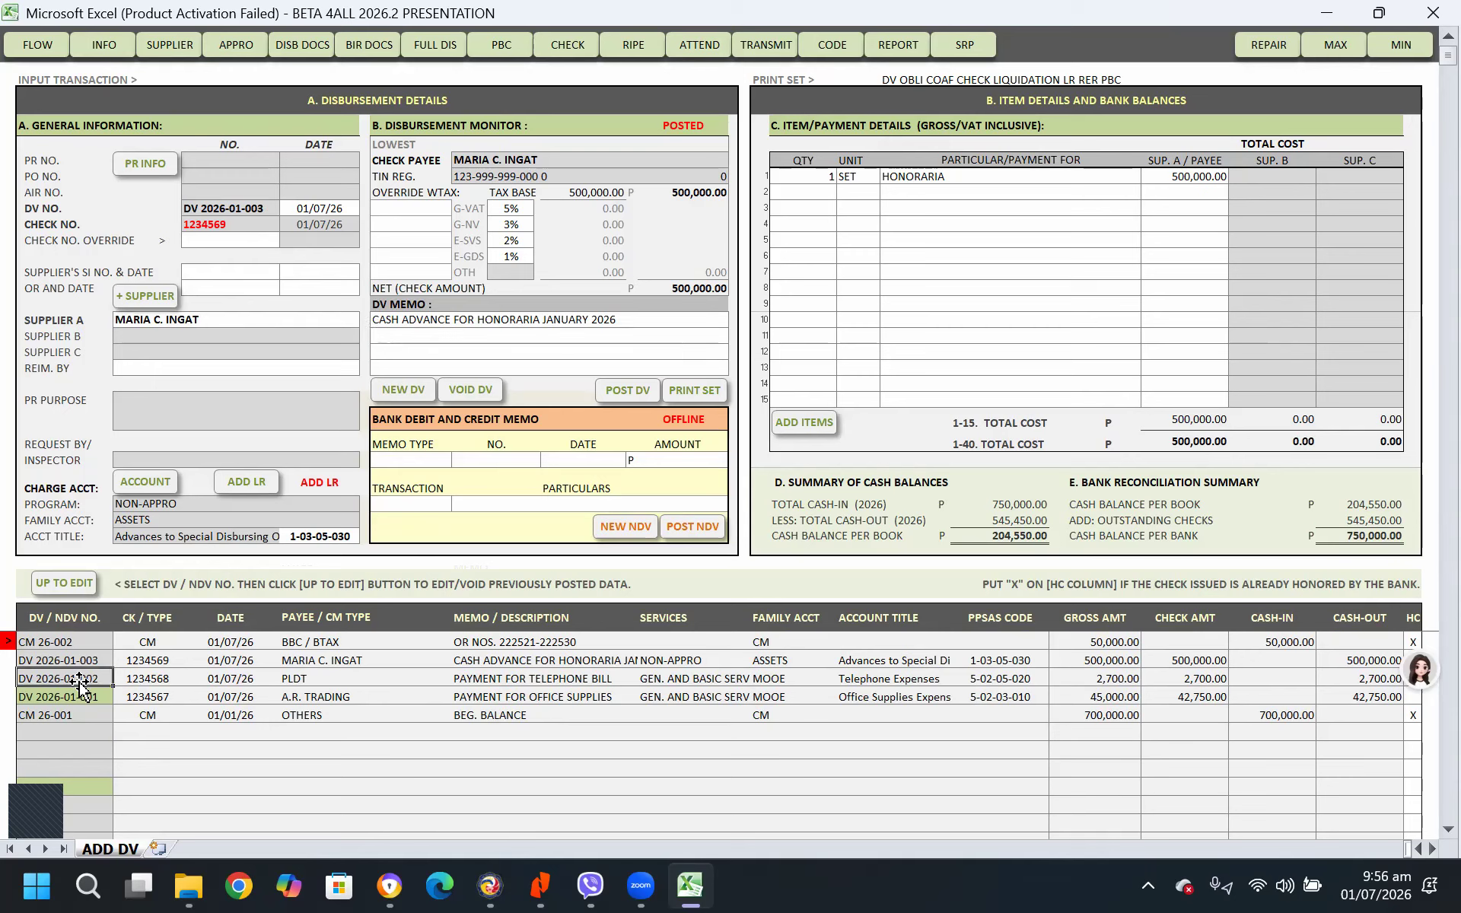
{"action": "left_click", "coordinate": [71, 581]}
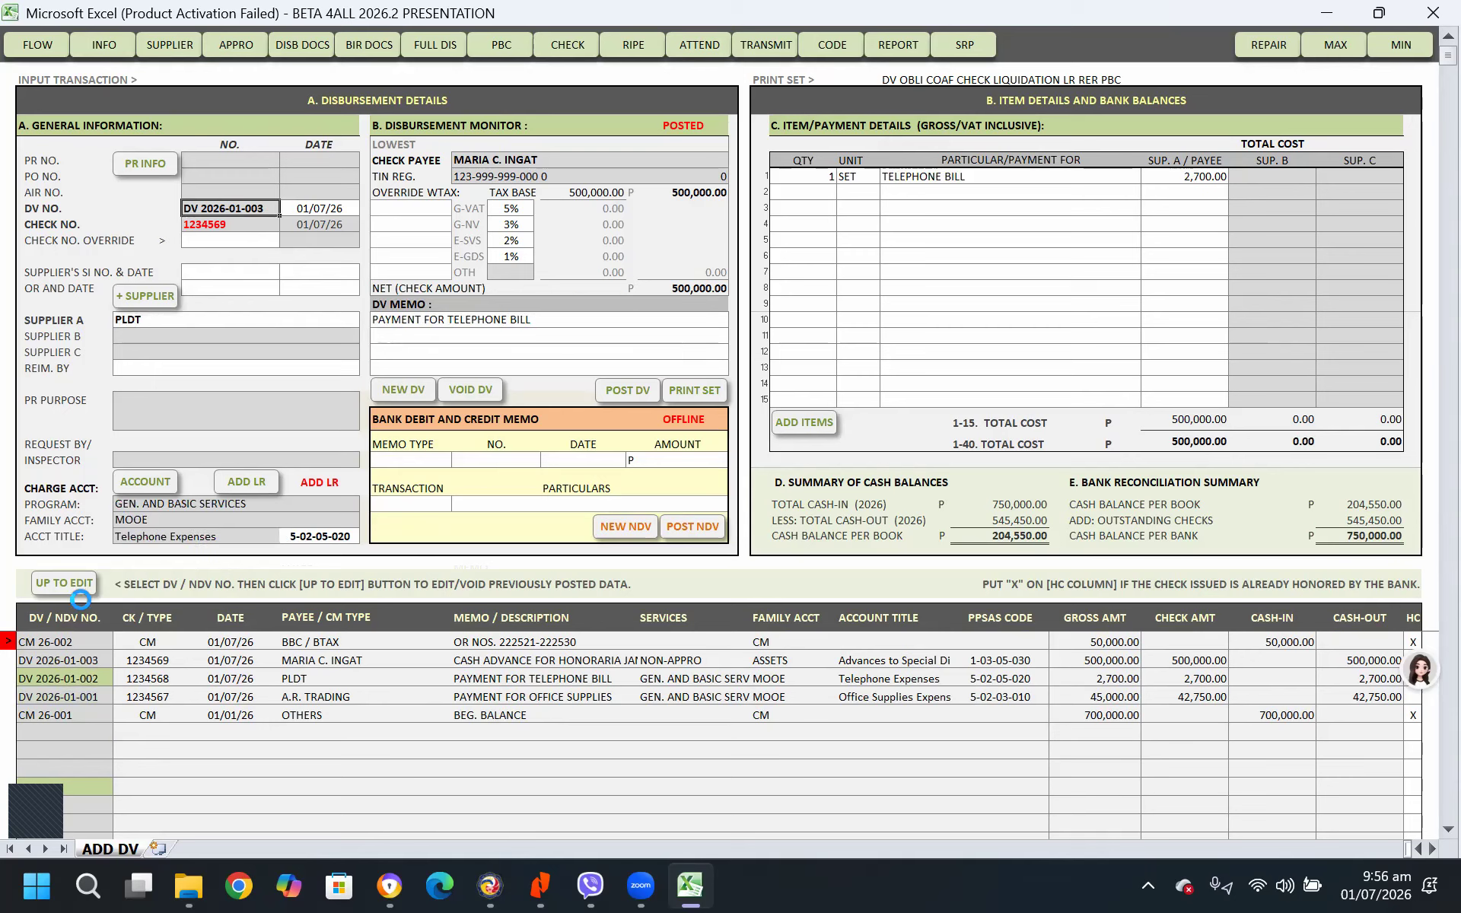
{"action": "left_click", "coordinate": [79, 661]}
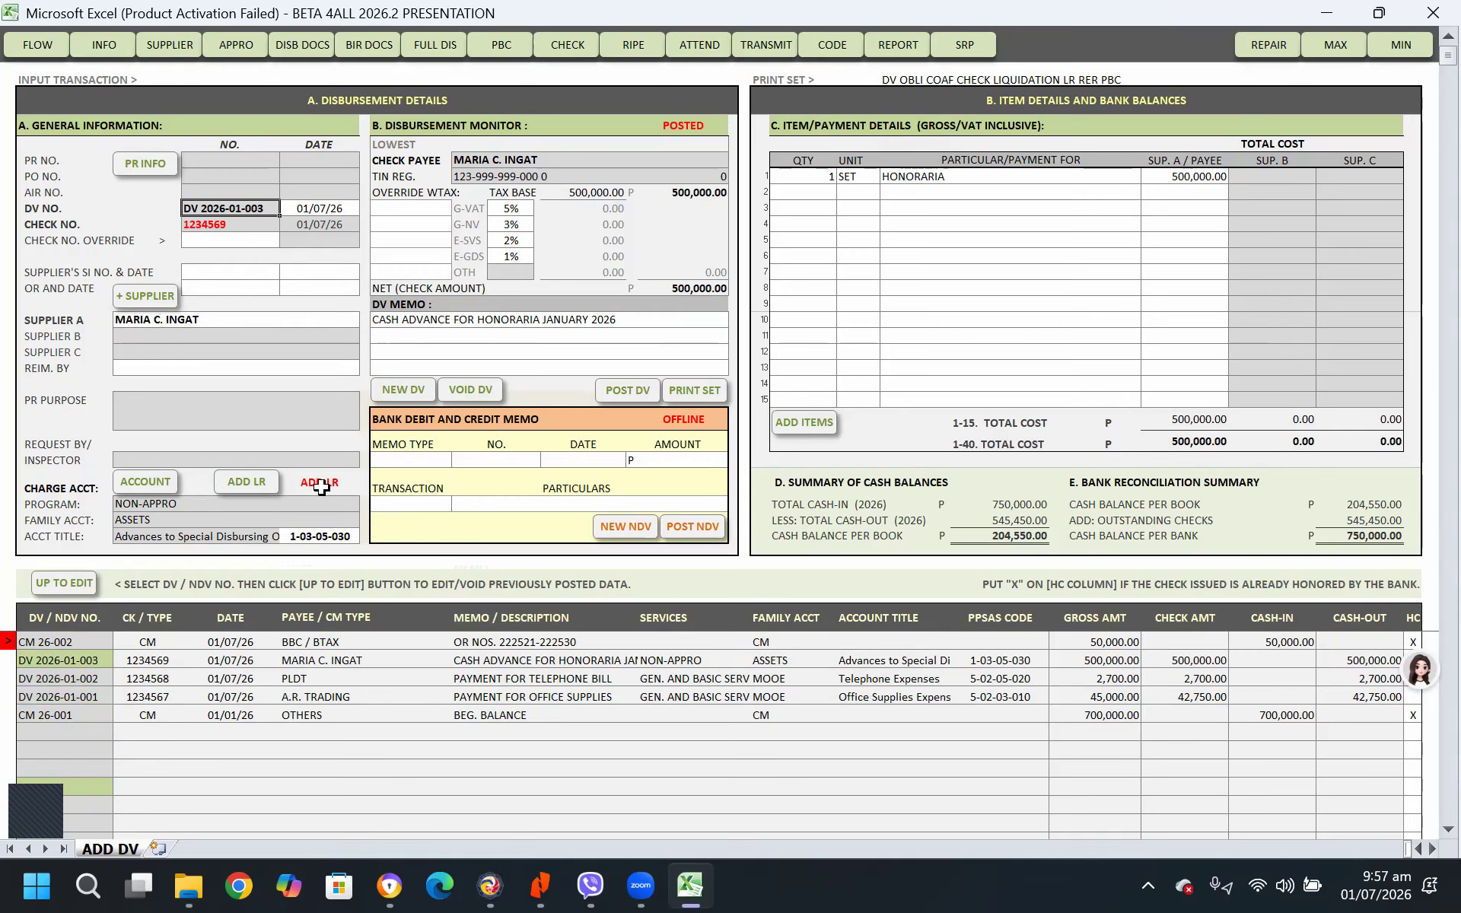
{"action": "left_click", "coordinate": [248, 490]}
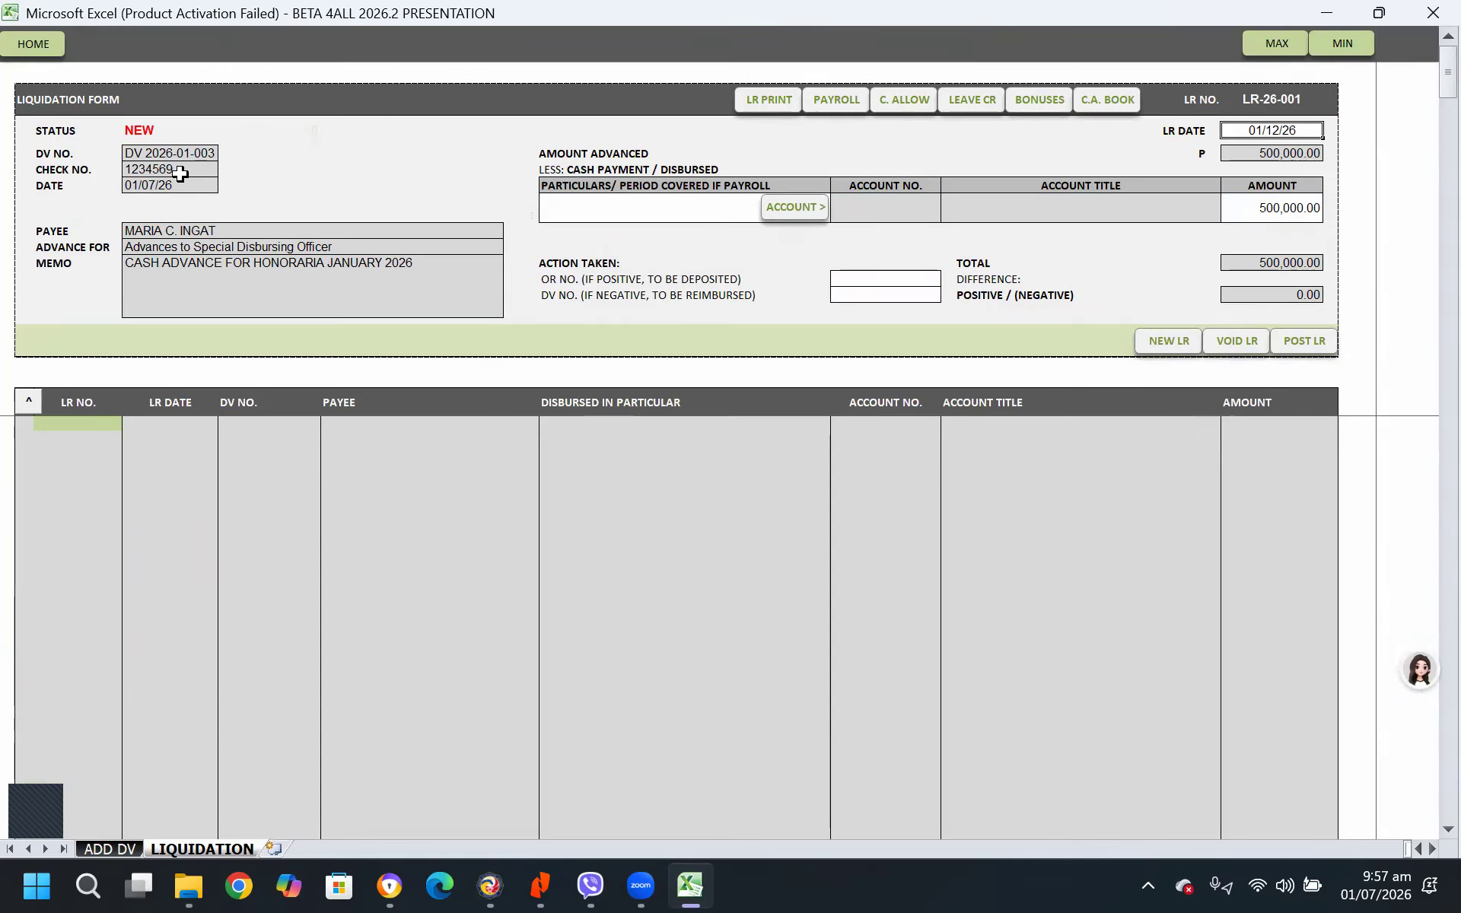
Enter PAYROLL JANUARY 2026 as the particulars of the liquidation
{"action": "left_click", "coordinate": [661, 201]}
{"action": "type", "text": "PAYROLL JANUARY"}
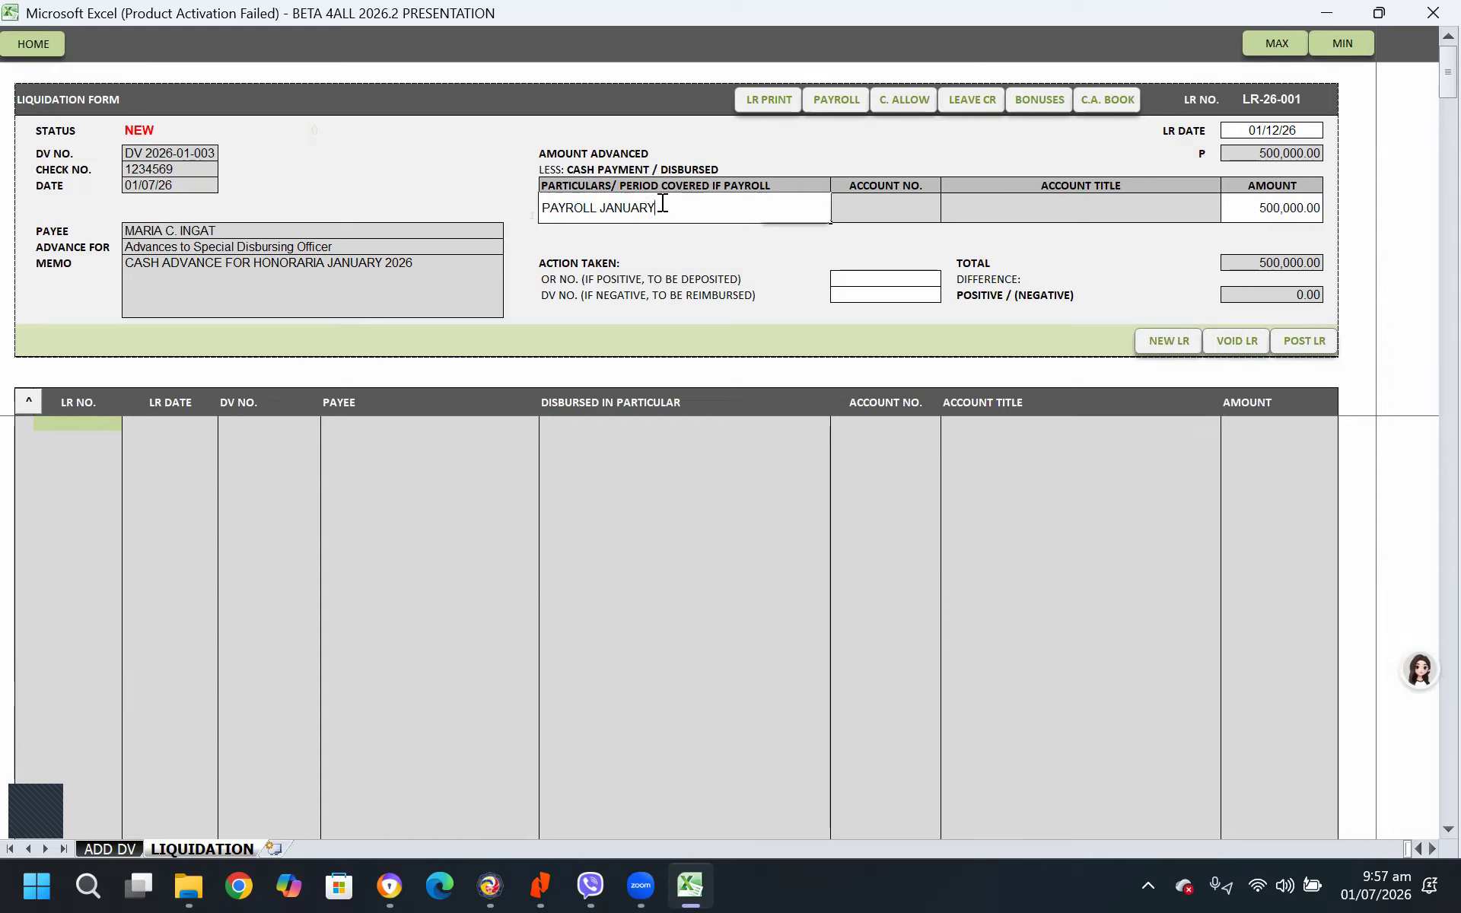
{"action": "type", "text": " 2026"}
{"action": "key", "text": "Return"}
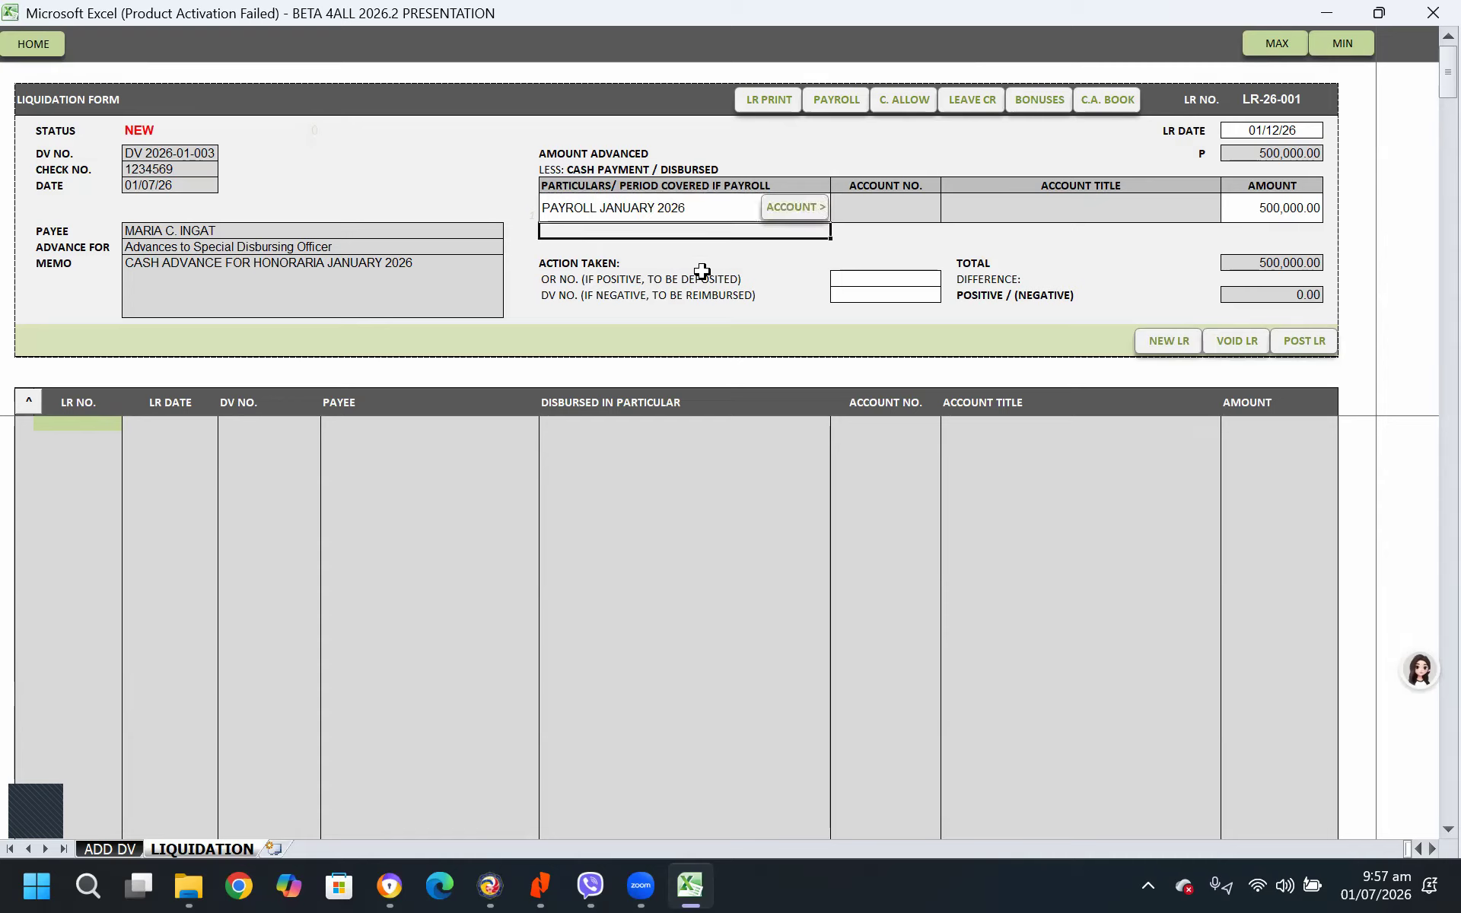
Charge the liquidation to account 5-01-02-100 Honoraria and post the liquidation report
{"action": "left_click", "coordinate": [807, 217]}
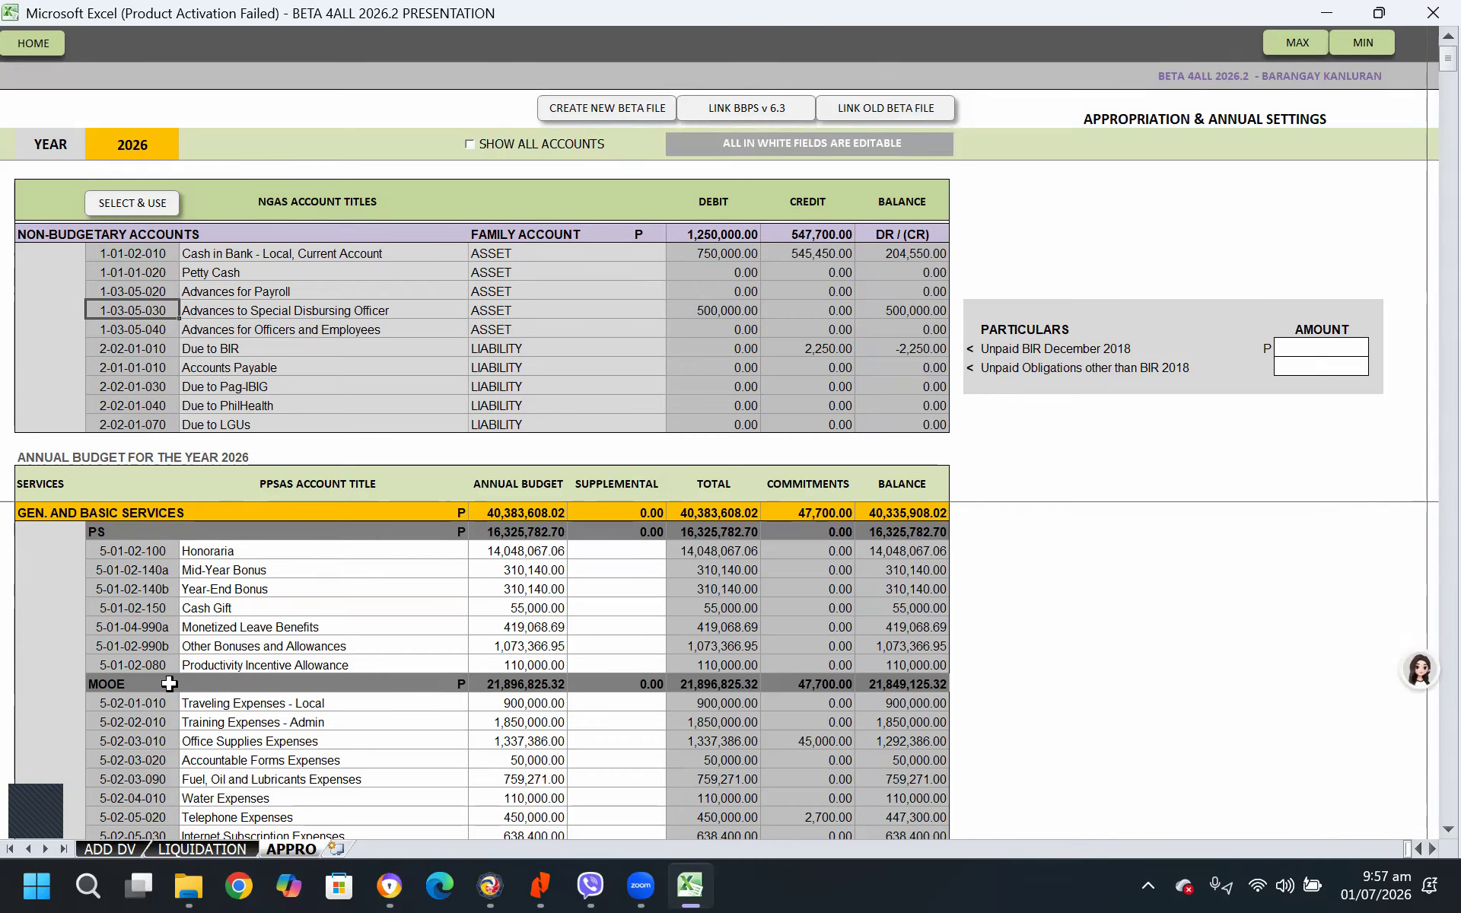
{"action": "left_click", "coordinate": [147, 551]}
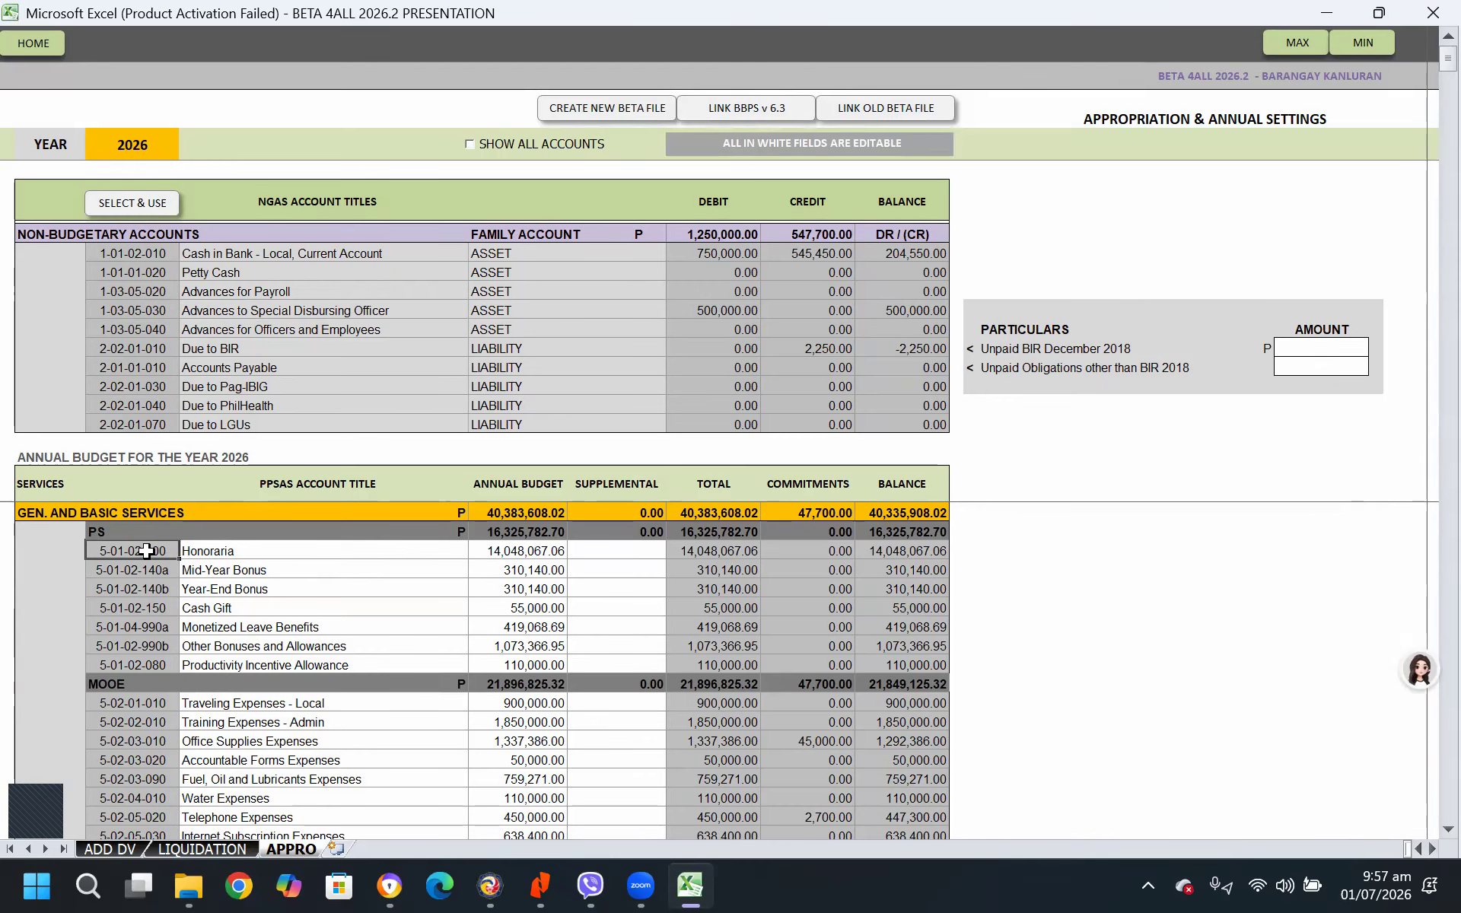
{"action": "left_click", "coordinate": [146, 203]}
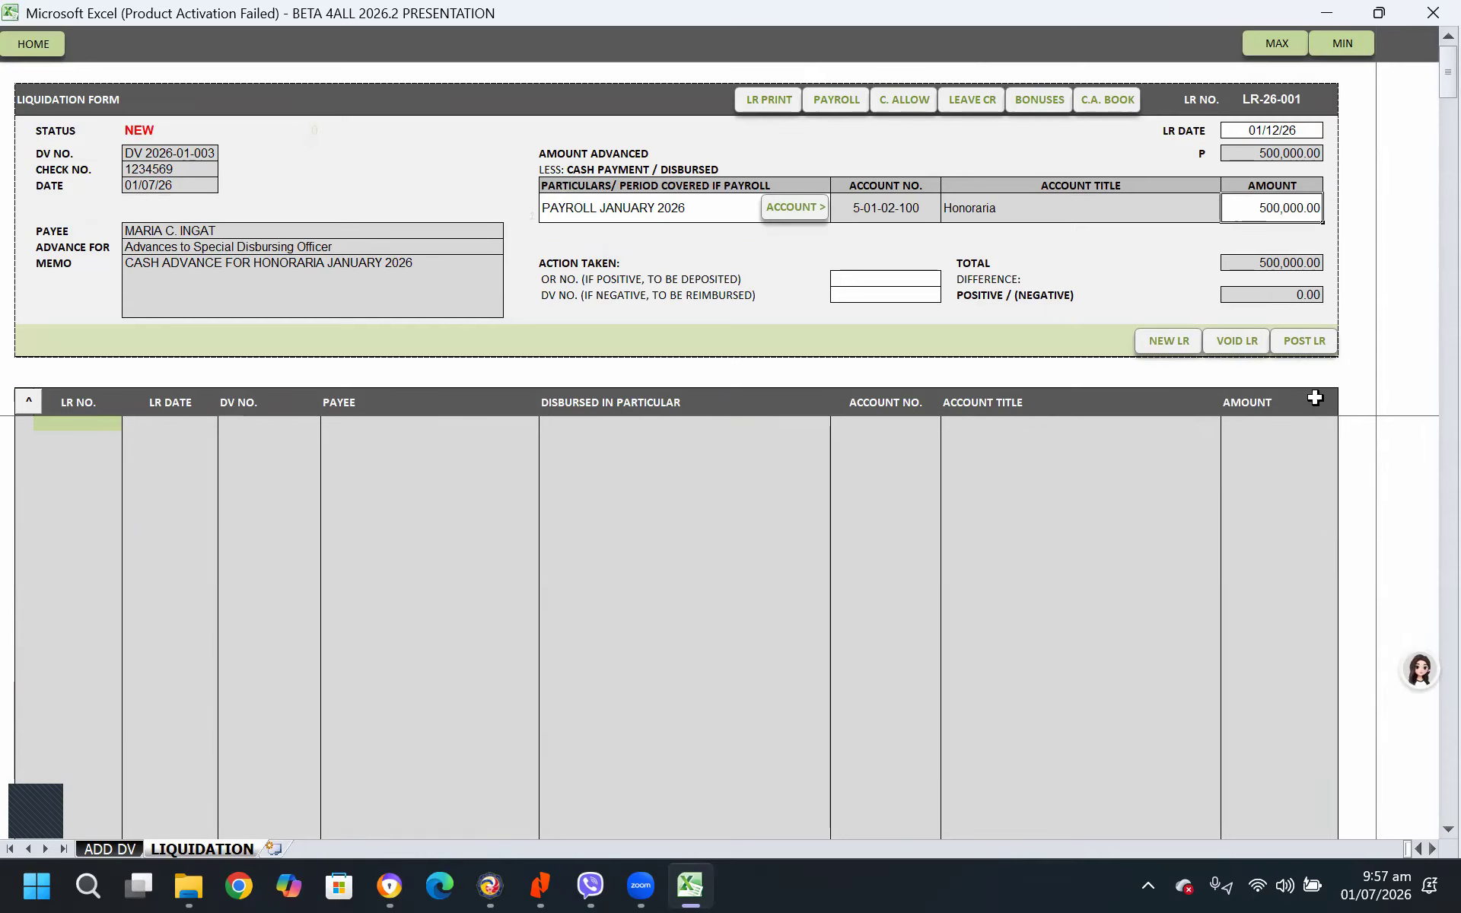
{"action": "left_click", "coordinate": [1303, 340]}
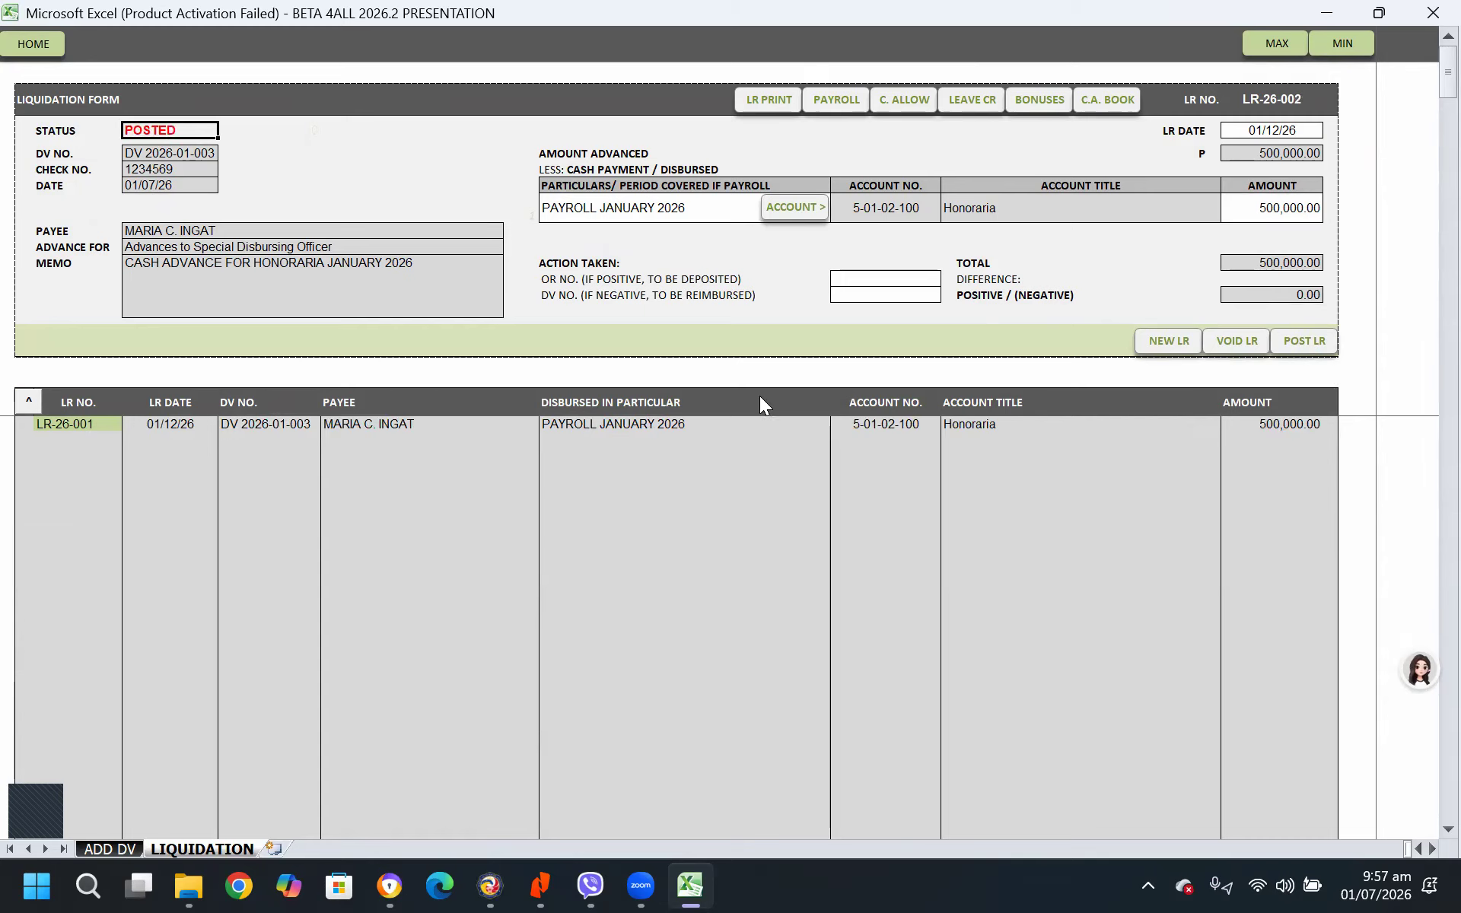
{"action": "left_click", "coordinate": [816, 515]}
Open the payroll generated for liquidation LR-26-001 and examine its certifications and accounting entries
{"action": "left_click", "coordinate": [840, 99]}
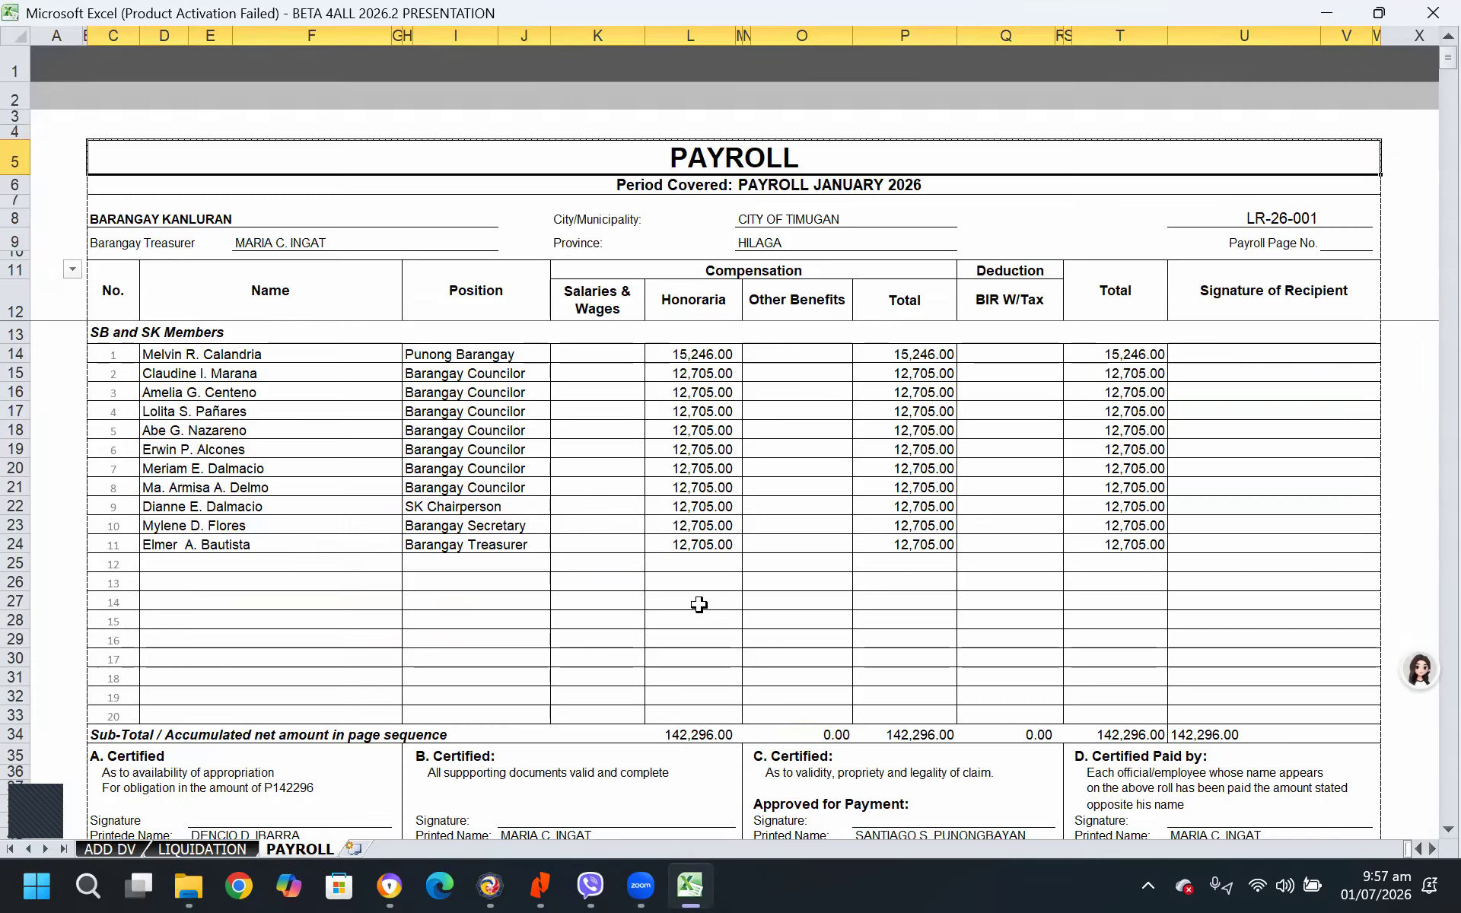
{"action": "scroll", "coordinate": [707, 613], "scroll_direction": "down", "scroll_amount": 3}
{"action": "scroll", "coordinate": [472, 612], "scroll_direction": "down", "scroll_amount": 1}
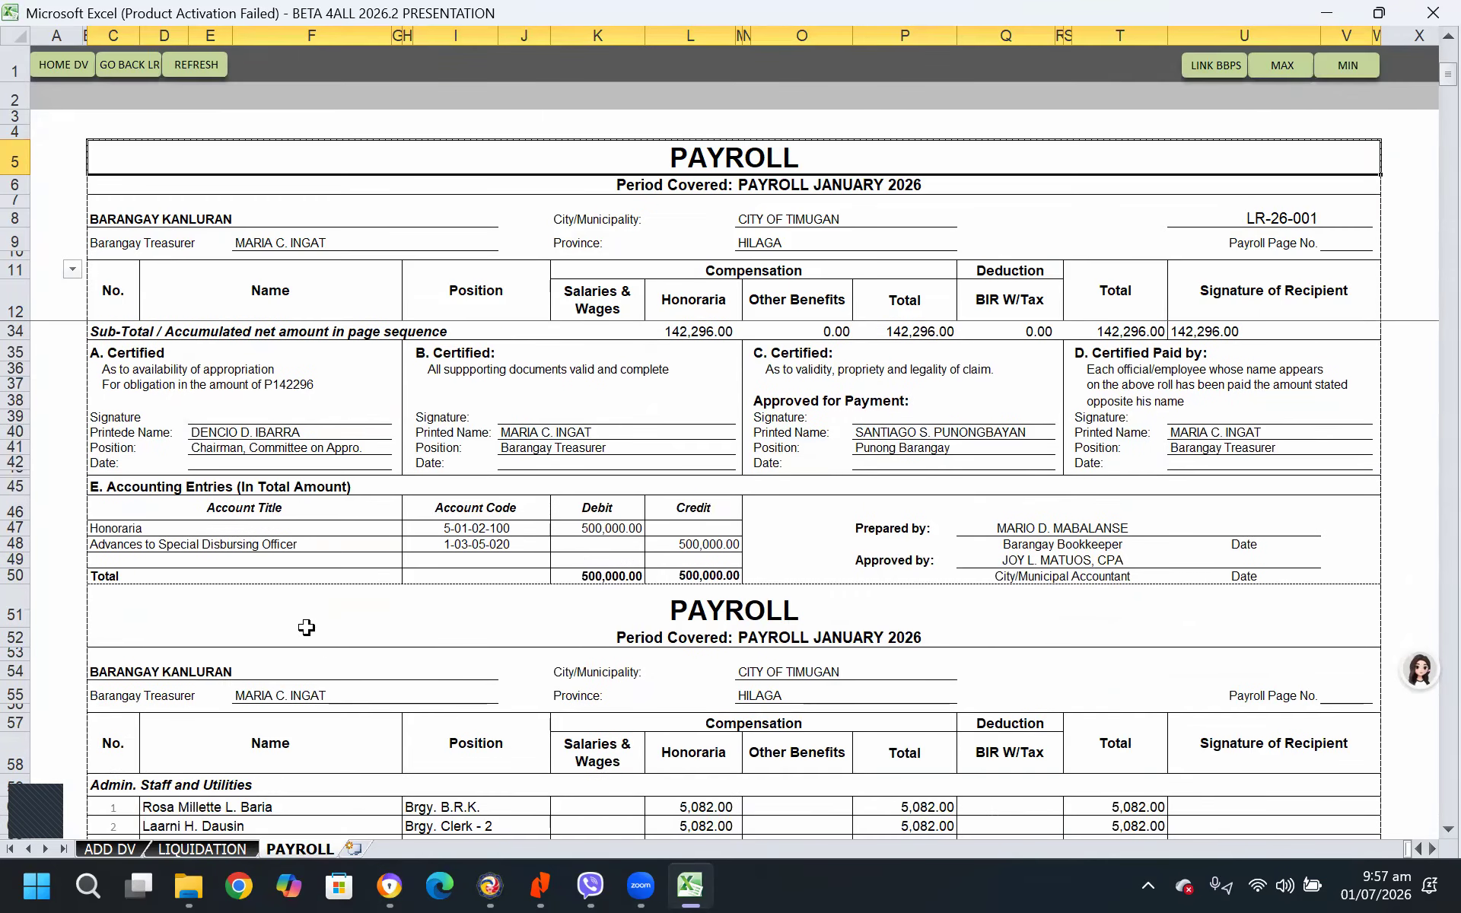
{"action": "left_click", "coordinate": [114, 529]}
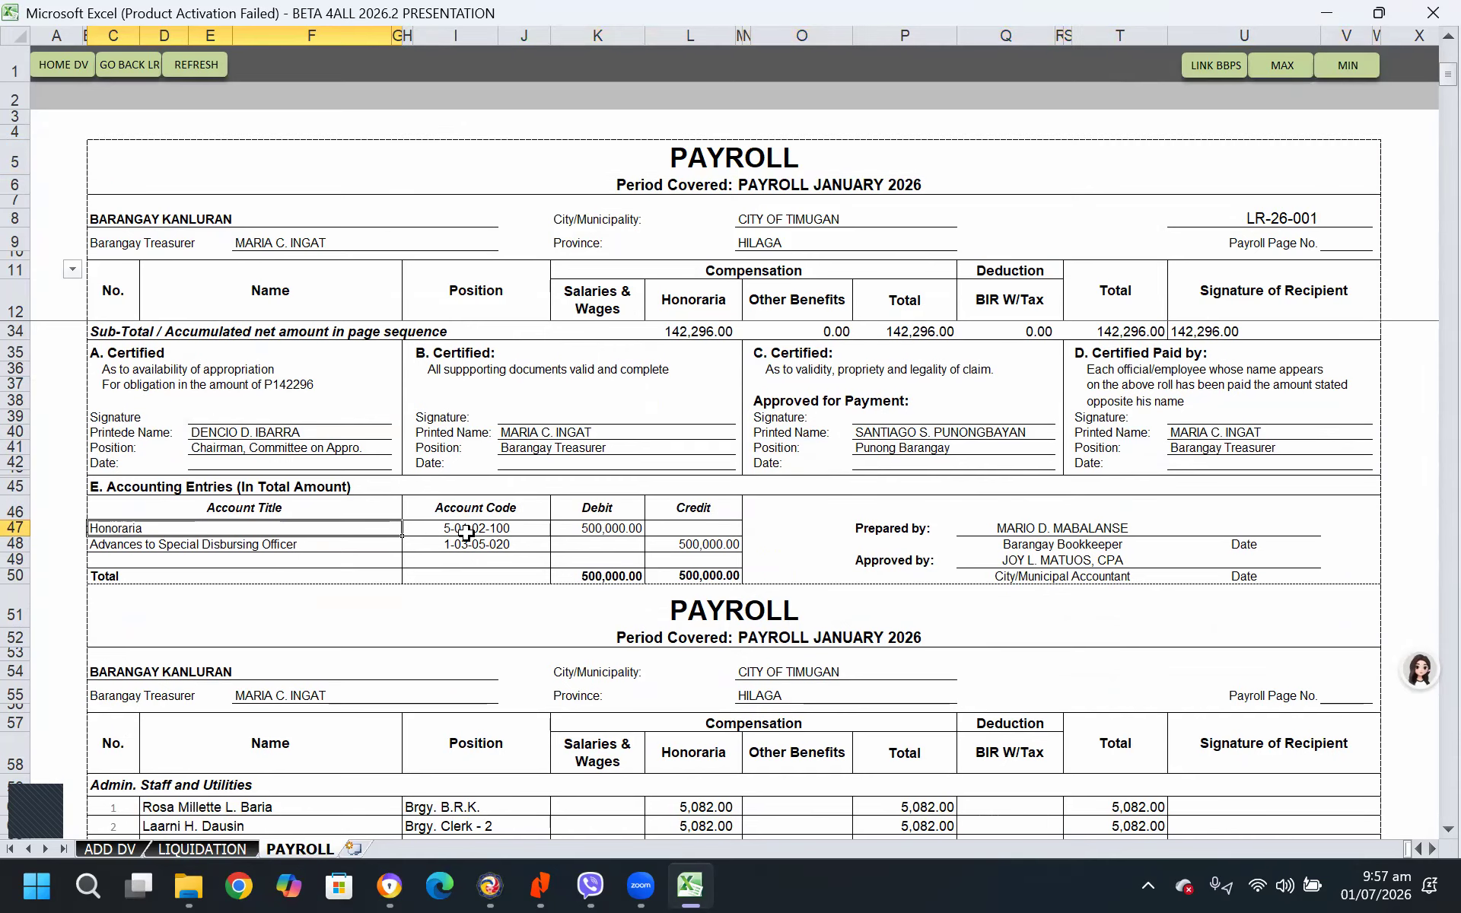
{"action": "left_click", "coordinate": [703, 541]}
{"action": "scroll", "coordinate": [705, 542], "scroll_direction": "up", "scroll_amount": 7}
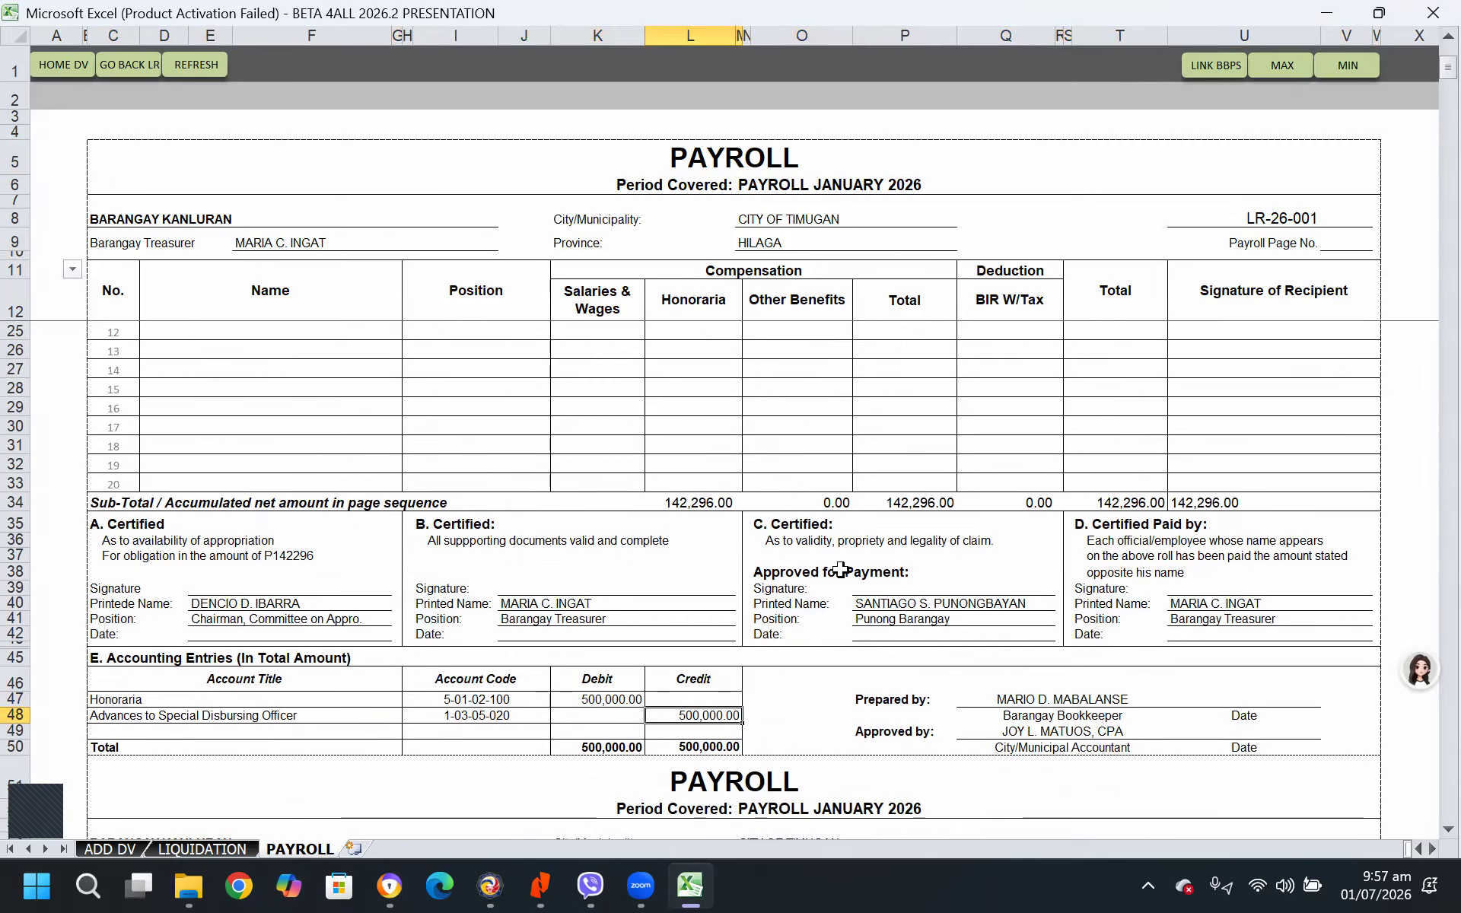
Review the payroll's list of SB and SK members and its admin staff pages
{"action": "left_click", "coordinate": [216, 356]}
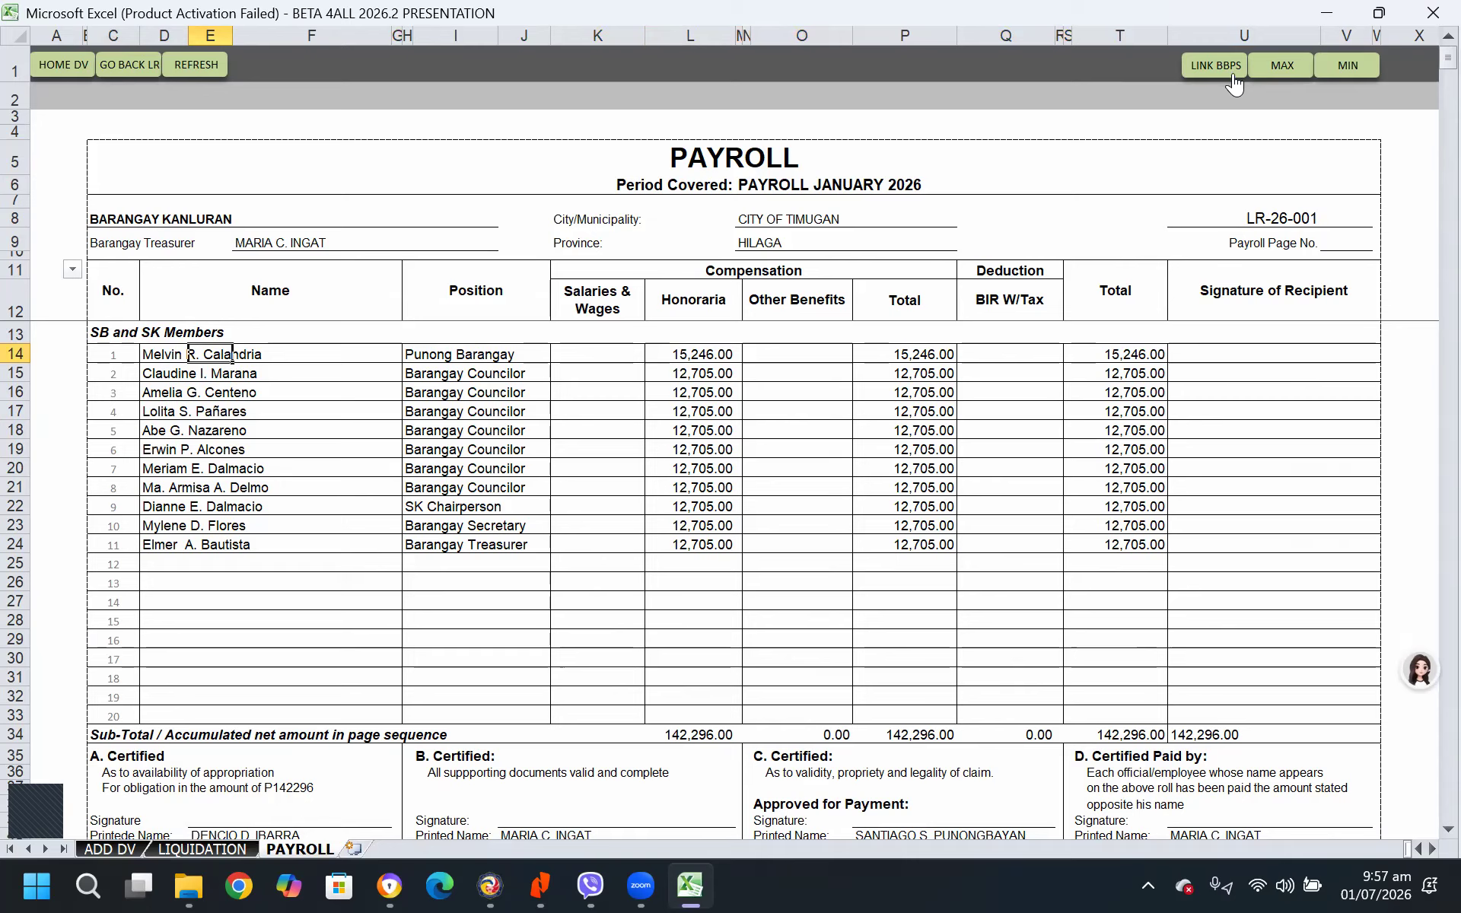
{"action": "left_click", "coordinate": [155, 356]}
{"action": "left_click", "coordinate": [153, 411]}
{"action": "left_click", "coordinate": [160, 468]}
{"action": "left_click", "coordinate": [164, 524]}
{"action": "left_click", "coordinate": [174, 566]}
{"action": "scroll", "coordinate": [364, 614], "scroll_direction": "down", "scroll_amount": 18}
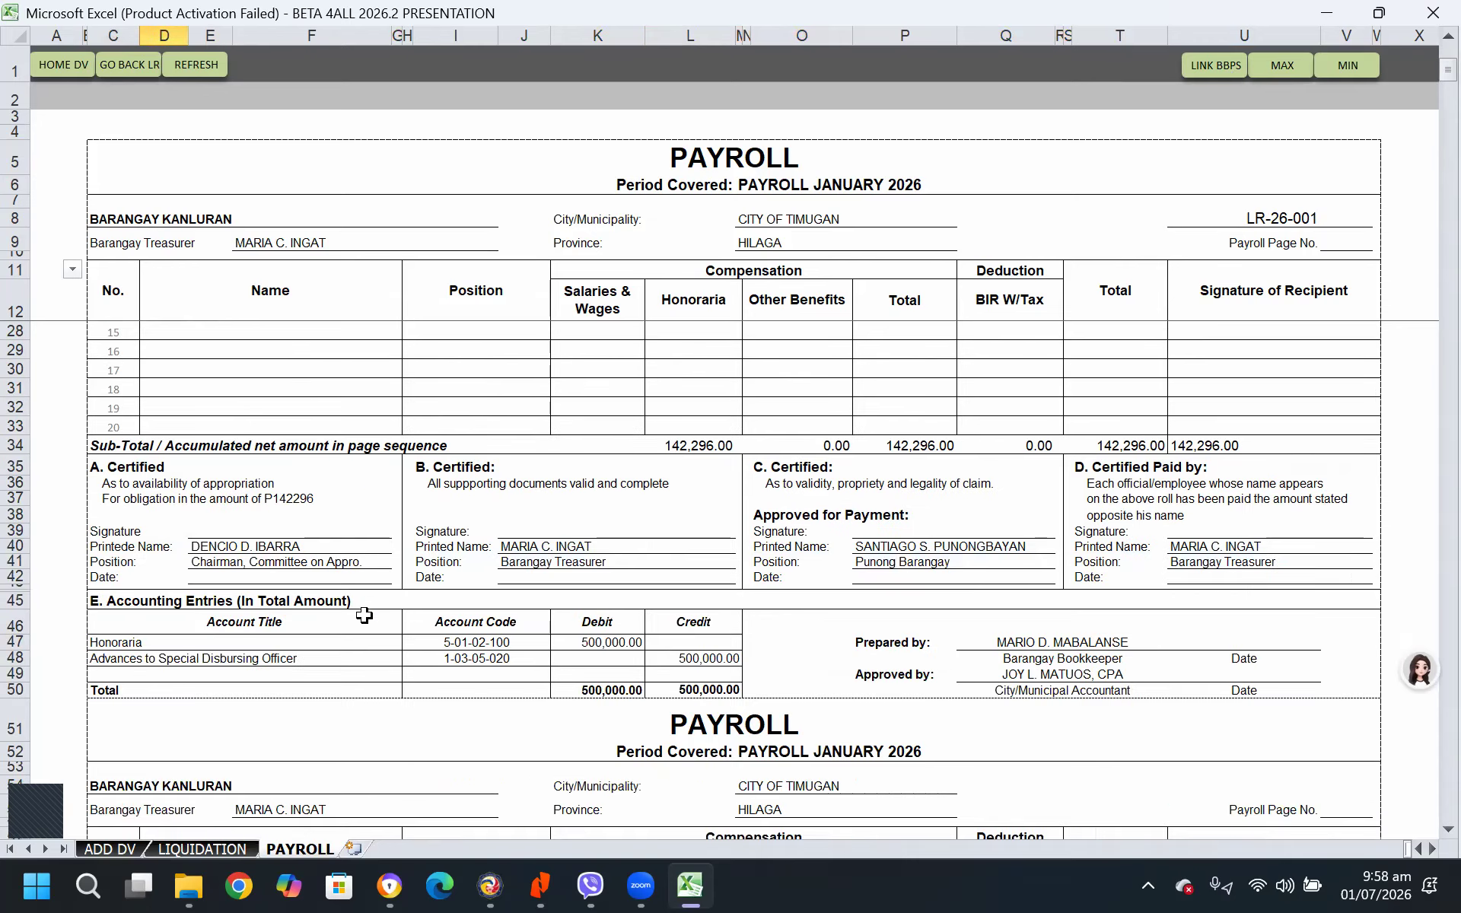
{"action": "scroll", "coordinate": [365, 615], "scroll_direction": "down", "scroll_amount": 9}
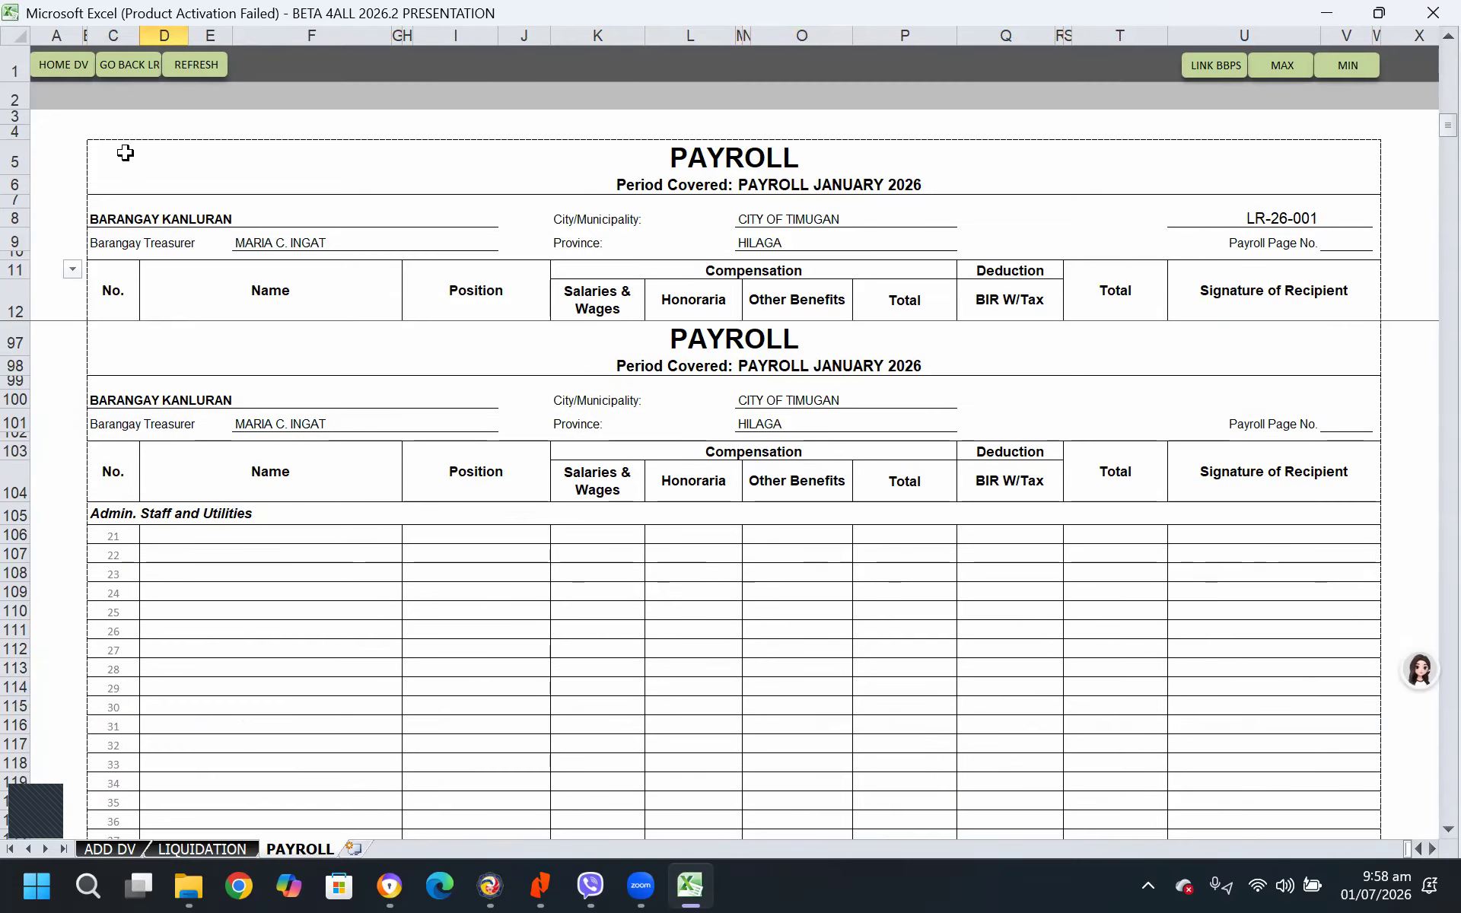
Maximize the payroll sheet view and return to the disbursement voucher to check its liquidation status
{"action": "left_click", "coordinate": [1282, 67]}
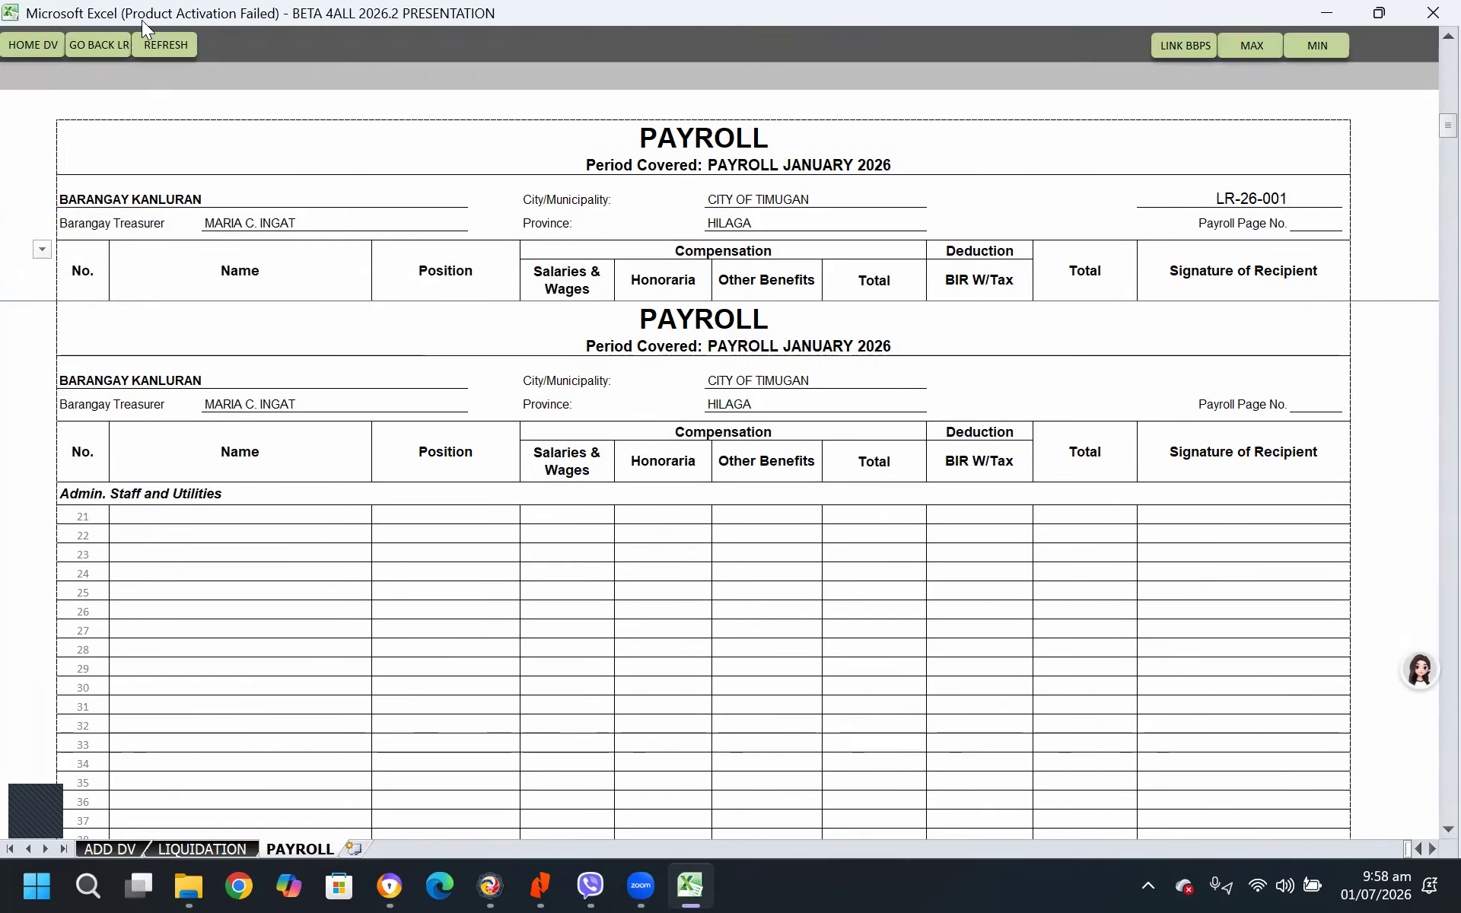
{"action": "left_click", "coordinate": [38, 44]}
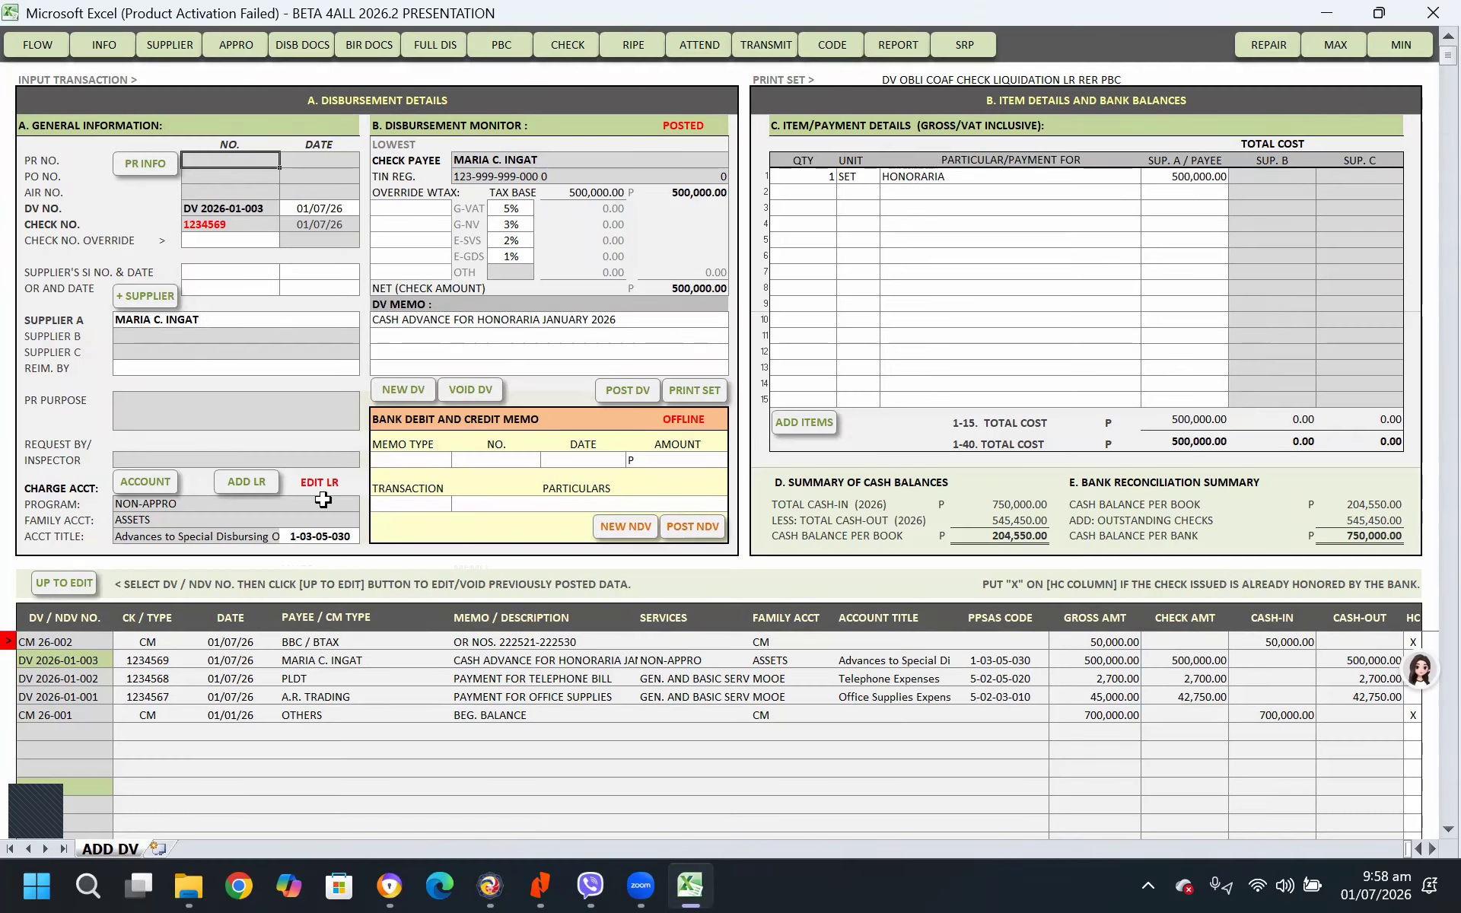
{"action": "left_click", "coordinate": [318, 482]}
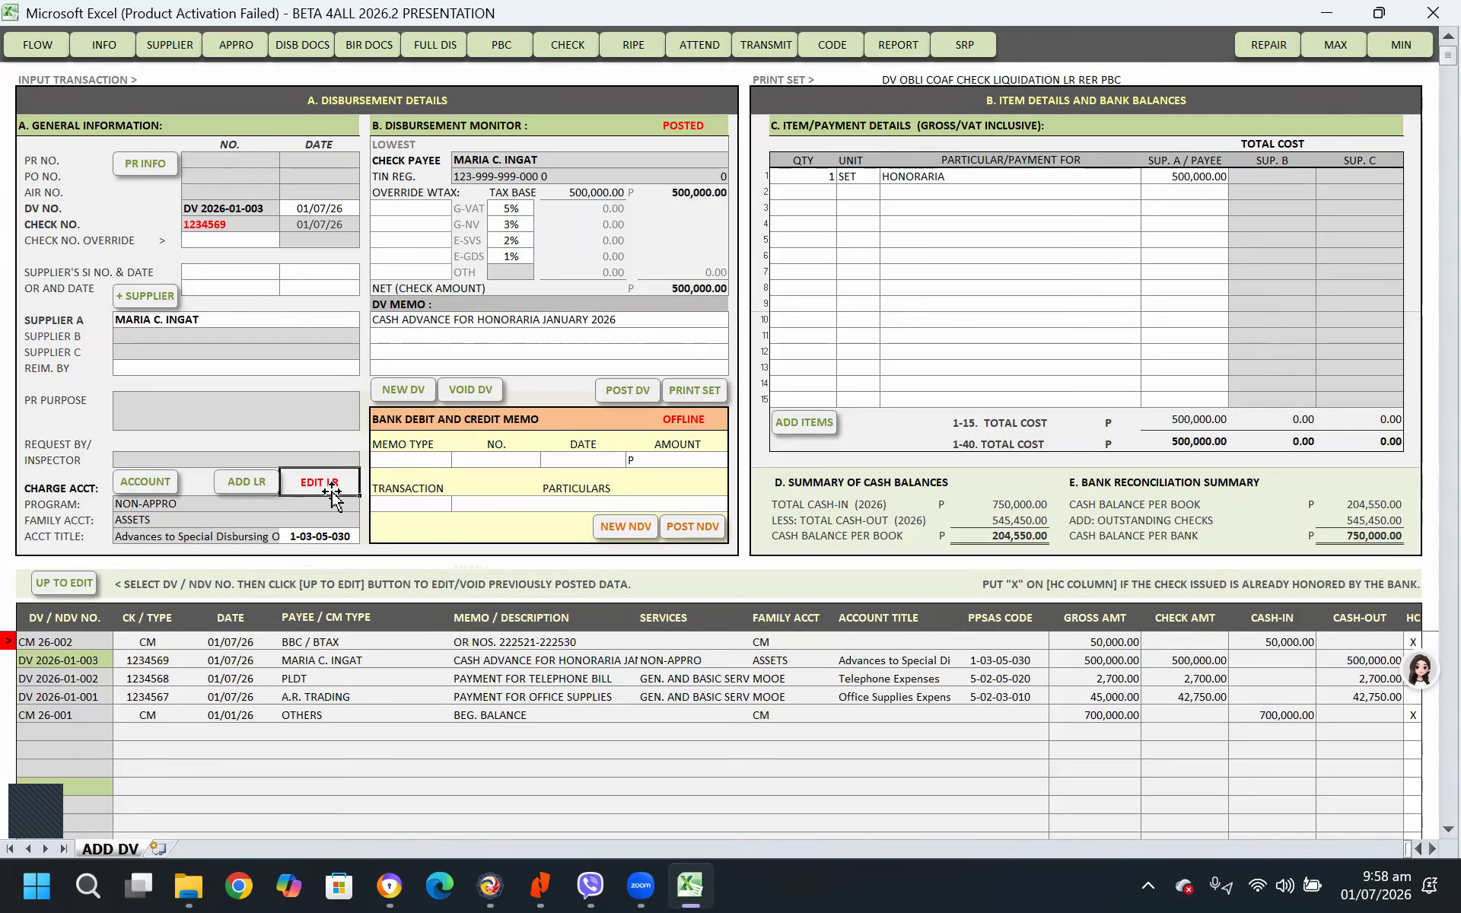
{"action": "left_click", "coordinate": [415, 390]}
{"action": "left_click", "coordinate": [902, 510]}
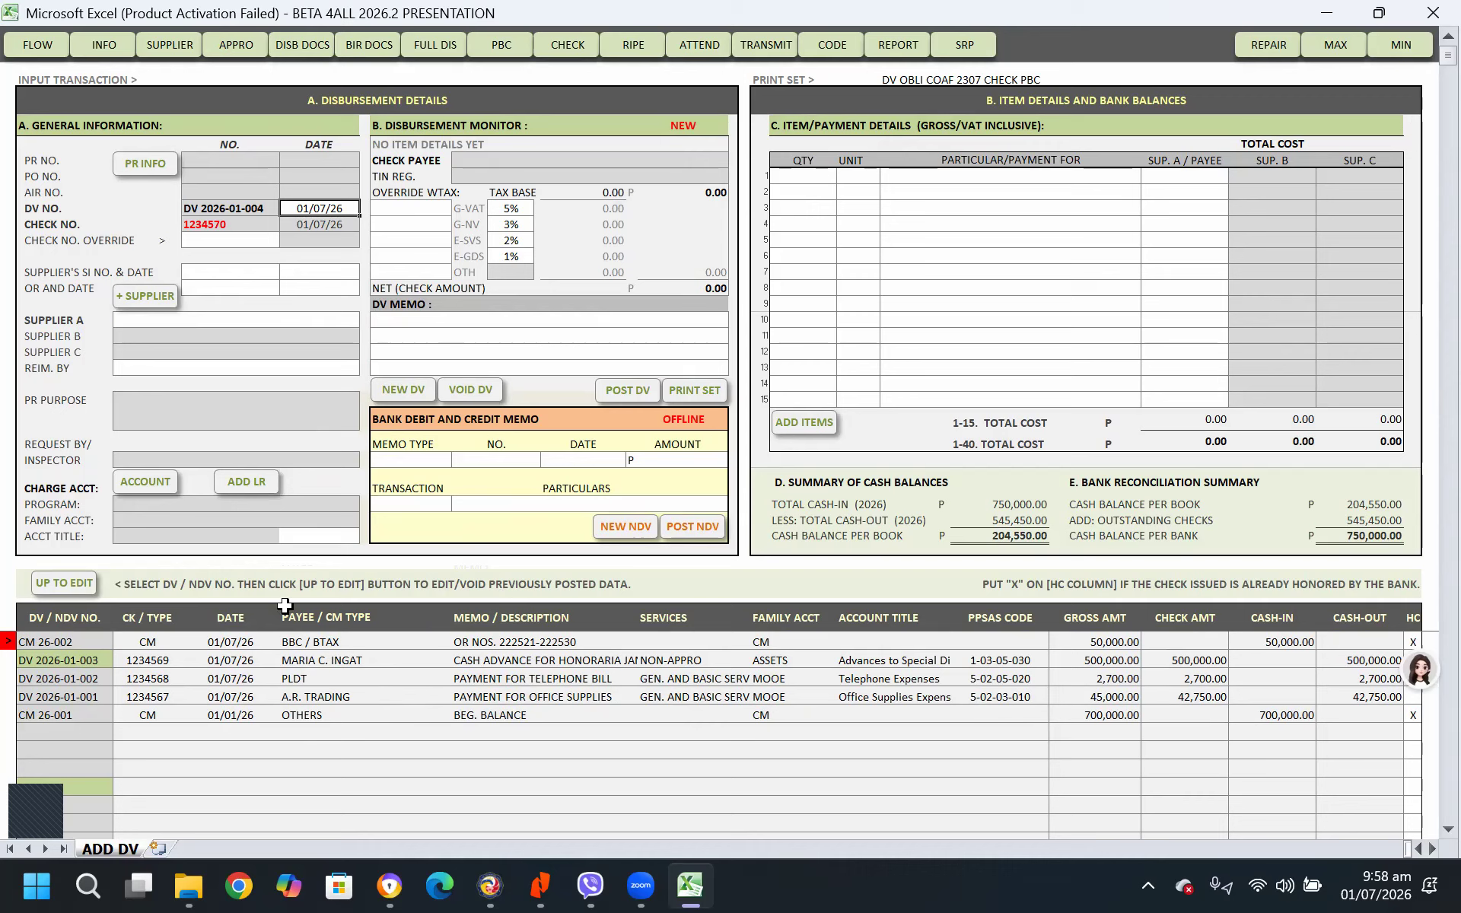
{"action": "left_click", "coordinate": [413, 388]}
{"action": "left_click", "coordinate": [866, 505]}
Start a new bank credit memo with an amount of 1,000,000.00
{"action": "left_click", "coordinate": [622, 526]}
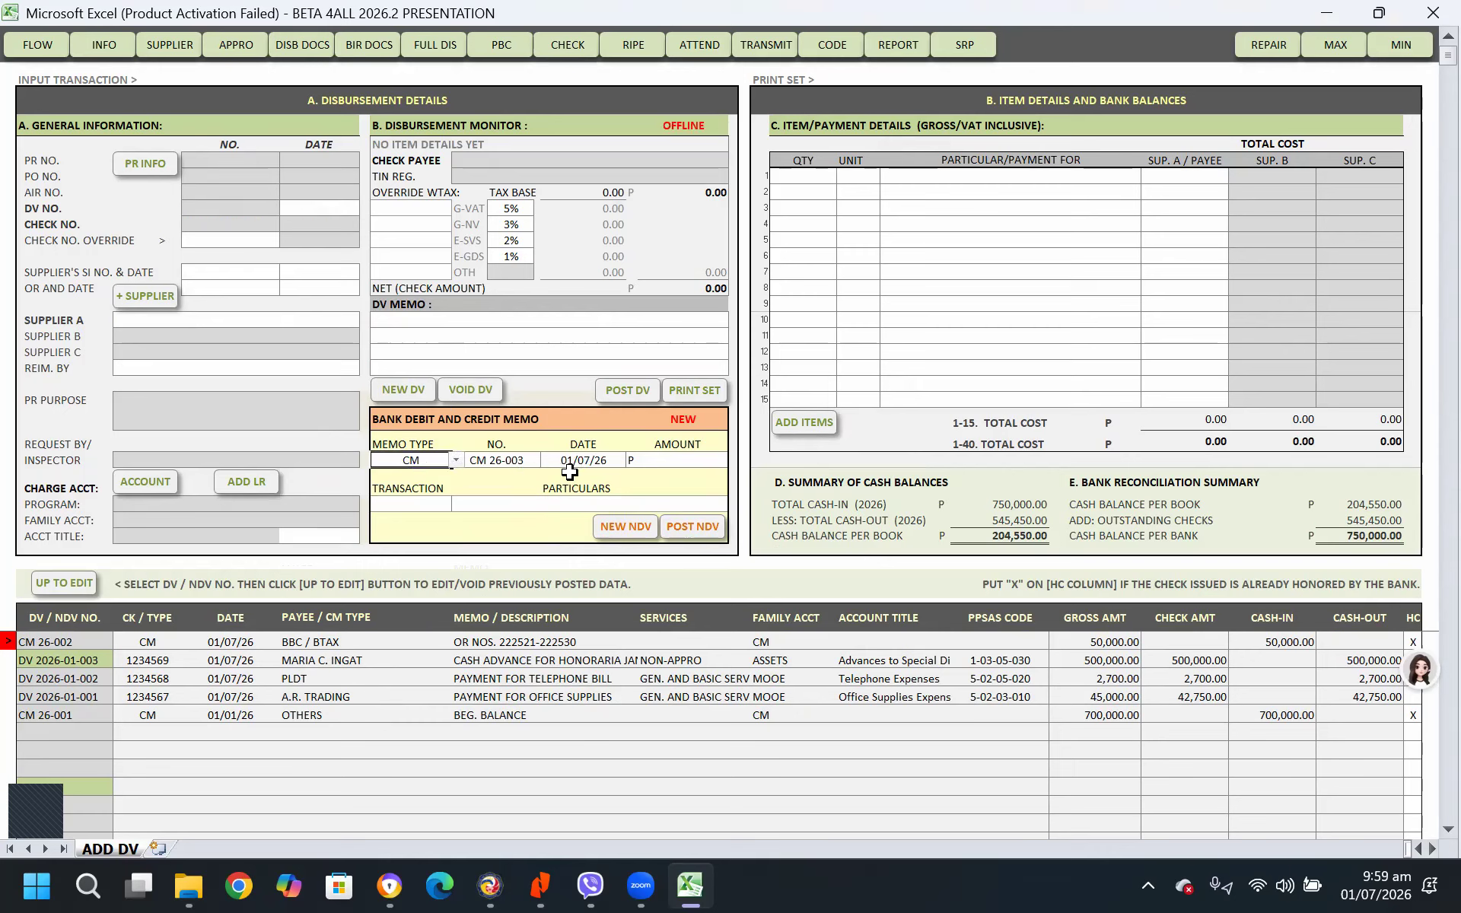
{"action": "left_click", "coordinate": [677, 465]}
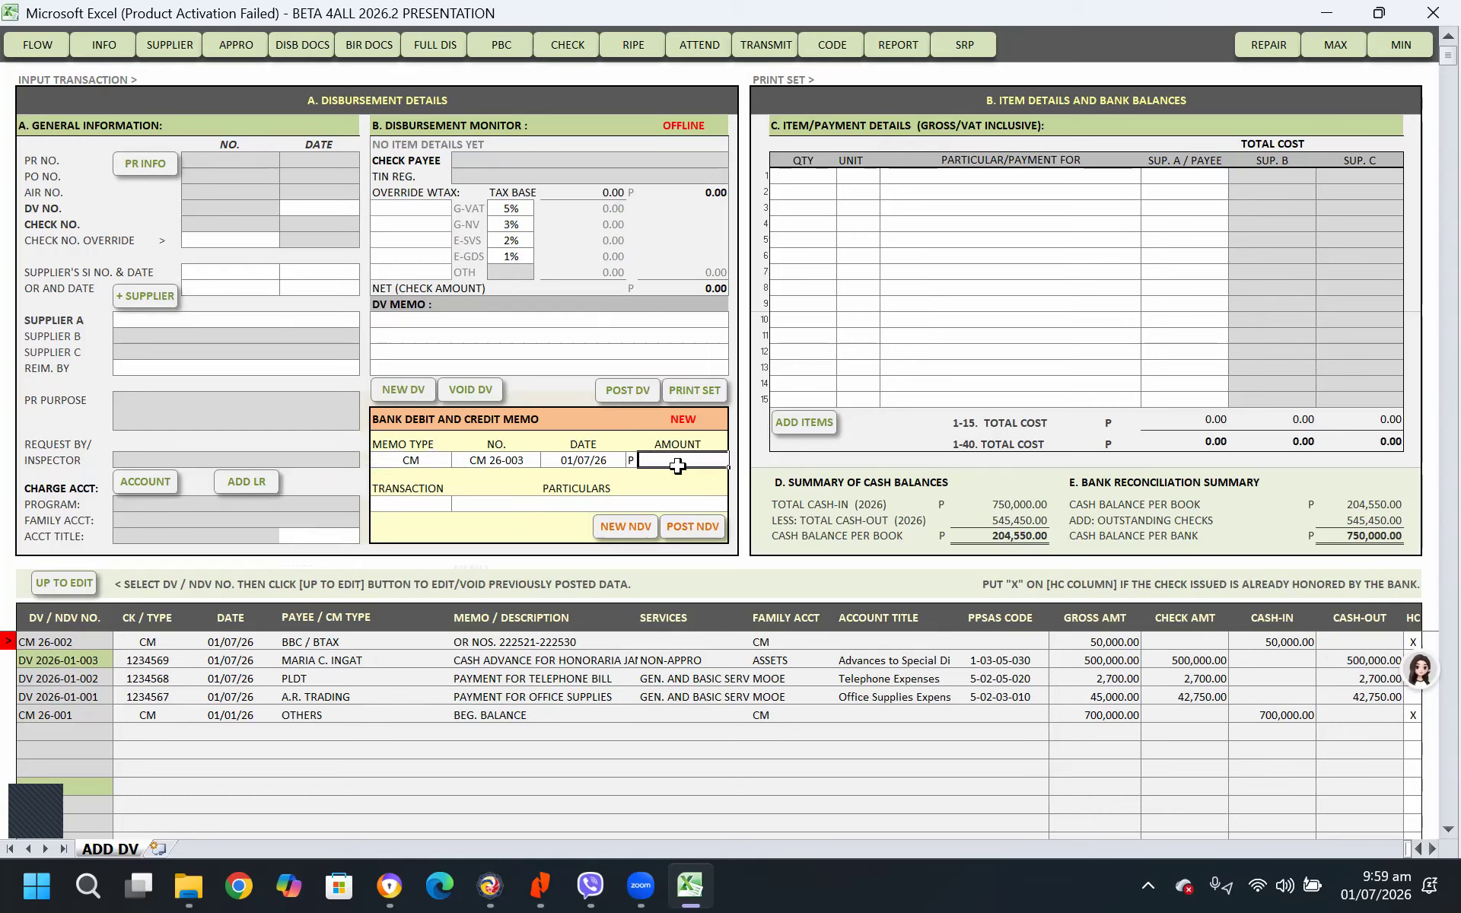
{"action": "type", "text": "1,000,000"}
{"action": "key", "text": "Return"}
Set the credit memo's transaction to IRA with particulars JANUARY 2026 SHARE and post it
{"action": "left_click", "coordinate": [414, 506]}
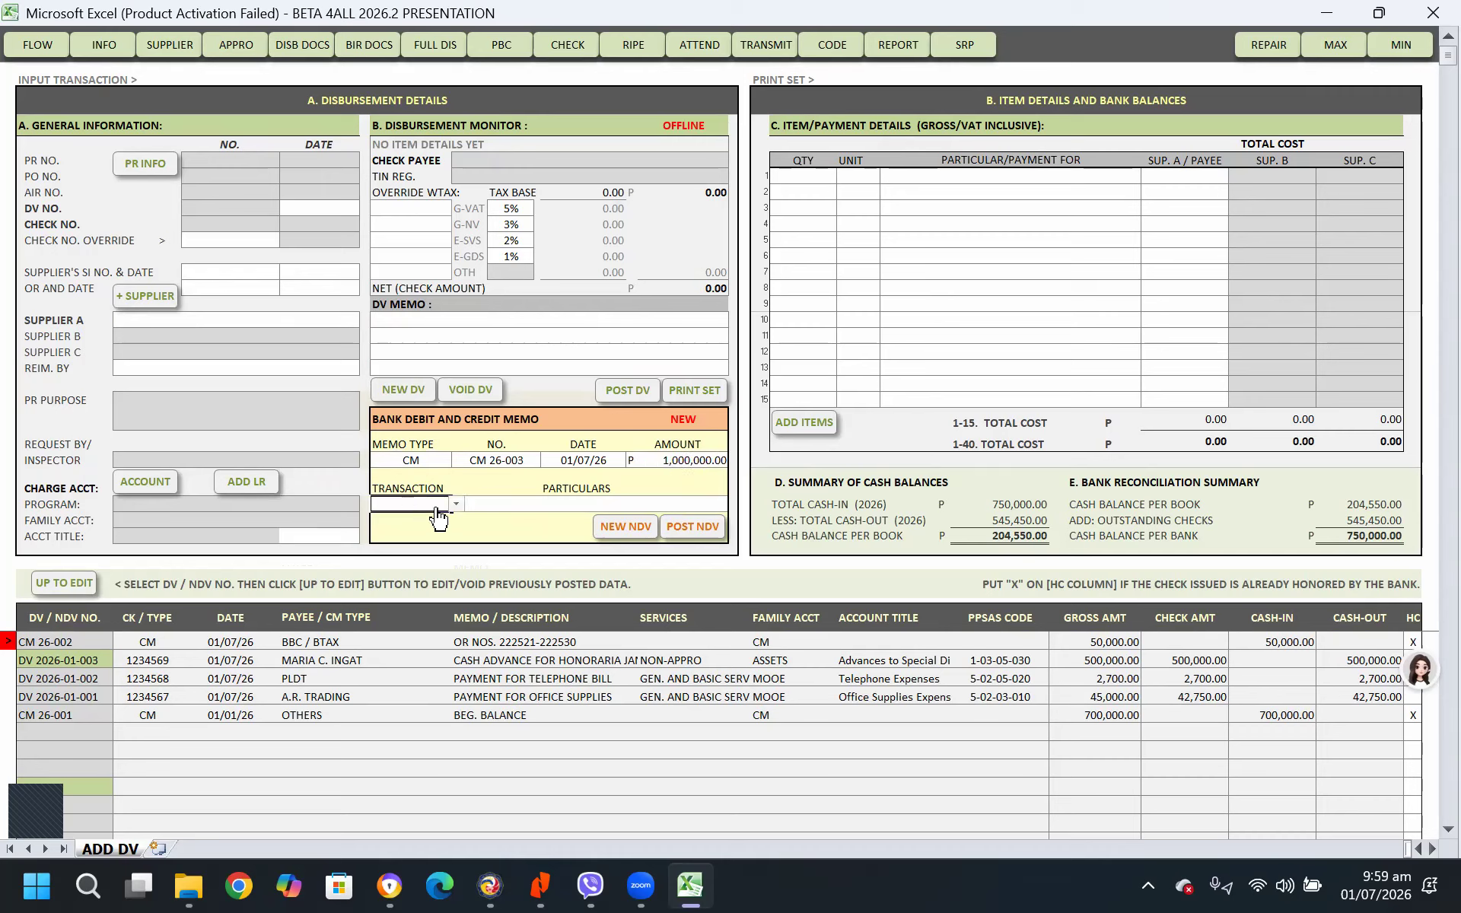
{"action": "left_click", "coordinate": [455, 504]}
{"action": "left_click", "coordinate": [426, 518]}
{"action": "left_click", "coordinate": [511, 498]}
{"action": "type", "text": "JANUARY 2026 SHARE"}
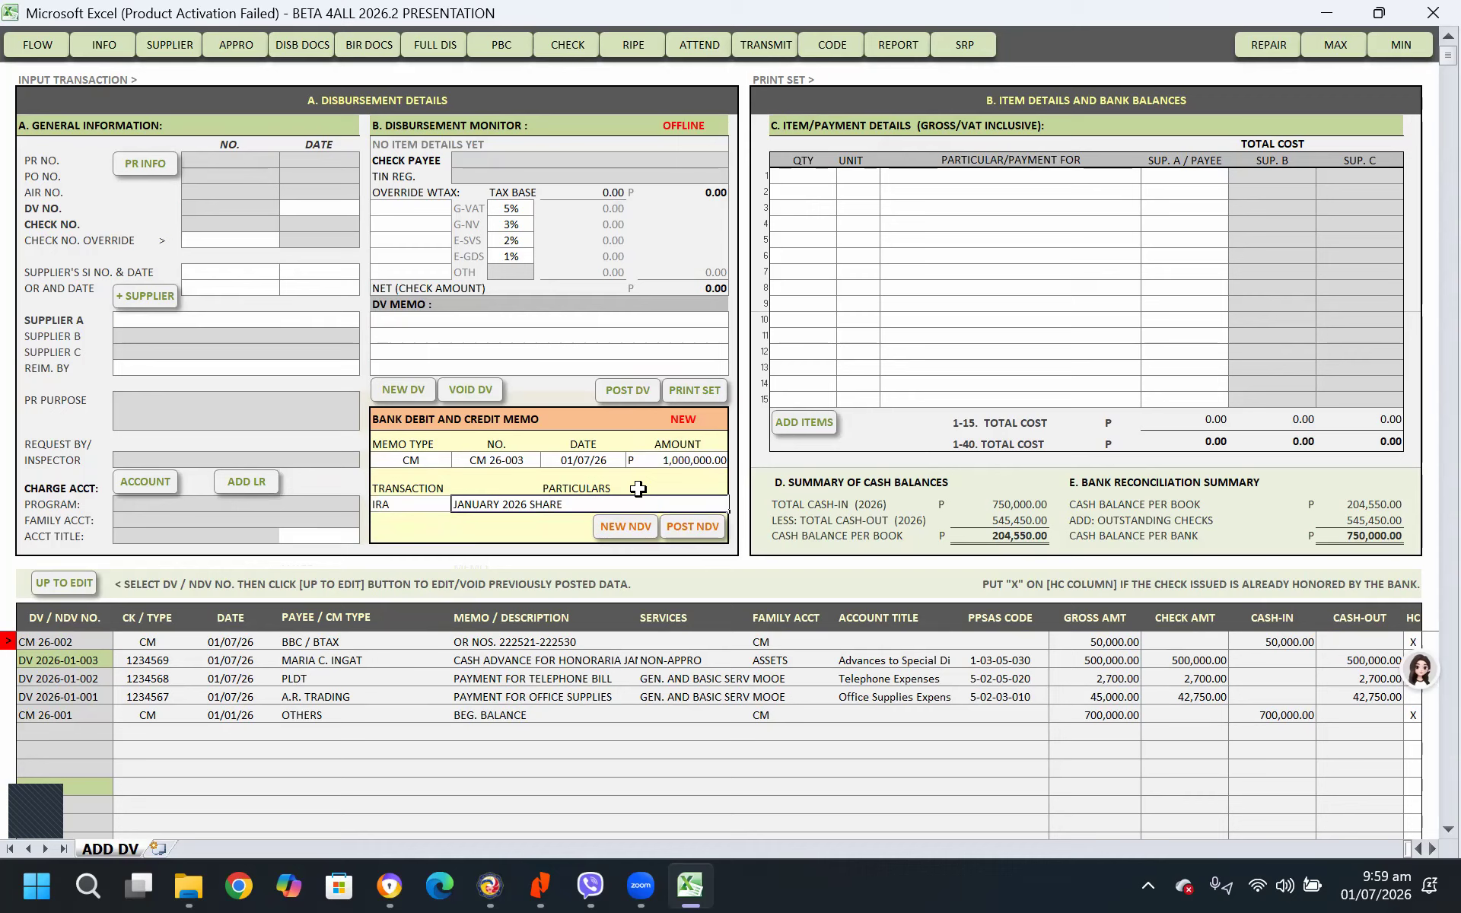
{"action": "key", "text": "Return"}
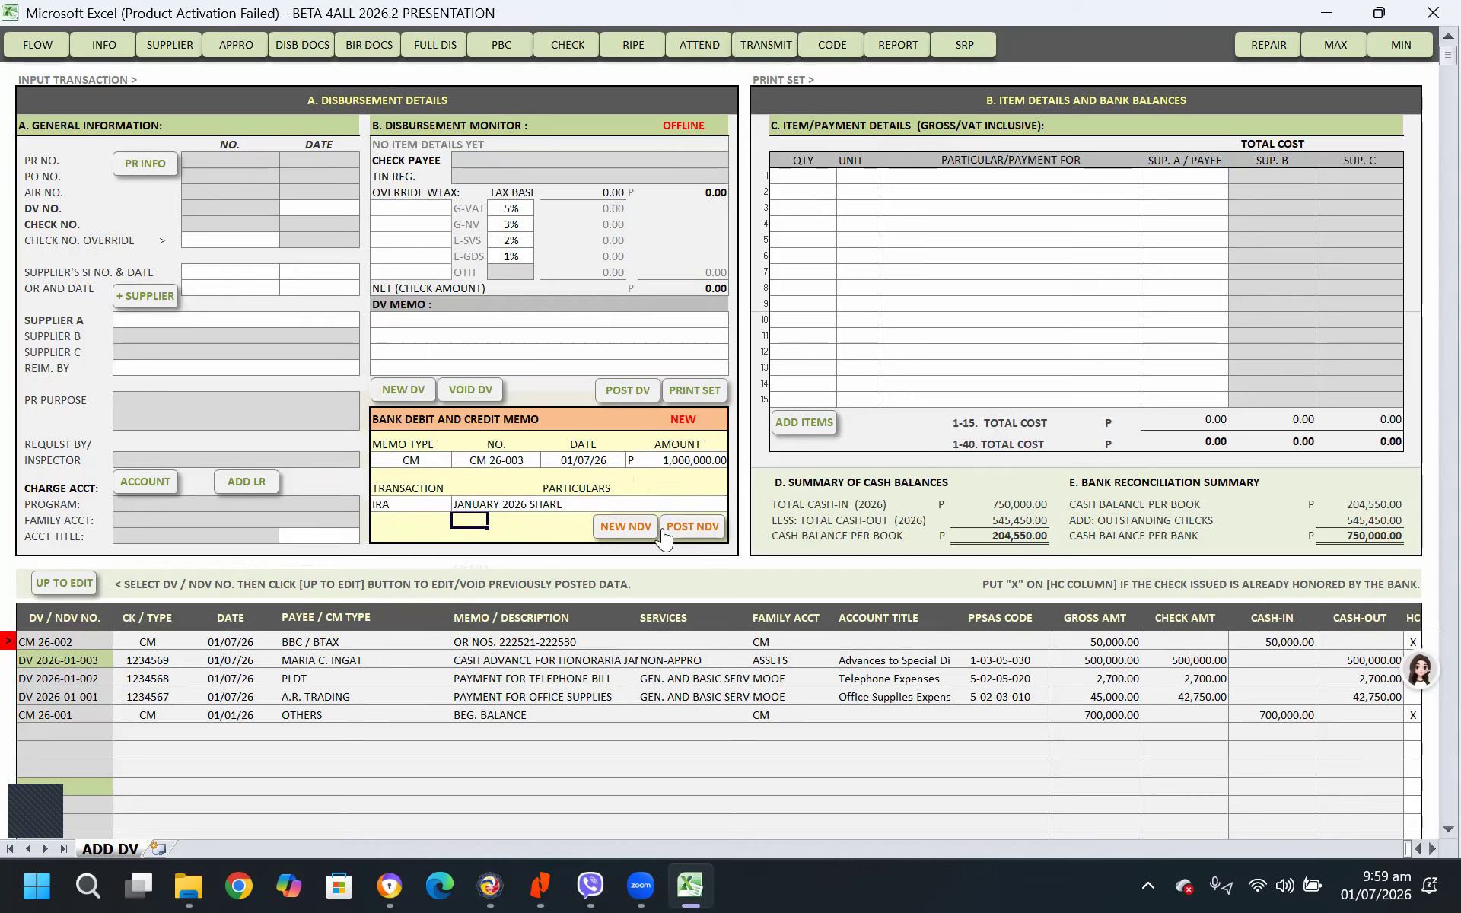
{"action": "left_click", "coordinate": [697, 538]}
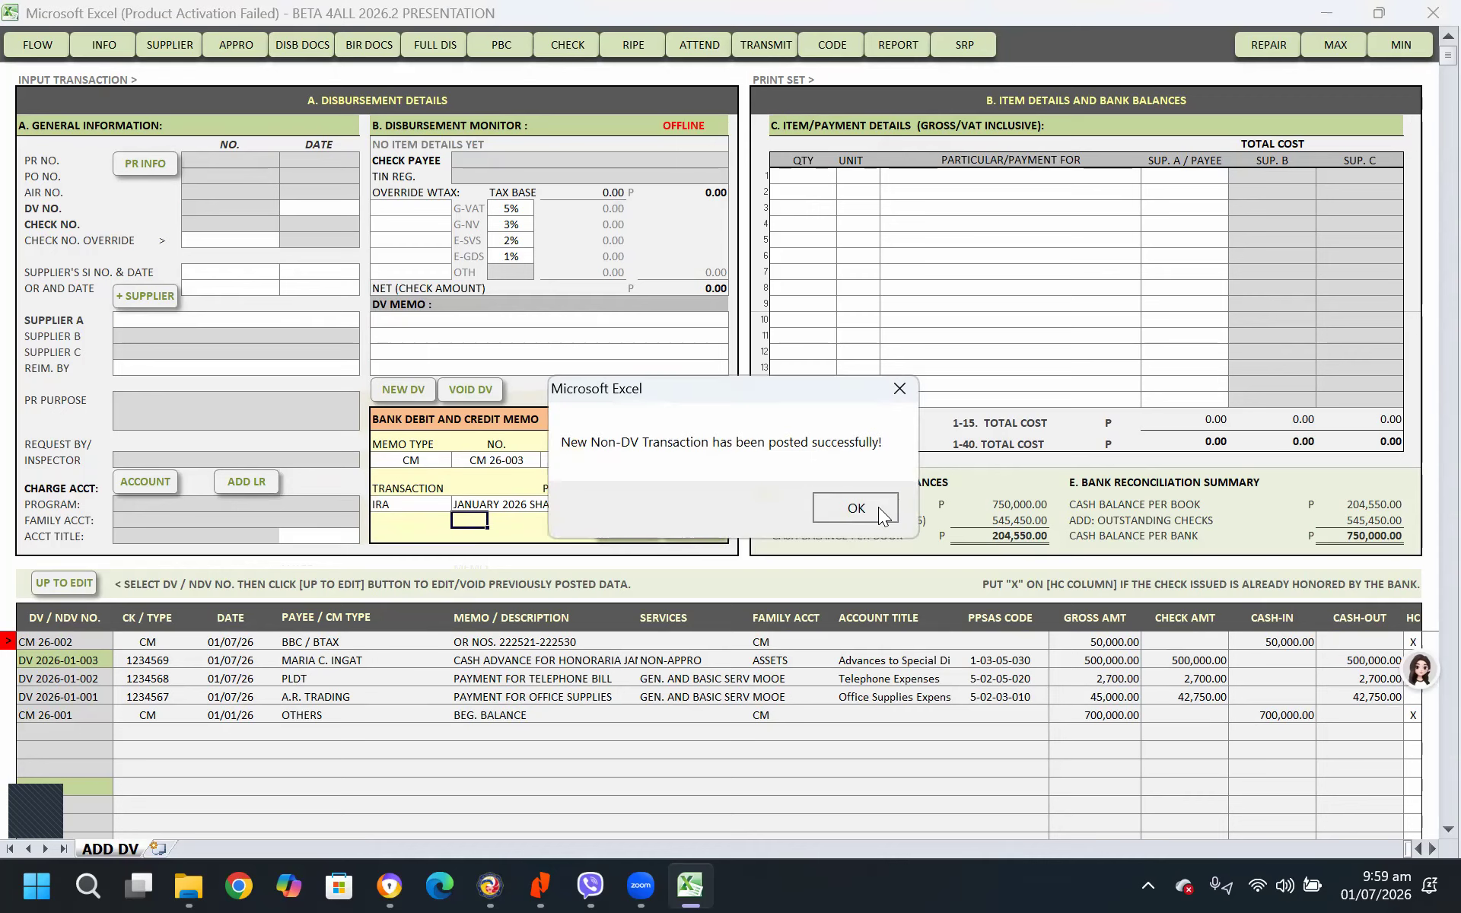
{"action": "left_click", "coordinate": [857, 505]}
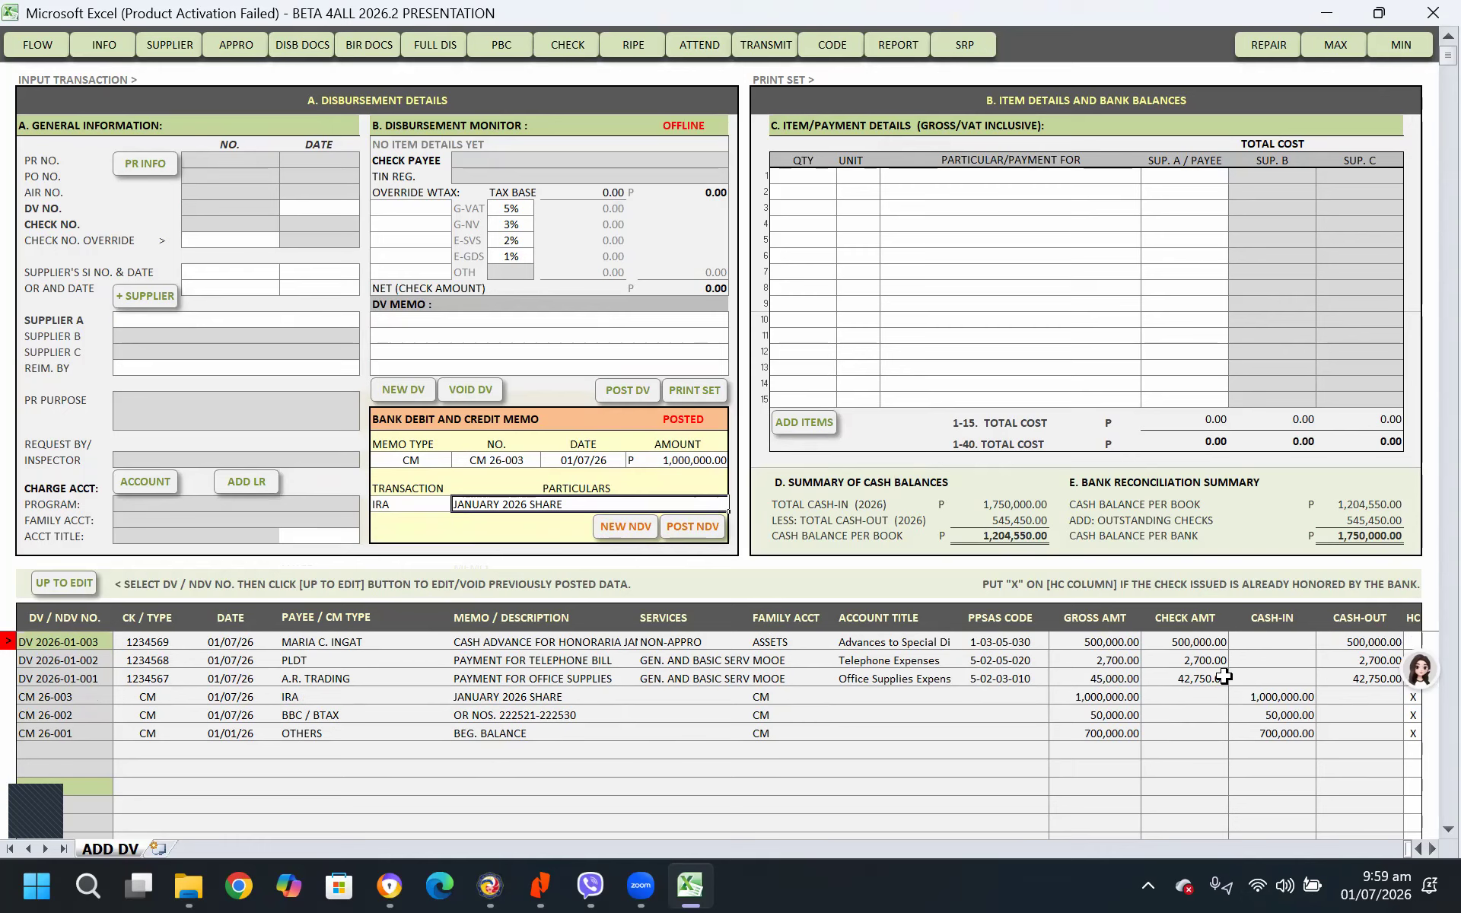
Start a new disbursement voucher without creating a purchase request
{"action": "left_click", "coordinate": [1209, 641]}
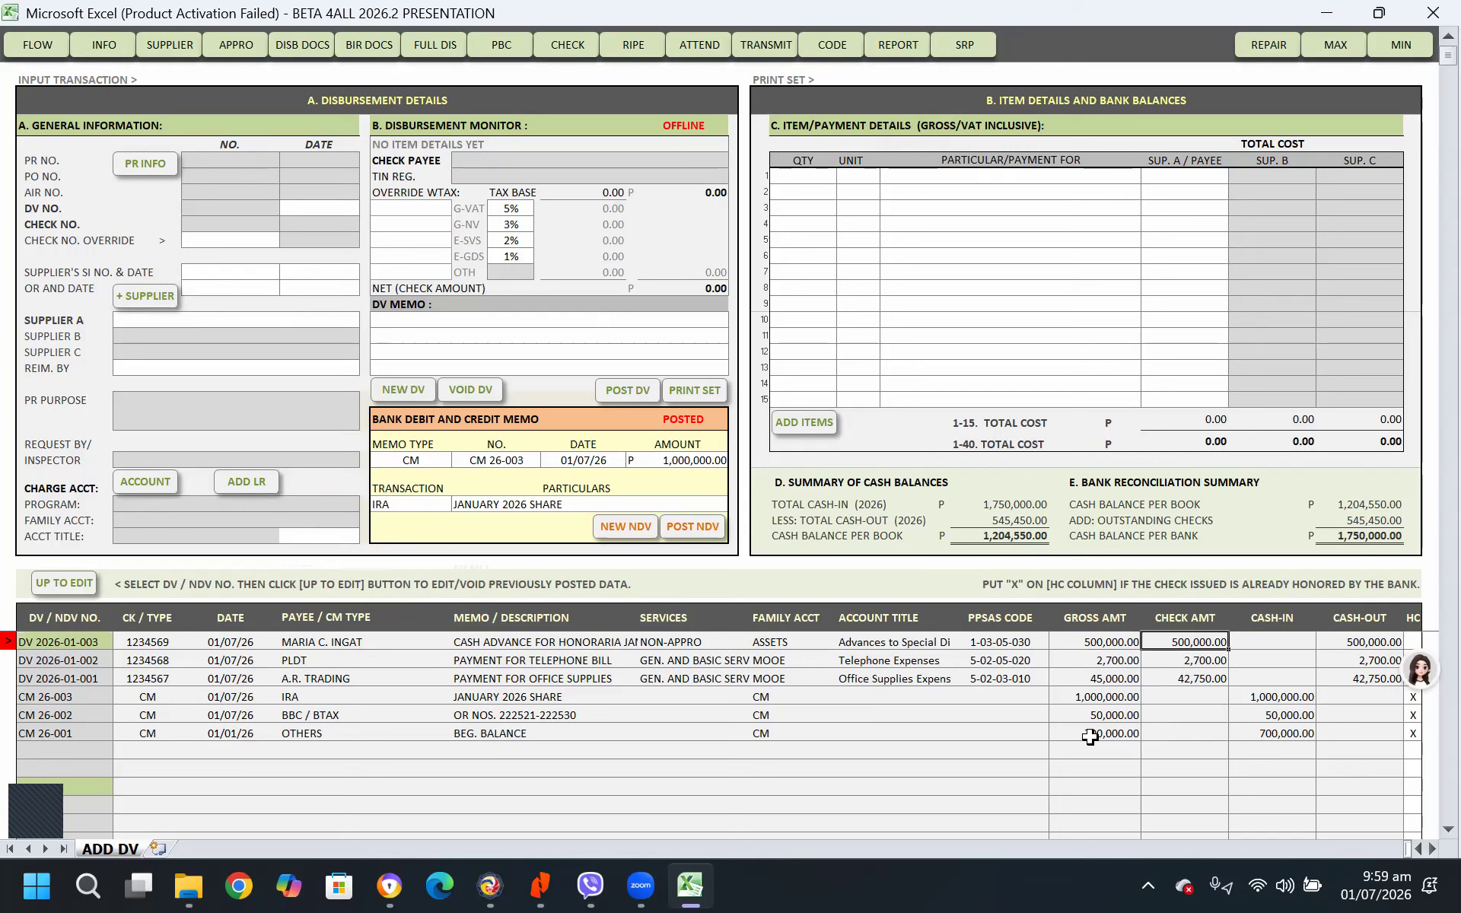
{"action": "left_click", "coordinate": [1103, 697]}
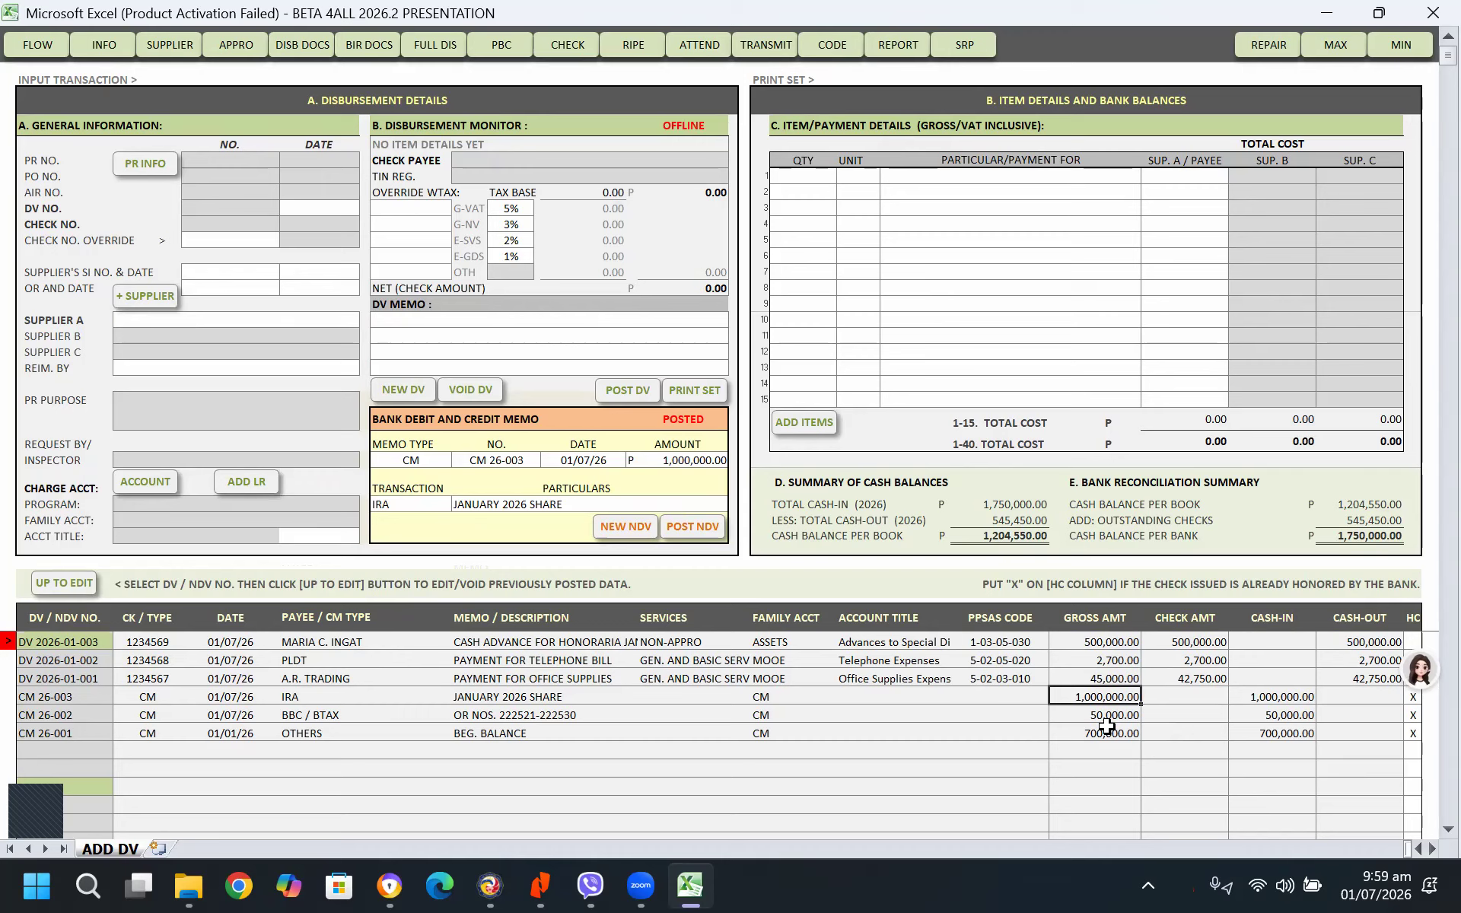
{"action": "left_click", "coordinate": [1112, 719]}
{"action": "left_click", "coordinate": [397, 390]}
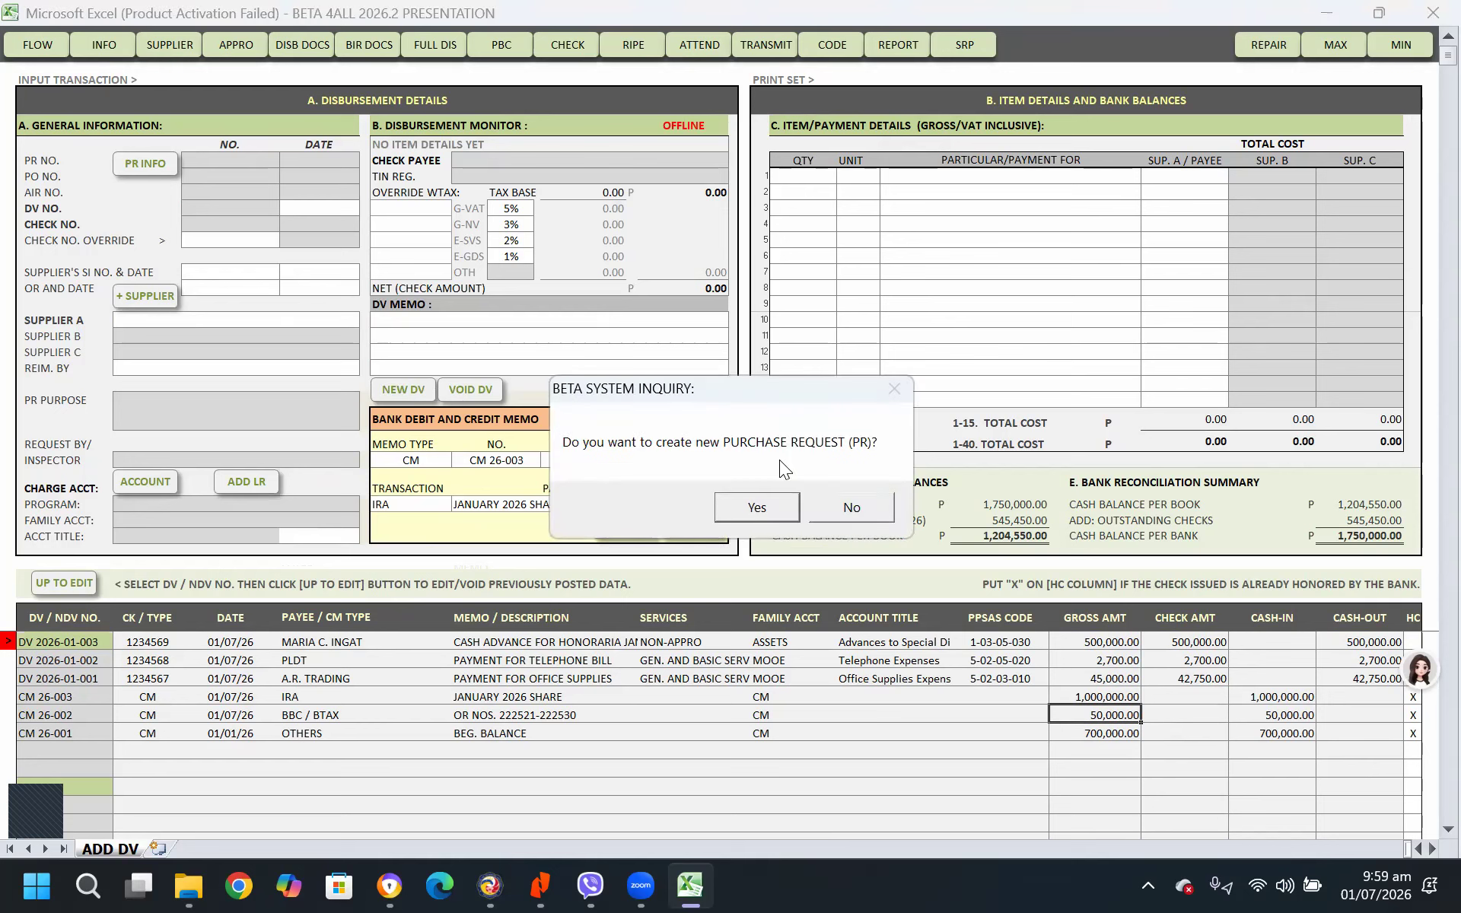
{"action": "left_click", "coordinate": [850, 510]}
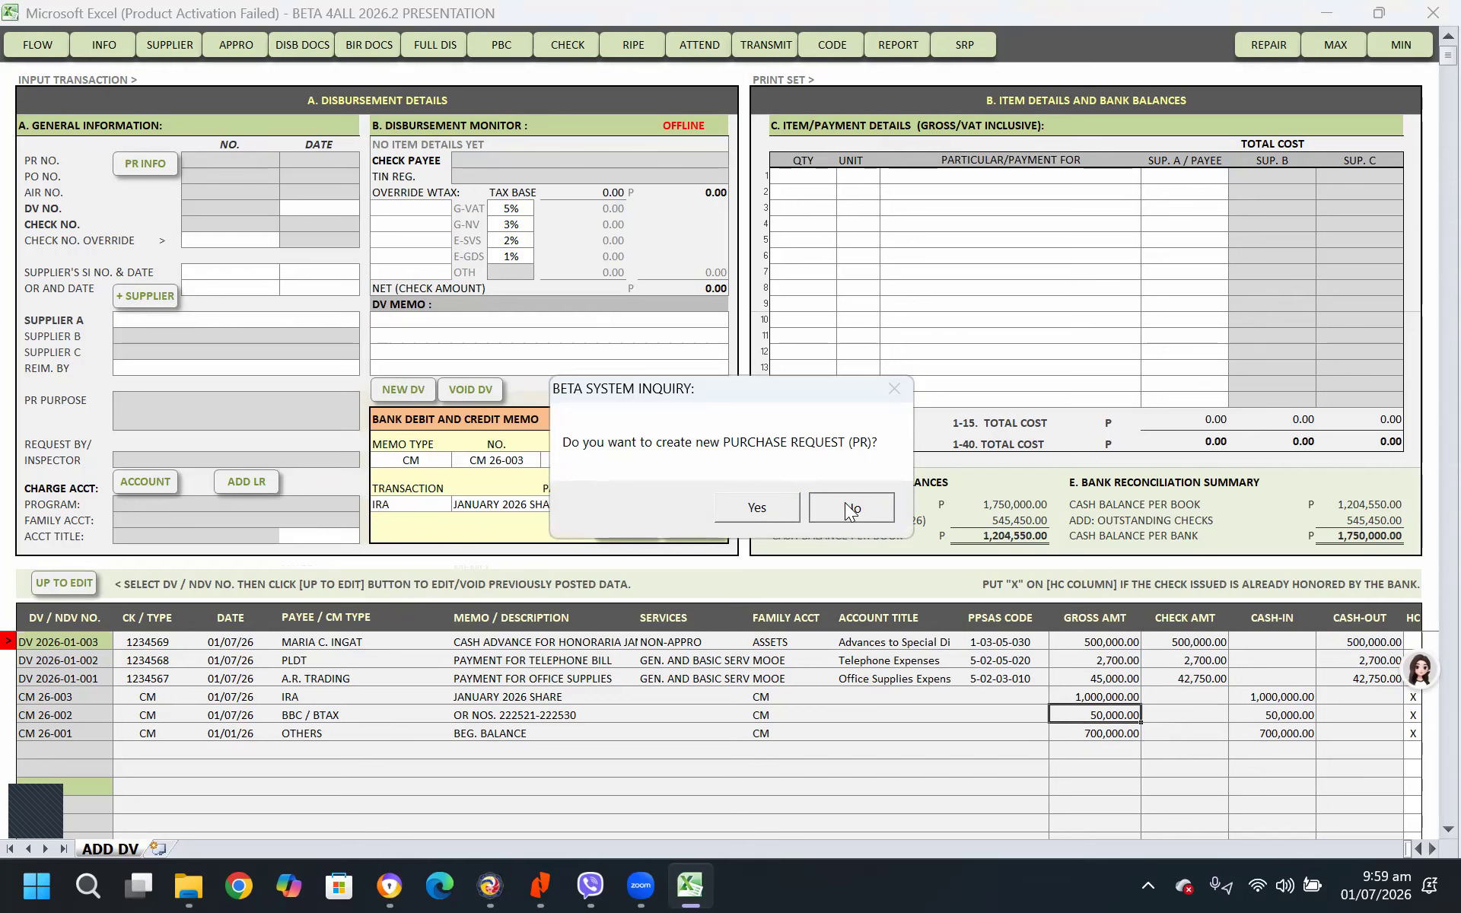
View the barangay information sheet and return to the disbursement voucher
{"action": "left_click", "coordinate": [254, 317]}
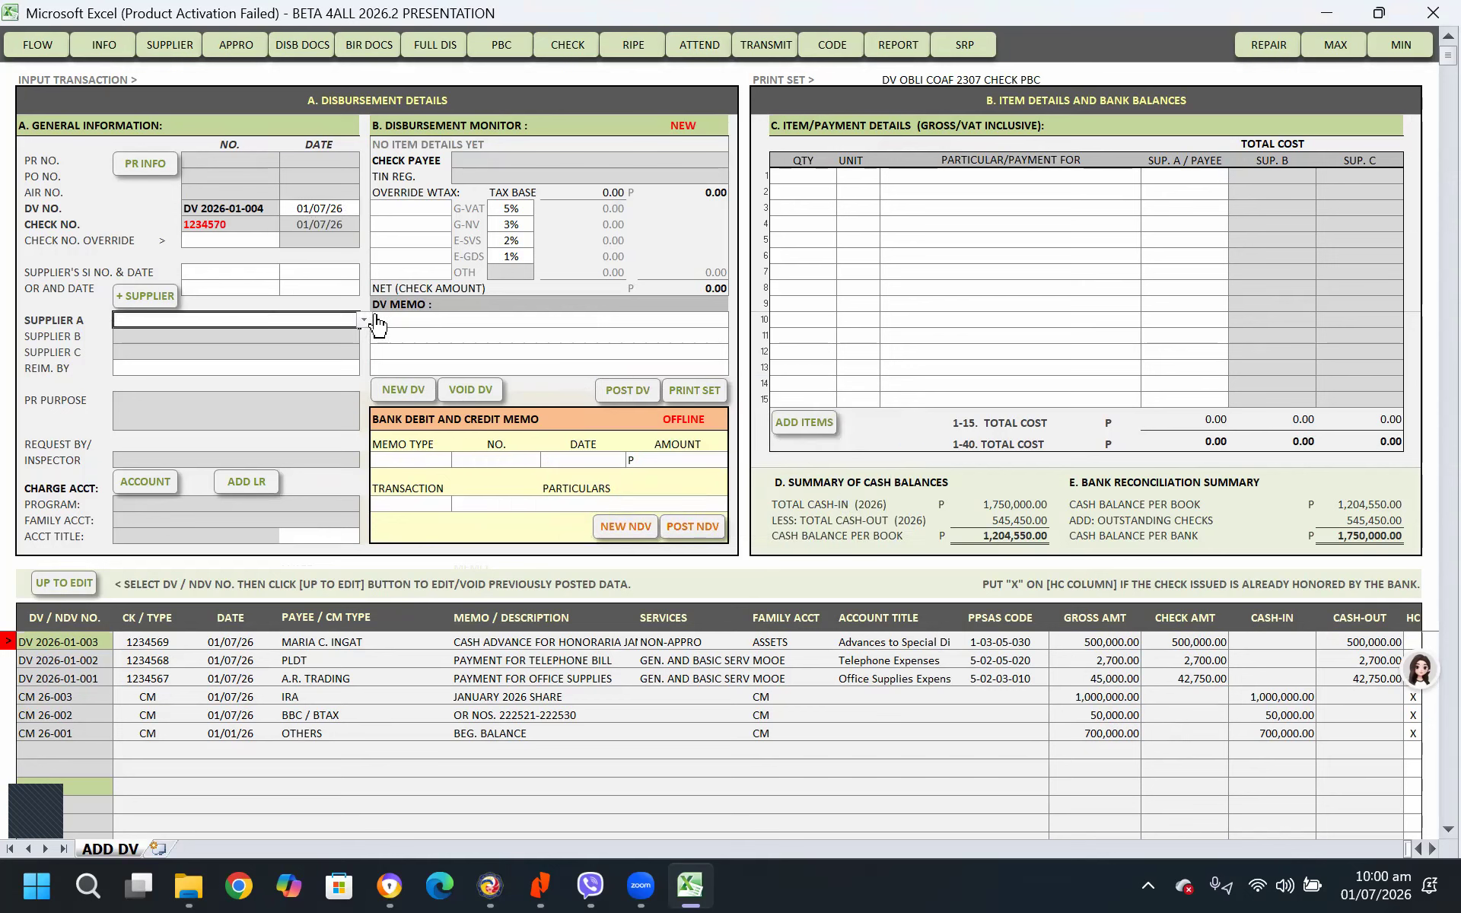
{"action": "left_click", "coordinate": [105, 44]}
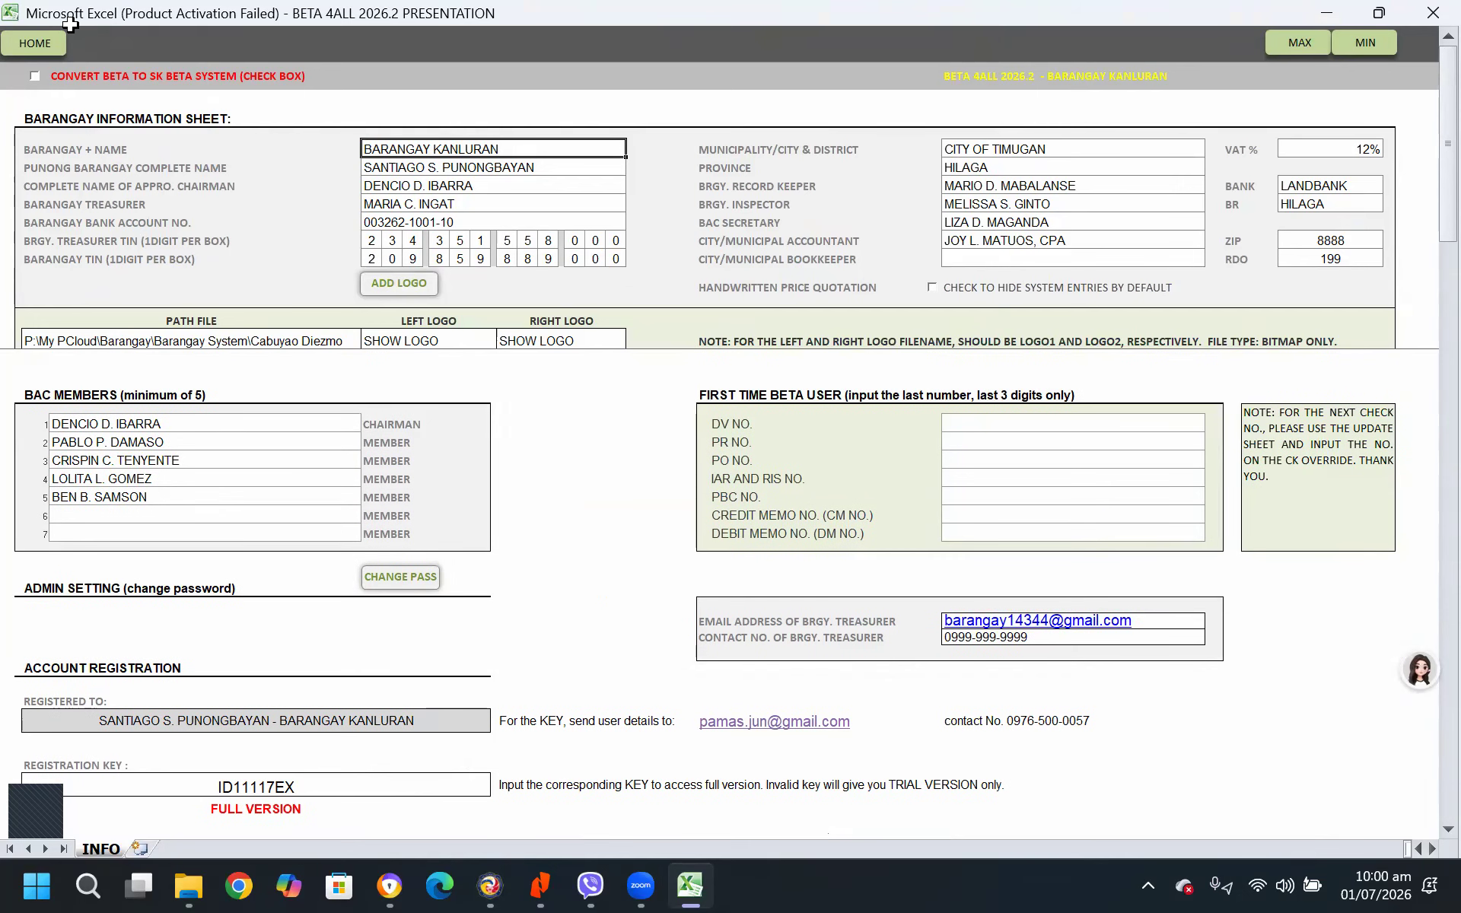
{"action": "left_click", "coordinate": [39, 44]}
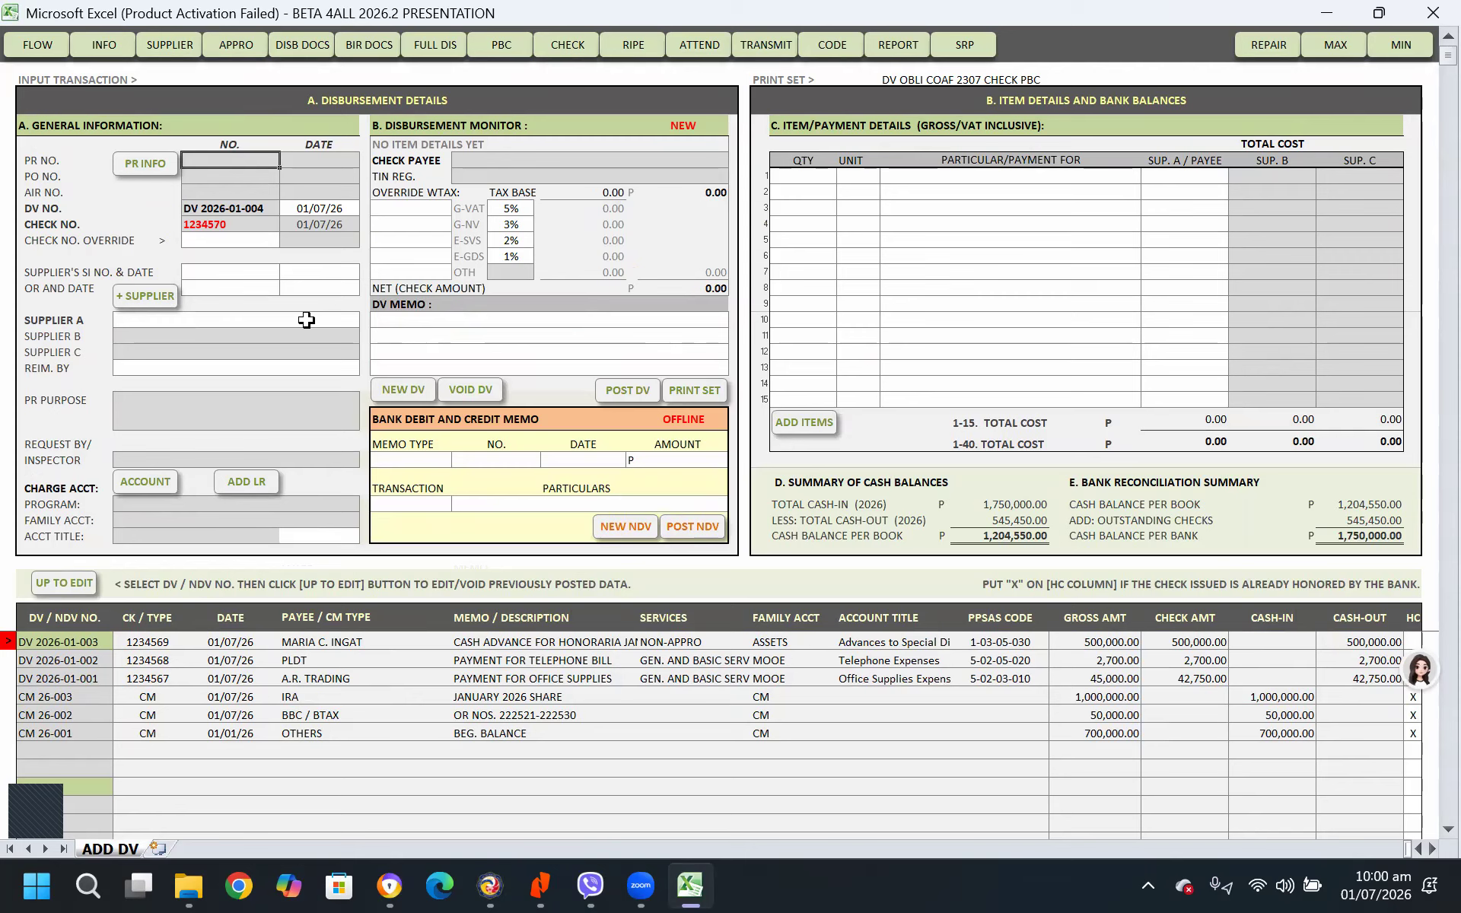
Set Supplier A of the new disbursement voucher to PC XPRESS
{"action": "left_click", "coordinate": [306, 320]}
{"action": "left_click", "coordinate": [362, 321]}
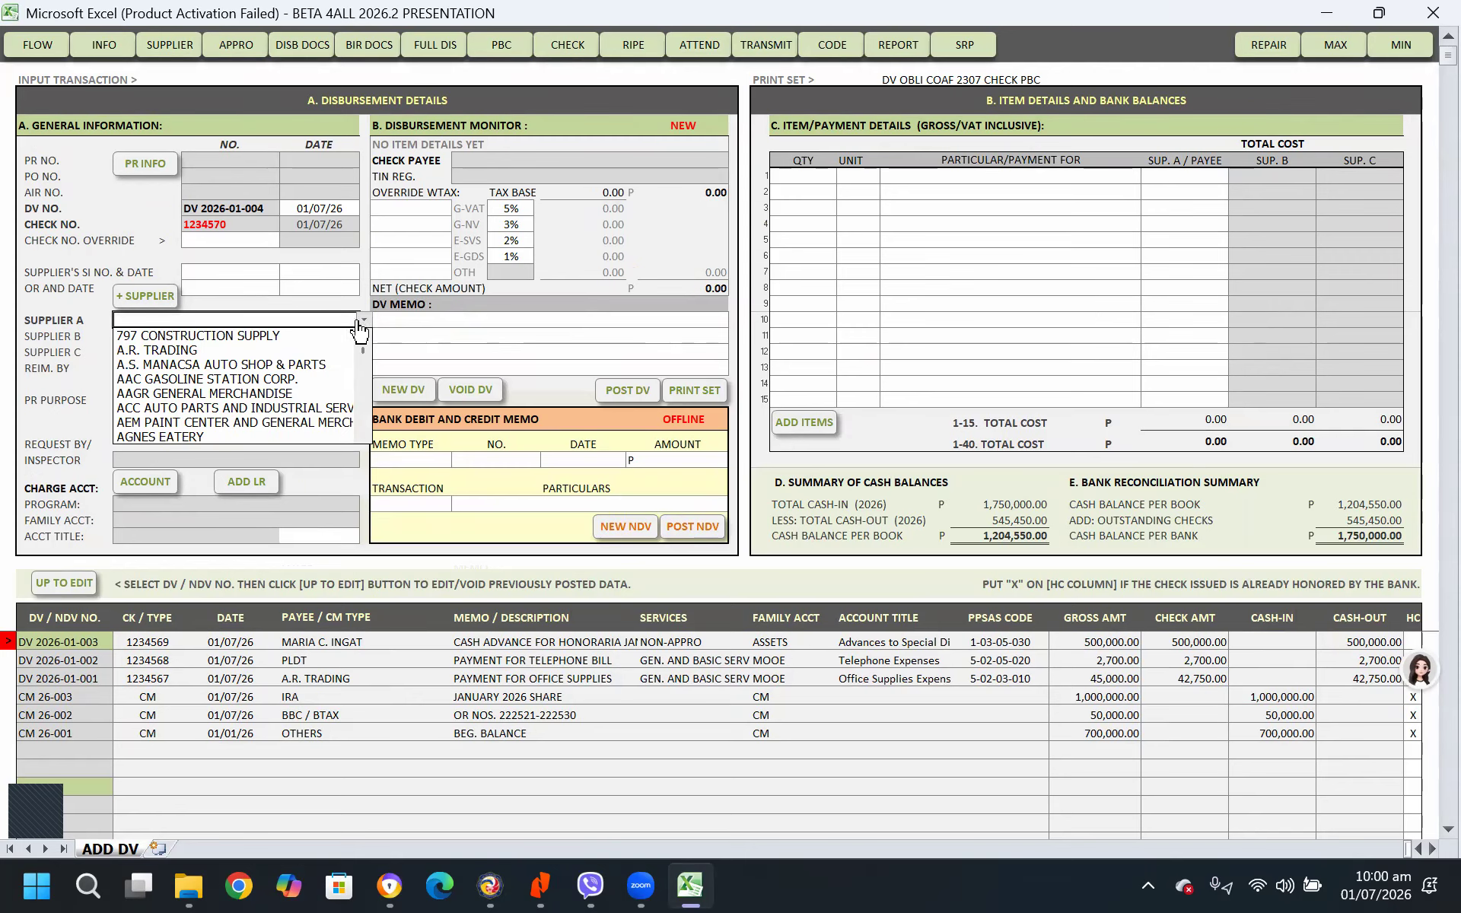
{"action": "scroll", "coordinate": [365, 378], "scroll_direction": "down", "scroll_amount": 5}
{"action": "scroll", "coordinate": [365, 378], "scroll_direction": "down", "scroll_amount": 5}
{"action": "left_click_drag", "start_coordinate": [364, 375], "coordinate": [373, 419]}
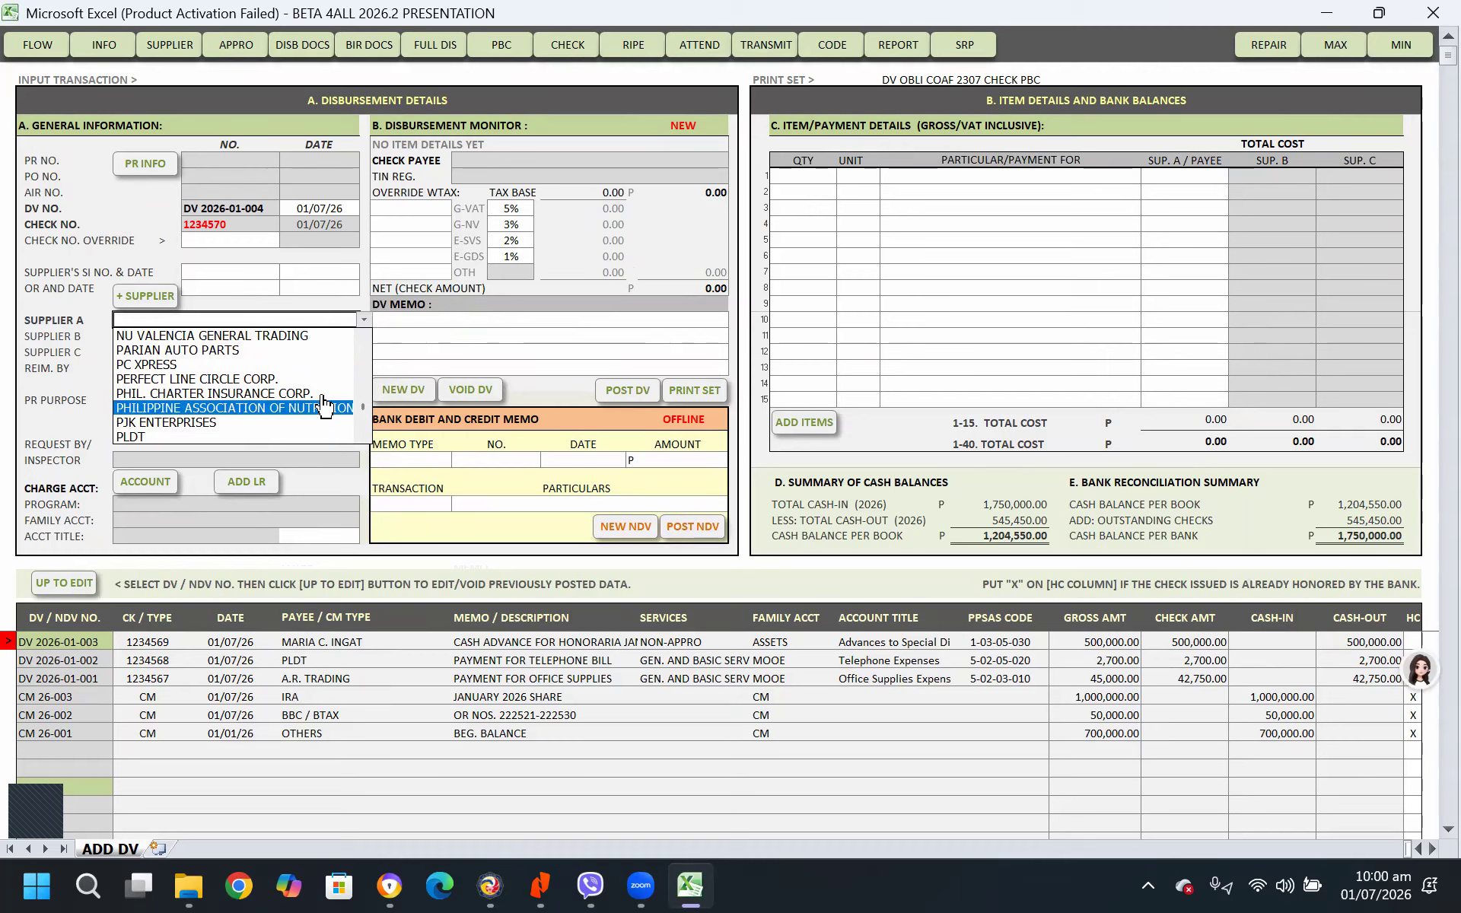
{"action": "left_click", "coordinate": [191, 364]}
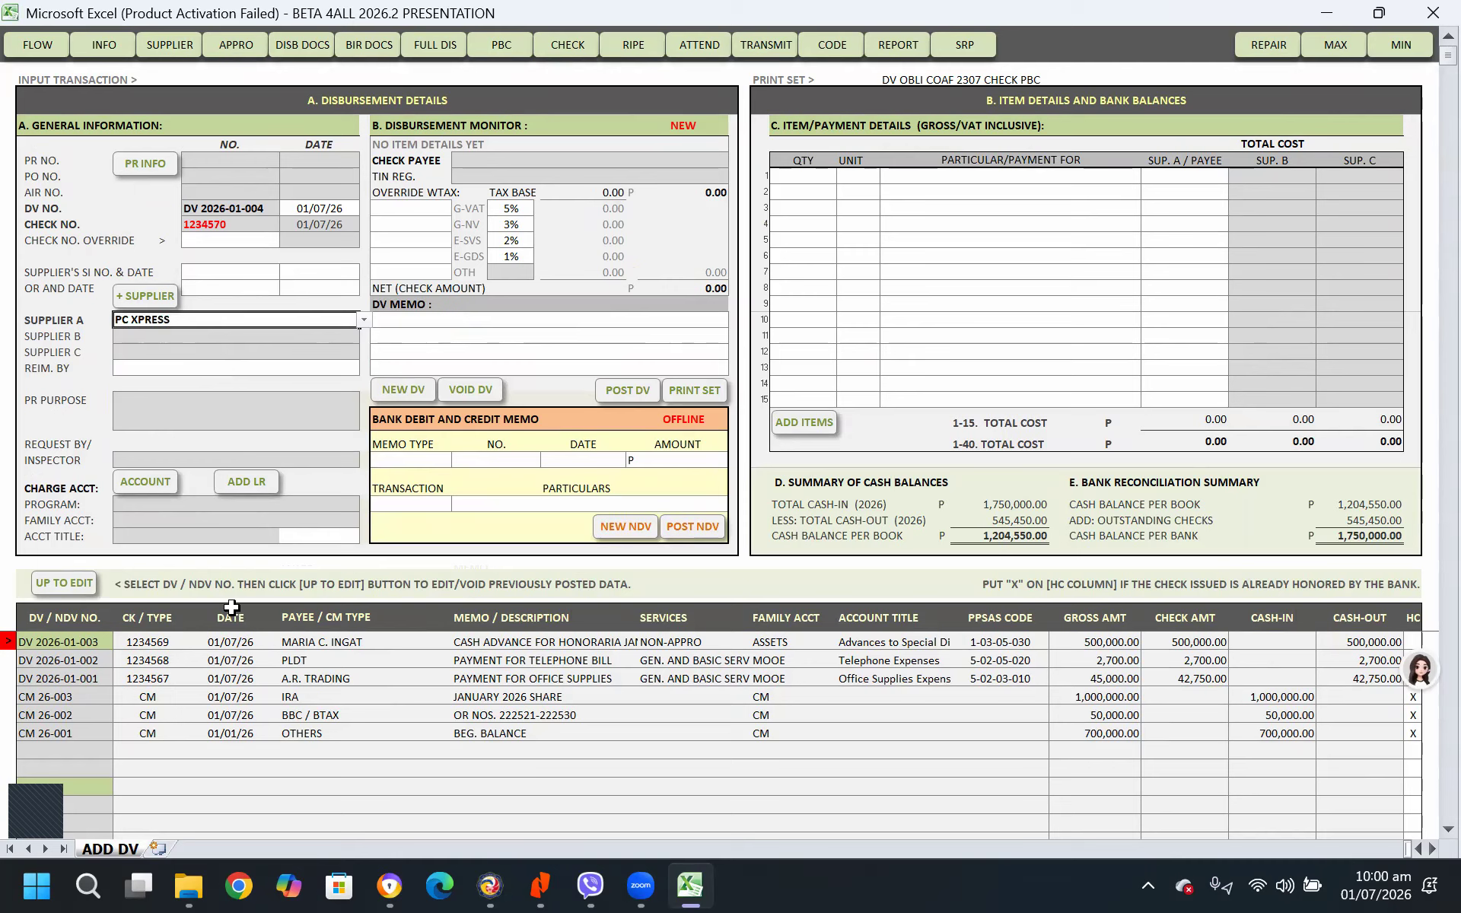
Charge the voucher to the SK Fund (Trust Liability) account, code 2-04-01-010, from the appropriation sheet
{"action": "left_click", "coordinate": [165, 490]}
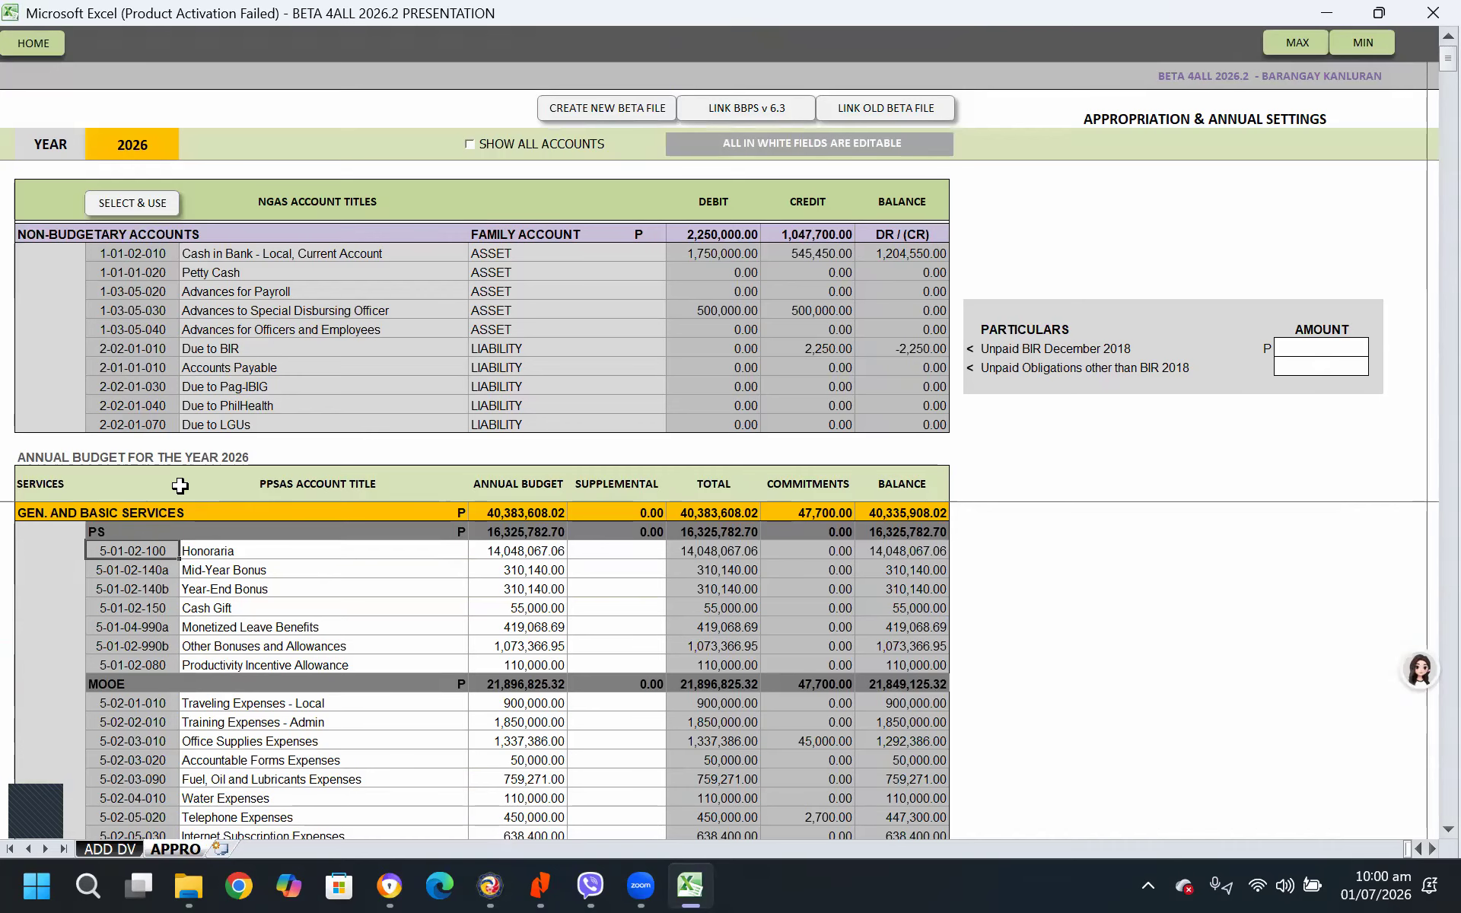
{"action": "scroll", "coordinate": [347, 749], "scroll_direction": "down", "scroll_amount": 10}
{"action": "scroll", "coordinate": [233, 748], "scroll_direction": "up", "scroll_amount": 2}
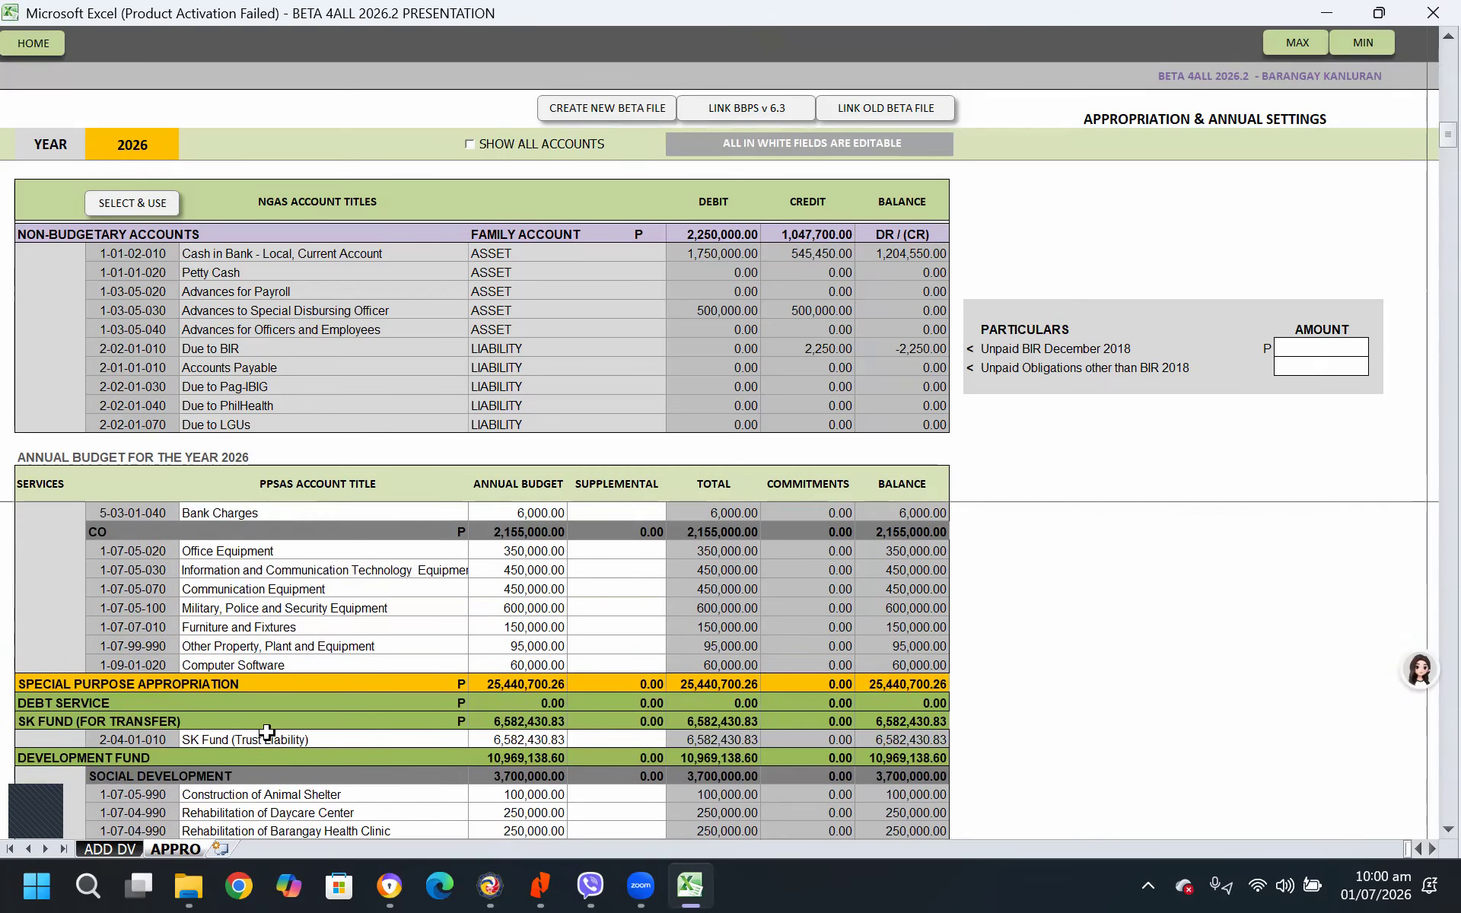
{"action": "scroll", "coordinate": [228, 662], "scroll_direction": "down", "scroll_amount": 2}
{"action": "left_click", "coordinate": [130, 721]}
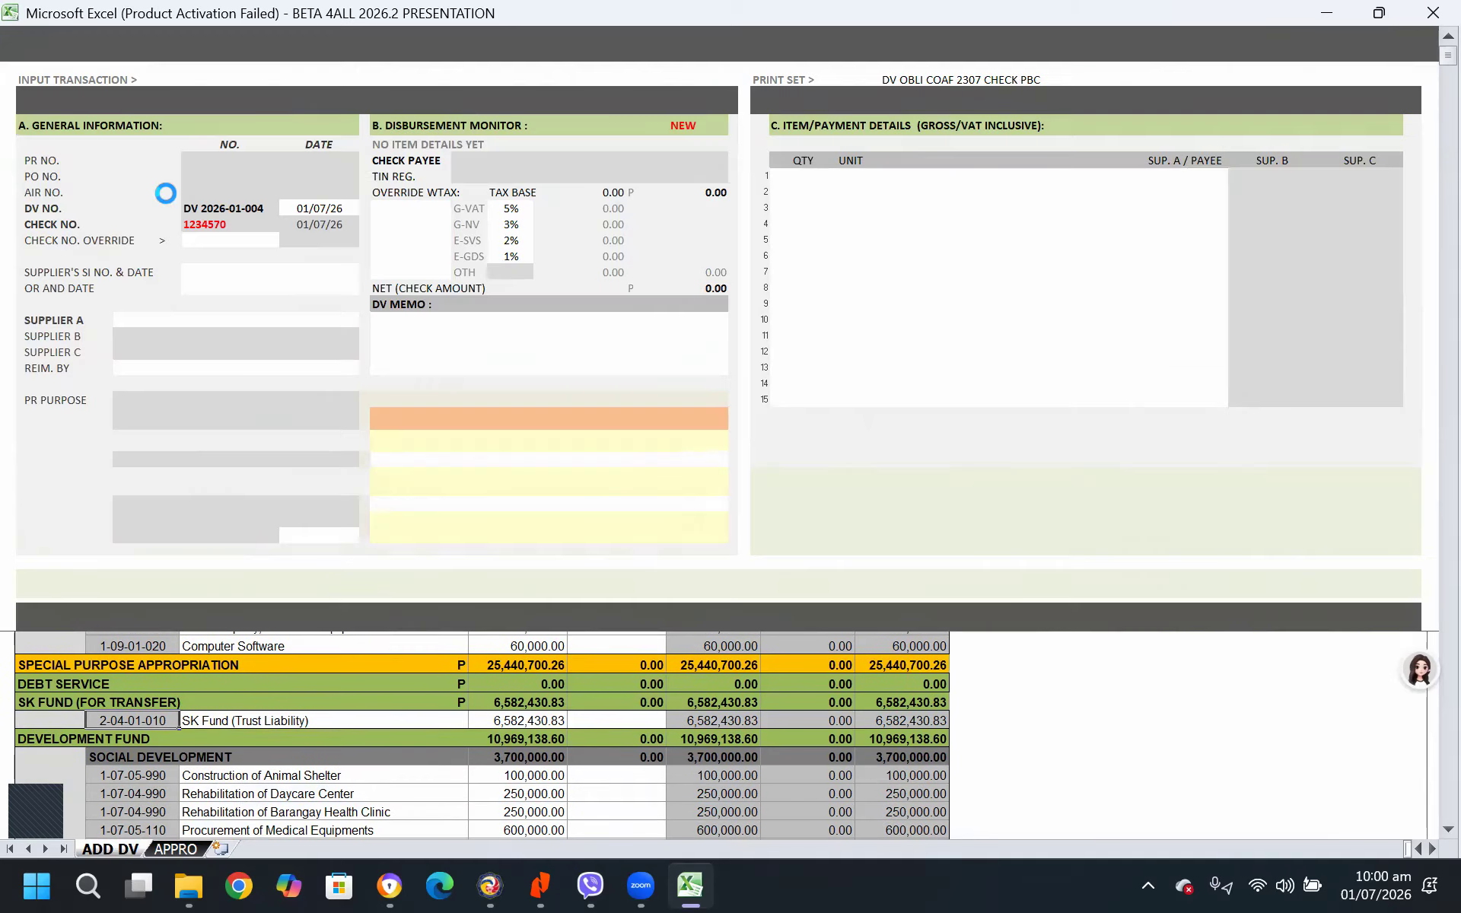
{"action": "left_click", "coordinate": [169, 204]}
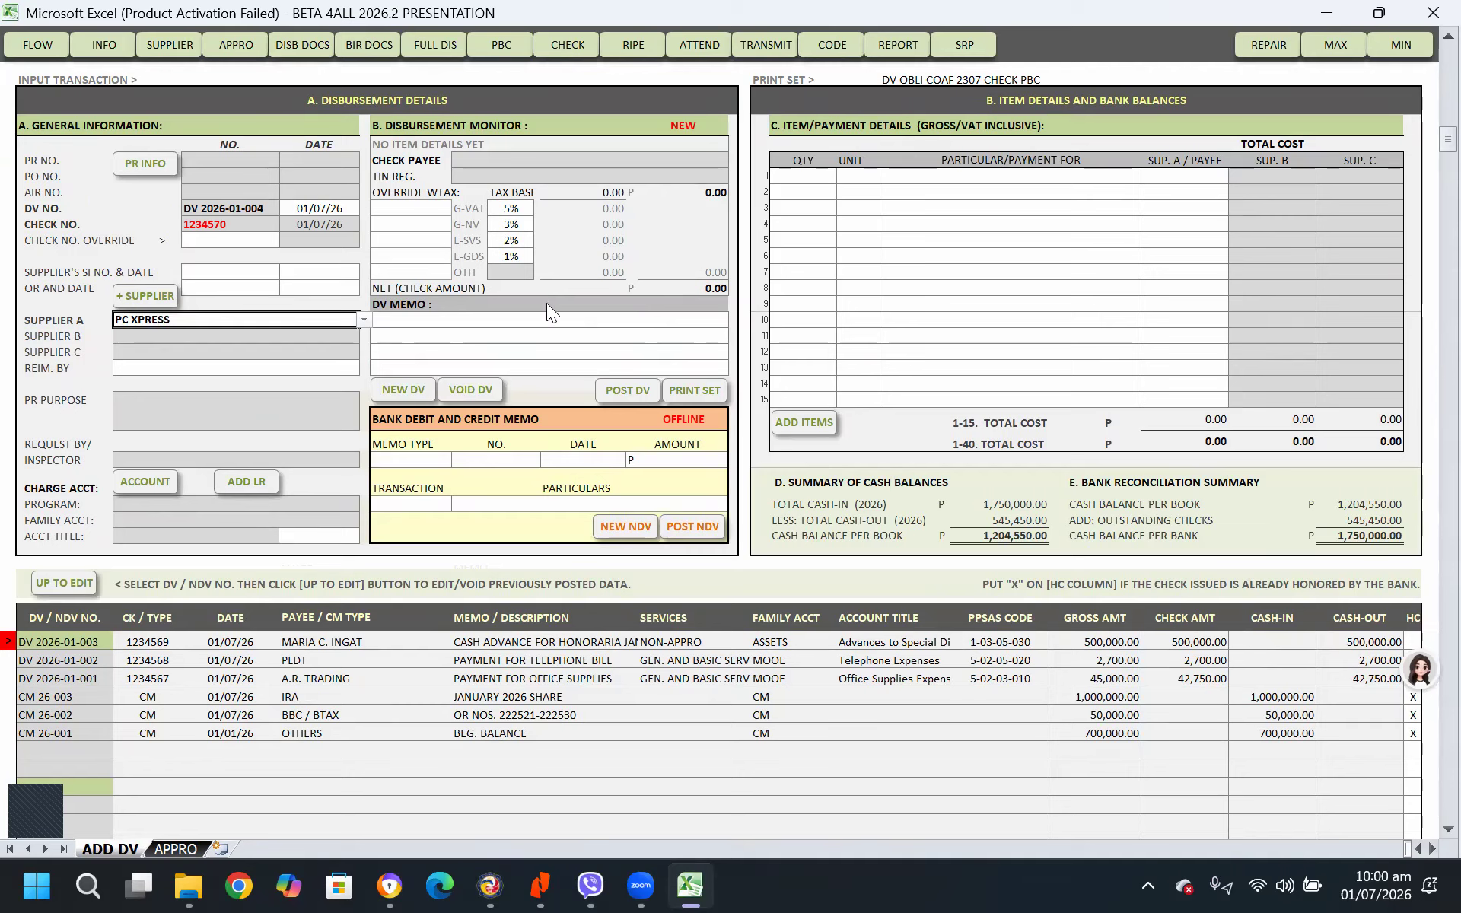
Enter JANUARY 2026 SK SHARE 10% as the first line of the DV memo
{"action": "left_click", "coordinate": [443, 325]}
{"action": "type", "text": "JANUAR"}
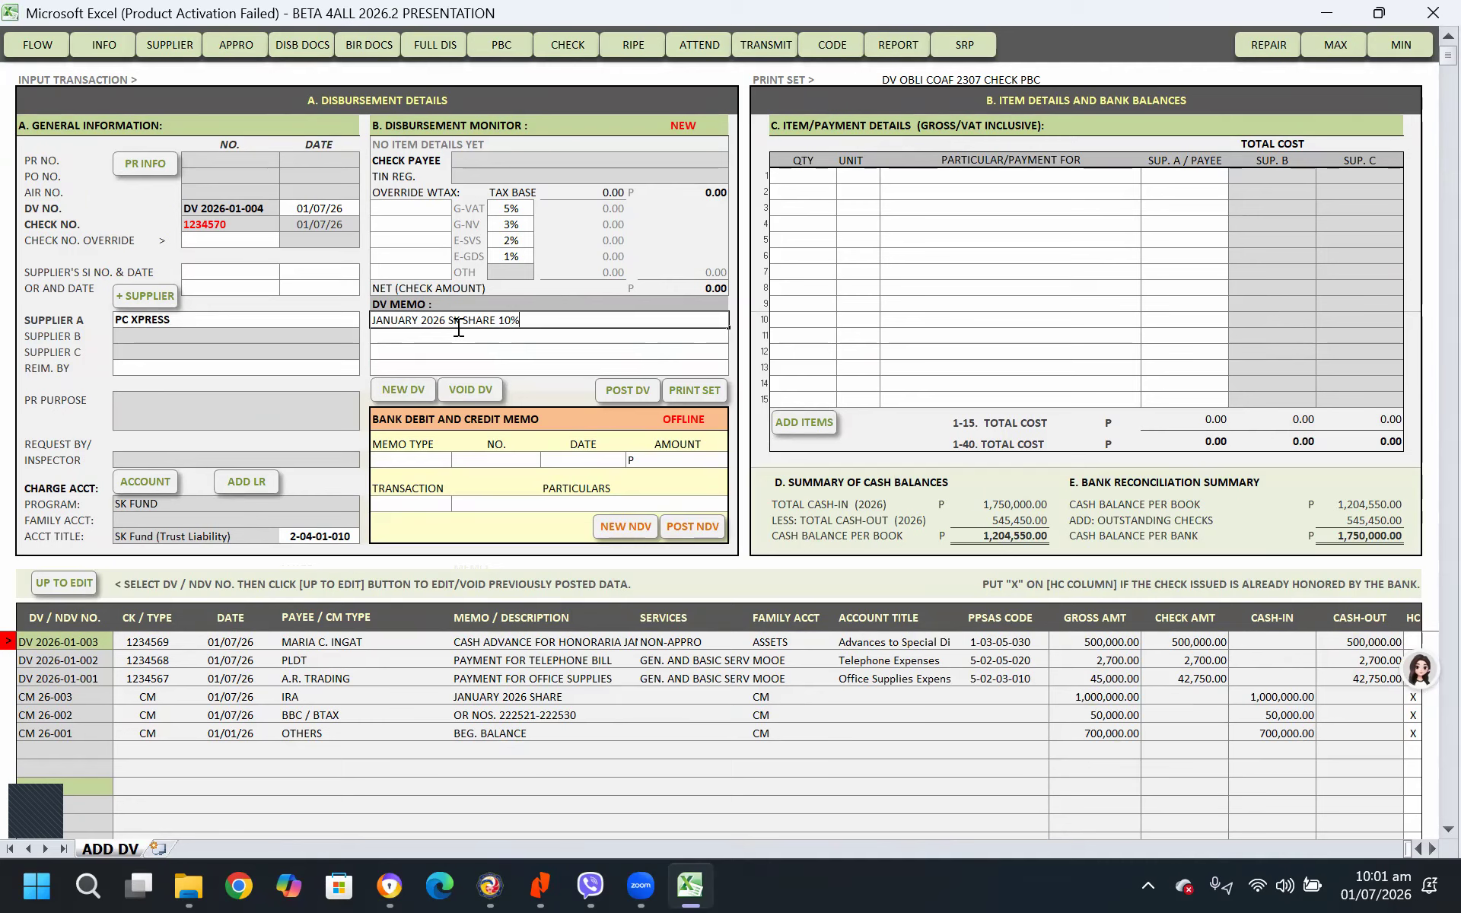
{"action": "type", "text": "Y 2026 SK SHARE 10%"}
{"action": "key", "text": "Return"}
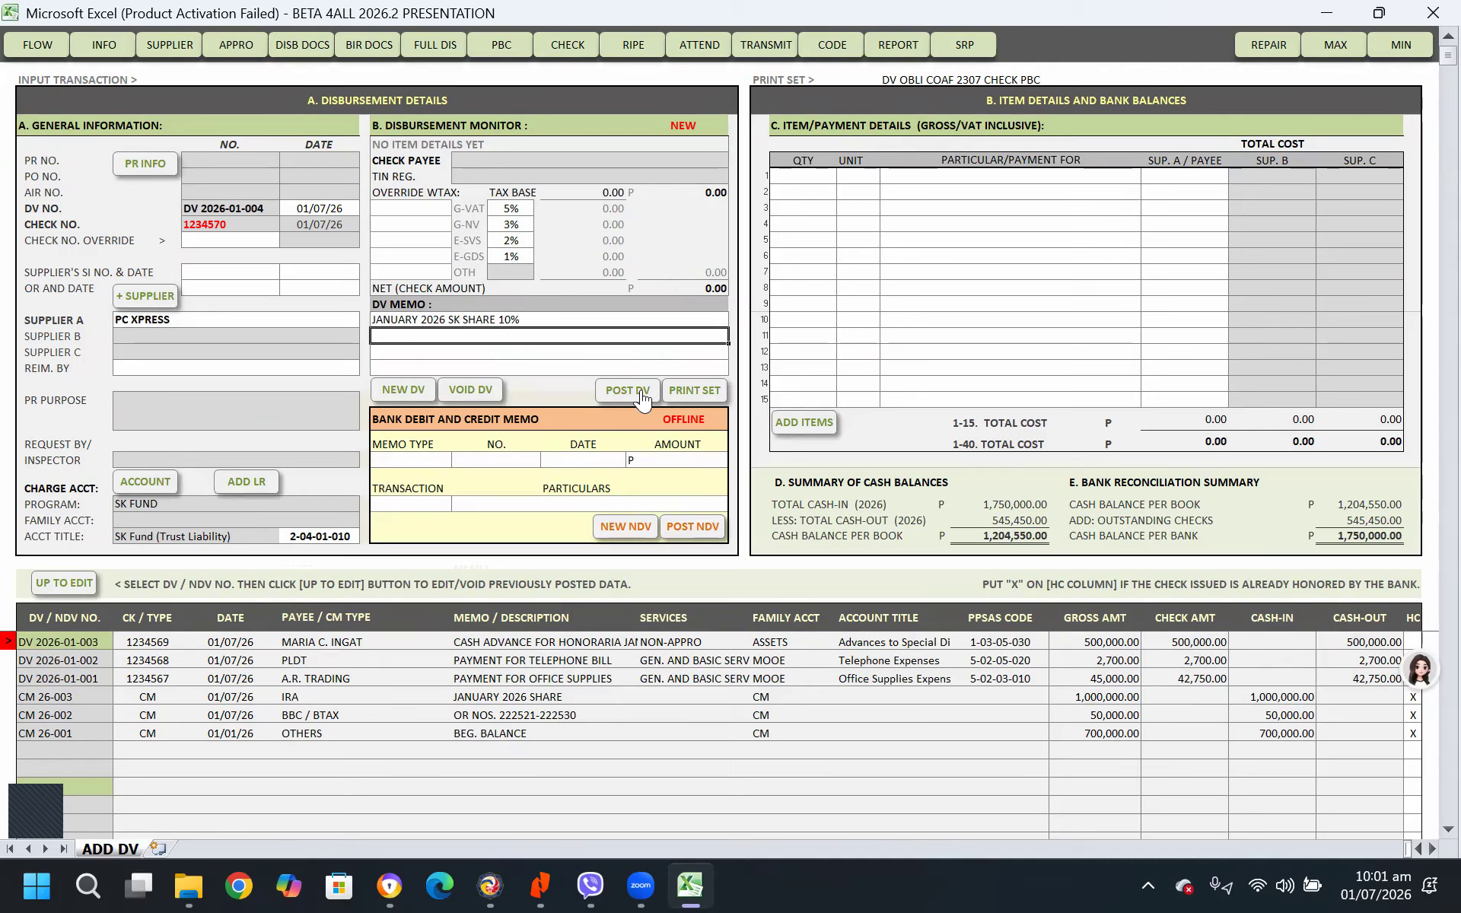
Fill the first payment item with quantity 1, unit SET and particulars JANUARY SK SHARE
{"action": "left_click", "coordinate": [816, 180]}
{"action": "type", "text": "1"}
{"action": "key", "text": "Tab"}
{"action": "type", "text": "SET"}
{"action": "key", "text": "Tab"}
{"action": "type", "text": "JAN"}
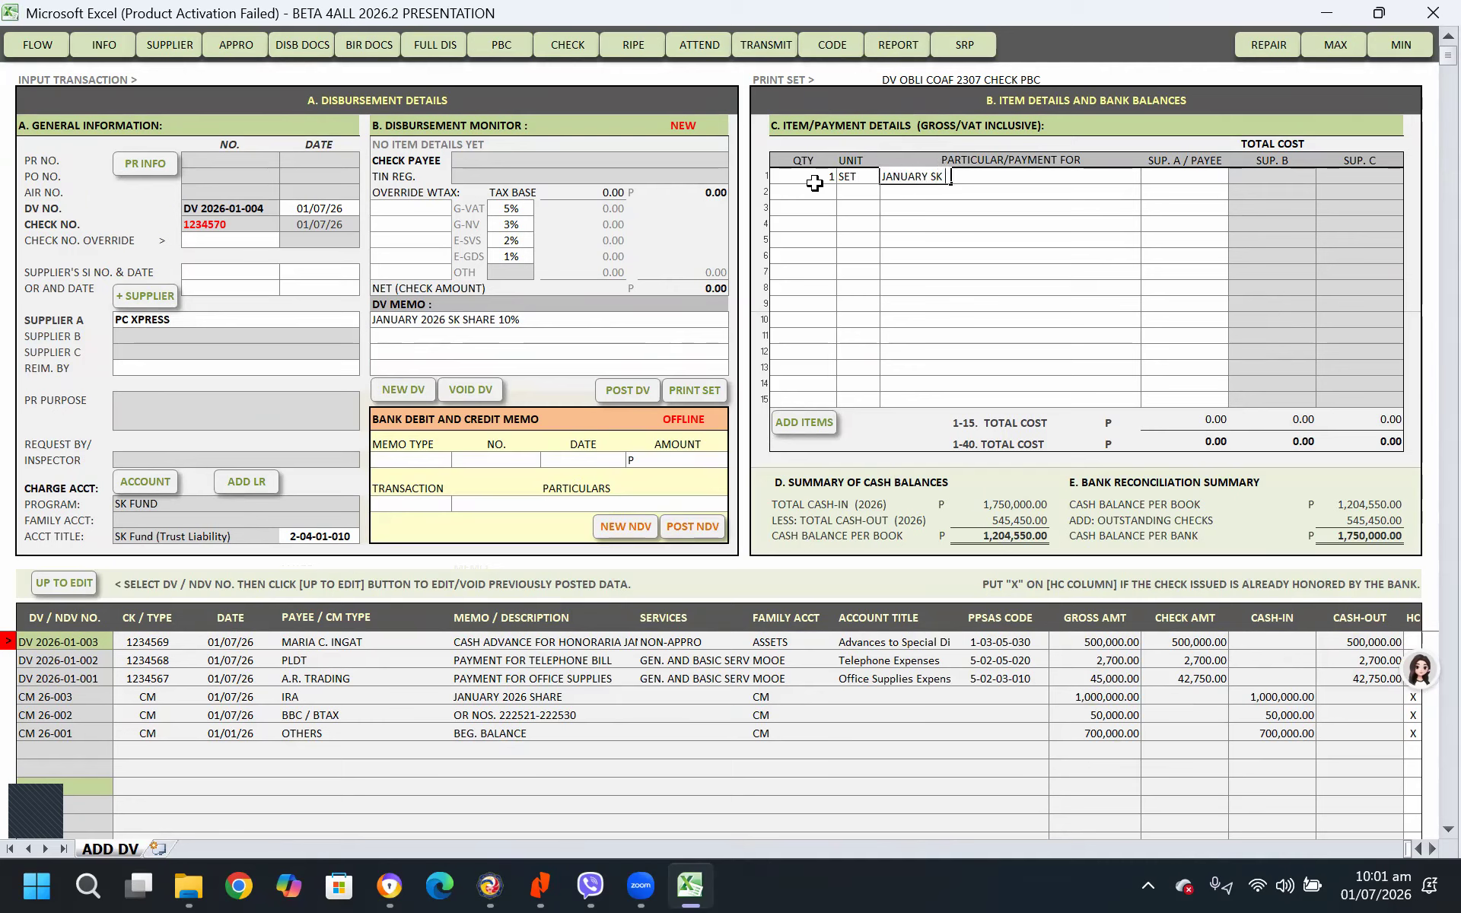
{"action": "type", "text": "UARY SK SHARE"}
{"action": "key", "text": "Tab"}
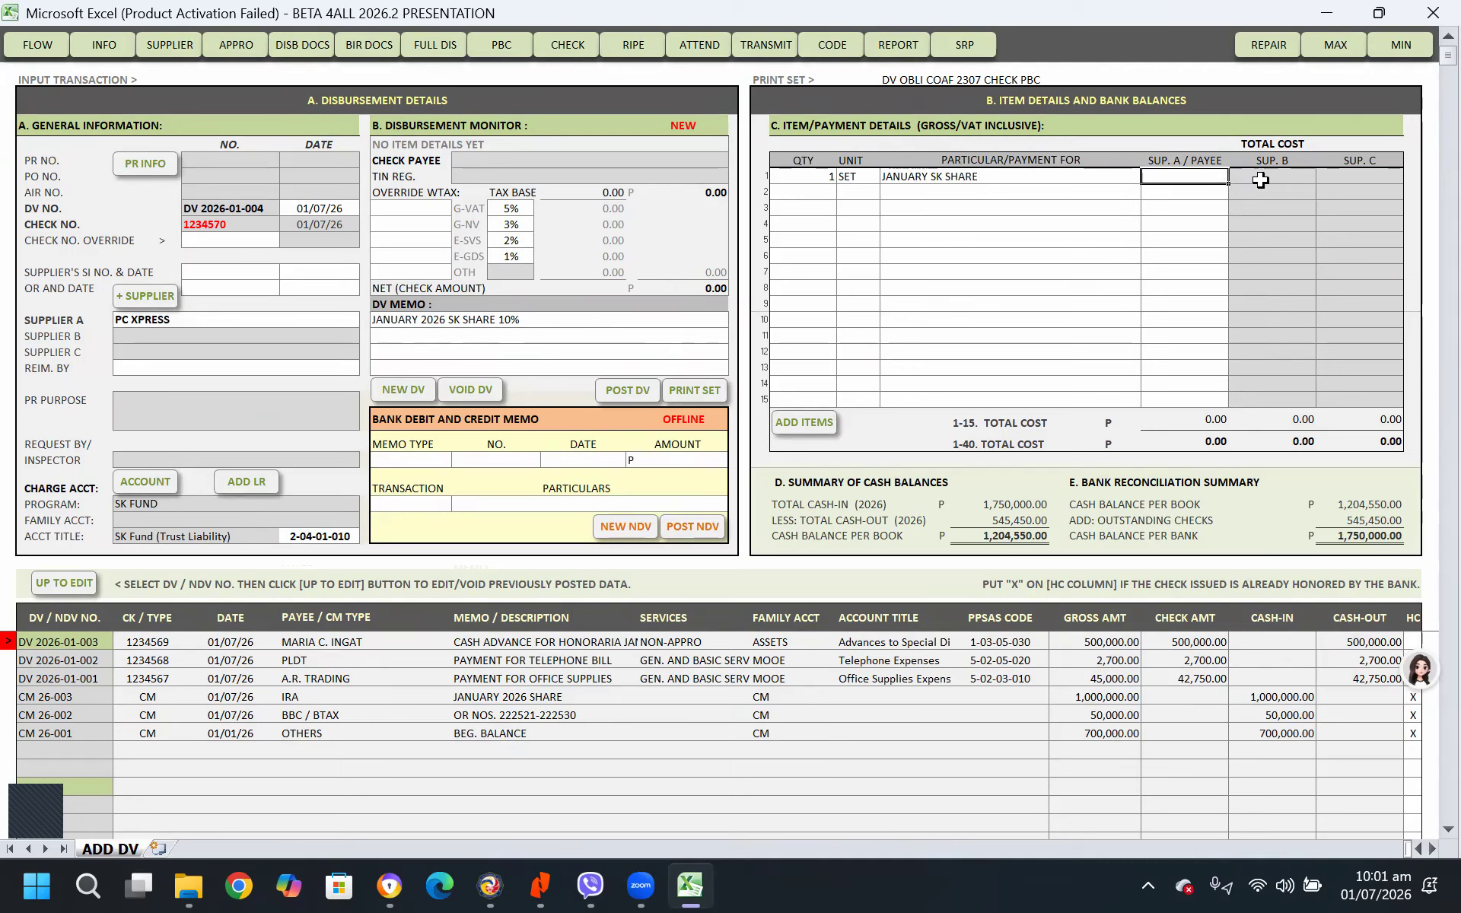
Set the payment item's amount for the payee to 105,000 and post the disbursement voucher
{"action": "type", "text": "105,000"}
{"action": "key", "text": "Return"}
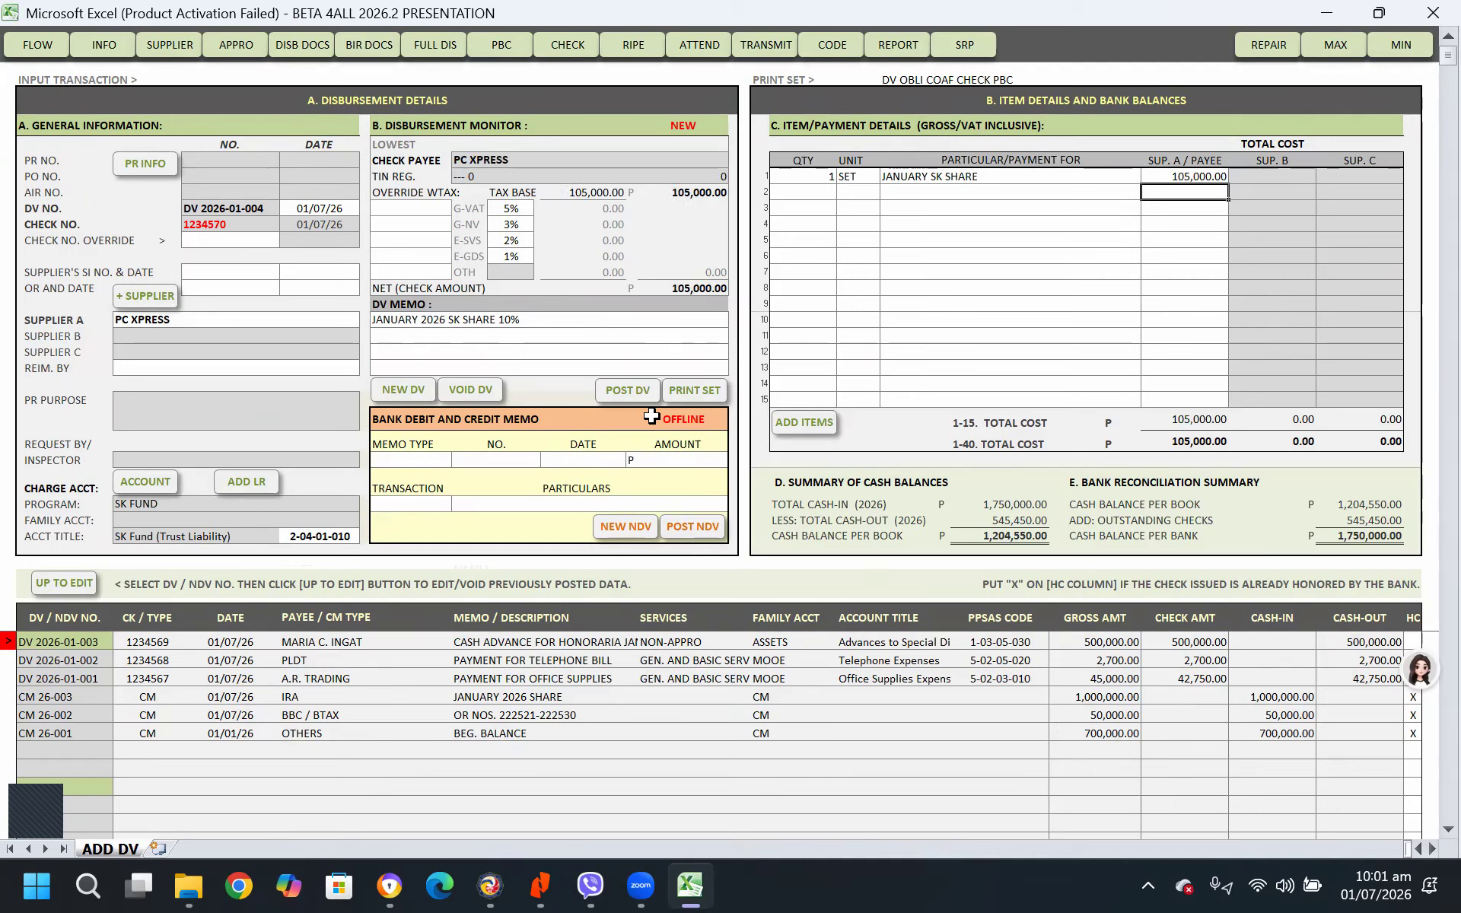
{"action": "left_click", "coordinate": [637, 393]}
{"action": "left_click", "coordinate": [804, 507]}
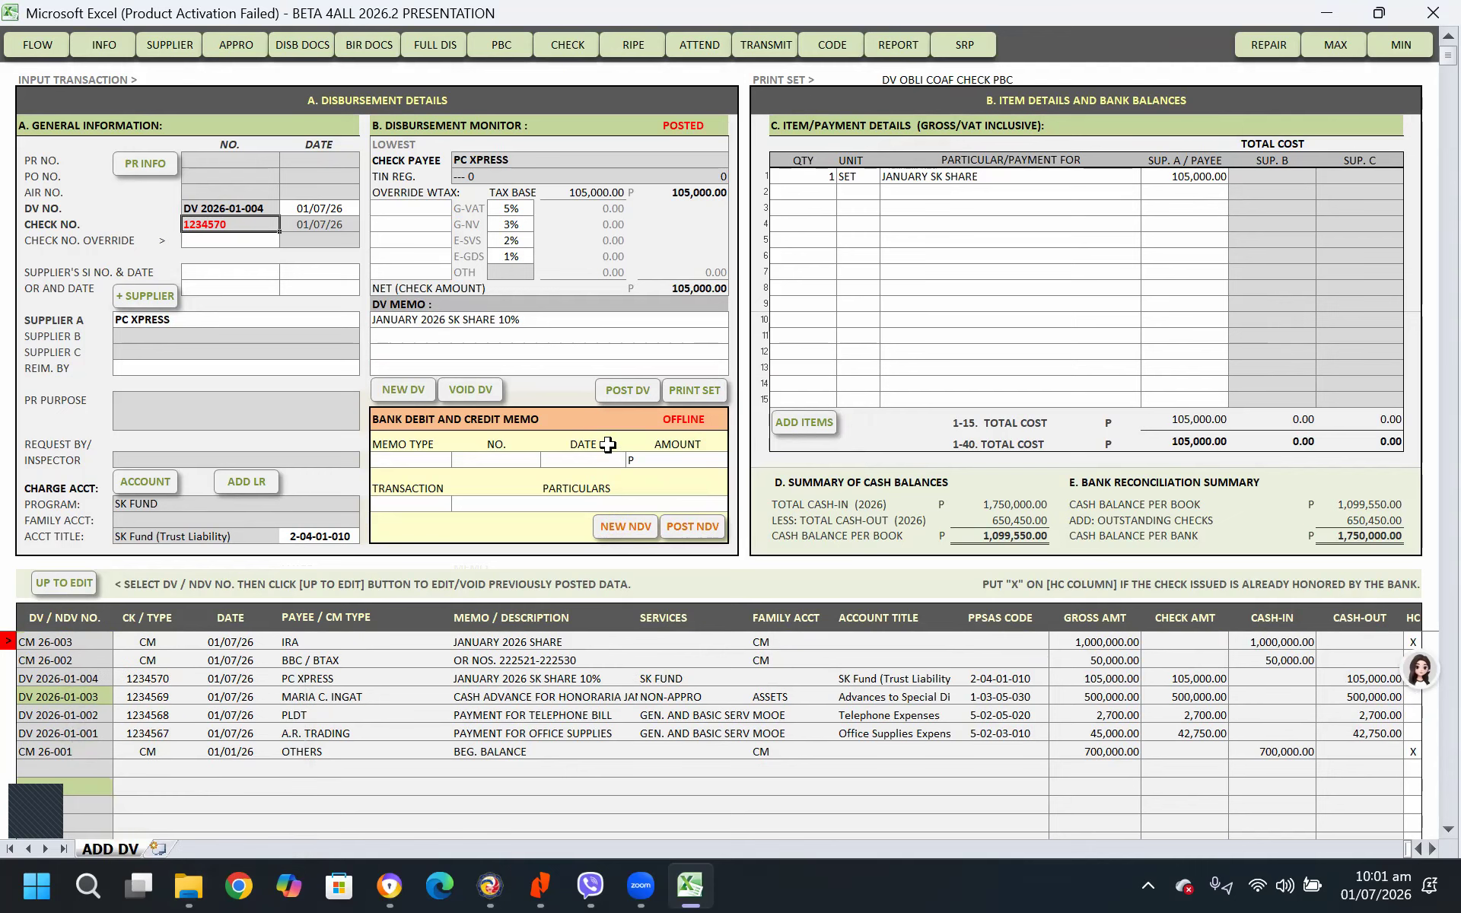
Start a blank disbursement voucher and create a new purchase request for it without copying the current information
{"action": "left_click", "coordinate": [403, 389]}
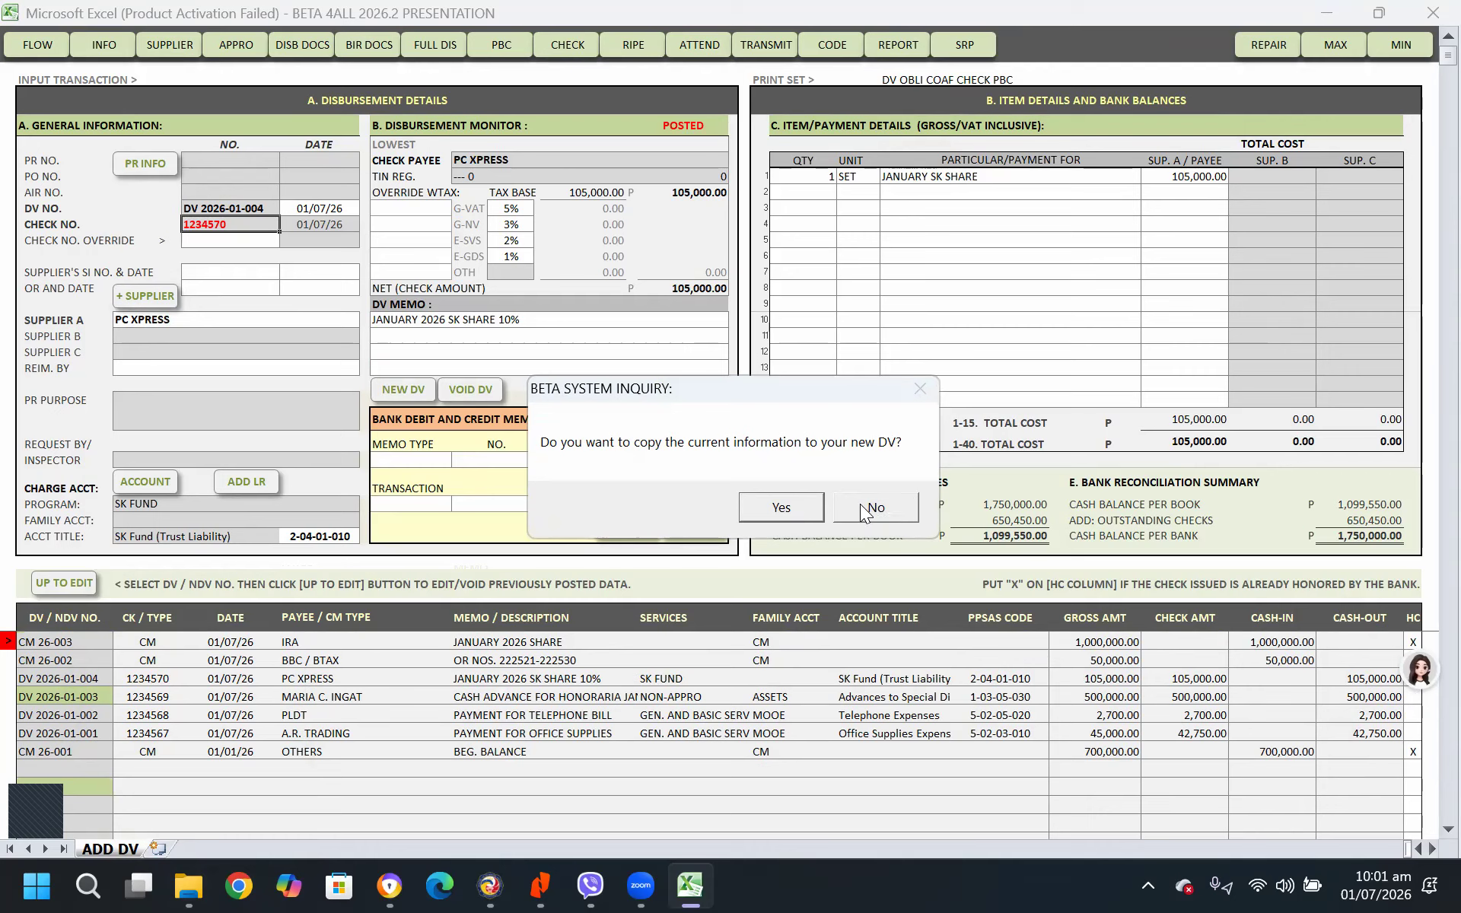
{"action": "left_click", "coordinate": [796, 504]}
{"action": "left_click", "coordinate": [425, 393]}
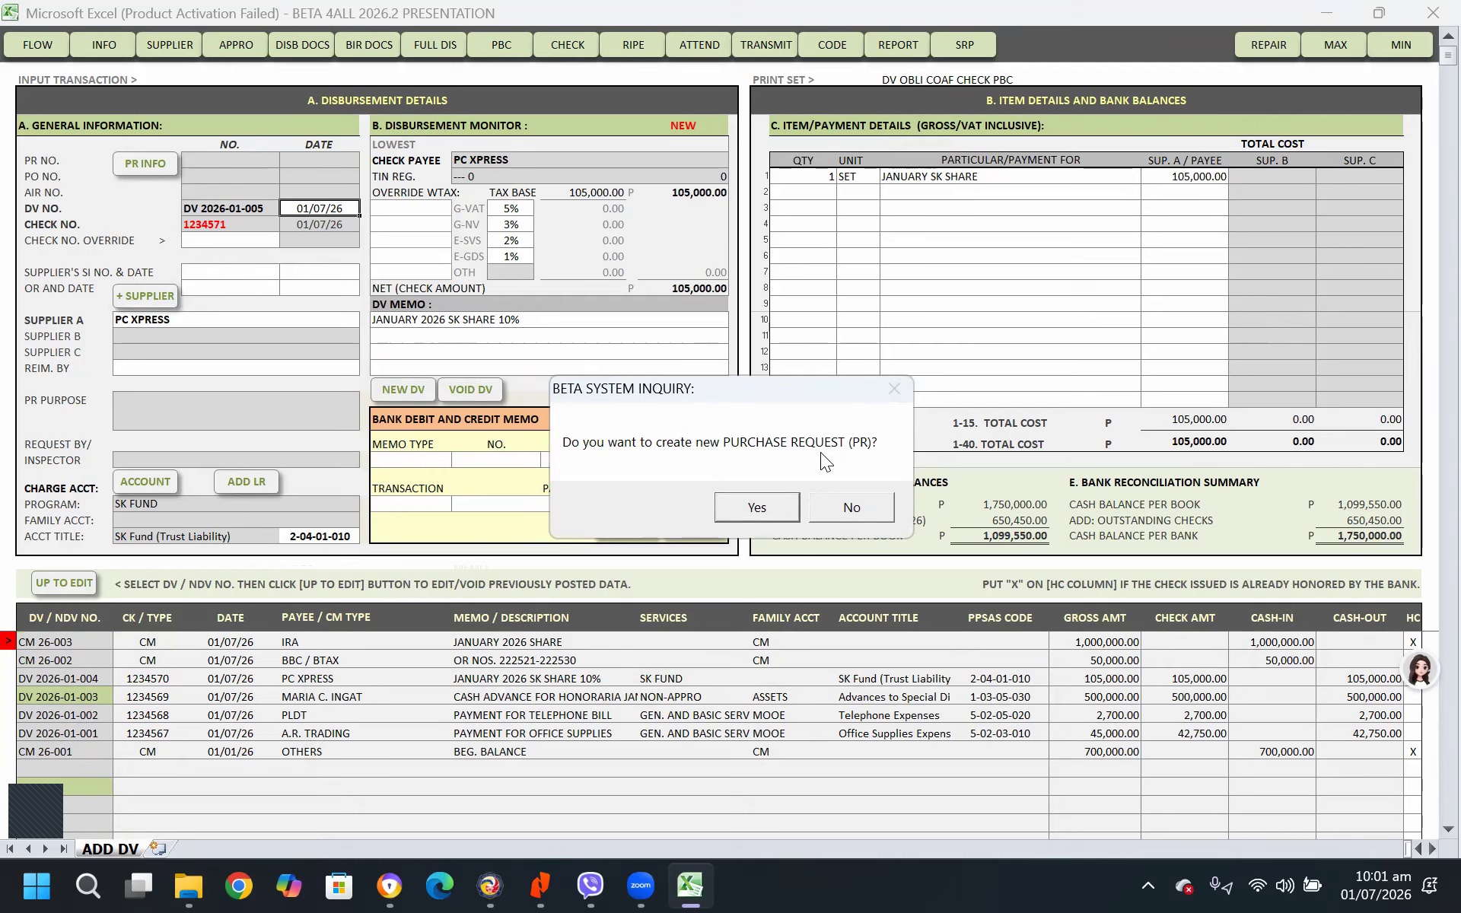
{"action": "left_click", "coordinate": [852, 507]}
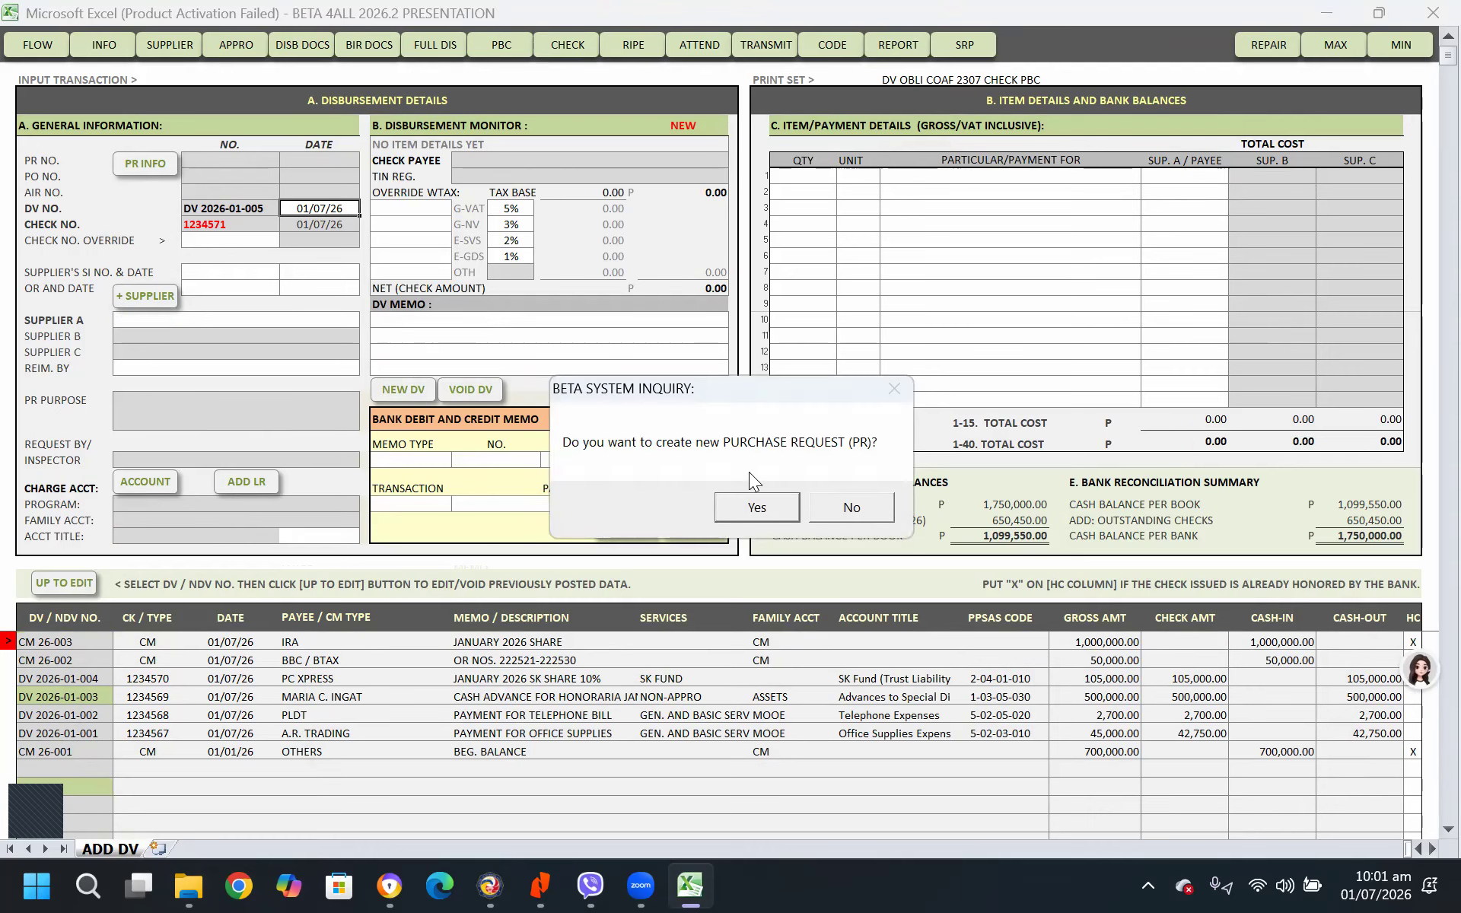
{"action": "left_click", "coordinate": [770, 508]}
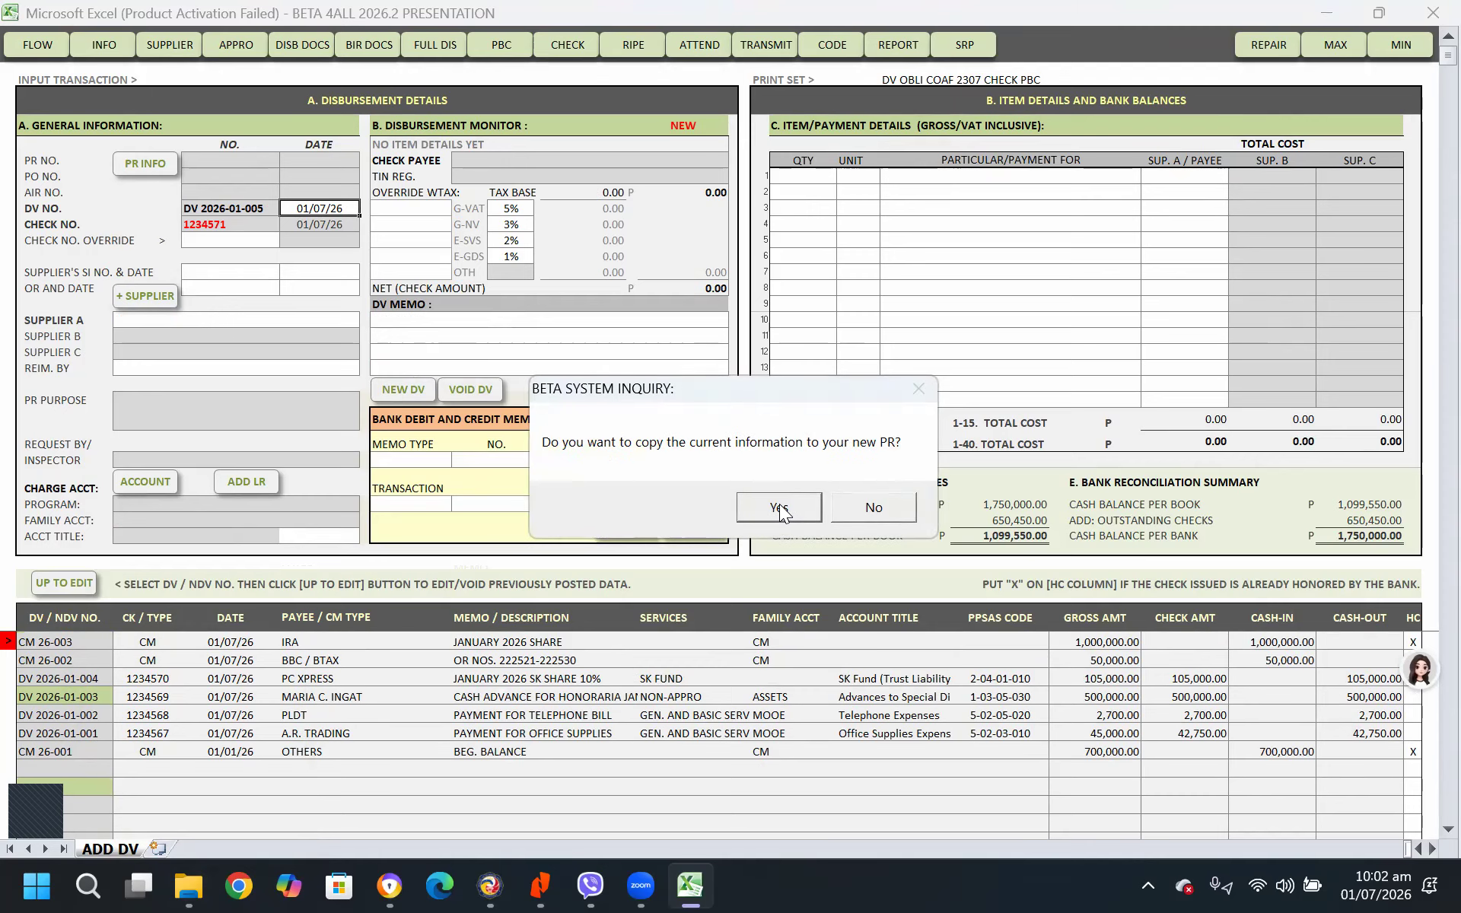
{"action": "left_click", "coordinate": [882, 503]}
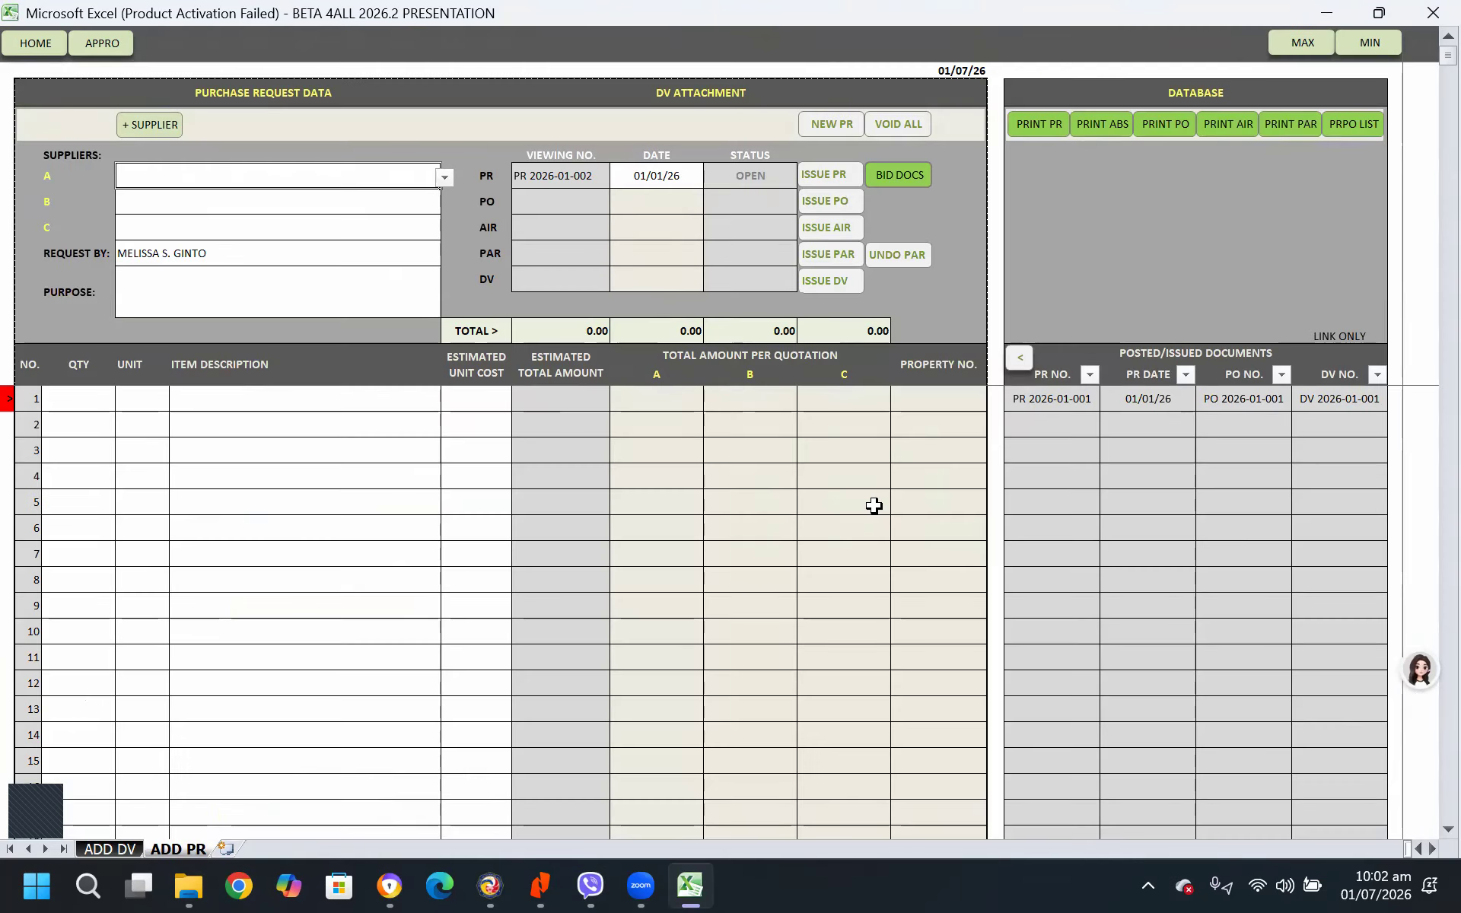
Set the purchase request's suppliers A, B and C to 797 CONSTRUCTION SUPPLY, AEM PAINT CENTER AND GENERAL MERCHANDISE and CANICOSA GLASS & ALUMINUM SUPPLY
{"action": "left_click", "coordinate": [378, 187]}
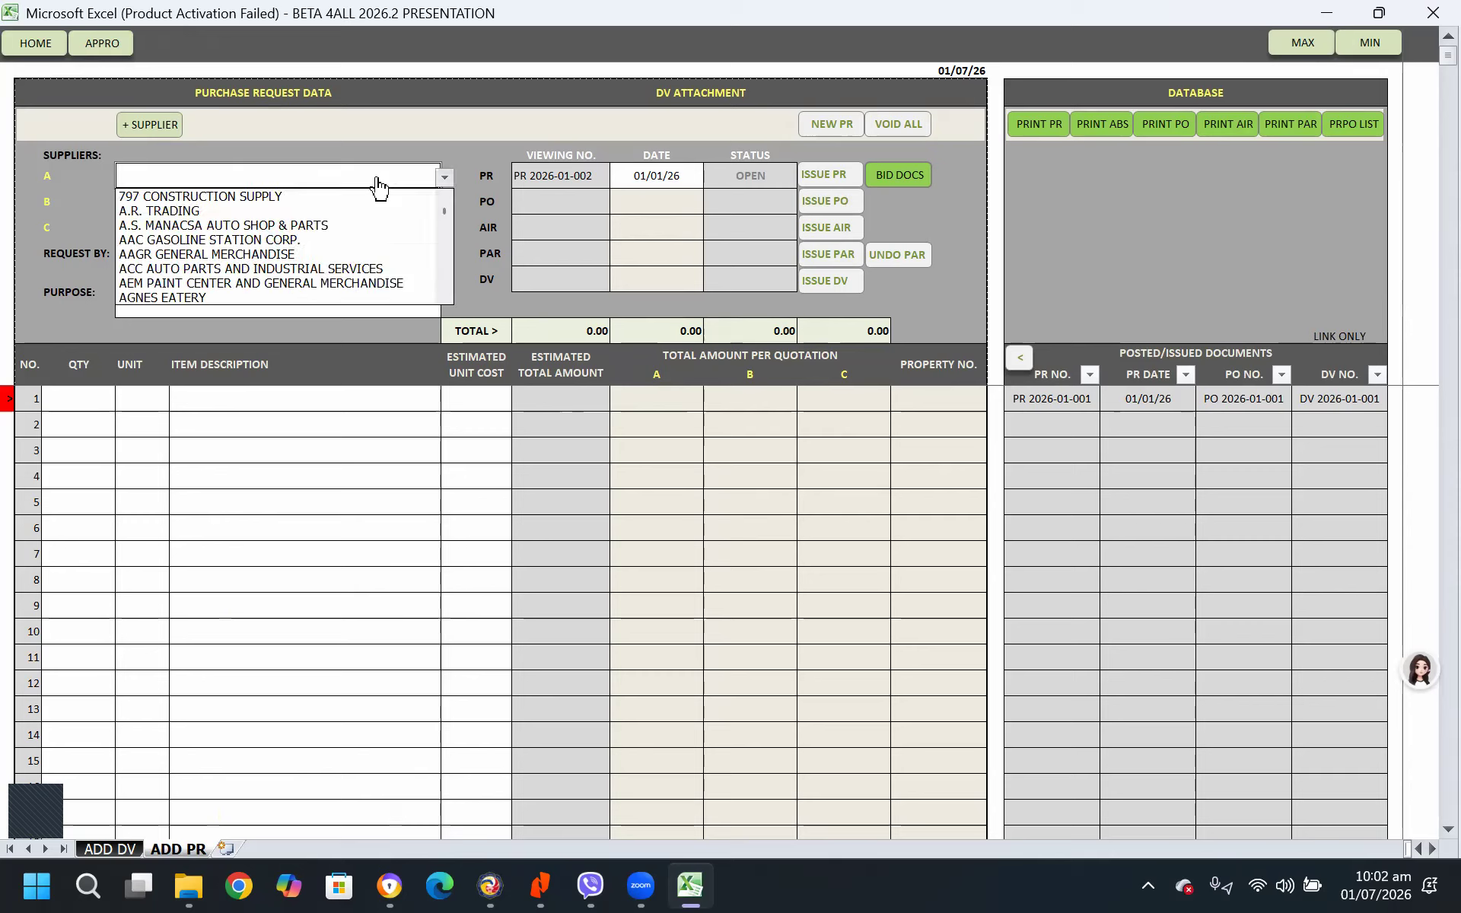
{"action": "left_click", "coordinate": [245, 197]}
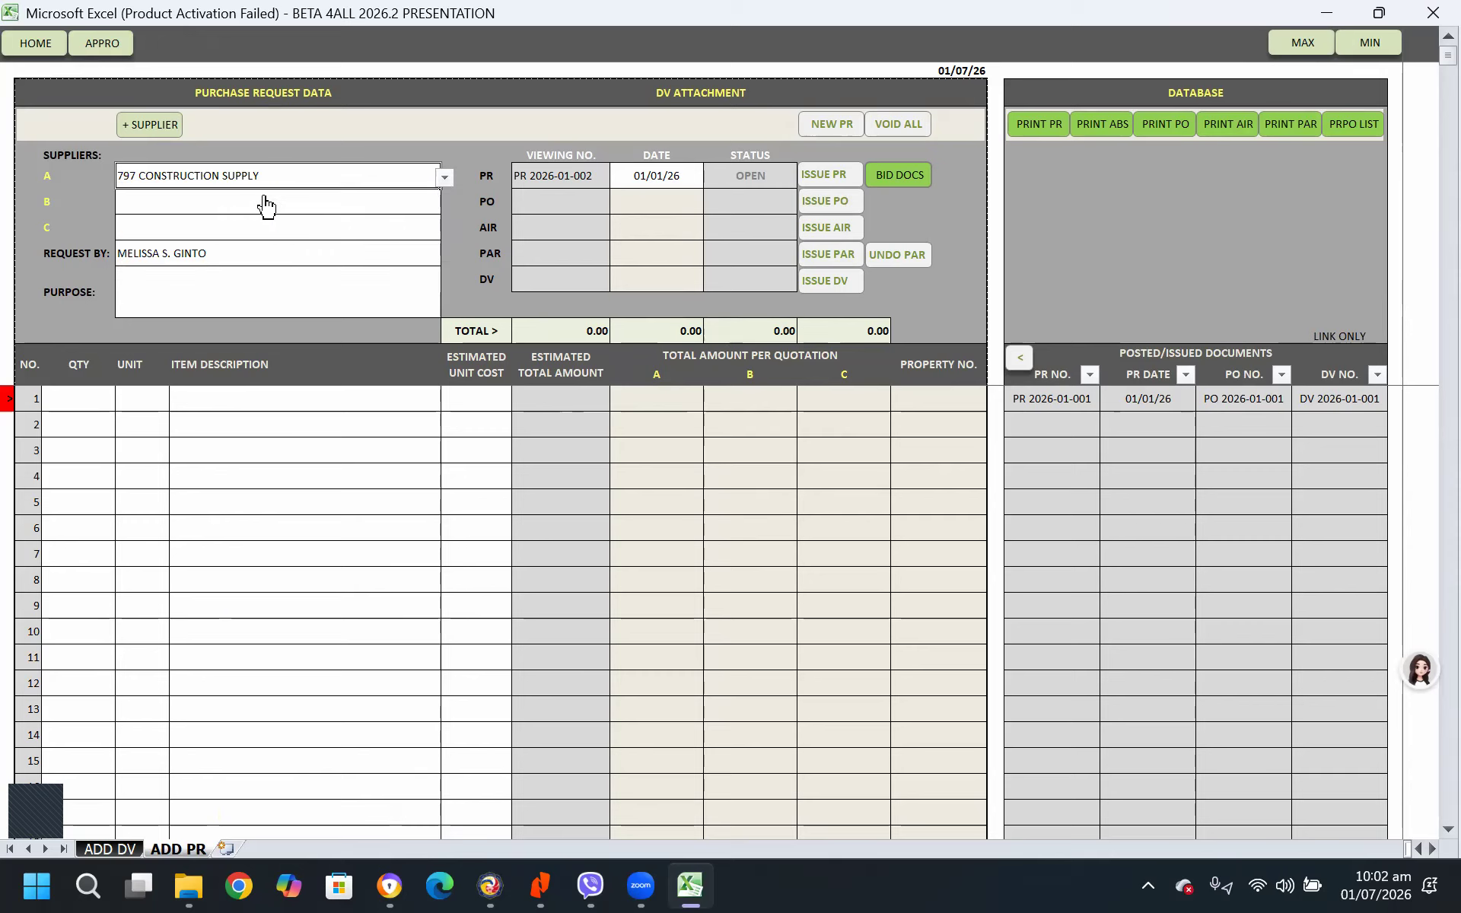
{"action": "left_click", "coordinate": [293, 201]}
{"action": "left_click", "coordinate": [445, 202]}
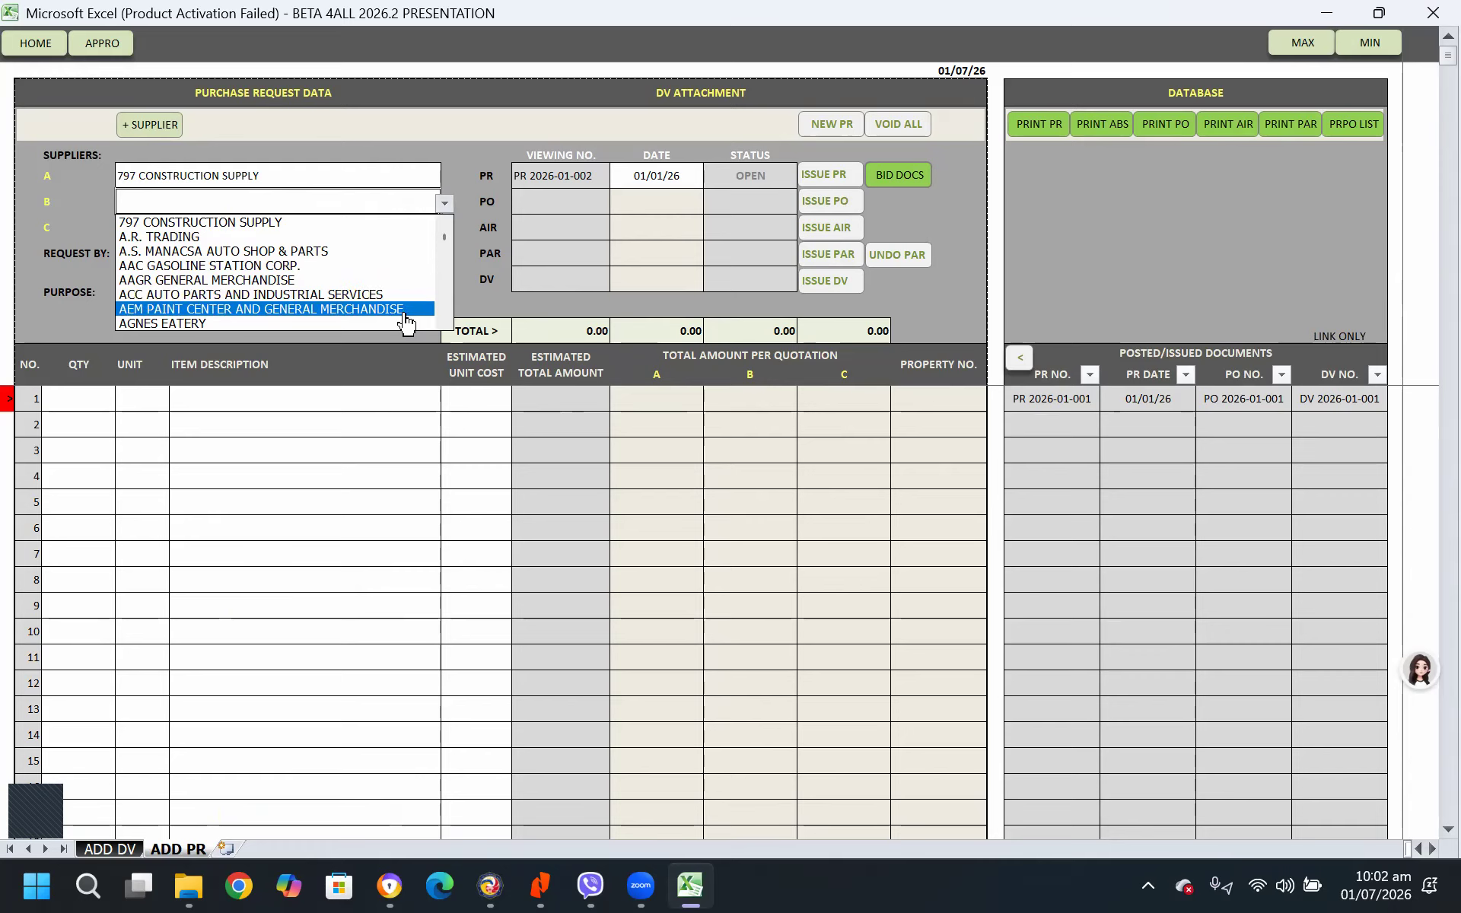
{"action": "left_click", "coordinate": [375, 309]}
{"action": "left_click", "coordinate": [331, 238]}
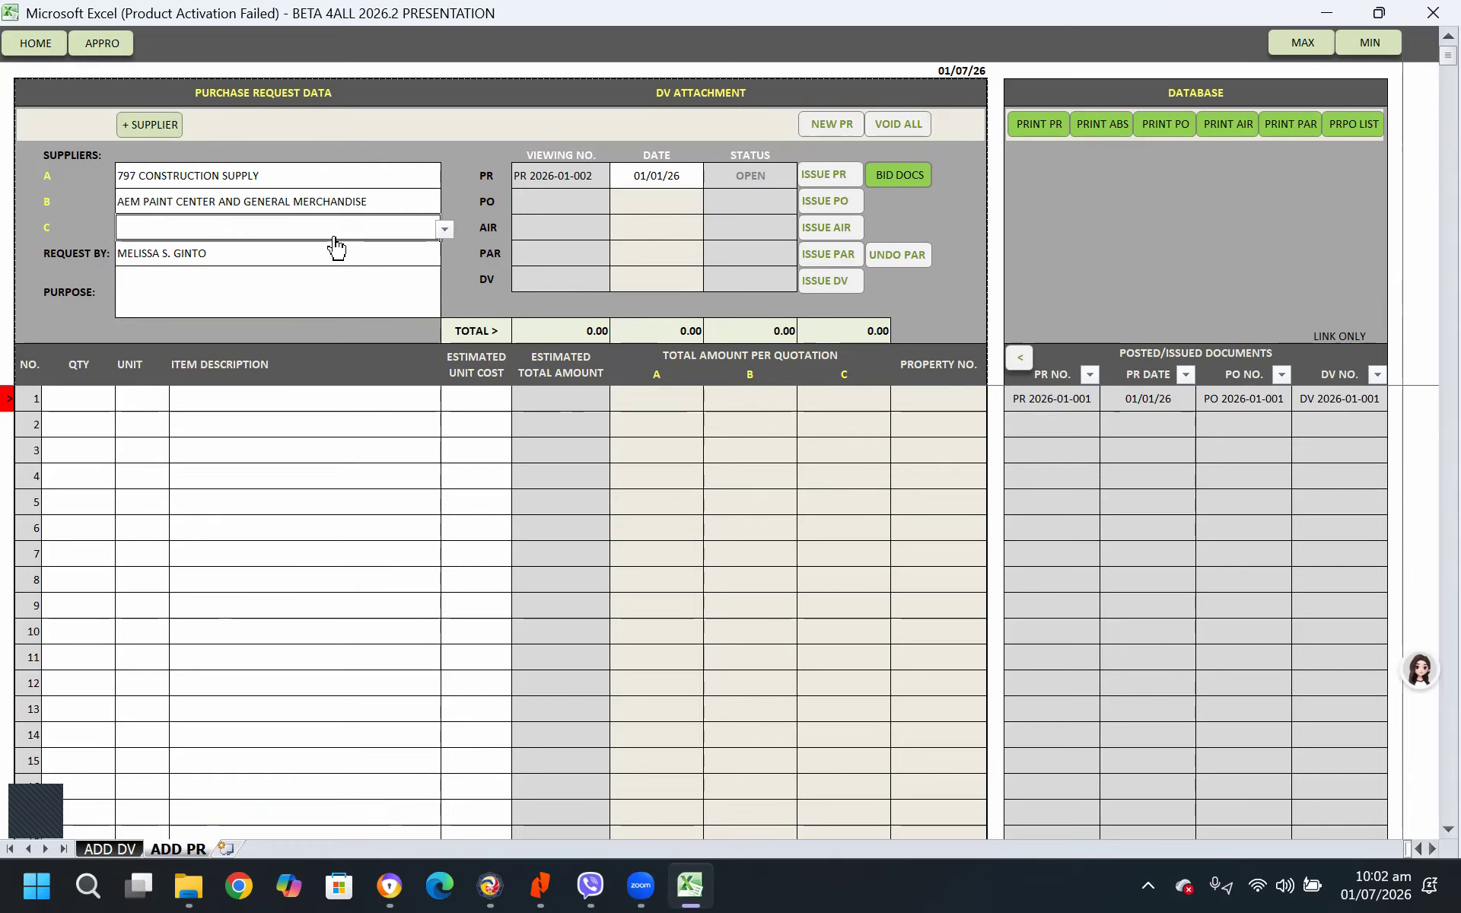
{"action": "left_click", "coordinate": [443, 229]}
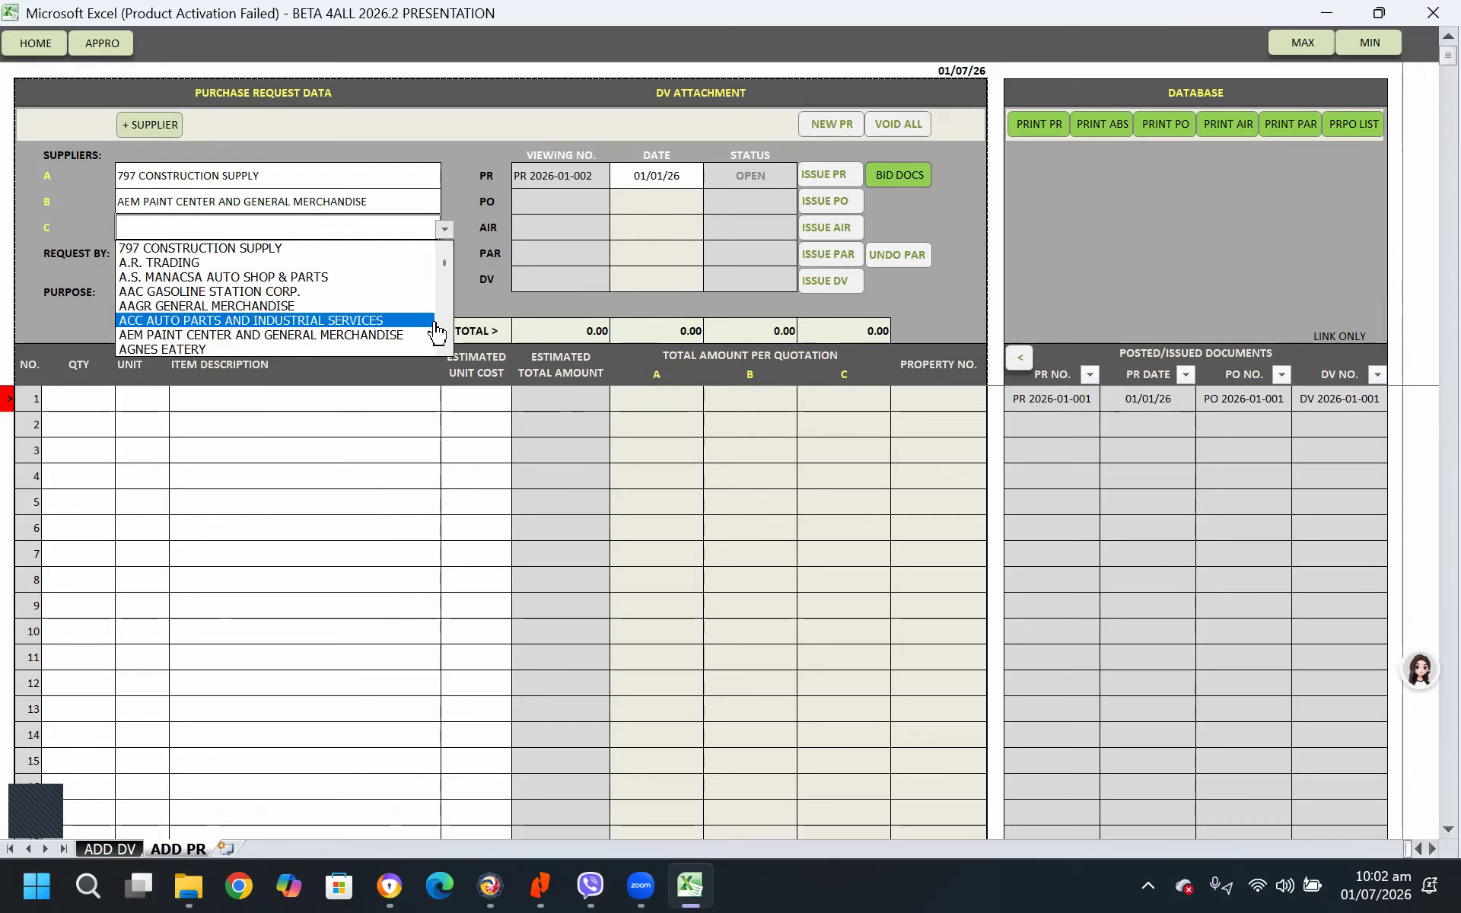
{"action": "scroll", "coordinate": [443, 329], "scroll_direction": "down", "scroll_amount": 10}
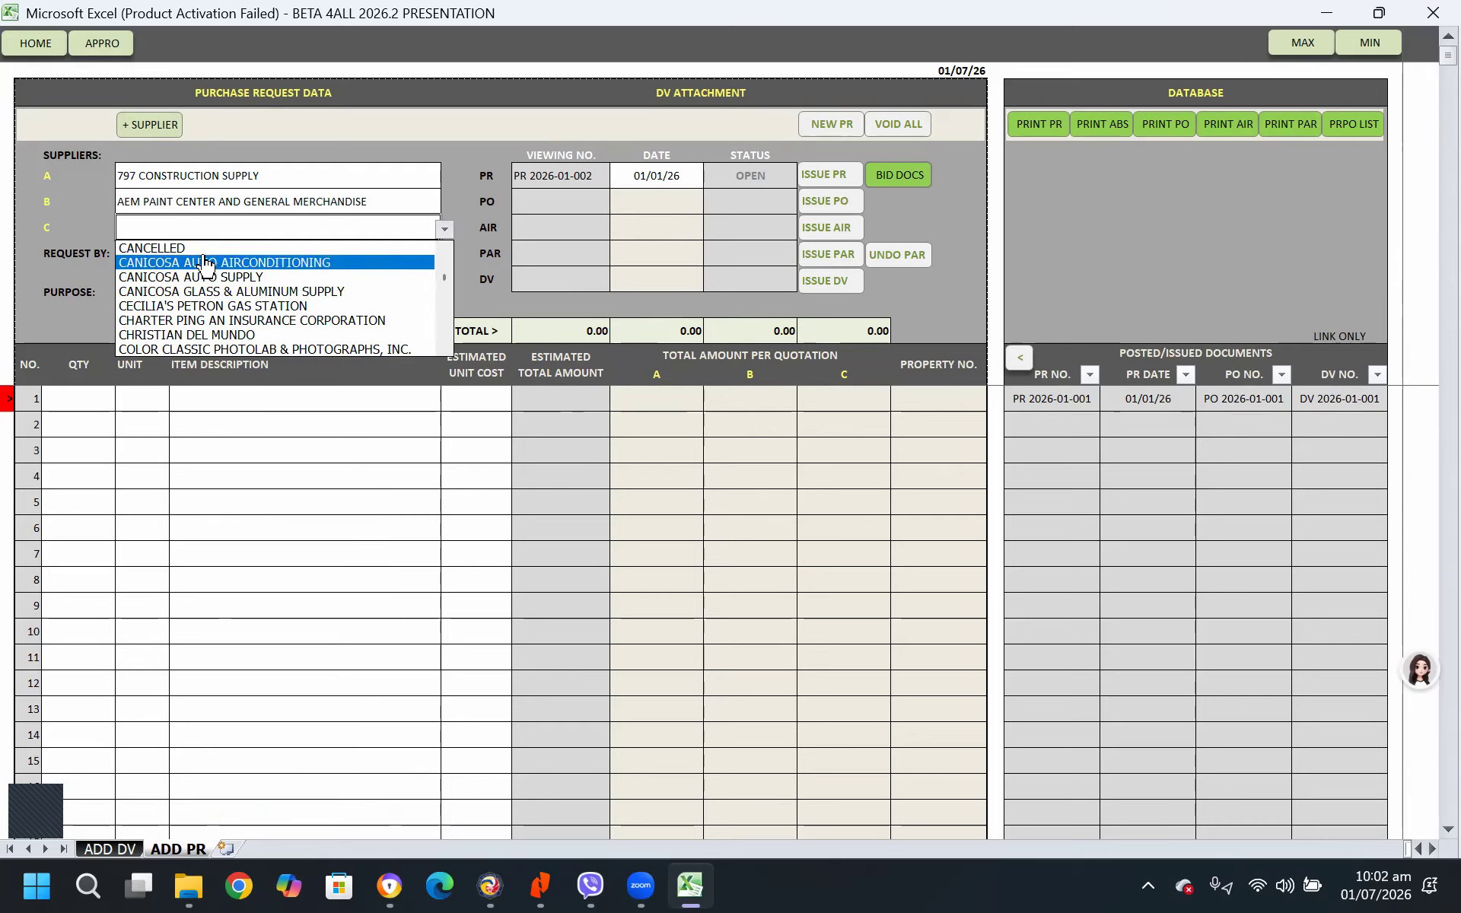
{"action": "left_click", "coordinate": [241, 296]}
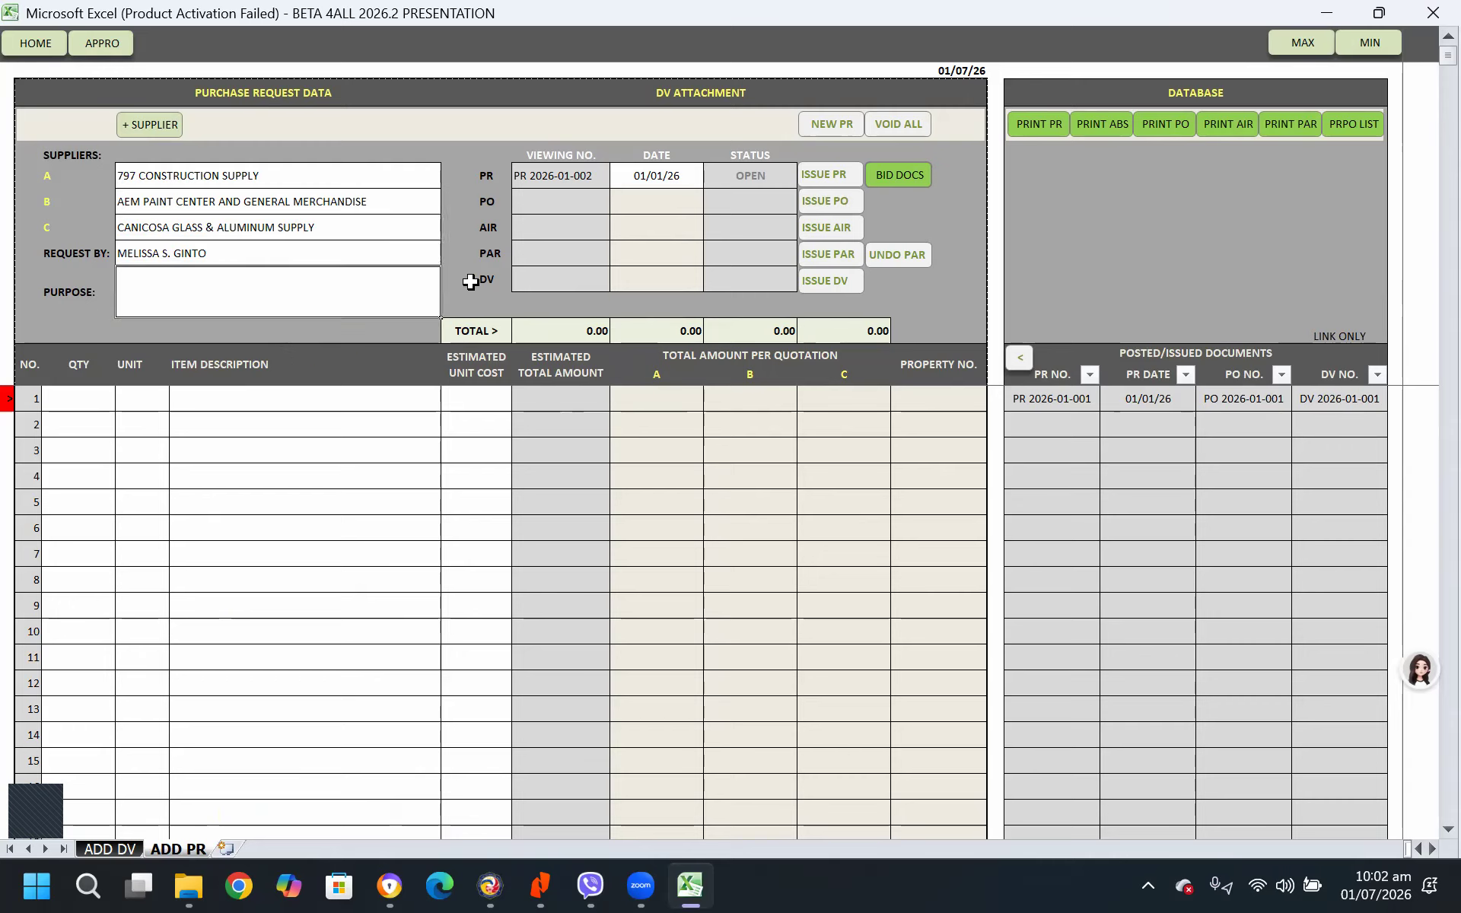
Enter the purchase request's purpose as REQUEST FOR PAINTING MATERIALS - MULTI PURPOSE BUILDING
{"action": "type", "text": "REQUEST FOR PAINTING MATERIALS"}
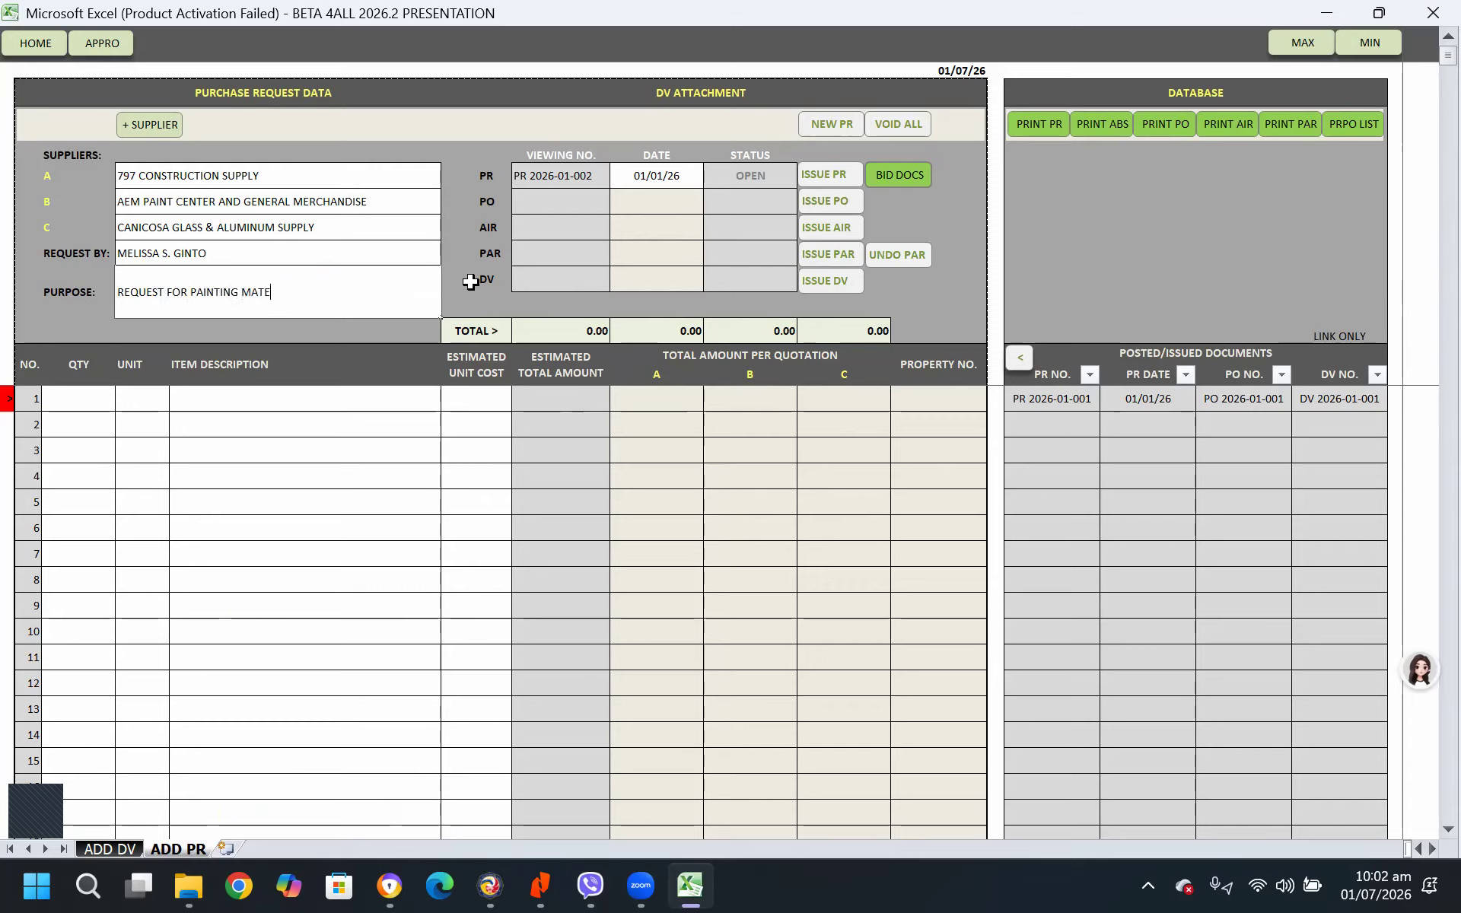
{"action": "key", "text": "BackSpace"}
{"action": "key", "text": "BackSpace"}
{"action": "type", "text": "- MULTI PURPOE"}
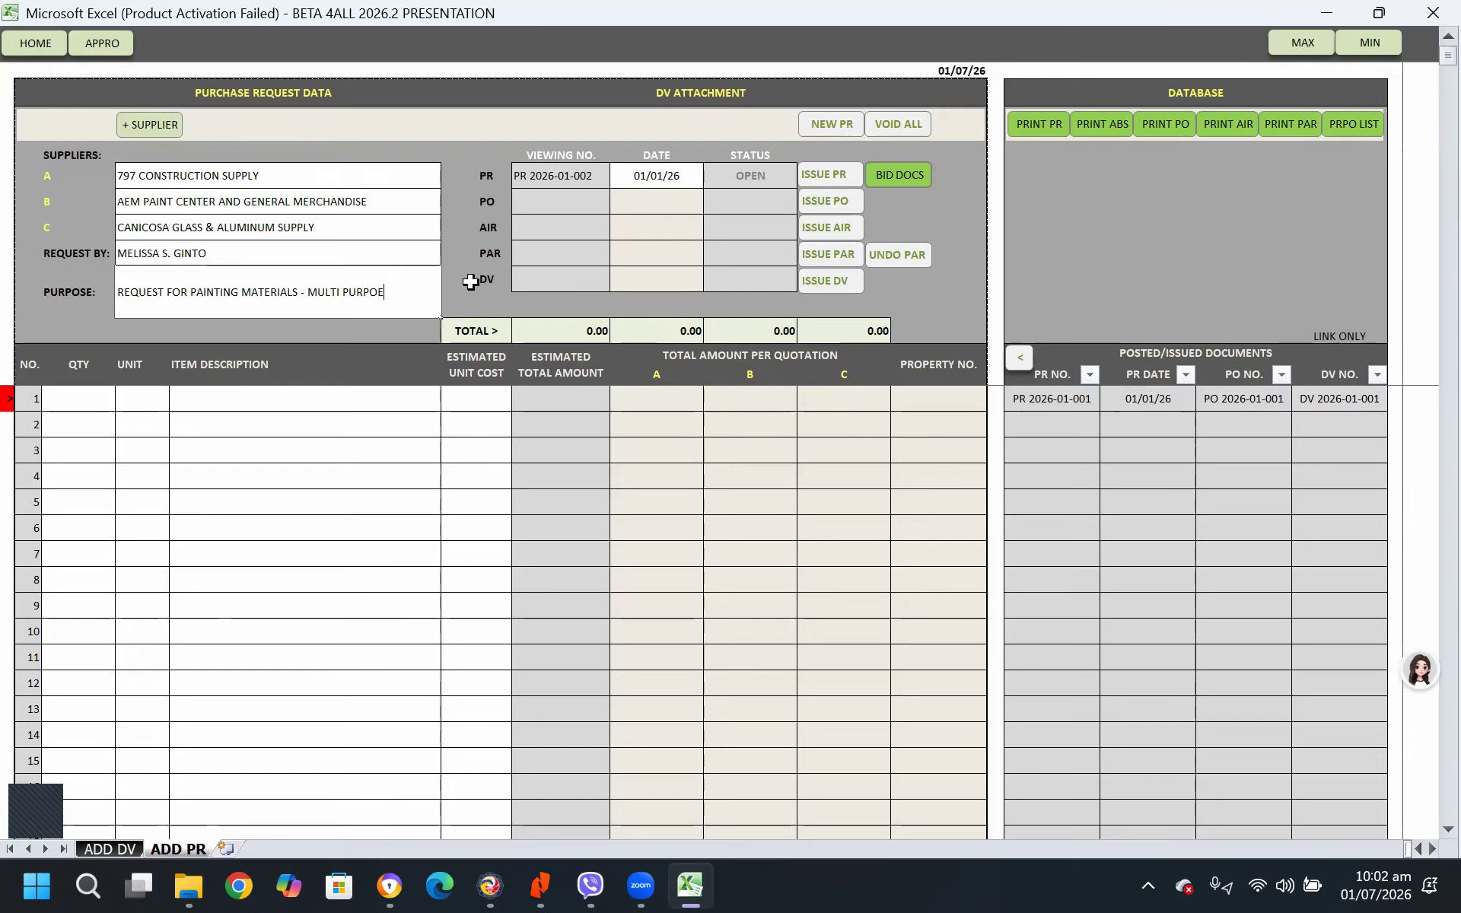
{"action": "key", "text": "BackSpace"}
{"action": "type", "text": "SE BUILING"}
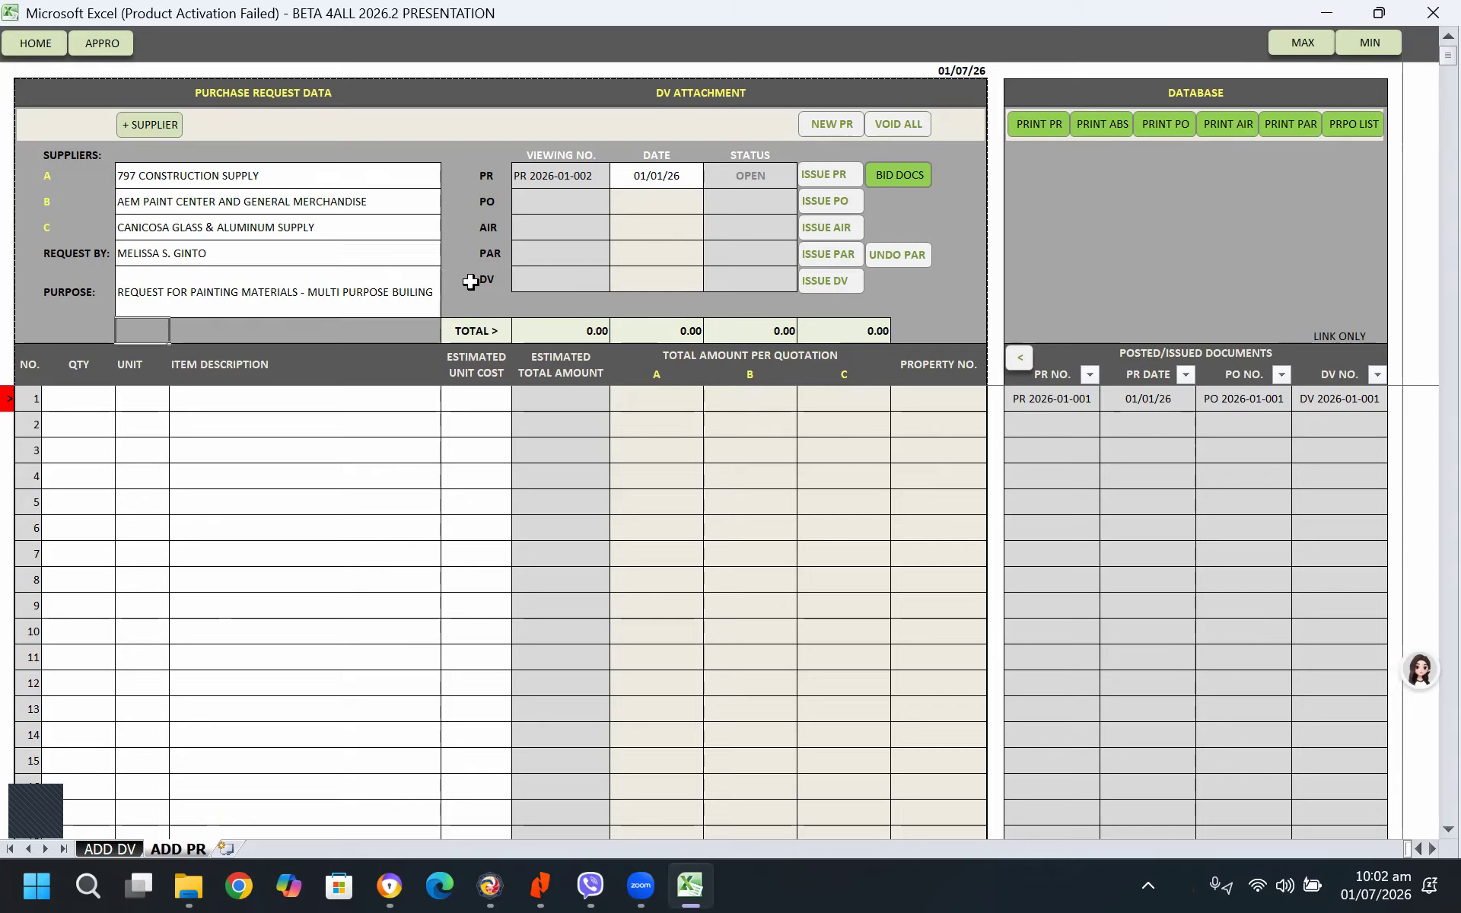
{"action": "key", "text": "BackSpace"}
{"action": "key", "text": "BackSpace"}
{"action": "key", "text": "BackSpace"}
{"action": "type", "text": "D"}
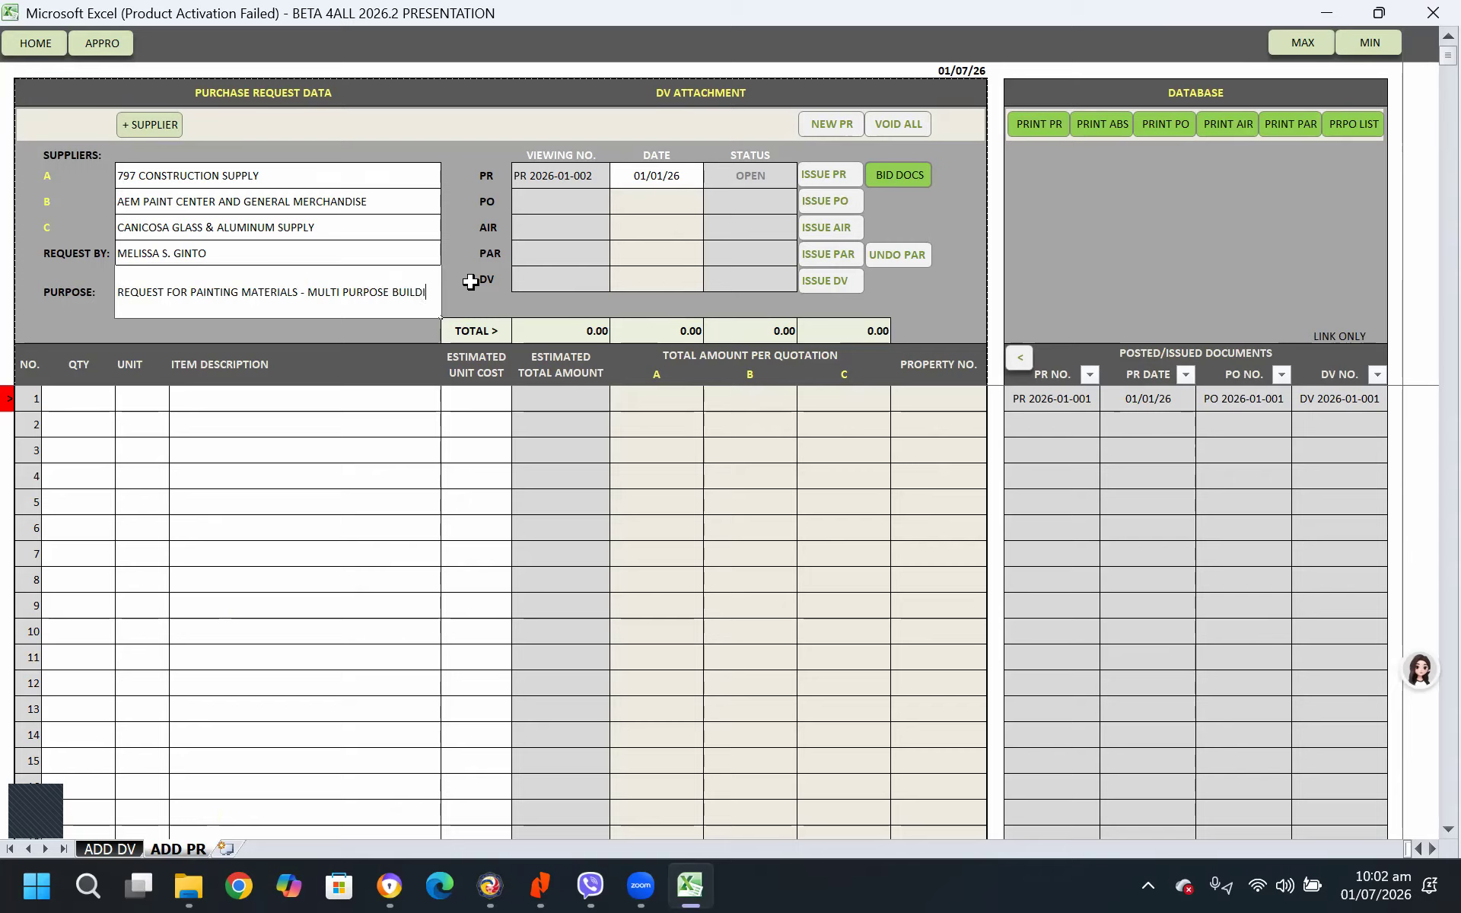
{"action": "type", "text": "ING"}
{"action": "key", "text": "Return"}
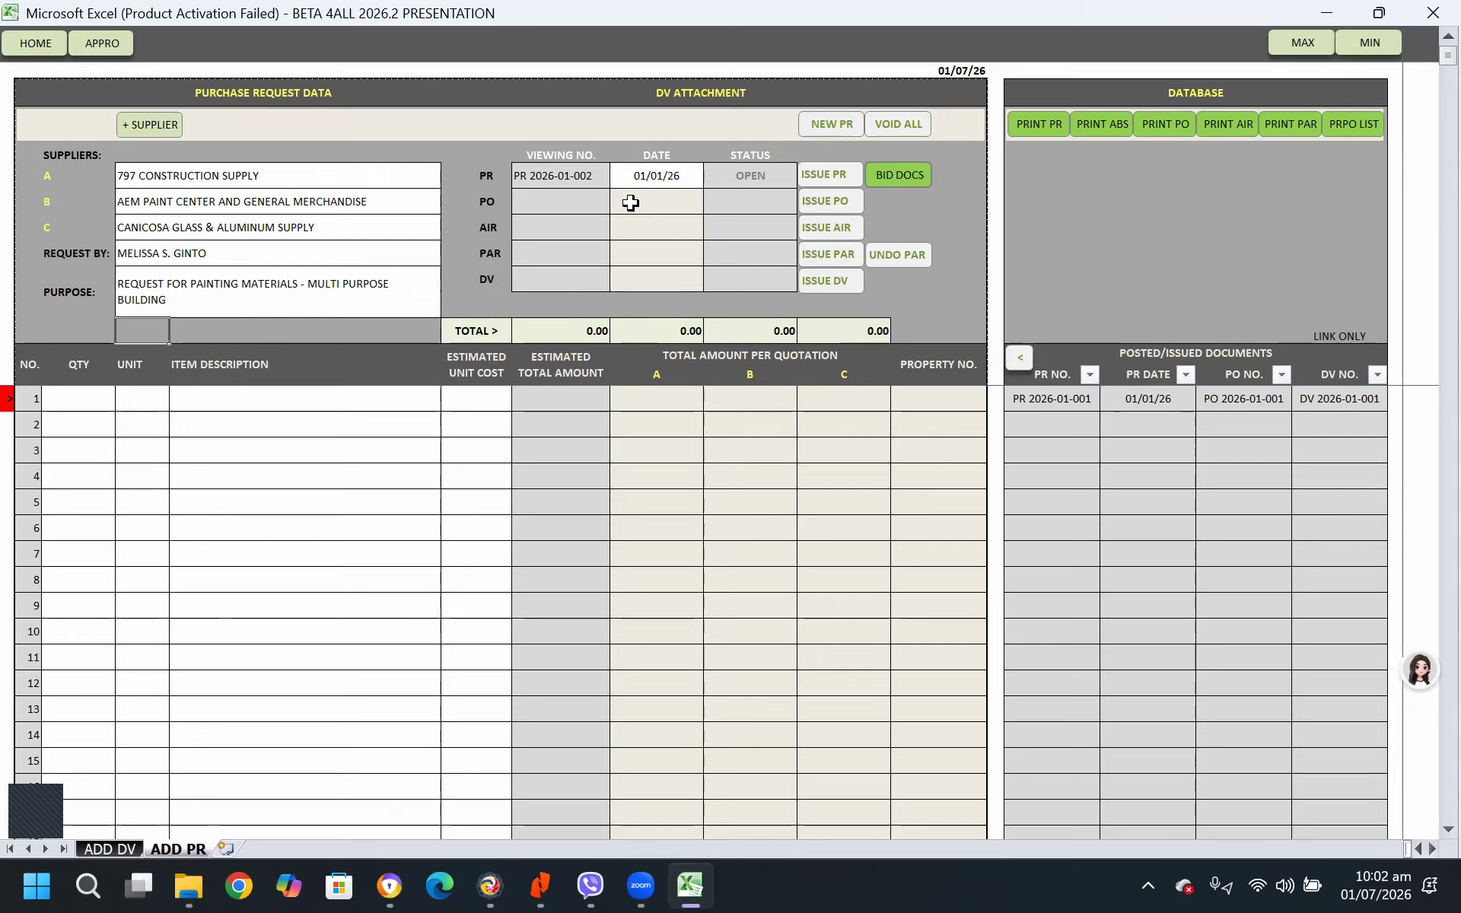
Fill the first purchase request item with quantity 1, unit LOT and a description starting with PAINTING
{"action": "left_click", "coordinate": [109, 404]}
{"action": "type", "text": "1"}
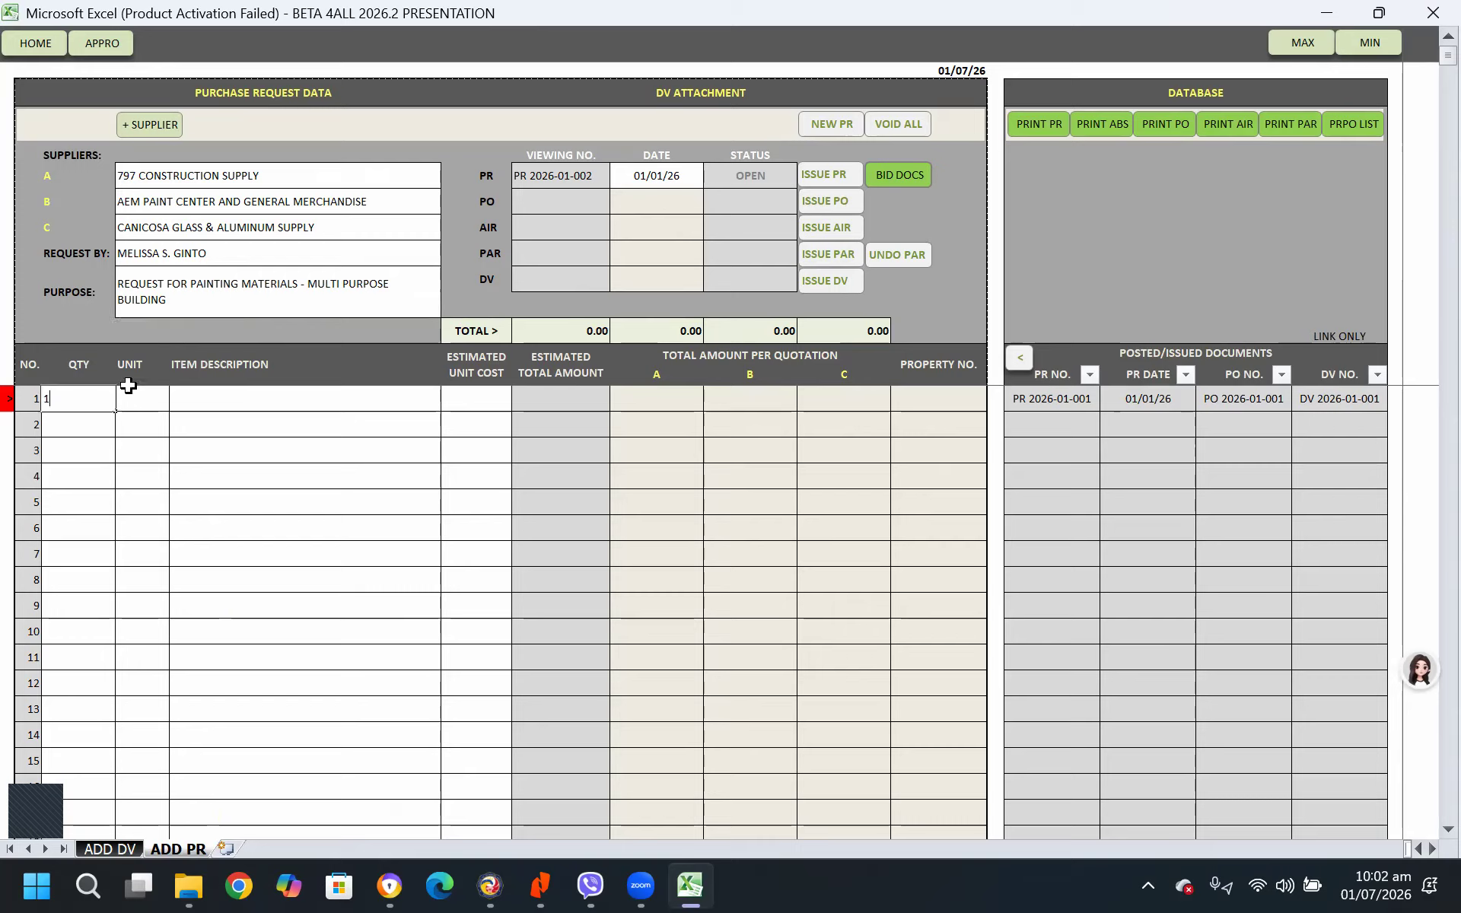
{"action": "key", "text": "Tab"}
{"action": "type", "text": "LOT"}
{"action": "key", "text": "Tab"}
{"action": "key", "text": "Tab"}
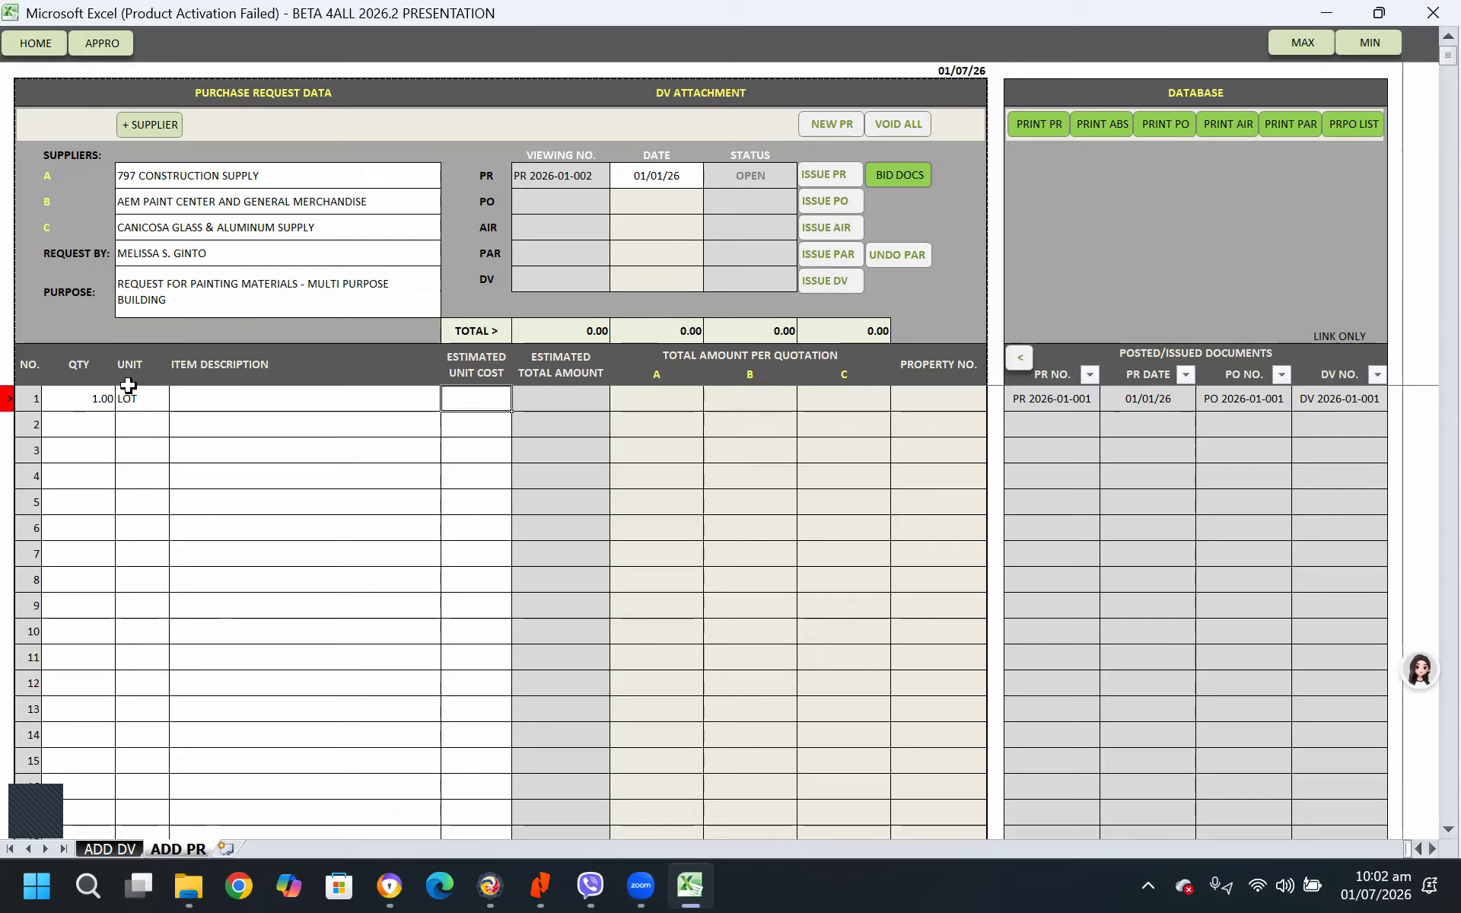
{"action": "left_click", "coordinate": [221, 401]}
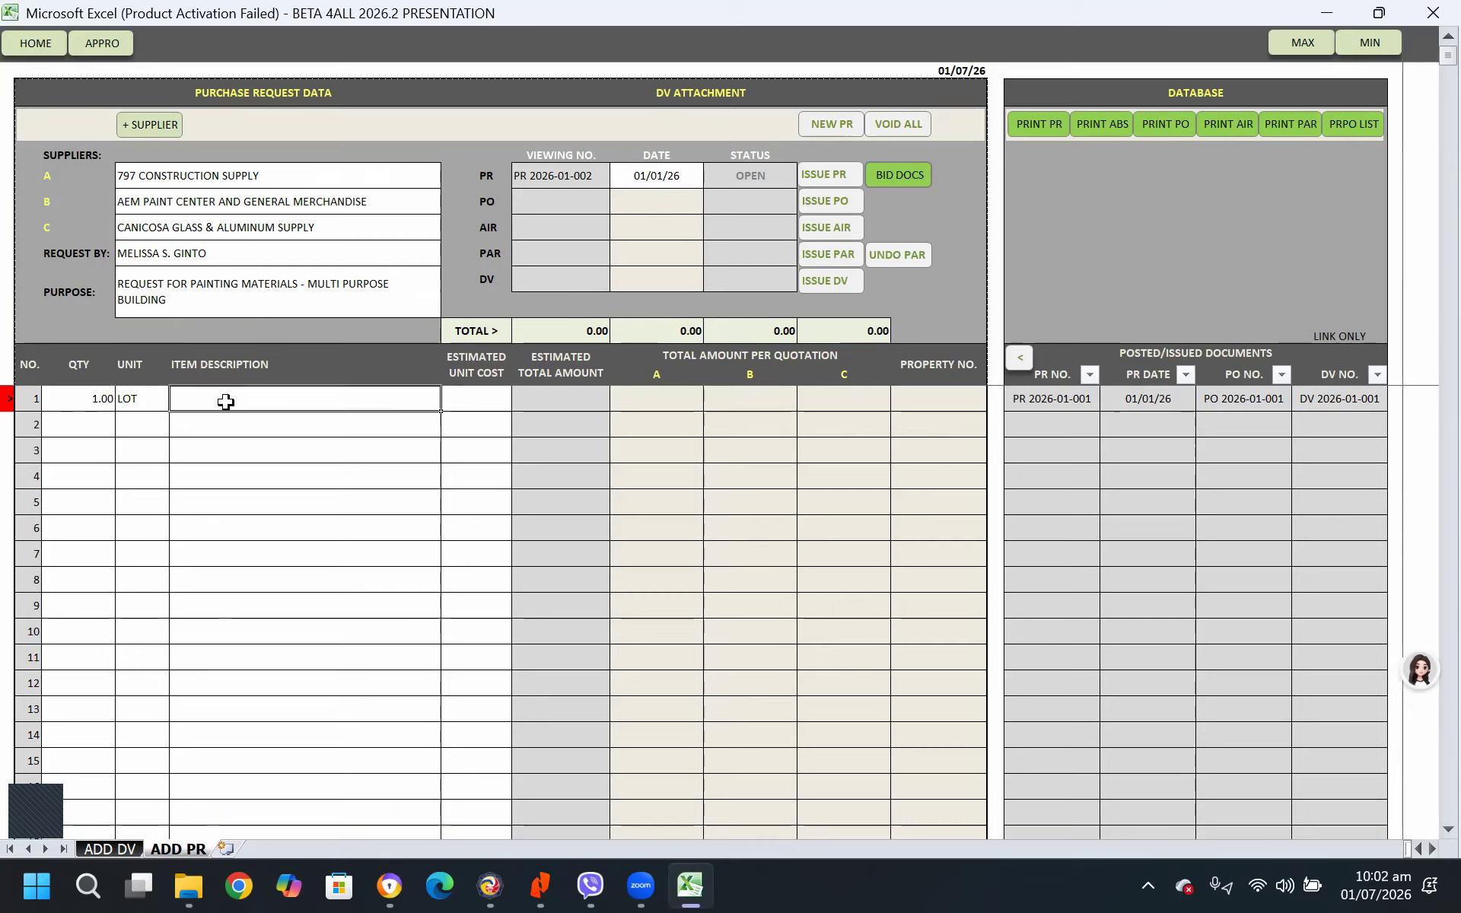
{"action": "type", "text": "PAINTING MATERIALS"}
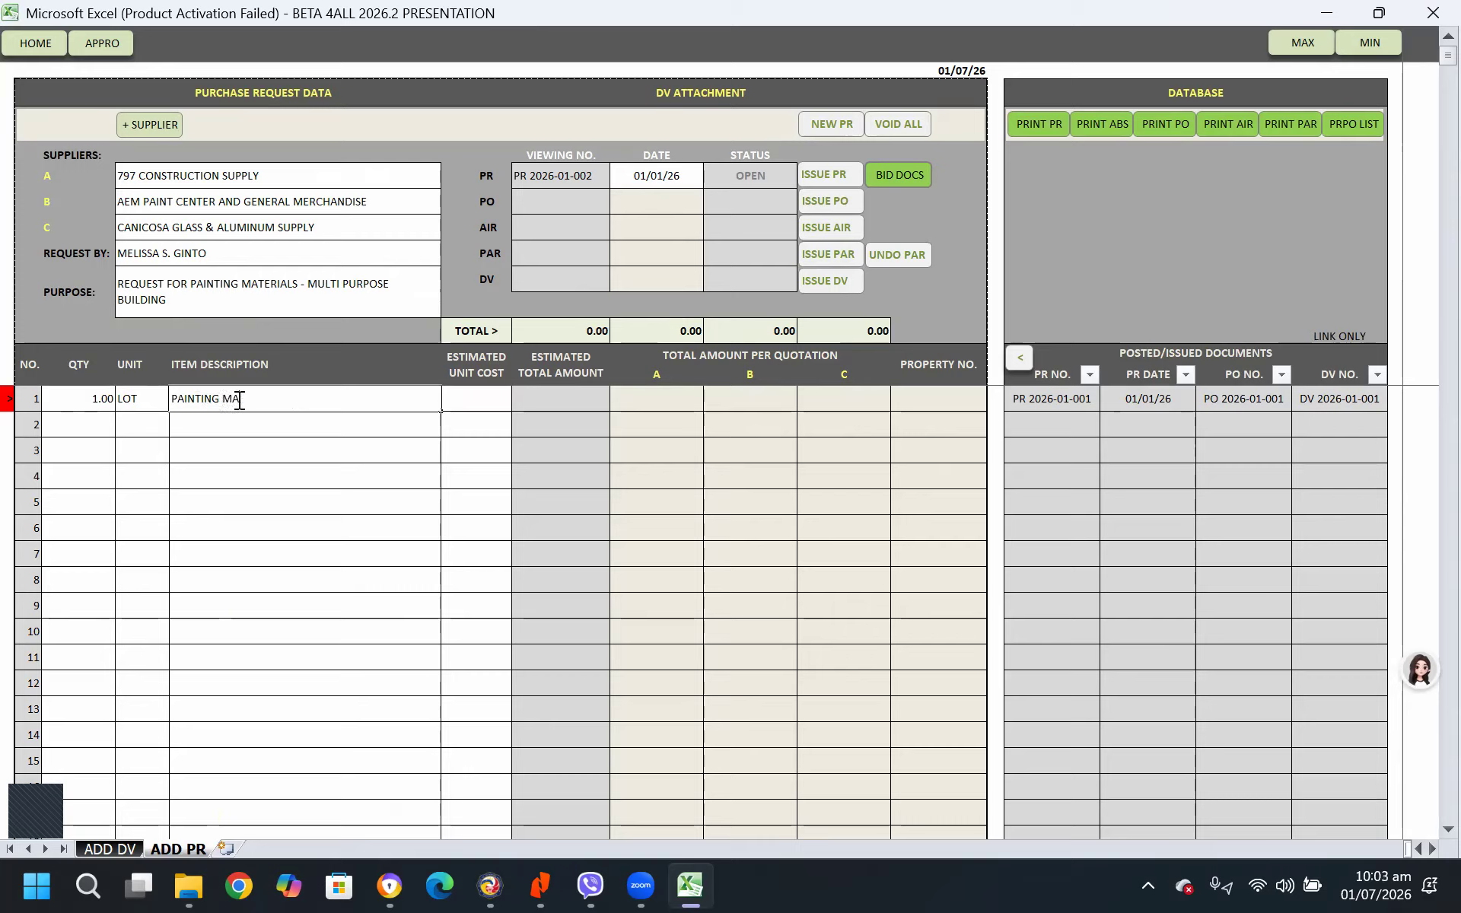
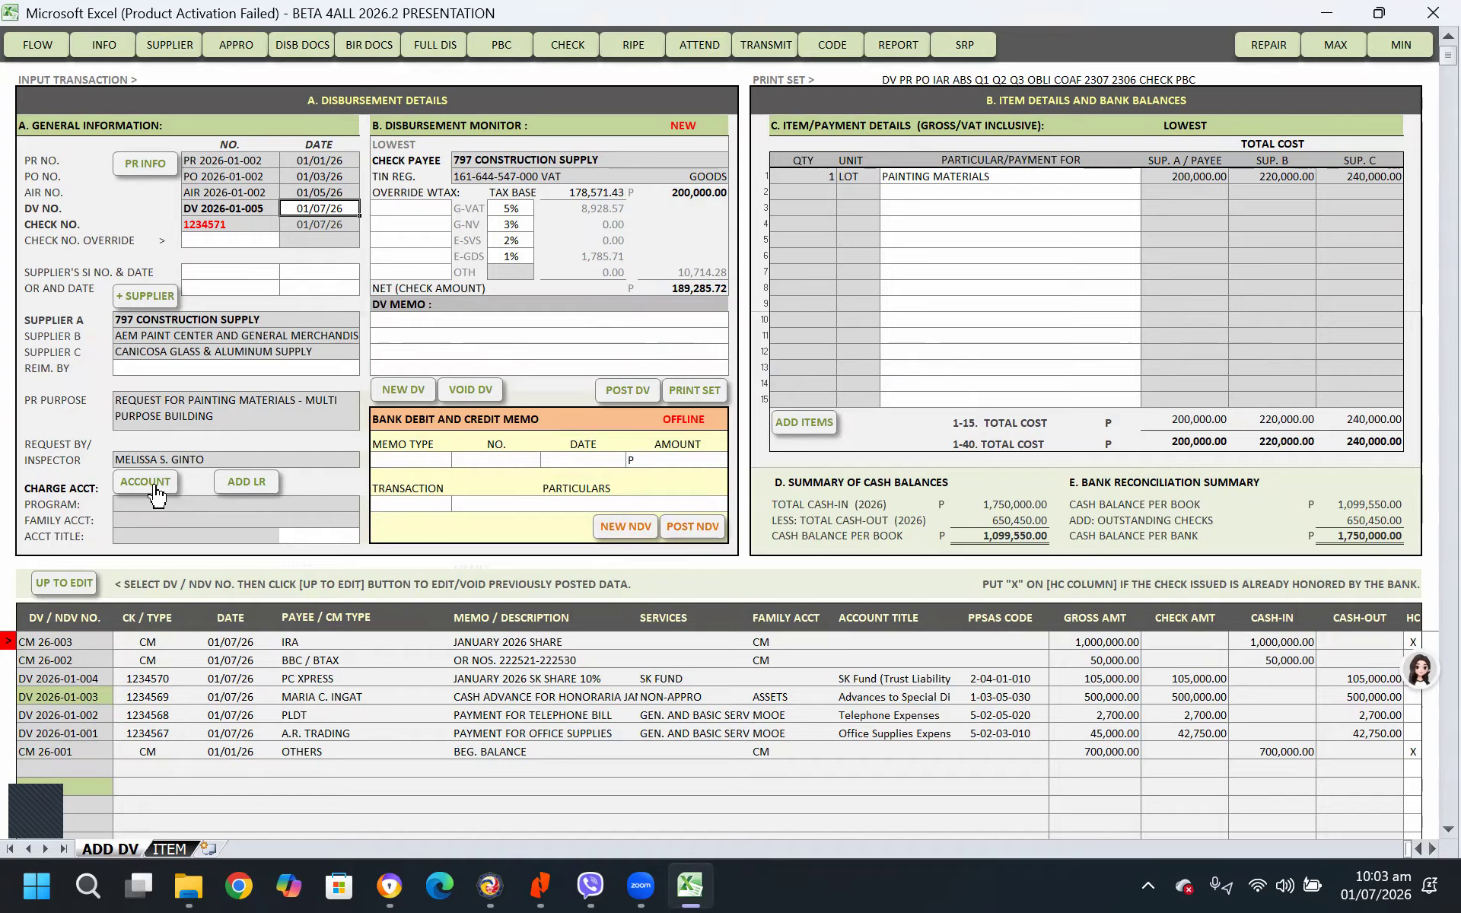
Charge the painting materials voucher to Construction of Barangay Signage under the Development Fund's Economic Development accounts
{"action": "left_click", "coordinate": [154, 487]}
{"action": "scroll", "coordinate": [284, 685], "scroll_direction": "down", "scroll_amount": 8}
{"action": "scroll", "coordinate": [284, 699], "scroll_direction": "down", "scroll_amount": 10}
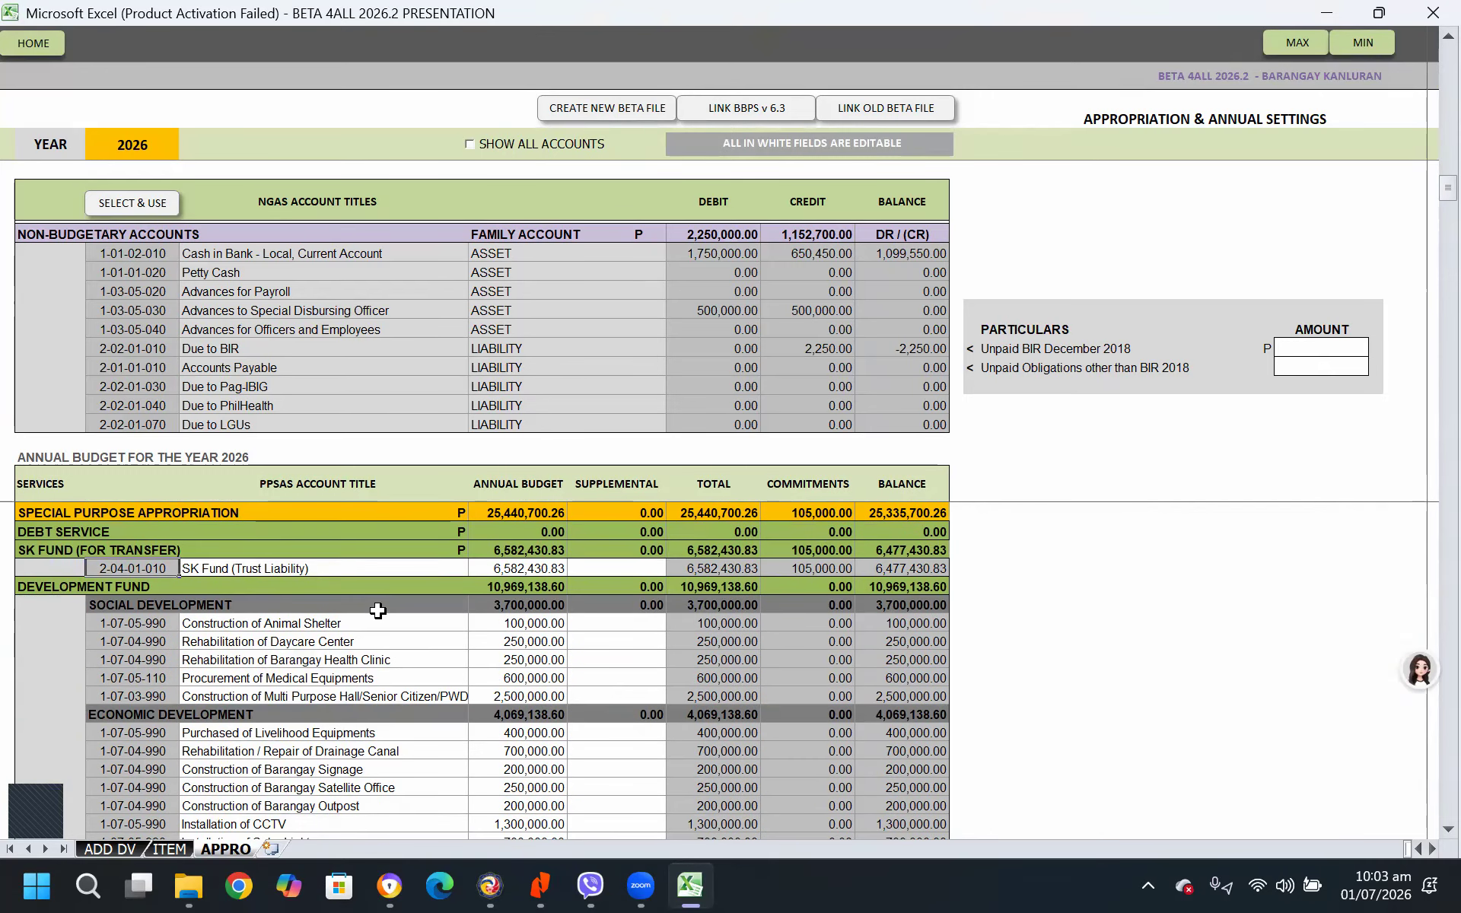
{"action": "scroll", "coordinate": [378, 610], "scroll_direction": "down", "scroll_amount": 2}
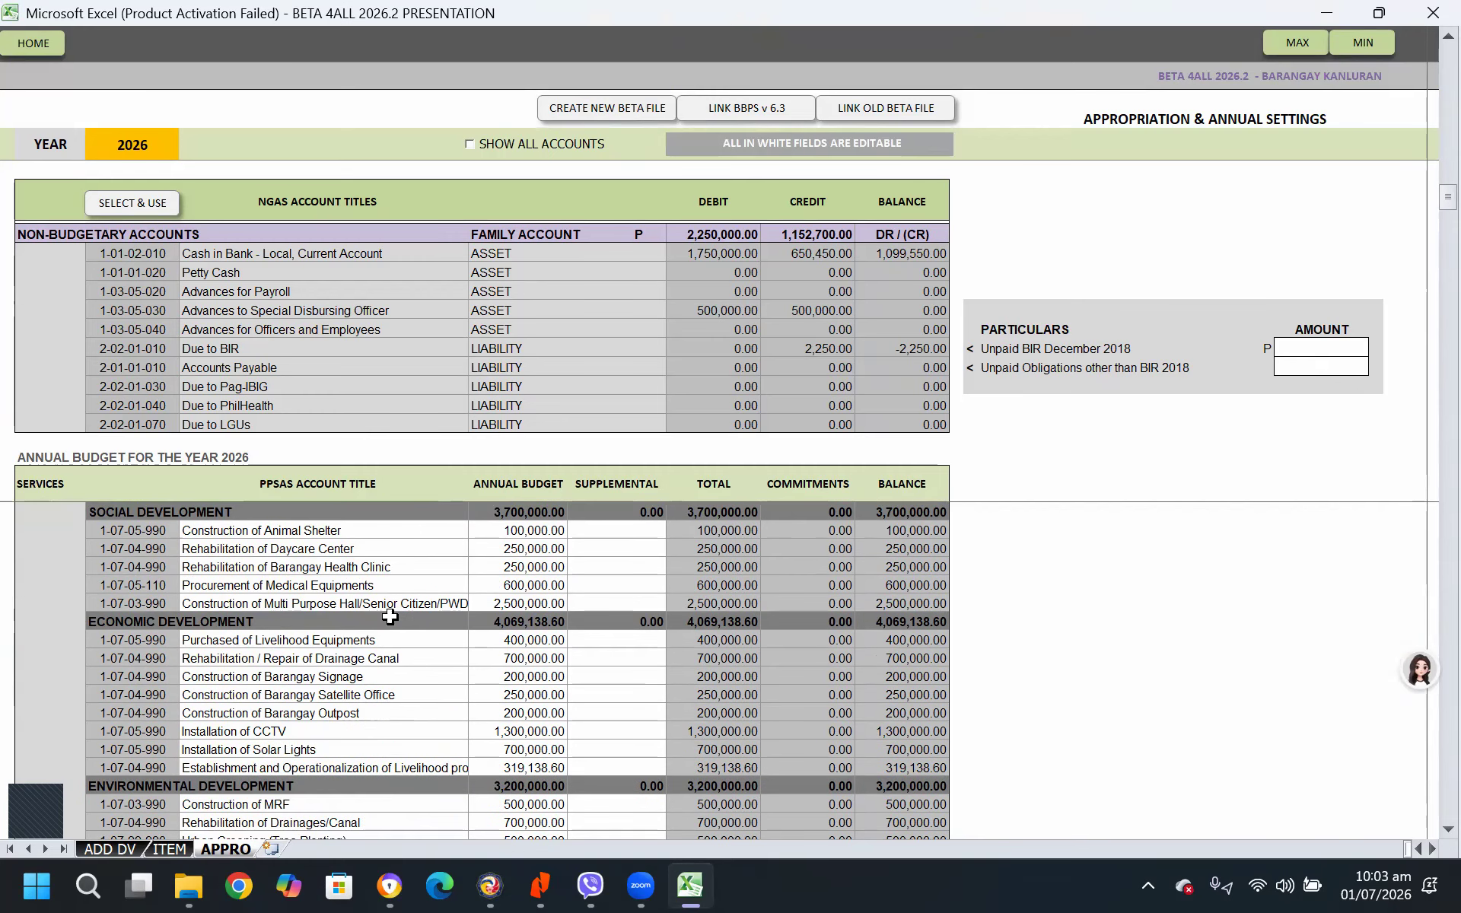
{"action": "scroll", "coordinate": [467, 677], "scroll_direction": "down", "scroll_amount": 2}
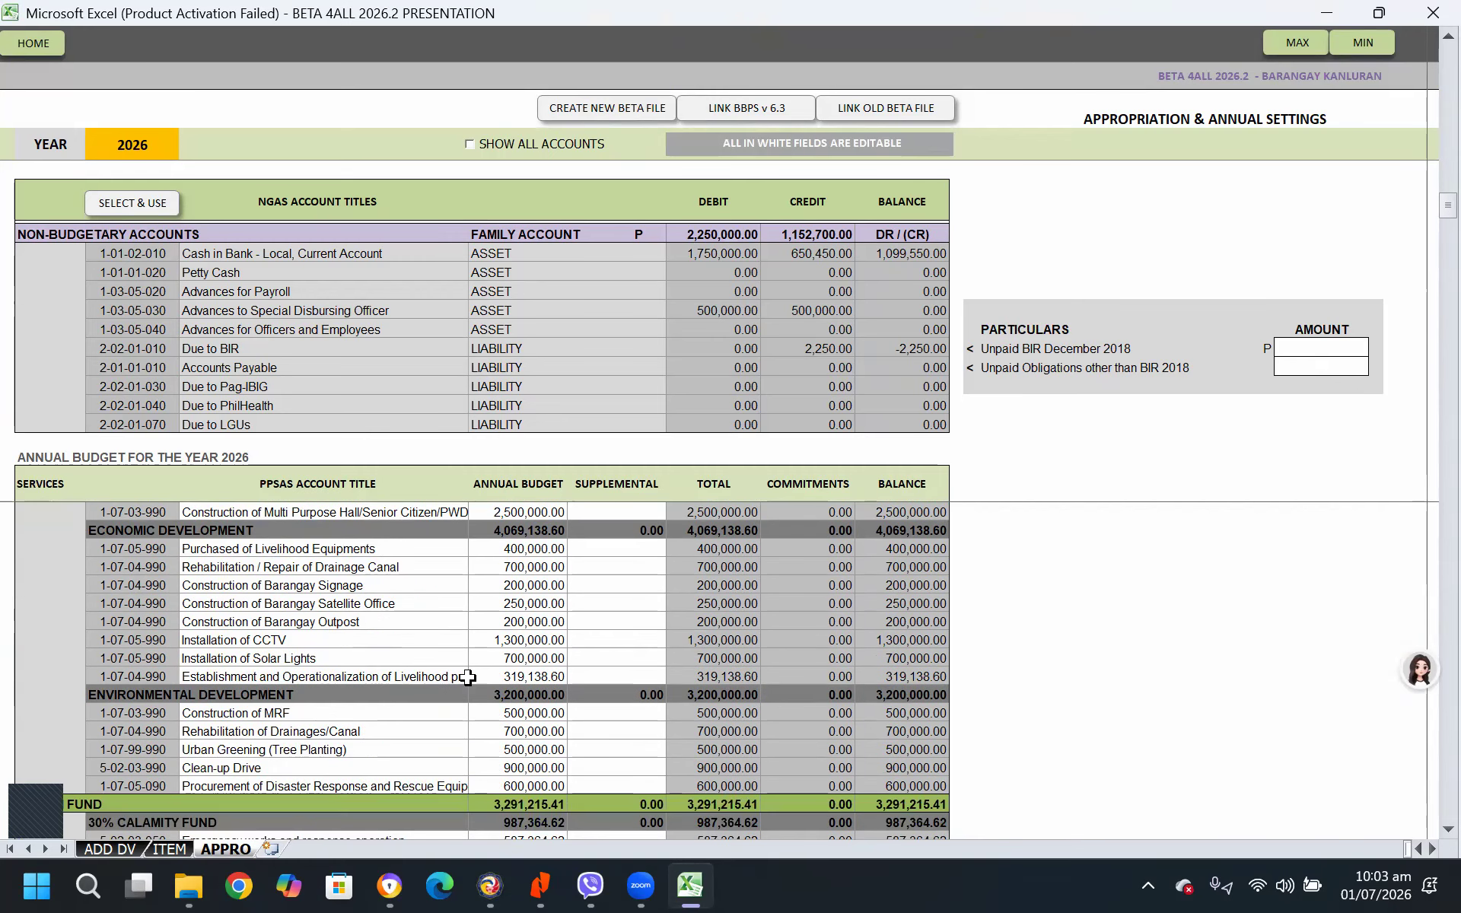
{"action": "scroll", "coordinate": [467, 677], "scroll_direction": "up", "scroll_amount": 2}
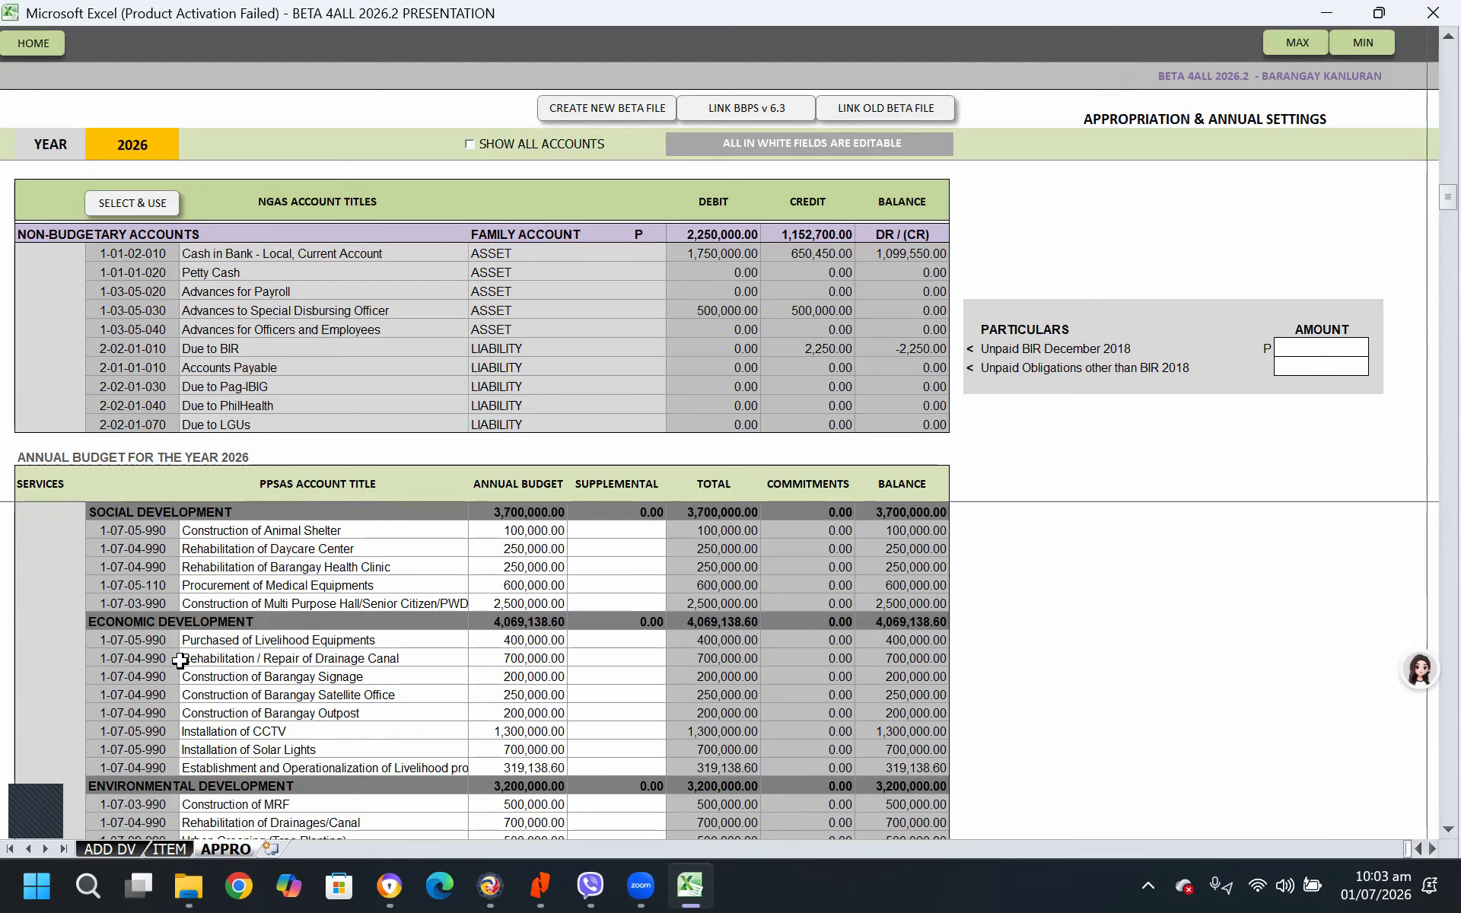
{"action": "scroll", "coordinate": [179, 660], "scroll_direction": "up", "scroll_amount": 1}
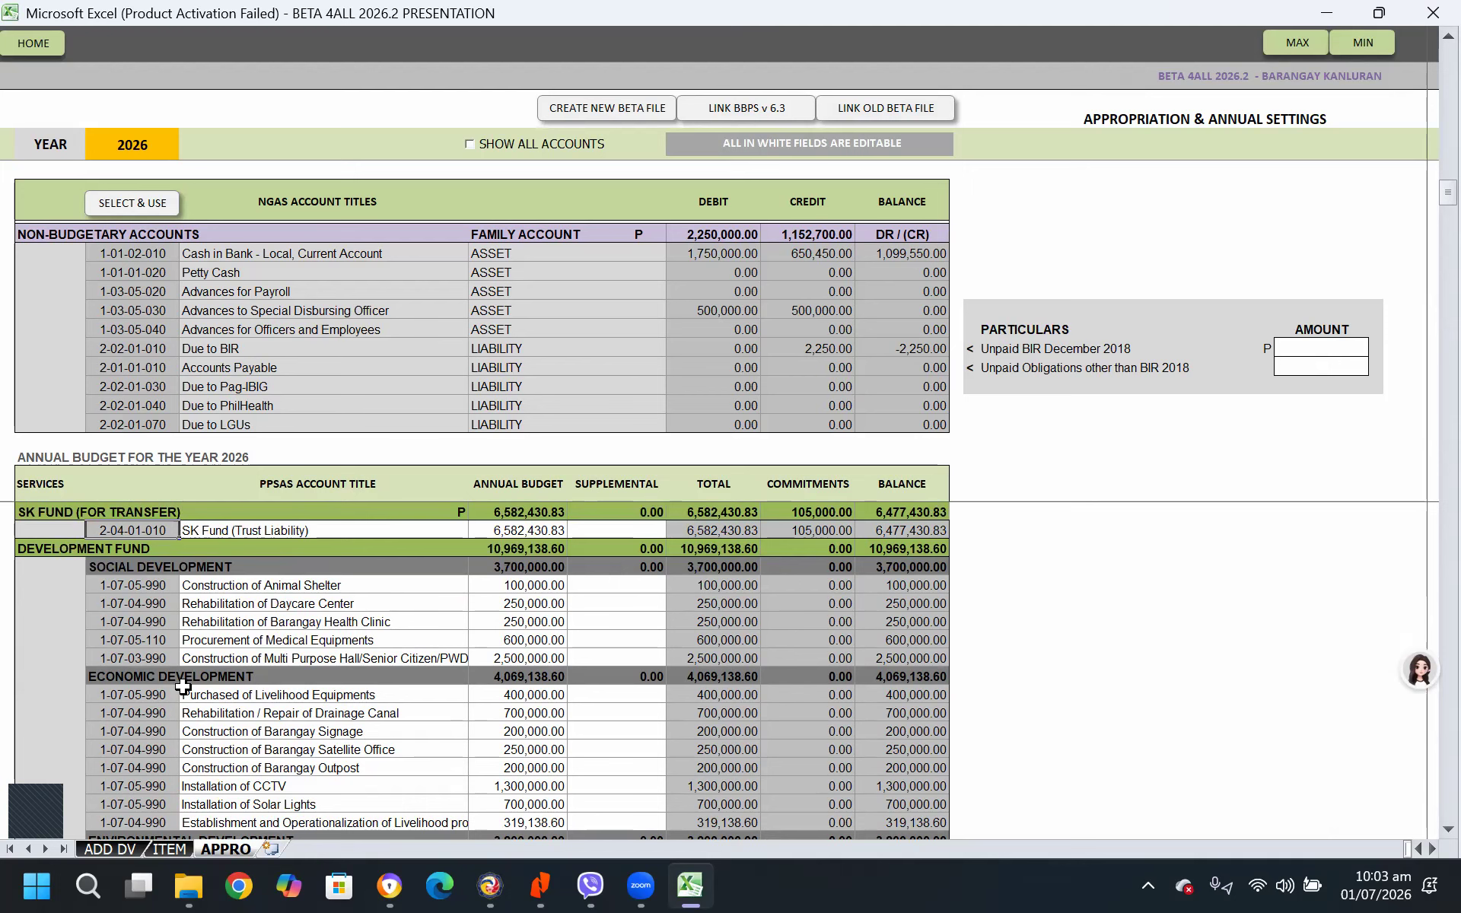
{"action": "scroll", "coordinate": [242, 765], "scroll_direction": "down", "scroll_amount": 1}
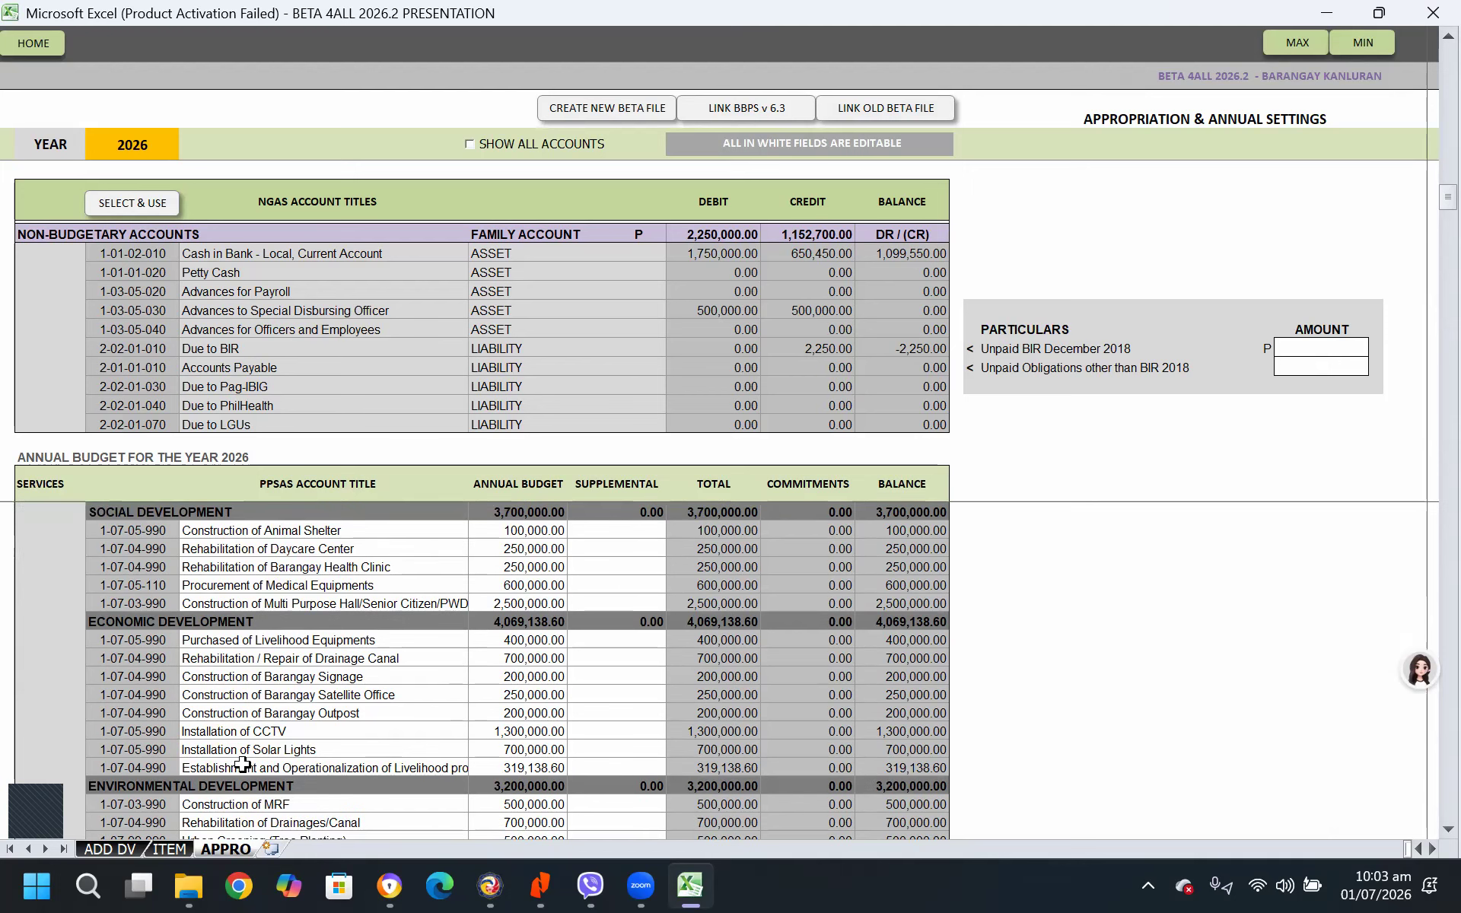
{"action": "left_click", "coordinate": [129, 694]}
{"action": "left_click", "coordinate": [148, 675]}
{"action": "left_click", "coordinate": [144, 203]}
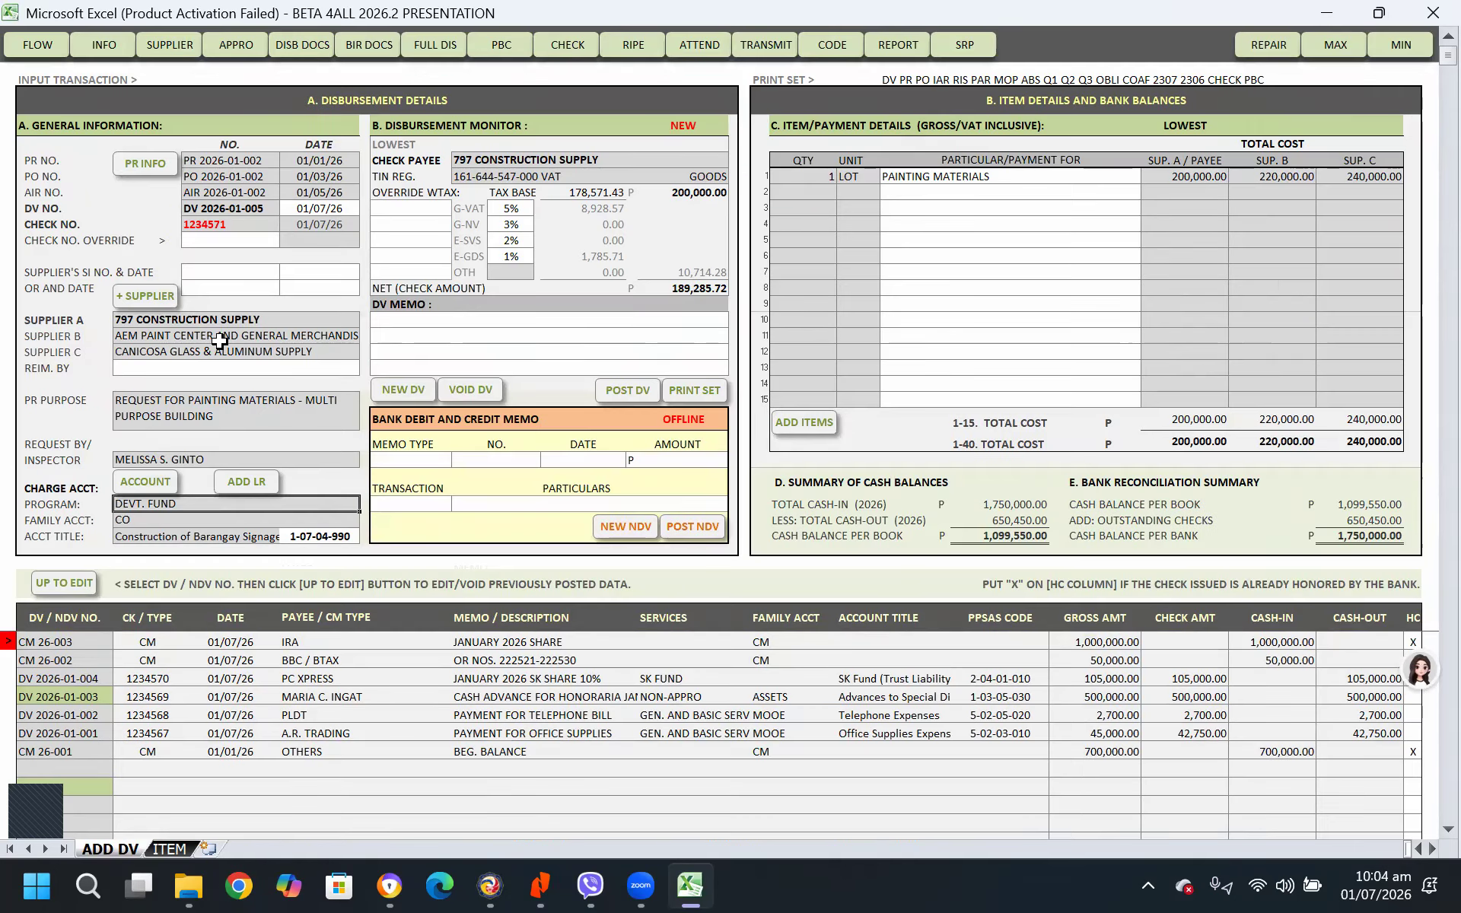
Enter the voucher memo PAYMENT FOR PAINTING MATERIALS and post the disbursement voucher
{"action": "left_click", "coordinate": [462, 325]}
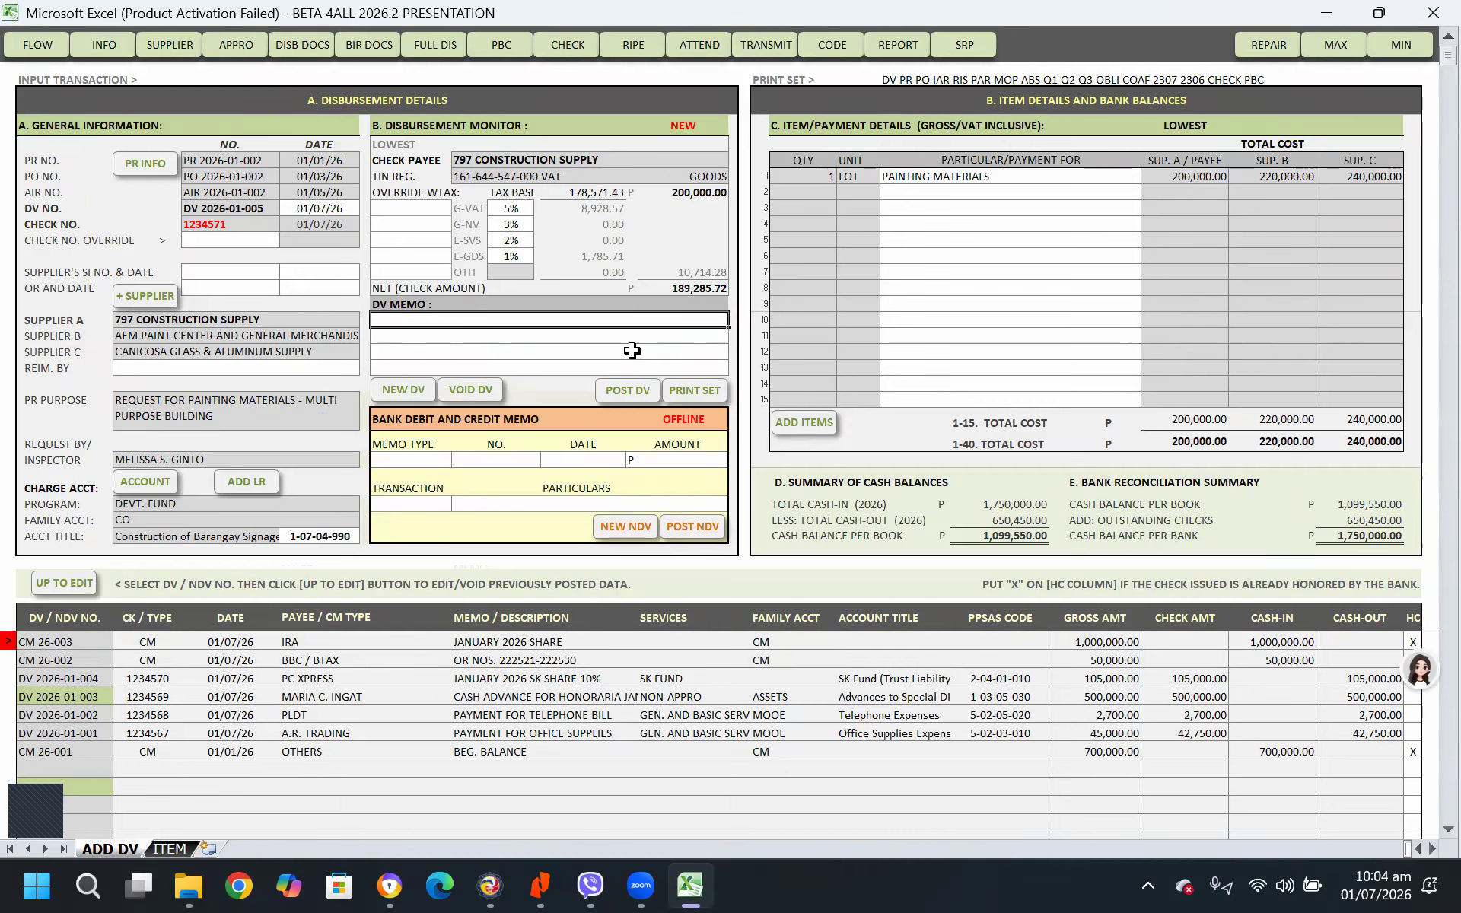
{"action": "type", "text": "PAYMENT FOR PAINTING MATEE"}
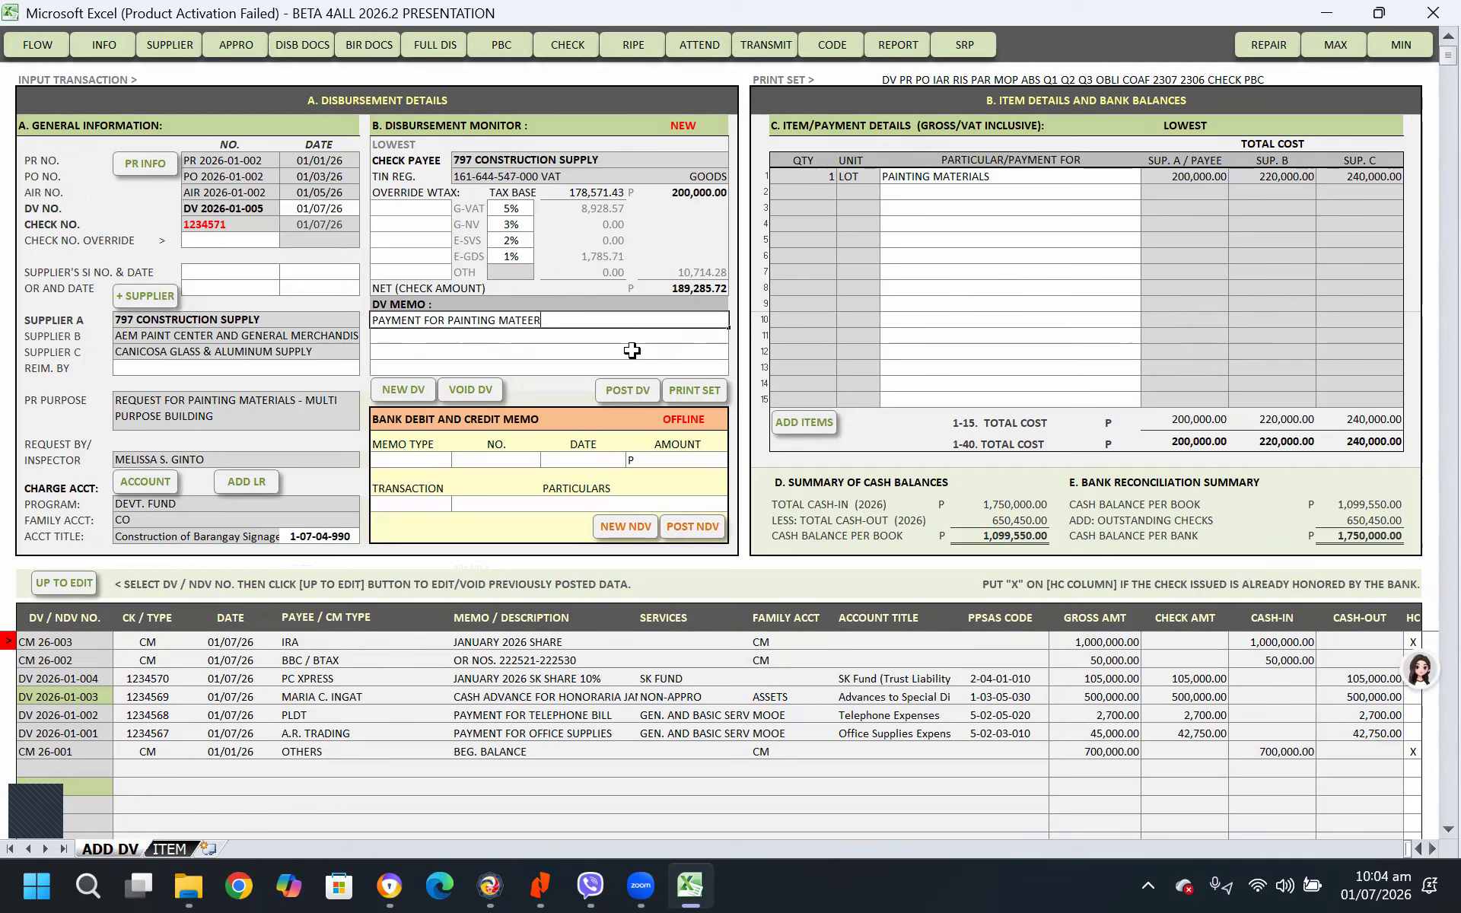
{"action": "key", "text": "BackSpace"}
{"action": "type", "text": "RIALS"}
{"action": "key", "text": "Return"}
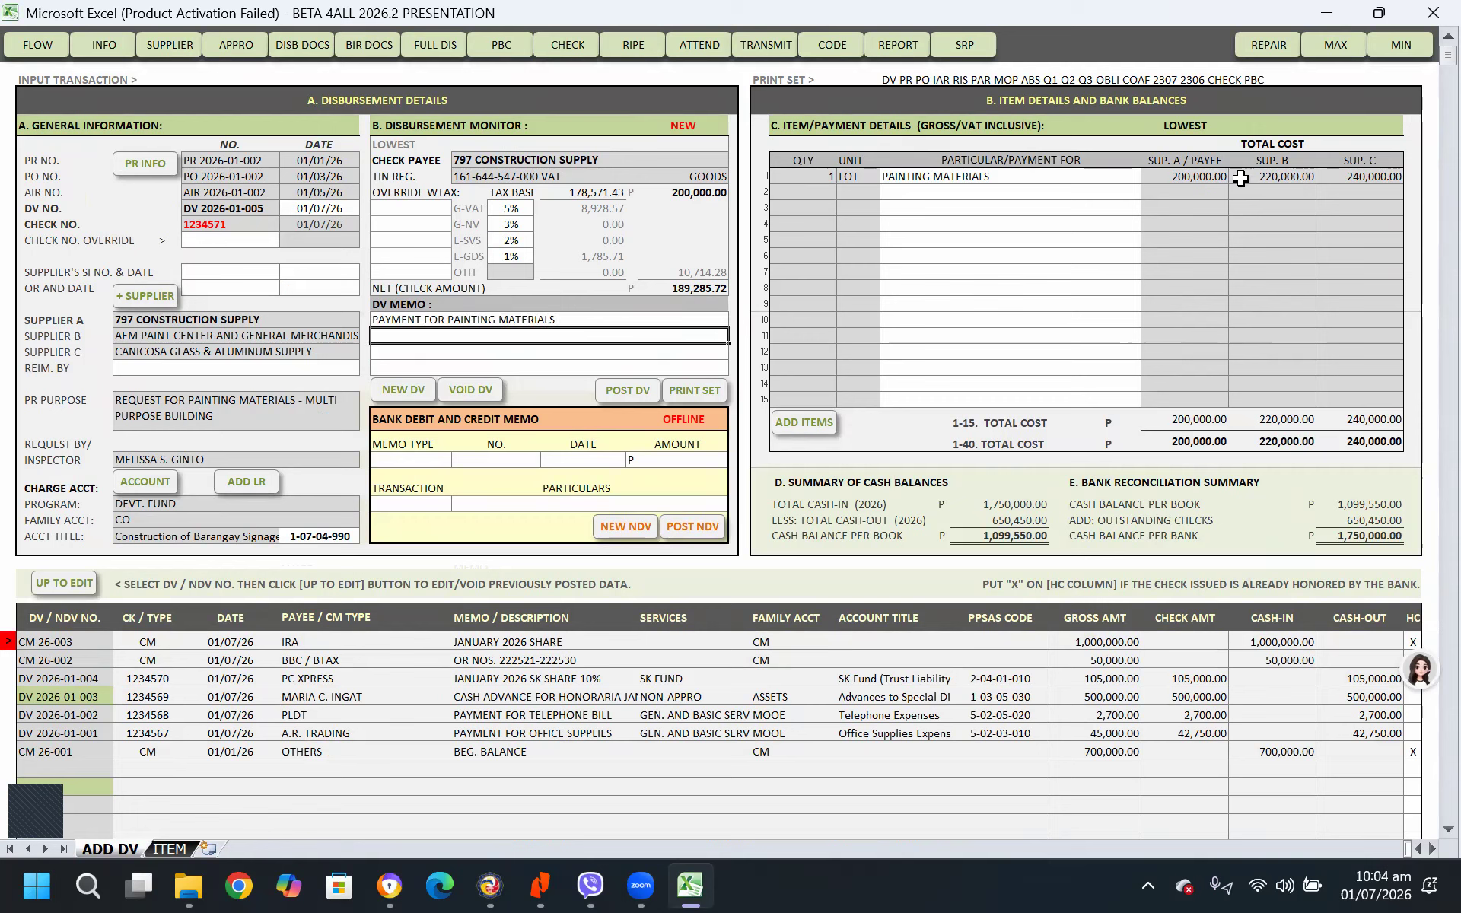
{"action": "left_click", "coordinate": [636, 390]}
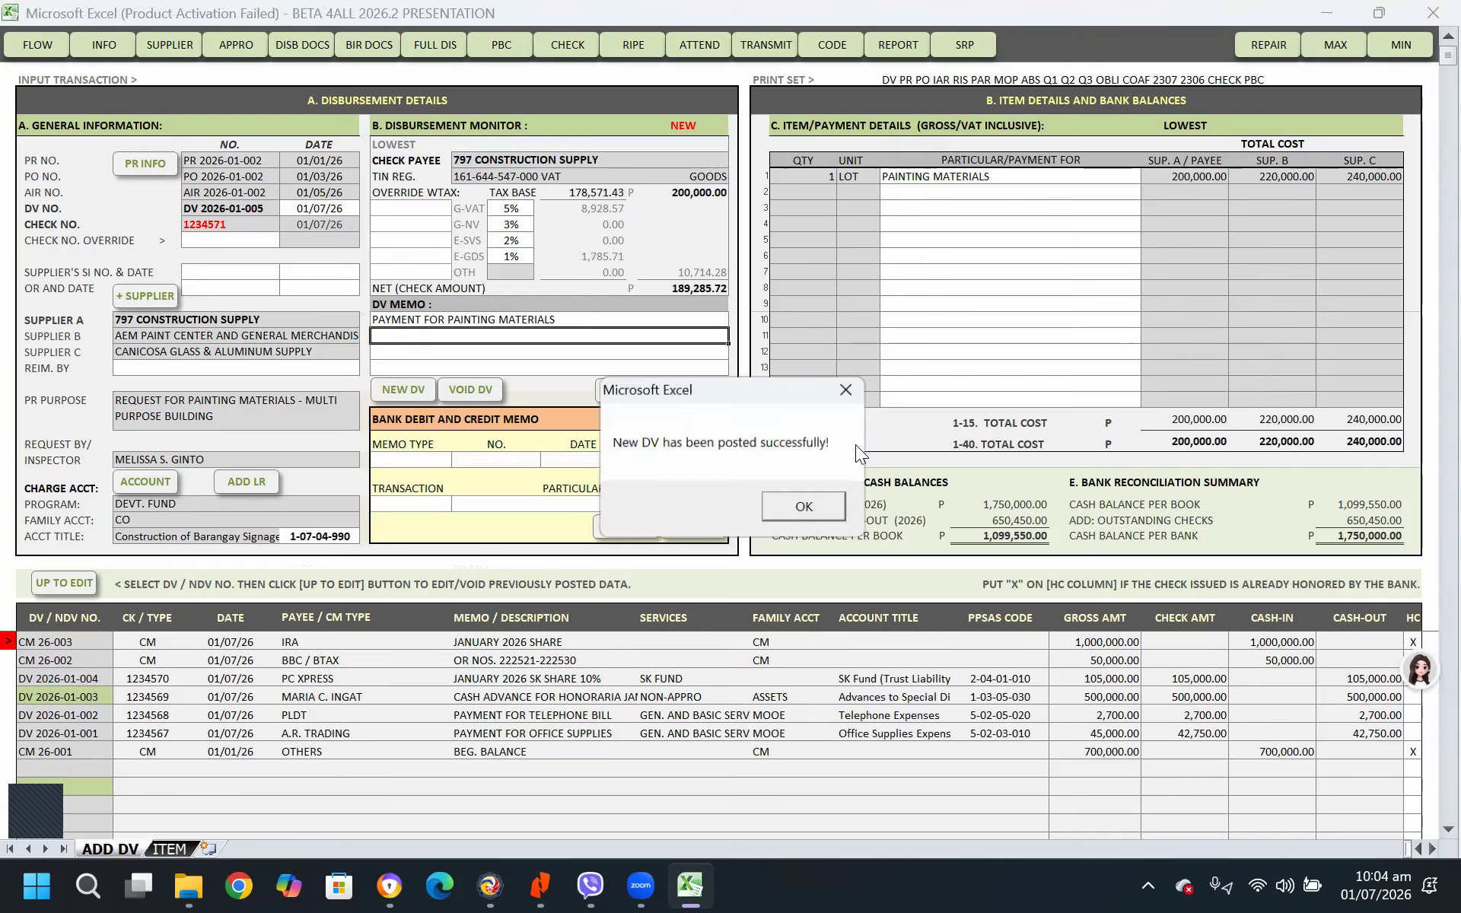
{"action": "left_click", "coordinate": [805, 505]}
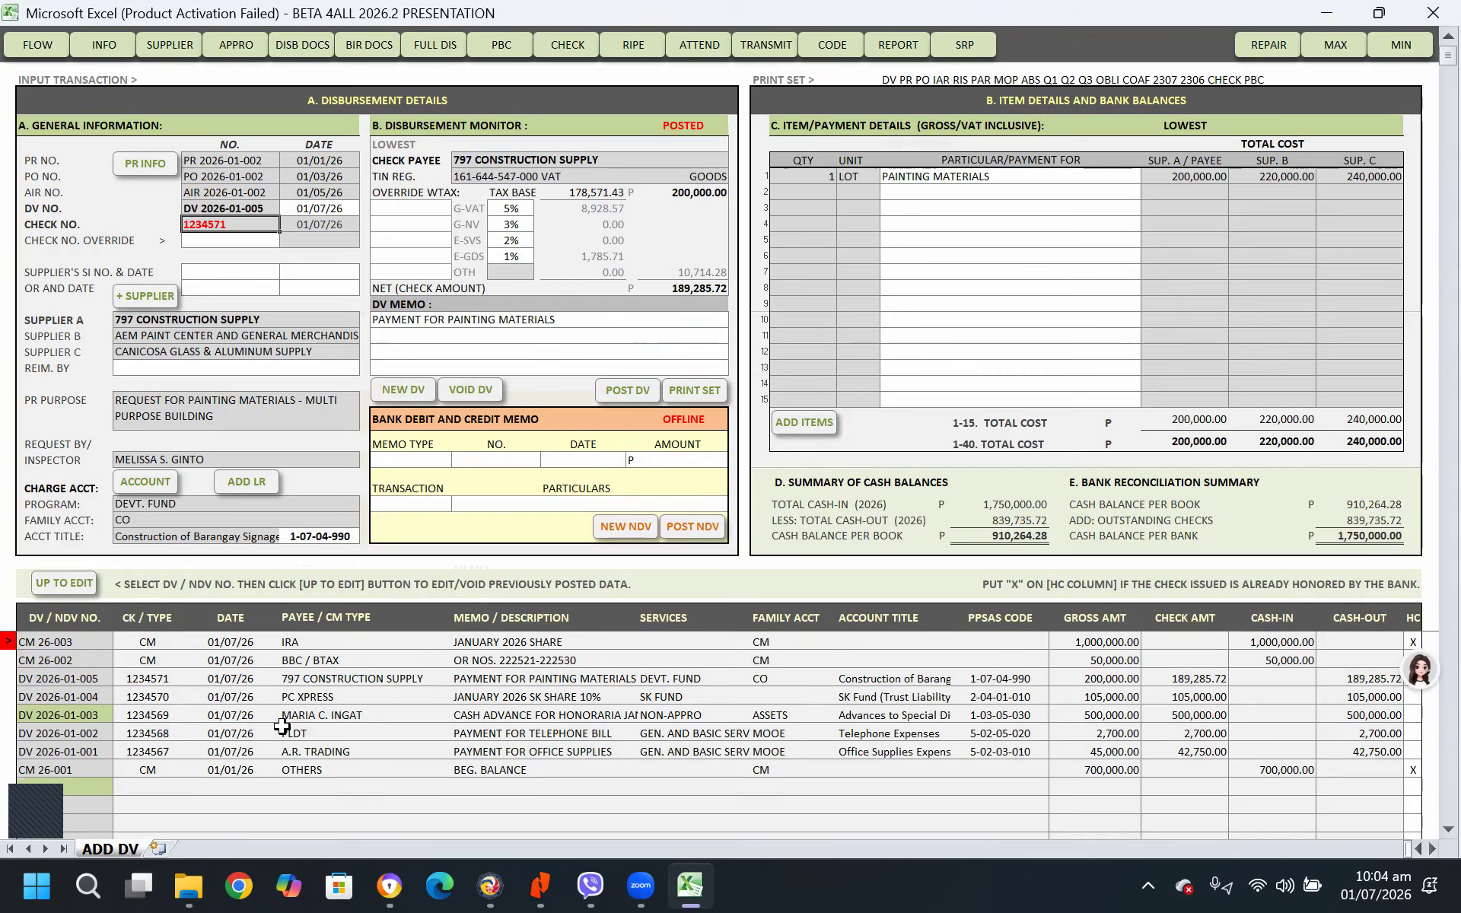
Start another disbursement voucher without copying the current information and create a blank purchase request for it
{"action": "left_click", "coordinate": [403, 389]}
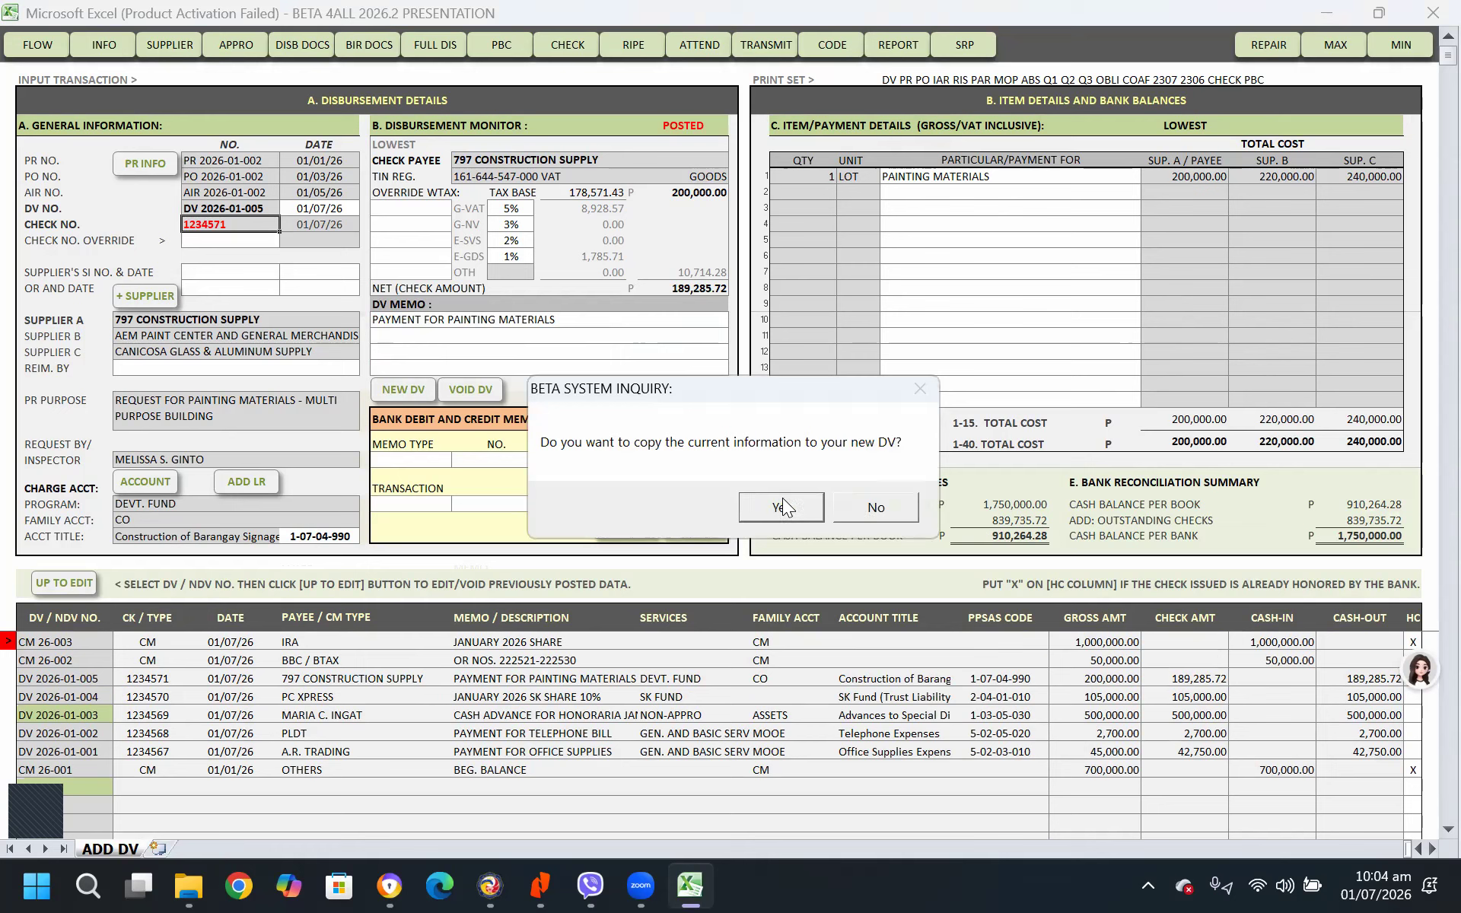
{"action": "left_click", "coordinate": [866, 508]}
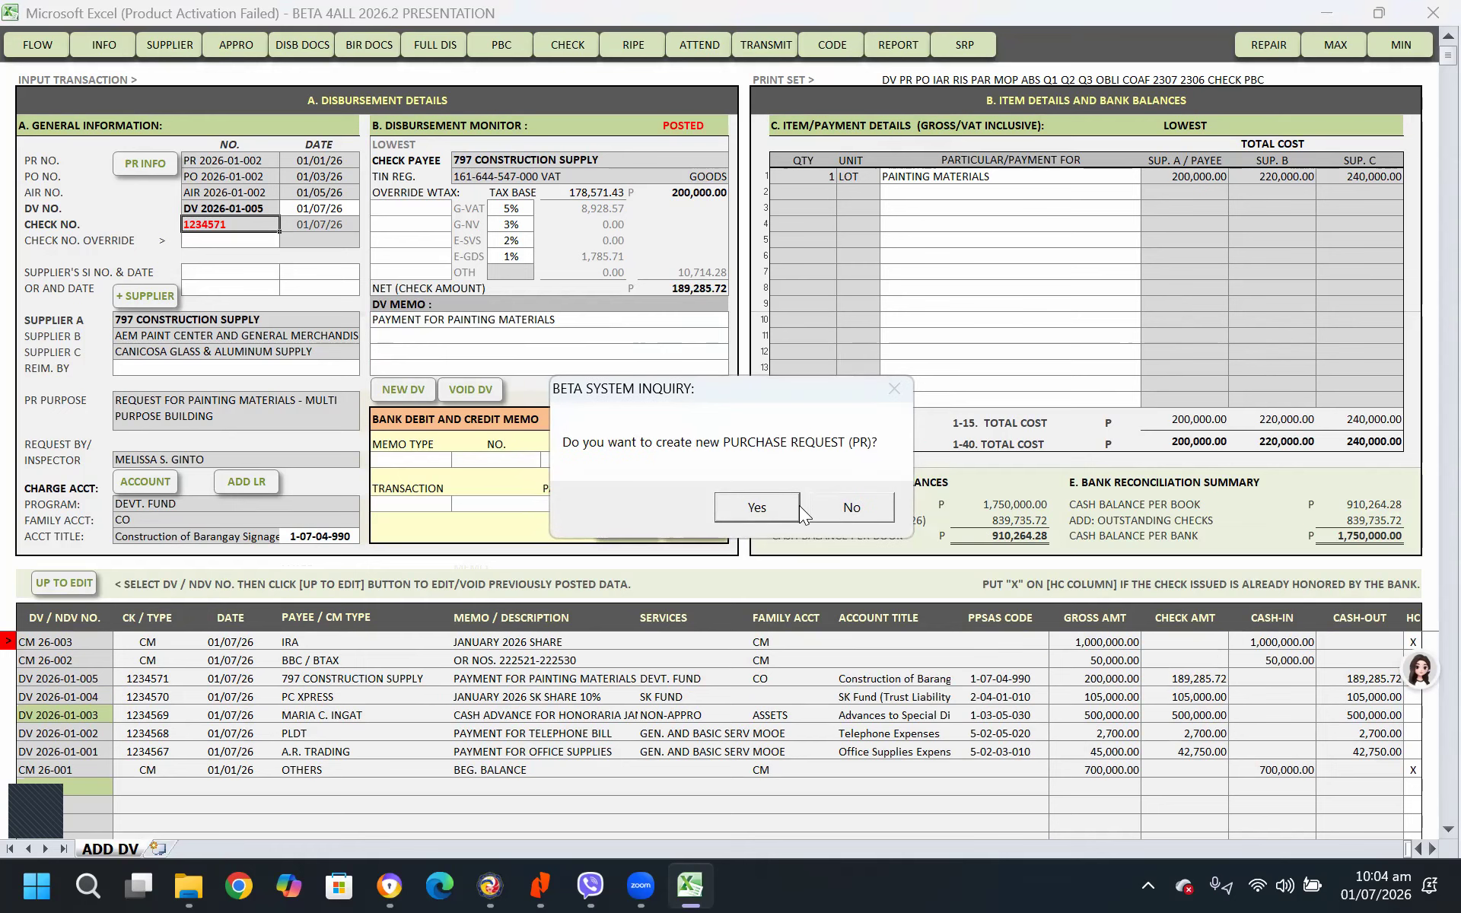
{"action": "left_click", "coordinate": [767, 505]}
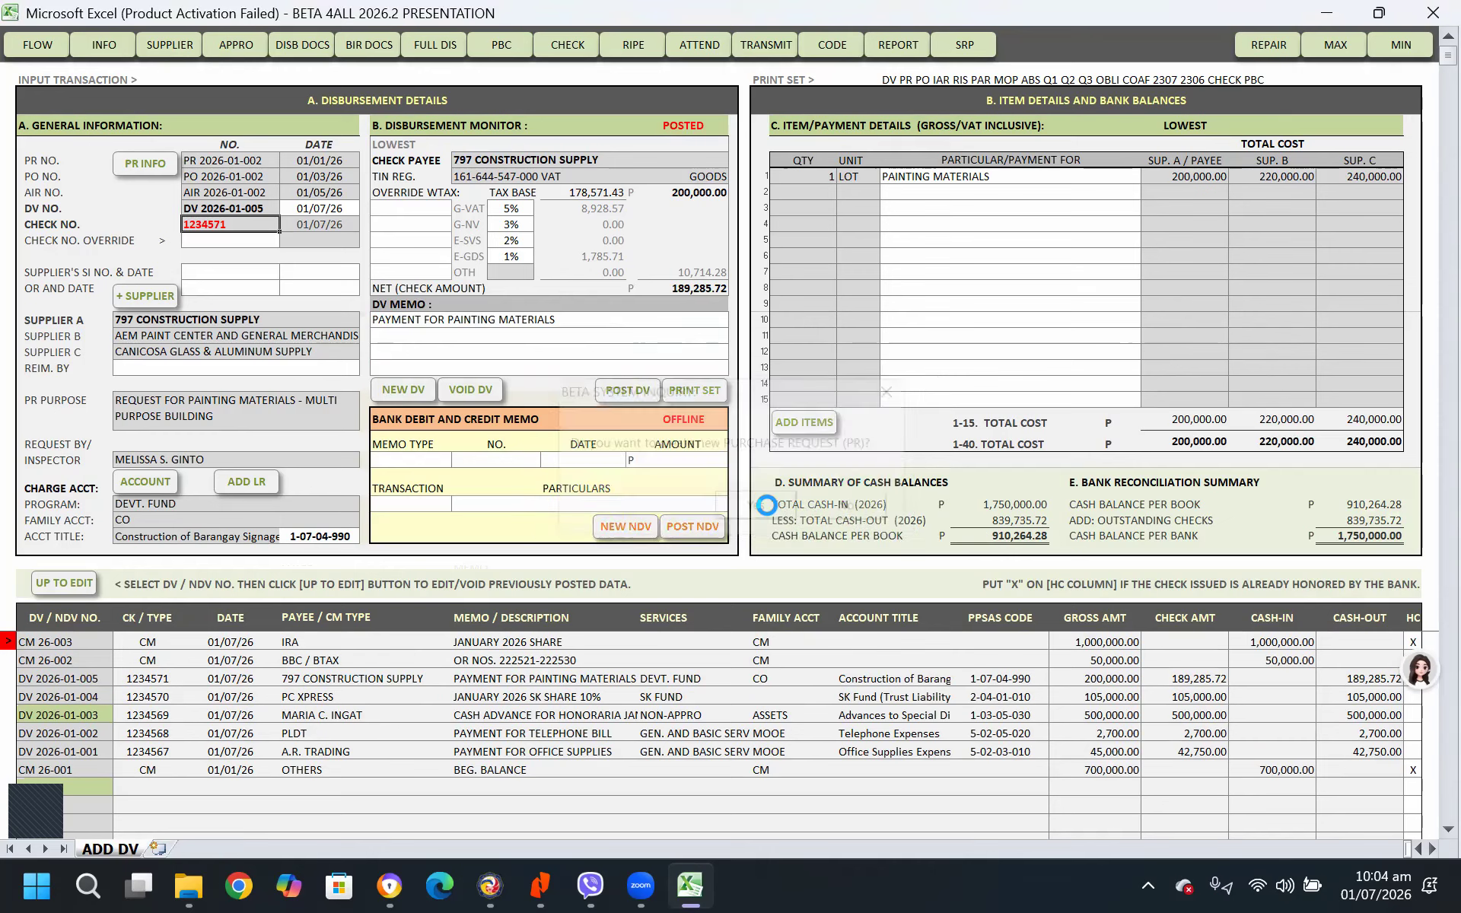
{"action": "left_click", "coordinate": [867, 502]}
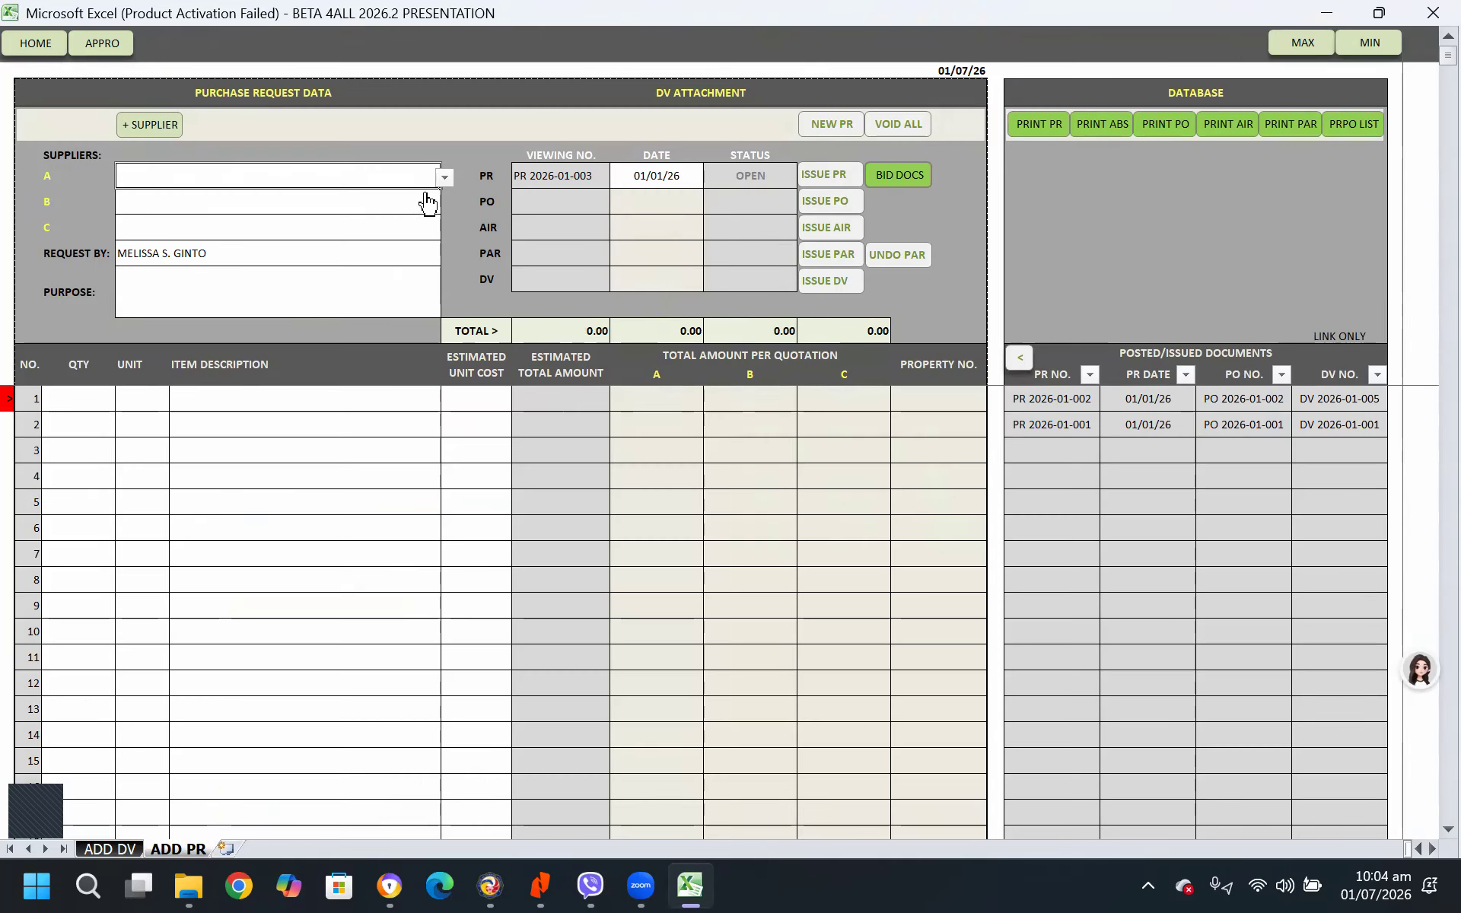
Set the purchase request's suppliers A, B and C to A.R. TRADING, CABUYAO PRINTING PRESS and AAGR GENERAL MERCHANDISE
{"action": "left_click", "coordinate": [447, 182]}
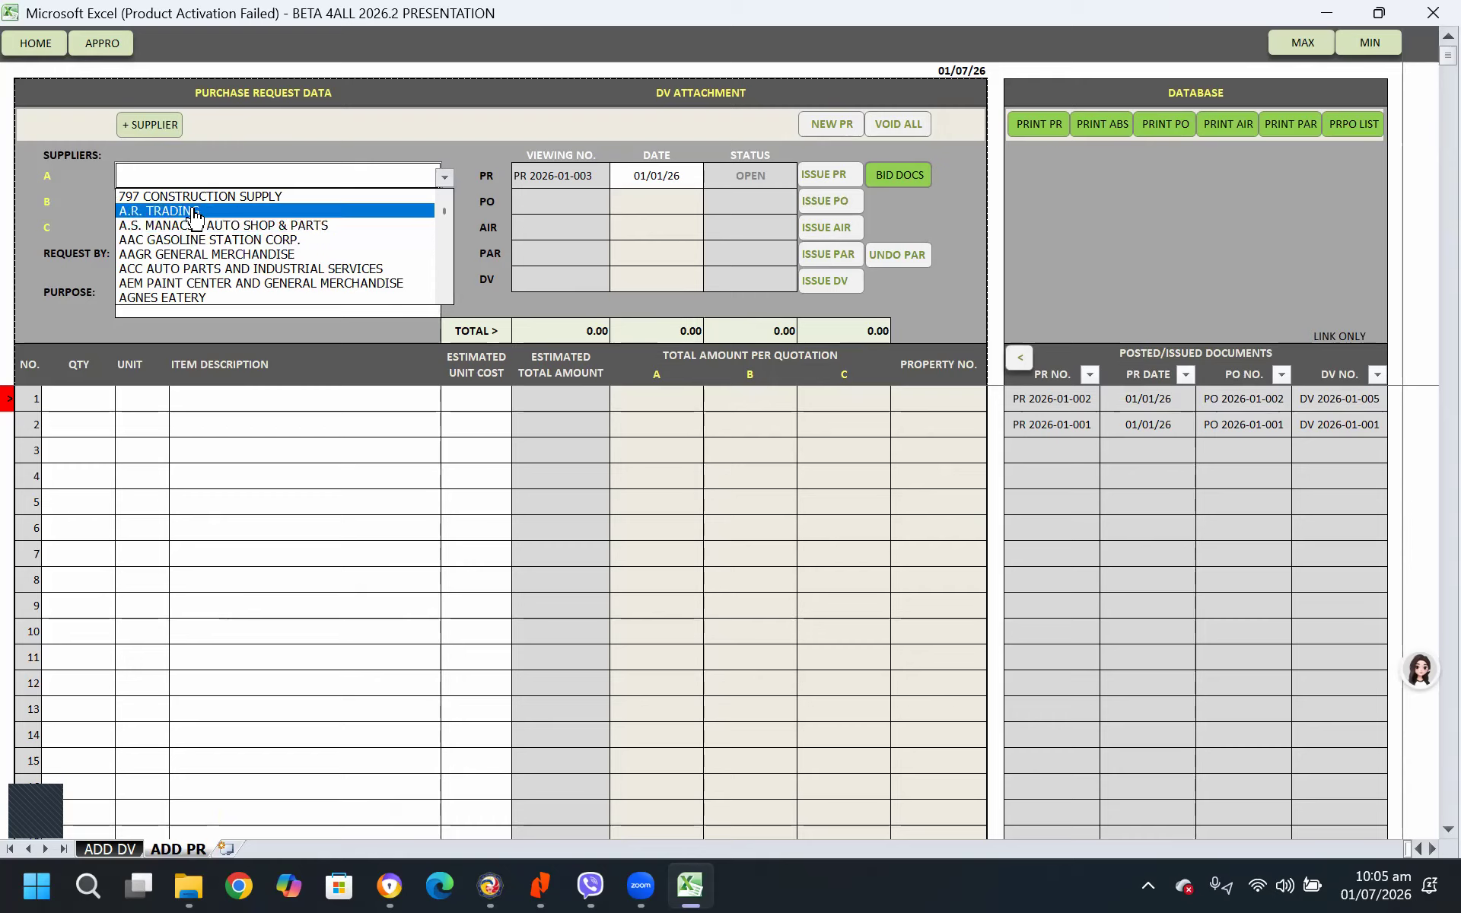
{"action": "left_click", "coordinate": [194, 212]}
{"action": "left_click", "coordinate": [432, 203]}
{"action": "left_click", "coordinate": [444, 203]}
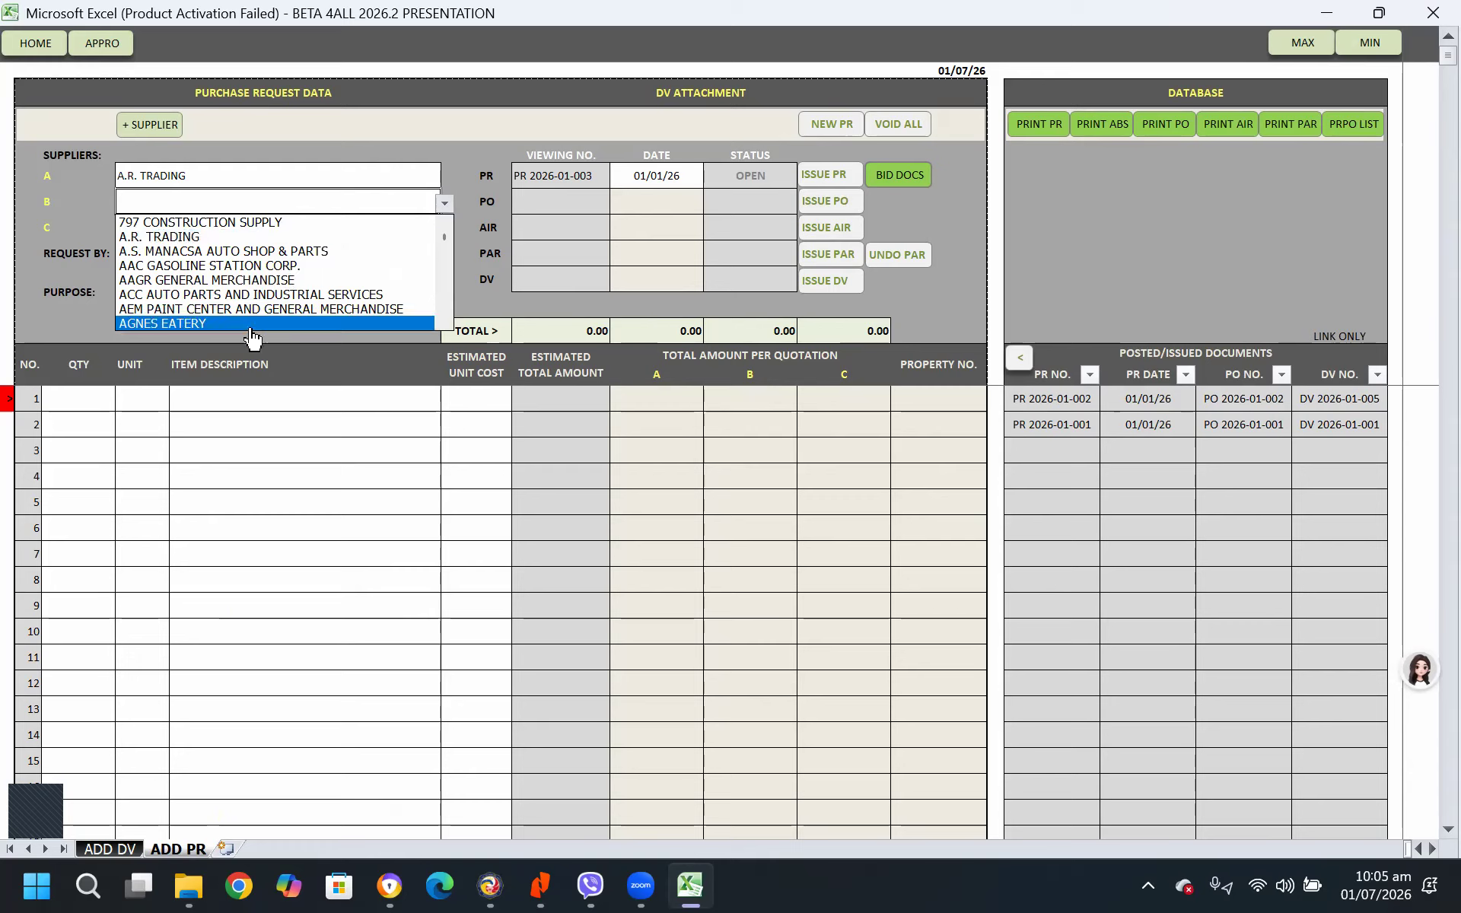
{"action": "left_click", "coordinate": [451, 309]}
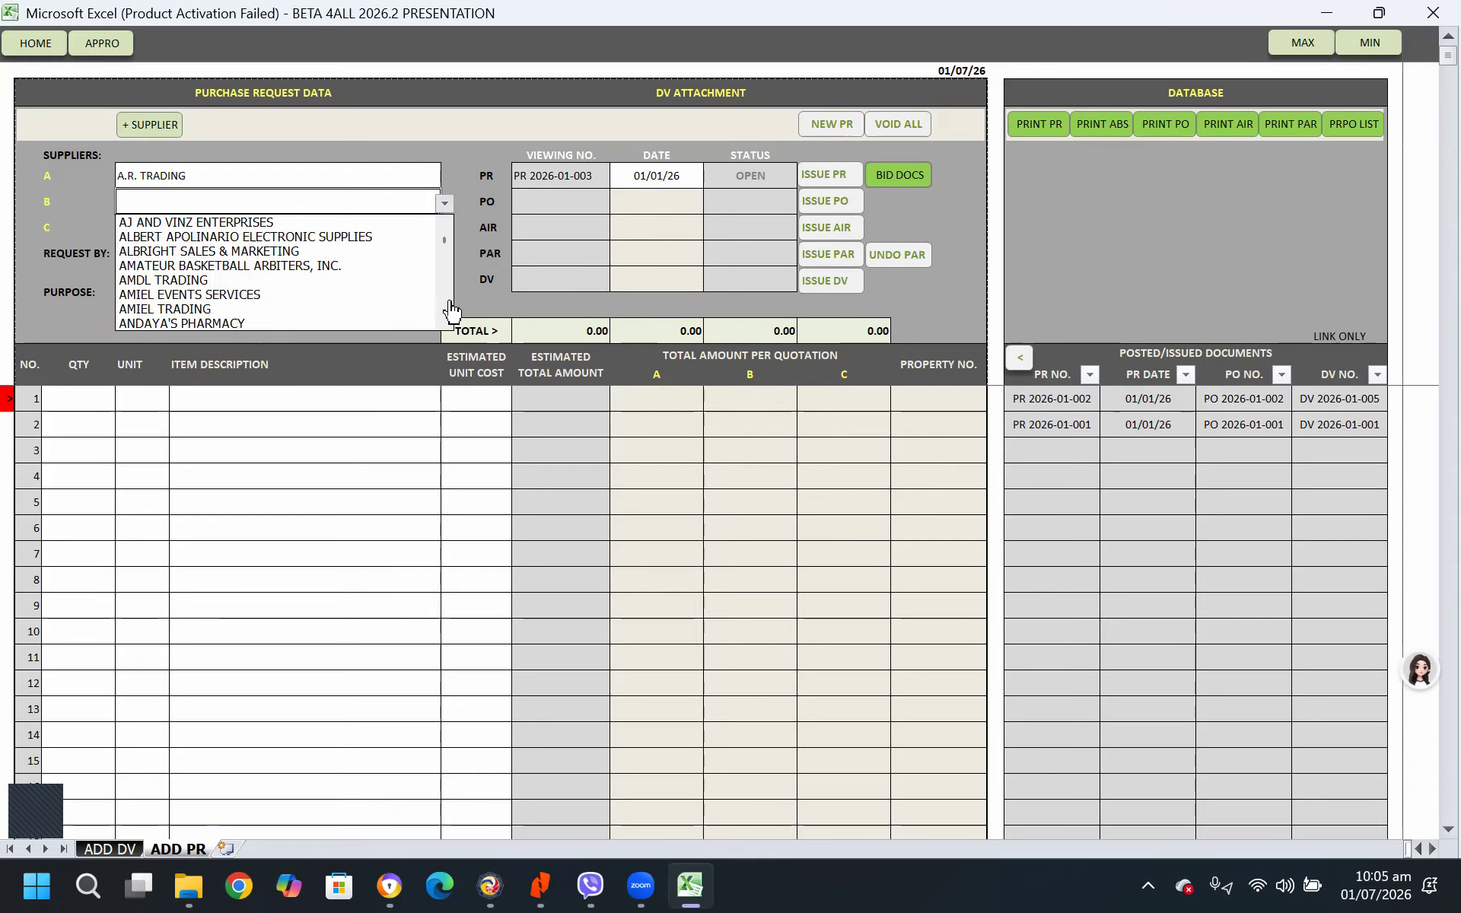
{"action": "left_click", "coordinate": [450, 308]}
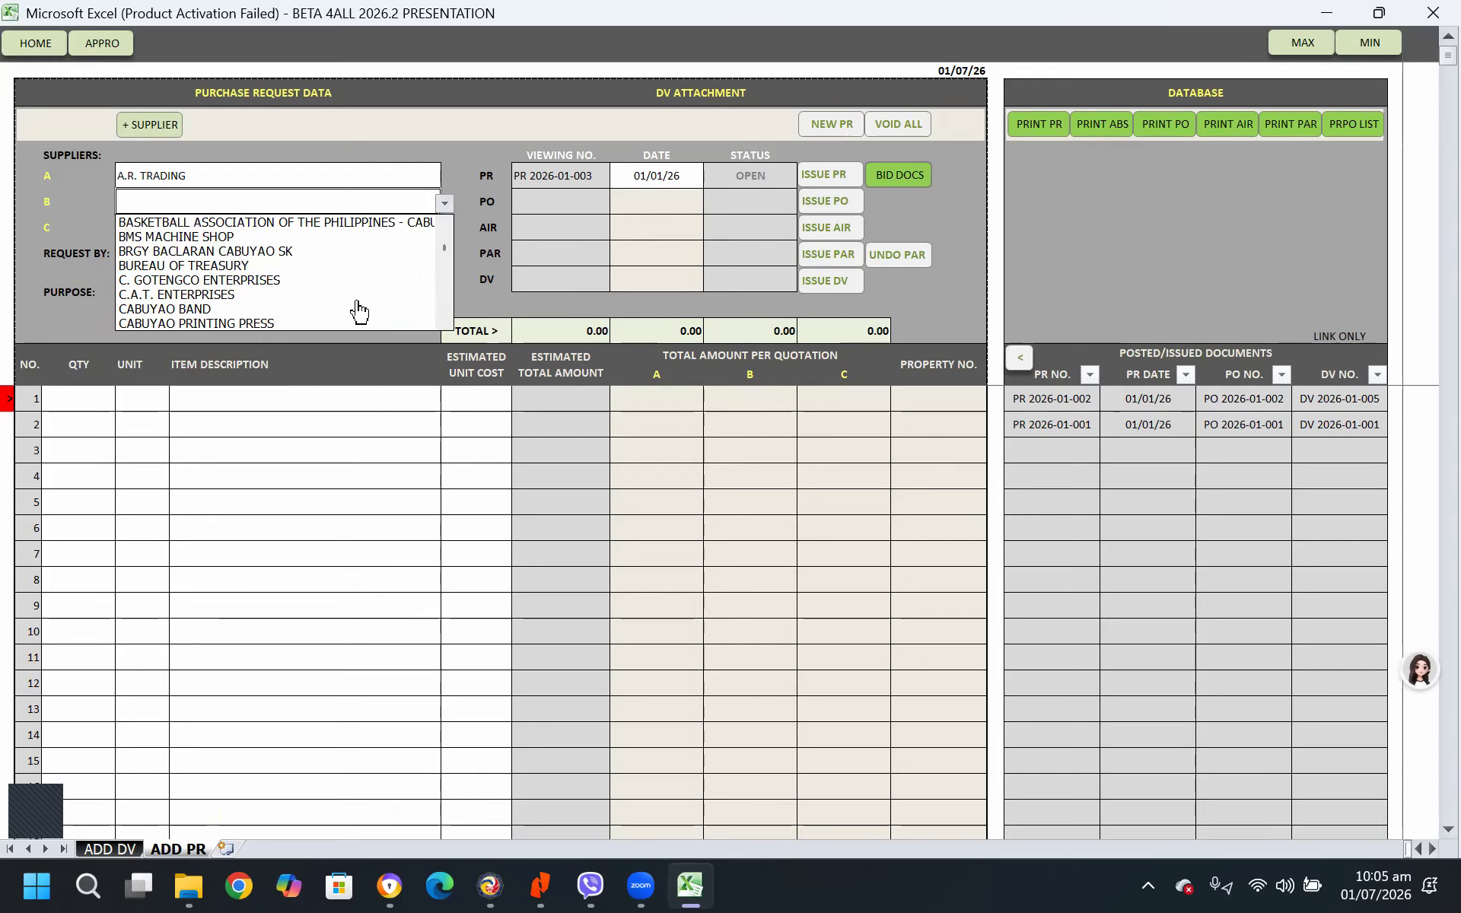
{"action": "left_click", "coordinate": [289, 324]}
{"action": "left_click", "coordinate": [420, 236]}
{"action": "left_click", "coordinate": [444, 229]}
{"action": "left_click", "coordinate": [313, 308]}
Enter the purchase request's purpose as REQUEST FOR CALAMITY PREPAREDNESS SUPPLIES
{"action": "left_click", "coordinate": [182, 286]}
{"action": "type", "text": "REQUEST FOR"}
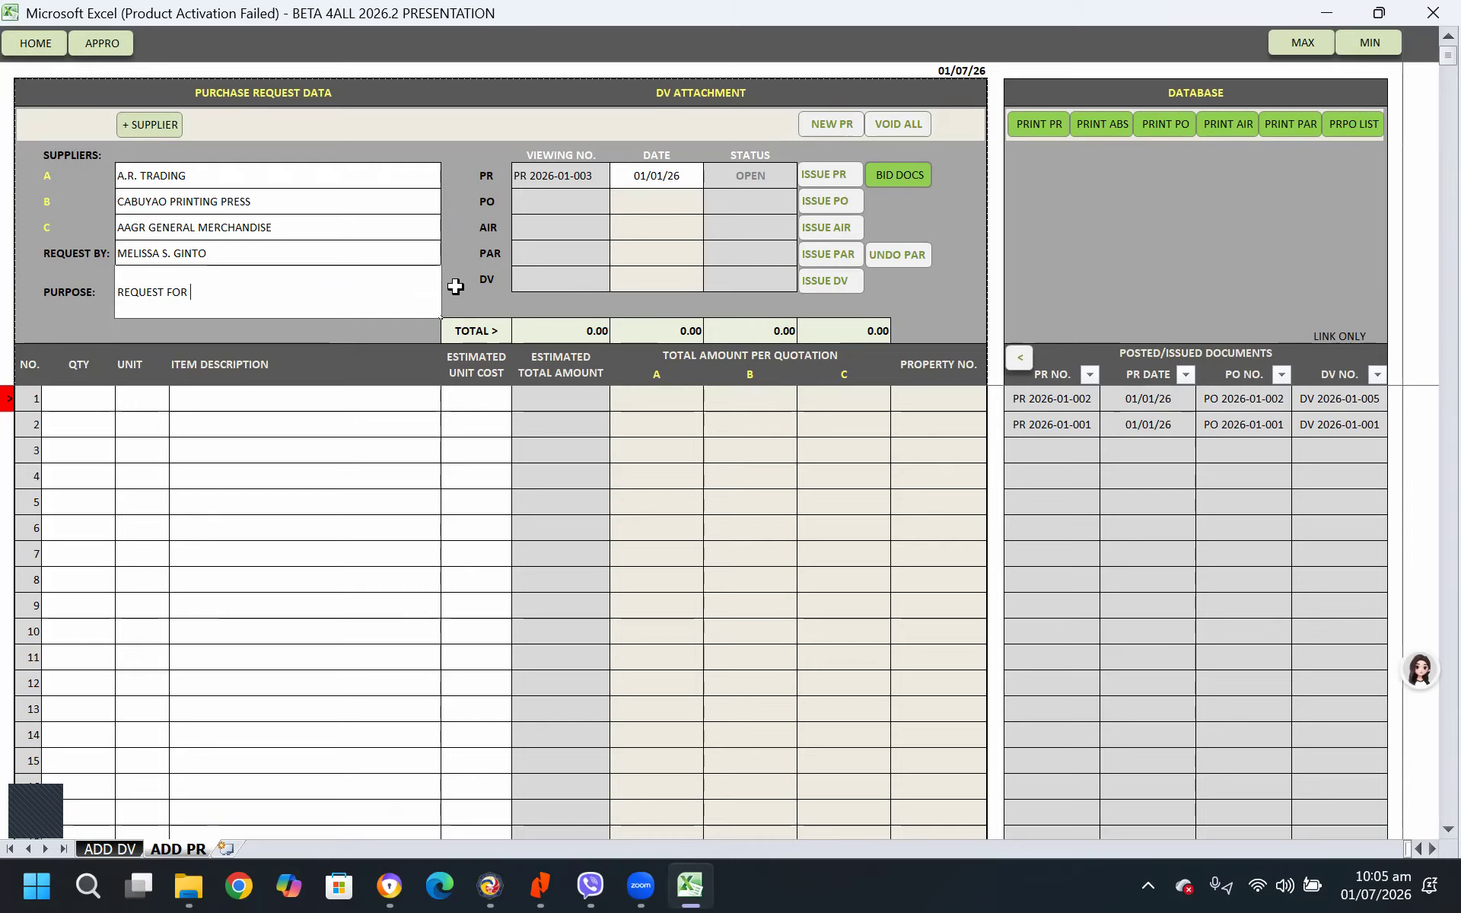
{"action": "type", "text": " CALAMITY PREPAREDNESS SUPPLIES"}
{"action": "key", "text": "Return"}
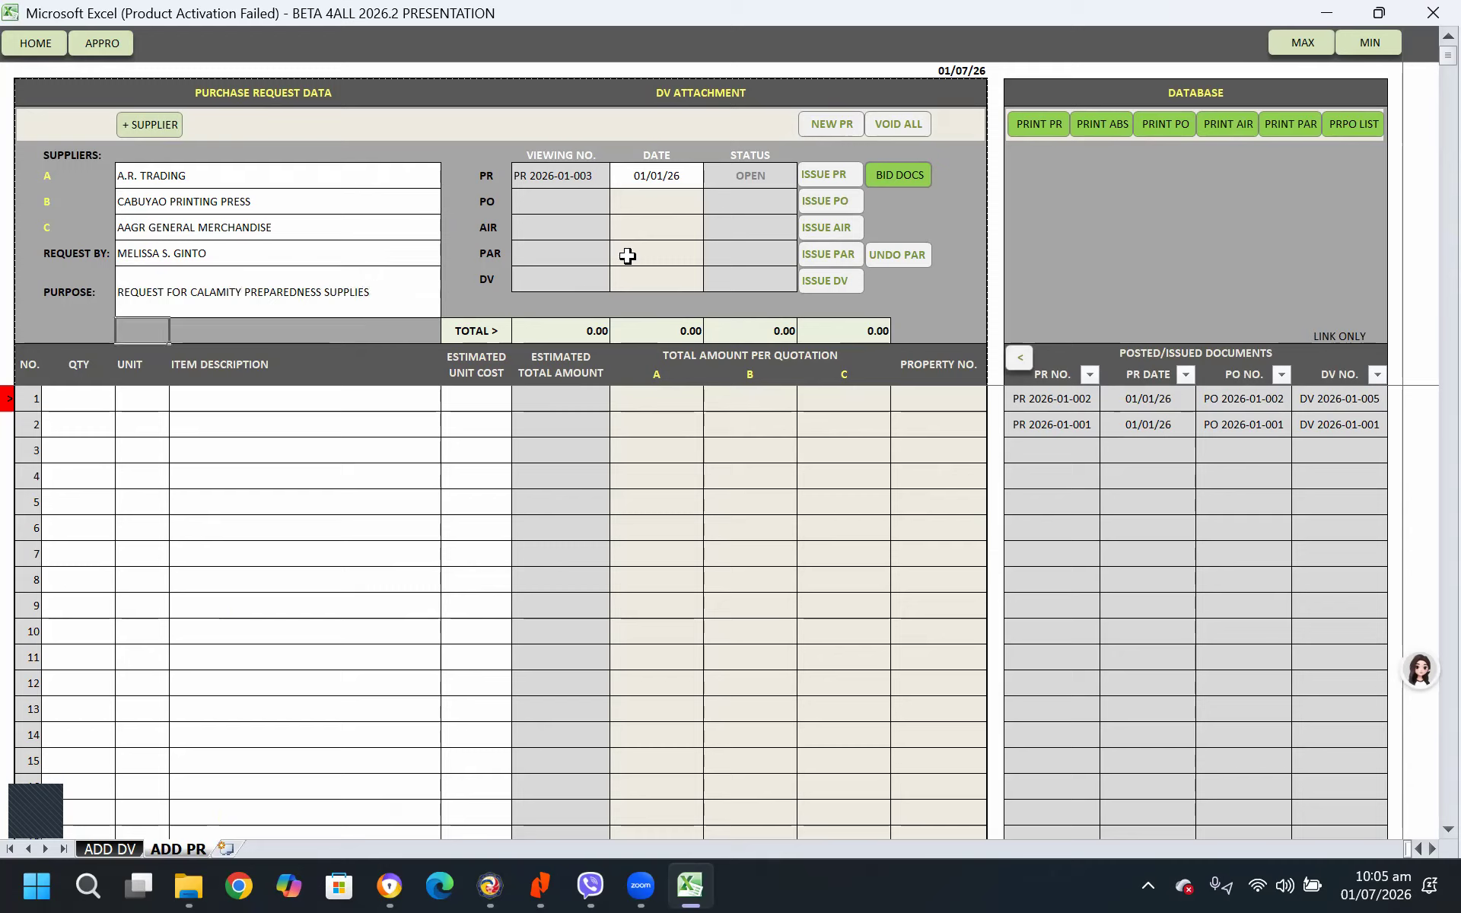
Fill the first purchase request item with quantity 1, unit SET, description SUPPLIES and an estimated unit cost of 99,000
{"action": "left_click", "coordinate": [72, 401]}
{"action": "type", "text": "1"}
{"action": "key", "text": "Tab"}
{"action": "type", "text": "SET"}
{"action": "key", "text": "Tab"}
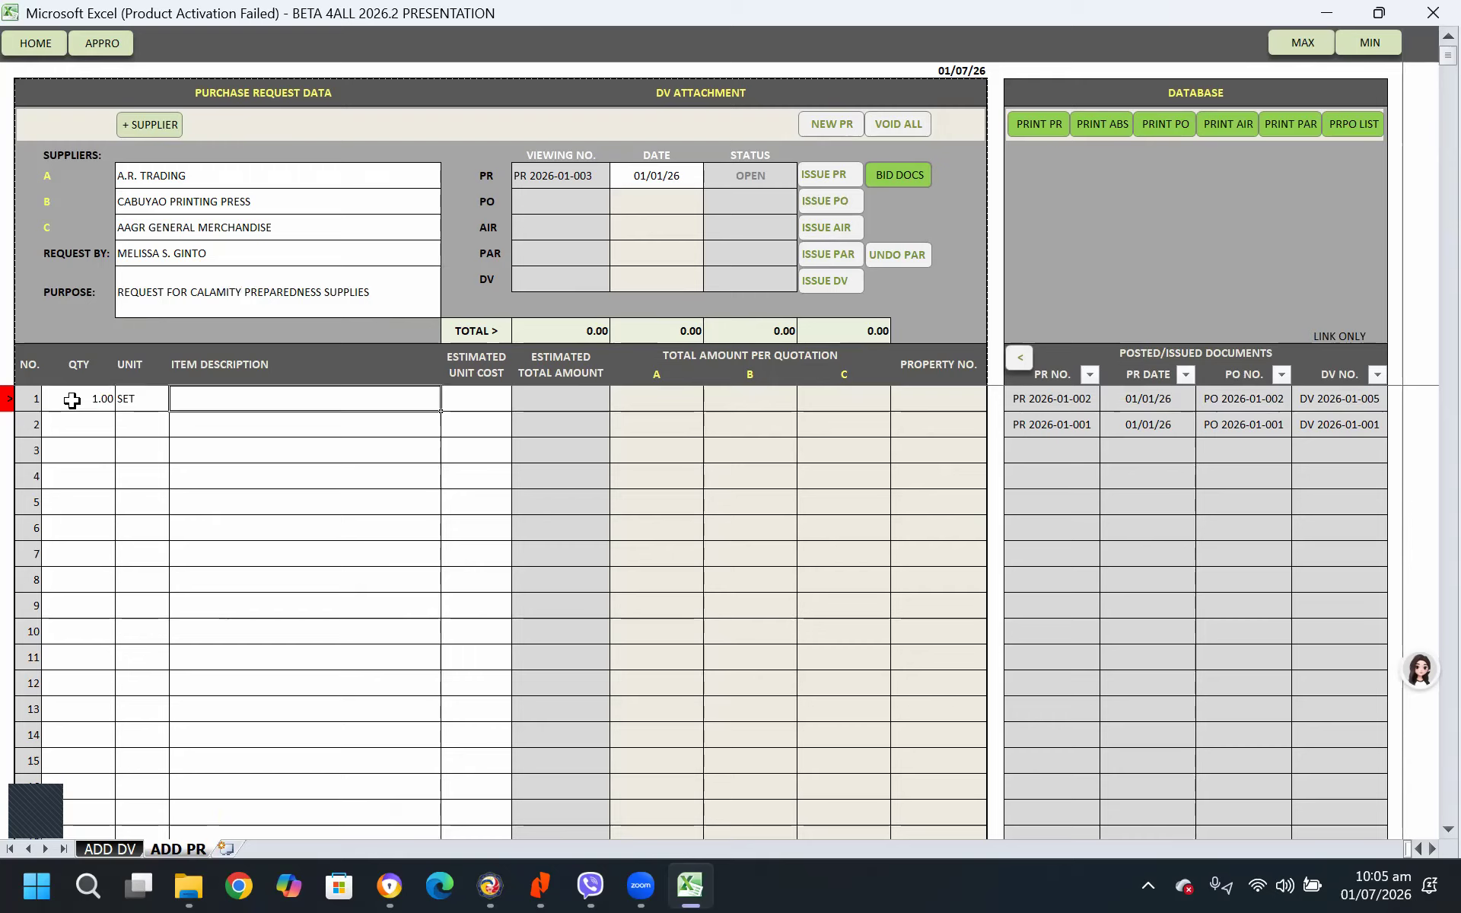
{"action": "type", "text": "SUPPPLIES"}
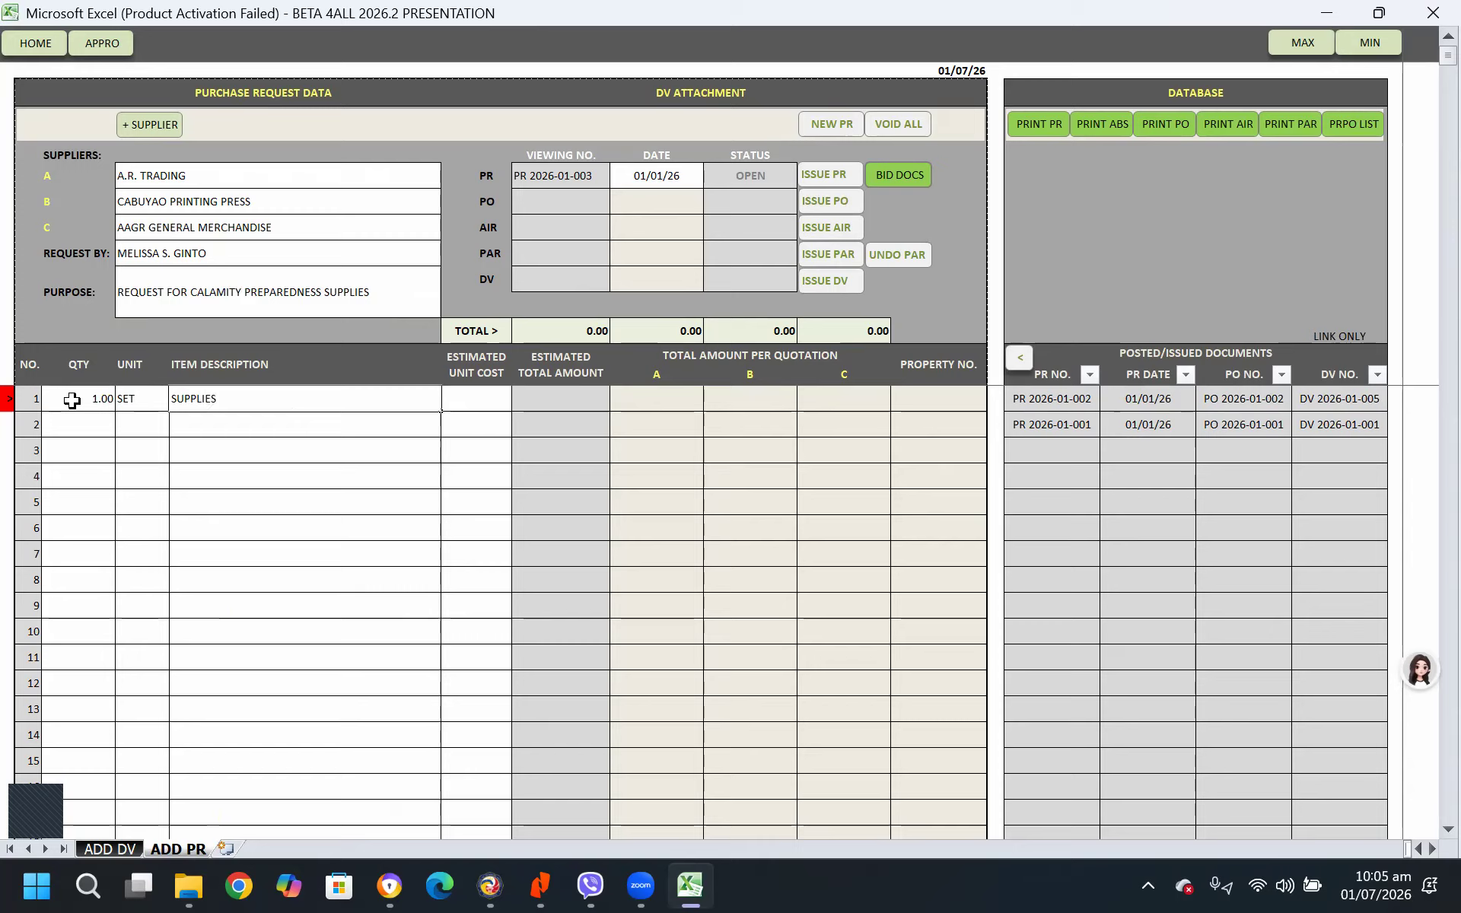
{"action": "key", "text": "Return"}
{"action": "left_click", "coordinate": [473, 398]}
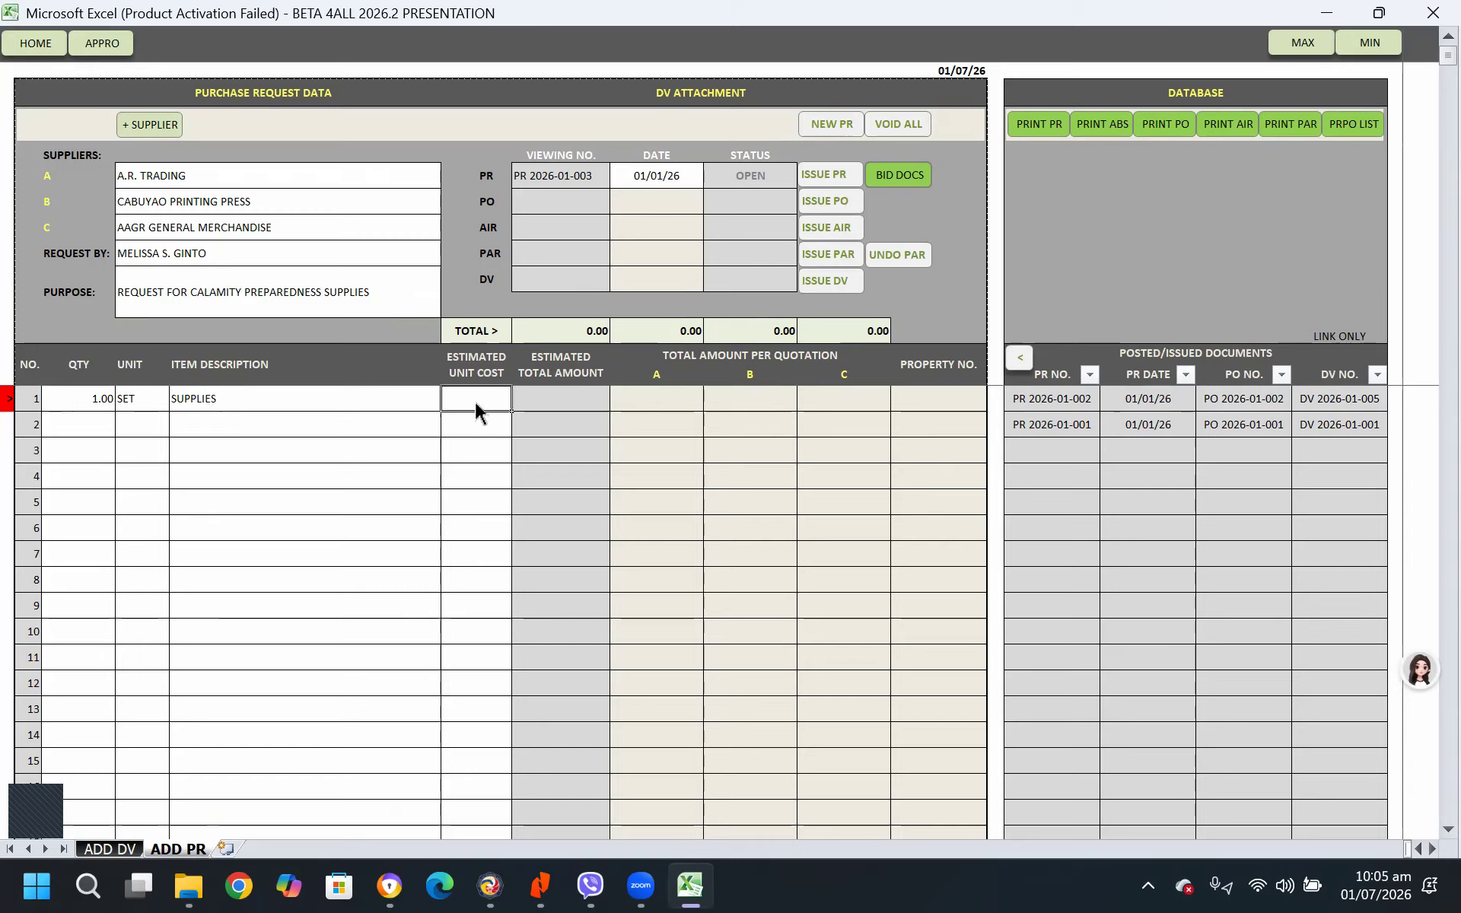
{"action": "type", "text": "99,"}
{"action": "type", "text": "000"}
{"action": "key", "text": "Return"}
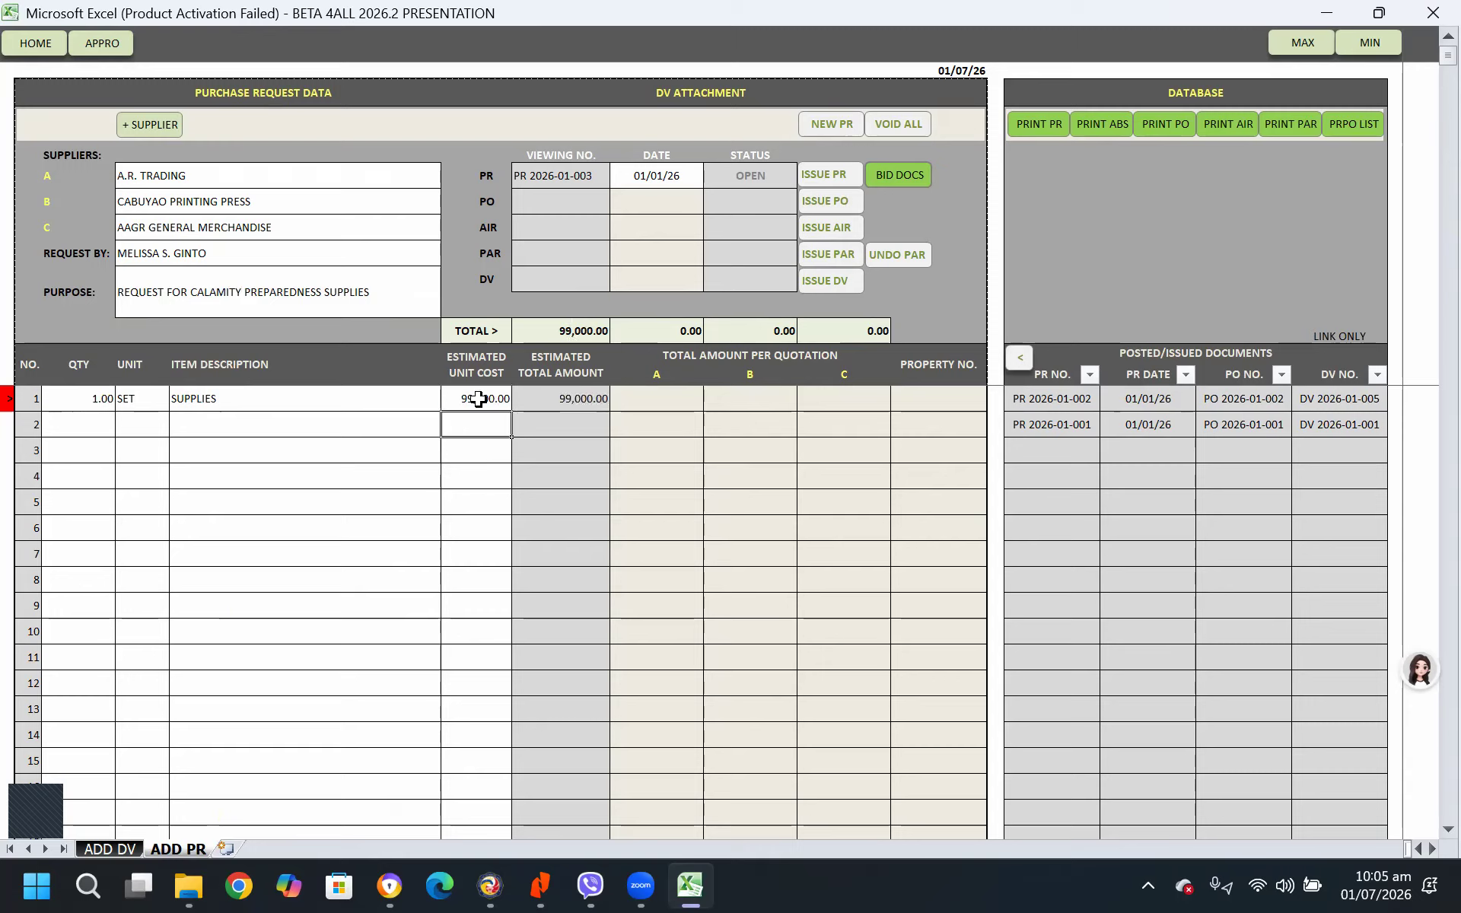
Issue the purchase request with automatically filled supplier quotations, and issue its purchase order
{"action": "left_click", "coordinate": [827, 175]}
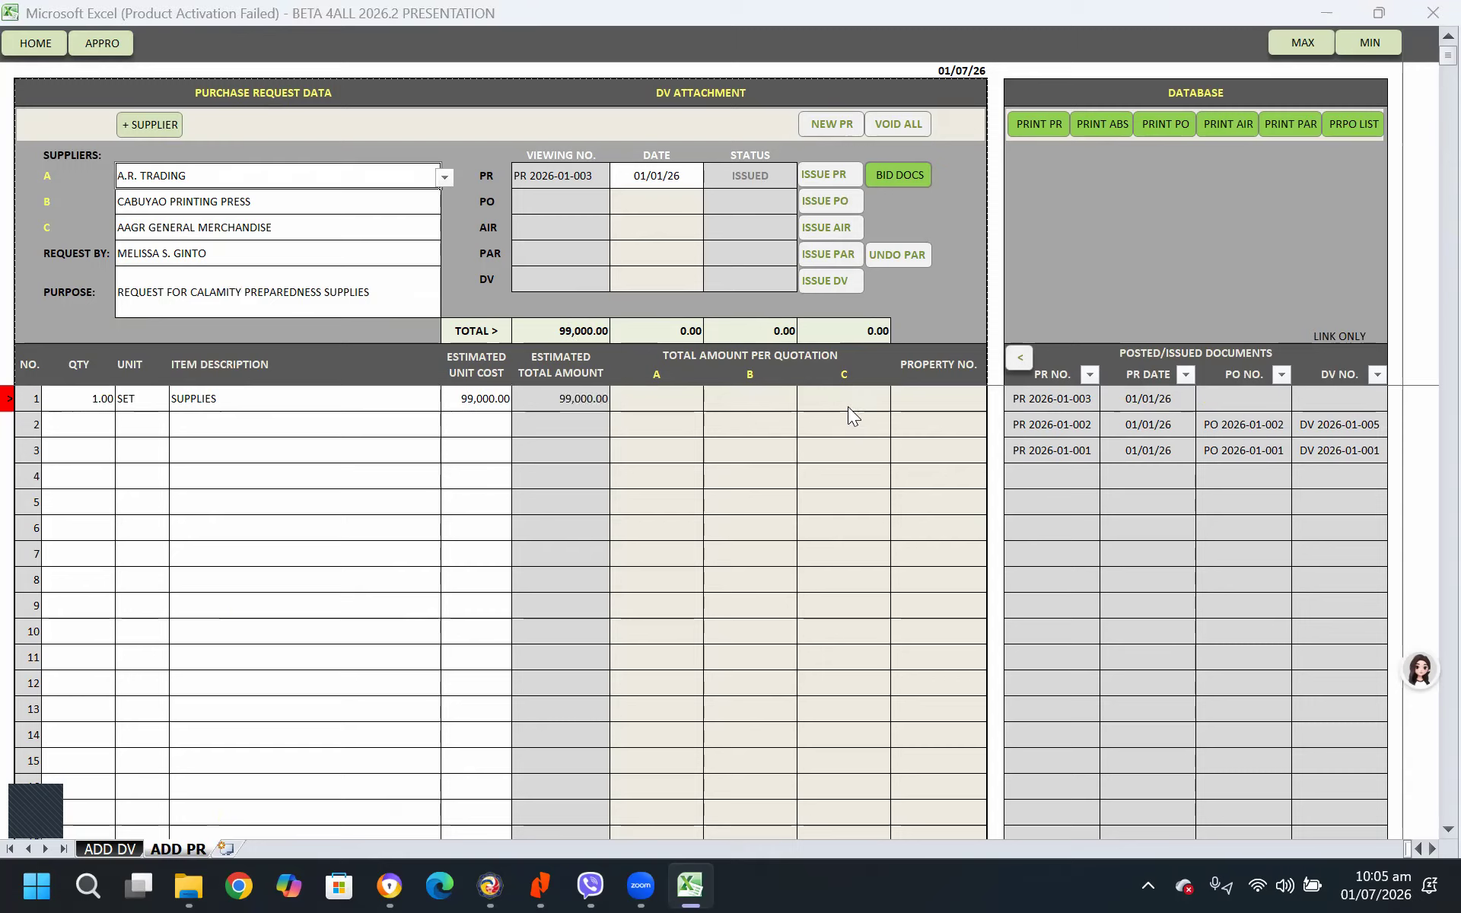
{"action": "left_click", "coordinate": [904, 516]}
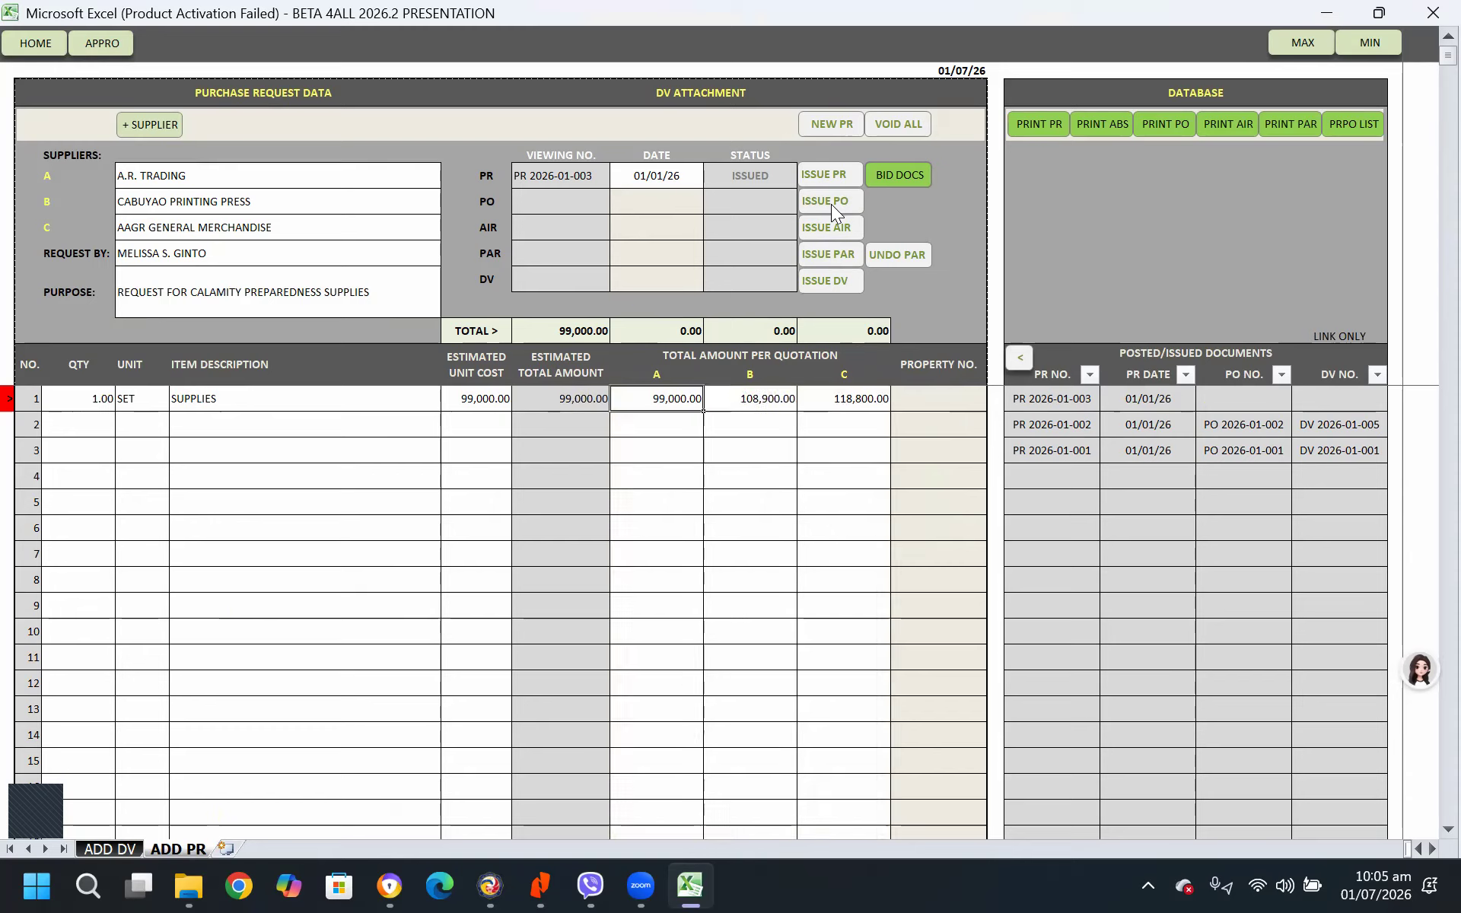
{"action": "left_click", "coordinate": [820, 202]}
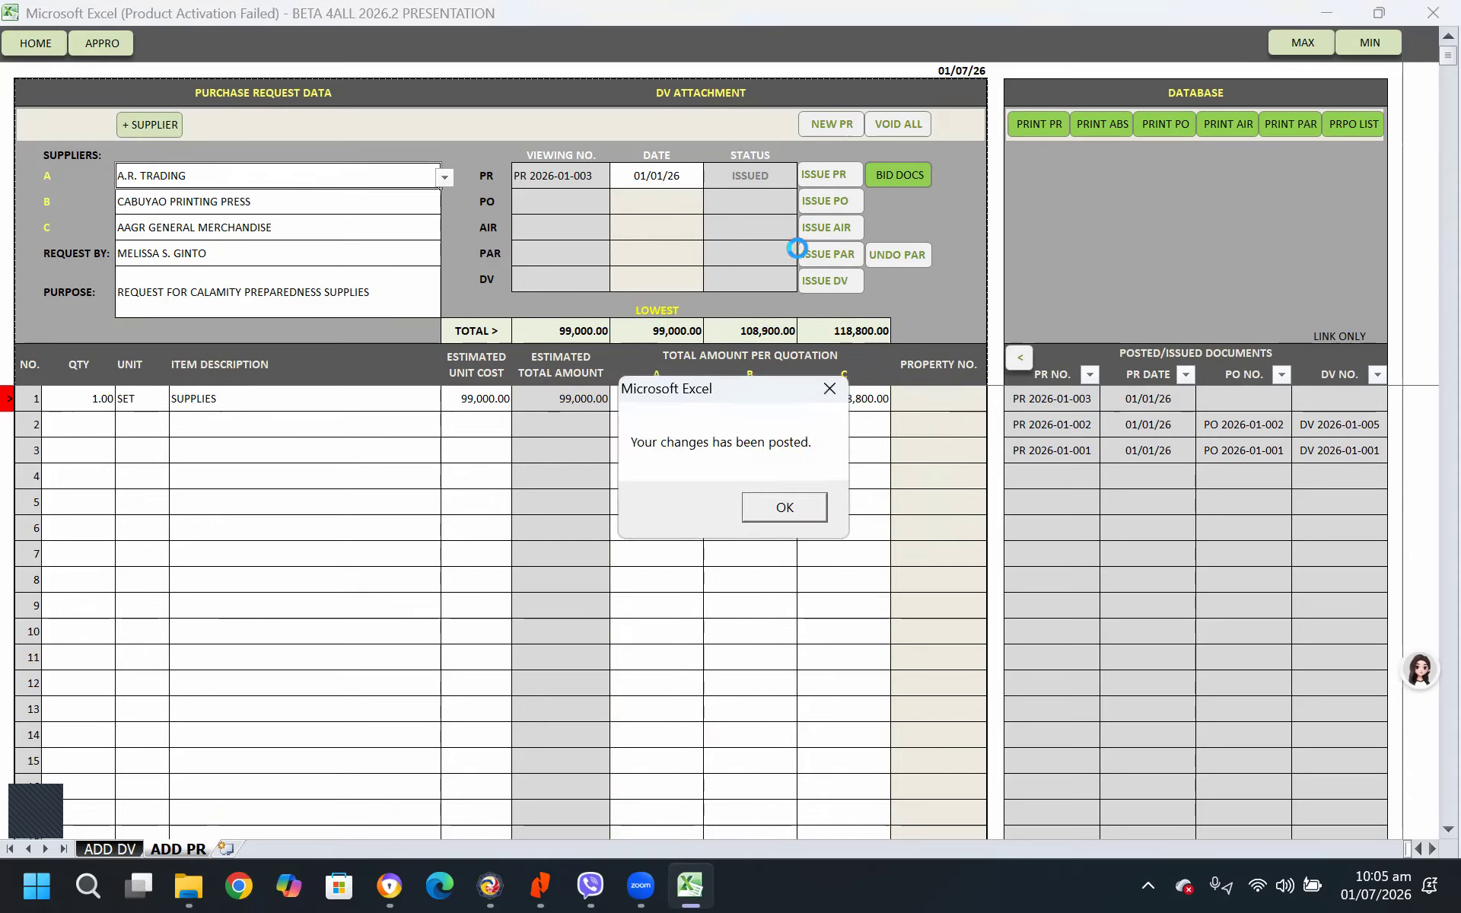
{"action": "left_click", "coordinate": [806, 499]}
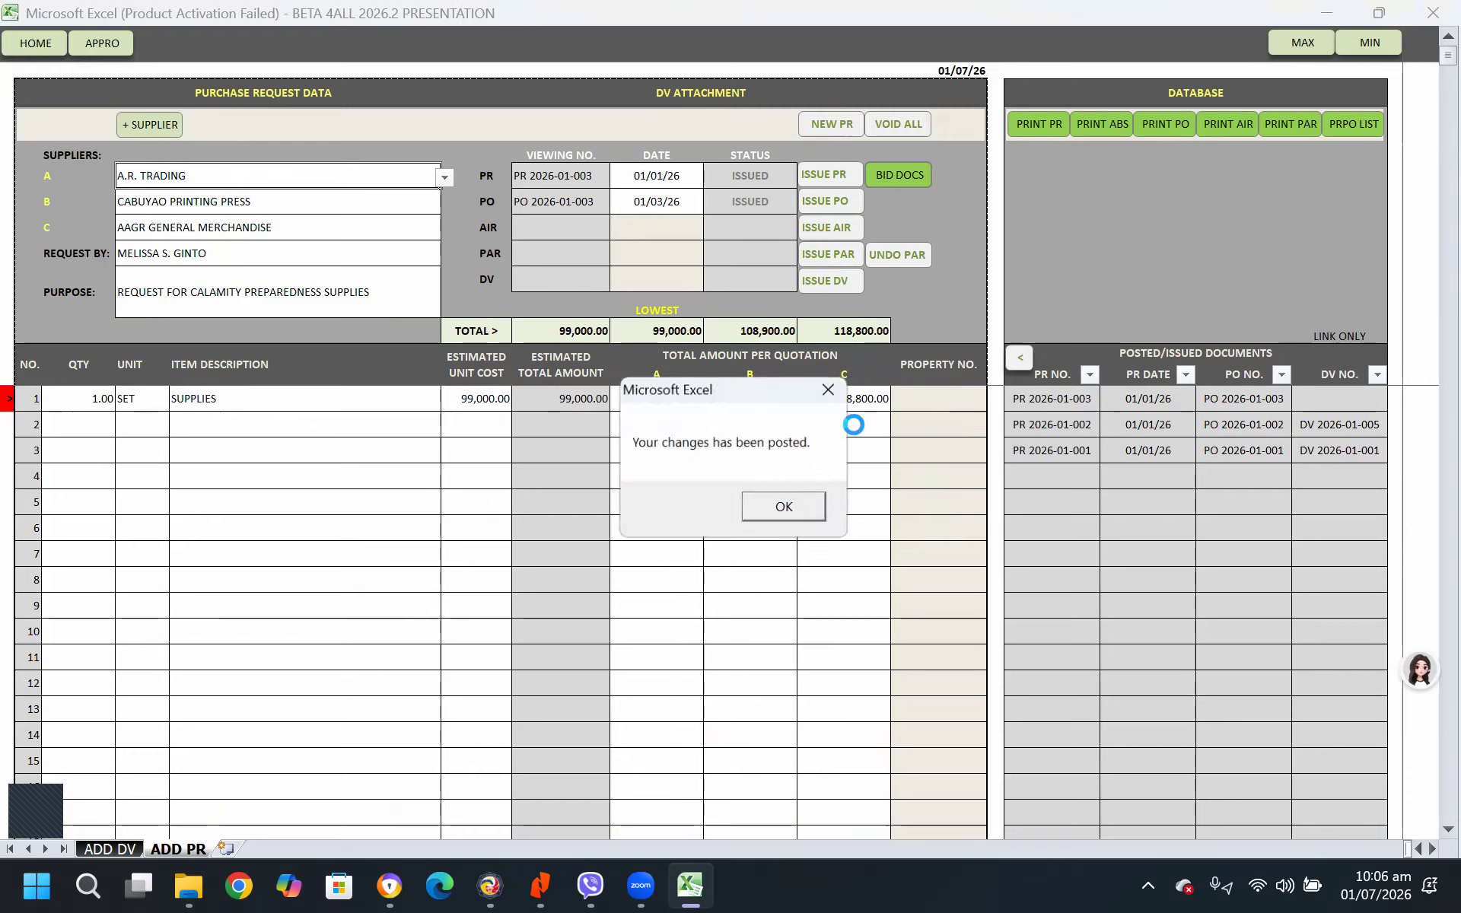
{"action": "left_click", "coordinate": [792, 514]}
Issue the AIR and the disbursement voucher for the calamity preparedness supplies
{"action": "left_click", "coordinate": [824, 229]}
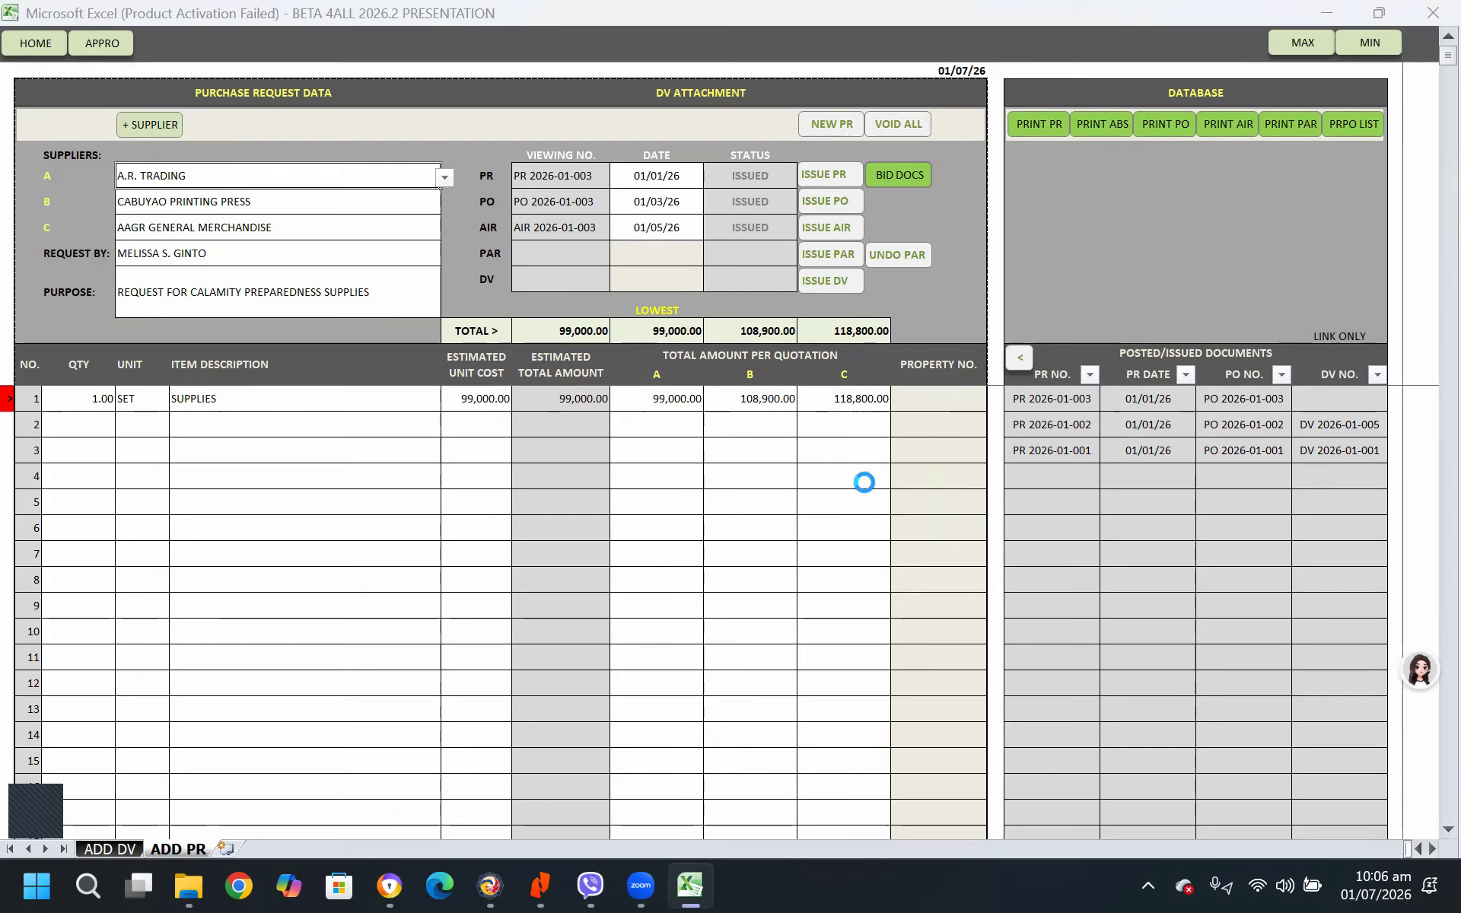
{"action": "left_click", "coordinate": [785, 508]}
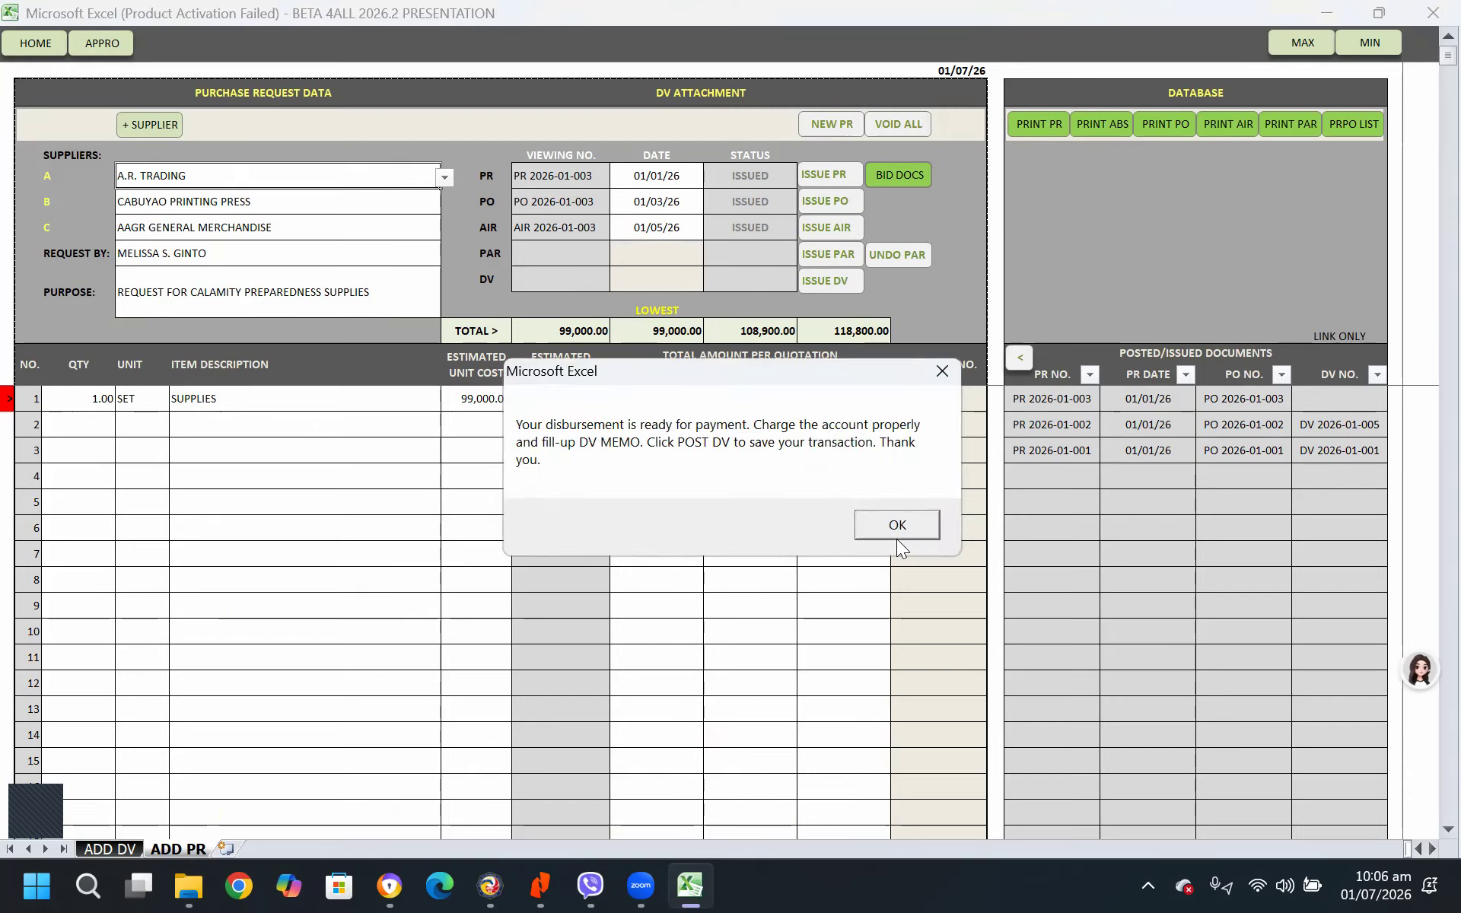
{"action": "left_click", "coordinate": [896, 538]}
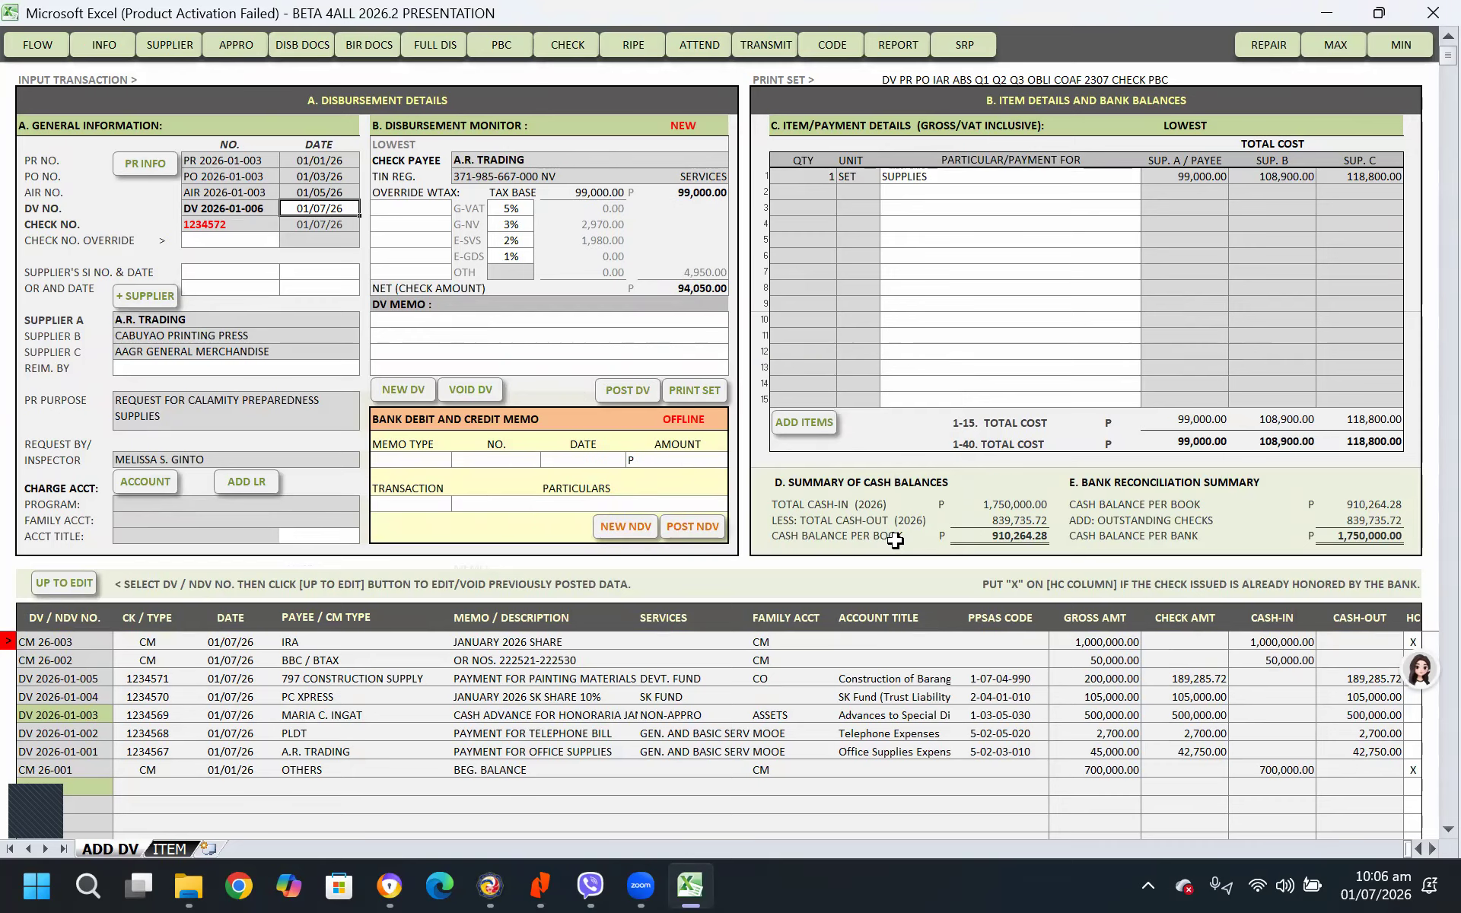
Charge the voucher to Food Supplies for Clean-up Drives (5-02-03-050) under the BDRRM Fund's 70% mitigation fund
{"action": "left_click", "coordinate": [145, 484]}
{"action": "scroll", "coordinate": [163, 639], "scroll_direction": "down", "scroll_amount": 15}
{"action": "scroll", "coordinate": [163, 748], "scroll_direction": "down", "scroll_amount": 7}
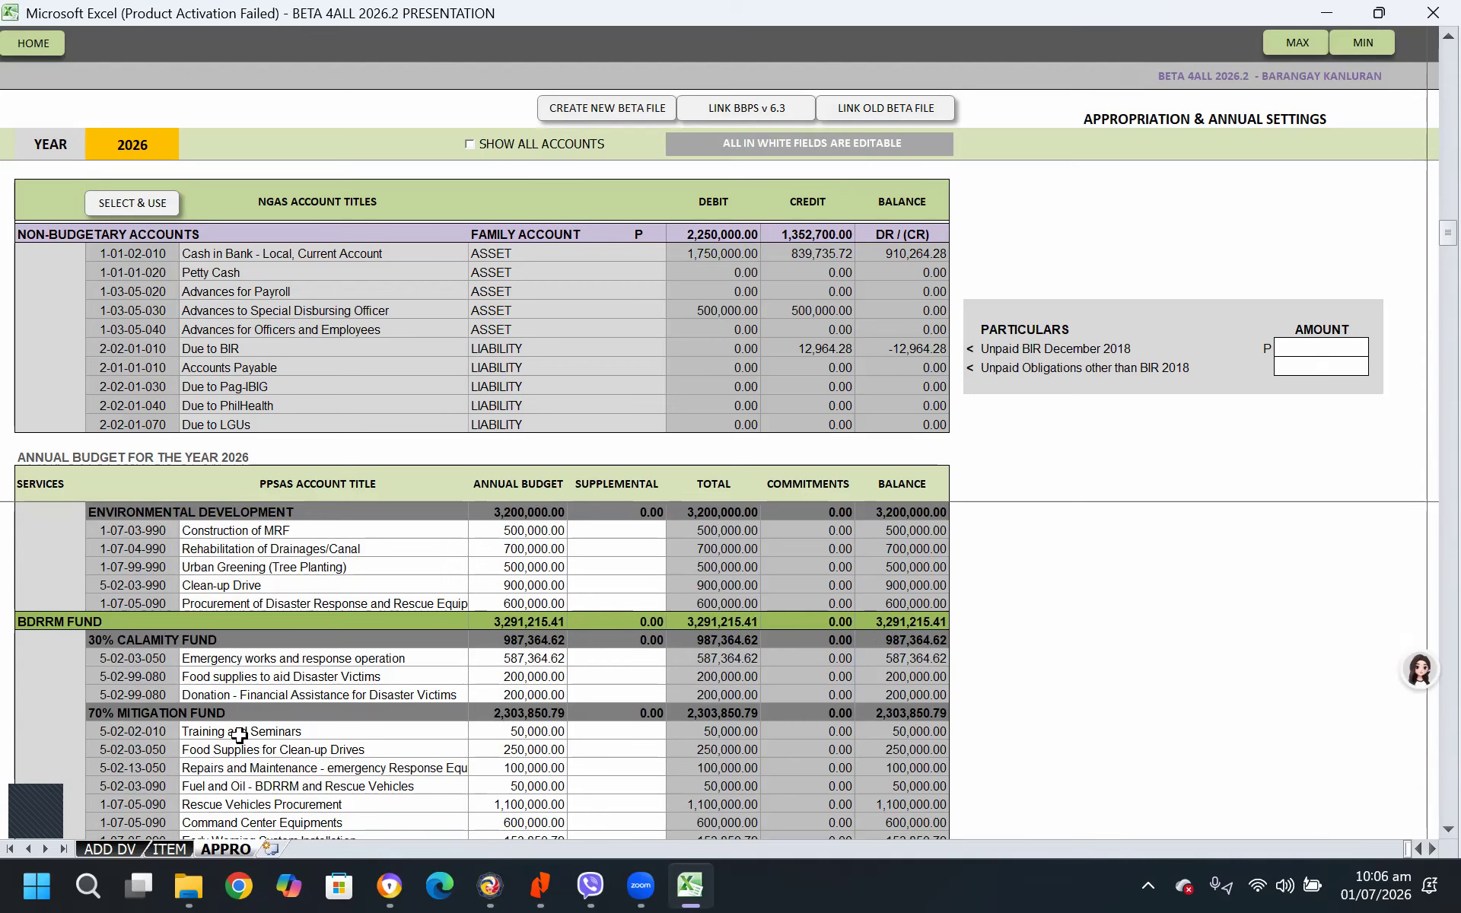
{"action": "scroll", "coordinate": [251, 753], "scroll_direction": "down", "scroll_amount": 1}
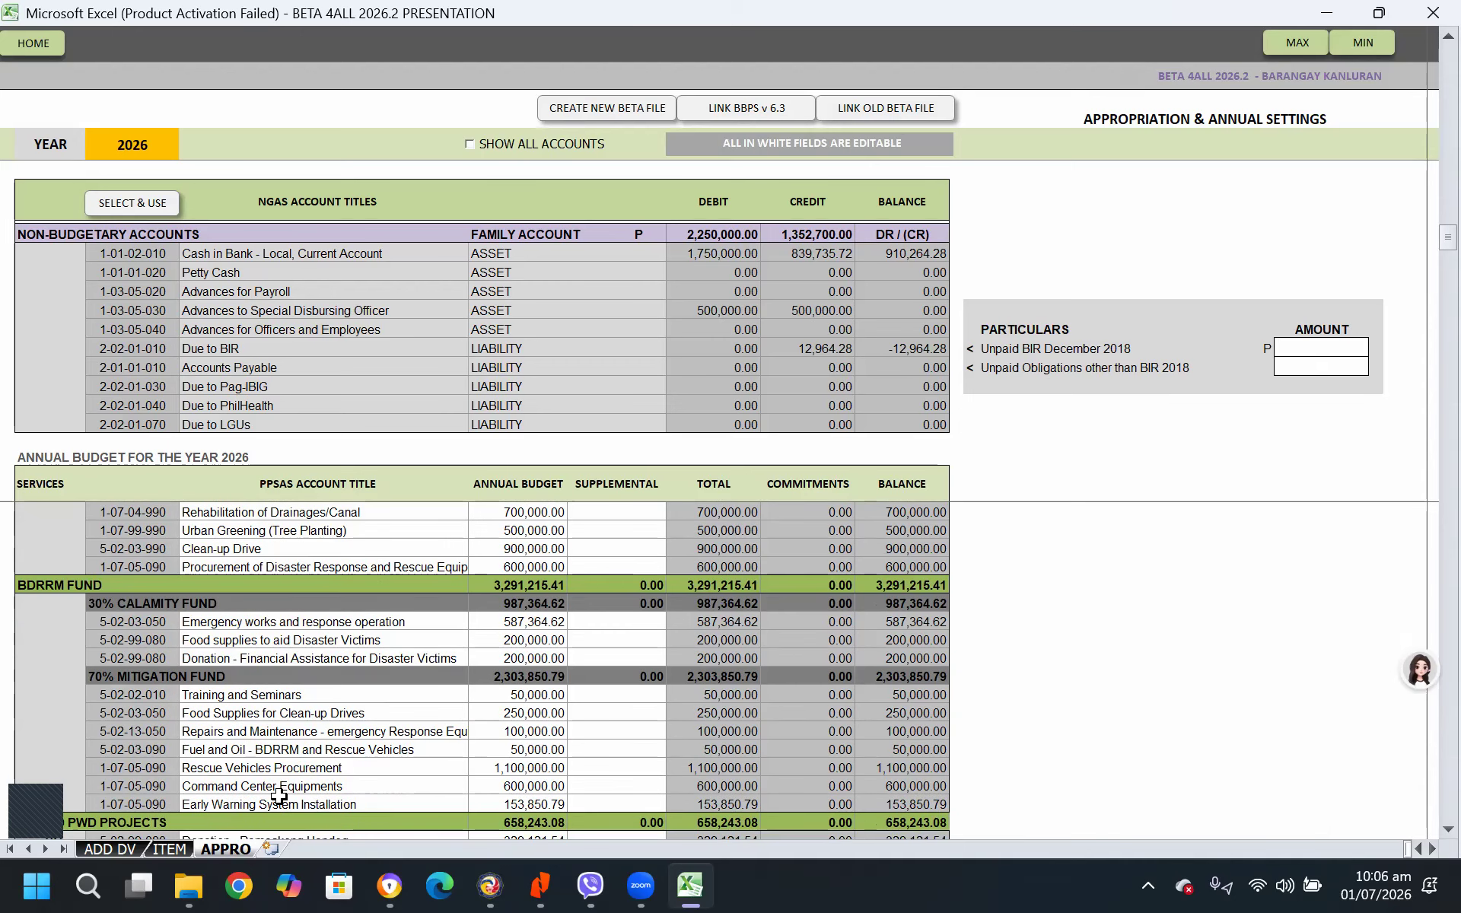
{"action": "left_click", "coordinate": [138, 714]}
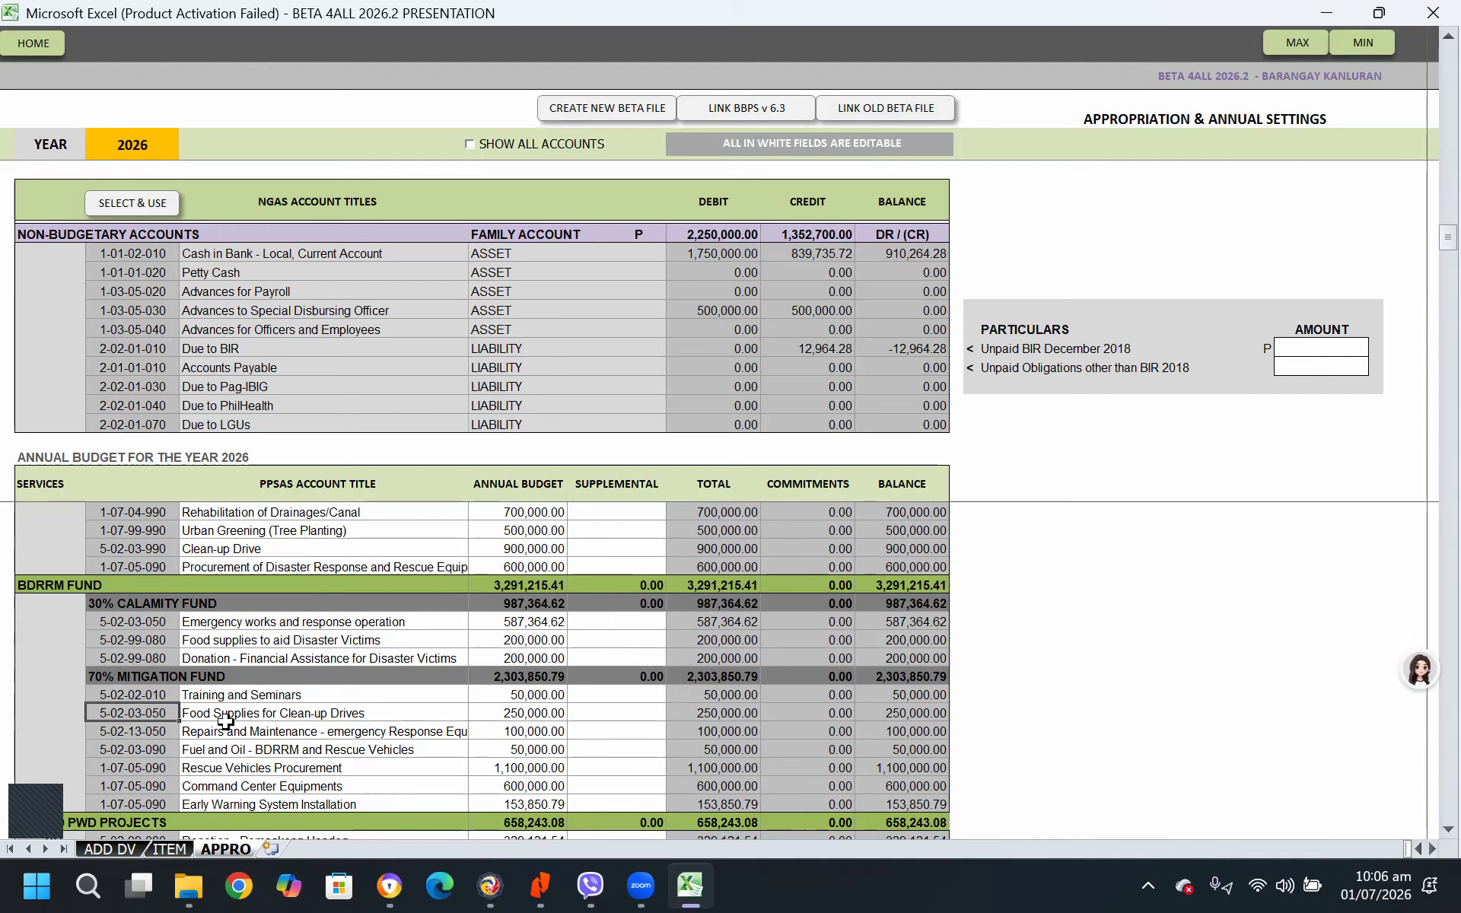
{"action": "scroll", "coordinate": [242, 742], "scroll_direction": "down", "scroll_amount": 1}
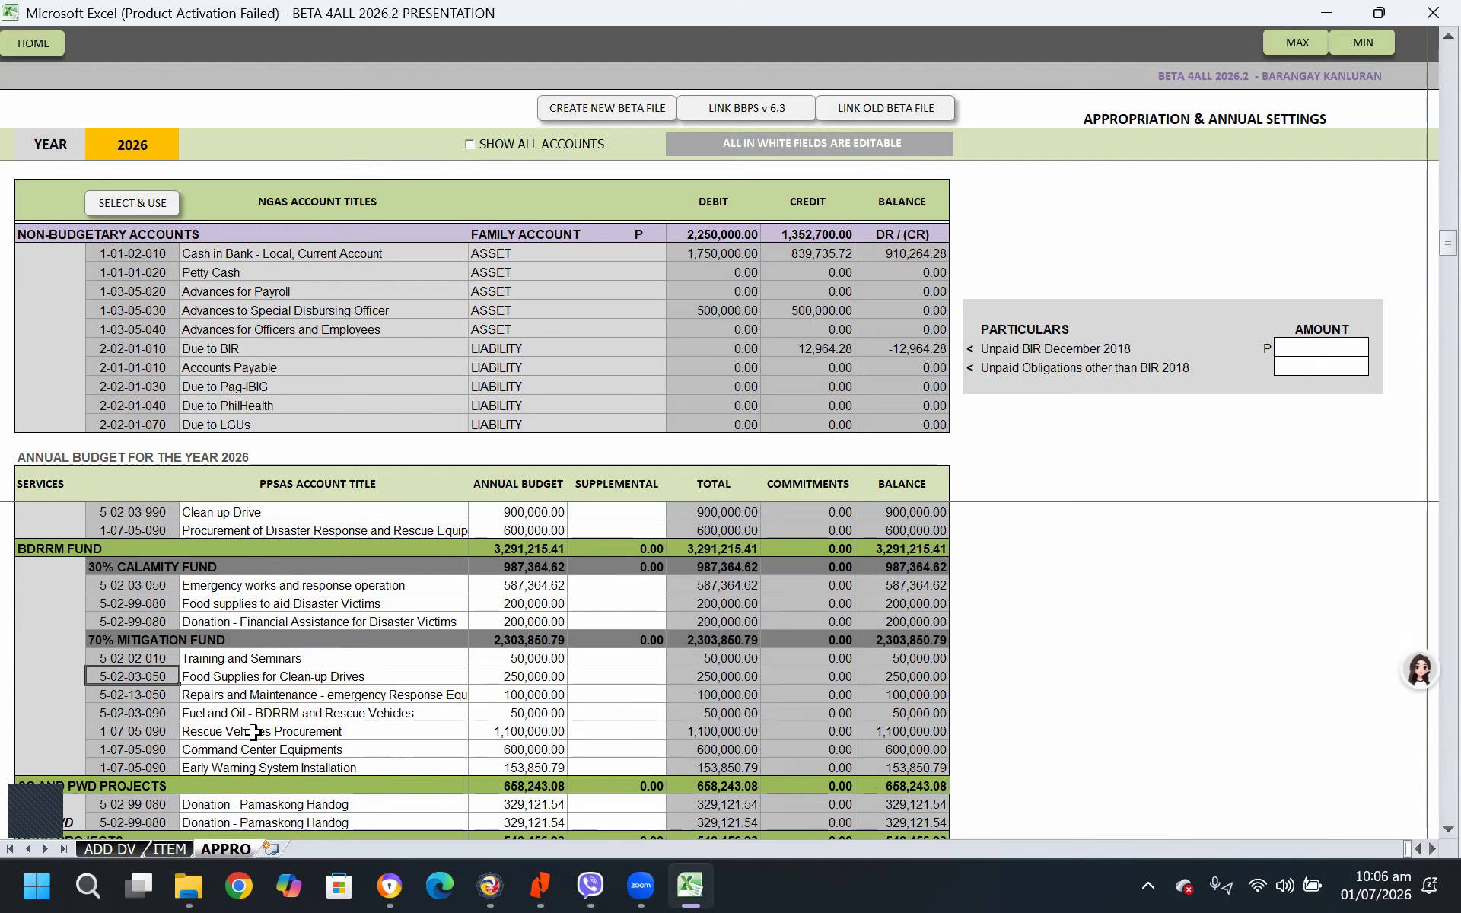
{"action": "left_click", "coordinate": [154, 658]}
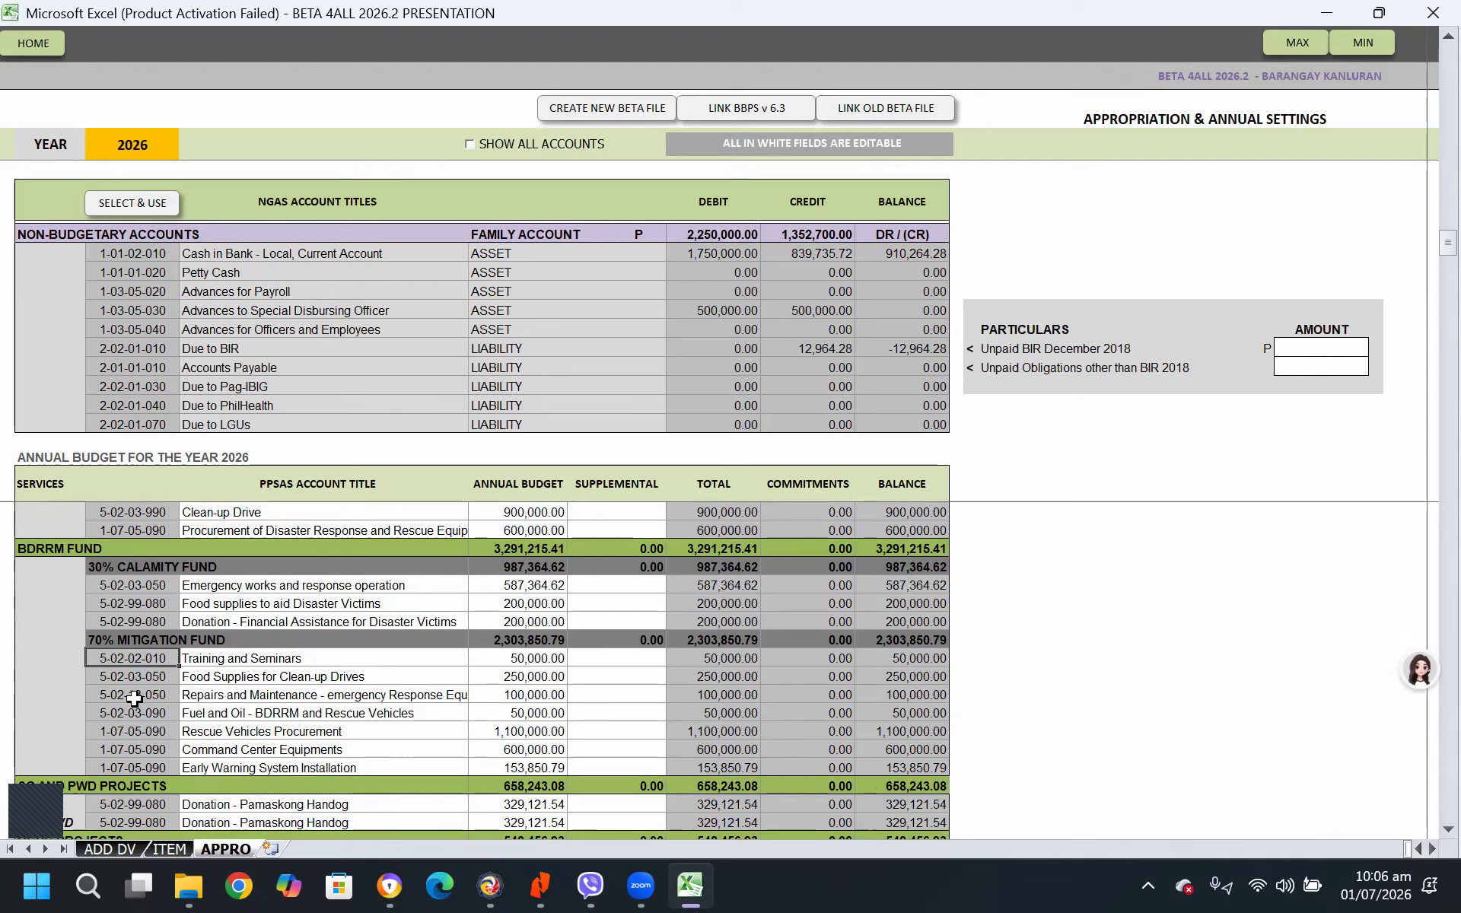
{"action": "left_click", "coordinate": [134, 675]}
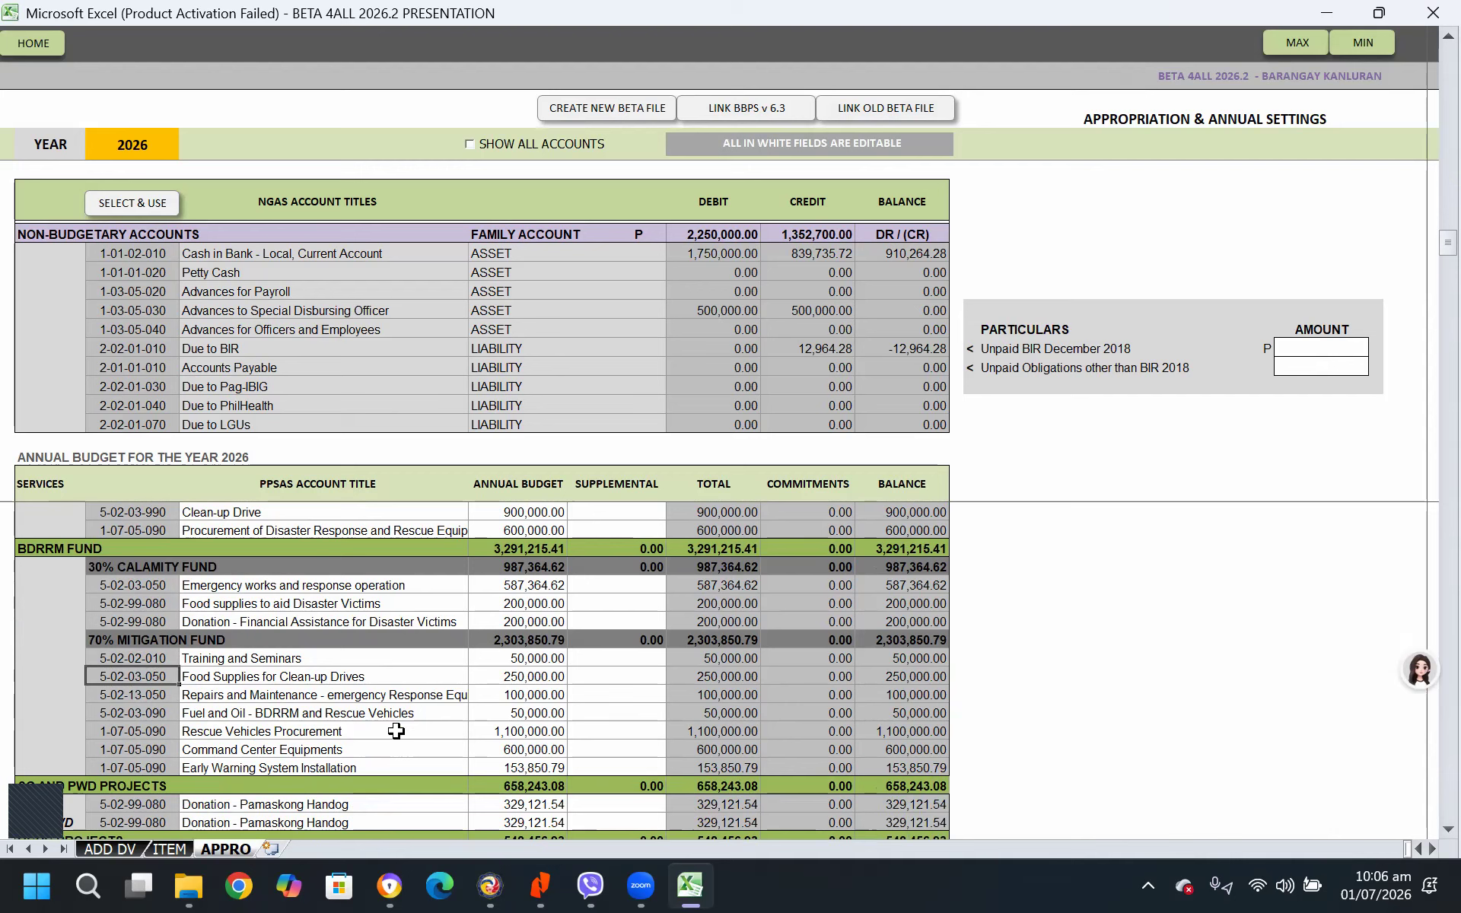
{"action": "left_click", "coordinate": [144, 204]}
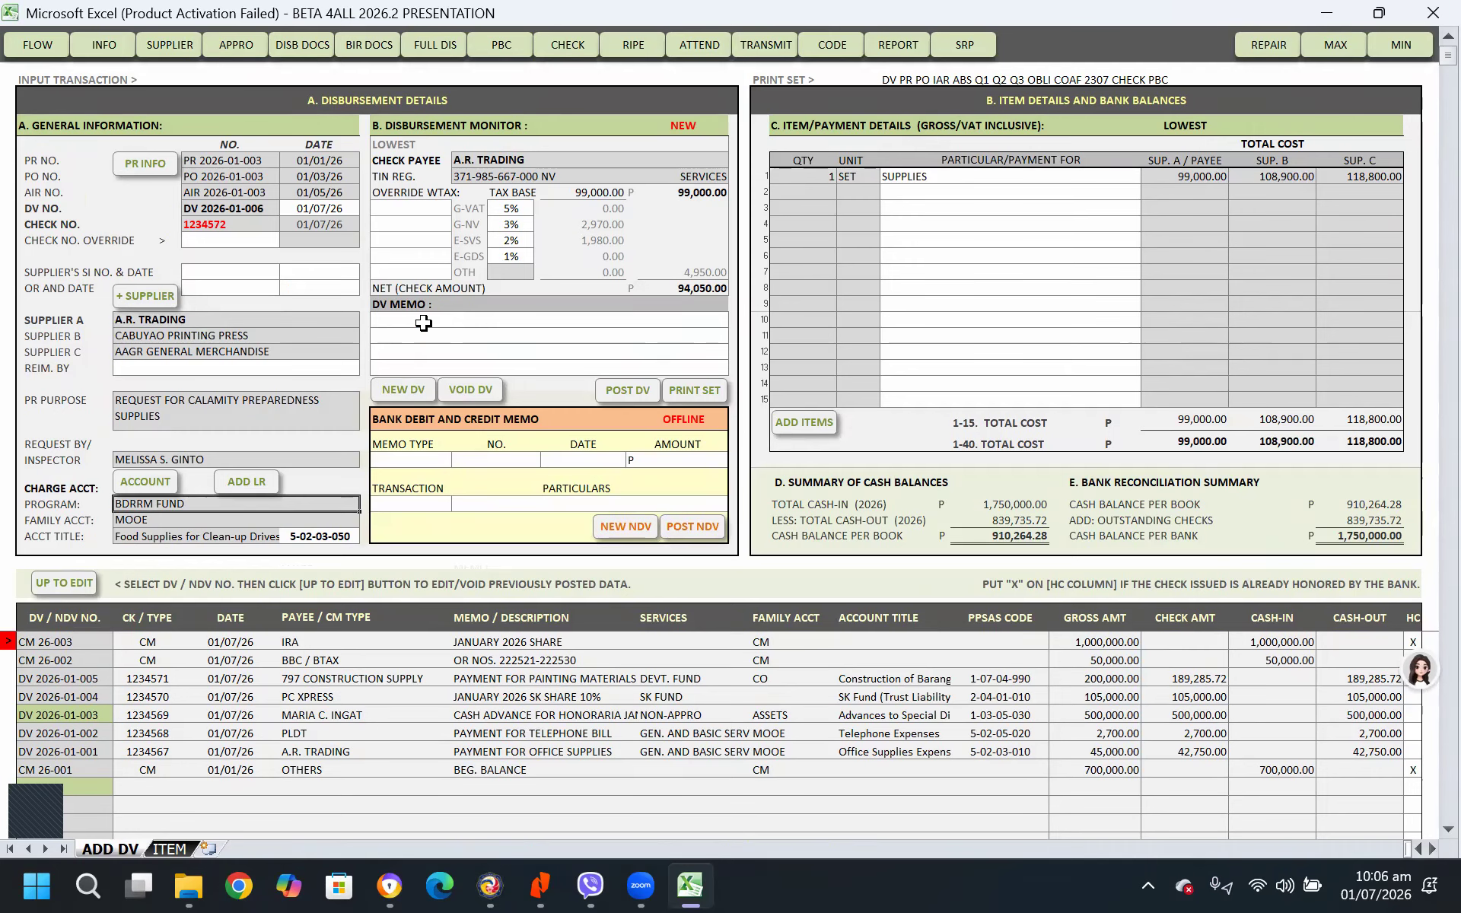
Enter the DV memo PAYMENT FOR CPS and post the disbursement voucher
{"action": "left_click", "coordinate": [423, 323]}
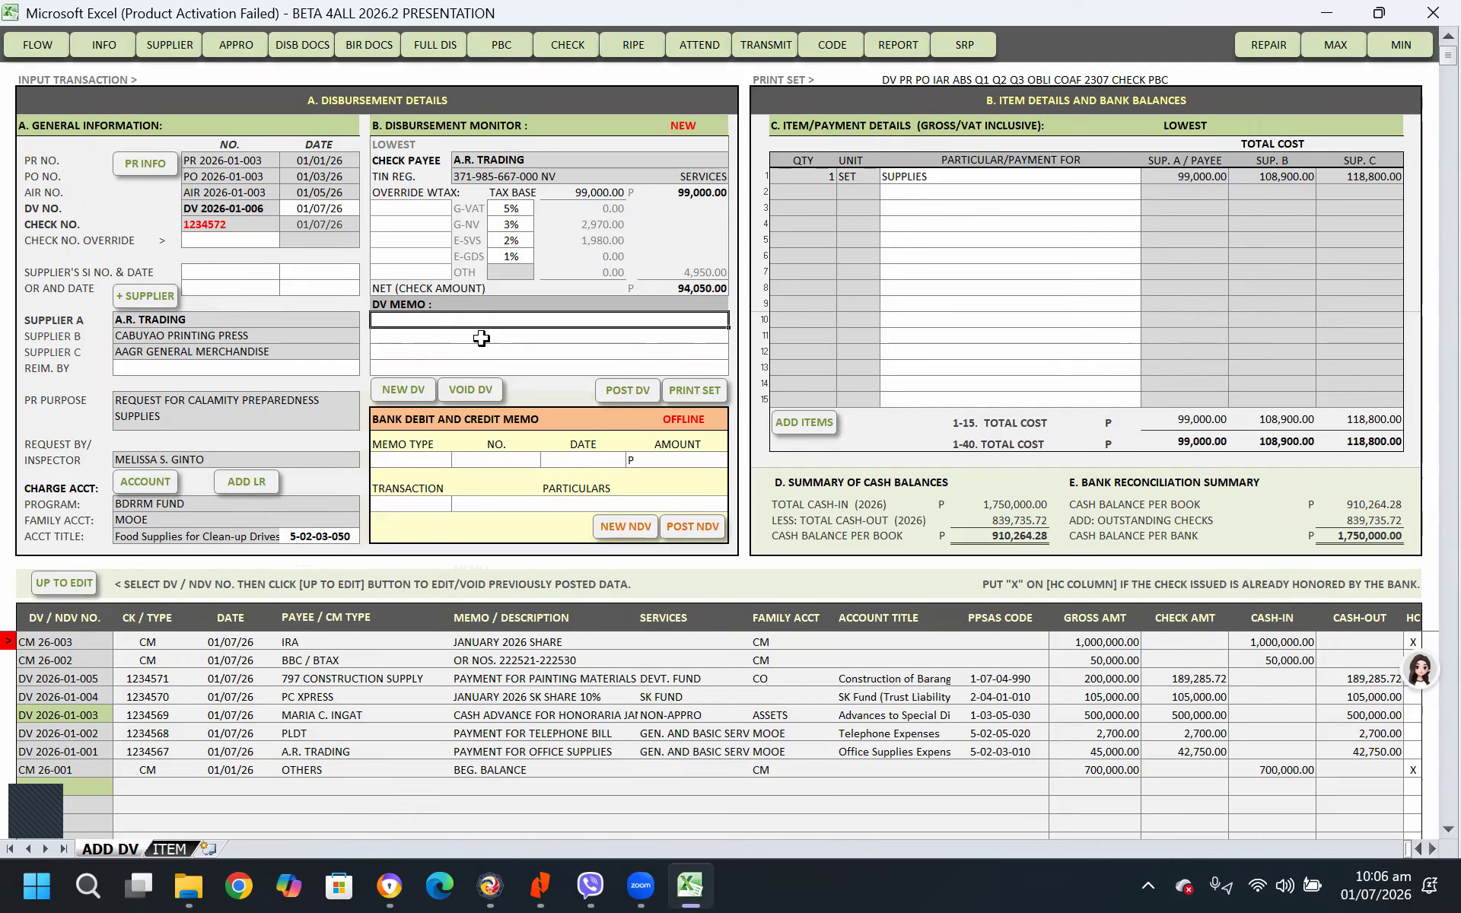
{"action": "type", "text": "PAYMENT FOR P. C"}
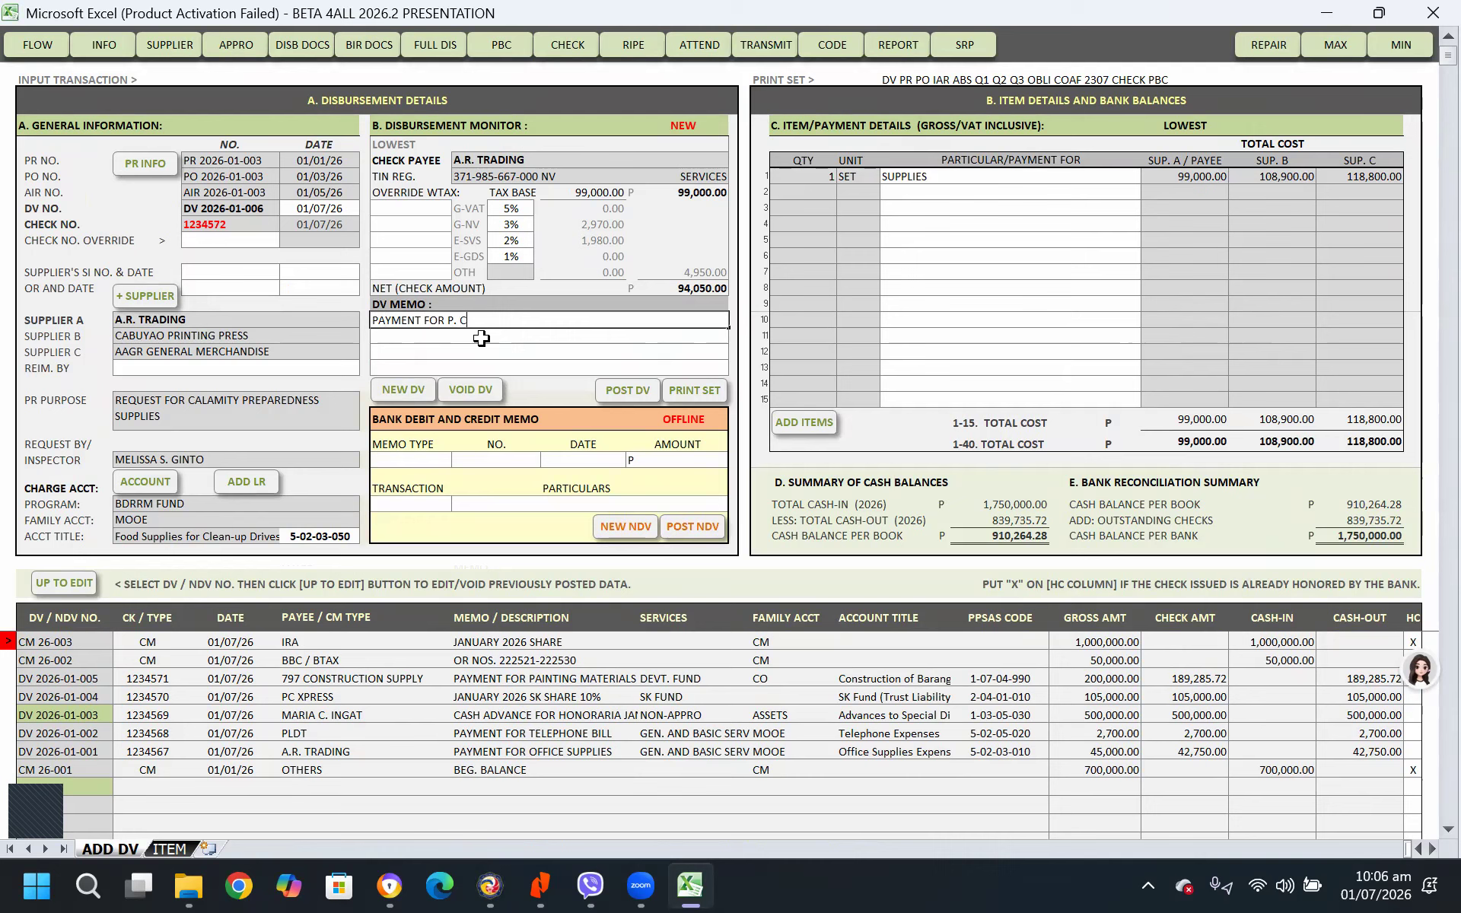
{"action": "key", "text": "BackSpace"}
{"action": "key", "text": "Return"}
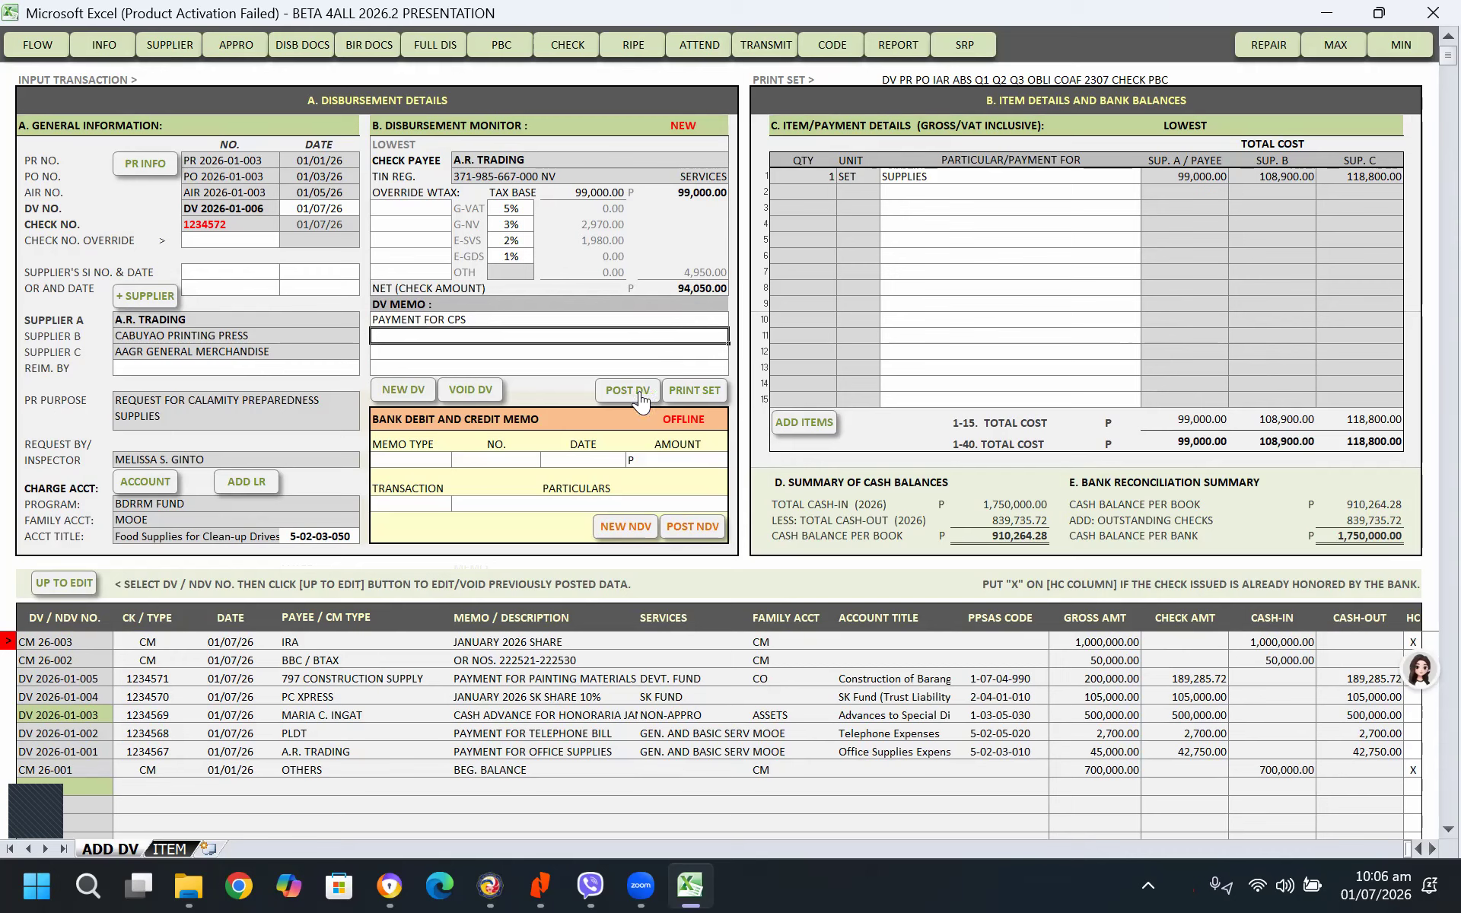
{"action": "left_click", "coordinate": [629, 391]}
{"action": "left_click", "coordinate": [806, 508]}
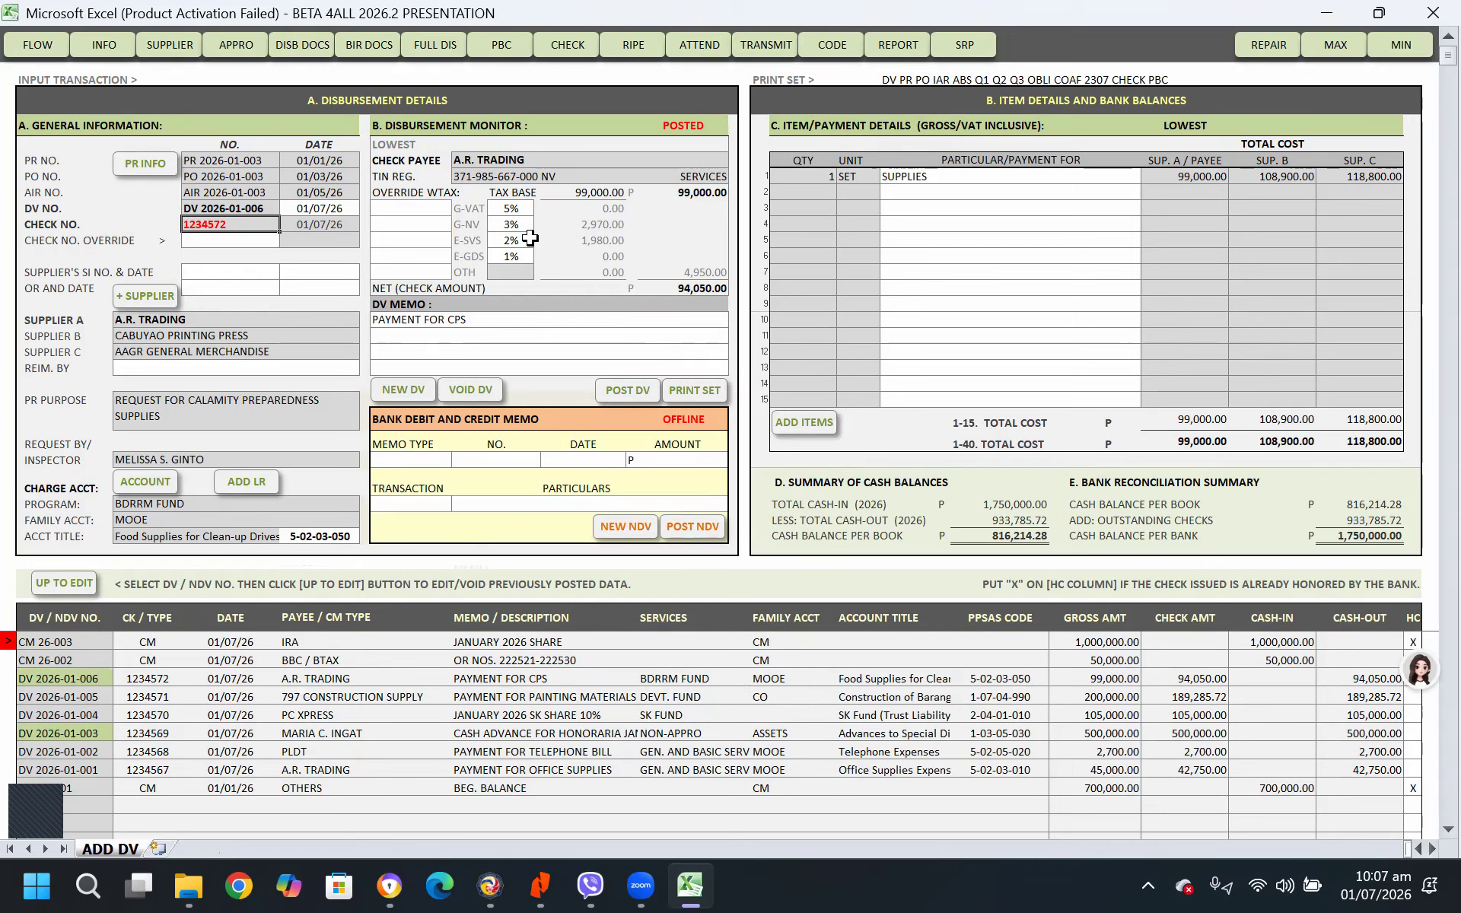
Open the reports and refresh the Summary of Checks Issued for January 2026
{"action": "left_click", "coordinate": [906, 43]}
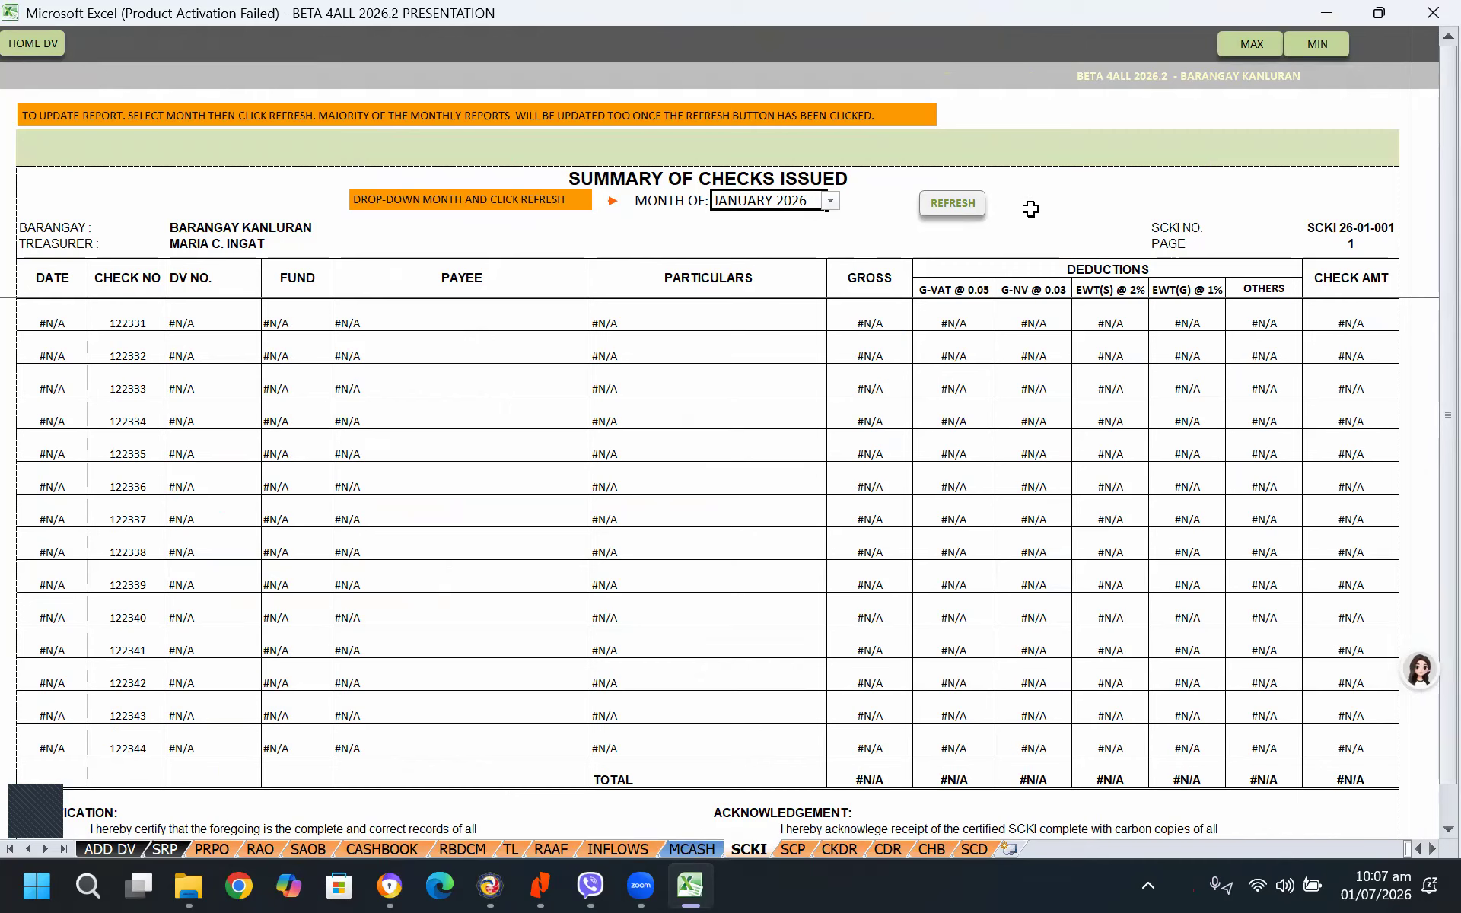
{"action": "left_click", "coordinate": [831, 202]}
{"action": "left_click", "coordinate": [761, 215]}
{"action": "left_click", "coordinate": [951, 203]}
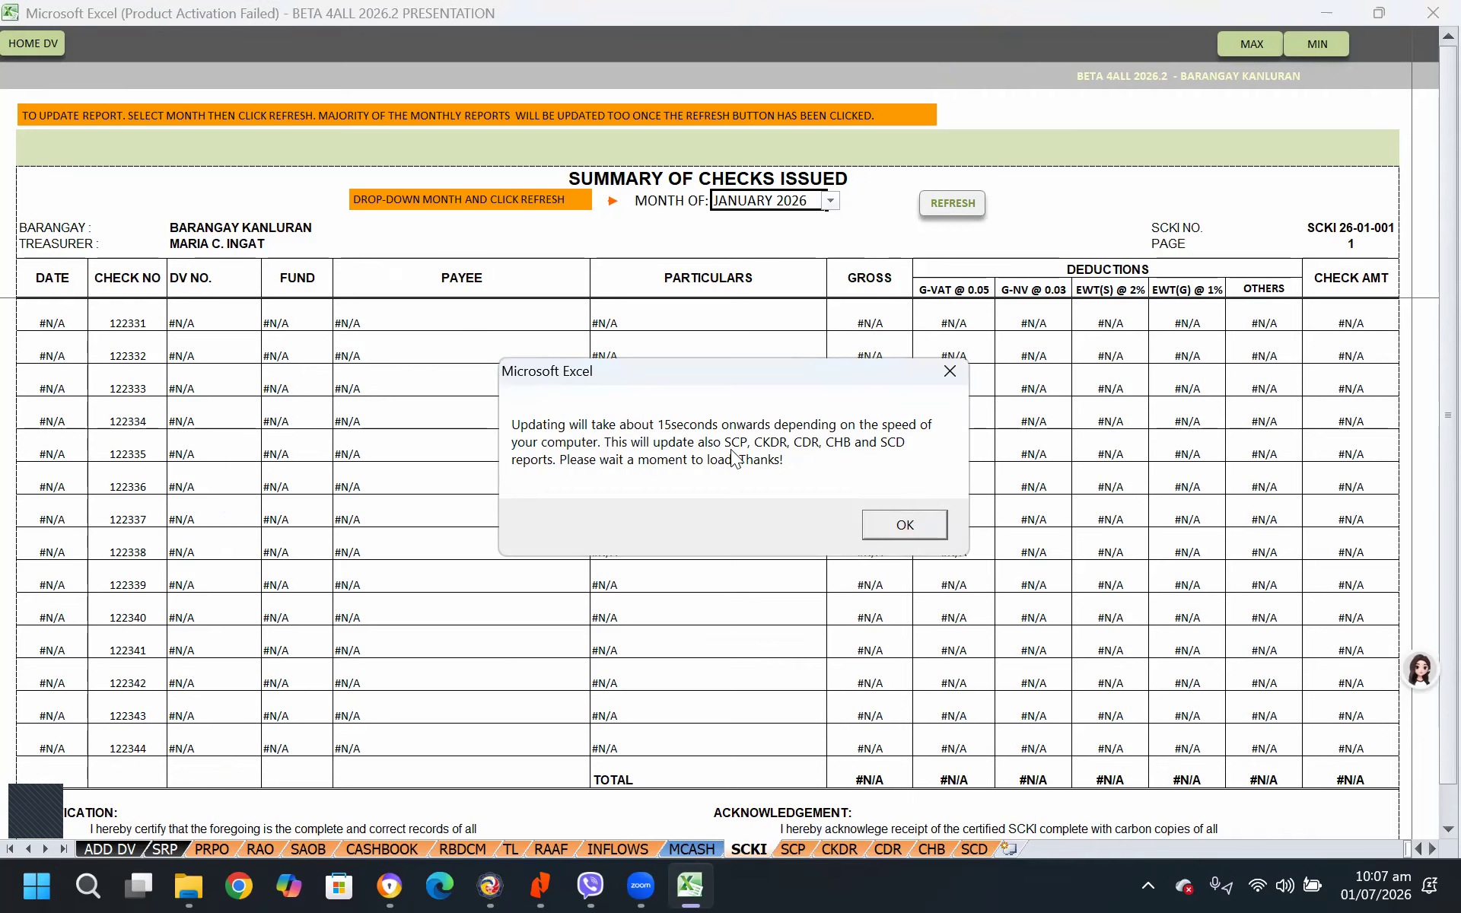
{"action": "left_click", "coordinate": [915, 525]}
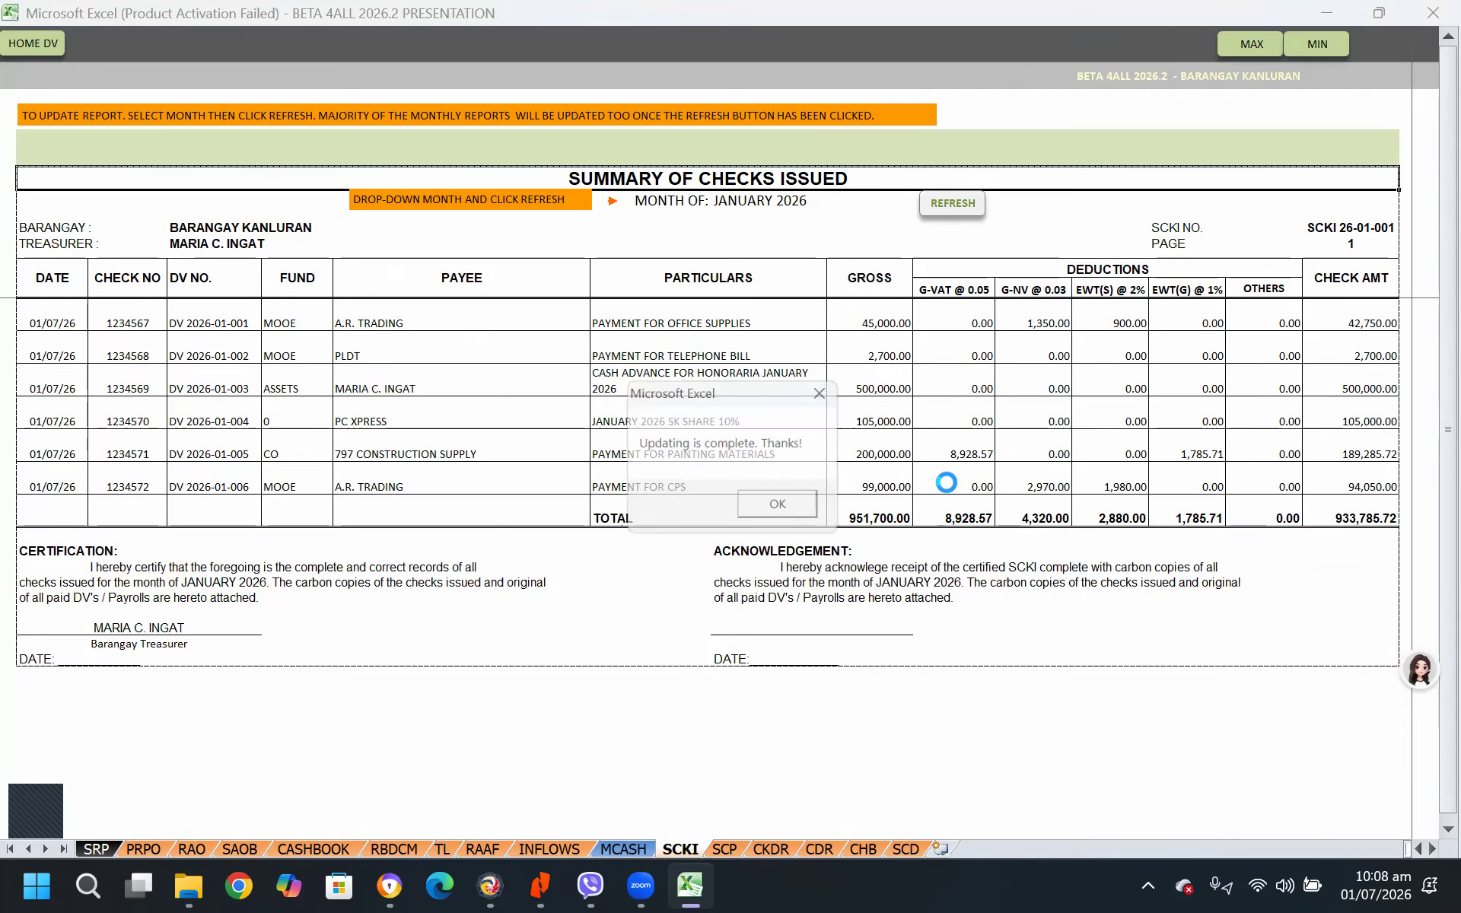
{"action": "left_click", "coordinate": [802, 504]}
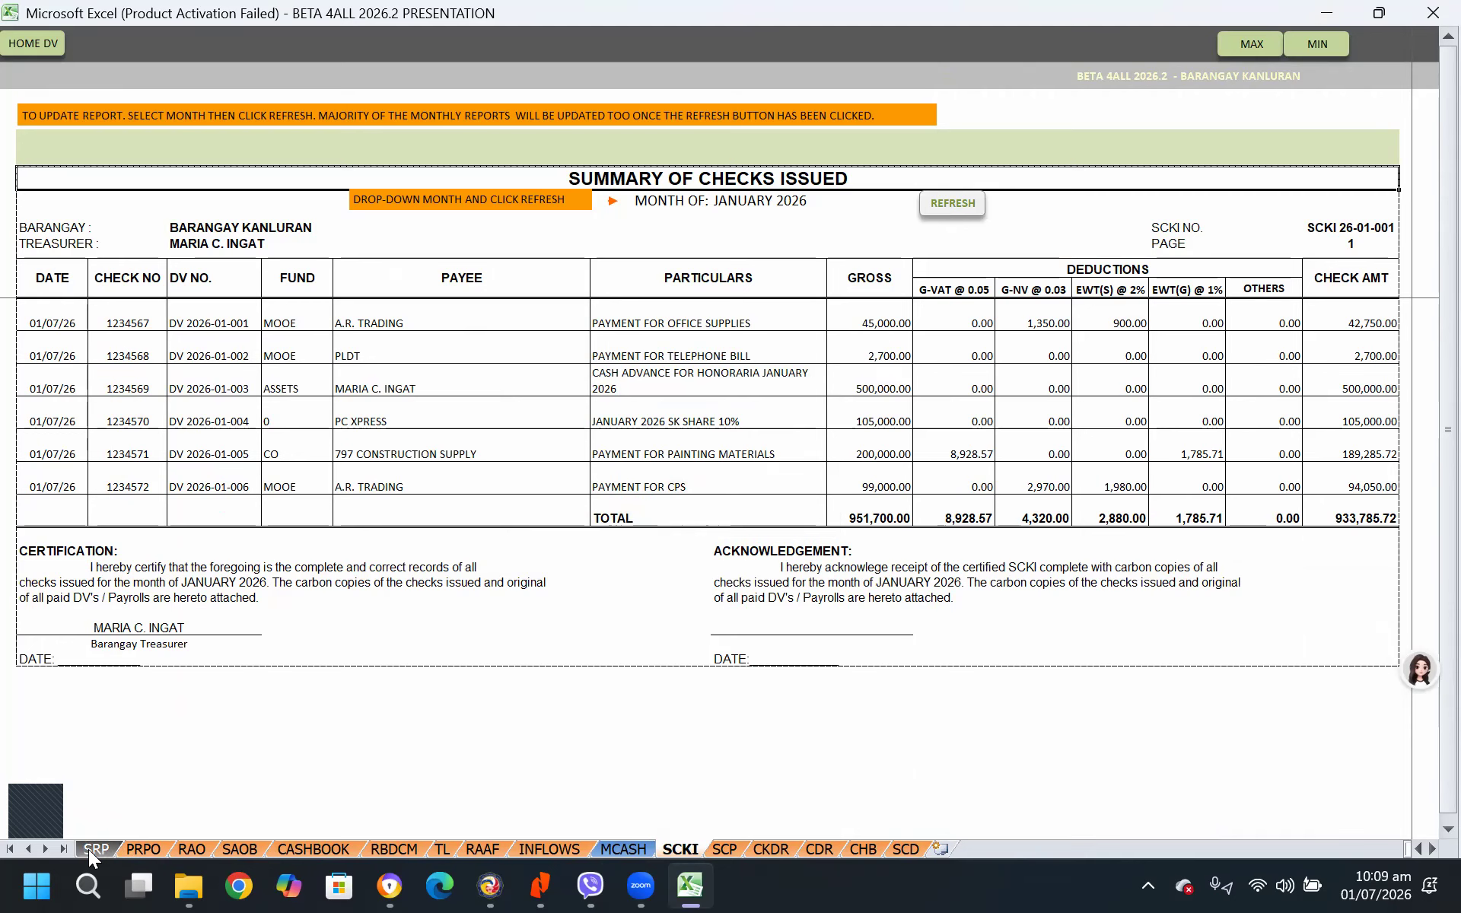
Refresh the Summary of P.R. and P.O. Issued, and check its transmittal date, reporting month and PR and PO dates
{"action": "left_click", "coordinate": [145, 849]}
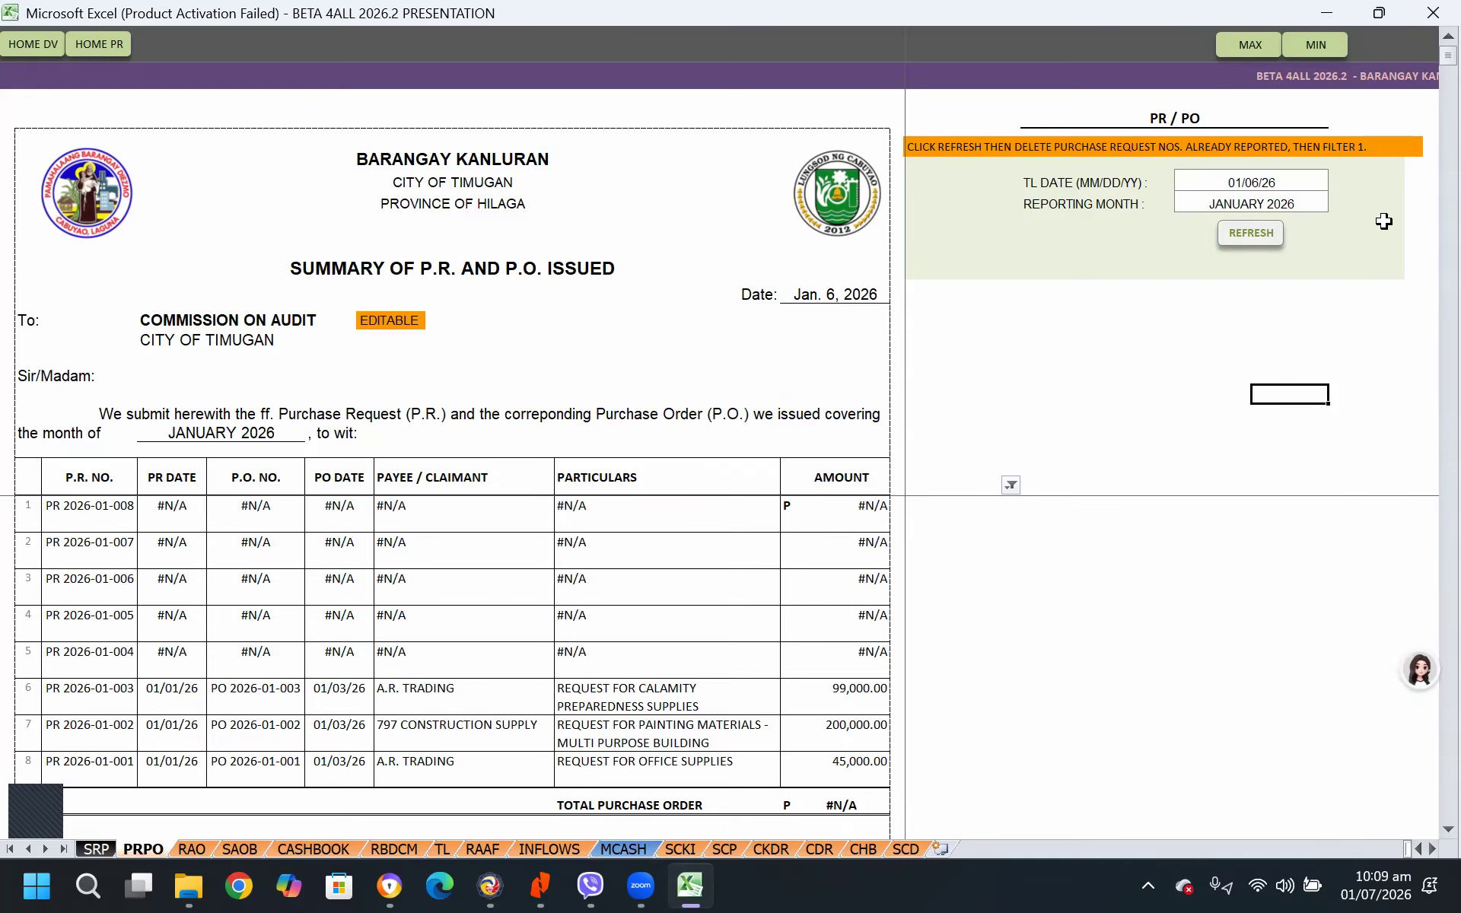
{"action": "left_click", "coordinate": [1256, 233]}
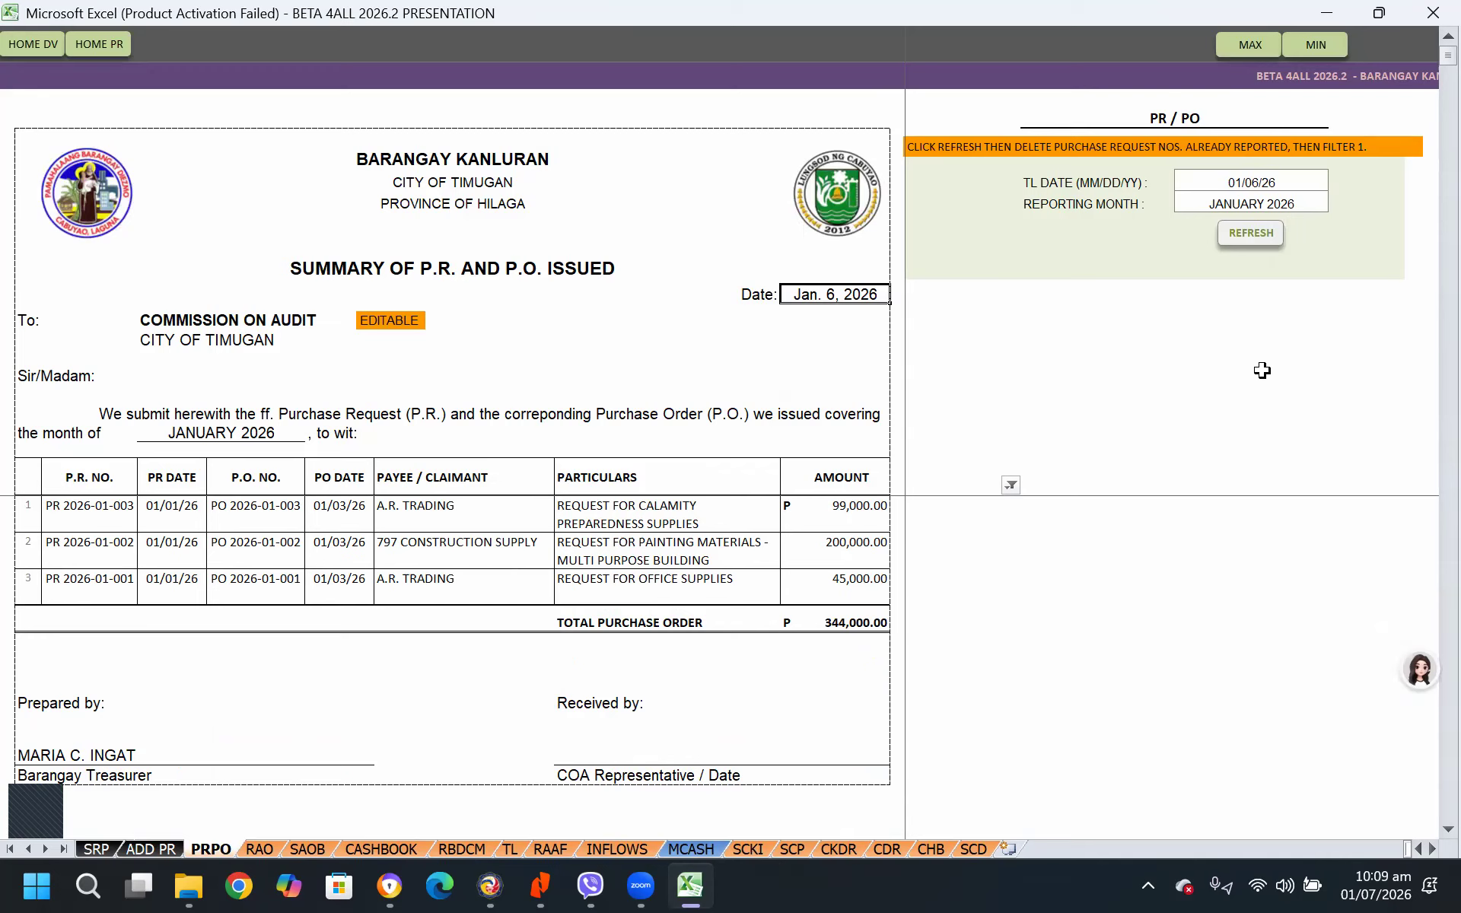
{"action": "left_click", "coordinate": [1263, 182]}
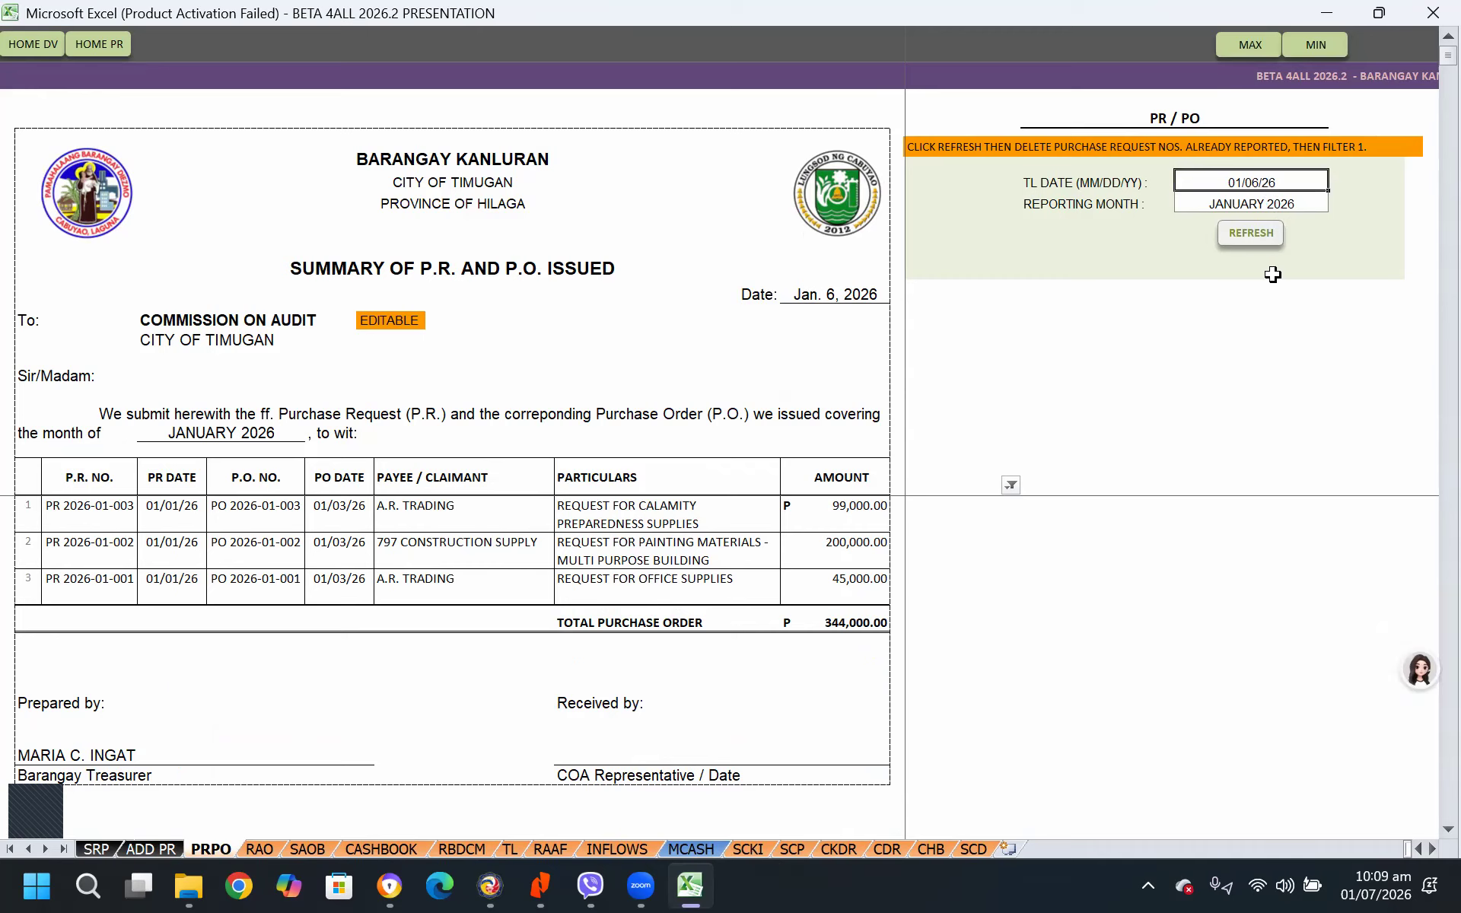
{"action": "left_click", "coordinate": [1316, 210]}
{"action": "left_click", "coordinate": [1402, 341]}
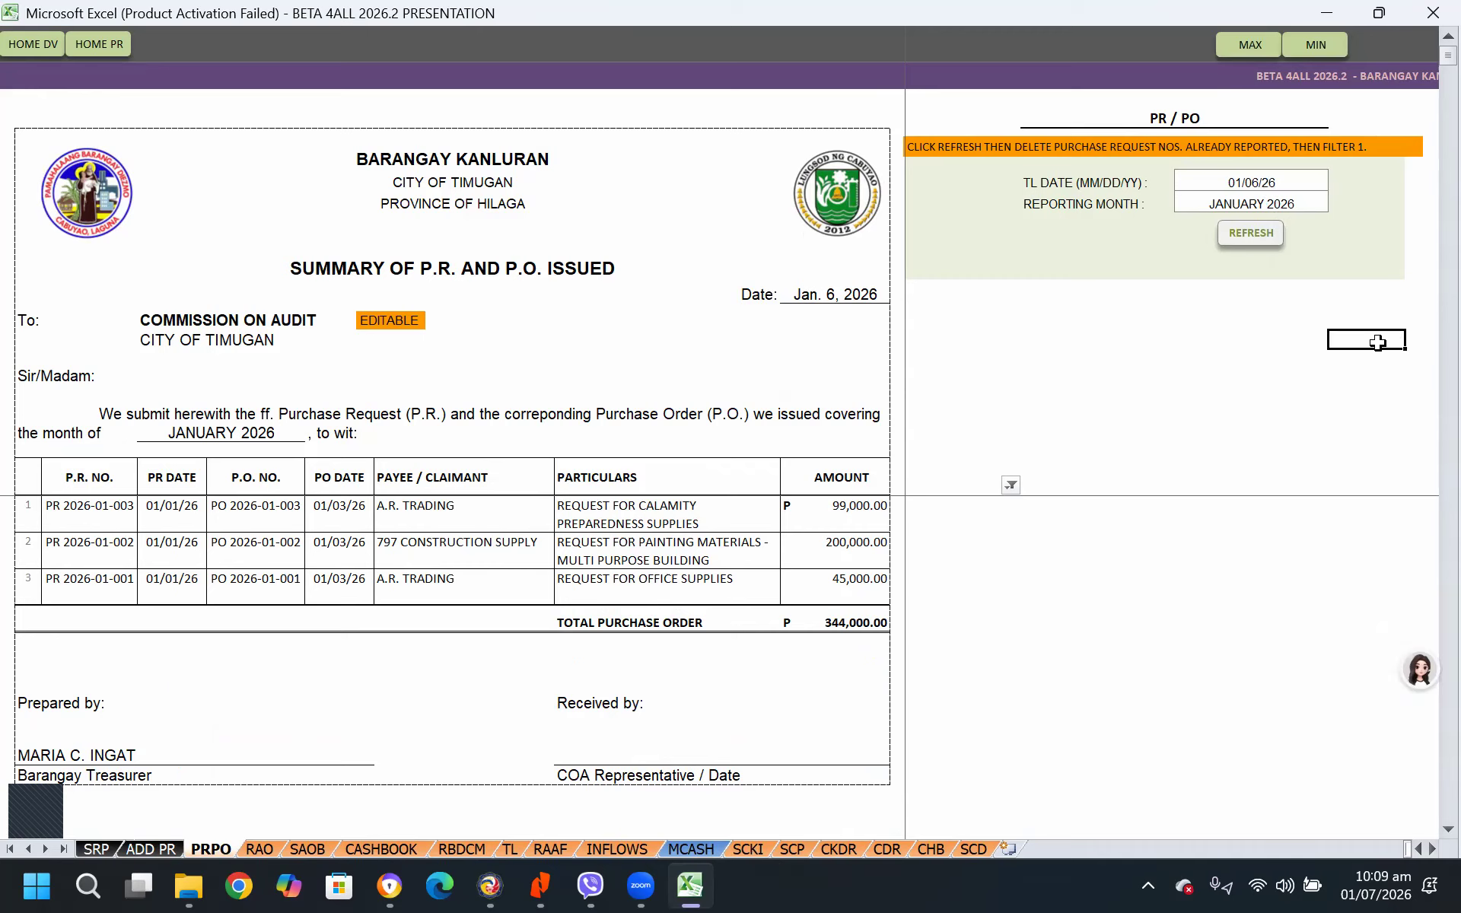
{"action": "left_click", "coordinate": [330, 513]}
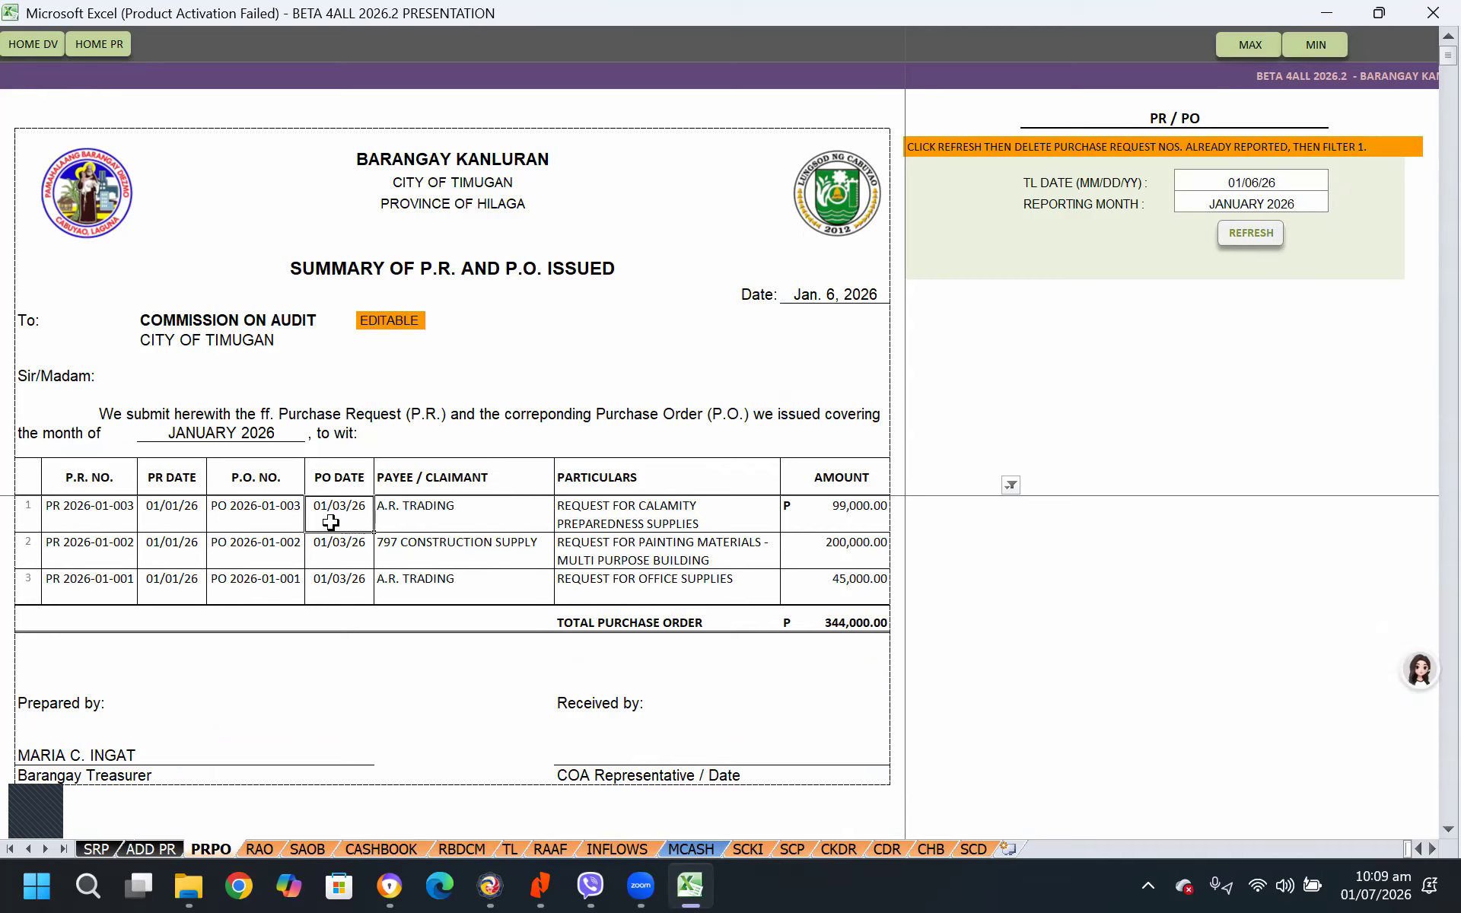
{"action": "left_click", "coordinate": [151, 505]}
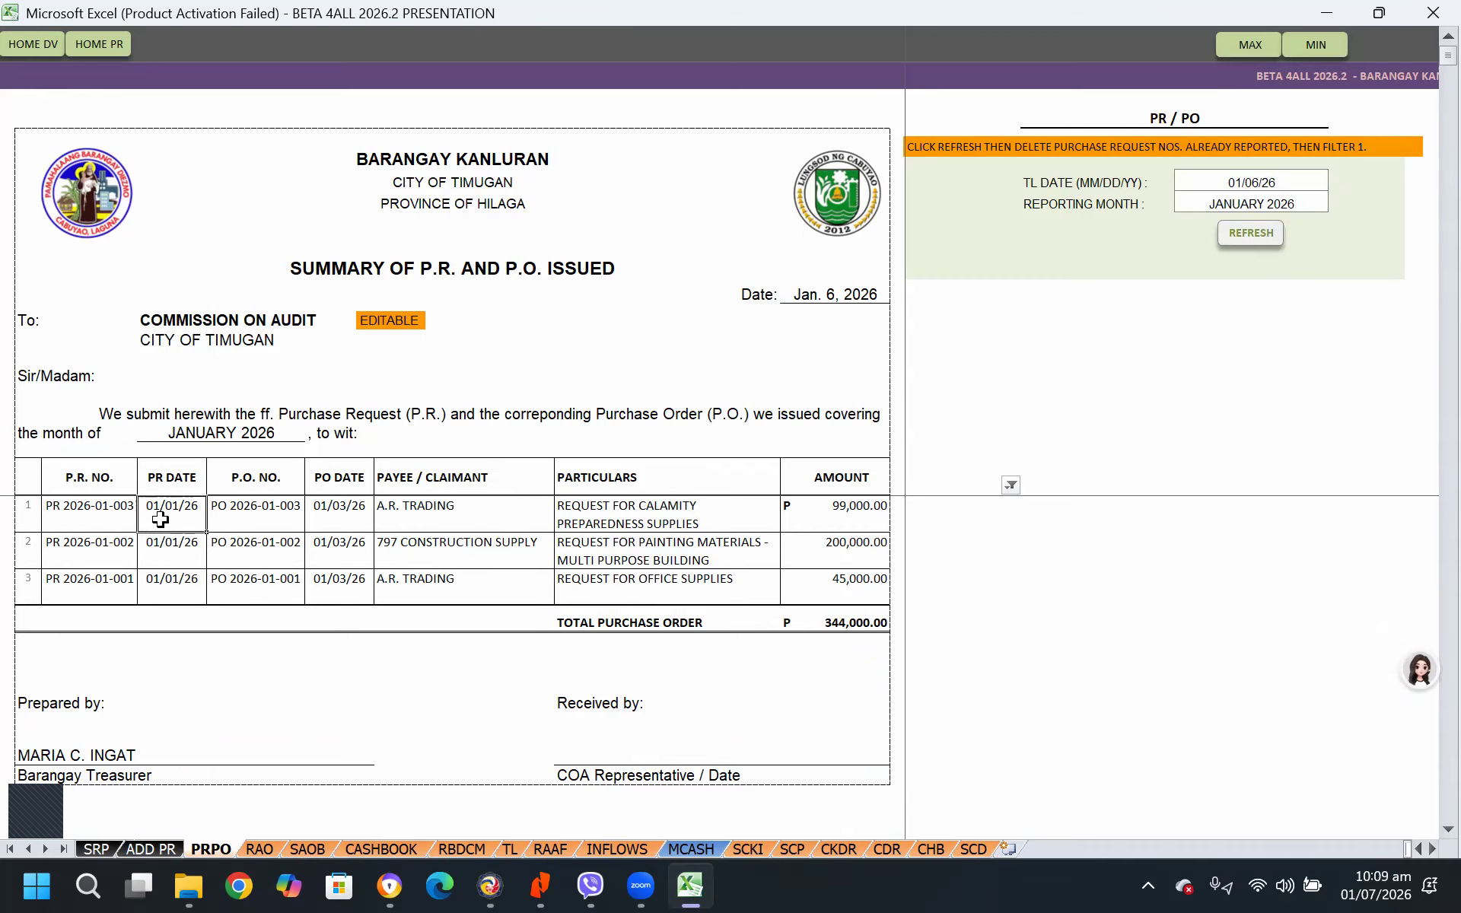
Open the Record of Appropriations and Obligations and review the available sources of fund
{"action": "left_click", "coordinate": [259, 848]}
{"action": "left_click", "coordinate": [963, 681]}
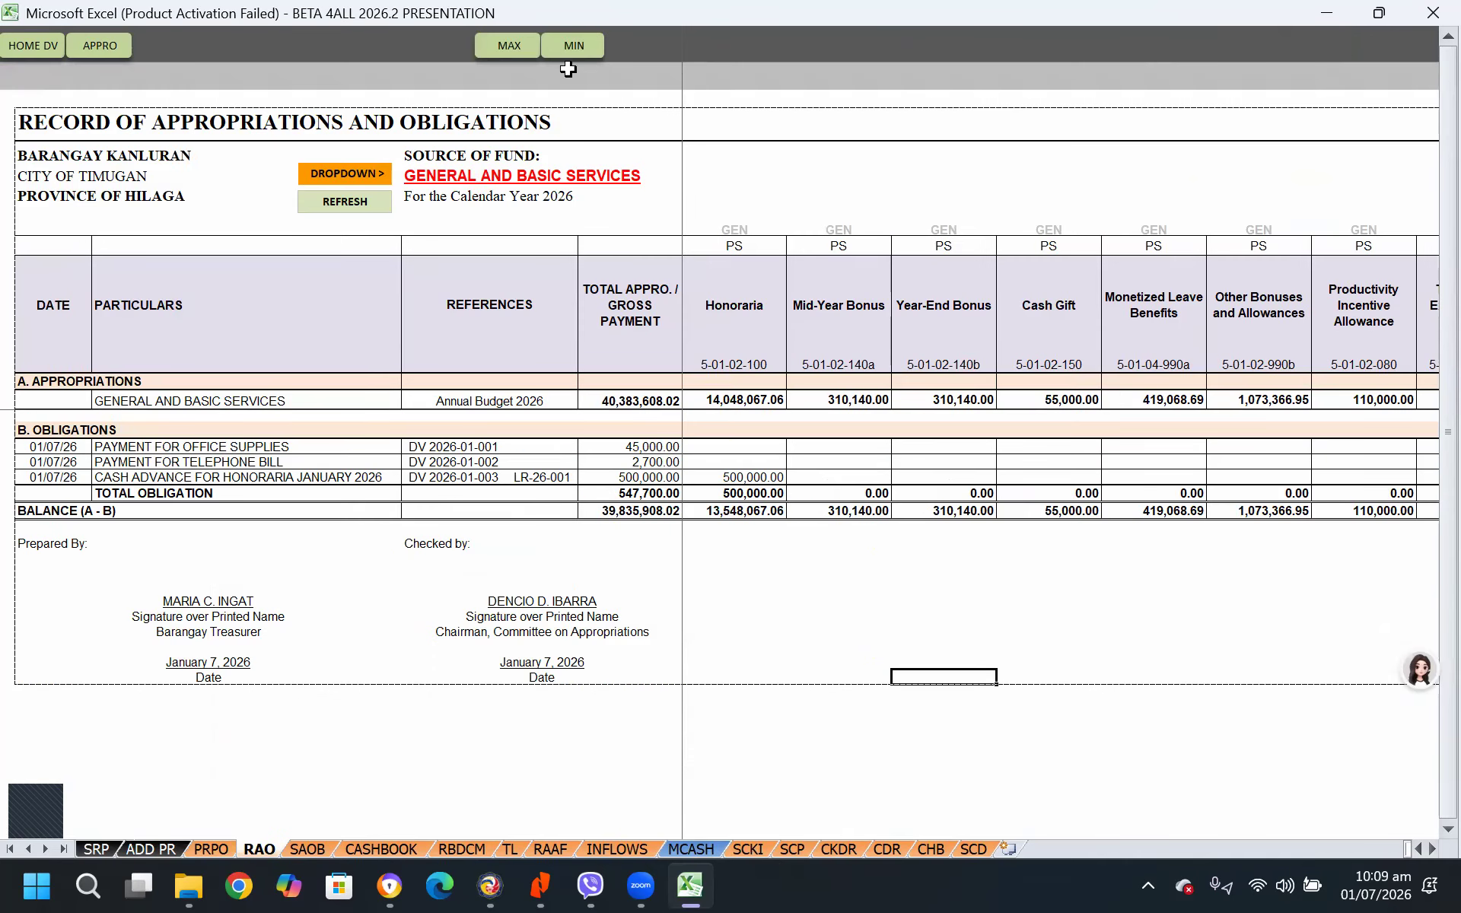
{"action": "left_click", "coordinate": [628, 175]}
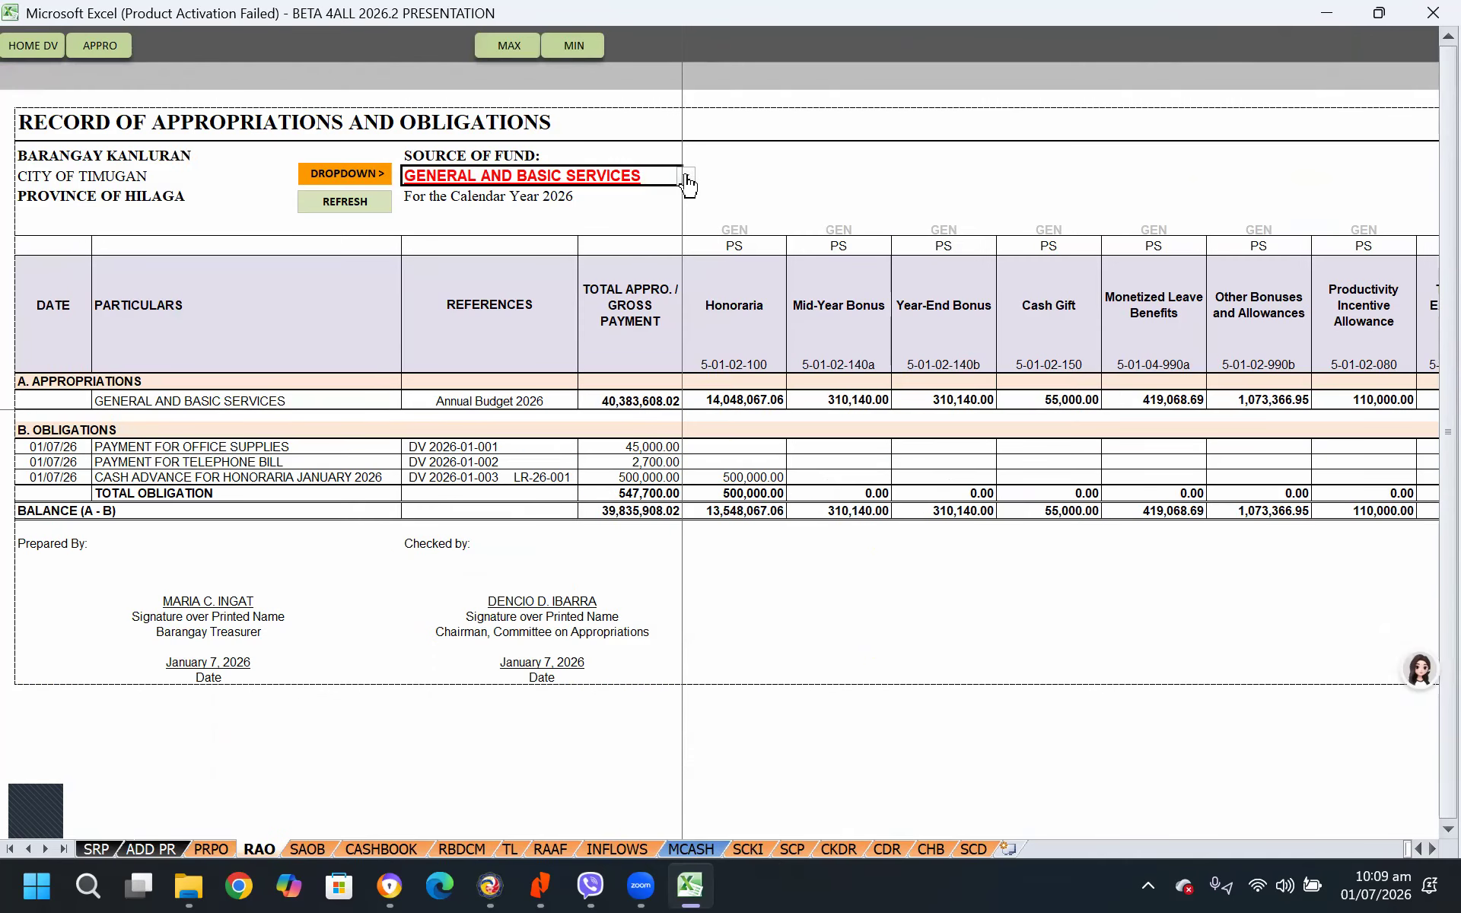
{"action": "left_click", "coordinate": [685, 178]}
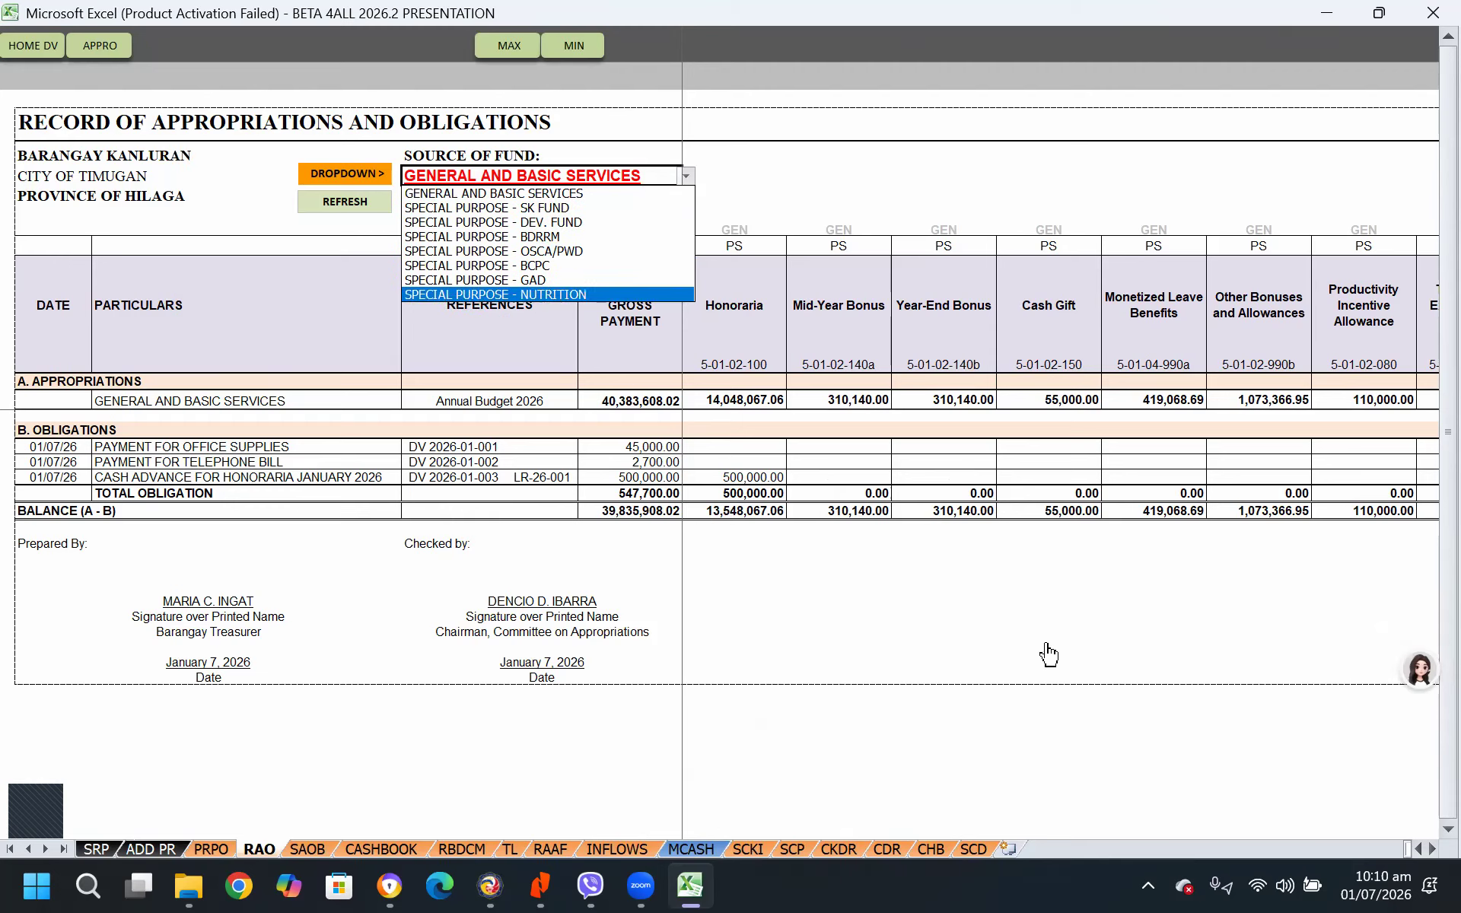
{"action": "key", "text": "Escape"}
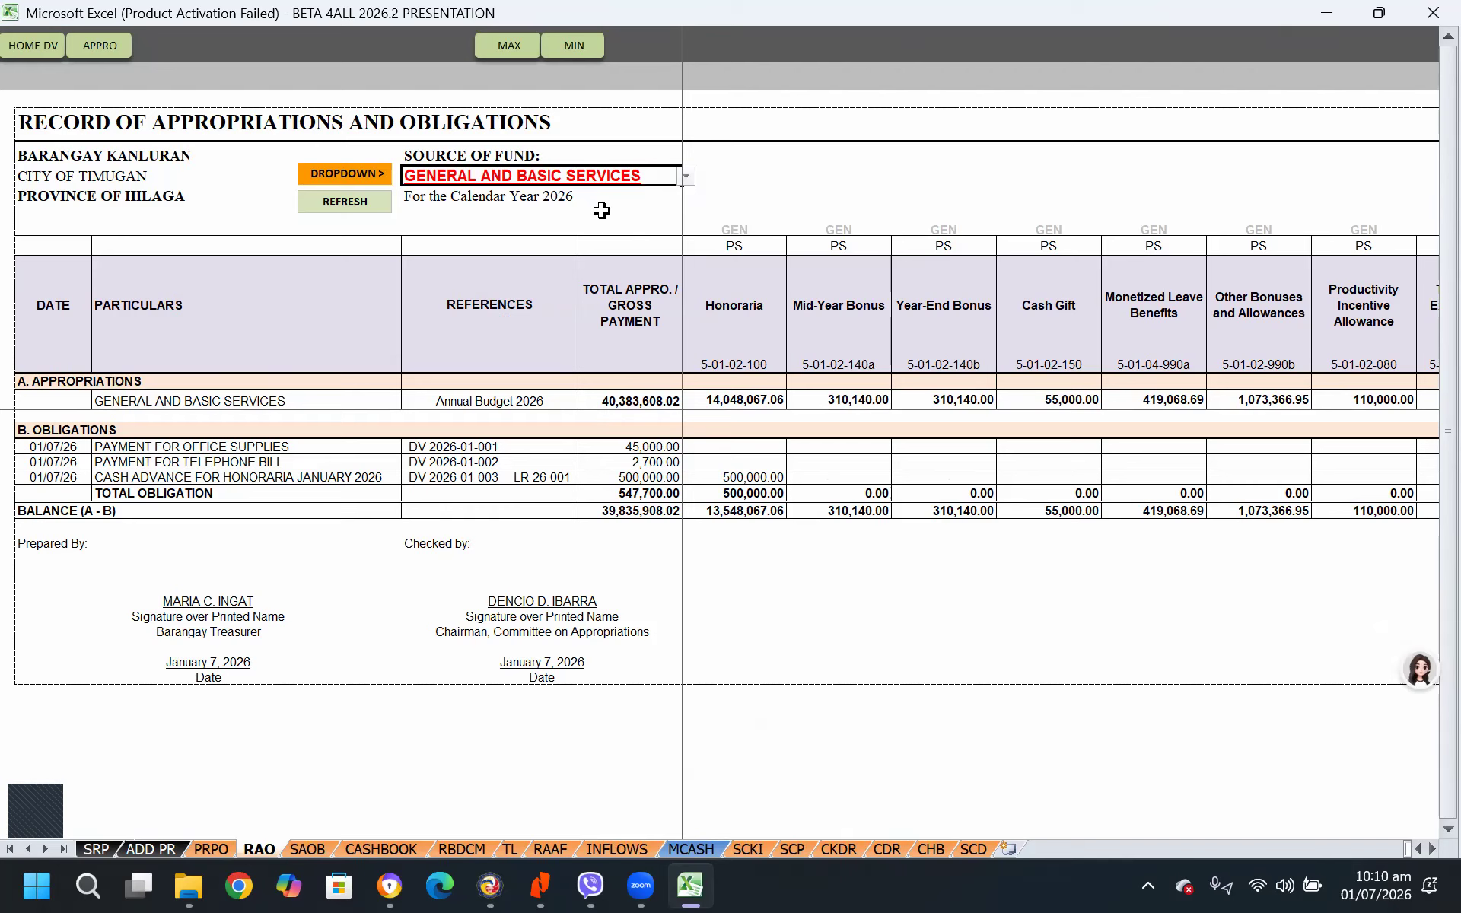
{"action": "left_click", "coordinate": [688, 176]}
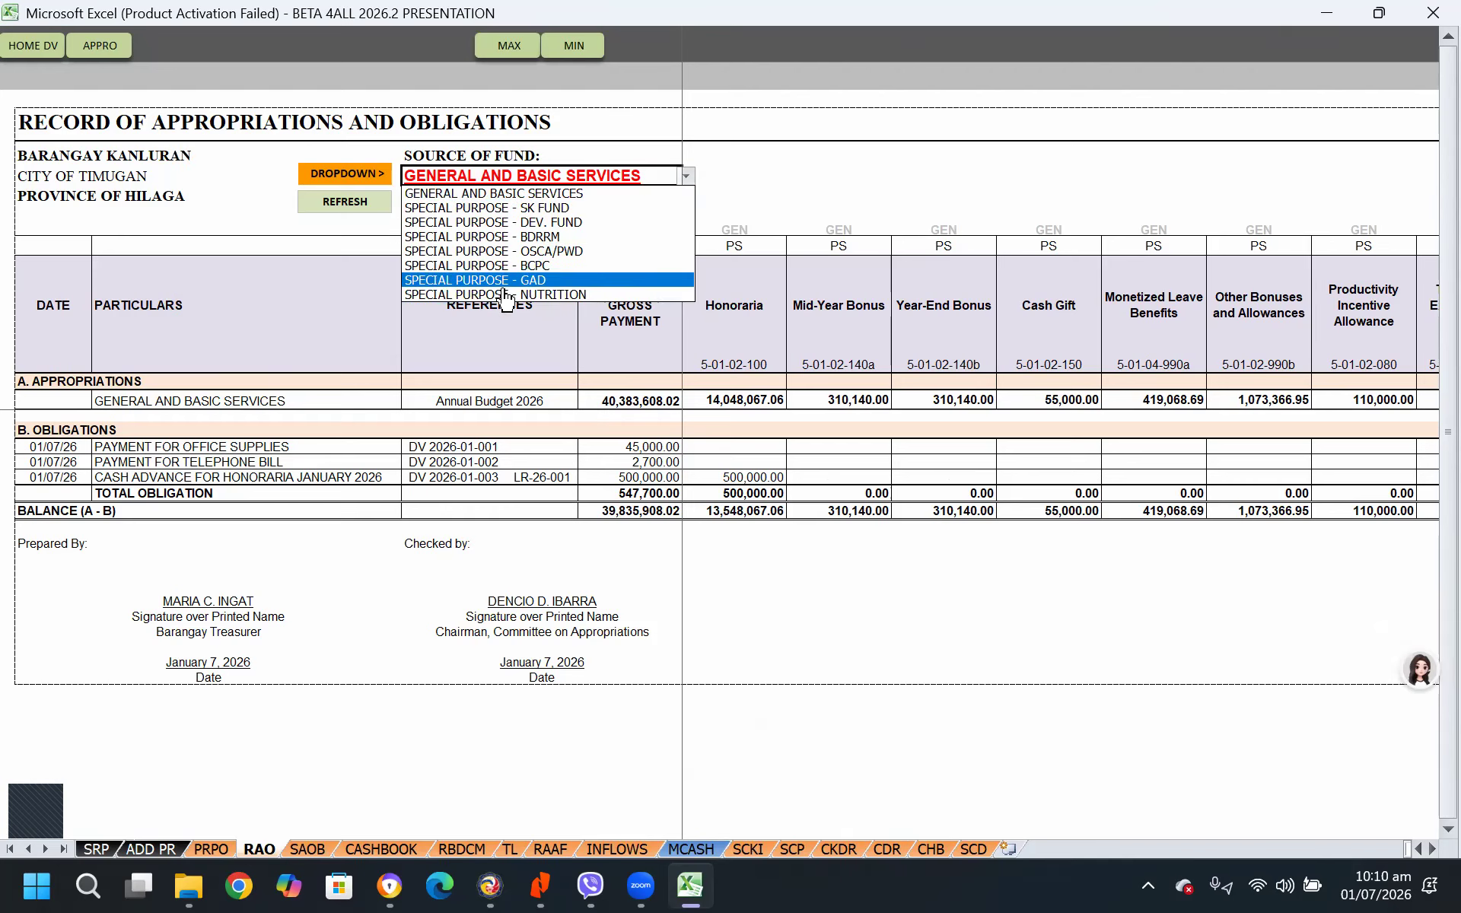
{"action": "key", "text": "Escape"}
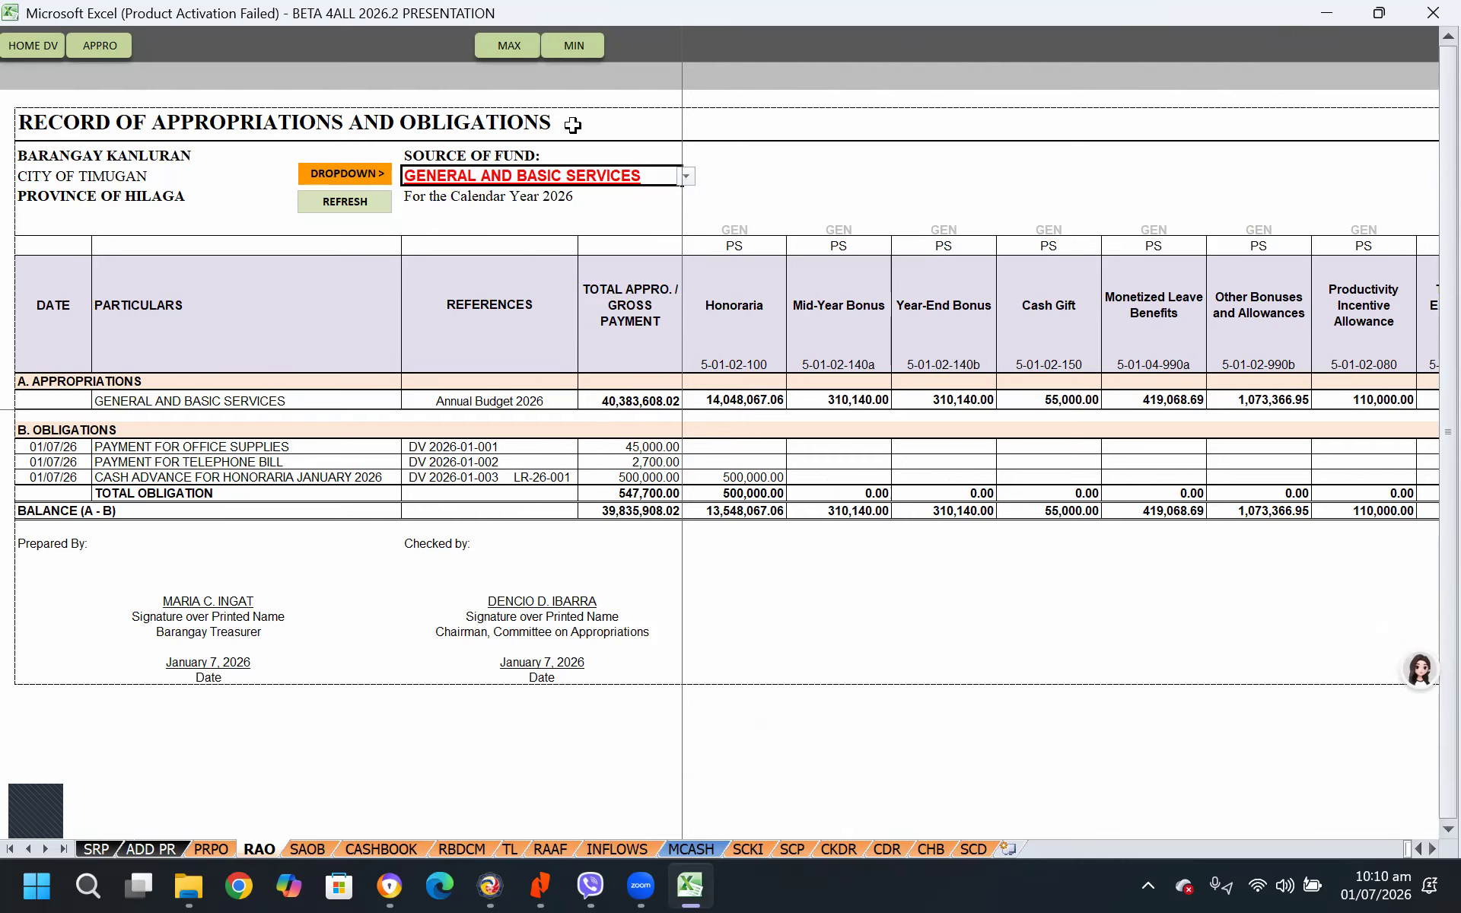
Refresh the Record of Appropriations and Obligations with GENERAL AND BASIC SERVICES as the source of fund
{"action": "left_click", "coordinate": [689, 178]}
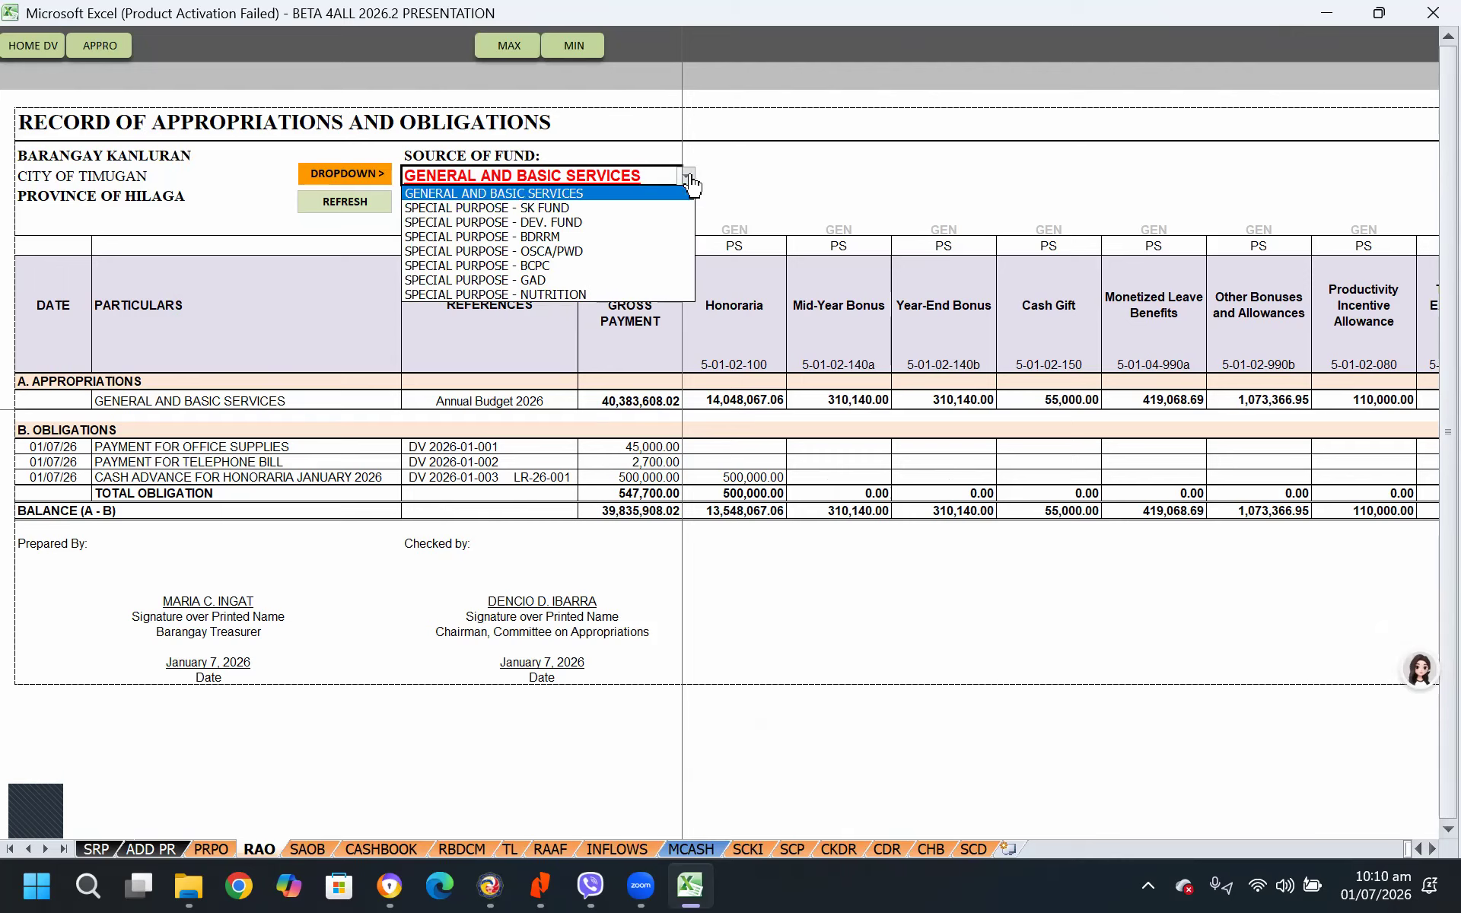
{"action": "left_click", "coordinate": [518, 195]}
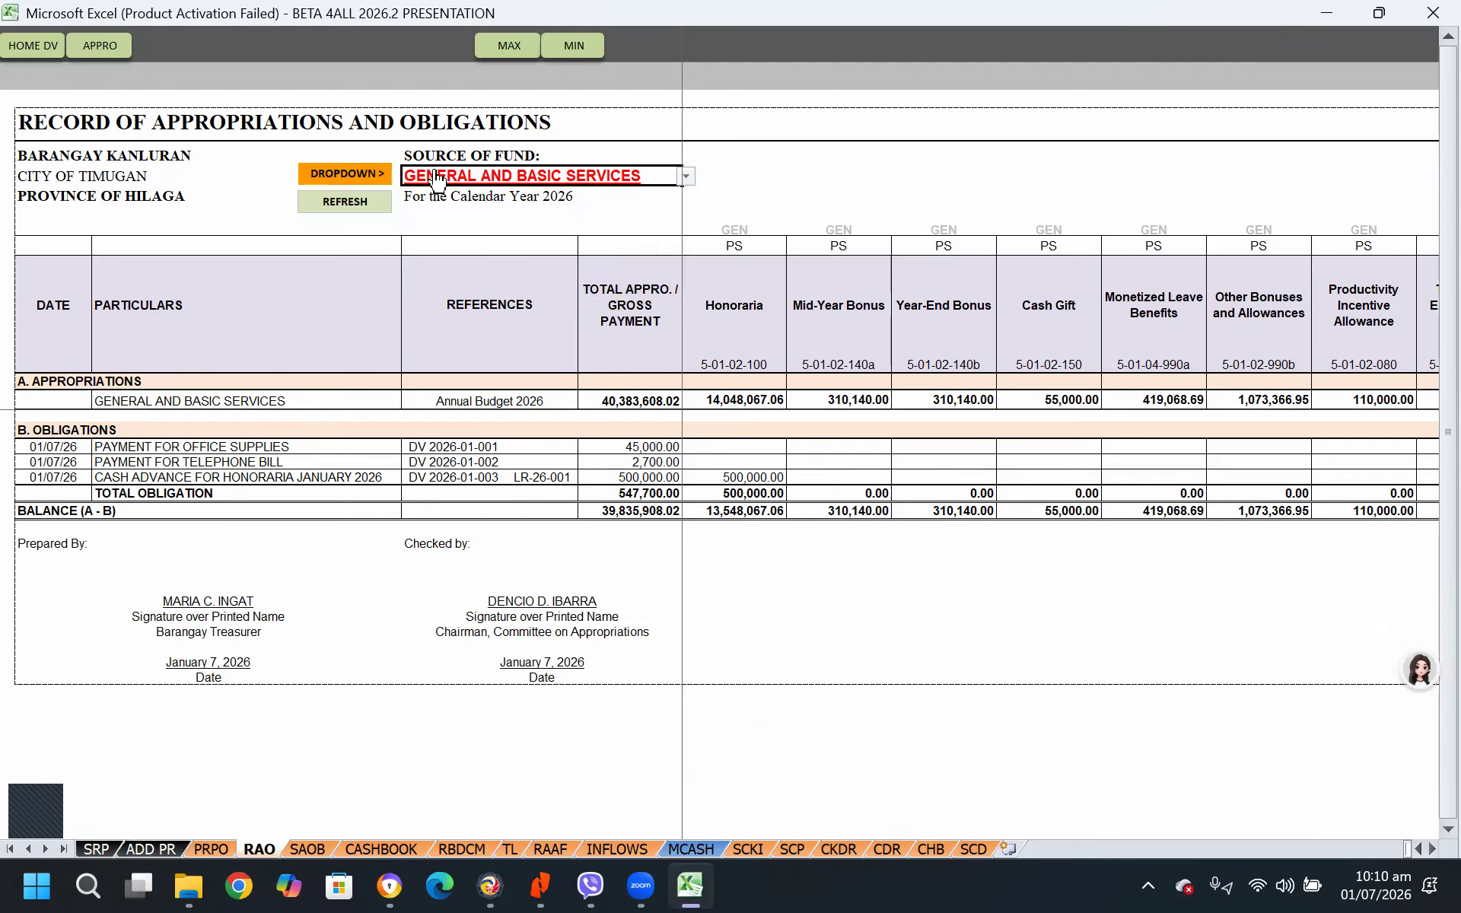
{"action": "left_click", "coordinate": [344, 207]}
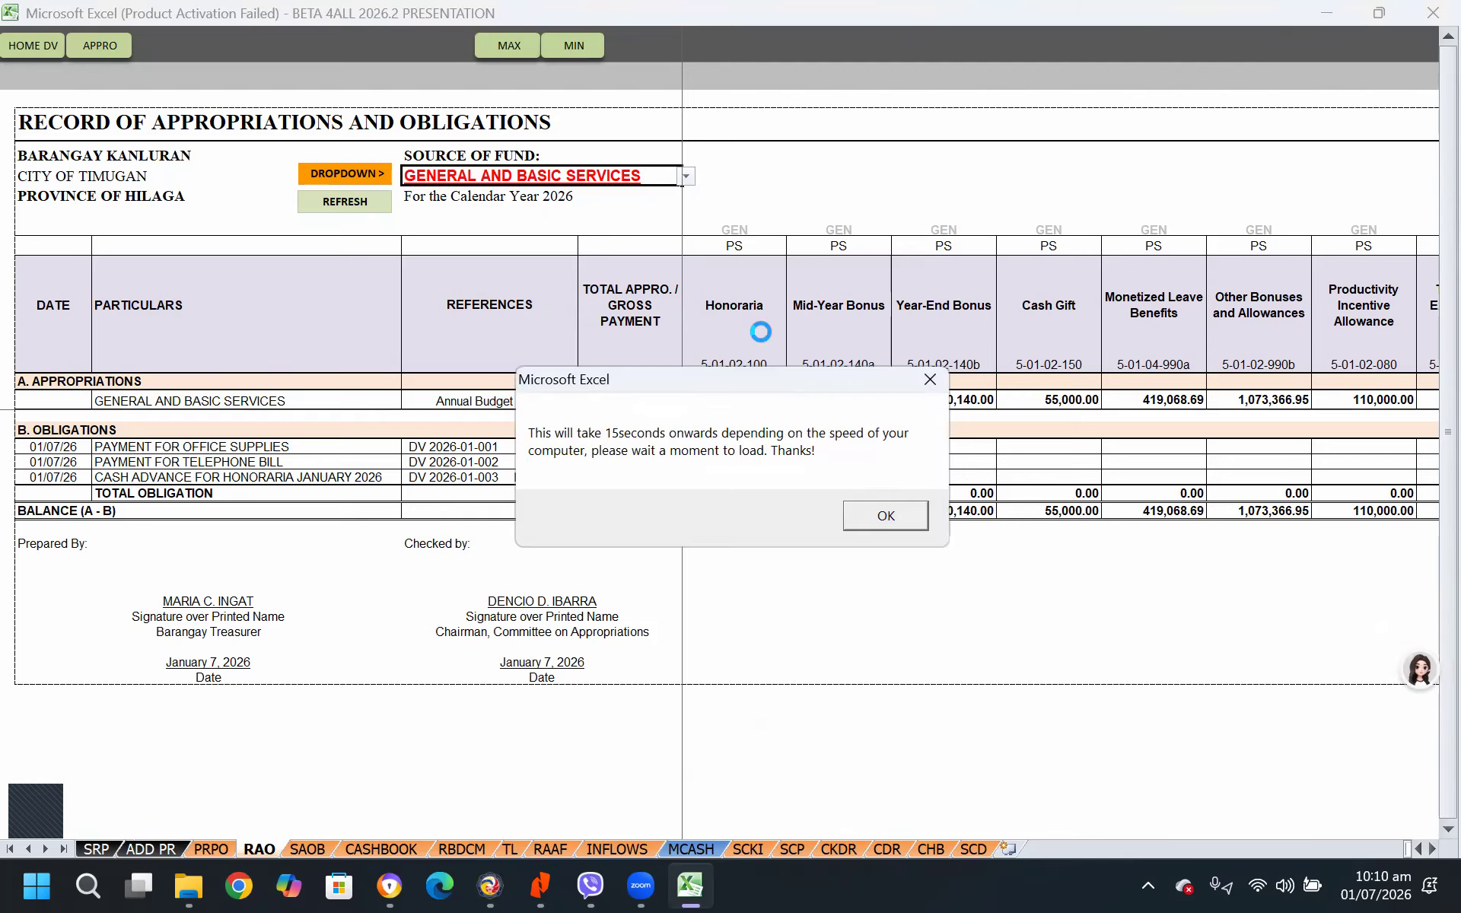
{"action": "left_click", "coordinate": [896, 510]}
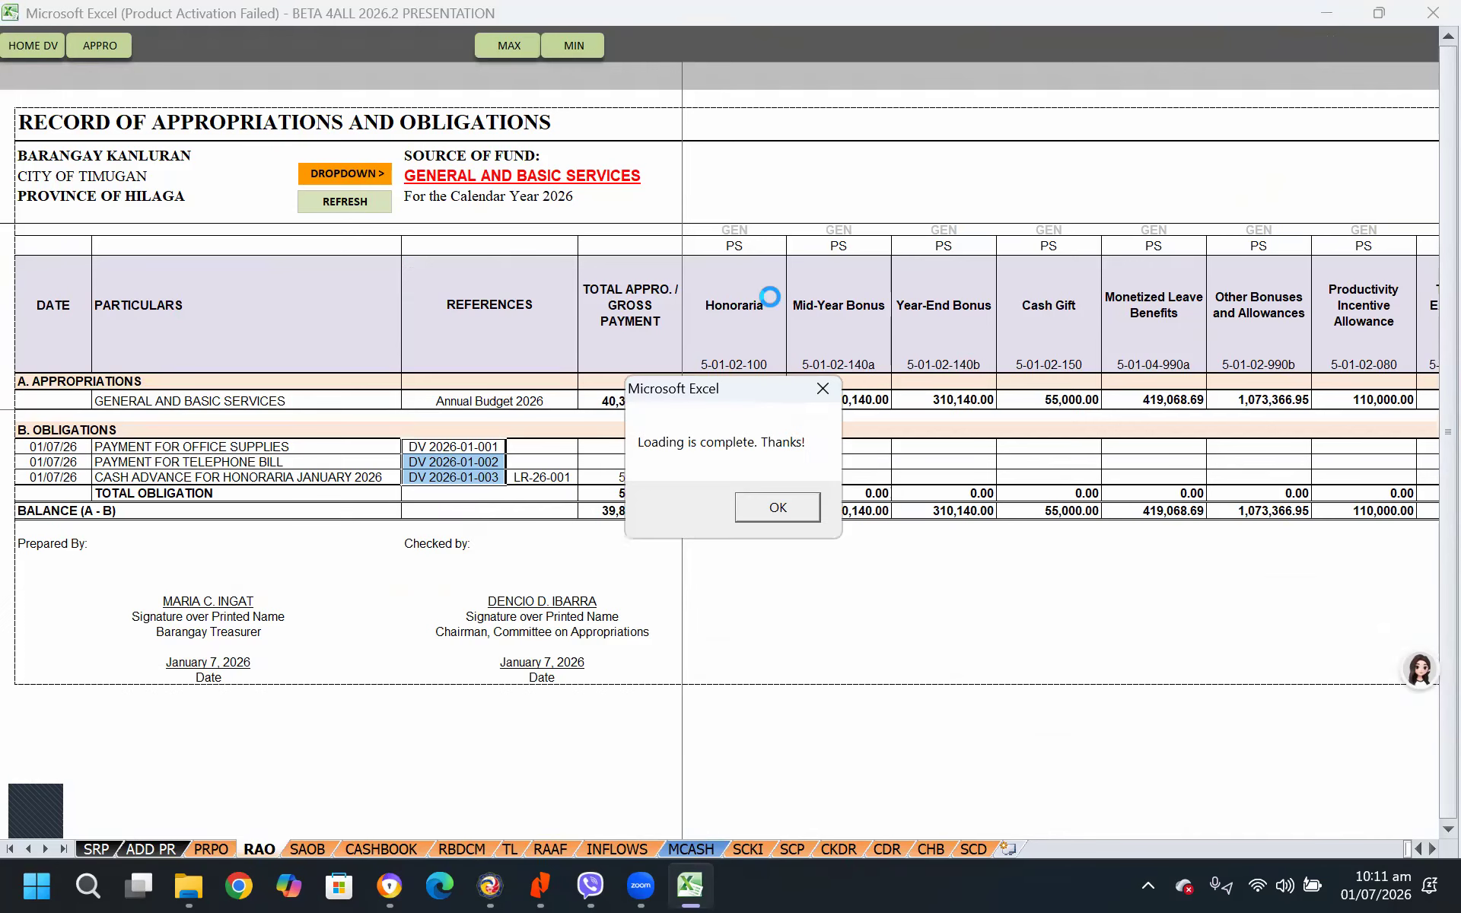
{"action": "left_click", "coordinate": [803, 508]}
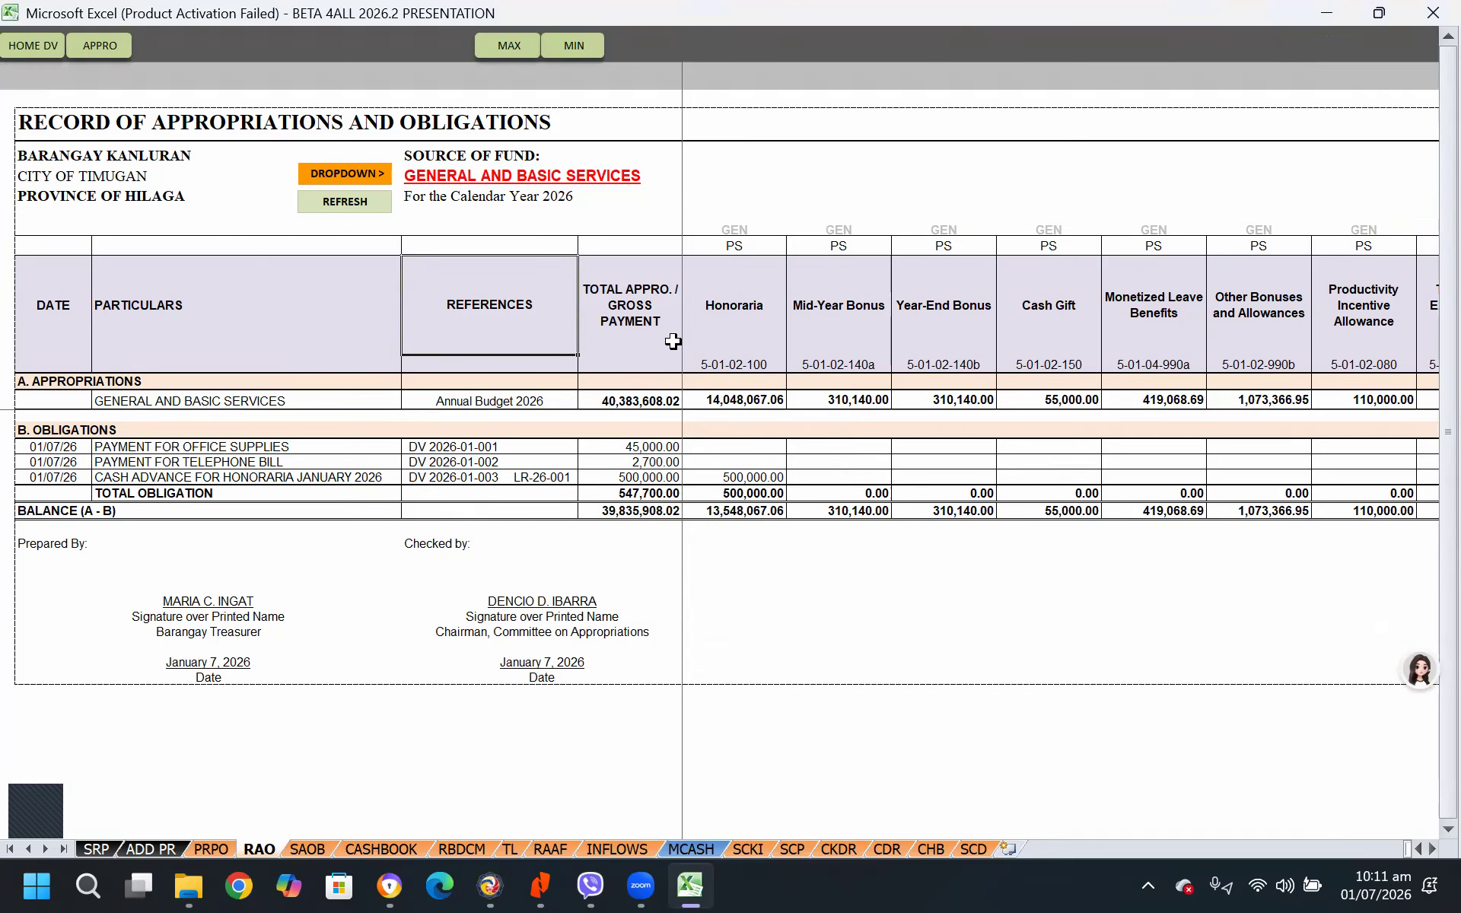
Examine the appropriations, obligations and balances of every account column from Honoraria through Computer Software
{"action": "key", "text": "Right"}
{"action": "key", "text": "Right"}
{"action": "key", "text": "Right"}
{"action": "key", "text": "Right"}
{"action": "key", "text": "Right"}
{"action": "key", "text": "Right"}
{"action": "key", "text": "Right"}
{"action": "key", "text": "Right"}
{"action": "key", "text": "Right"}
{"action": "key", "text": "Right"}
{"action": "key", "text": "Right"}
{"action": "key", "text": "Right"}
{"action": "key", "text": "Right"}
{"action": "key", "text": "Right"}
{"action": "key", "text": "Right"}
{"action": "key", "text": "Right"}
{"action": "key", "text": "Right"}
{"action": "key", "text": "Right"}
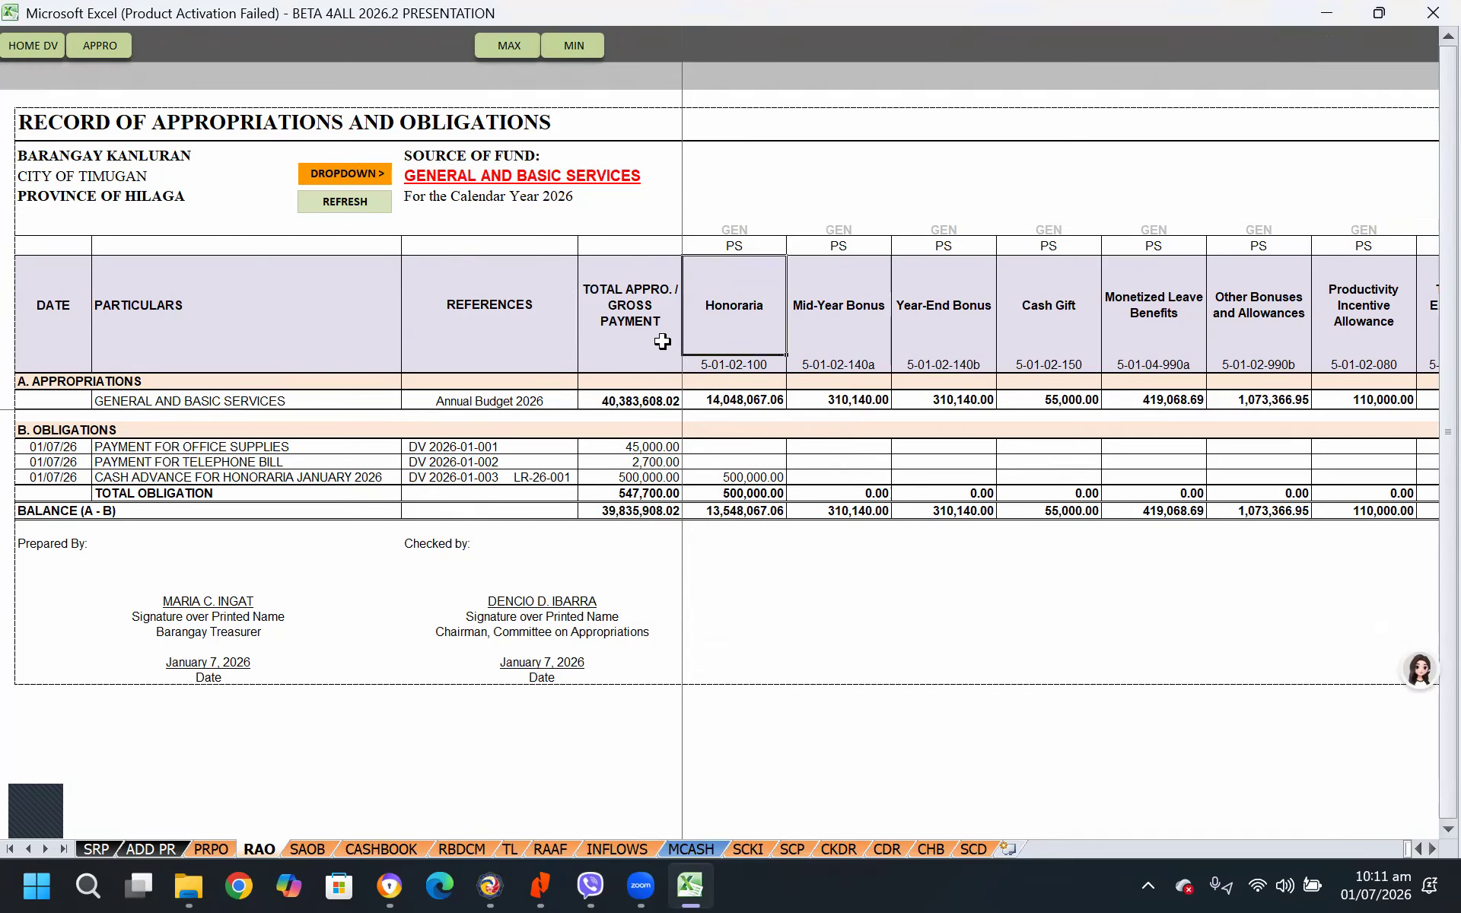
{"action": "key", "text": "Right"}
{"action": "key", "text": "Right"}
{"action": "key", "text": "Right"}
{"action": "key", "text": "Left"}
{"action": "key", "text": "Left"}
{"action": "key", "text": "Left"}
{"action": "key", "text": "Left"}
{"action": "key", "text": "Left"}
{"action": "key", "text": "Left"}
{"action": "key", "text": "Left"}
{"action": "key", "text": "Left"}
{"action": "key", "text": "Left"}
{"action": "key", "text": "Left"}
{"action": "key", "text": "Left"}
{"action": "key", "text": "Left"}
{"action": "key", "text": "Left"}
{"action": "key", "text": "Left"}
{"action": "key", "text": "Left"}
{"action": "key", "text": "Left"}
{"action": "key", "text": "Left"}
{"action": "key", "text": "Left"}
{"action": "key", "text": "Left"}
{"action": "key", "text": "Left"}
{"action": "key", "text": "Left"}
{"action": "key", "text": "Left"}
{"action": "key", "text": "Left"}
{"action": "key", "text": "Left"}
{"action": "key", "text": "Left"}
{"action": "key", "text": "Up"}
{"action": "key", "text": "Right"}
{"action": "key", "text": "Right"}
{"action": "key", "text": "Right"}
{"action": "key", "text": "Right"}
{"action": "key", "text": "Right"}
{"action": "key", "text": "Right"}
{"action": "key", "text": "Right"}
{"action": "key", "text": "Right"}
{"action": "key", "text": "Up"}
{"action": "key", "text": "Left"}
{"action": "key", "text": "Left"}
{"action": "key", "text": "Left"}
{"action": "key", "text": "Down"}
{"action": "key", "text": "Right"}
{"action": "key", "text": "Right"}
{"action": "key", "text": "Right"}
{"action": "key", "text": "Right"}
{"action": "key", "text": "Right"}
{"action": "key", "text": "Right"}
{"action": "key", "text": "Right"}
{"action": "key", "text": "Right"}
{"action": "key", "text": "Right"}
{"action": "key", "text": "Right"}
{"action": "key", "text": "Right"}
{"action": "key", "text": "Right"}
{"action": "key", "text": "Left"}
{"action": "key", "text": "Left"}
{"action": "key", "text": "Left"}
{"action": "key", "text": "Left"}
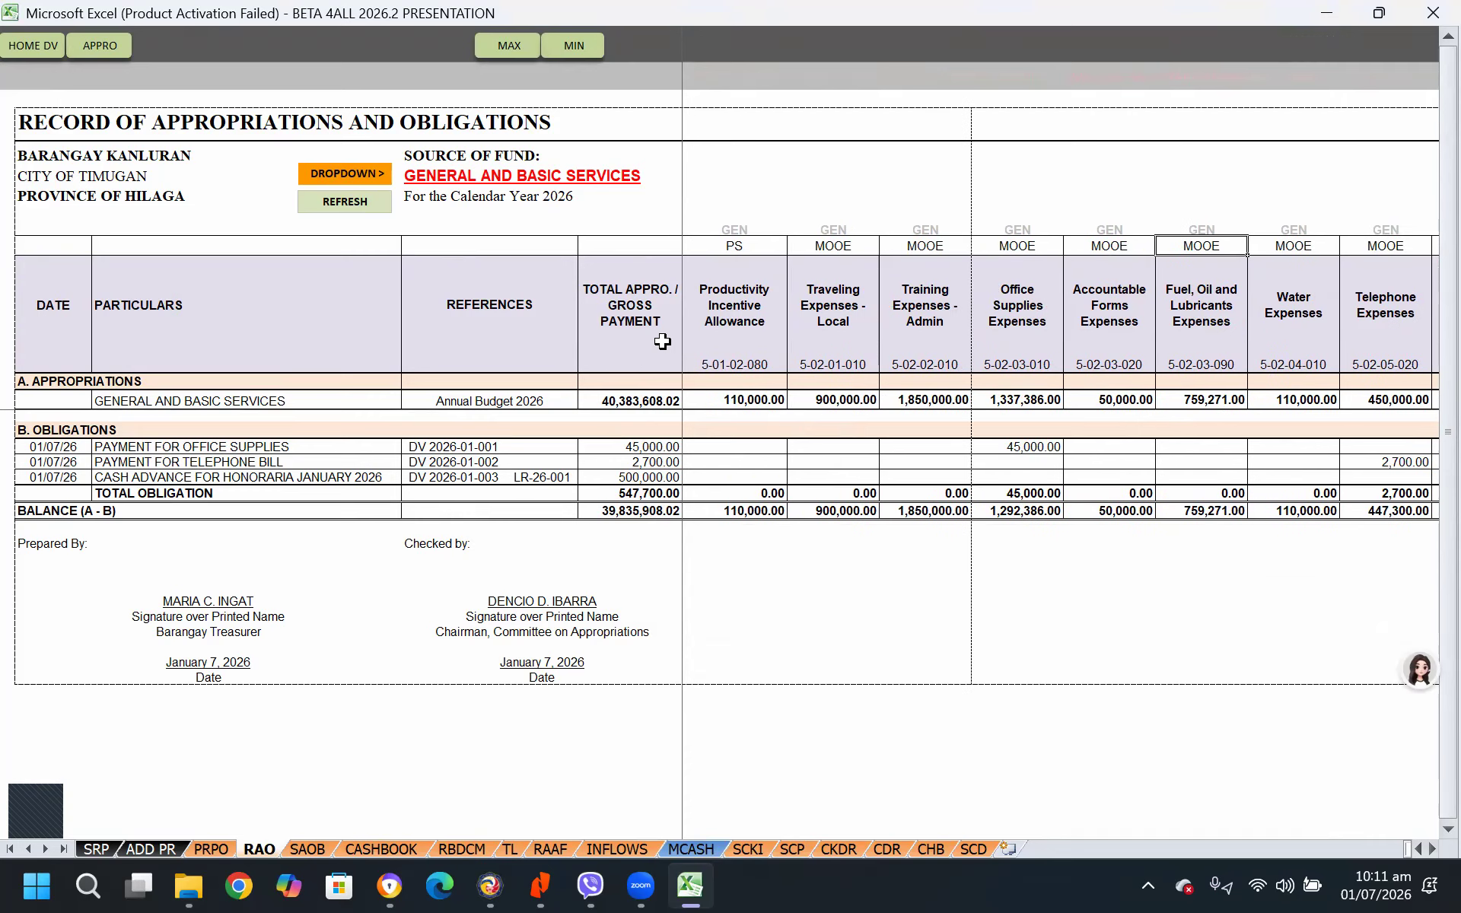
{"action": "key", "text": "Right"}
{"action": "key", "text": "Right"}
{"action": "key", "text": "Right"}
{"action": "key", "text": "Right"}
{"action": "key", "text": "Right"}
{"action": "key", "text": "Right"}
{"action": "key", "text": "Right"}
{"action": "key", "text": "Right"}
{"action": "key", "text": "Right"}
{"action": "key", "text": "Right"}
{"action": "key", "text": "Right"}
{"action": "key", "text": "Right"}
{"action": "key", "text": "Right"}
{"action": "key", "text": "Right"}
{"action": "key", "text": "Right"}
{"action": "key", "text": "Right"}
{"action": "key", "text": "Right"}
{"action": "key", "text": "Right"}
{"action": "key", "text": "Right"}
{"action": "key", "text": "Right"}
{"action": "key", "text": "Right"}
{"action": "key", "text": "Right"}
{"action": "key", "text": "Right"}
{"action": "key", "text": "Right"}
{"action": "key", "text": "Right"}
{"action": "key", "text": "Right"}
{"action": "key", "text": "Right"}
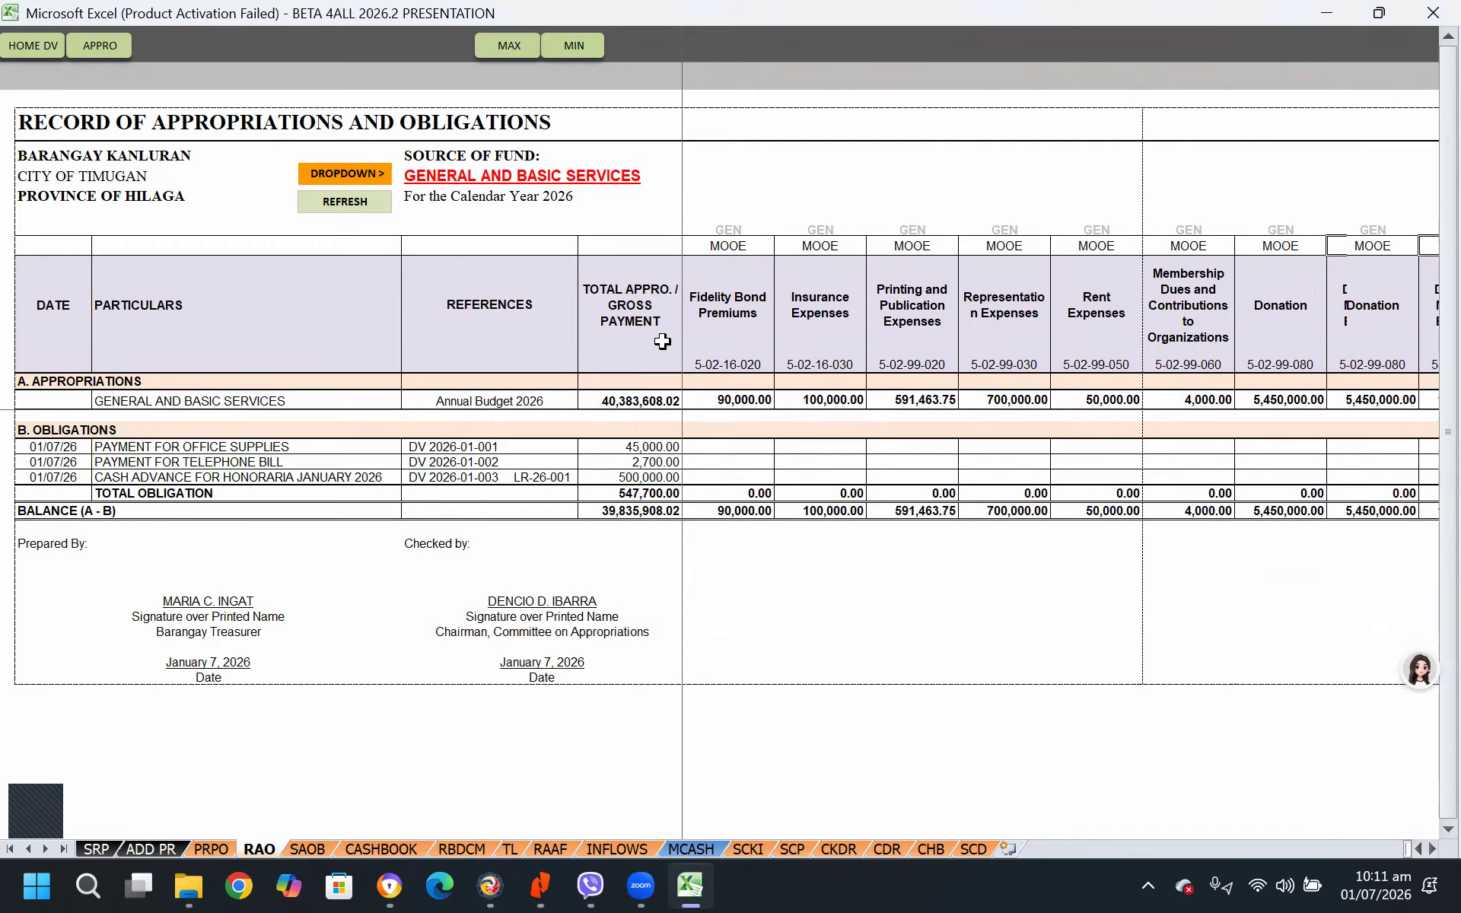
{"action": "key", "text": "Right"}
{"action": "key", "text": "Right"}
{"action": "key", "text": "Right"}
{"action": "key", "text": "Right"}
{"action": "key", "text": "Right"}
{"action": "key", "text": "Right"}
{"action": "key", "text": "Right"}
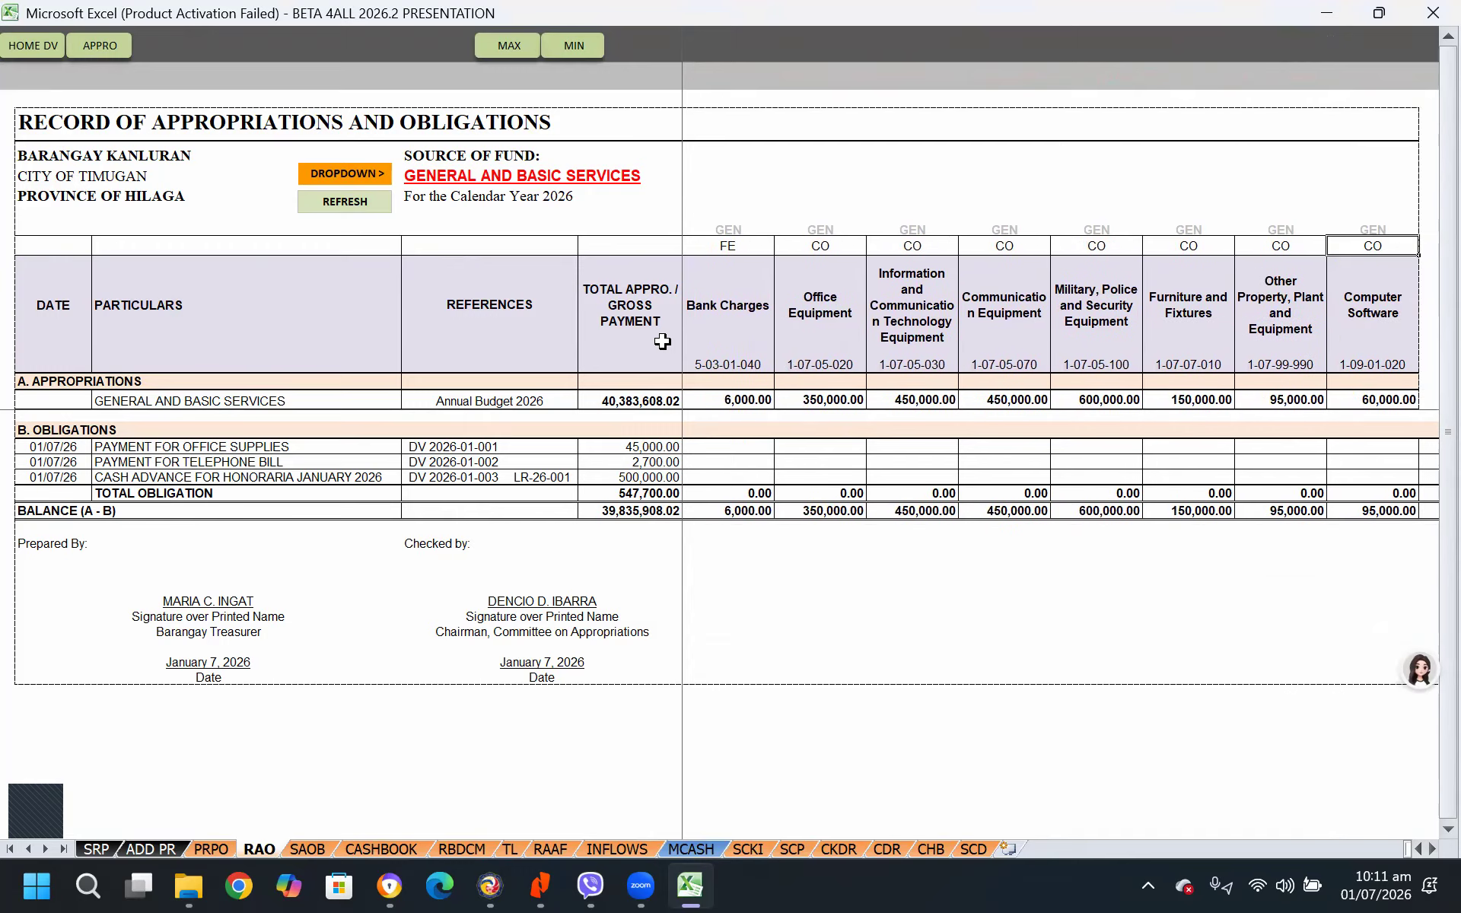
{"action": "key", "text": "Left"}
{"action": "key", "text": "Left"}
{"action": "key", "text": "Left"}
{"action": "key", "text": "Left"}
{"action": "key", "text": "Left"}
{"action": "key", "text": "Left"}
{"action": "key", "text": "Left"}
{"action": "key", "text": "Left"}
{"action": "key", "text": "Left"}
{"action": "key", "text": "Left"}
{"action": "key", "text": "Left"}
{"action": "key", "text": "Left"}
{"action": "key", "text": "Left"}
{"action": "key", "text": "Left"}
{"action": "key", "text": "Left"}
{"action": "key", "text": "Left"}
{"action": "key", "text": "Left"}
{"action": "key", "text": "Left"}
{"action": "key", "text": "Left"}
{"action": "key", "text": "Left"}
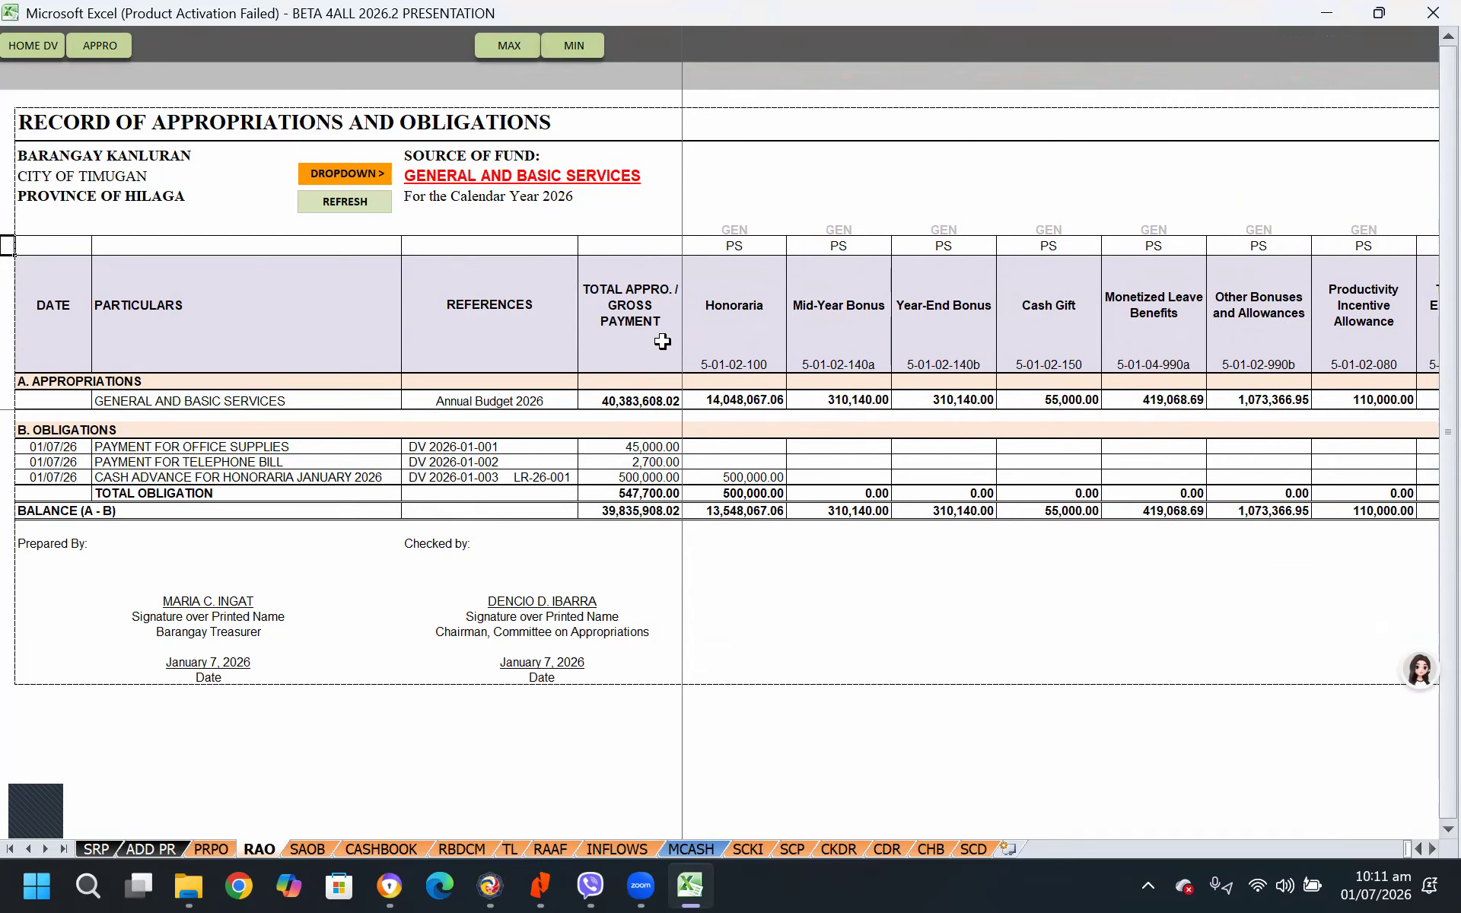
Refresh the Record of Appropriations and Obligations with SPECIAL PURPOSE - SK FUND as the source of fund
{"action": "left_click", "coordinate": [599, 174]}
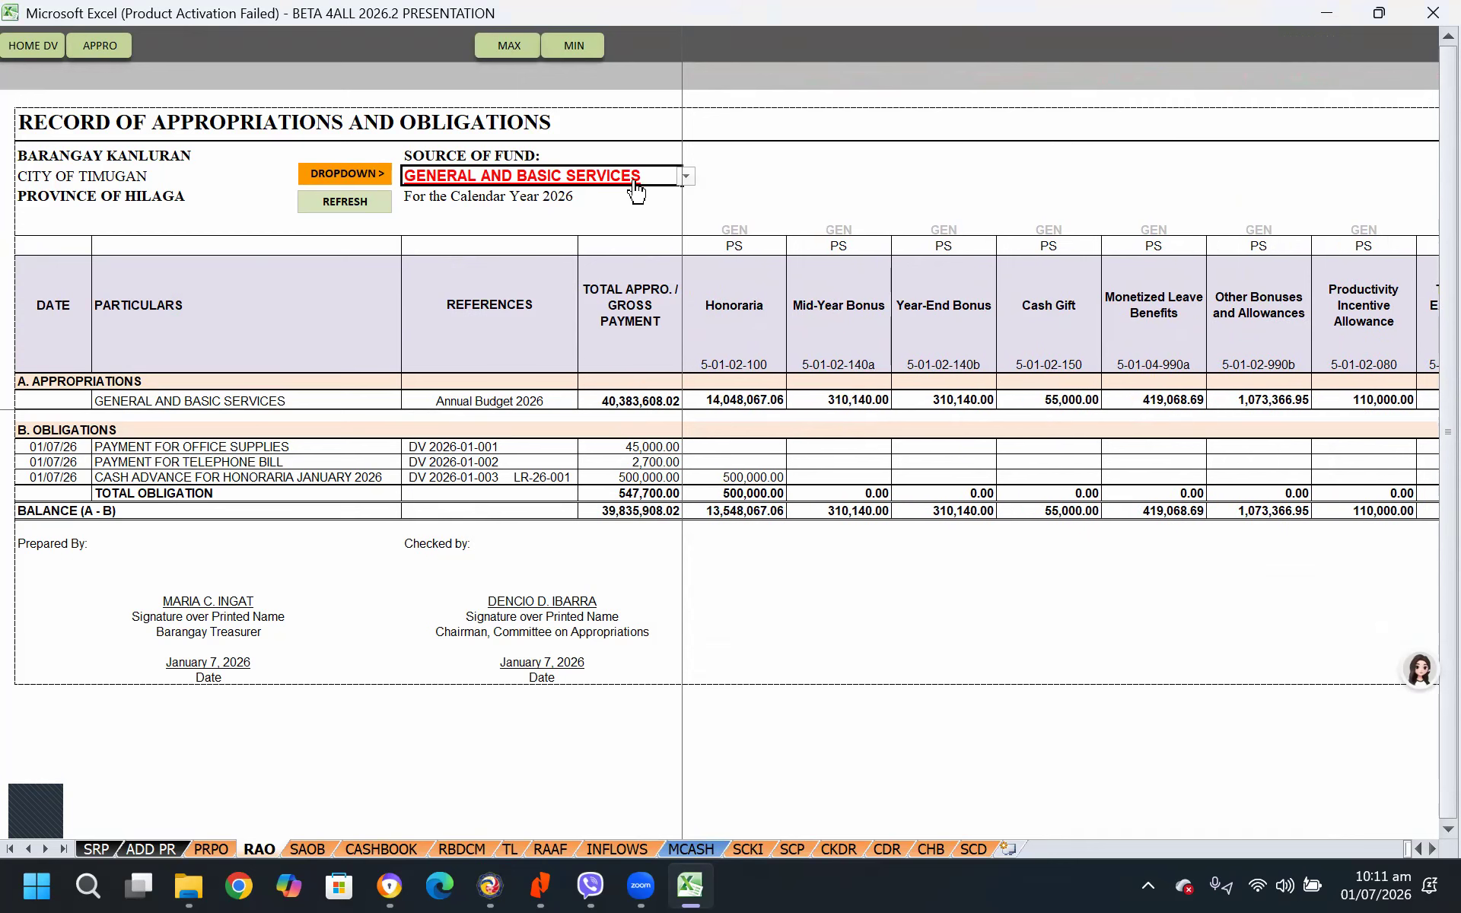
{"action": "left_click", "coordinate": [685, 178]}
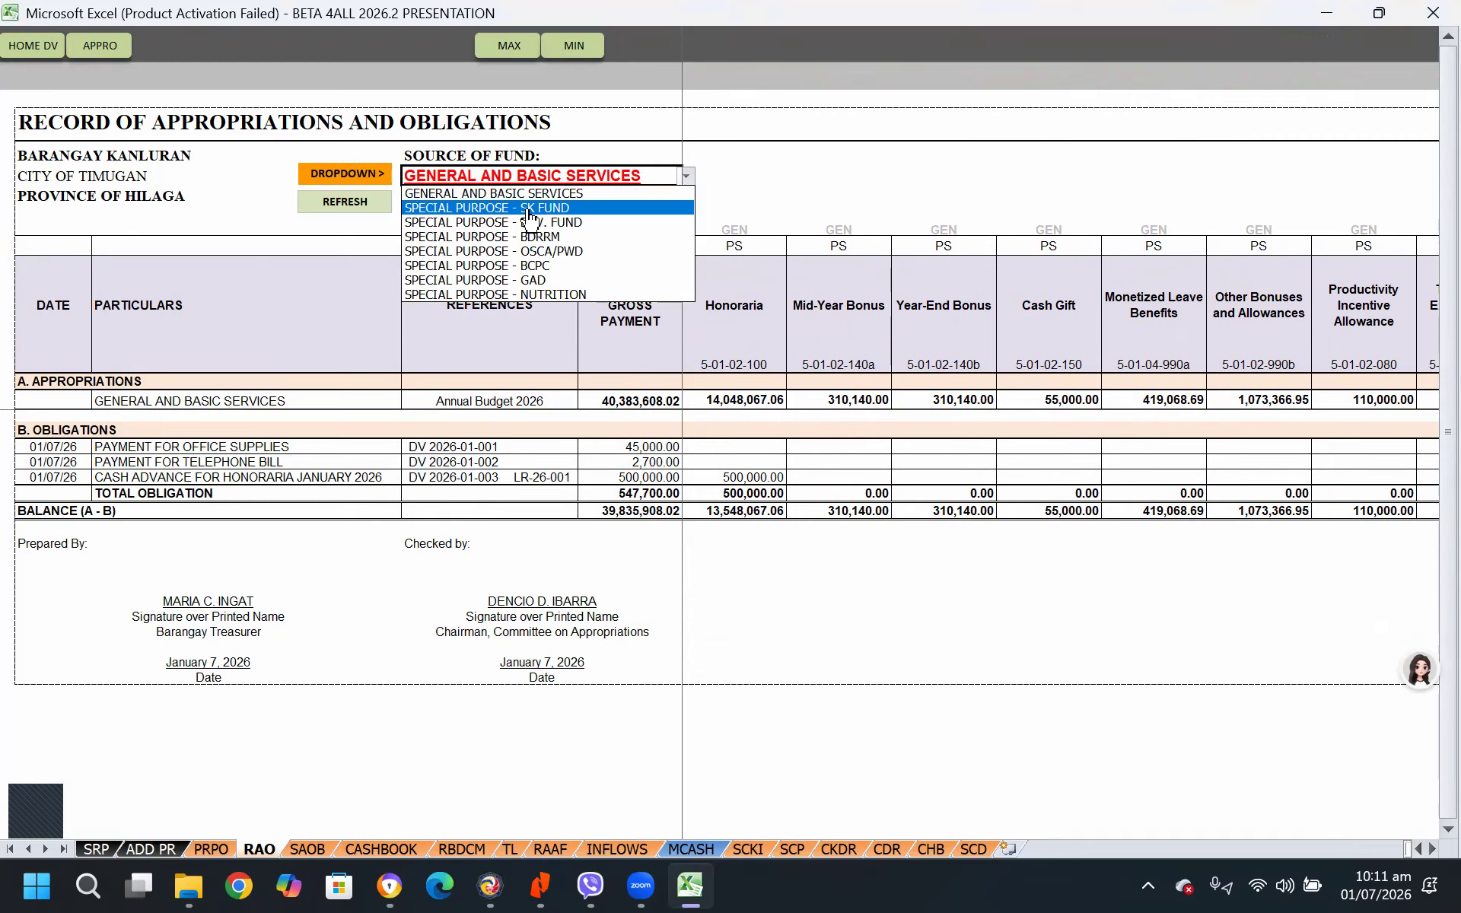
{"action": "left_click", "coordinate": [529, 210]}
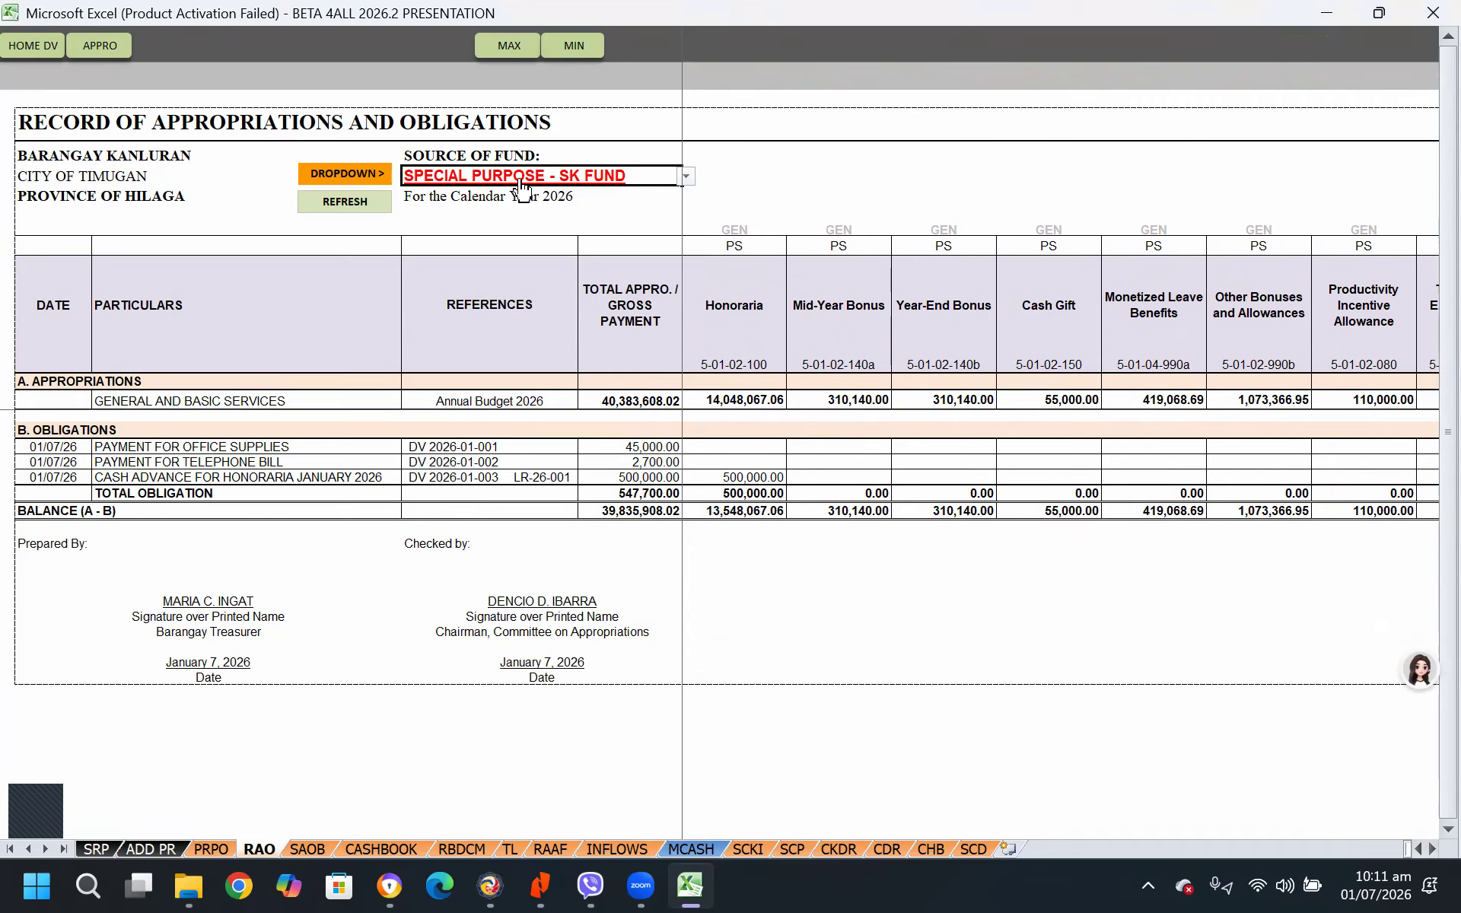
{"action": "left_click", "coordinate": [358, 204]}
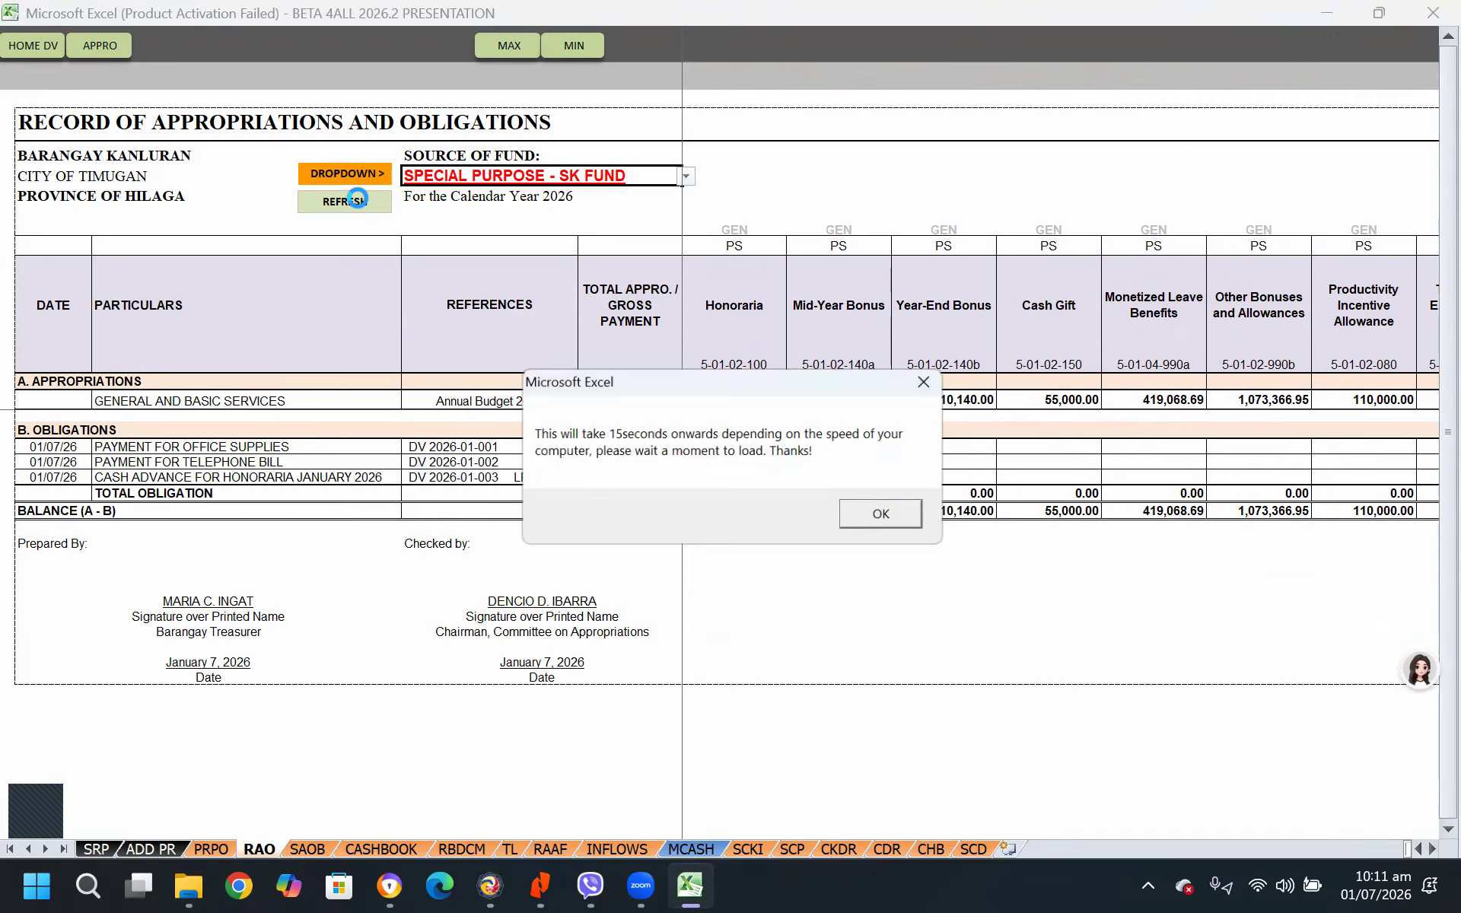
{"action": "left_click", "coordinate": [876, 516]}
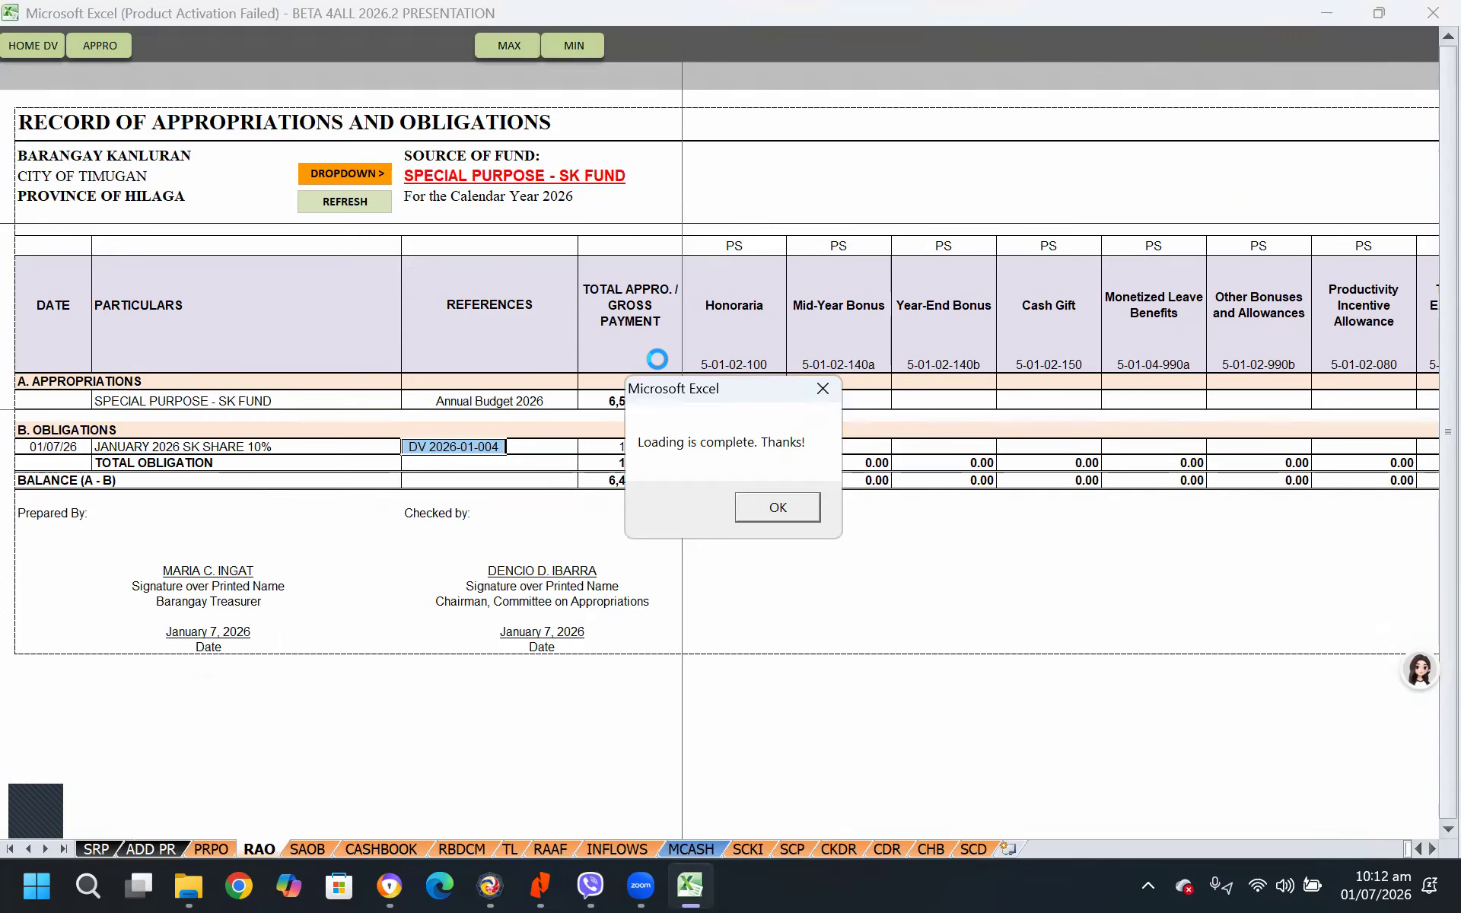
{"action": "left_click", "coordinate": [778, 507]}
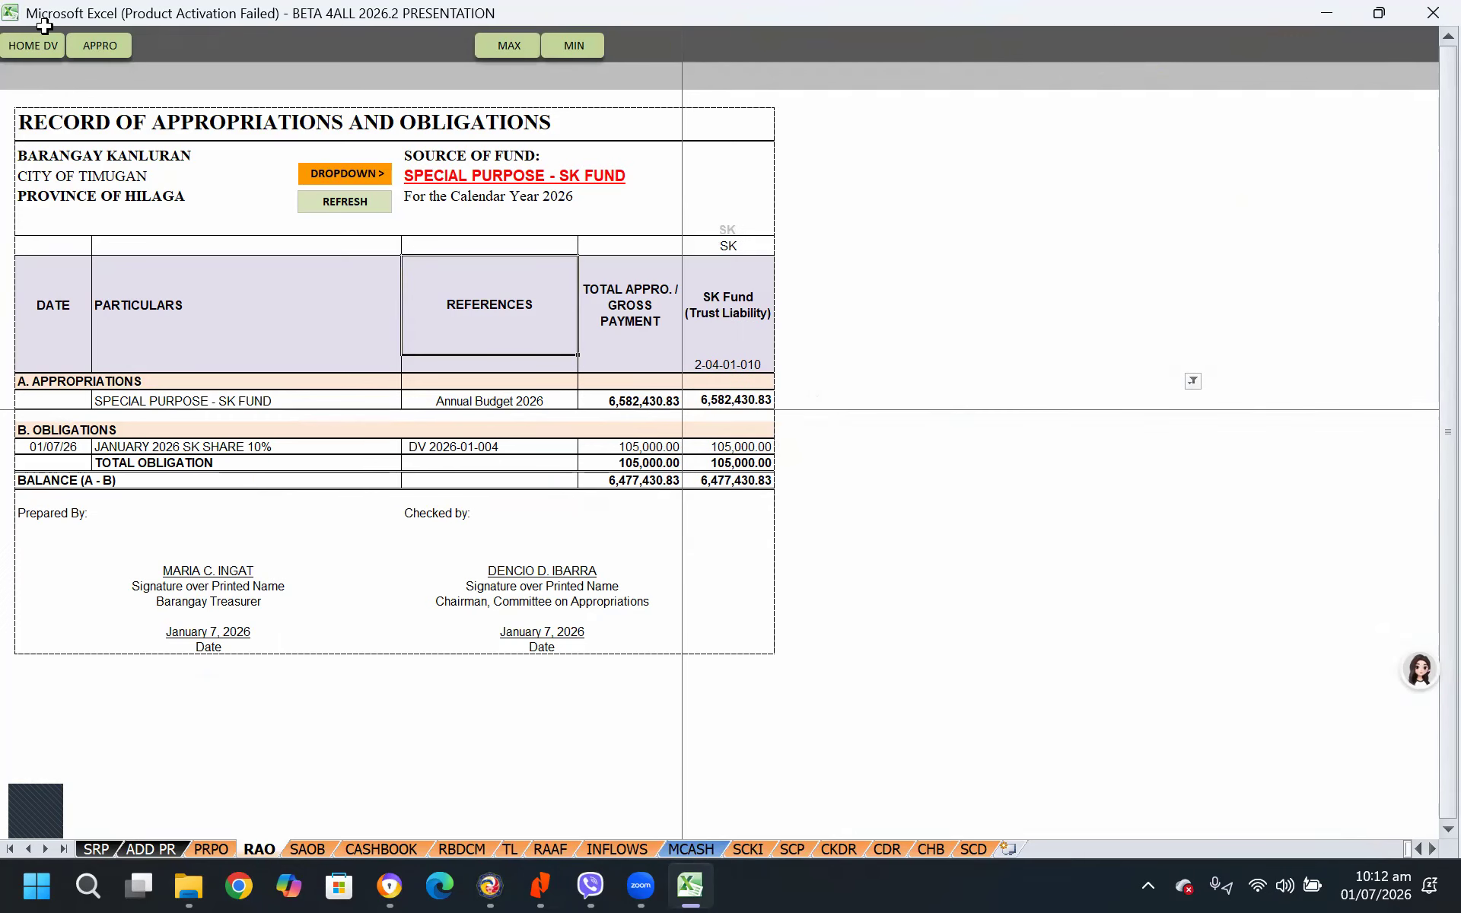
Check the annual budget accounts in the Appropriation & Annual Settings, and return to the SK Fund record of appropriations and obligations
{"action": "left_click", "coordinate": [107, 45]}
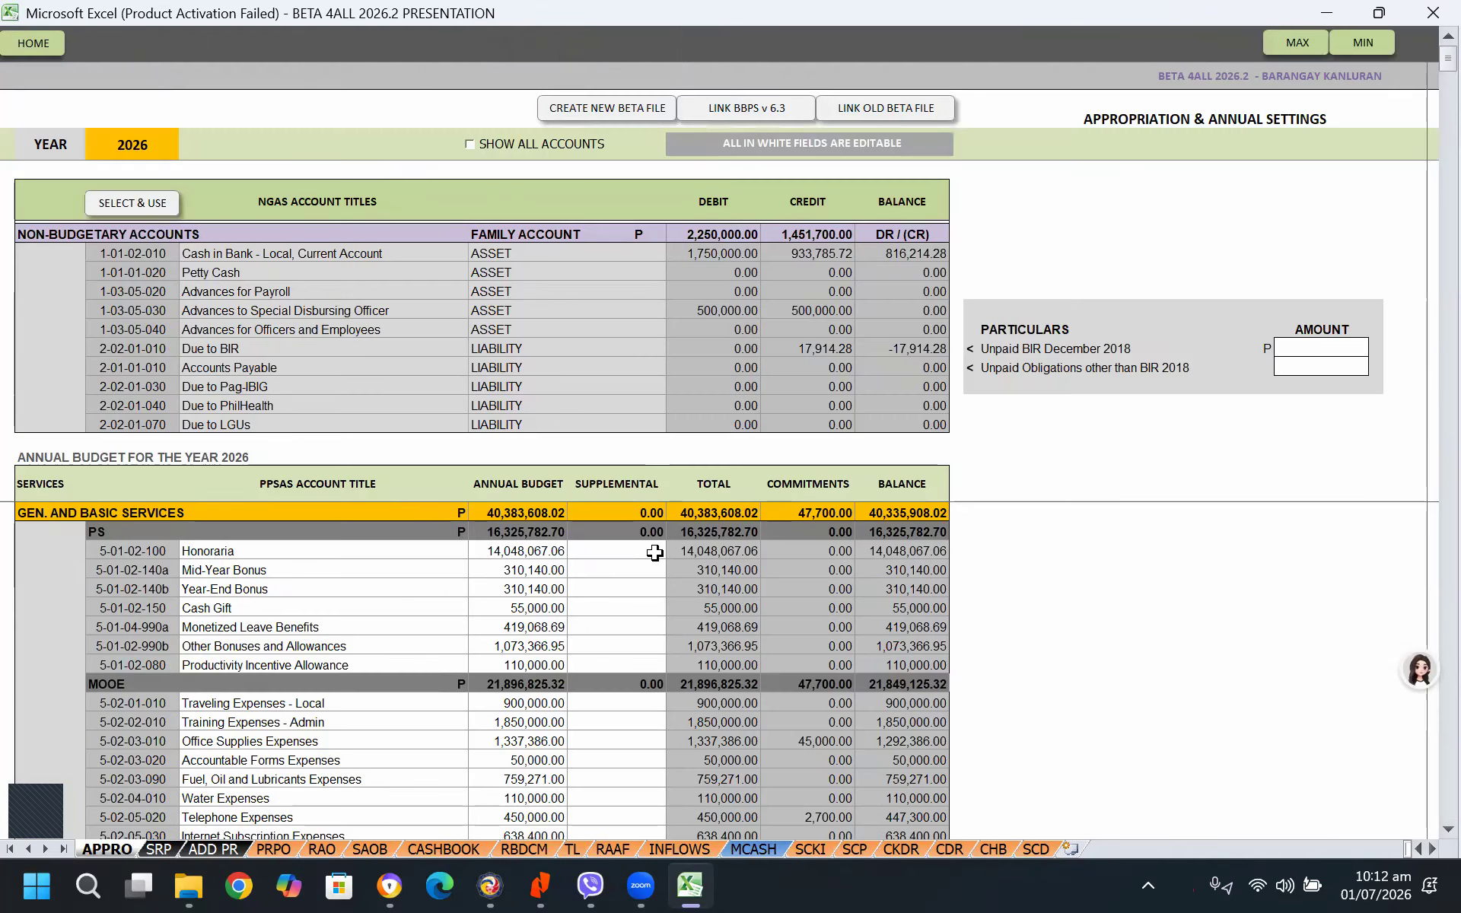
{"action": "scroll", "coordinate": [623, 654], "scroll_direction": "down", "scroll_amount": 10}
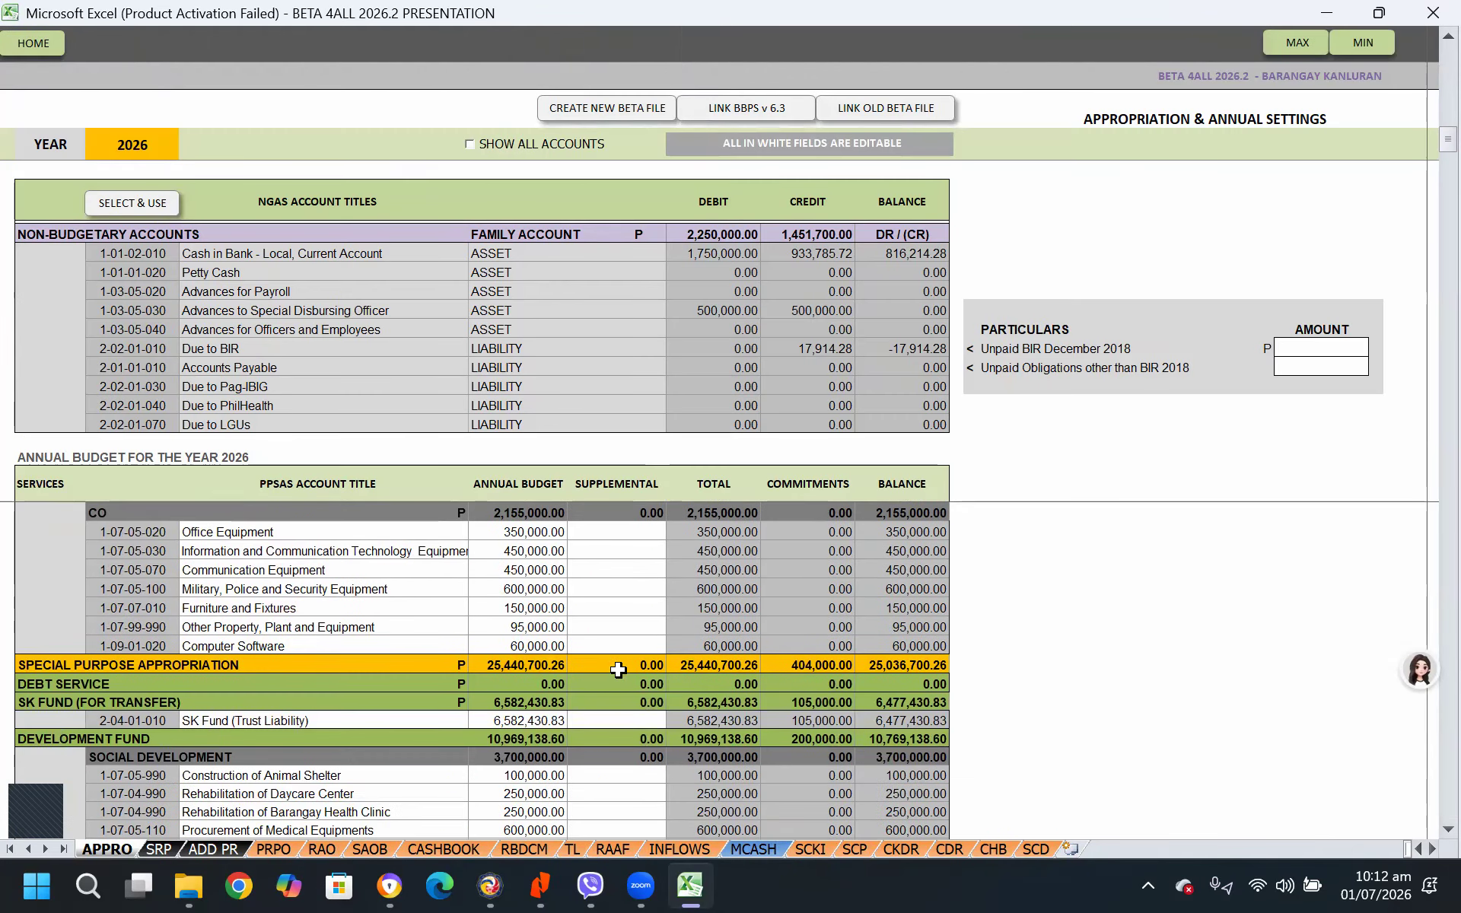
{"action": "scroll", "coordinate": [616, 647], "scroll_direction": "up", "scroll_amount": 8}
{"action": "scroll", "coordinate": [593, 684], "scroll_direction": "down", "scroll_amount": 8}
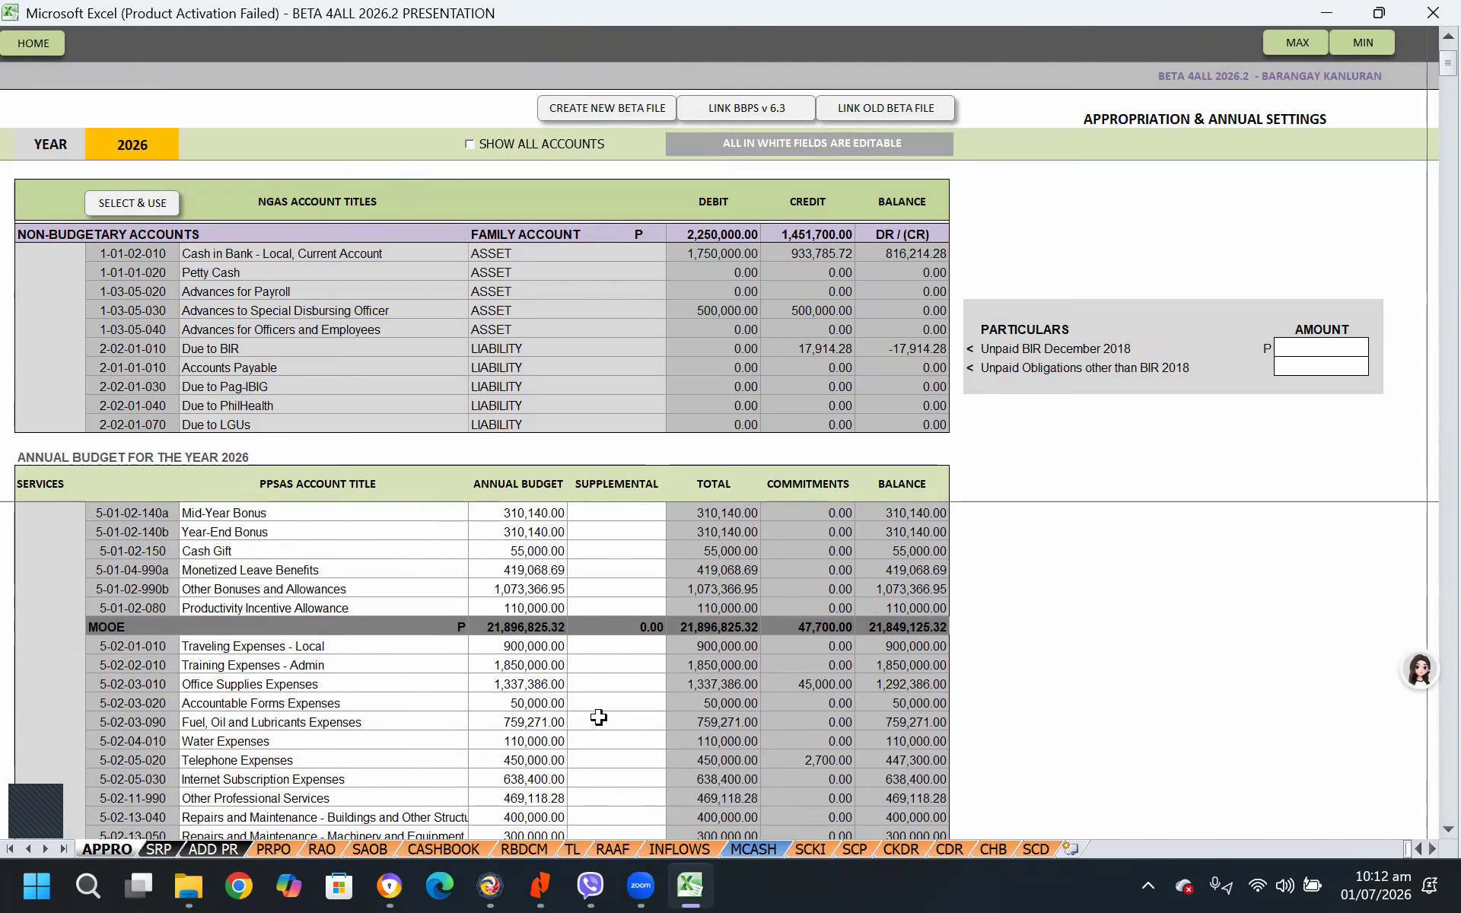
{"action": "left_click", "coordinate": [329, 846]}
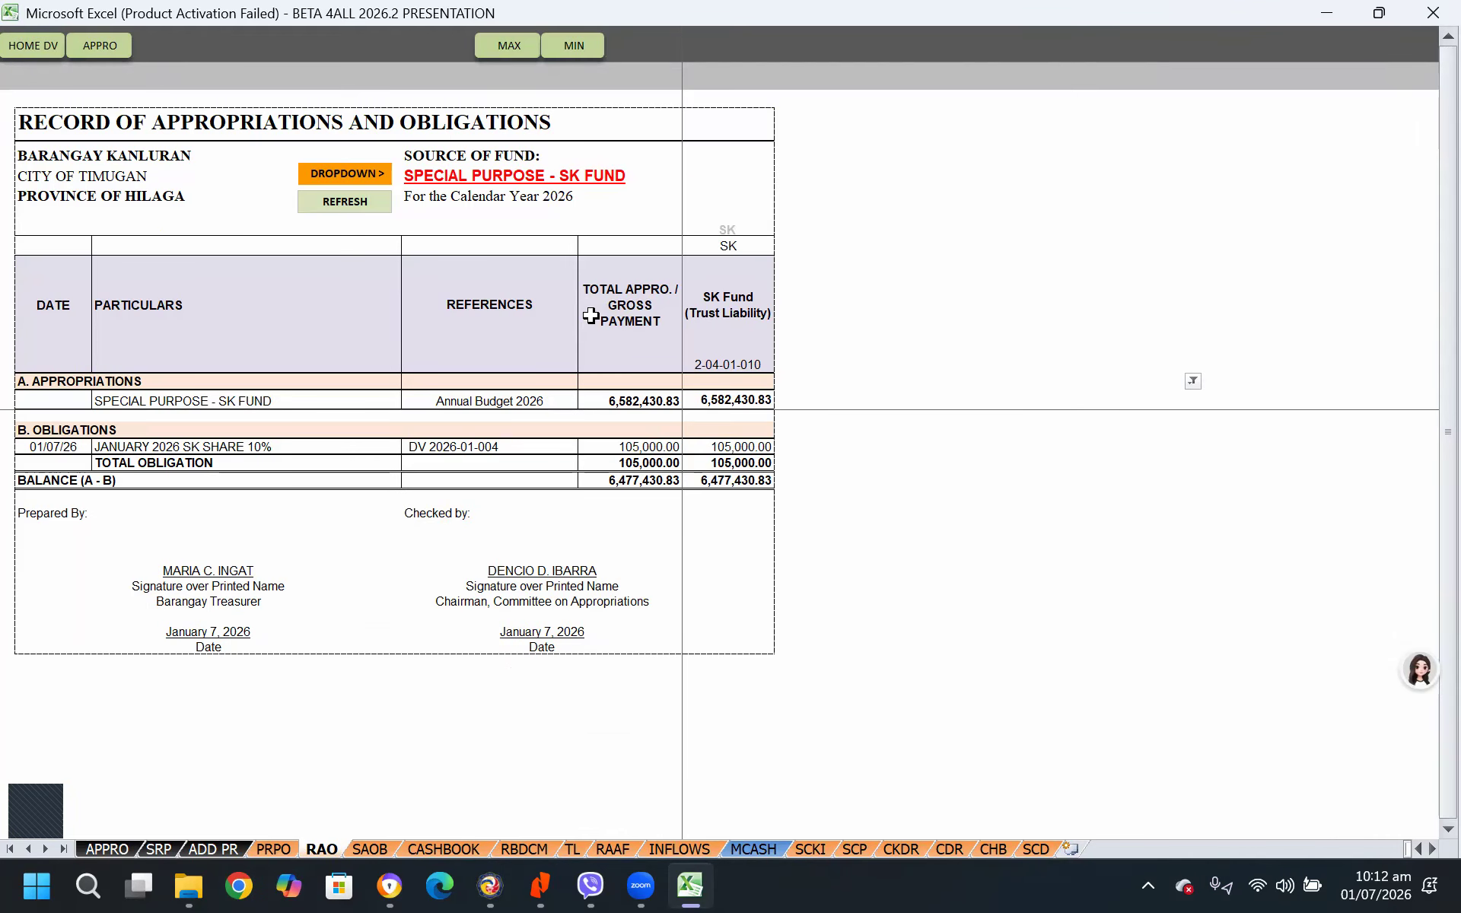
{"action": "scroll", "coordinate": [1089, 508], "scroll_direction": "down", "scroll_amount": 3}
{"action": "scroll", "coordinate": [1089, 509], "scroll_direction": "up", "scroll_amount": 2}
{"action": "scroll", "coordinate": [1089, 508], "scroll_direction": "up", "scroll_amount": 1}
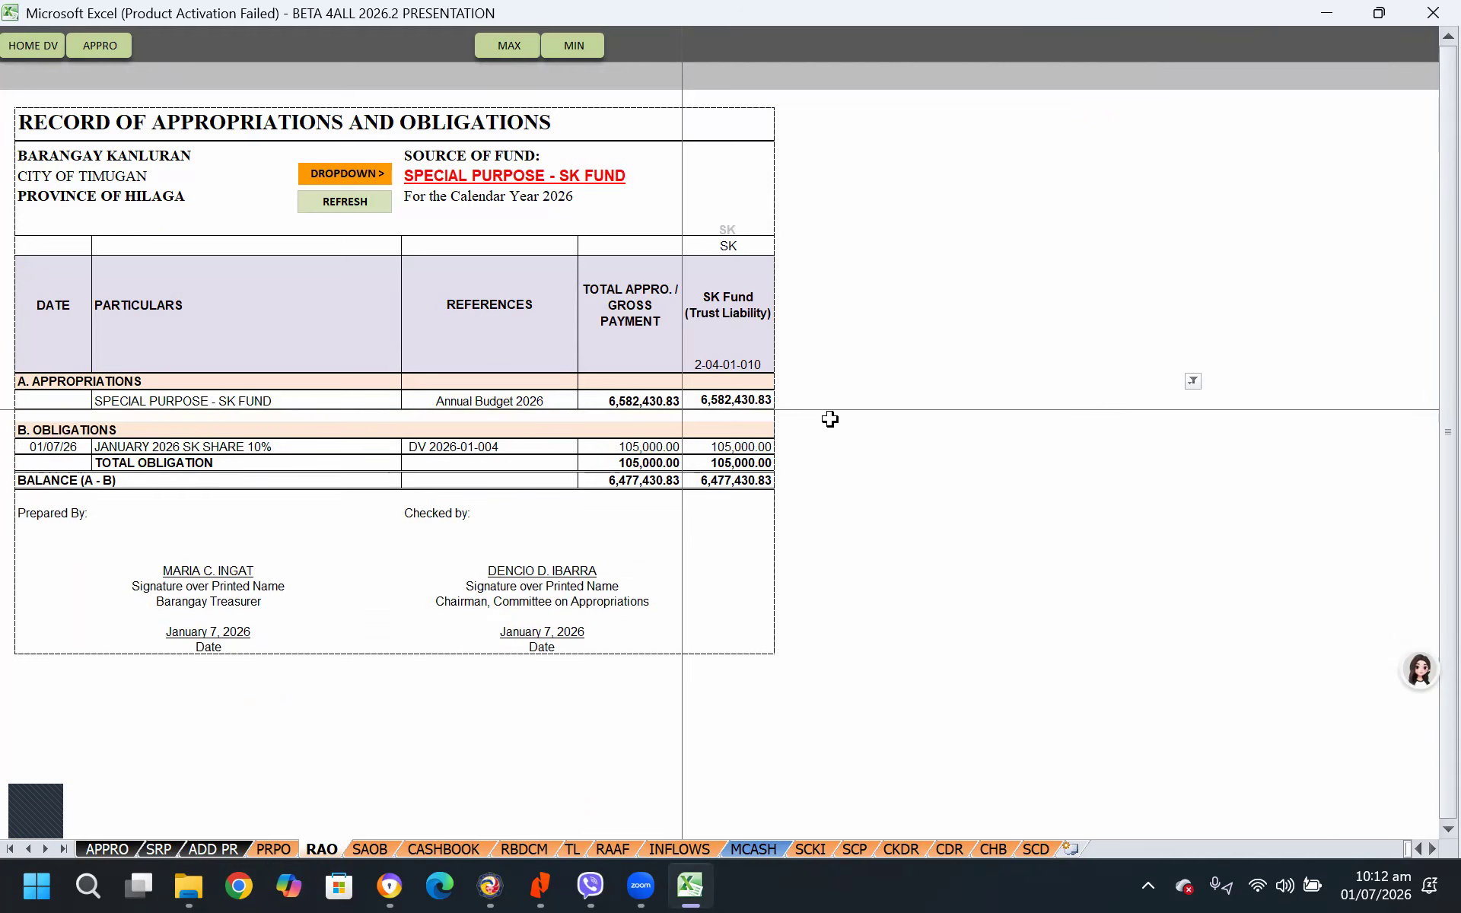
Refresh the Record of Appropriations and Obligations with SPECIAL PURPOSE - BDRRM as the source of fund
{"action": "left_click", "coordinate": [519, 192]}
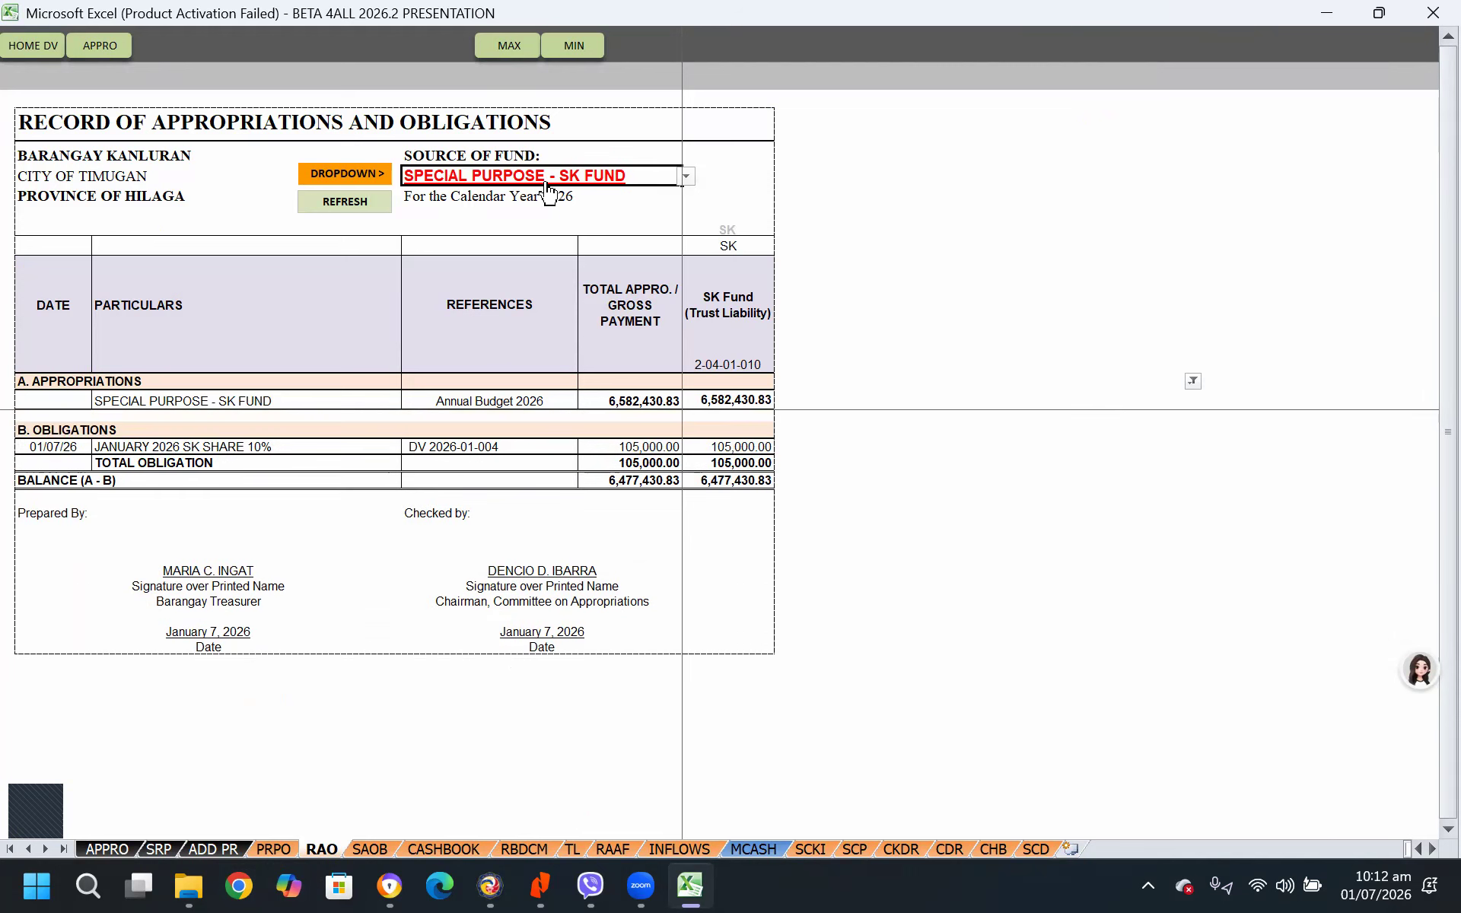
{"action": "left_click", "coordinate": [686, 181]}
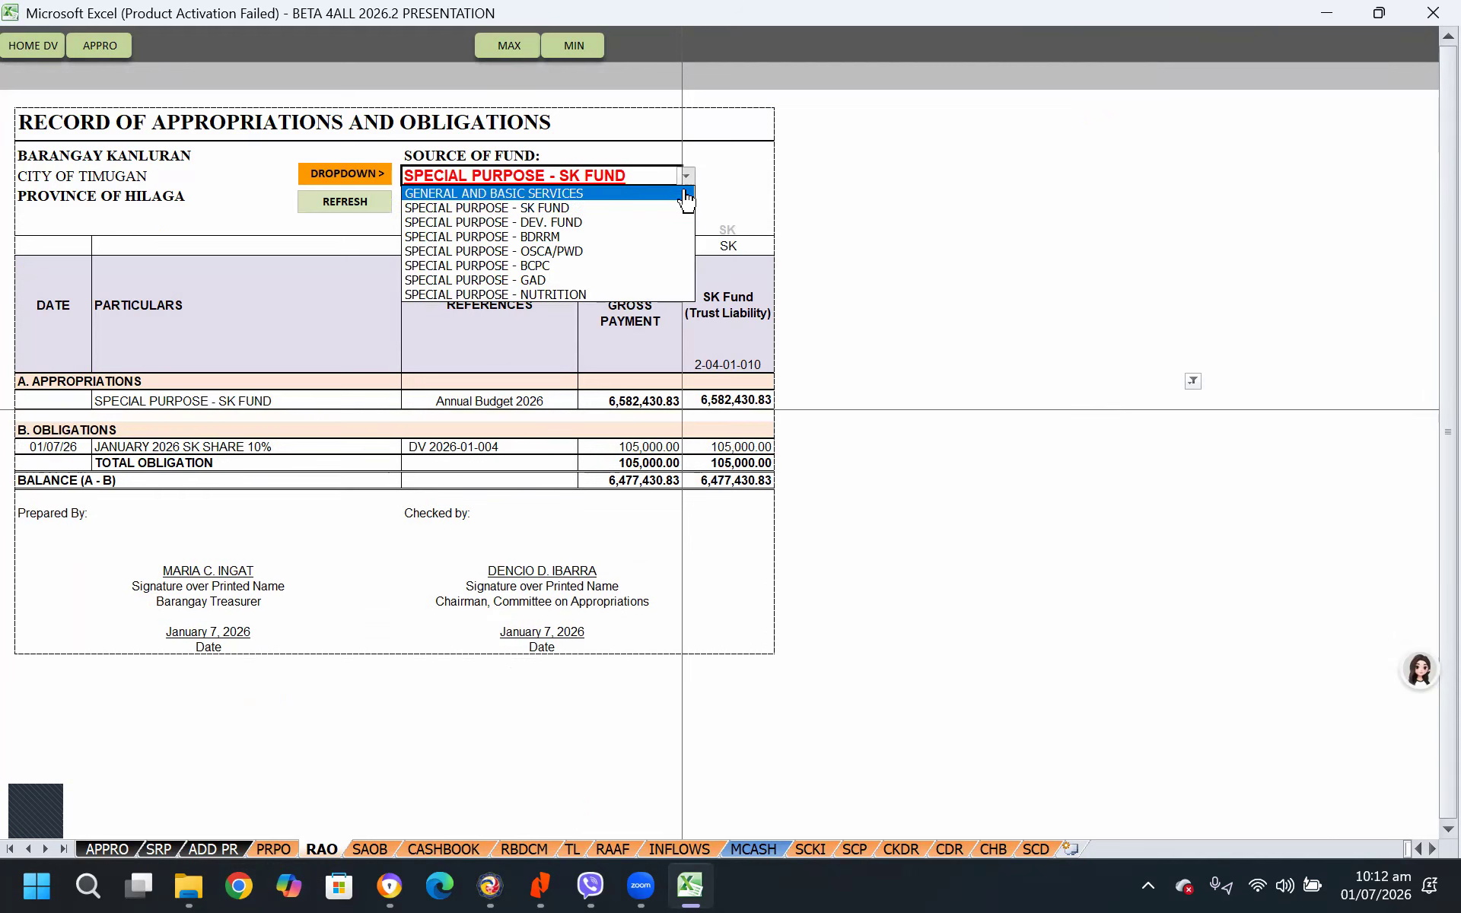
{"action": "left_click", "coordinate": [516, 239]}
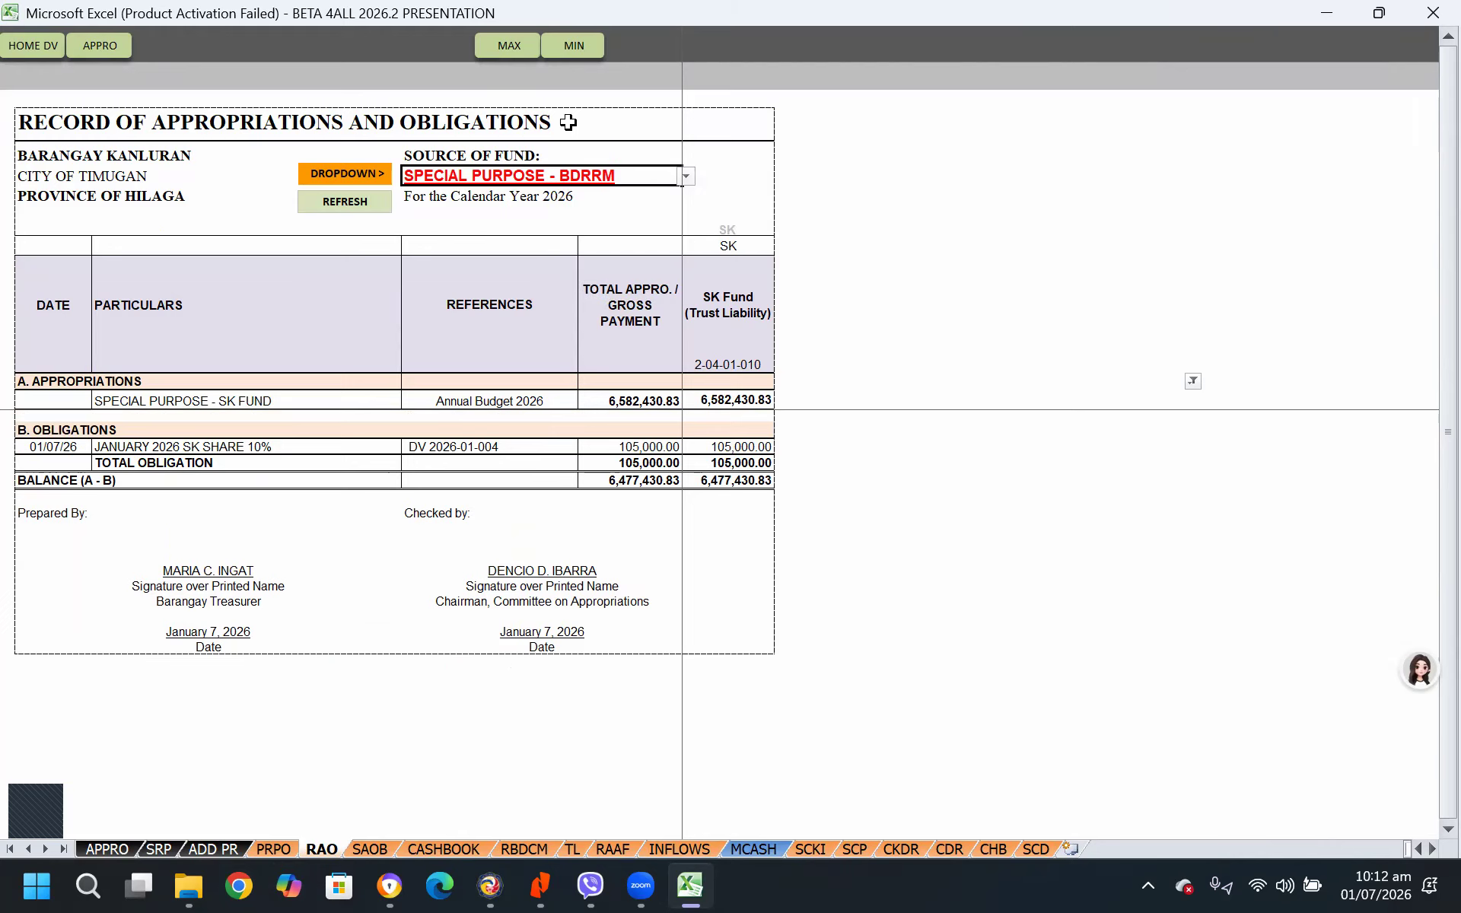
{"action": "left_click", "coordinate": [366, 212]}
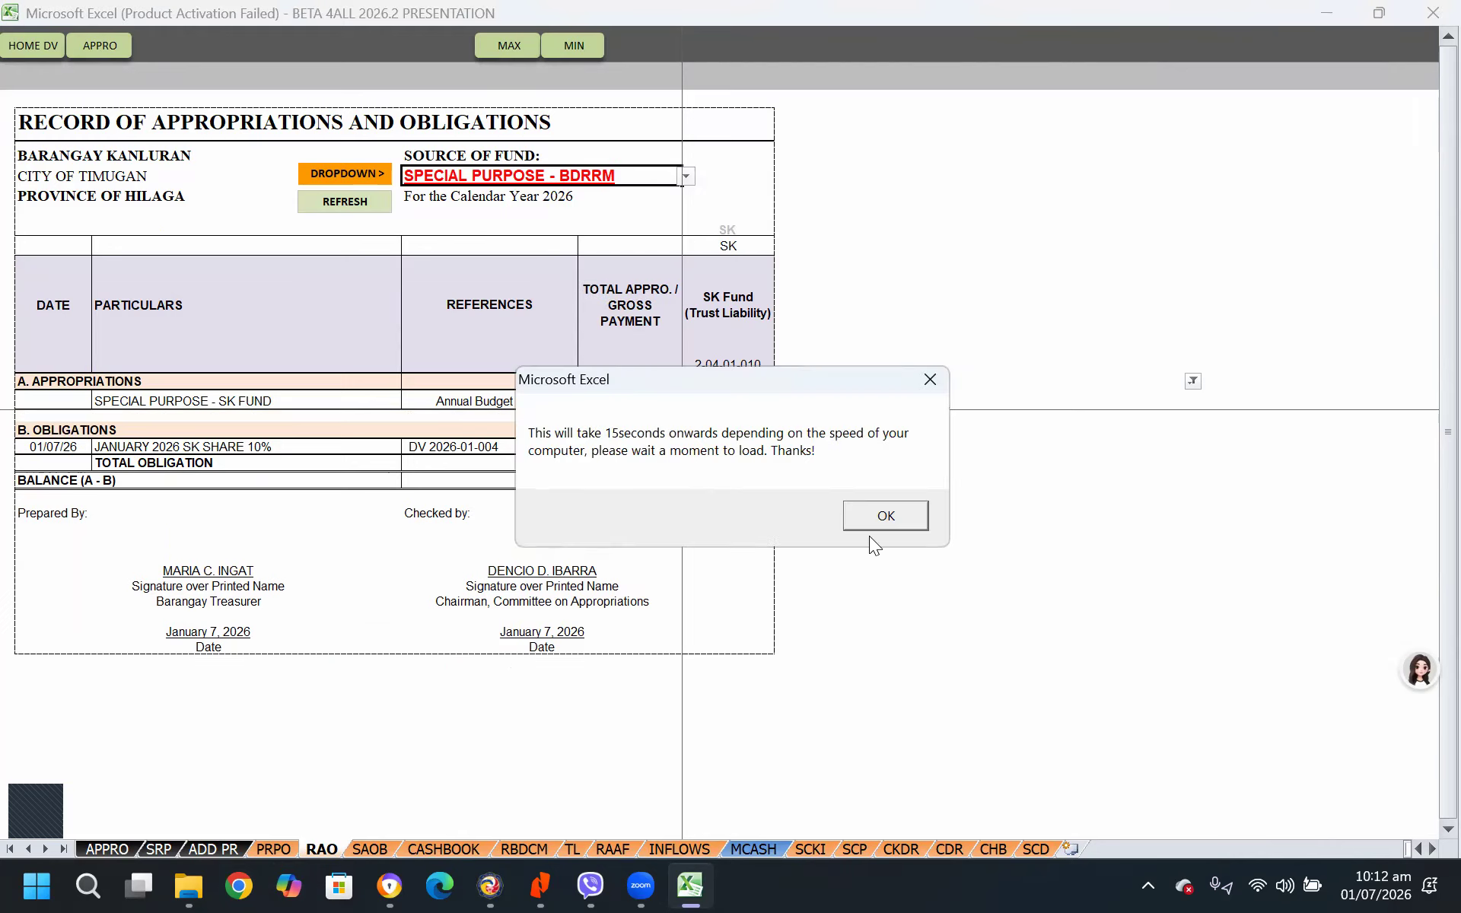
{"action": "left_click", "coordinate": [872, 517]}
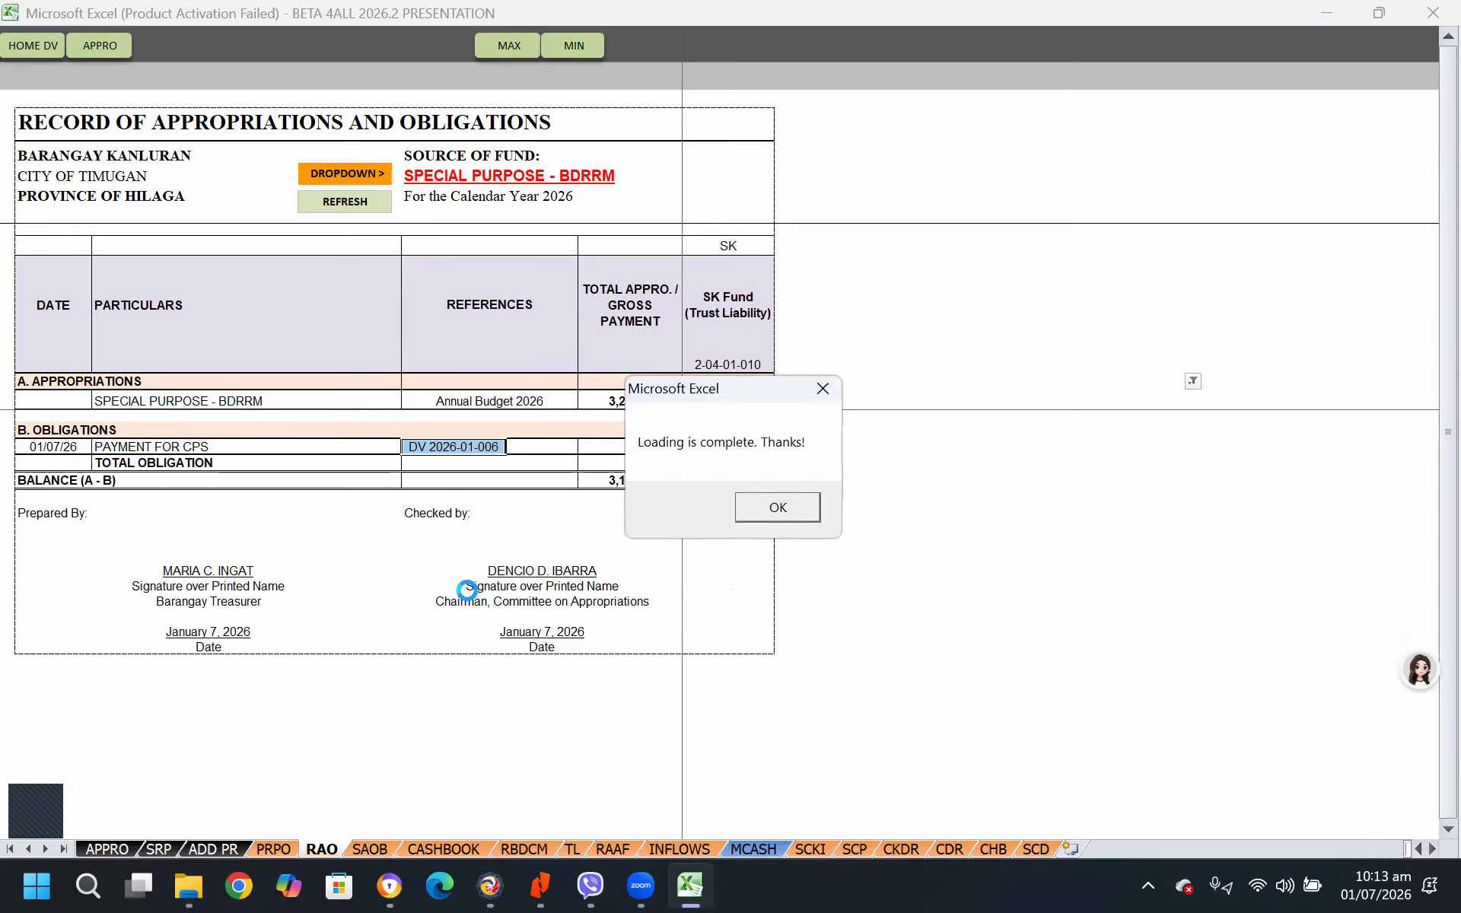
{"action": "left_click", "coordinate": [788, 506]}
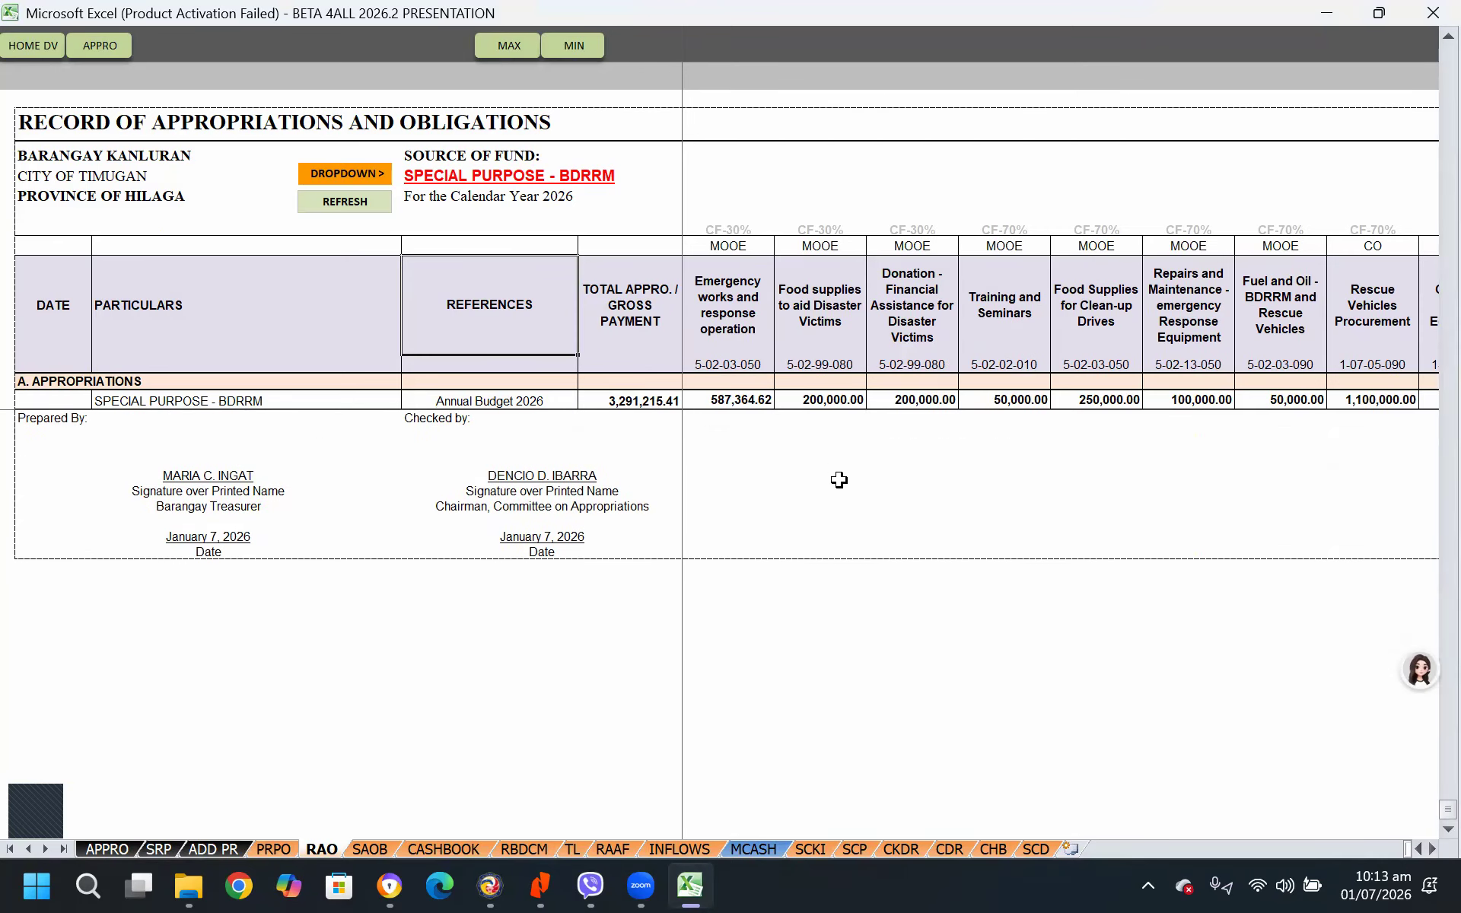
Open the Status of Appropriations, Obligations and Balances and review the original appropriations of every fund down to the grand total
{"action": "left_click", "coordinate": [373, 846]}
{"action": "left_click", "coordinate": [956, 618]}
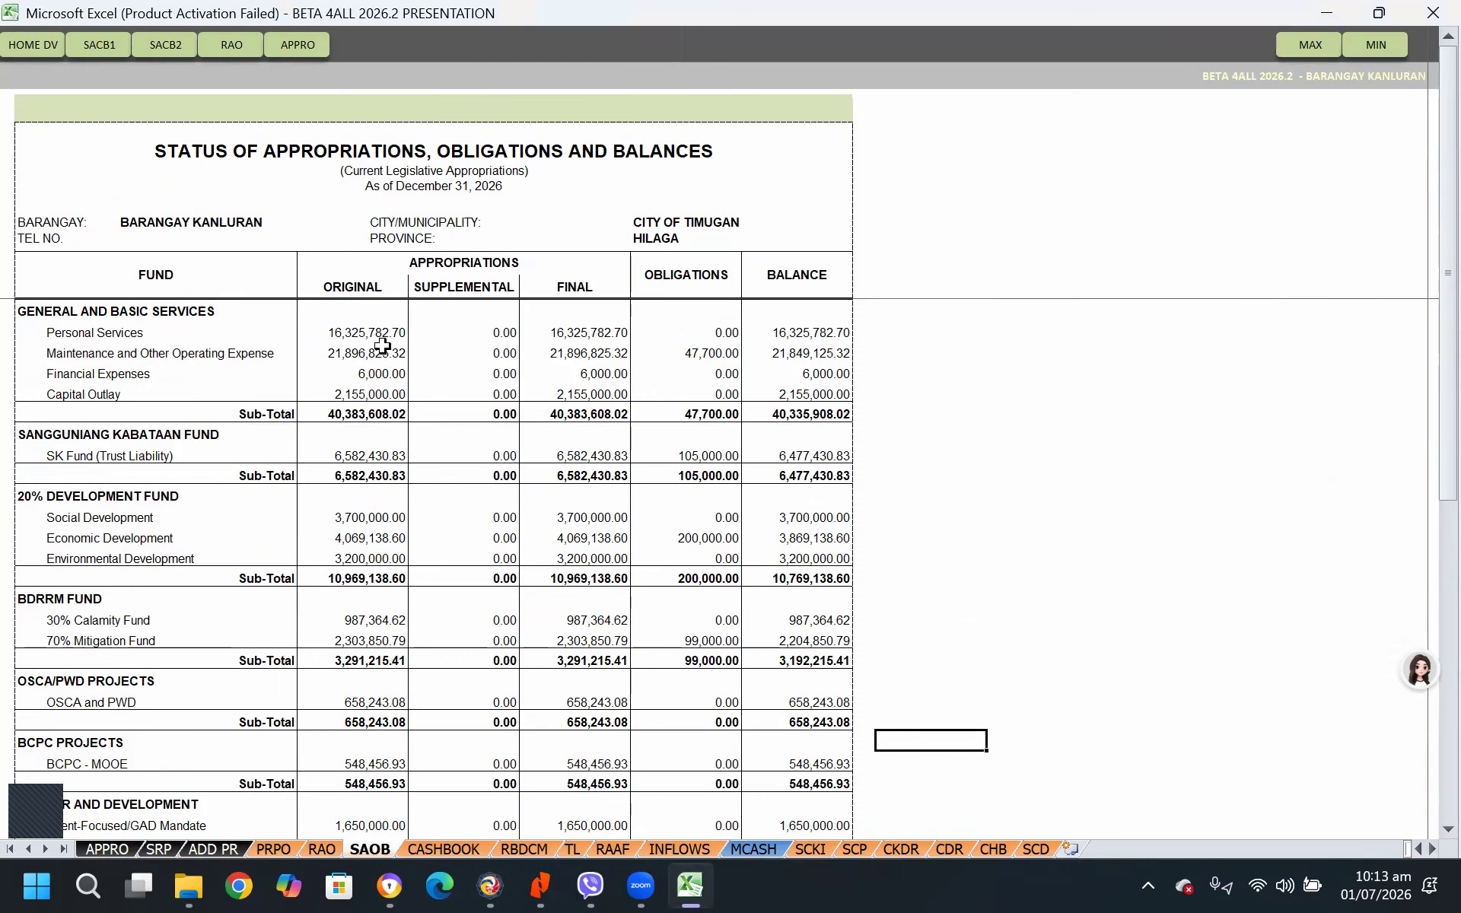
{"action": "scroll", "coordinate": [414, 654], "scroll_direction": "down", "scroll_amount": 7}
{"action": "left_click", "coordinate": [366, 517]}
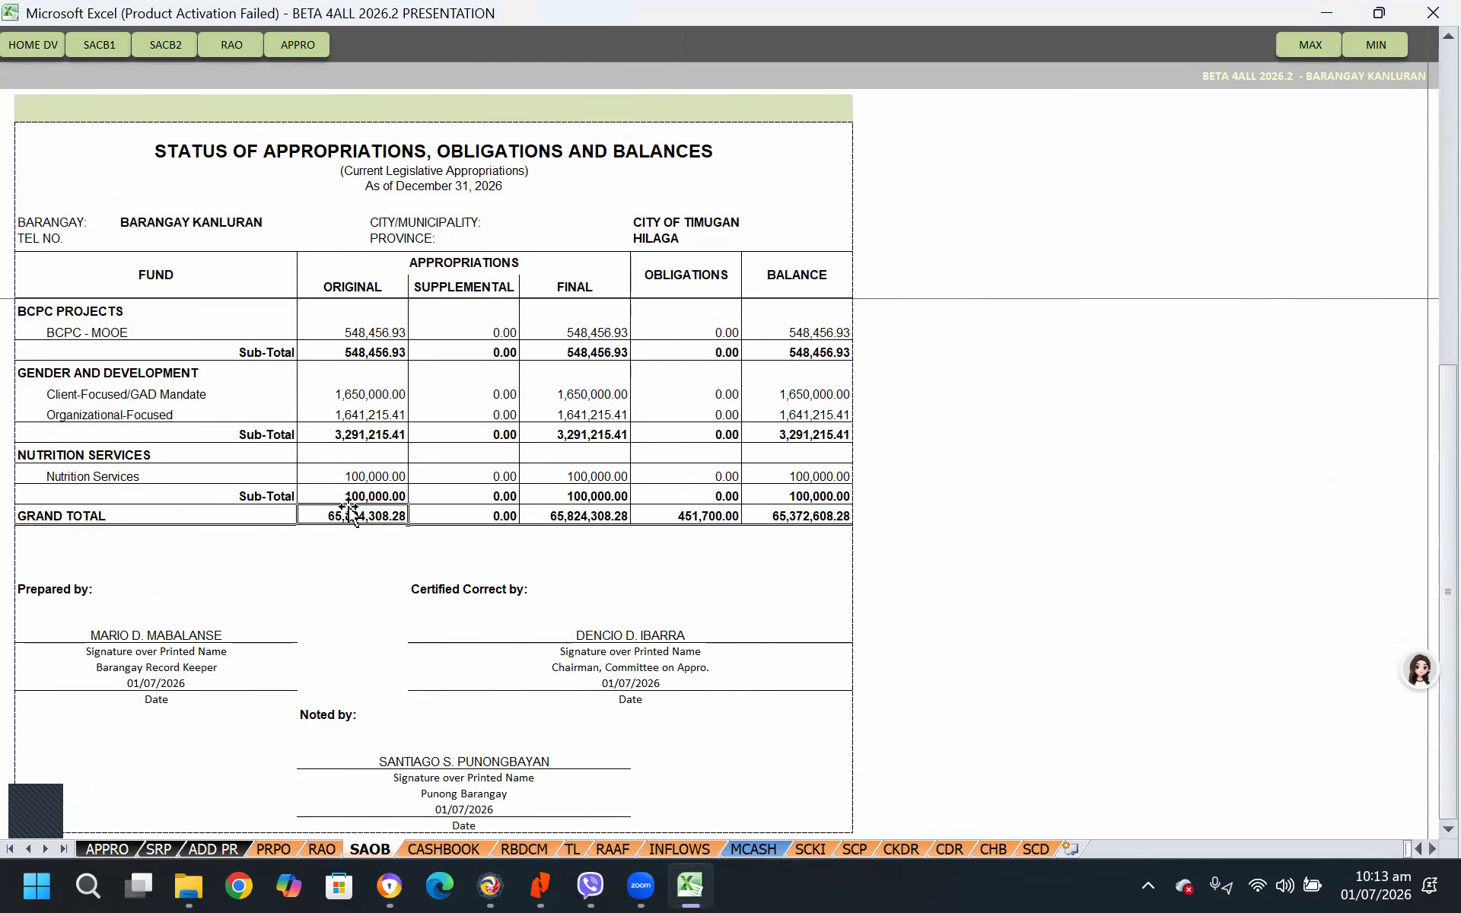
{"action": "scroll", "coordinate": [393, 449], "scroll_direction": "up", "scroll_amount": 7}
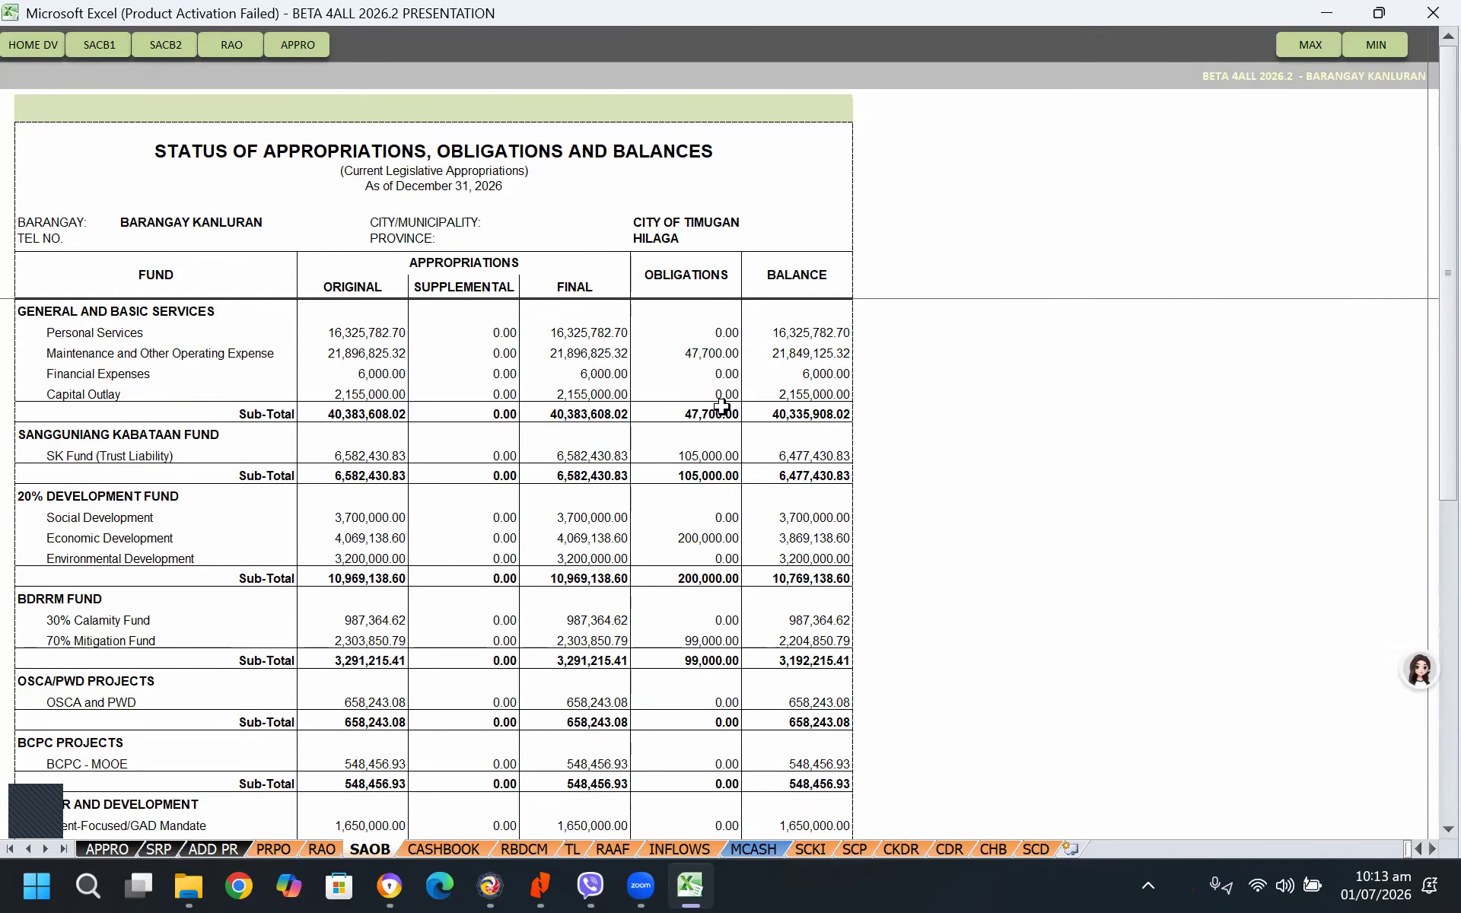
Examine the obligations for Maintenance and Other Operating Expense, SK Fund, Economic Development and the 70% Mitigation Fund
{"action": "left_click", "coordinate": [715, 357]}
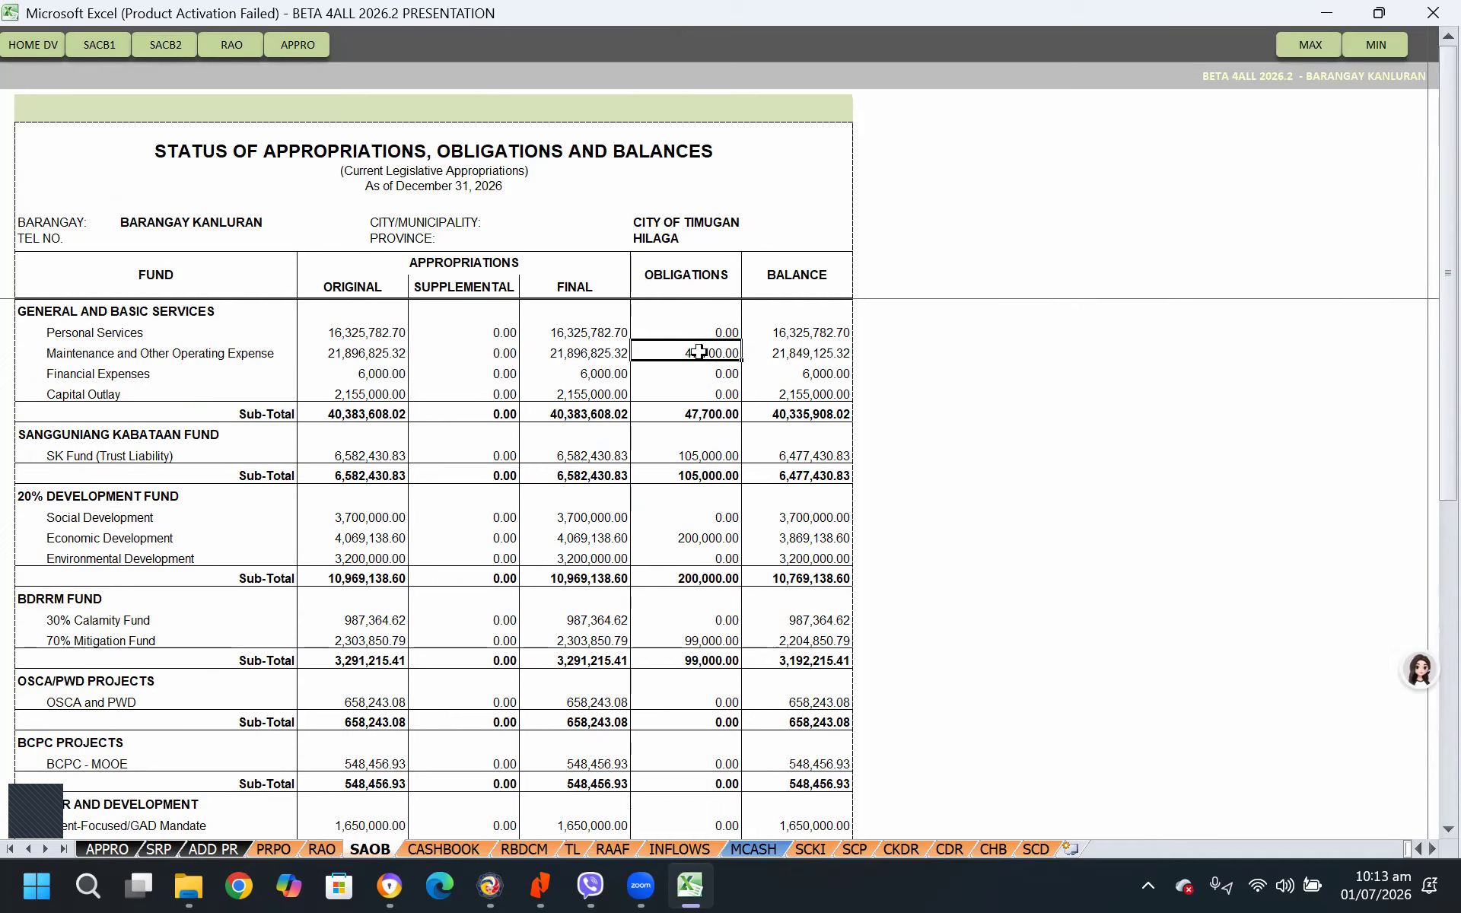
{"action": "scroll", "coordinate": [721, 455], "scroll_direction": "down", "scroll_amount": 1}
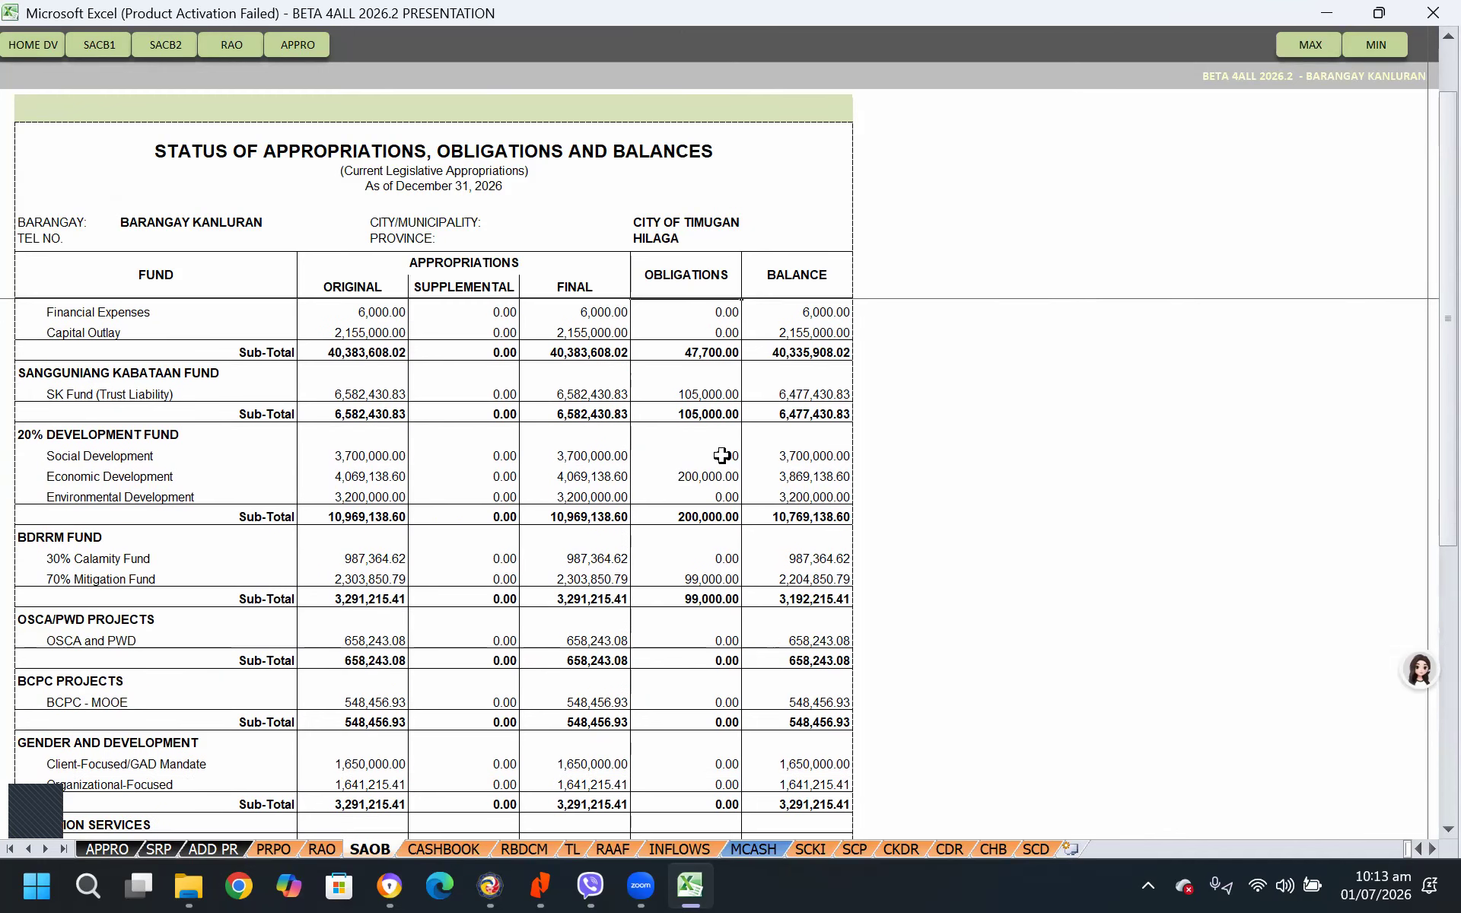
{"action": "left_click", "coordinate": [696, 392]}
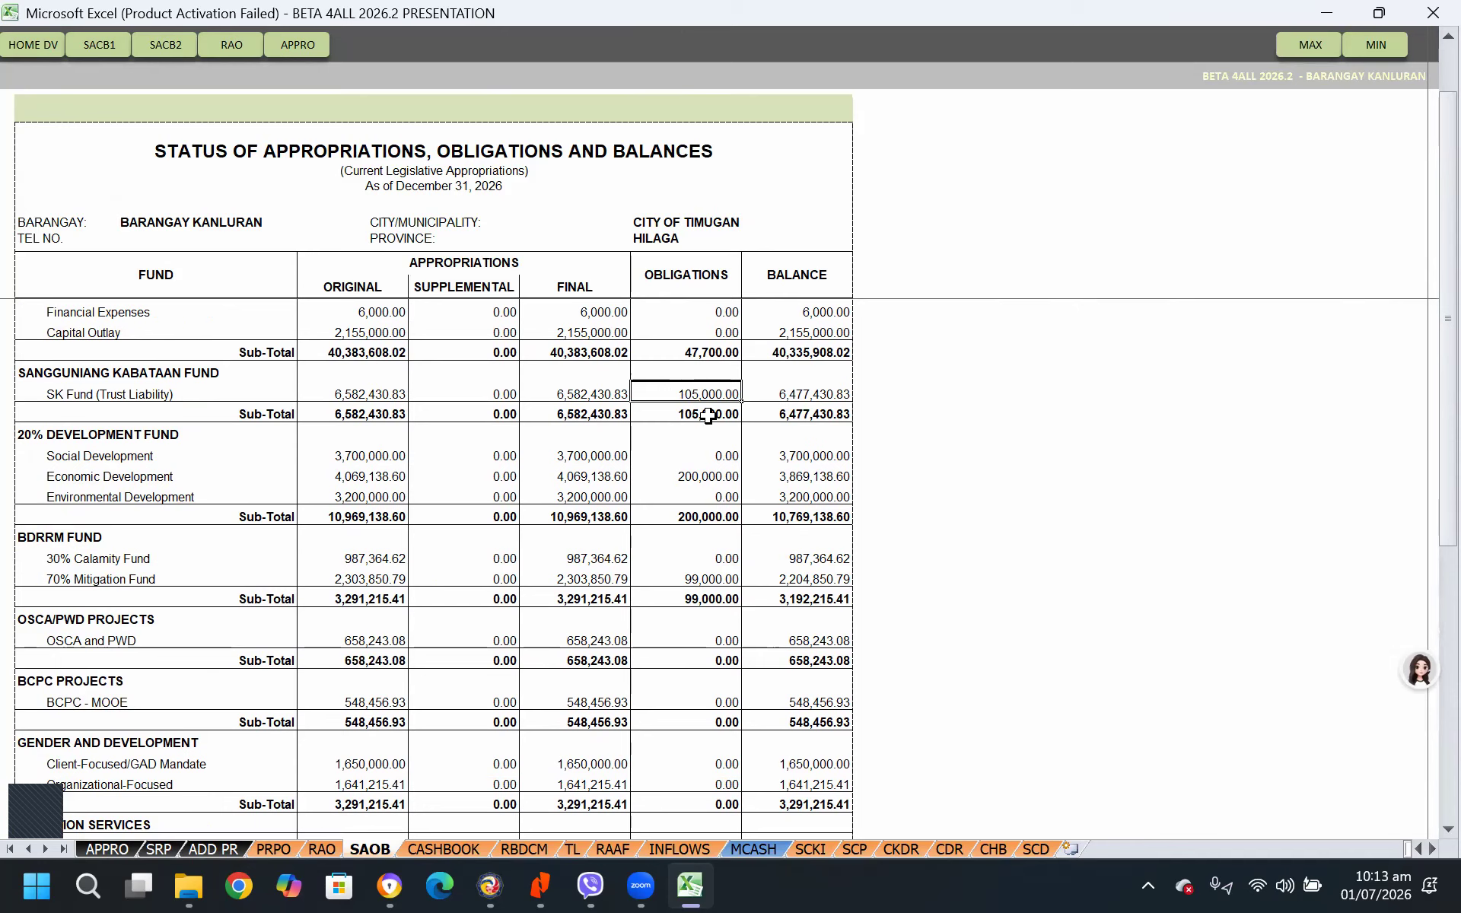
{"action": "left_click", "coordinate": [704, 473]}
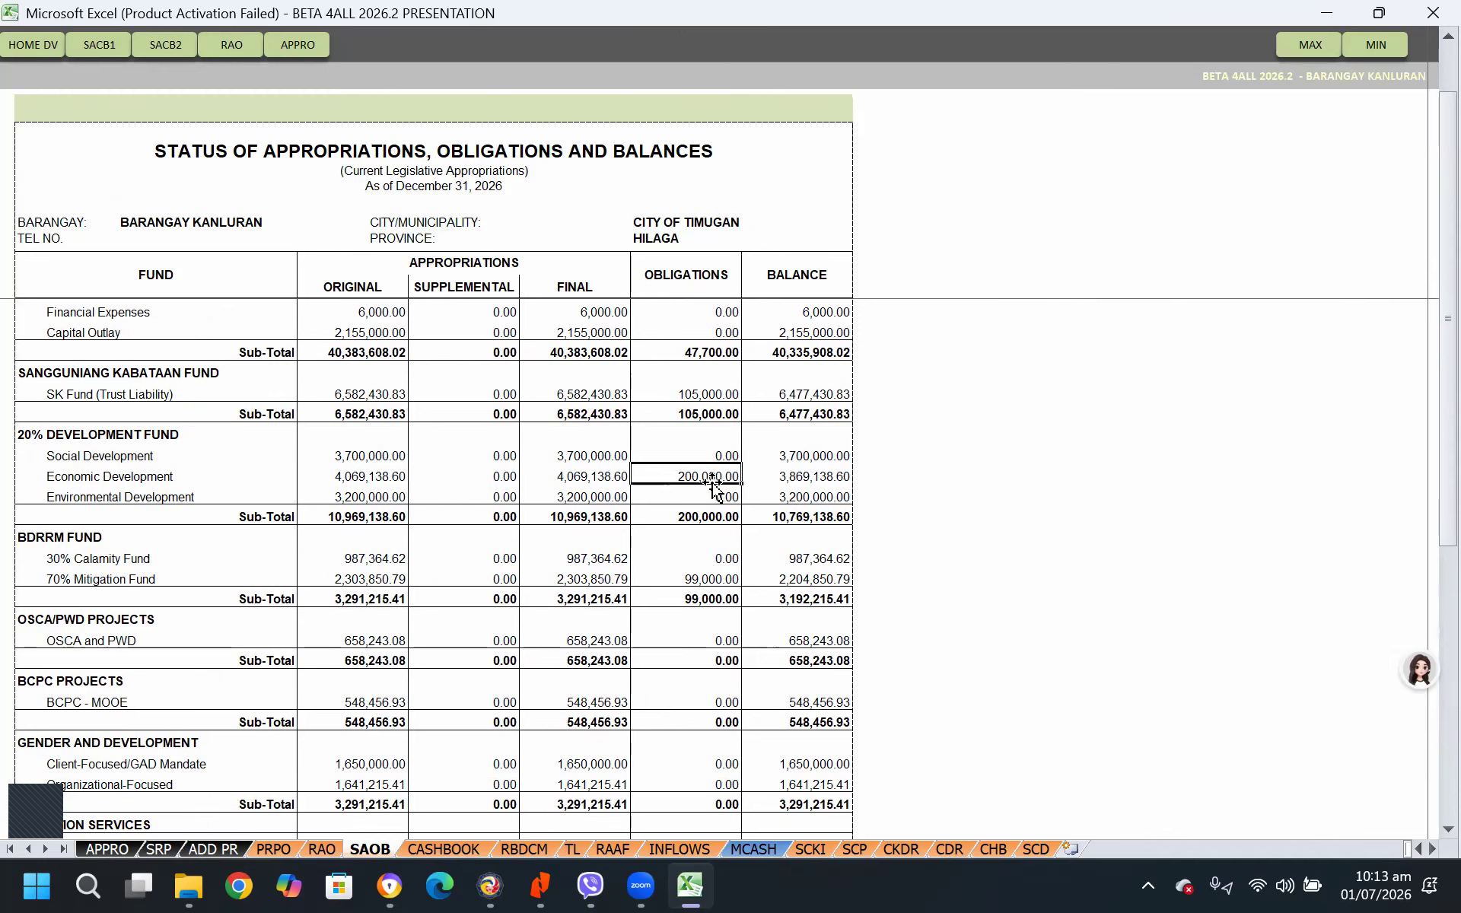
{"action": "scroll", "coordinate": [837, 578], "scroll_direction": "down", "scroll_amount": 3}
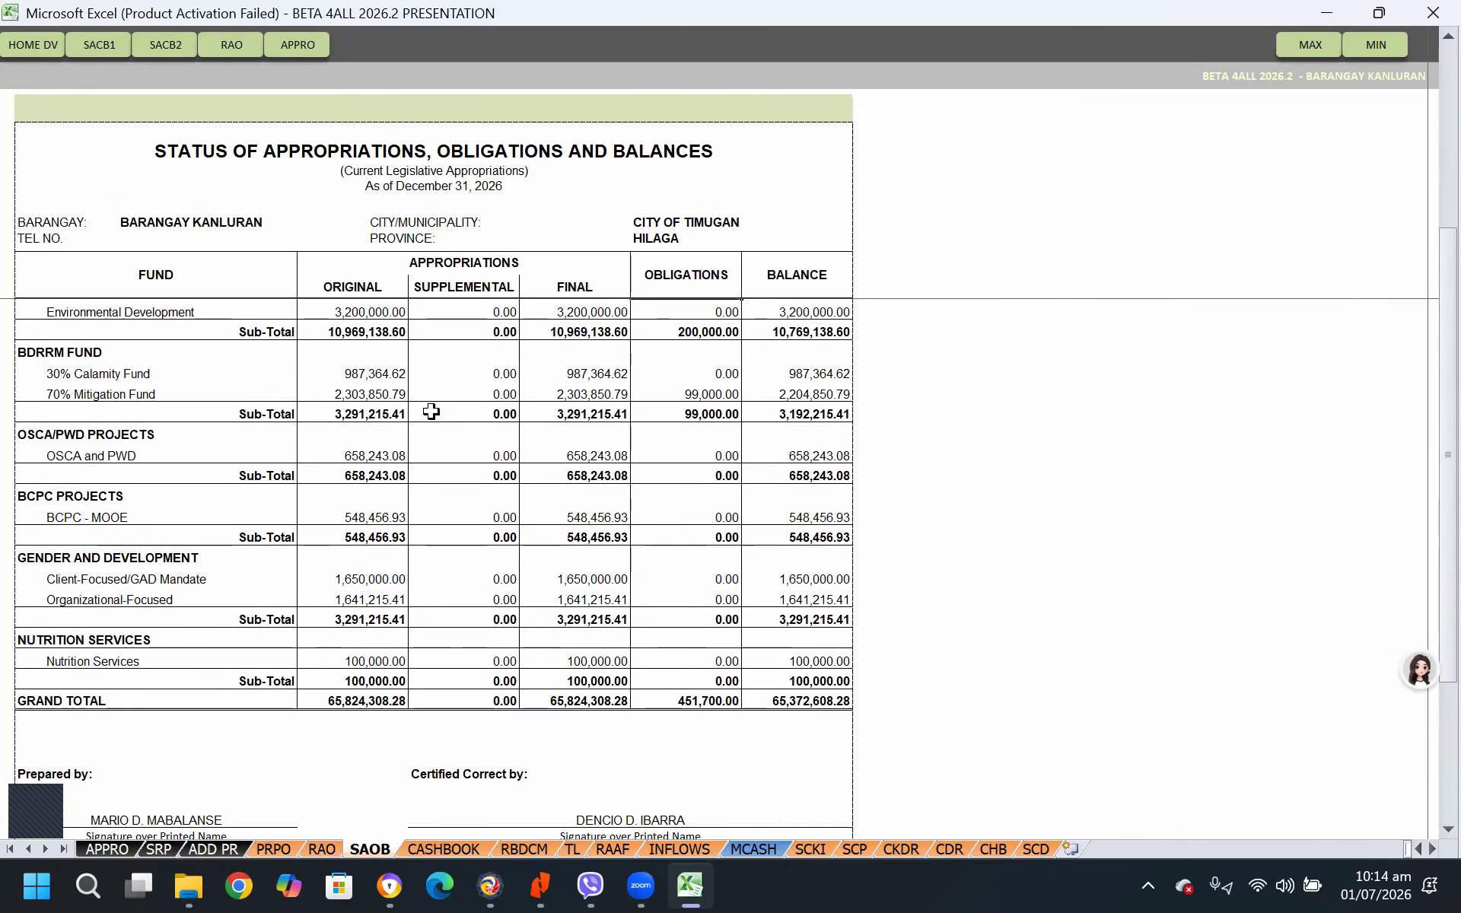
{"action": "left_click", "coordinate": [692, 394]}
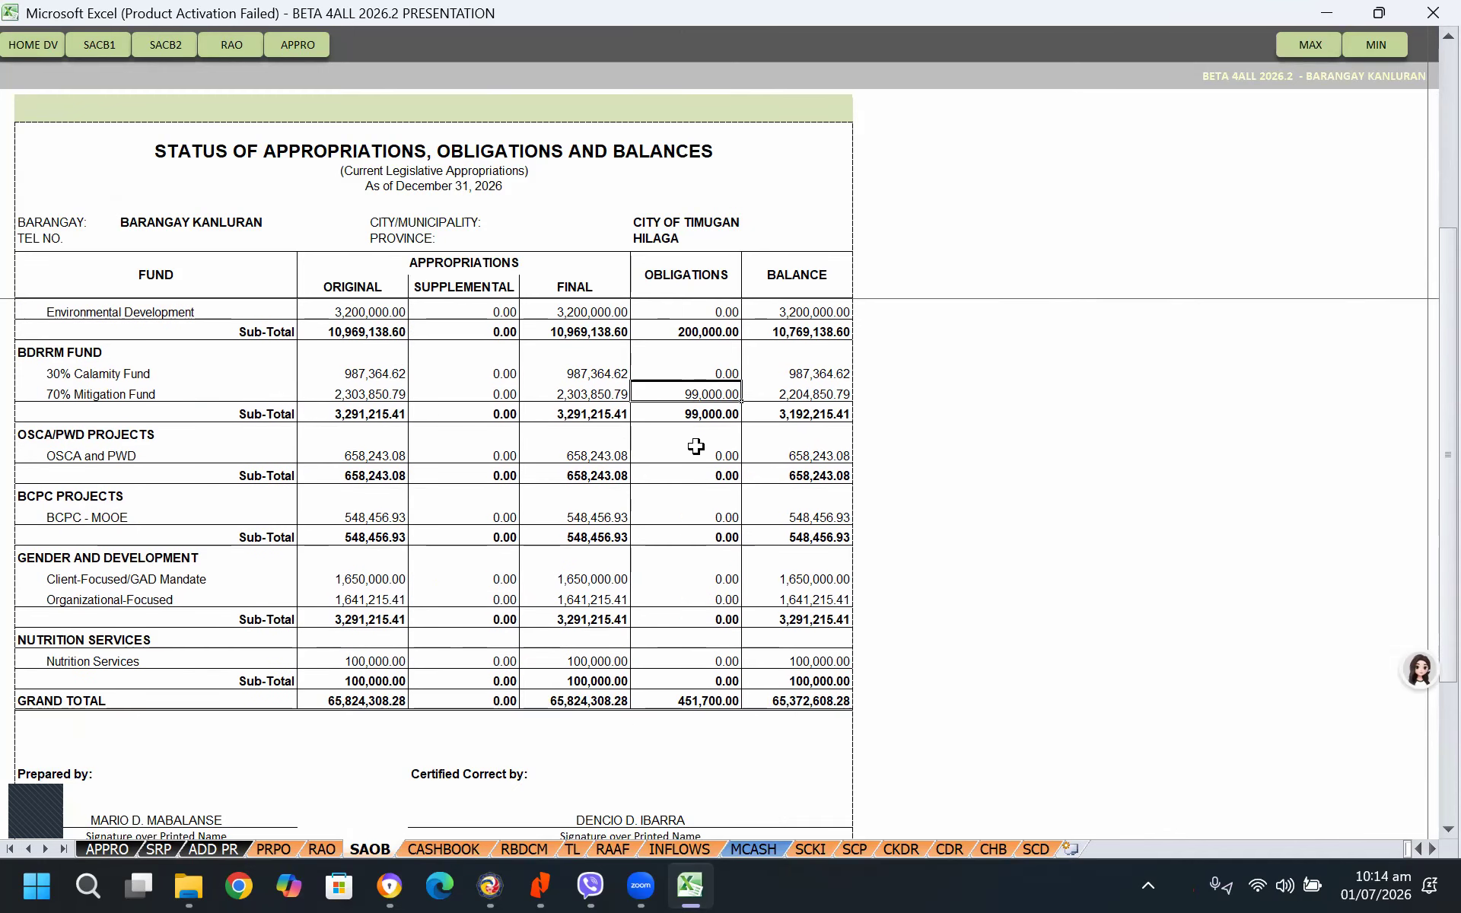
{"action": "scroll", "coordinate": [753, 630], "scroll_direction": "up", "scroll_amount": 1}
{"action": "scroll", "coordinate": [754, 630], "scroll_direction": "up", "scroll_amount": 3}
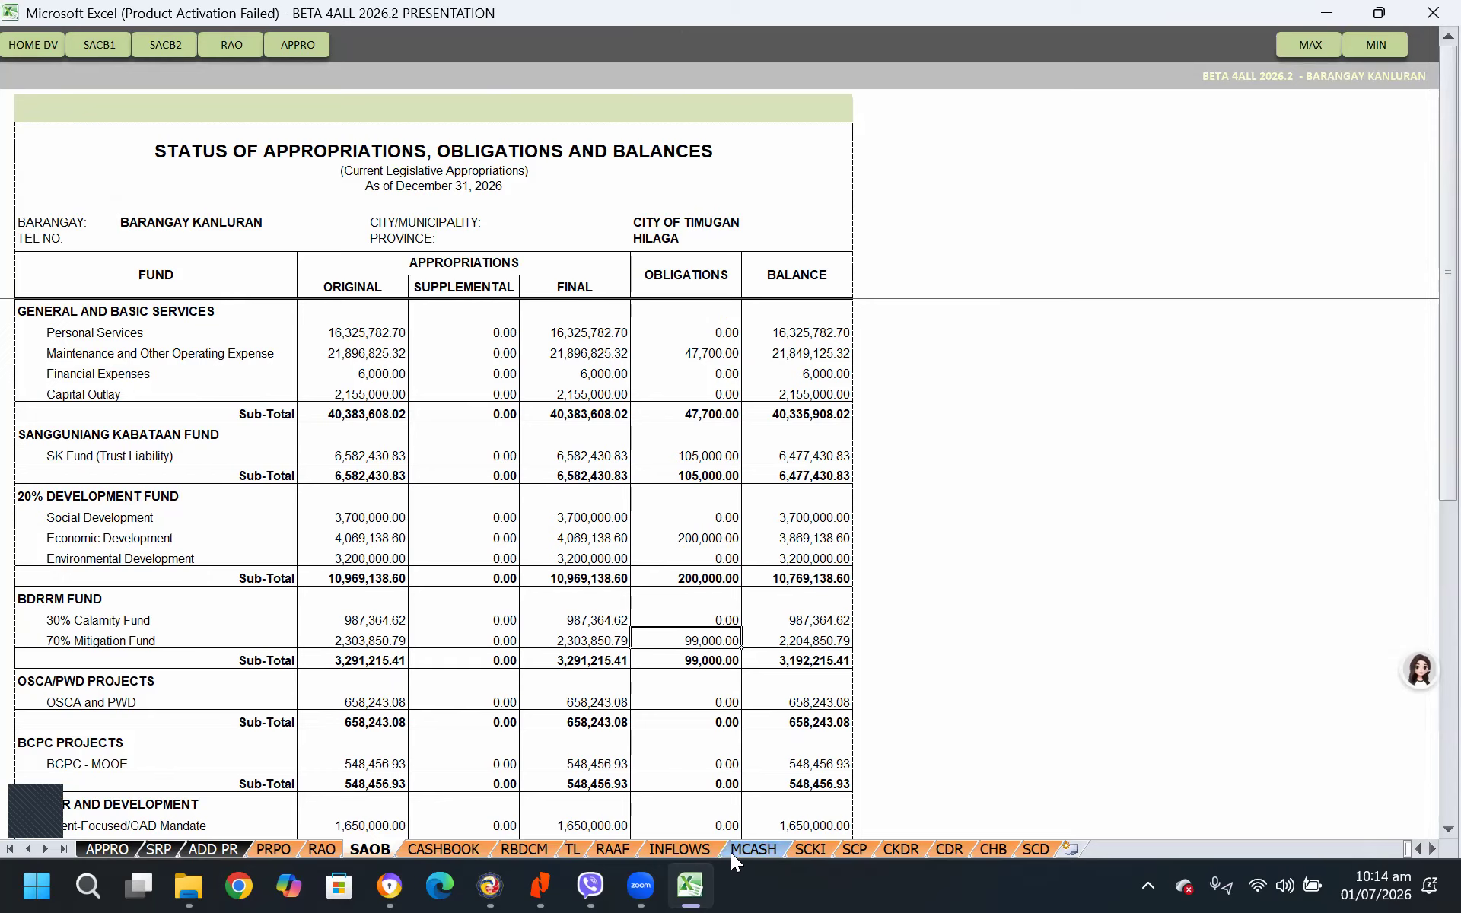
Open the Itemized Monthly Collection and Disbursements report and review its collection and disbursement columns
{"action": "left_click", "coordinate": [750, 849]}
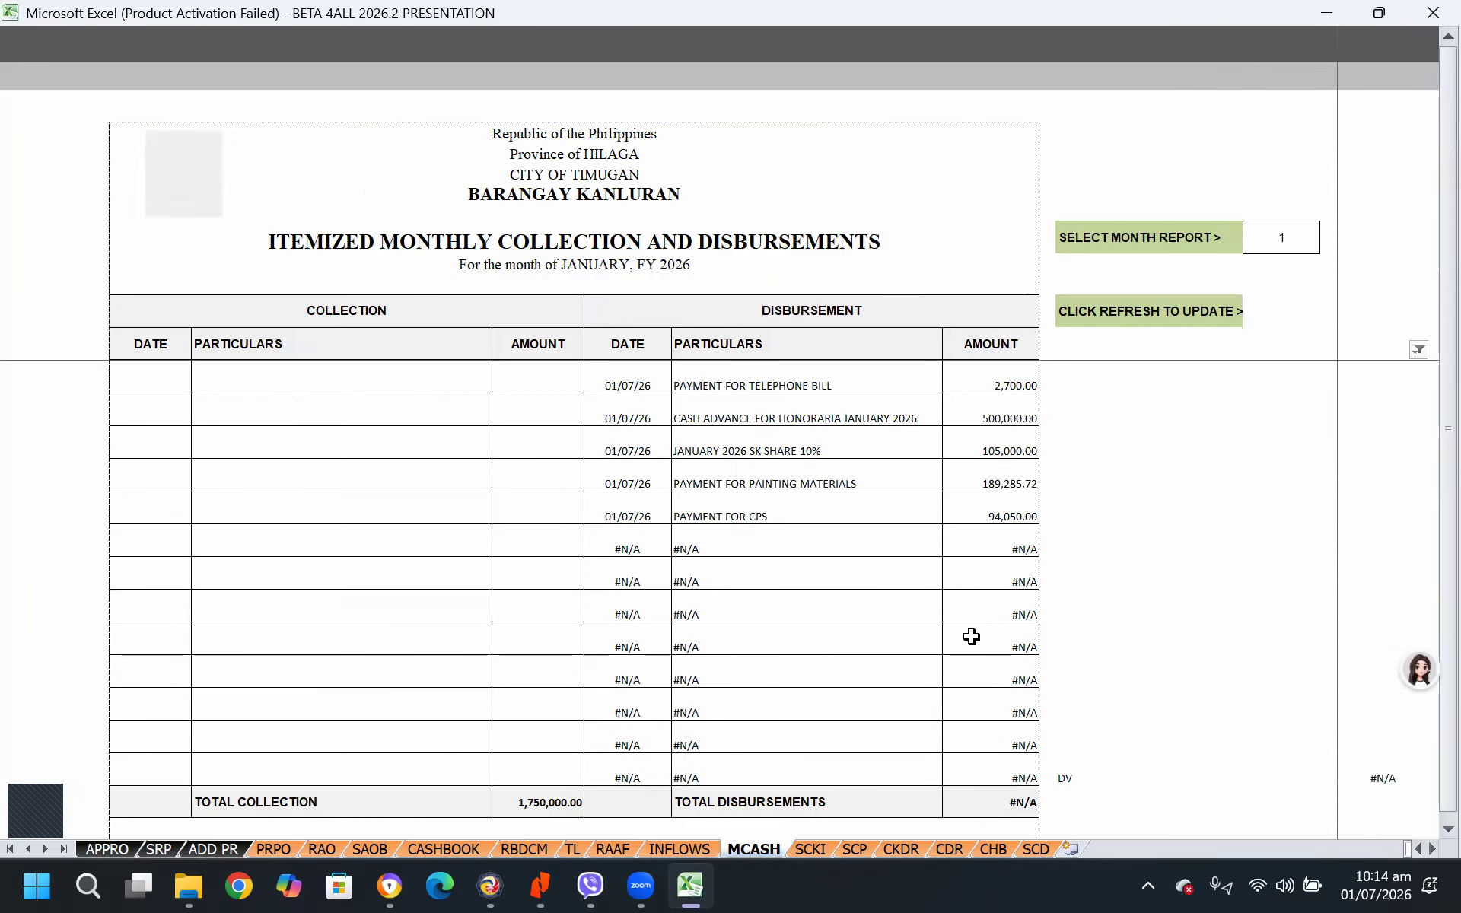
{"action": "left_click", "coordinate": [608, 242]}
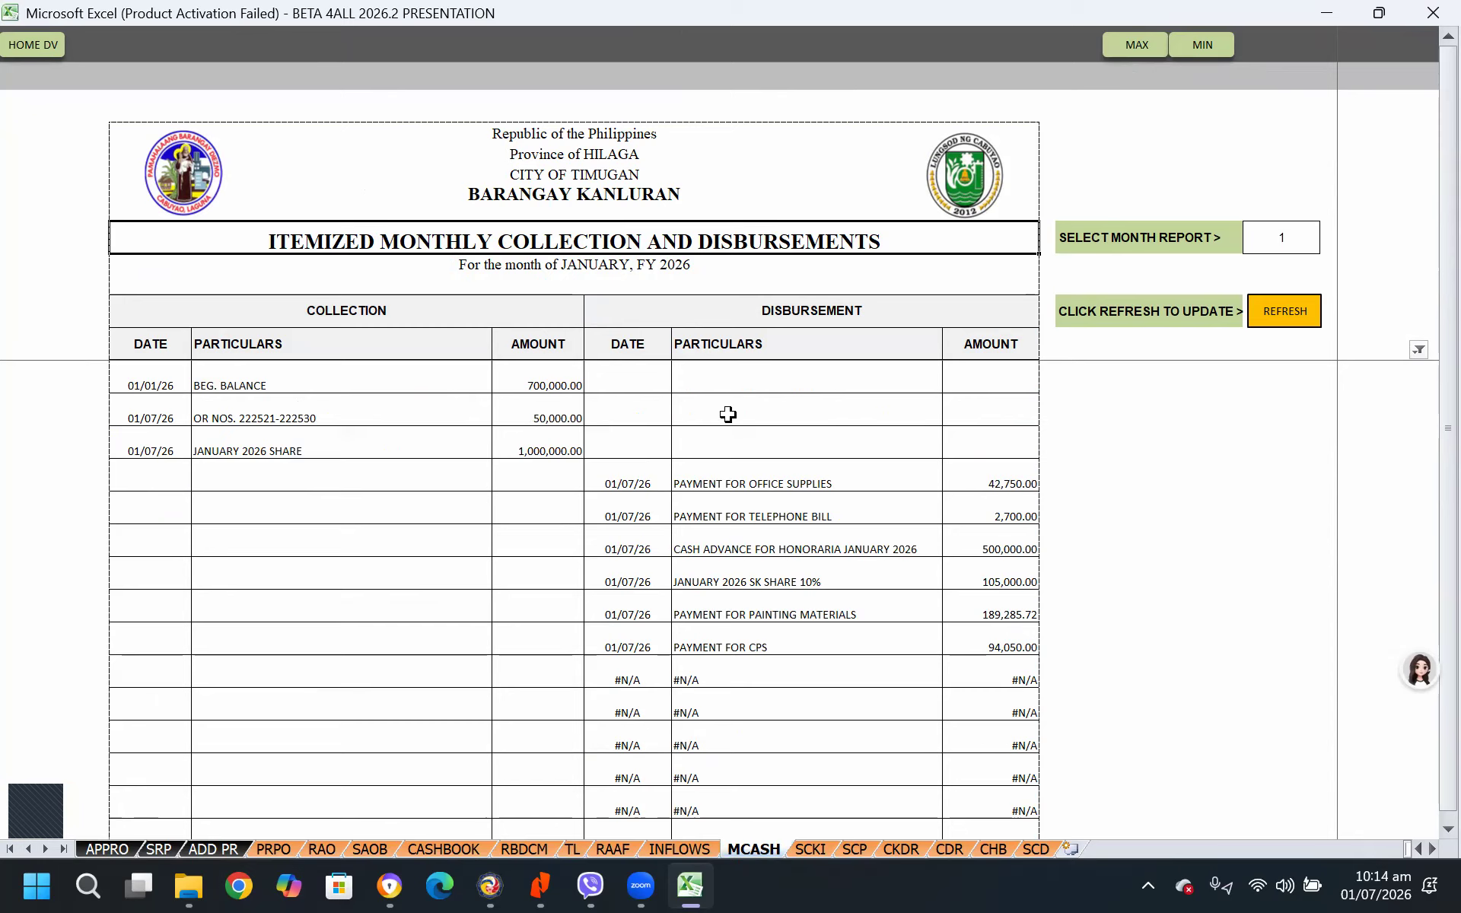
{"action": "left_click", "coordinate": [354, 310]}
{"action": "left_click", "coordinate": [833, 310]}
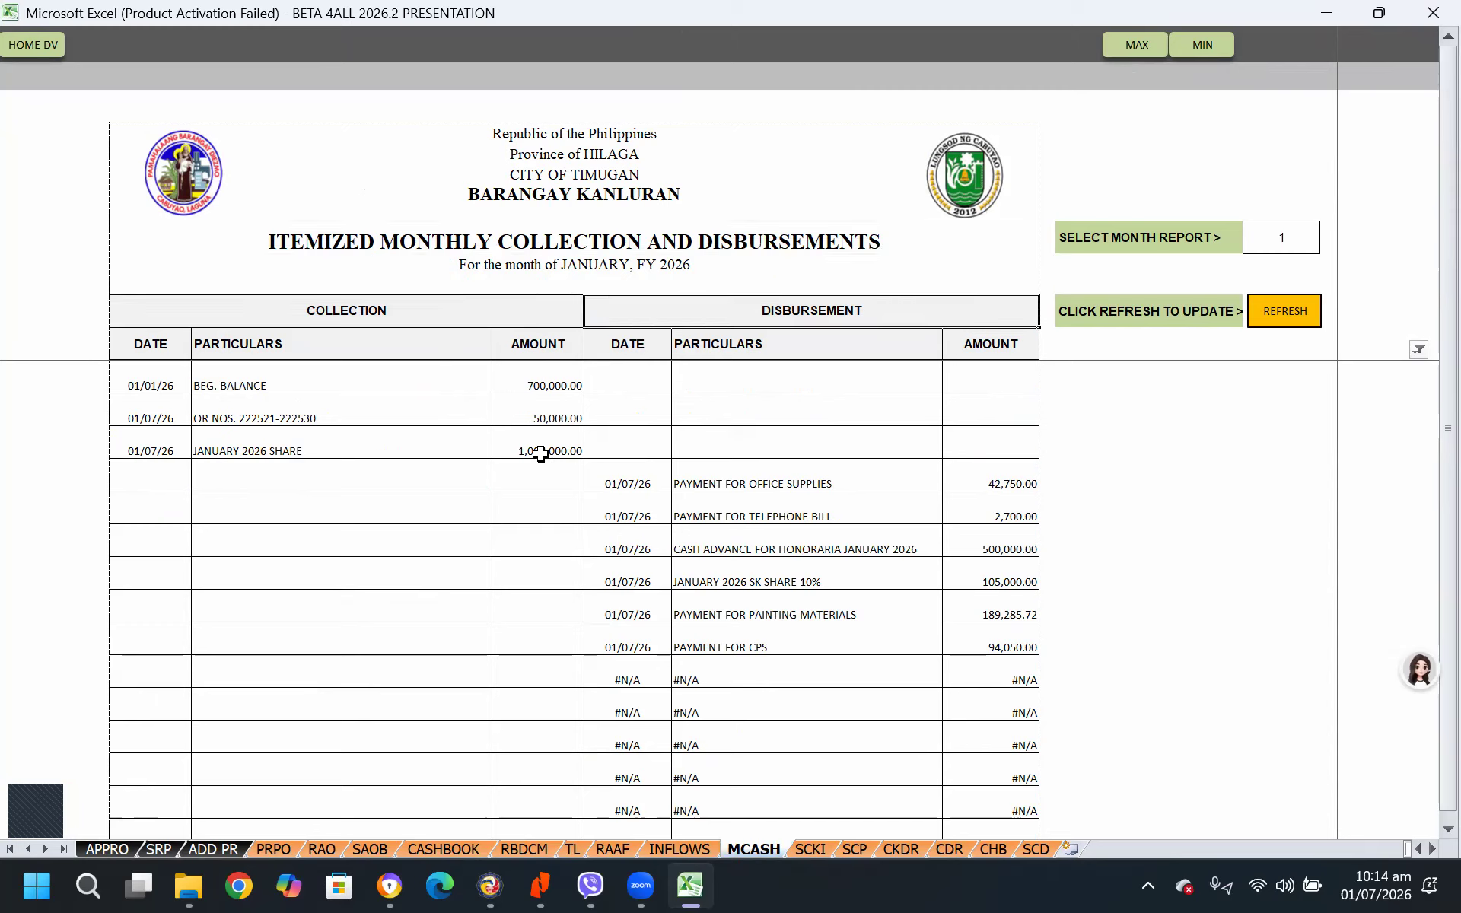
{"action": "left_click", "coordinate": [152, 334]}
{"action": "left_click", "coordinate": [320, 355]}
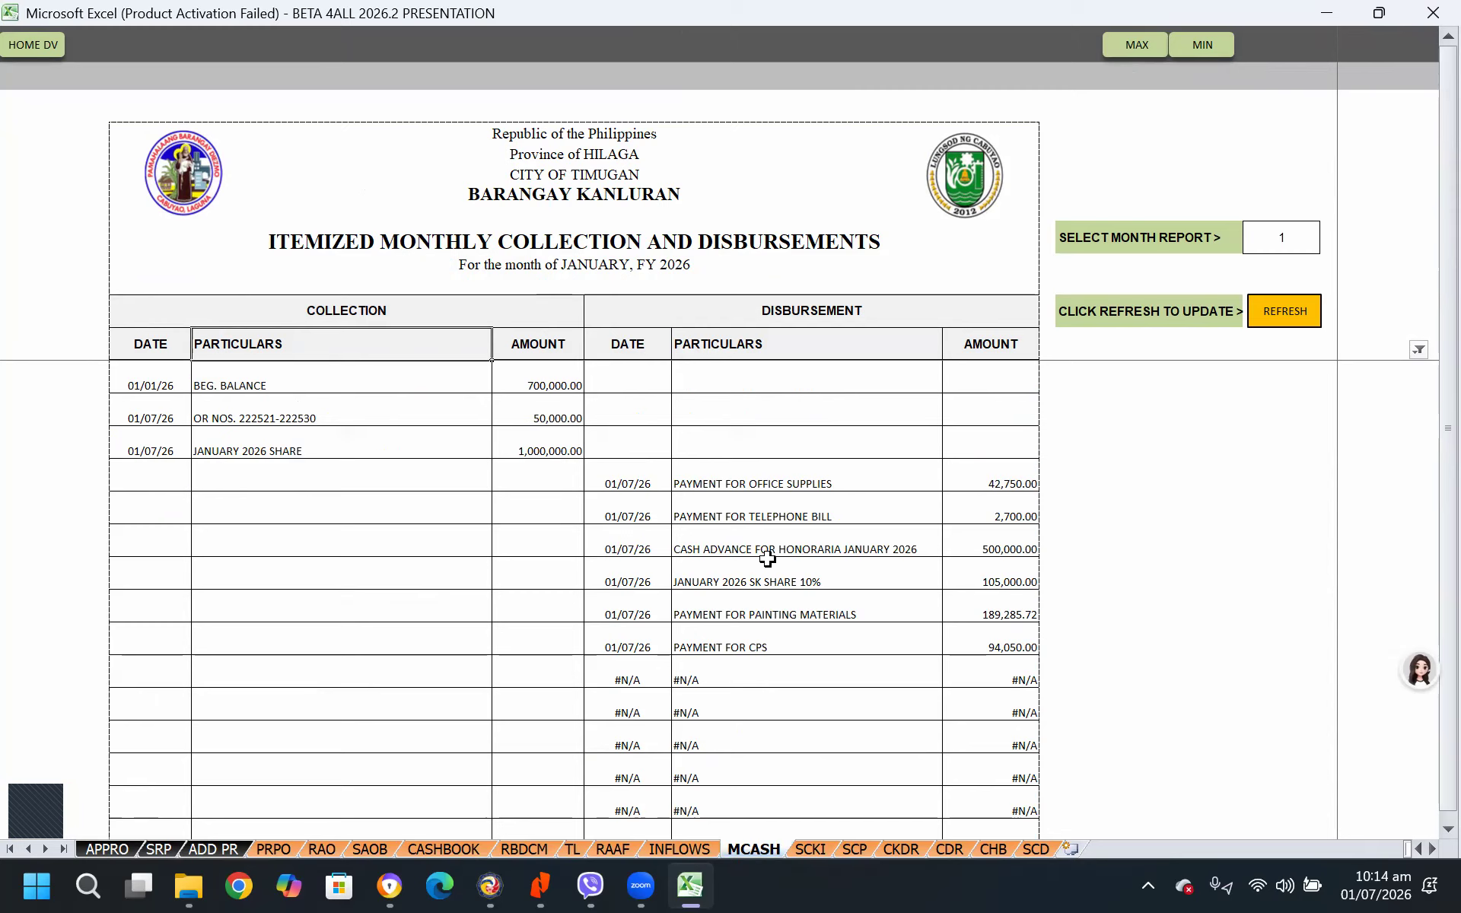
Refresh the Itemized Monthly Collection and Disbursements report with month 1 as the reporting month
{"action": "left_click", "coordinate": [1313, 243]}
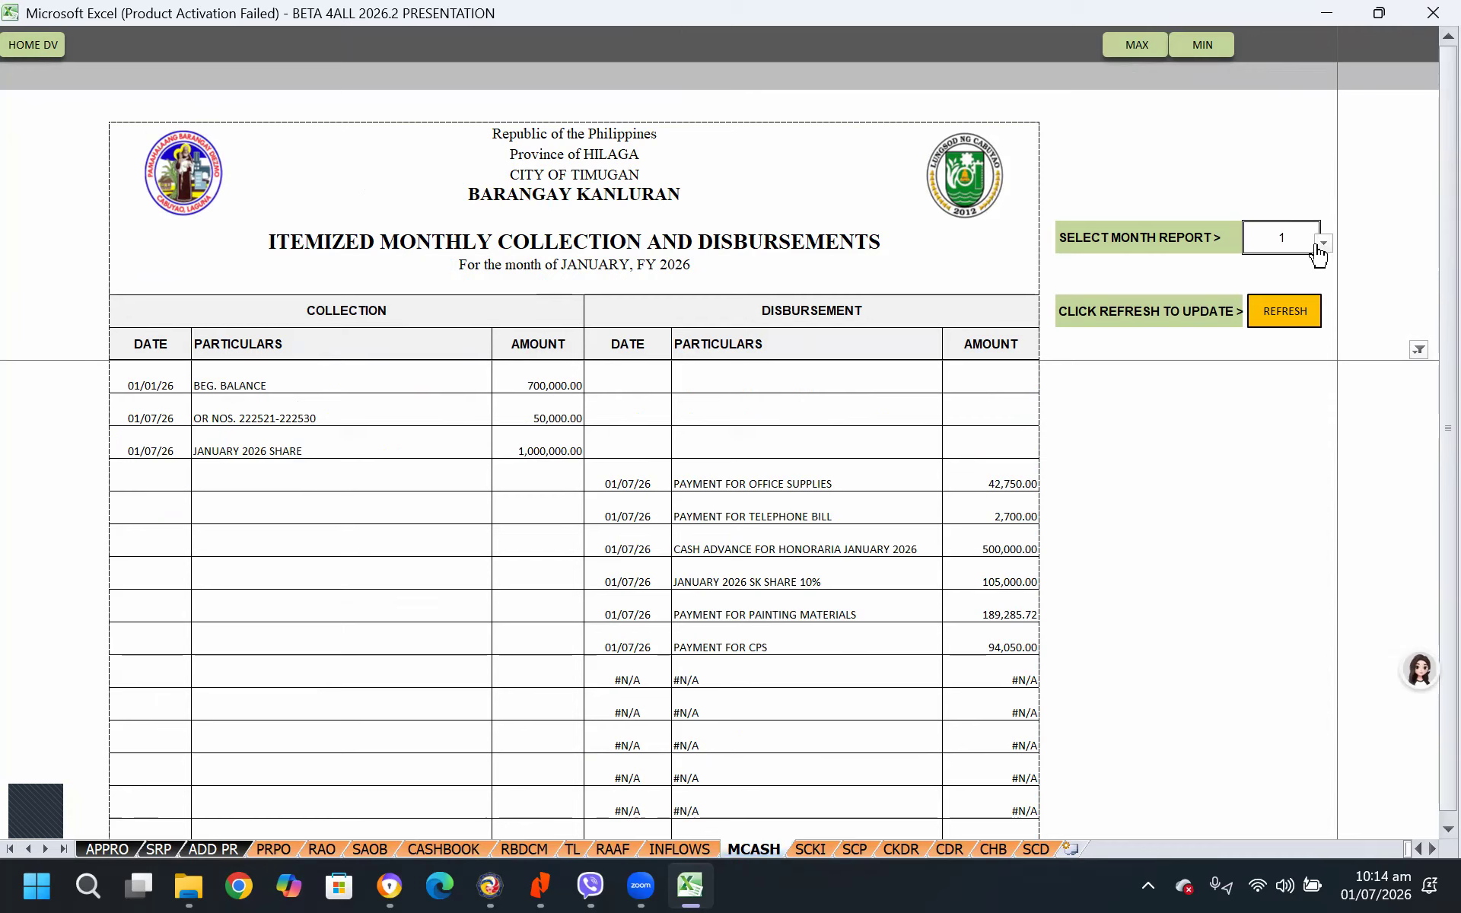
{"action": "left_click", "coordinate": [1323, 243]}
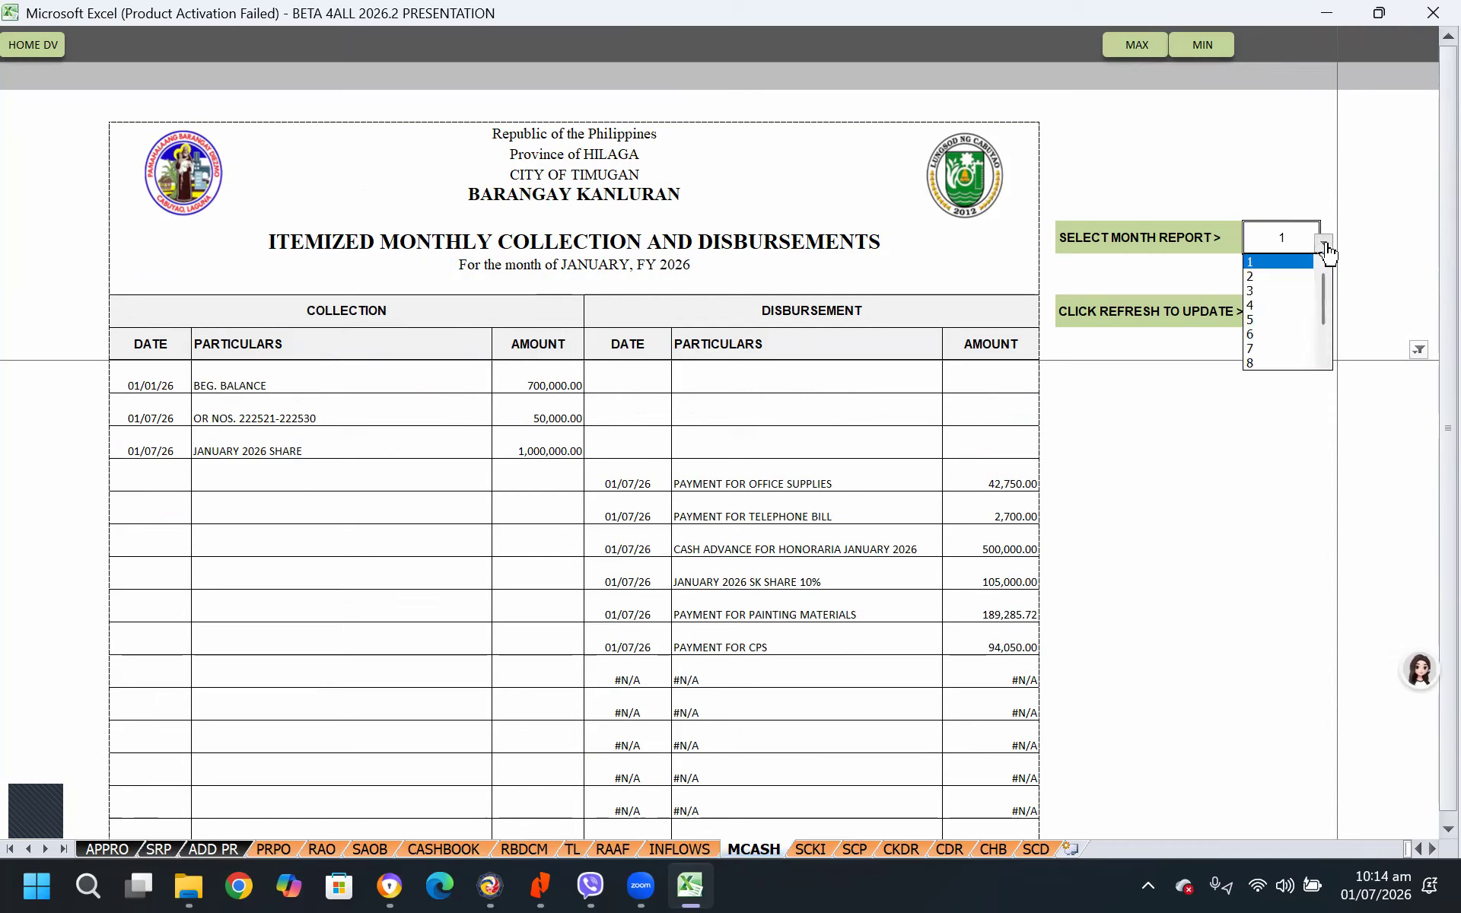
{"action": "left_click", "coordinate": [1252, 262]}
{"action": "left_click", "coordinate": [1293, 324]}
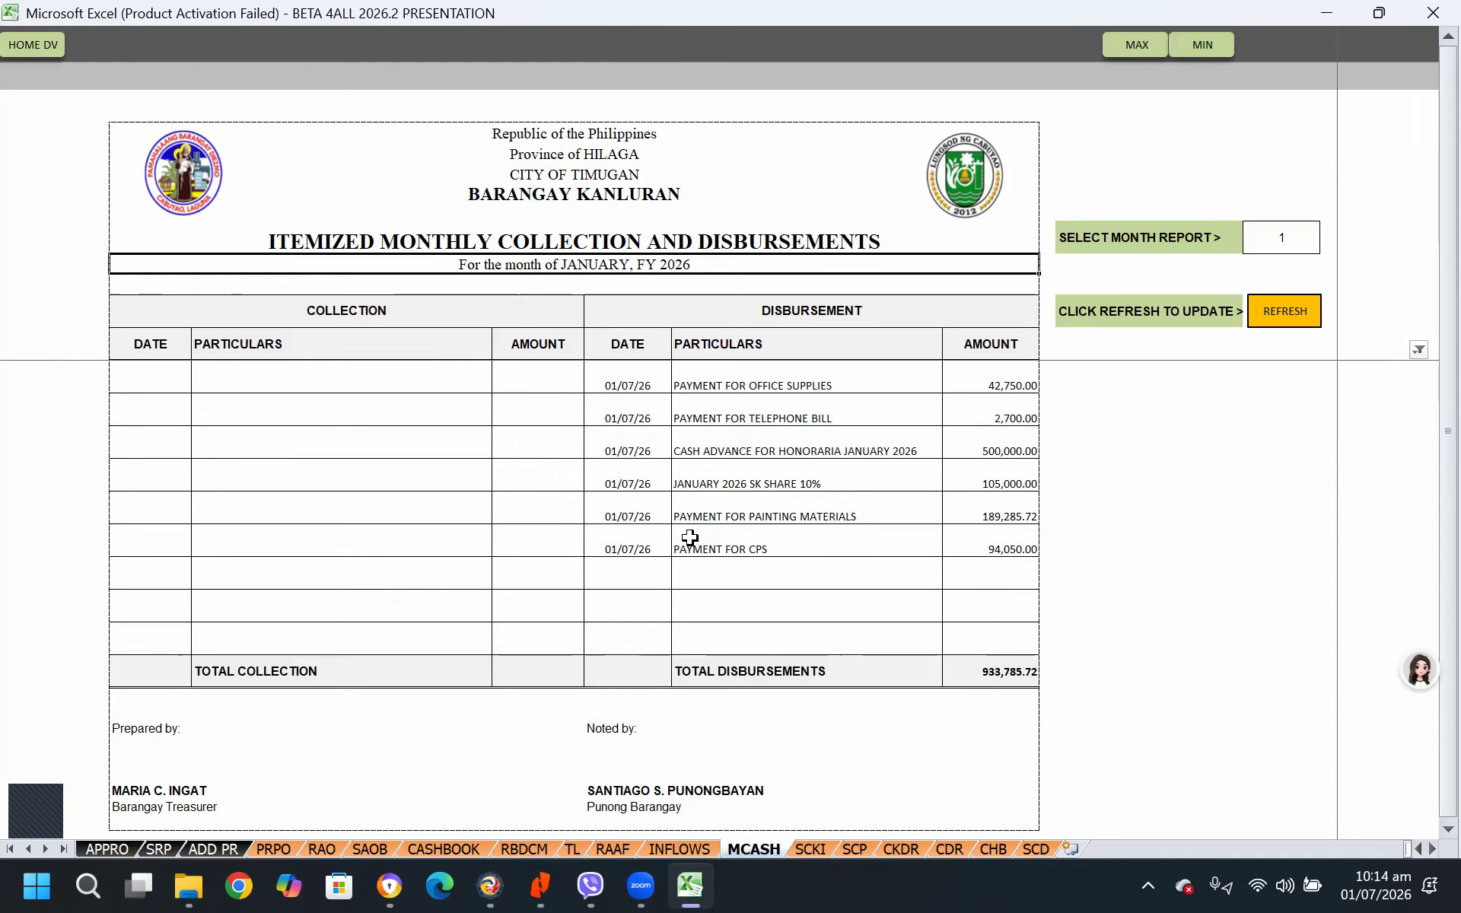
{"action": "left_click", "coordinate": [1102, 476]}
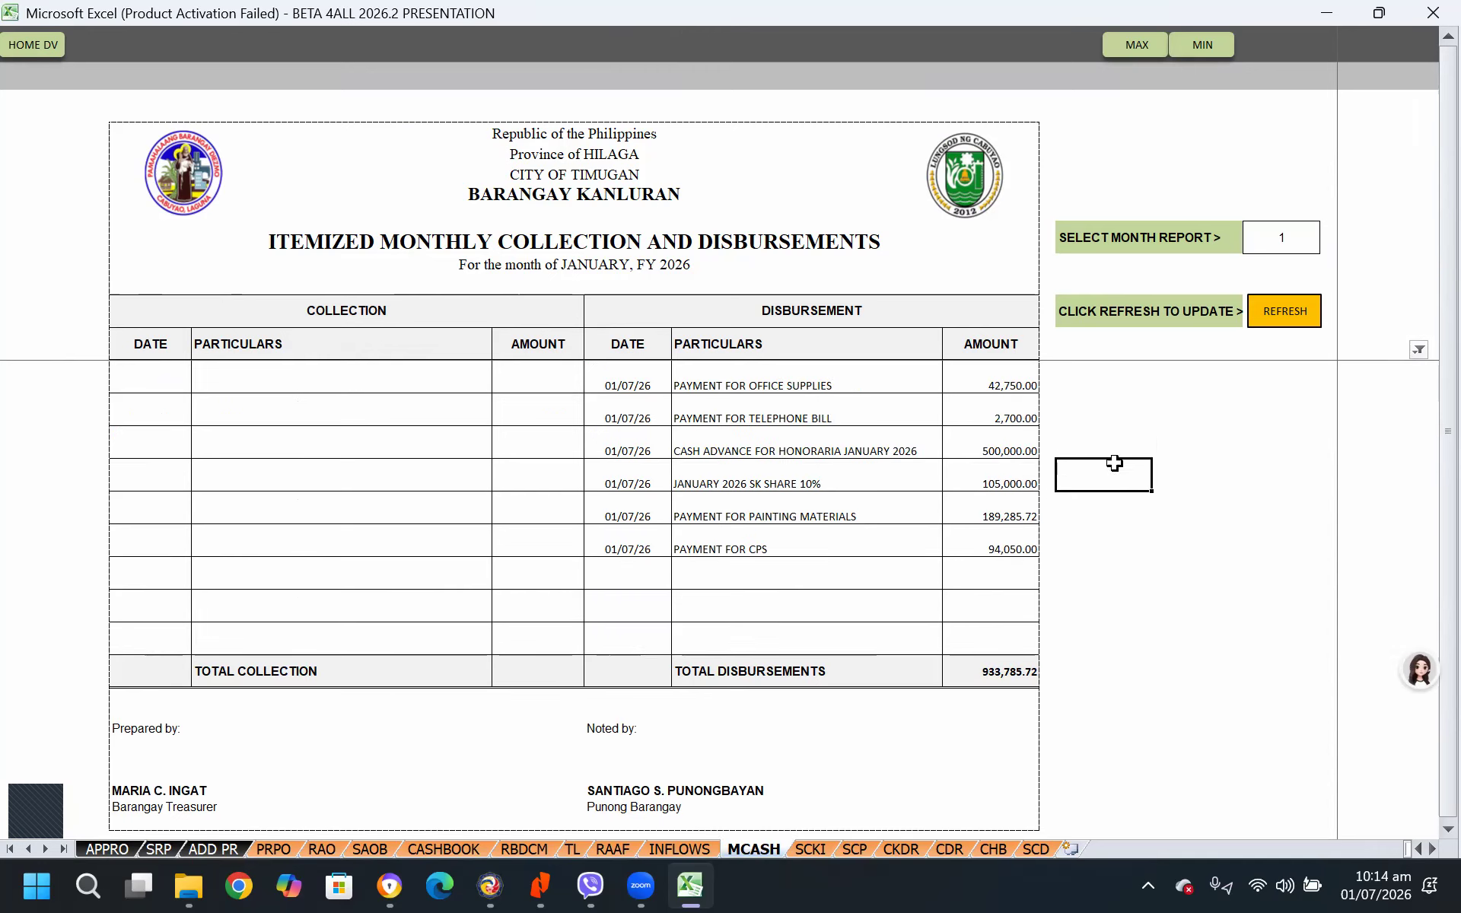
Set the report month to 2 and refresh the Itemized Monthly Collection and Disbursements report
{"action": "left_click", "coordinate": [1284, 242]}
{"action": "left_click", "coordinate": [1323, 242]}
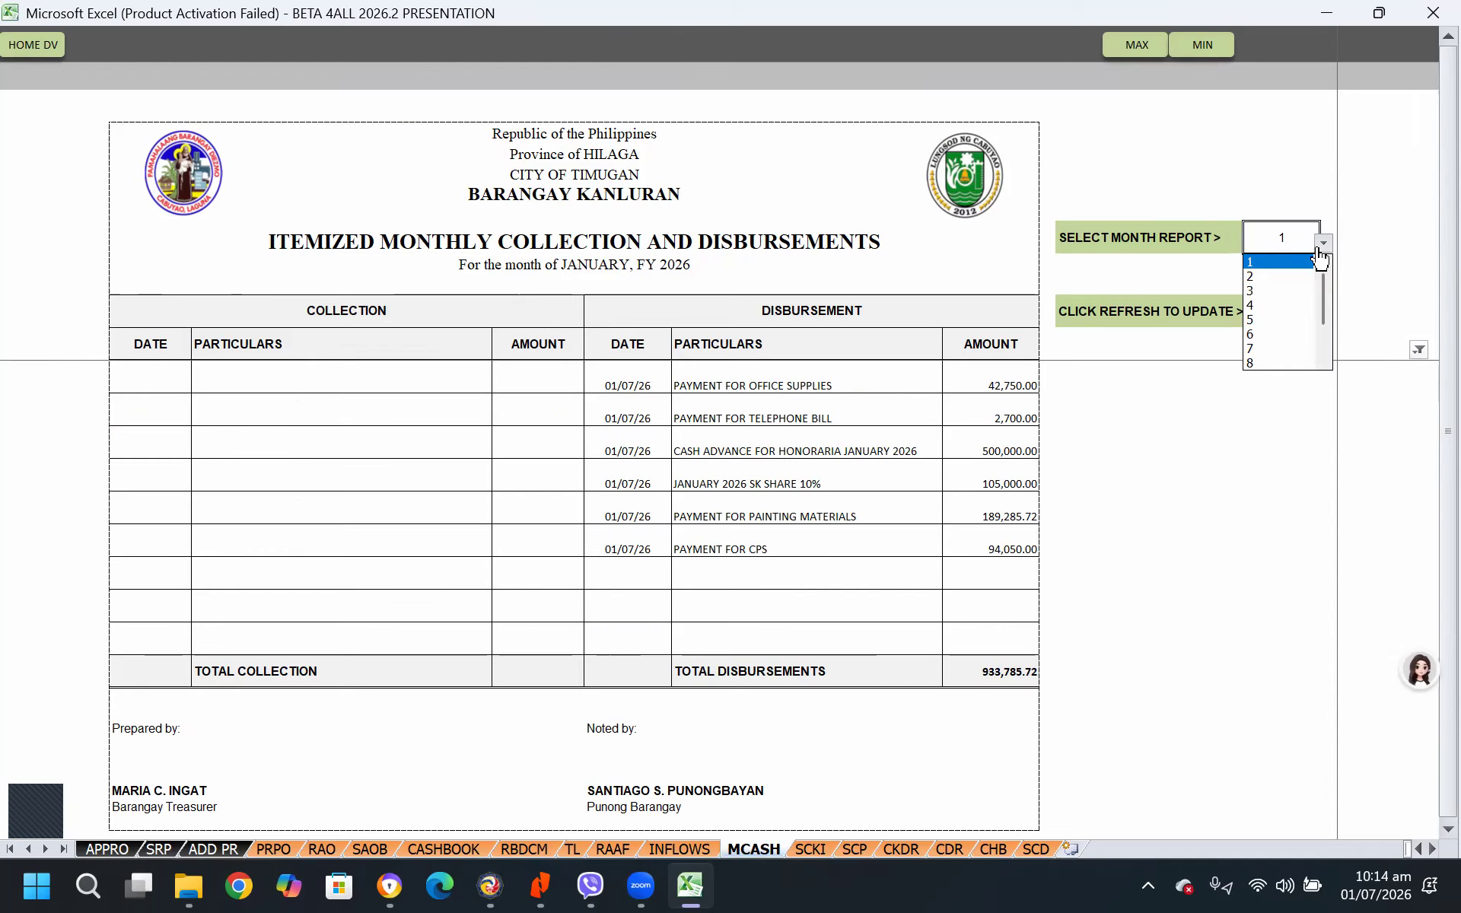
{"action": "left_click", "coordinate": [1270, 277]}
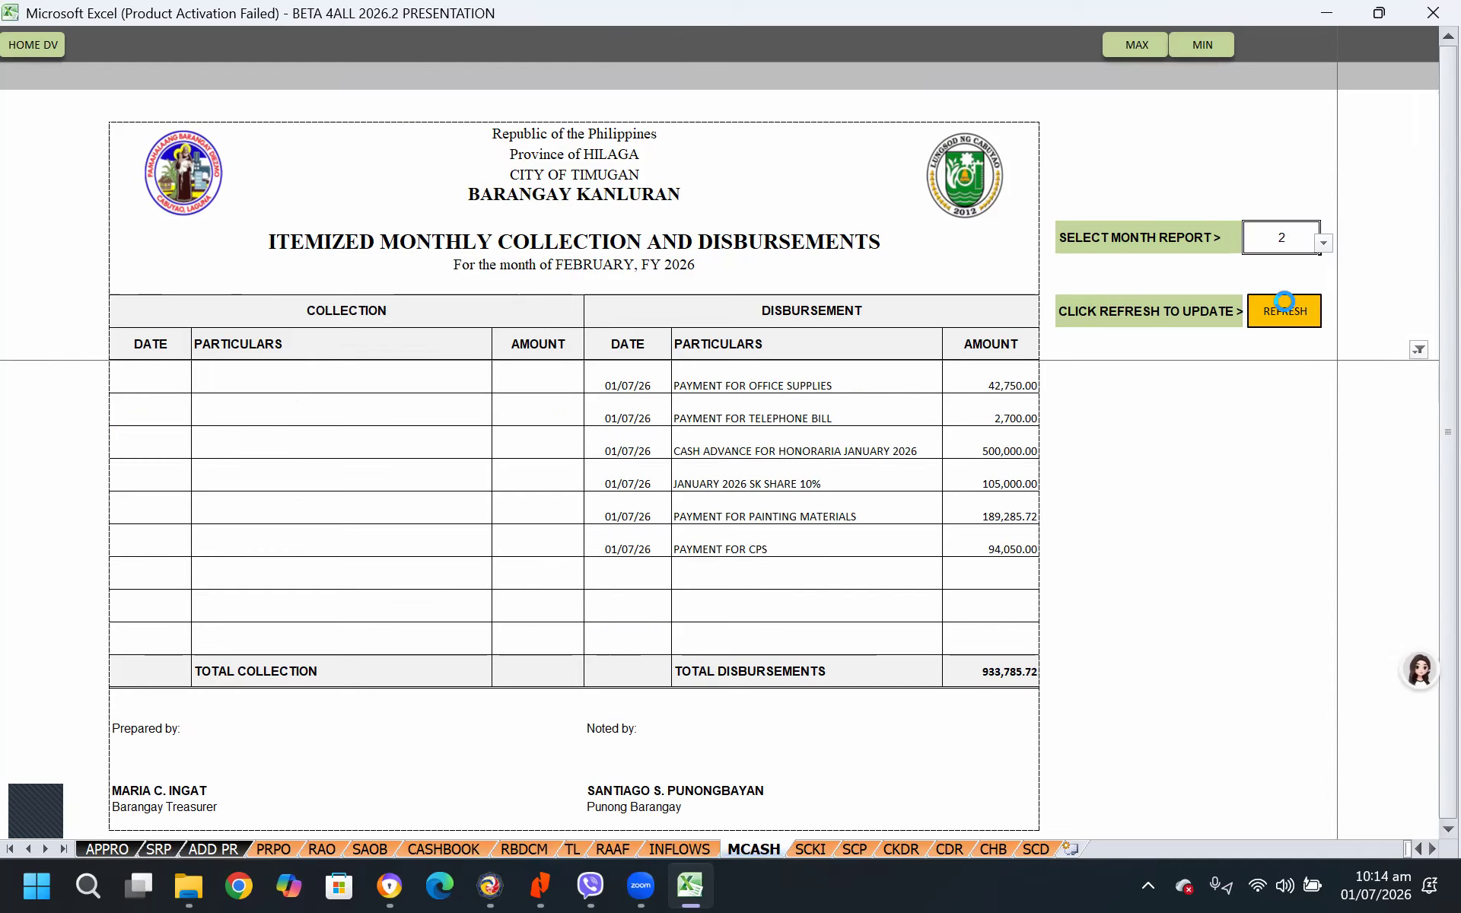
Return the Itemized Monthly Collection and Disbursements report to month 1 and refresh its entries
{"action": "left_click", "coordinate": [1307, 251]}
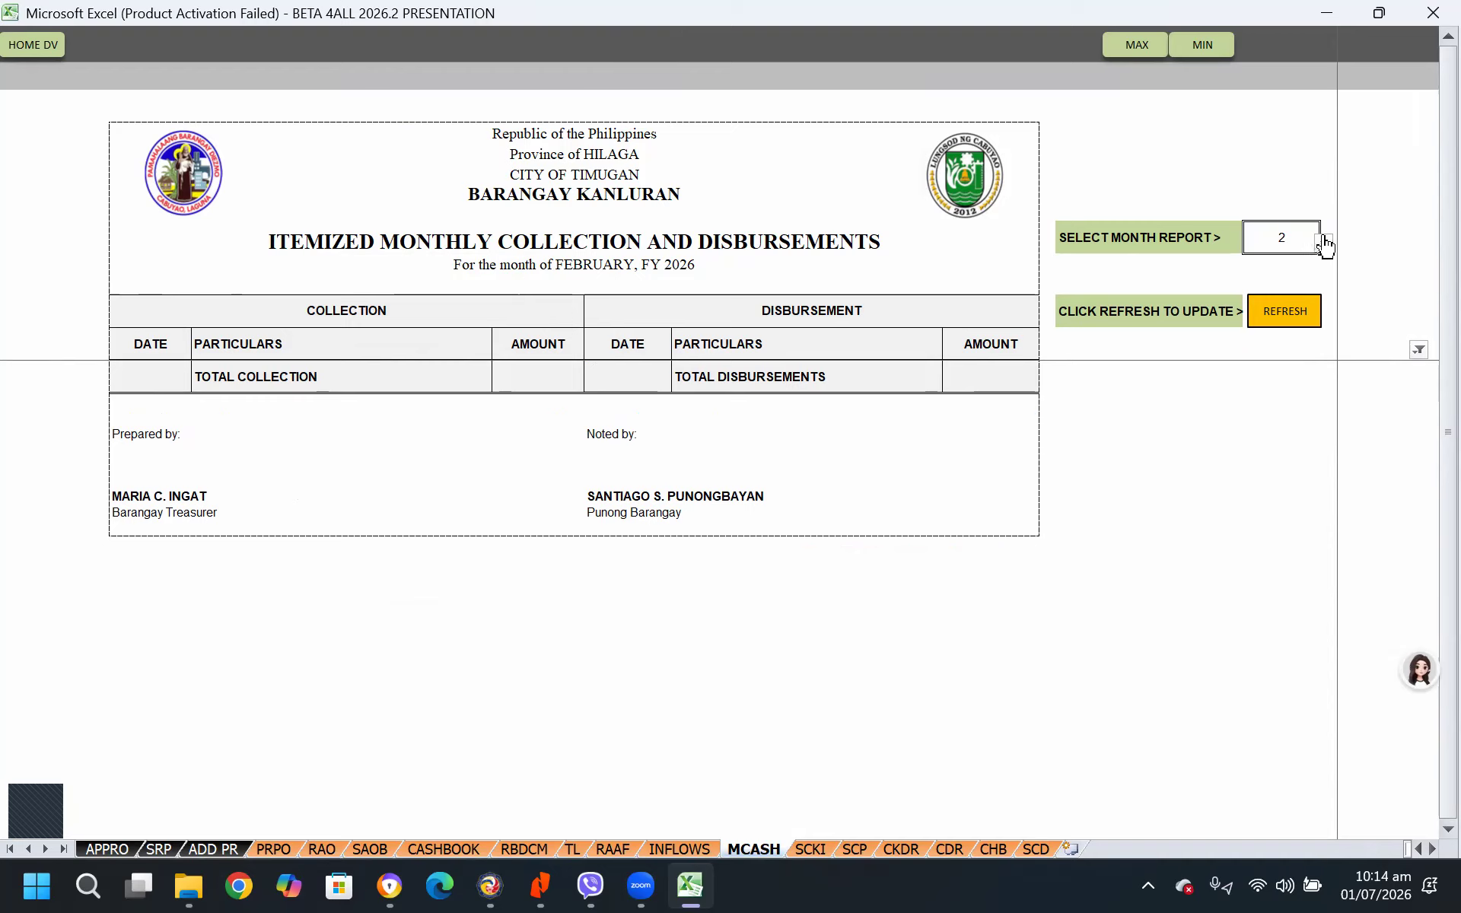
{"action": "left_click", "coordinate": [1324, 242]}
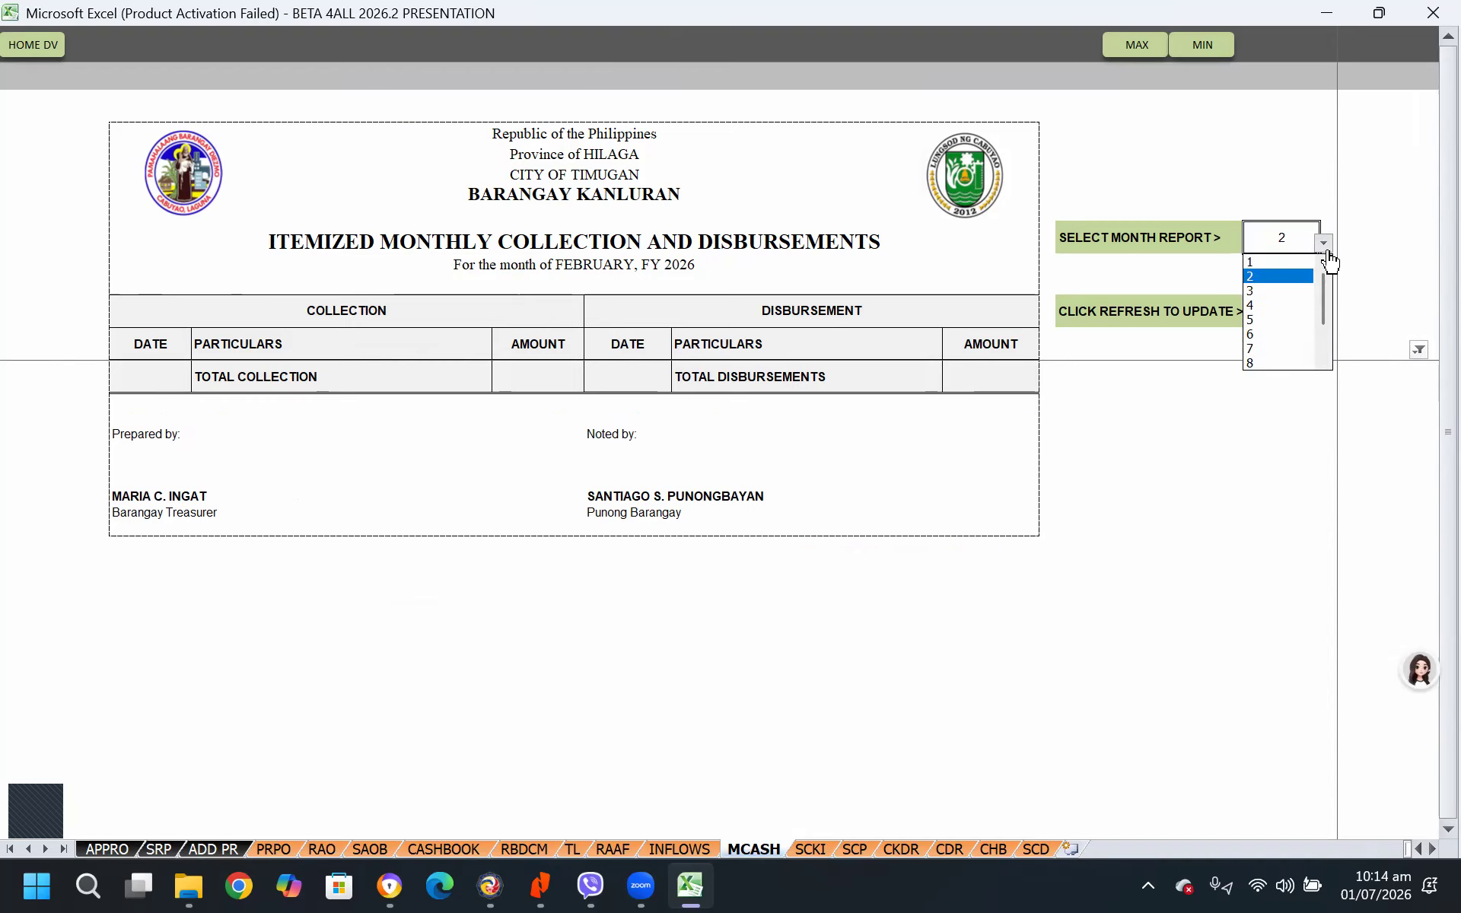
{"action": "left_click", "coordinate": [1250, 264]}
{"action": "left_click", "coordinate": [1286, 313]}
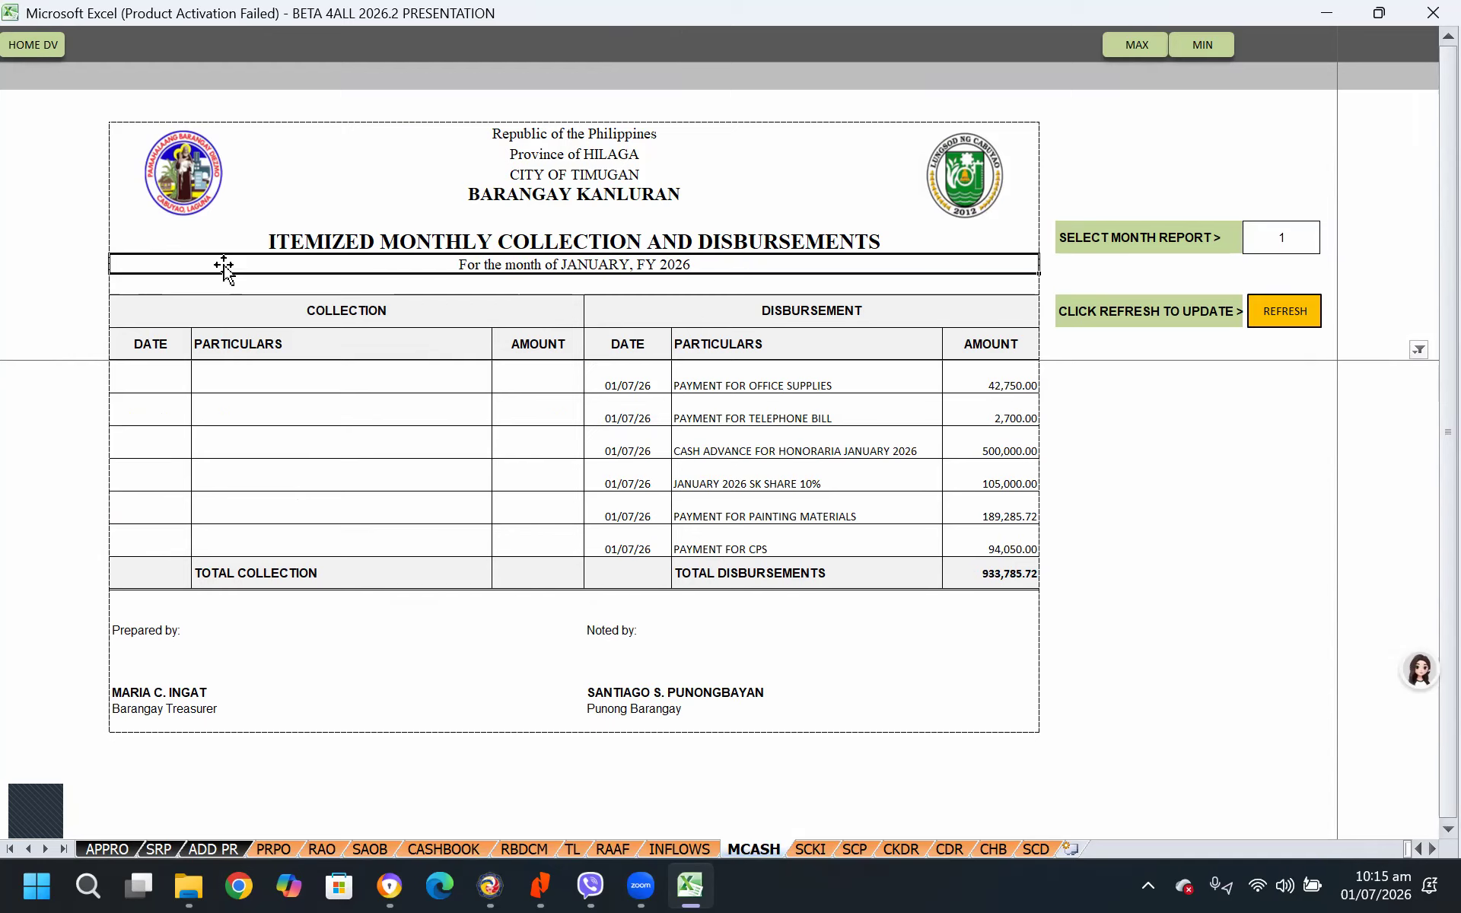
Look through the SCKI, Summary of Cash Payments, CKDR and CDR reports one after another
{"action": "left_click", "coordinate": [817, 848]}
{"action": "left_click", "coordinate": [853, 847]}
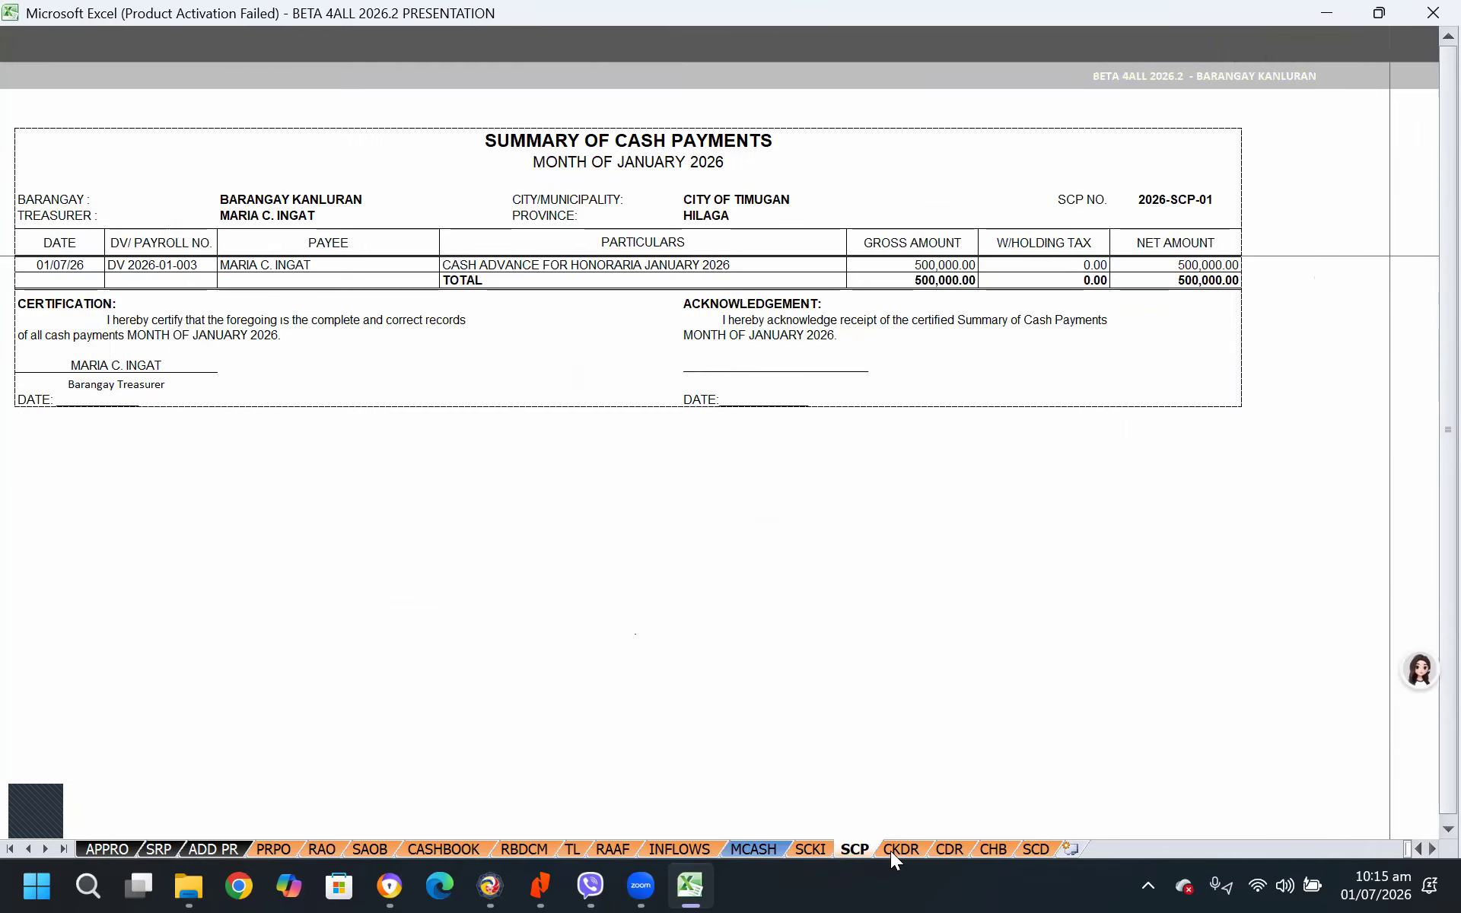
{"action": "left_click", "coordinate": [901, 849]}
{"action": "left_click", "coordinate": [943, 848]}
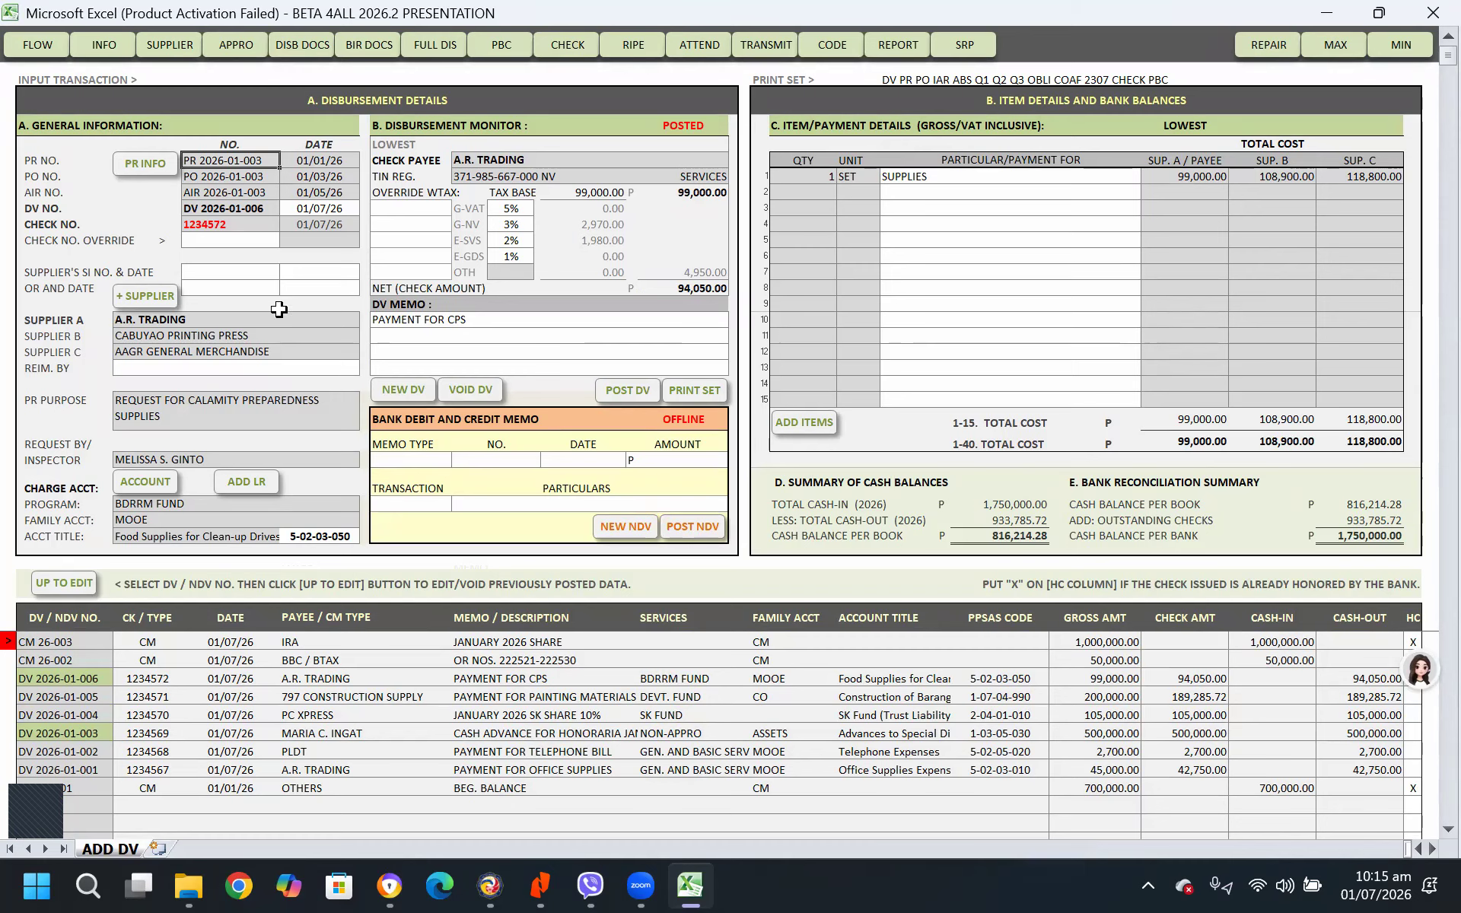
Open the Barangay Information Sheet and review the account registration section with its registered user and registration key fields
{"action": "left_click", "coordinate": [104, 46]}
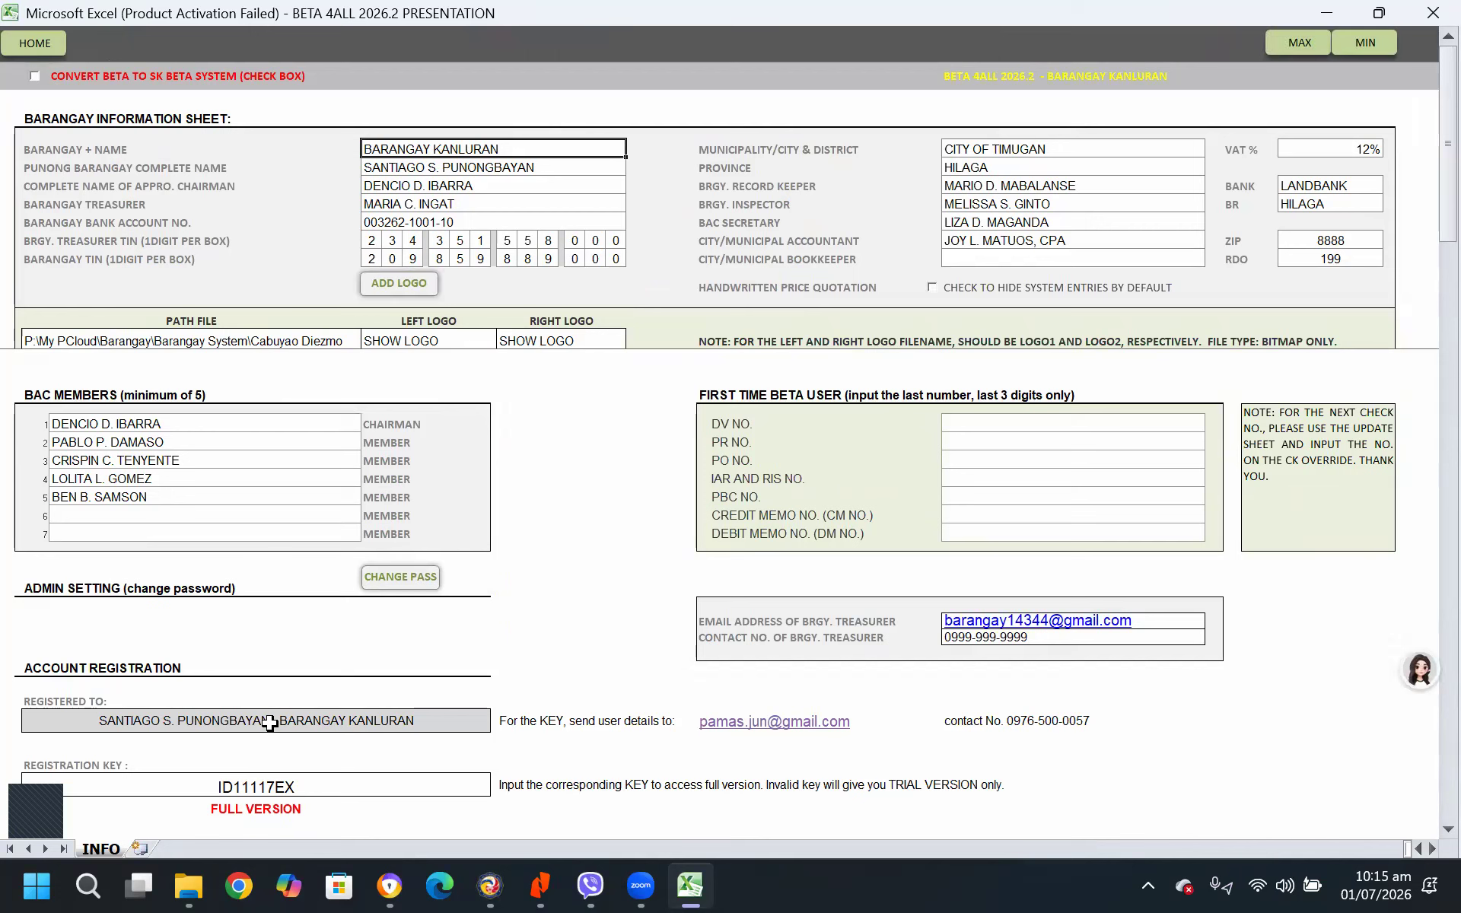
{"action": "left_click", "coordinate": [200, 720]}
{"action": "scroll", "coordinate": [694, 687], "scroll_direction": "down", "scroll_amount": 1}
{"action": "scroll", "coordinate": [694, 688], "scroll_direction": "down", "scroll_amount": 1}
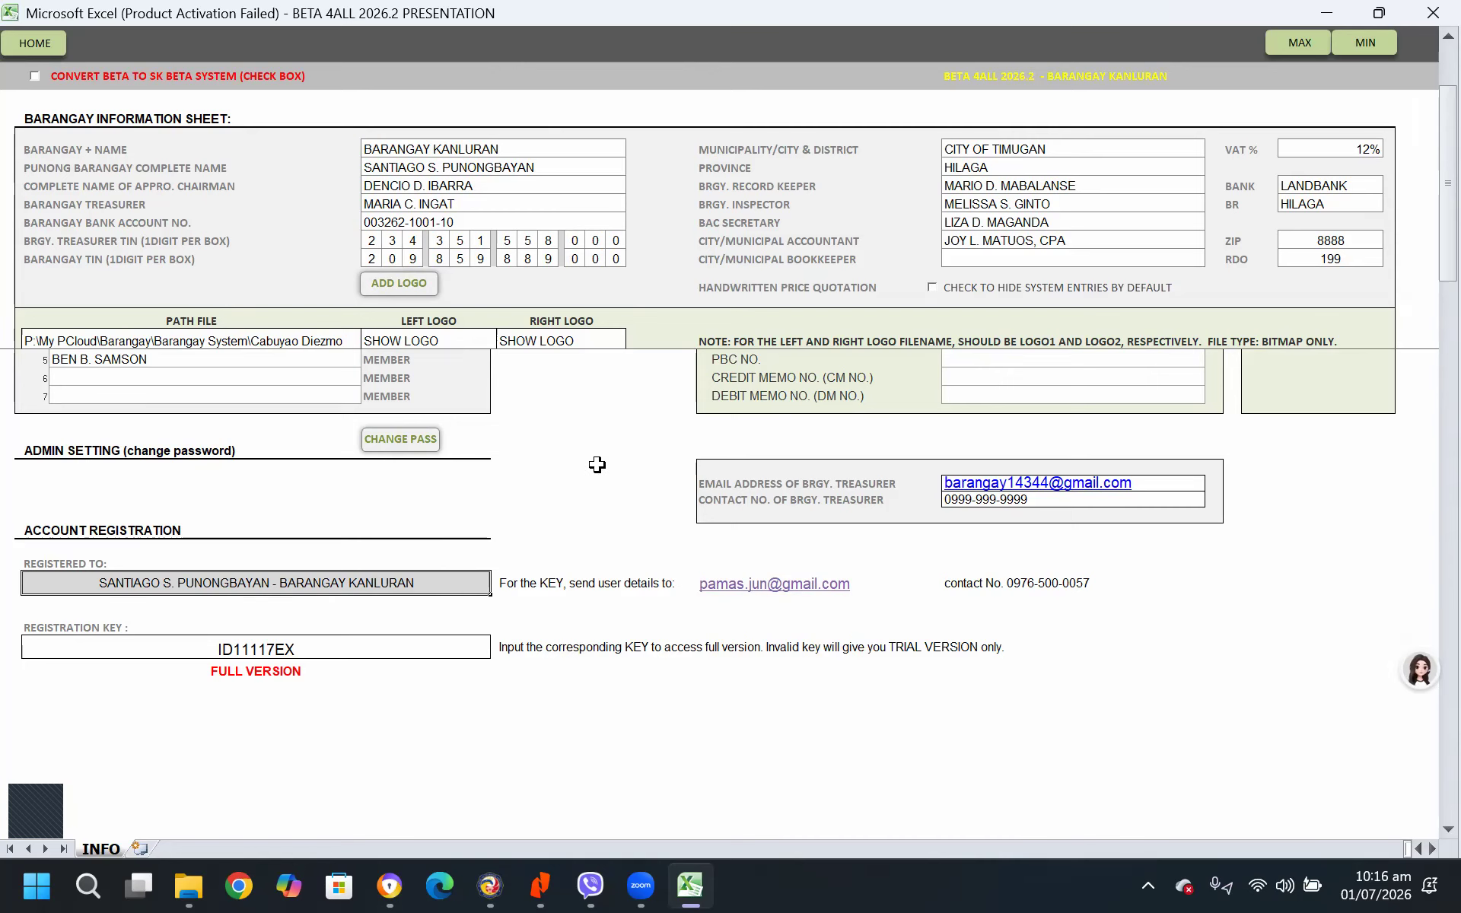
{"action": "scroll", "coordinate": [601, 456], "scroll_direction": "up", "scroll_amount": 3}
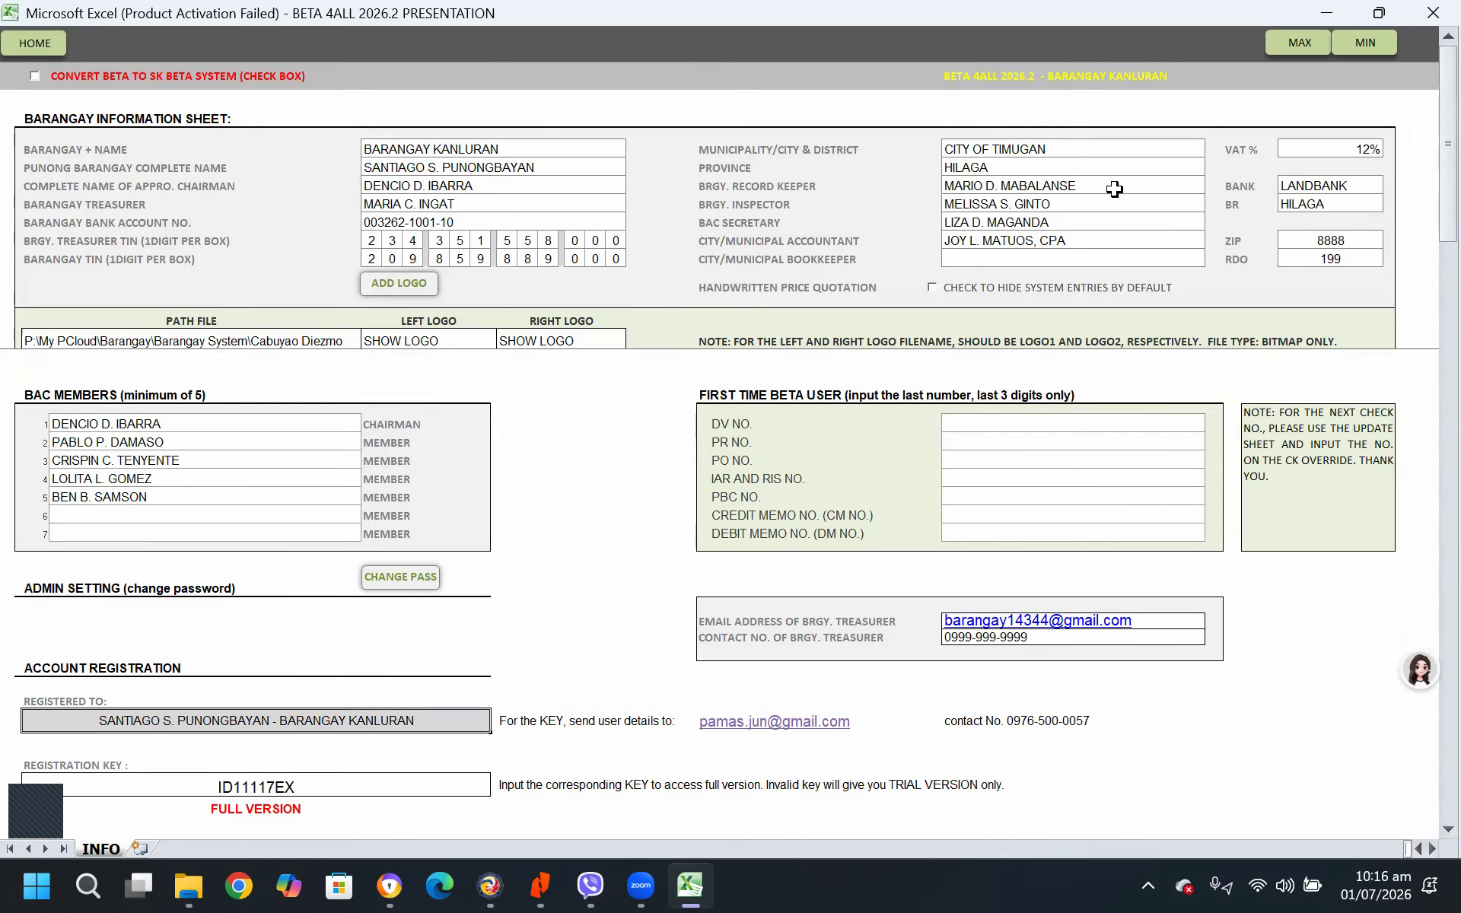
Examine the barangay treasurer's e-mail and contact number fields alongside the officials' details and account registration
{"action": "scroll", "coordinate": [1323, 601], "scroll_direction": "down", "scroll_amount": 3}
{"action": "left_click", "coordinate": [1188, 483]}
{"action": "left_click", "coordinate": [1183, 503]}
{"action": "left_click", "coordinate": [1186, 483]}
{"action": "left_click", "coordinate": [1188, 503]}
{"action": "left_click", "coordinate": [1190, 484]}
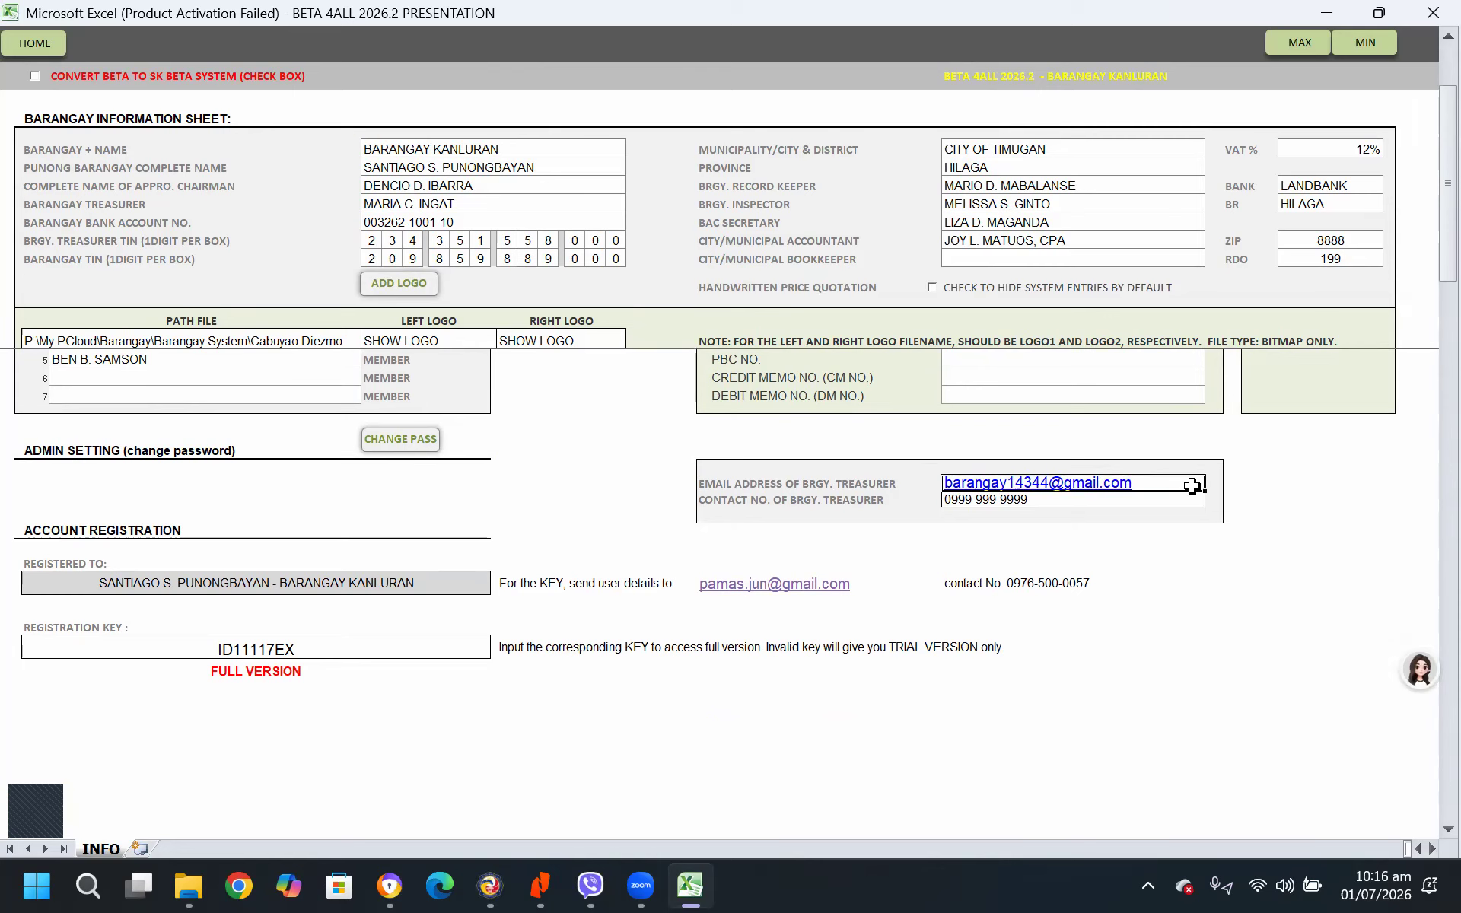
{"action": "scroll", "coordinate": [880, 414], "scroll_direction": "up", "scroll_amount": 3}
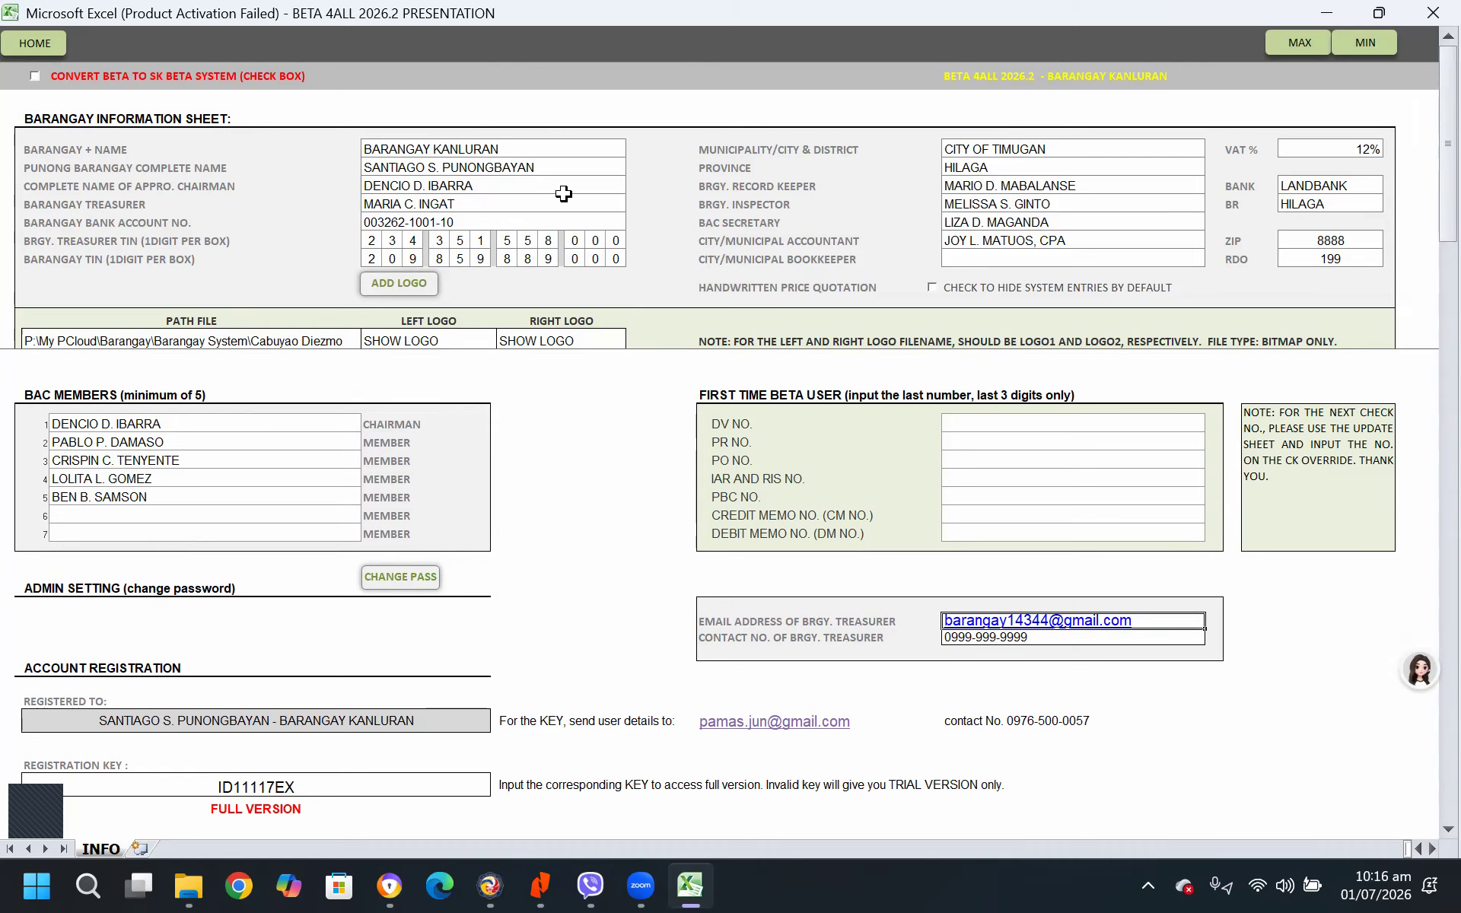
{"action": "scroll", "coordinate": [679, 732], "scroll_direction": "down", "scroll_amount": 3}
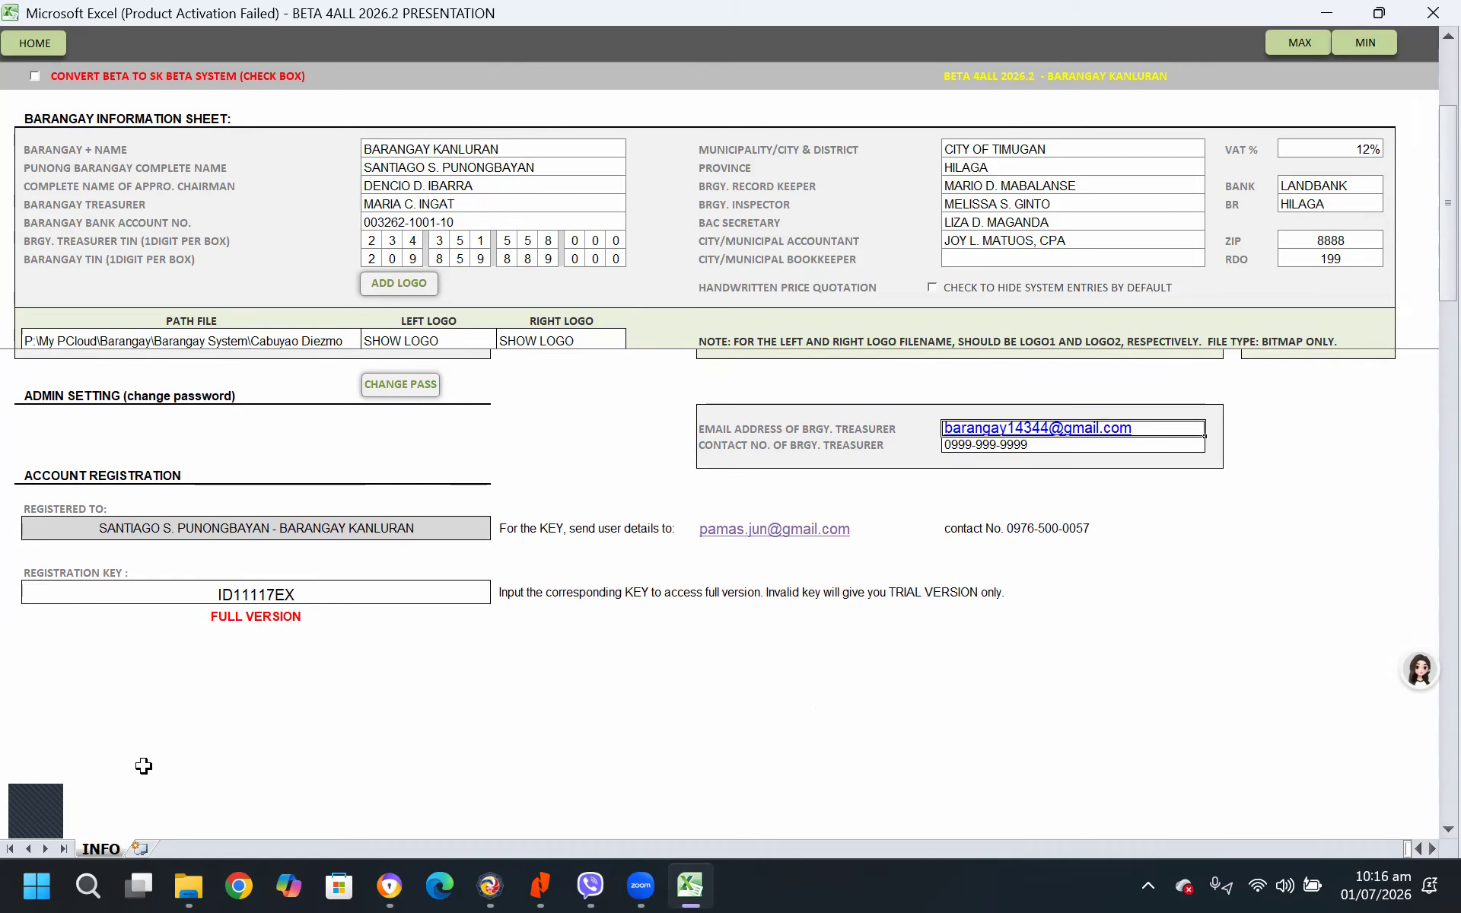